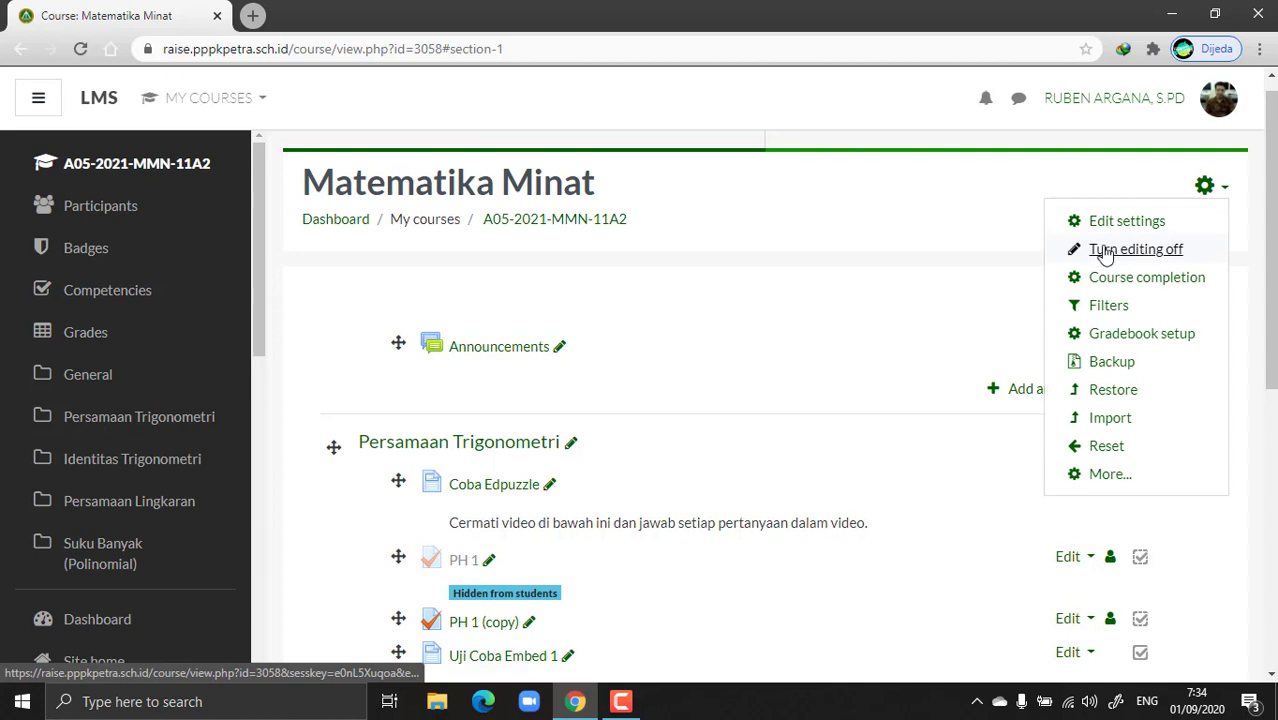
left_click(855, 370)
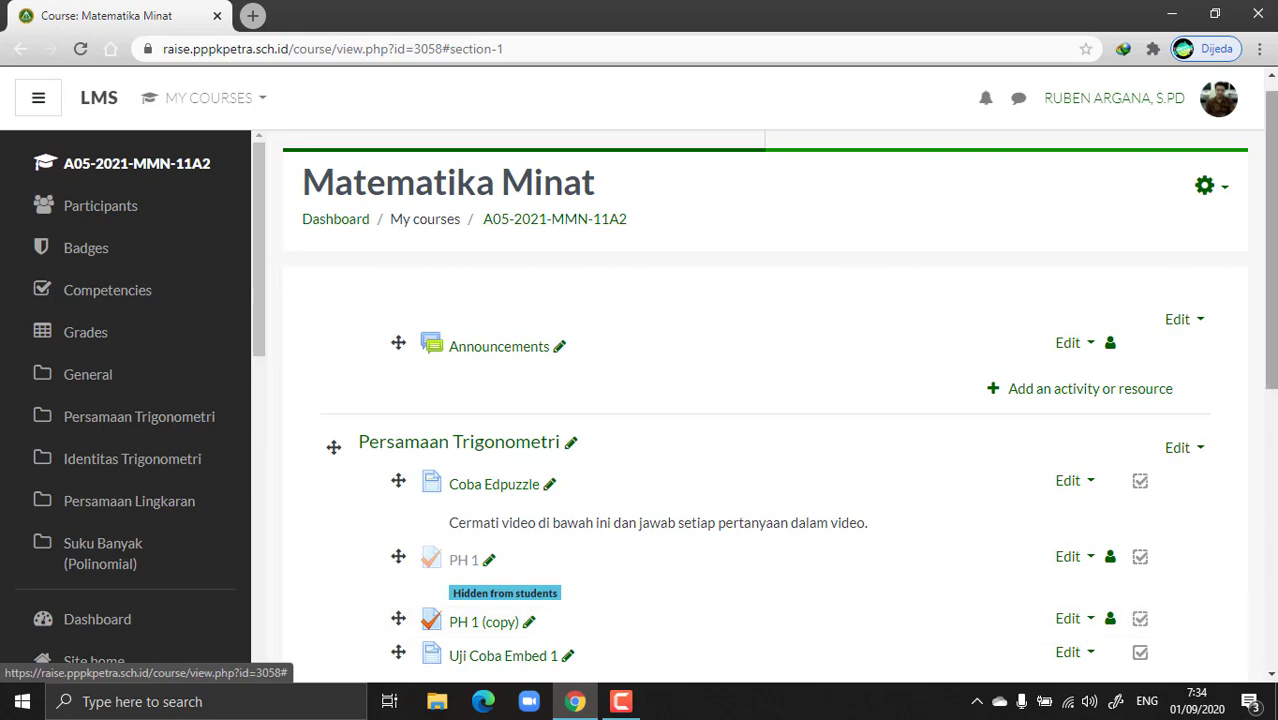
scroll(1188, 597, "down", 3)
scroll(1218, 160, "up", 2)
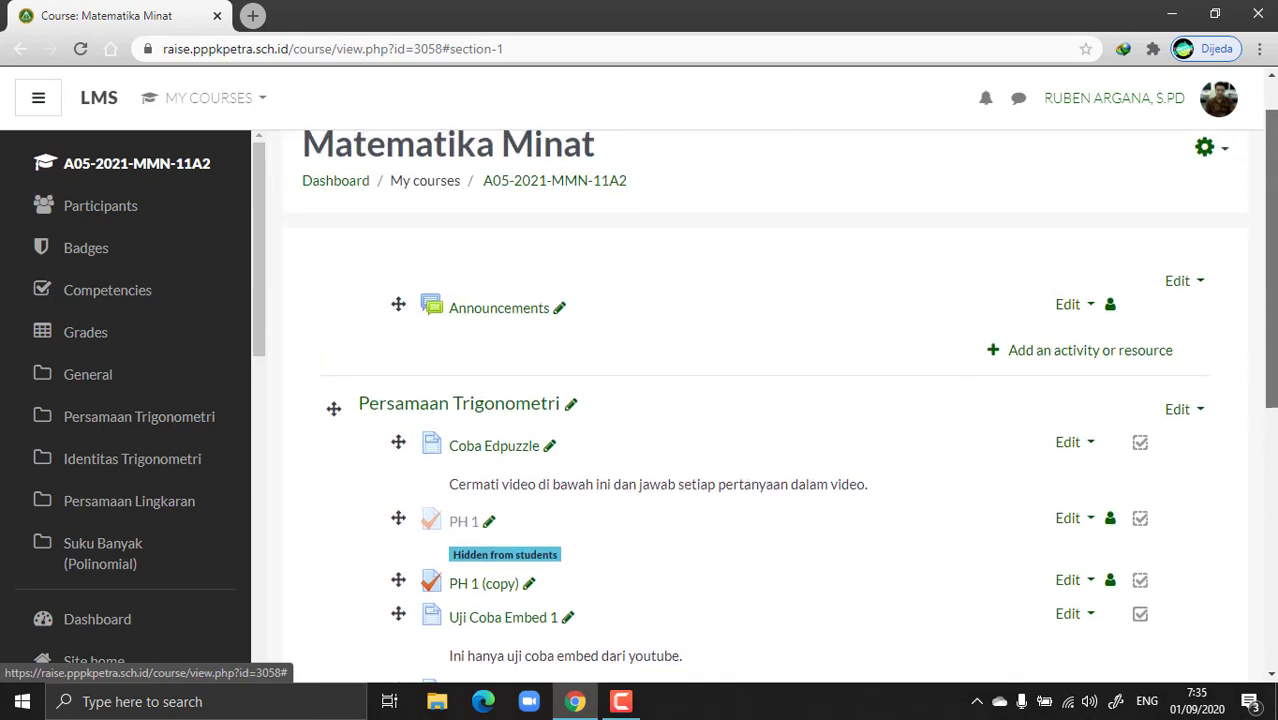
left_click(1208, 160)
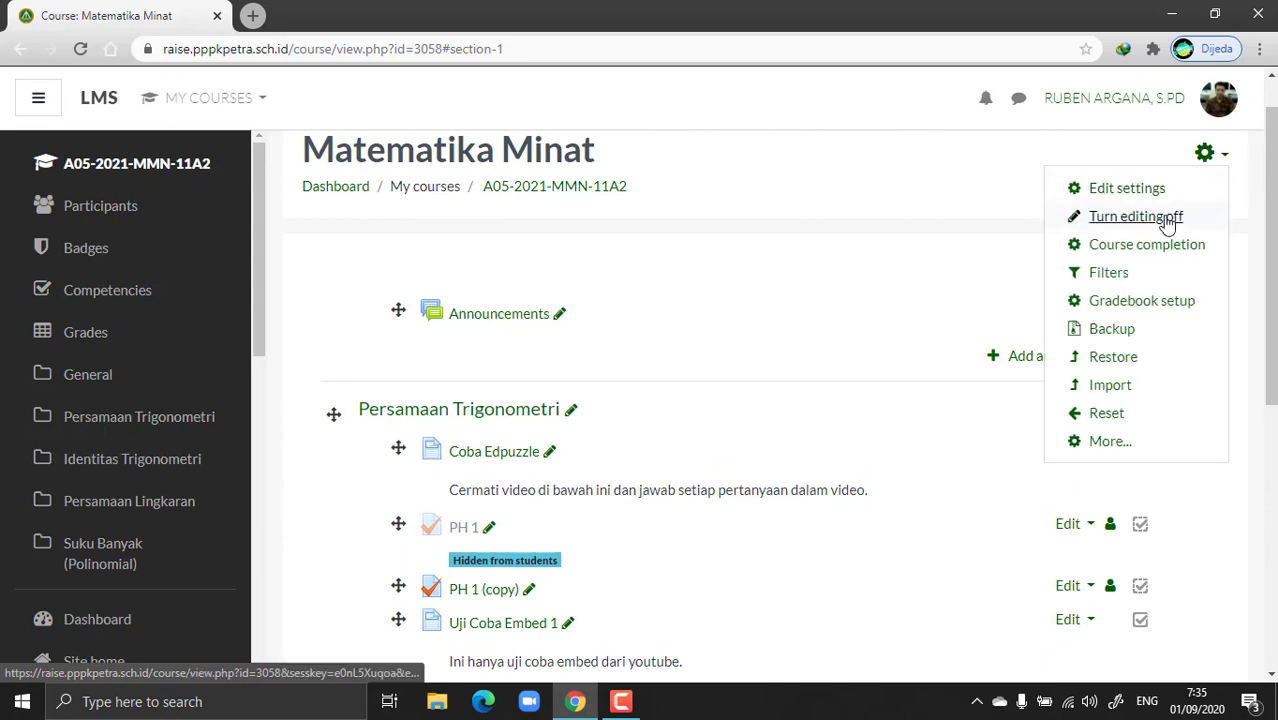
scroll(1170, 217, "down", 3)
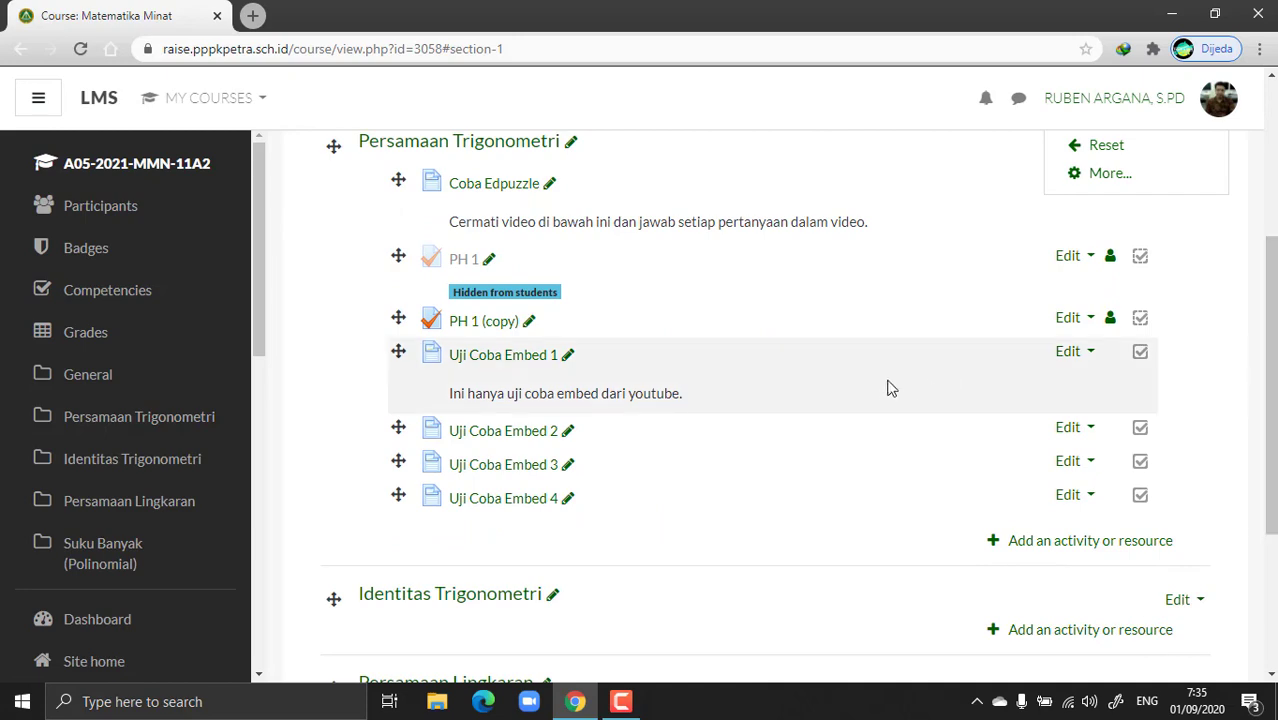
scroll(893, 380, "up", 3)
scroll(780, 400, "down", 3)
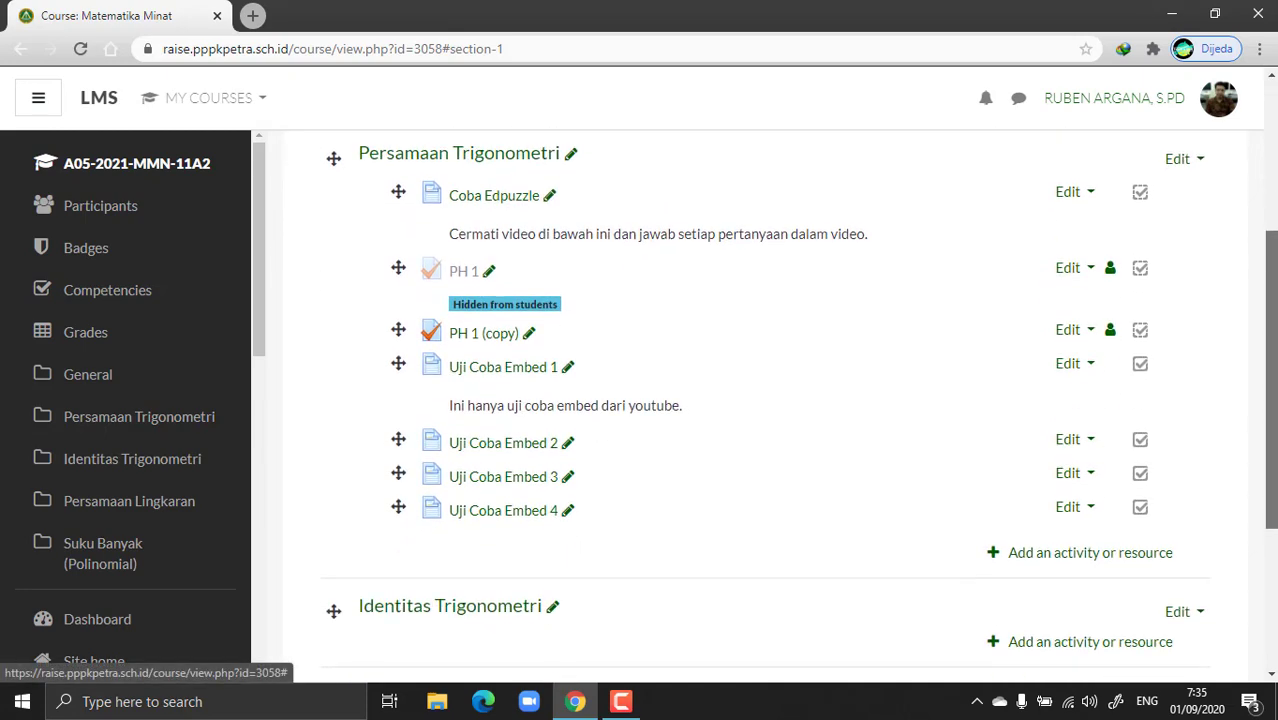
Step: Add a new Quiz activity to the Persamaan Trigonometri section of the course
scroll(798, 406, "down", 1)
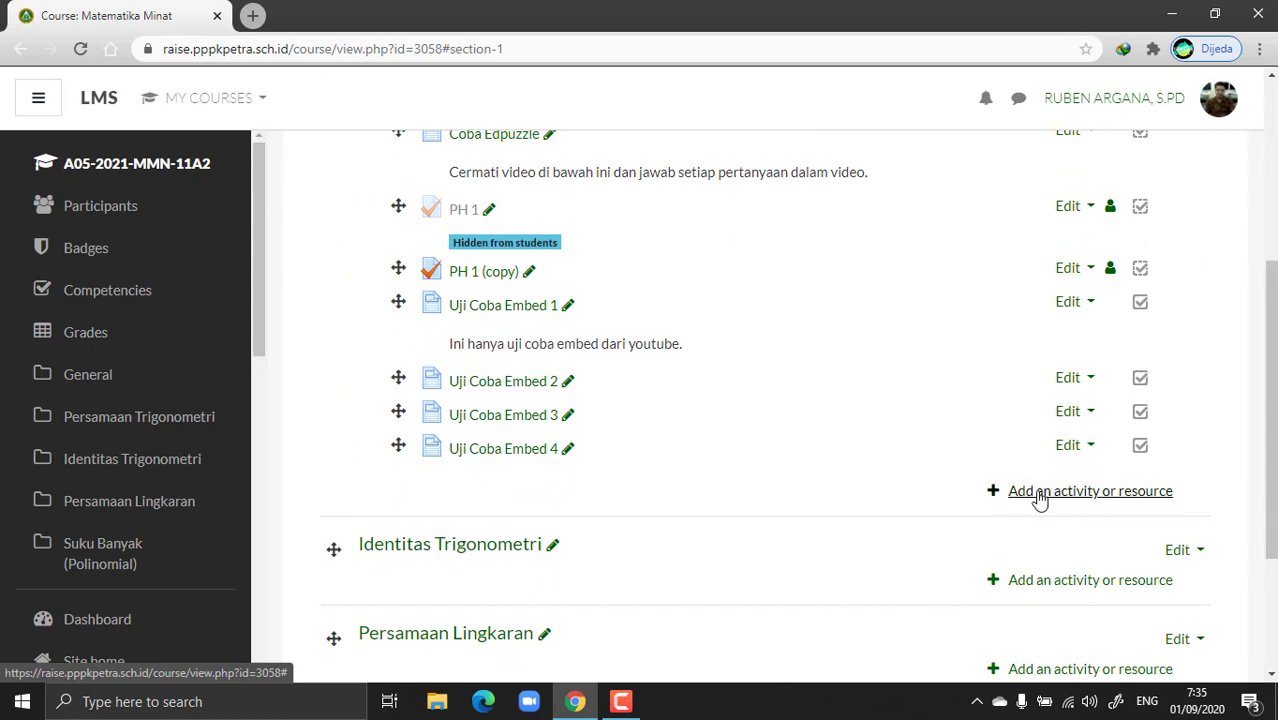
left_click(1106, 494)
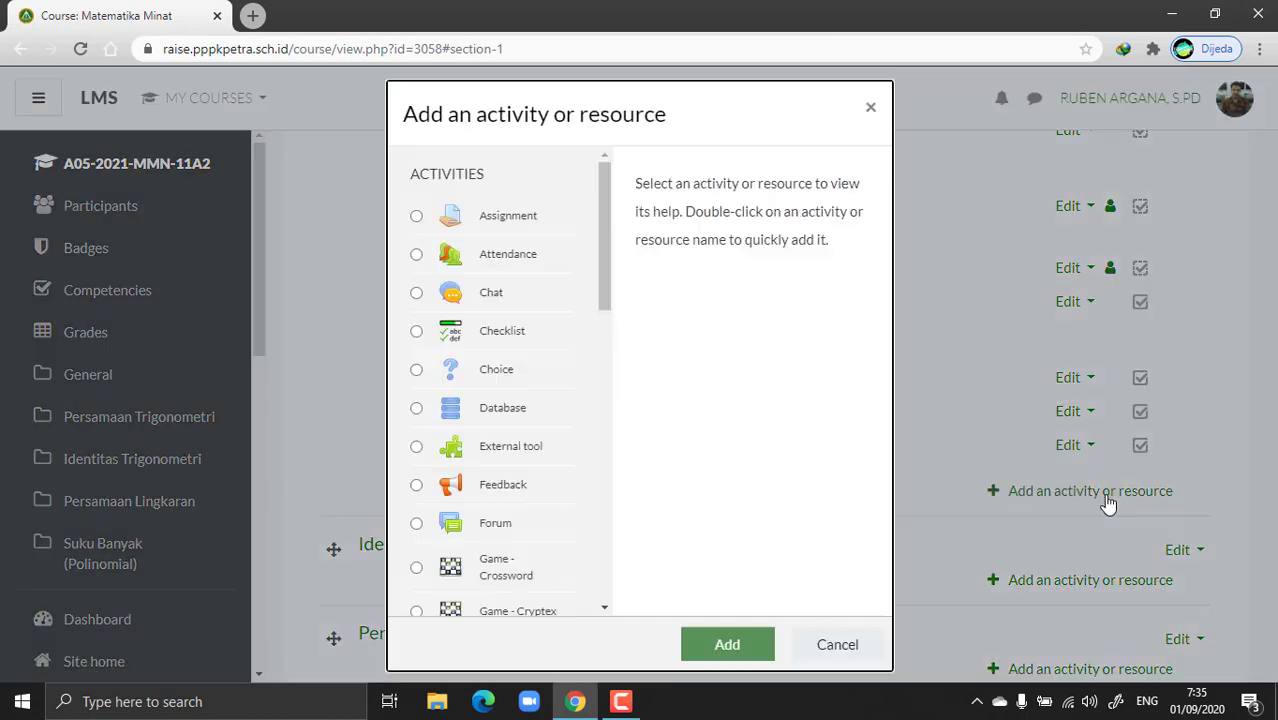
left_click_drag(608, 300, 608, 522)
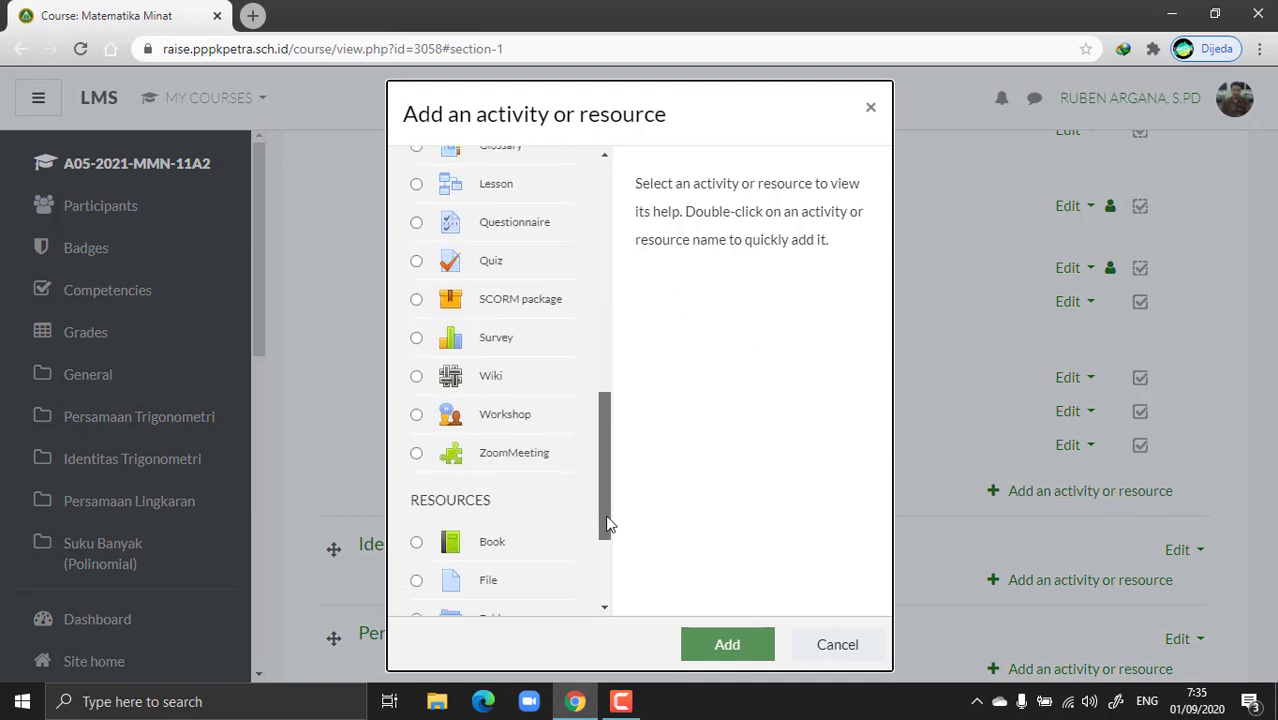
left_click(416, 262)
left_click(746, 650)
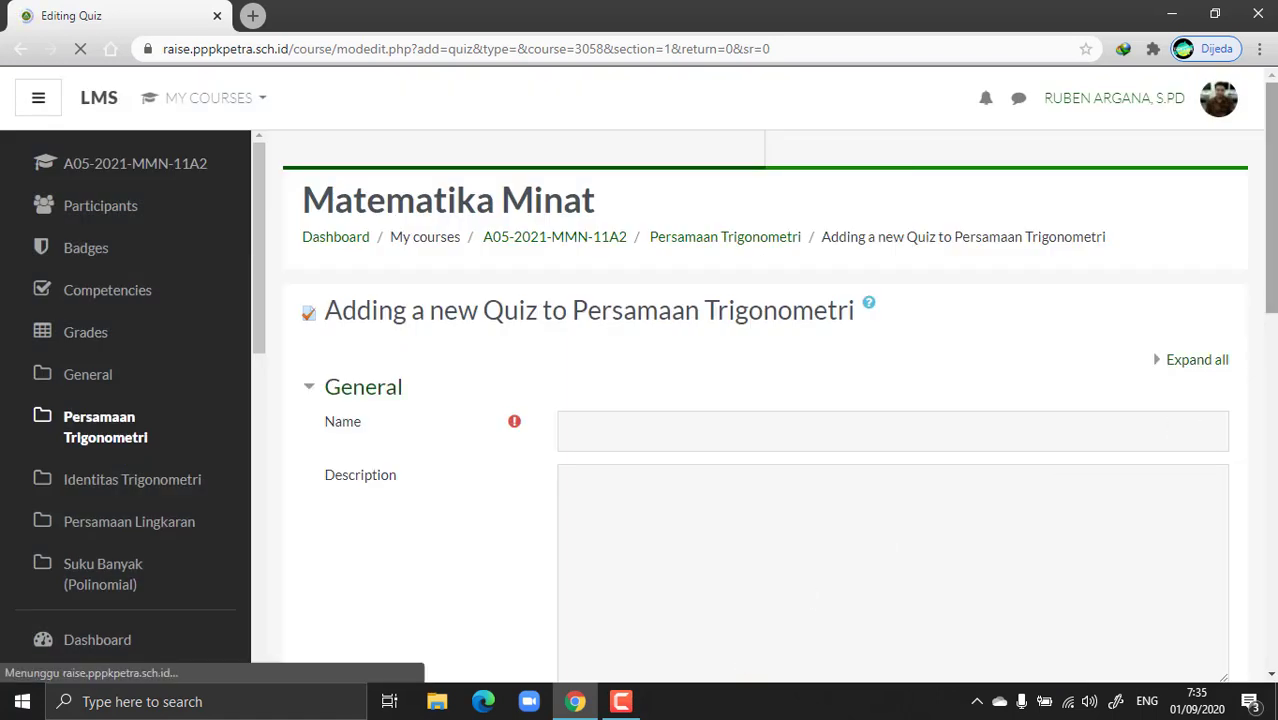
Step: Name the quiz "Penilaian Harian 2" and enter "Kerjakan dengan jujur." as its description
left_click_drag(1271, 290, 1271, 333)
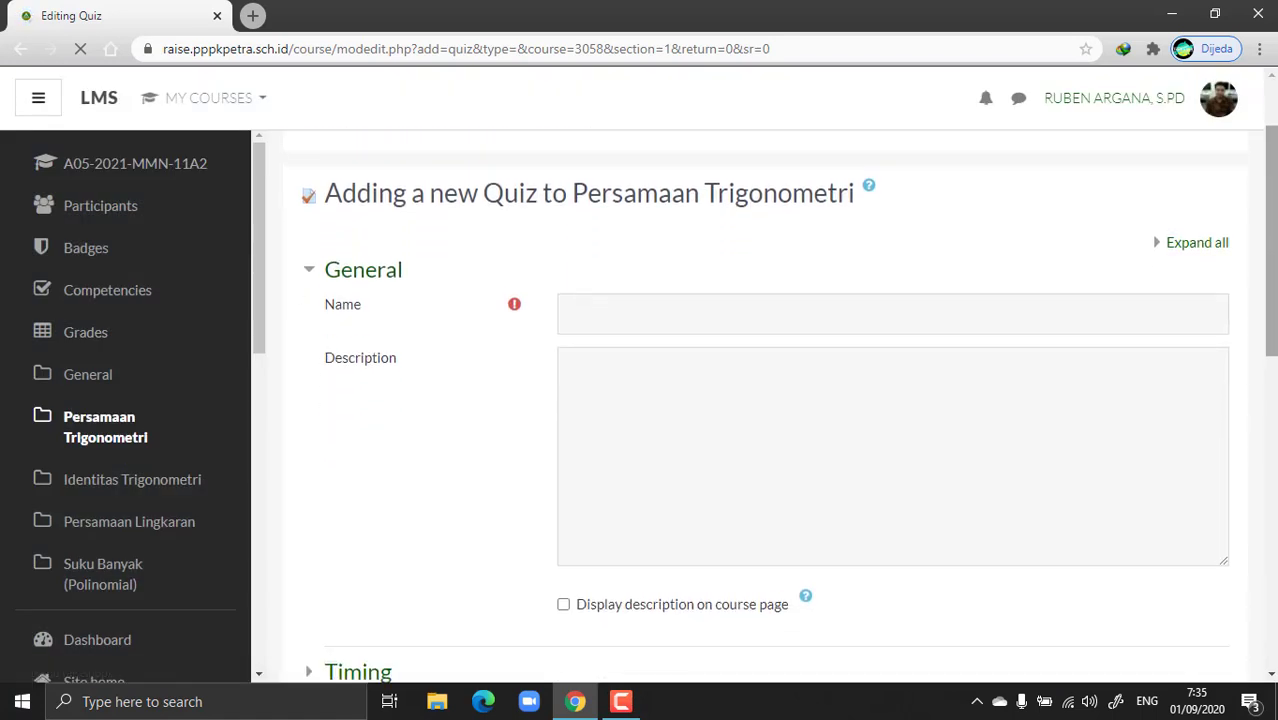
left_click(608, 313)
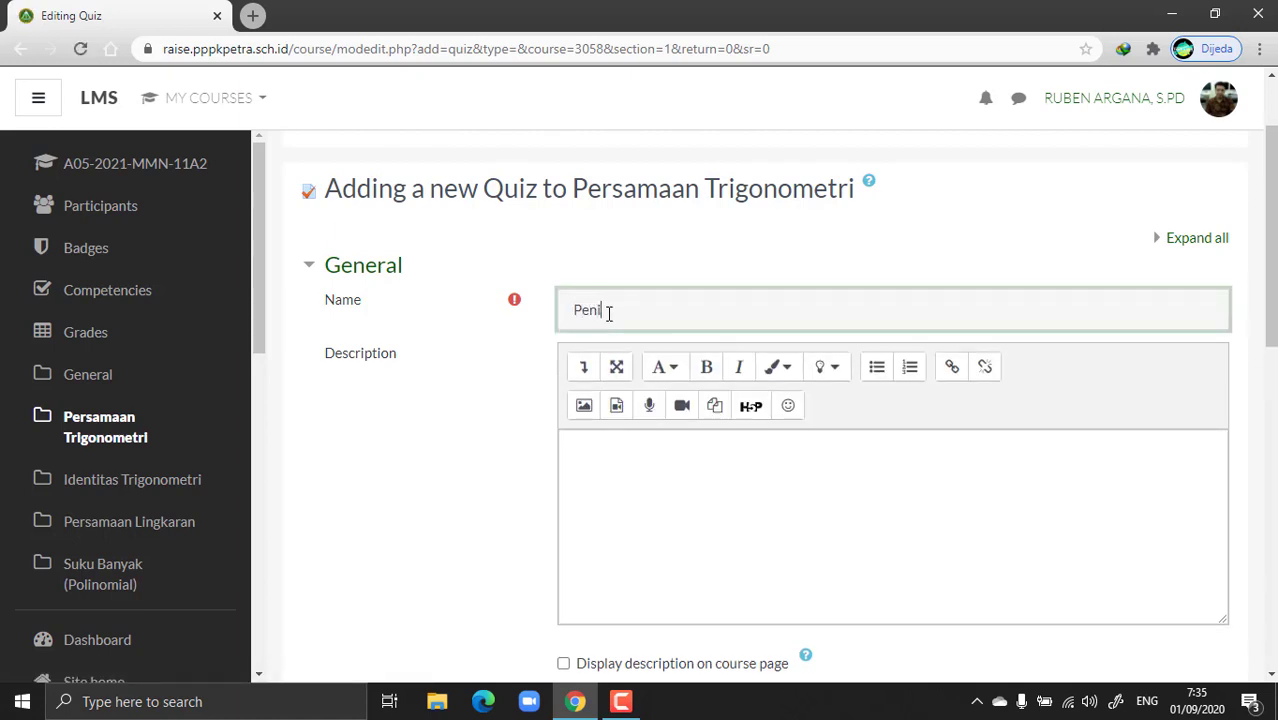
type("Penilaian Harian 2")
left_click(660, 480)
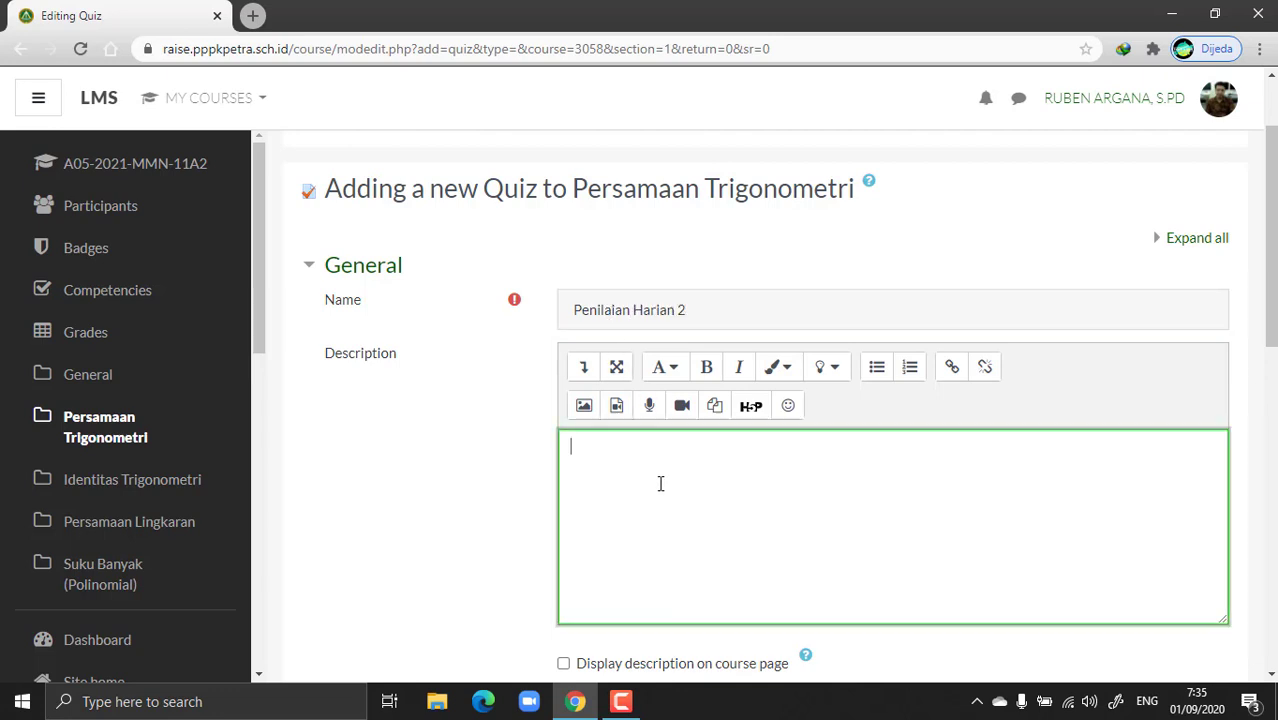
scroll(1055, 298, "down", 1)
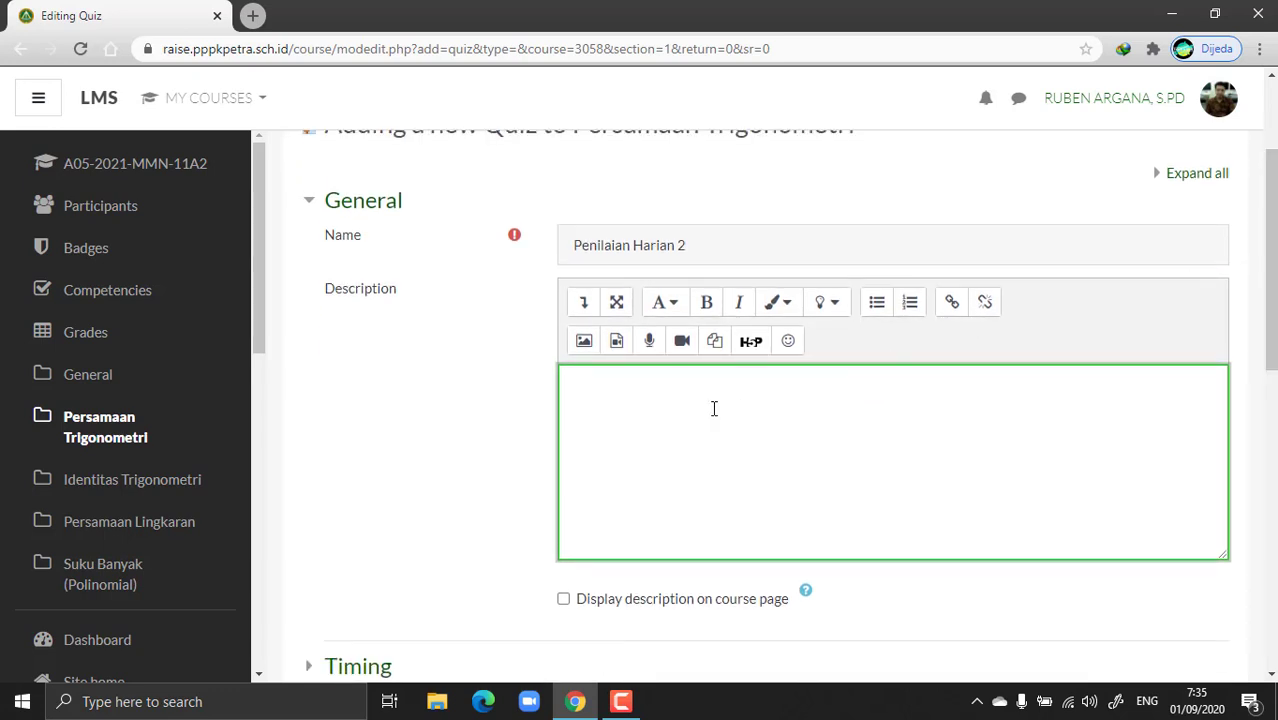
type("Kerjakan dengan jujur")
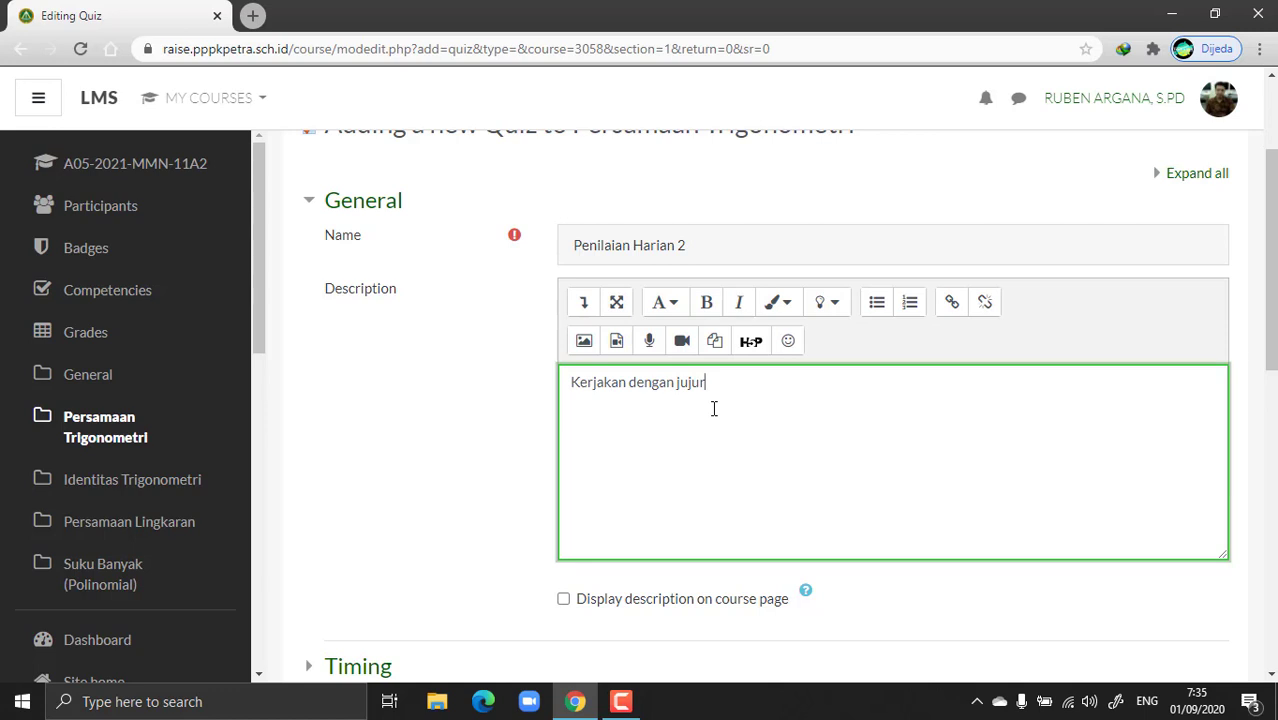
type(".")
scroll(1268, 300, "down", 3)
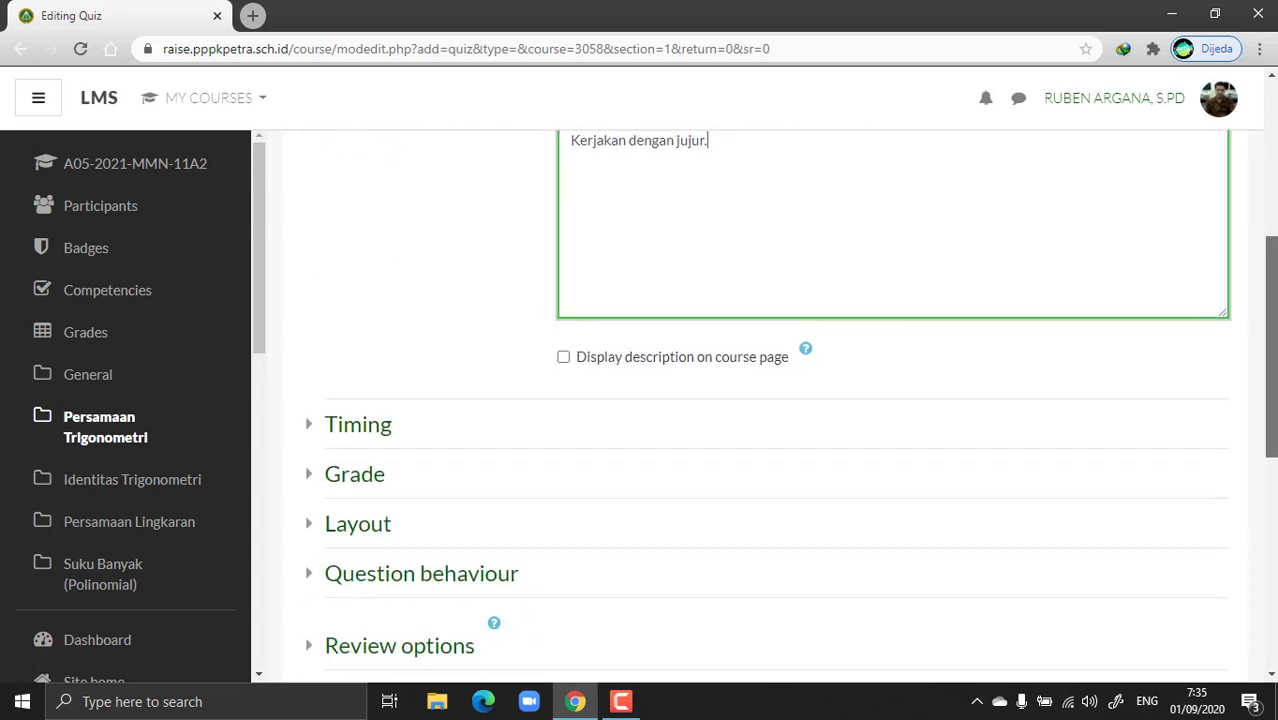
left_click(564, 356)
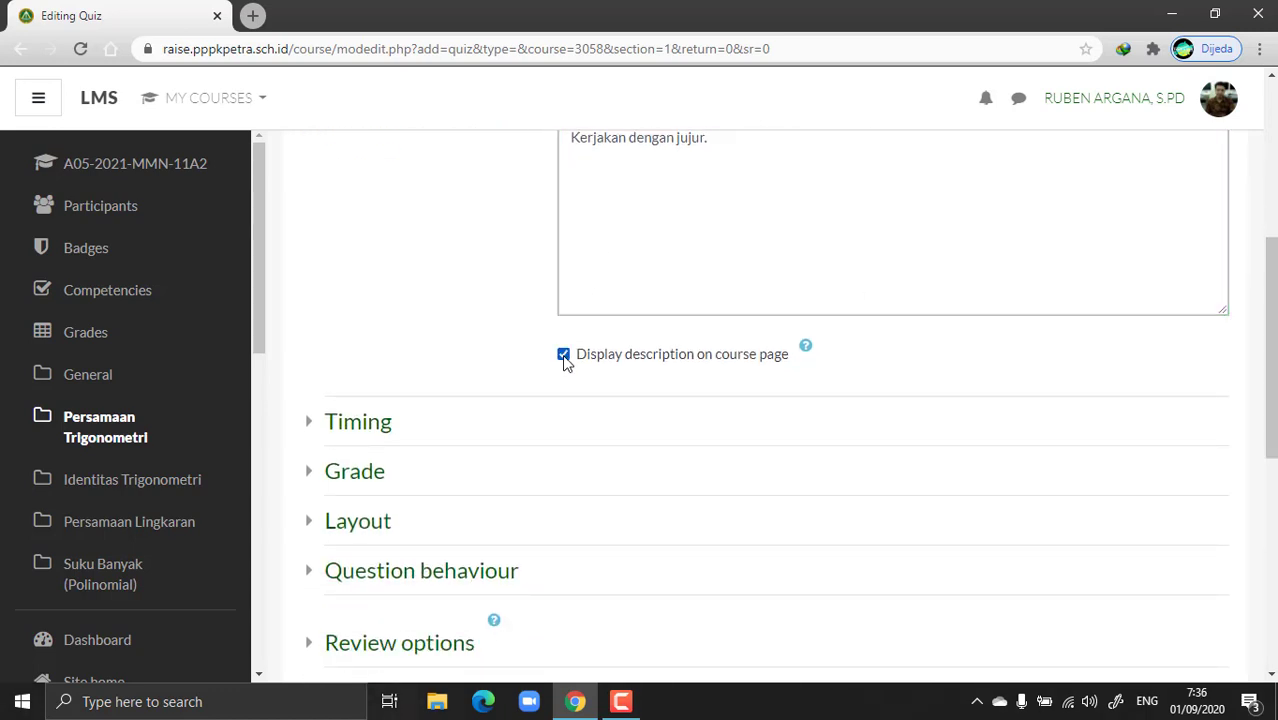
scroll(1273, 360, "up", 1)
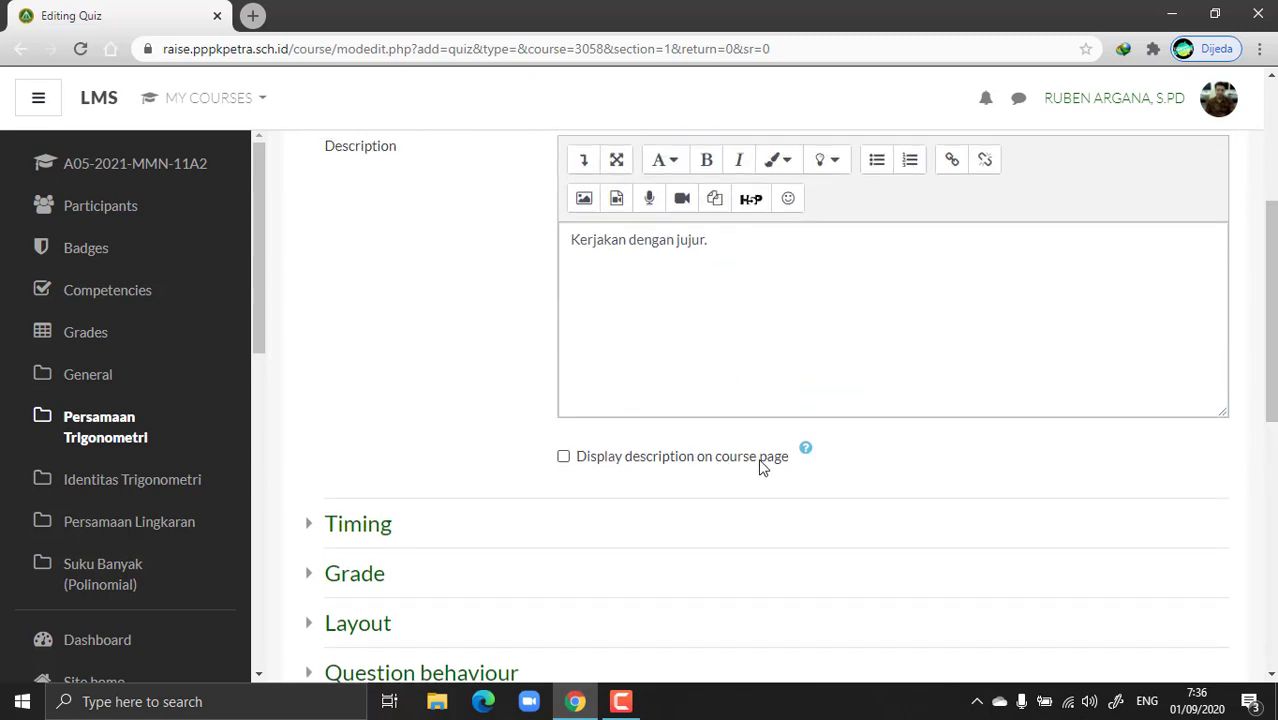
left_click(728, 238)
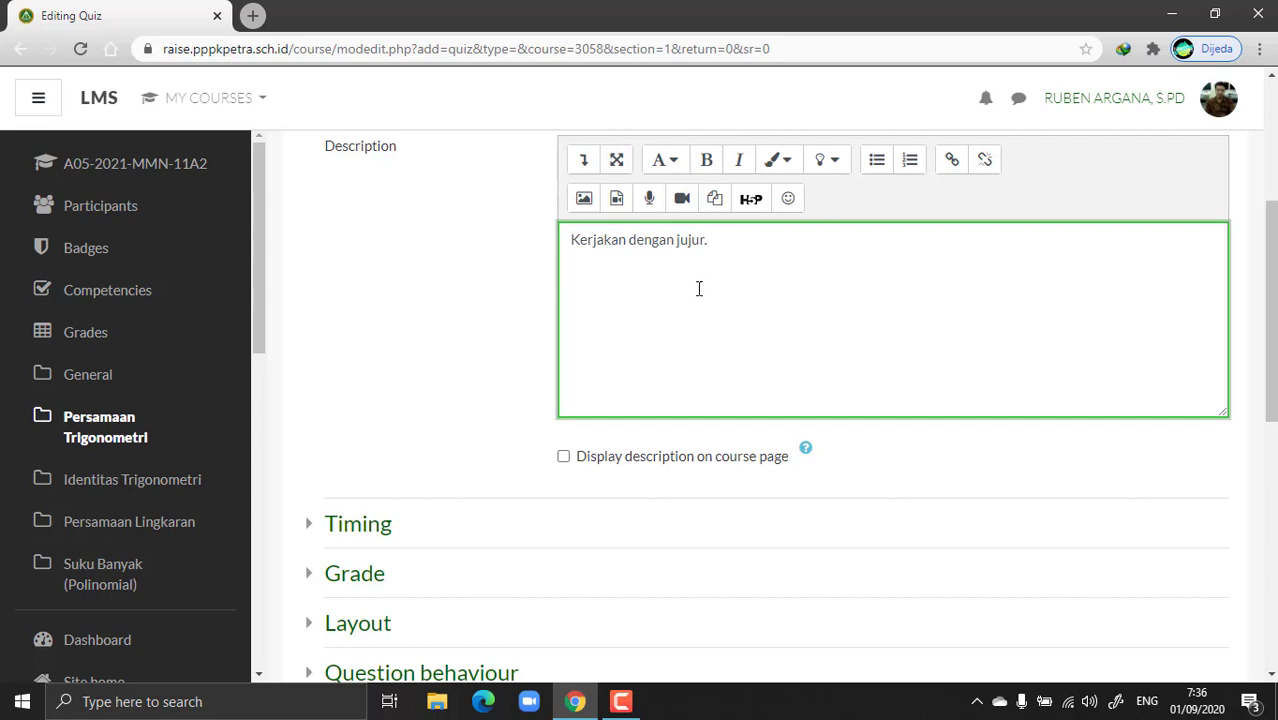
Step: Expand the Timing settings of the new quiz
scroll(1270, 330, "down", 1)
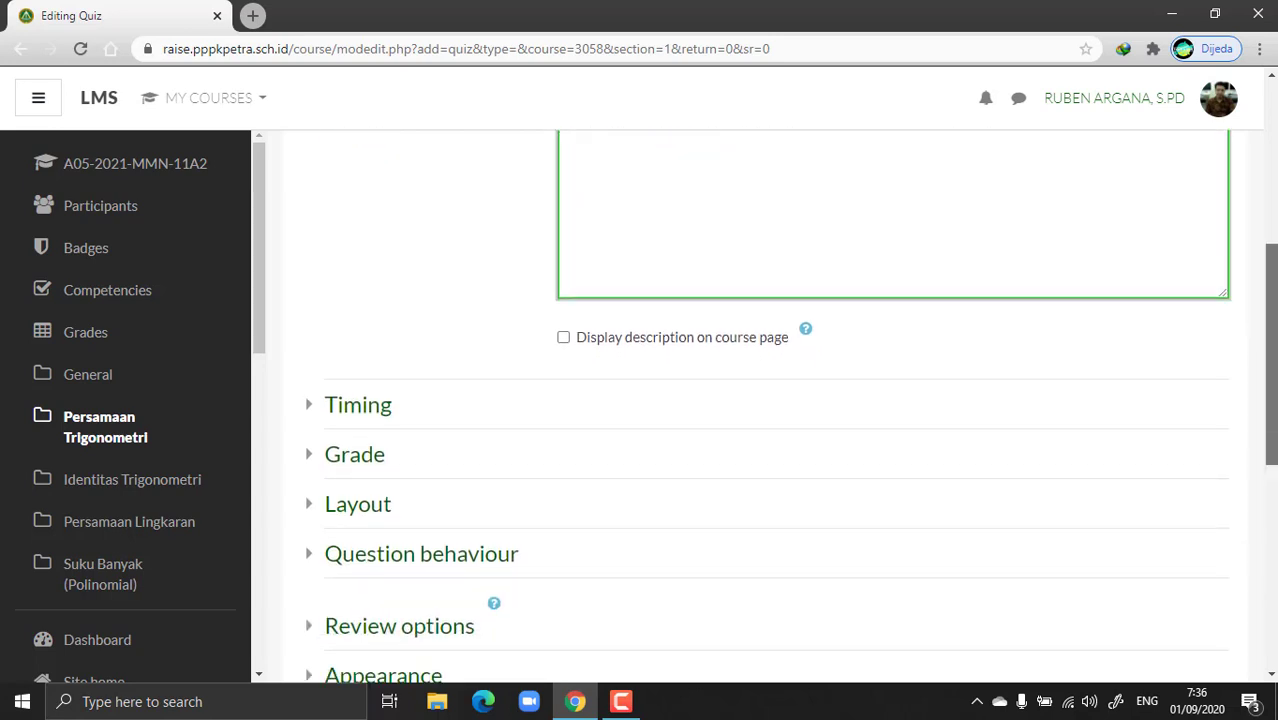
scroll(1270, 350, "down", 2)
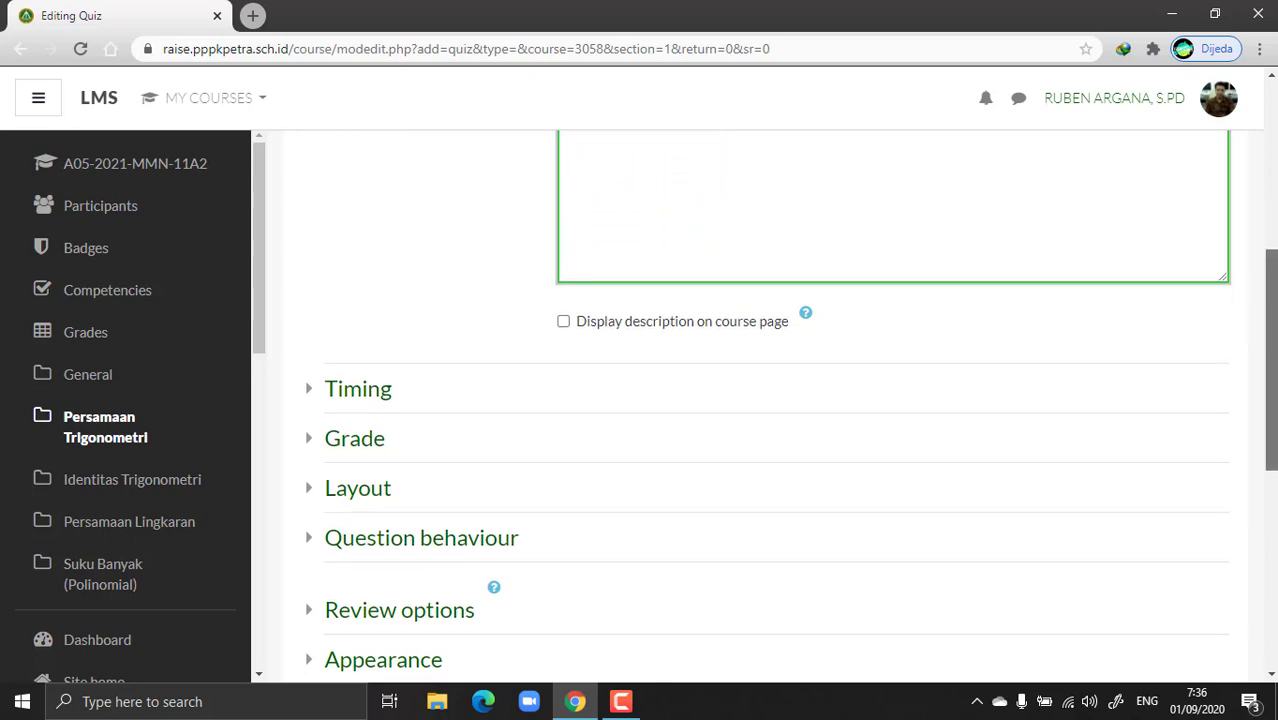
scroll(1270, 397, "up", 2)
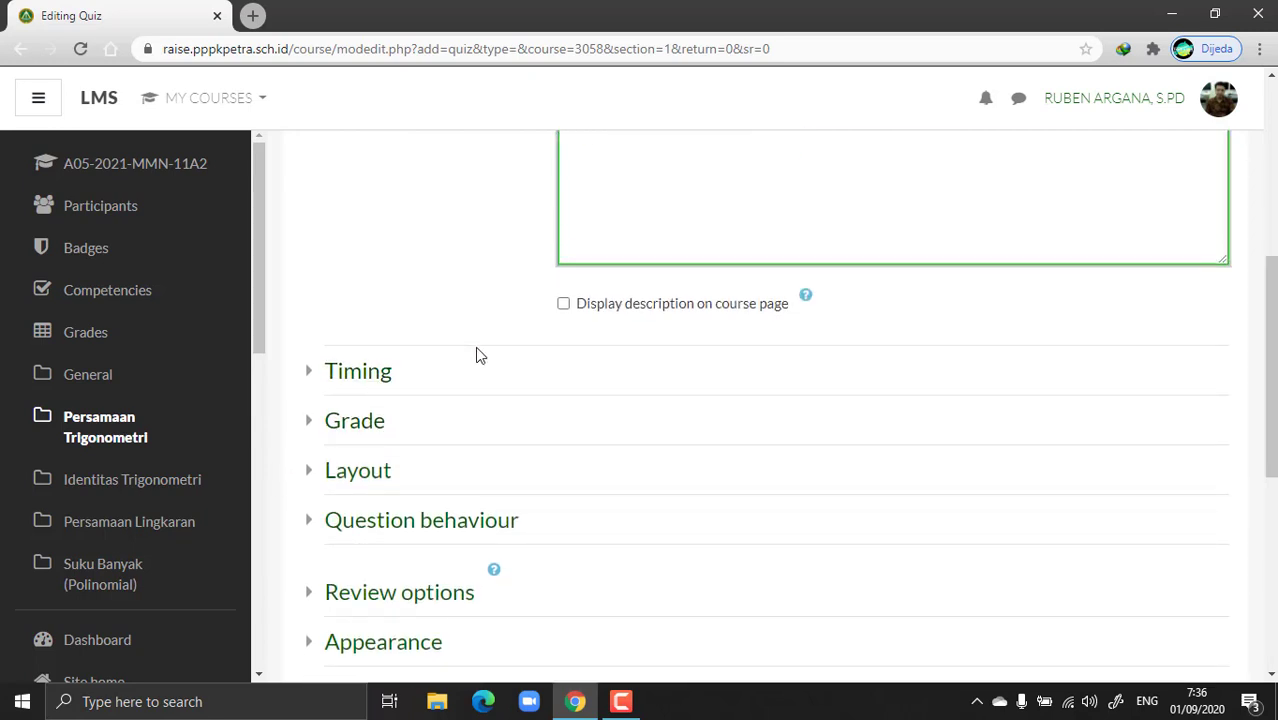
scroll(1270, 370, "down", 1)
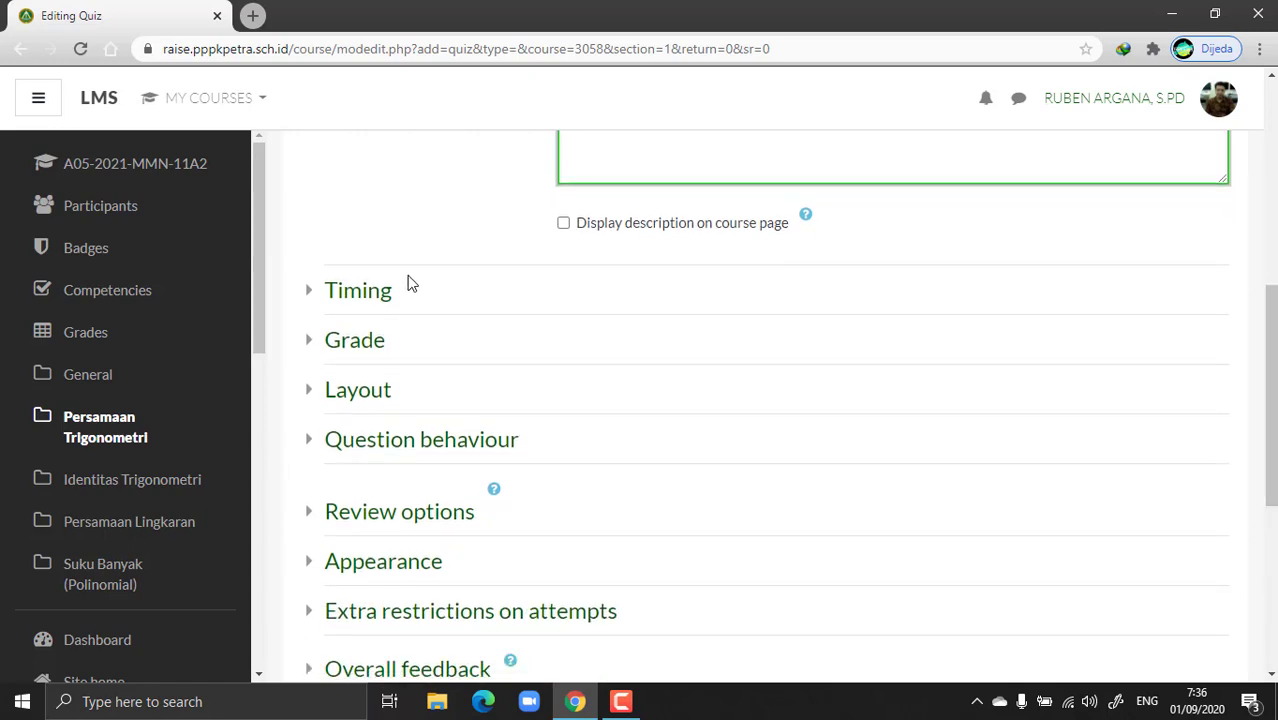
left_click(366, 291)
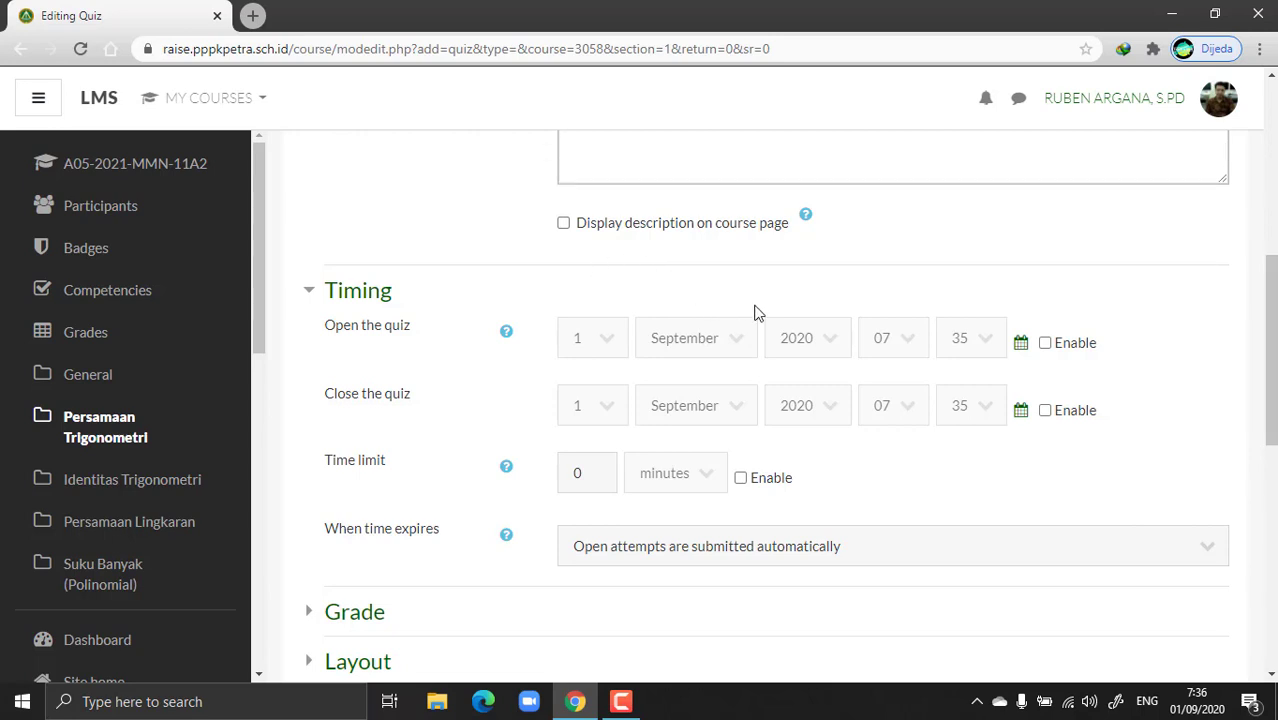
left_click(1046, 342)
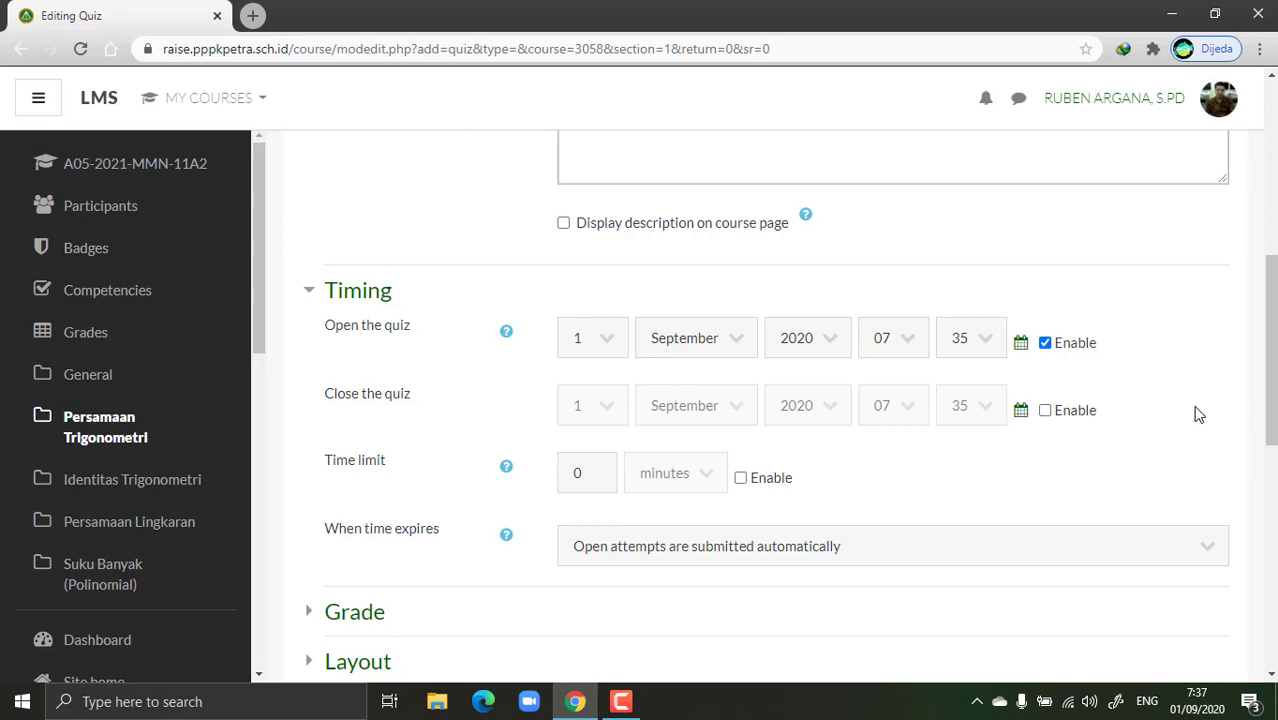
left_click_drag(1265, 398, 1265, 405)
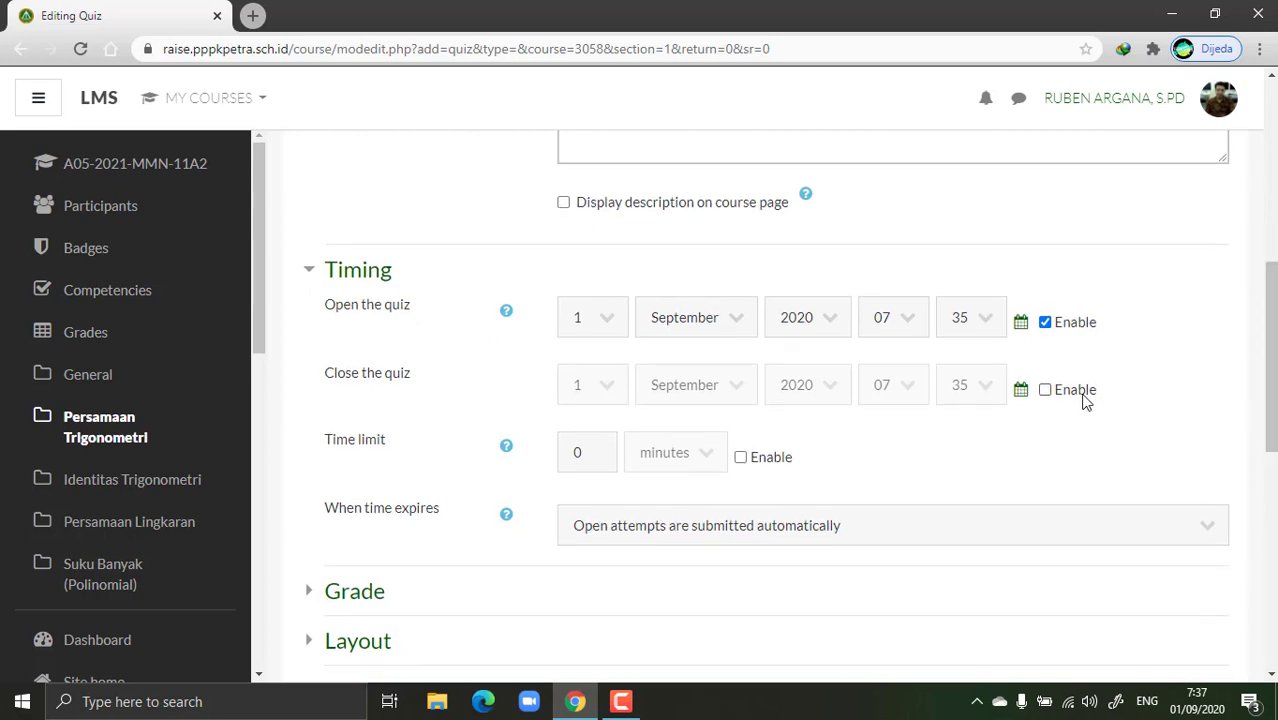
left_click(1045, 392)
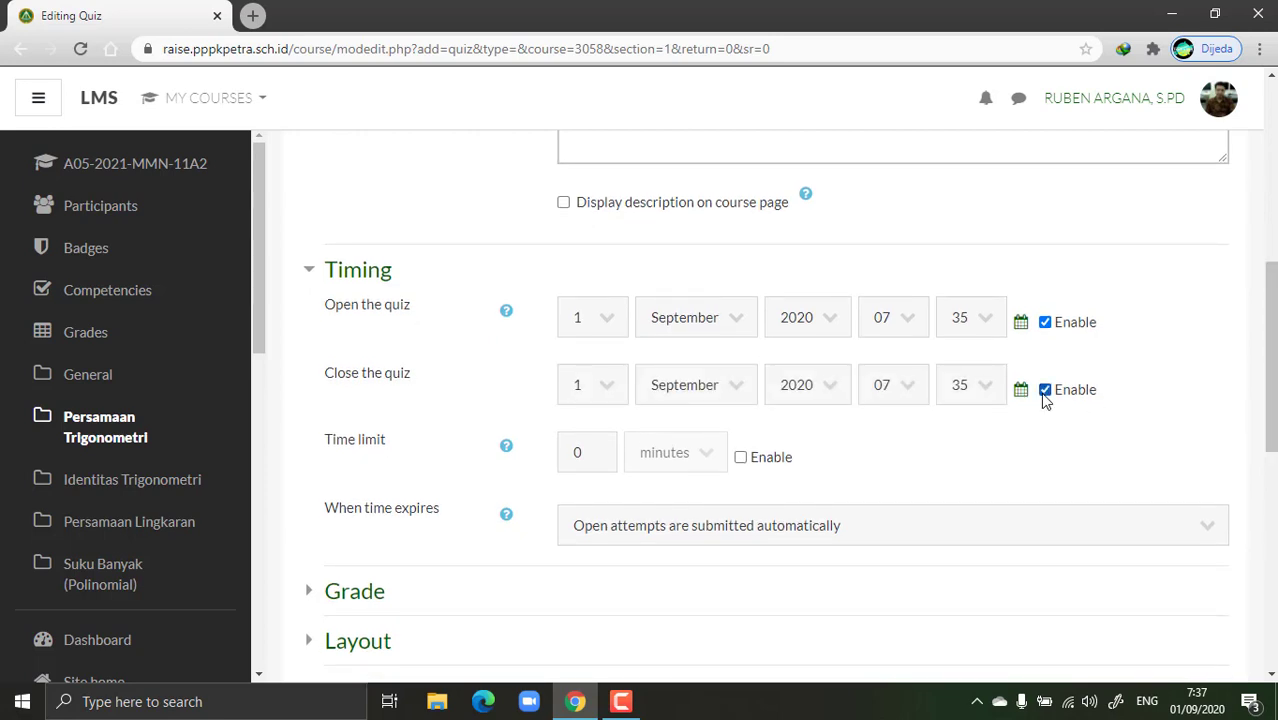
left_click(1044, 391)
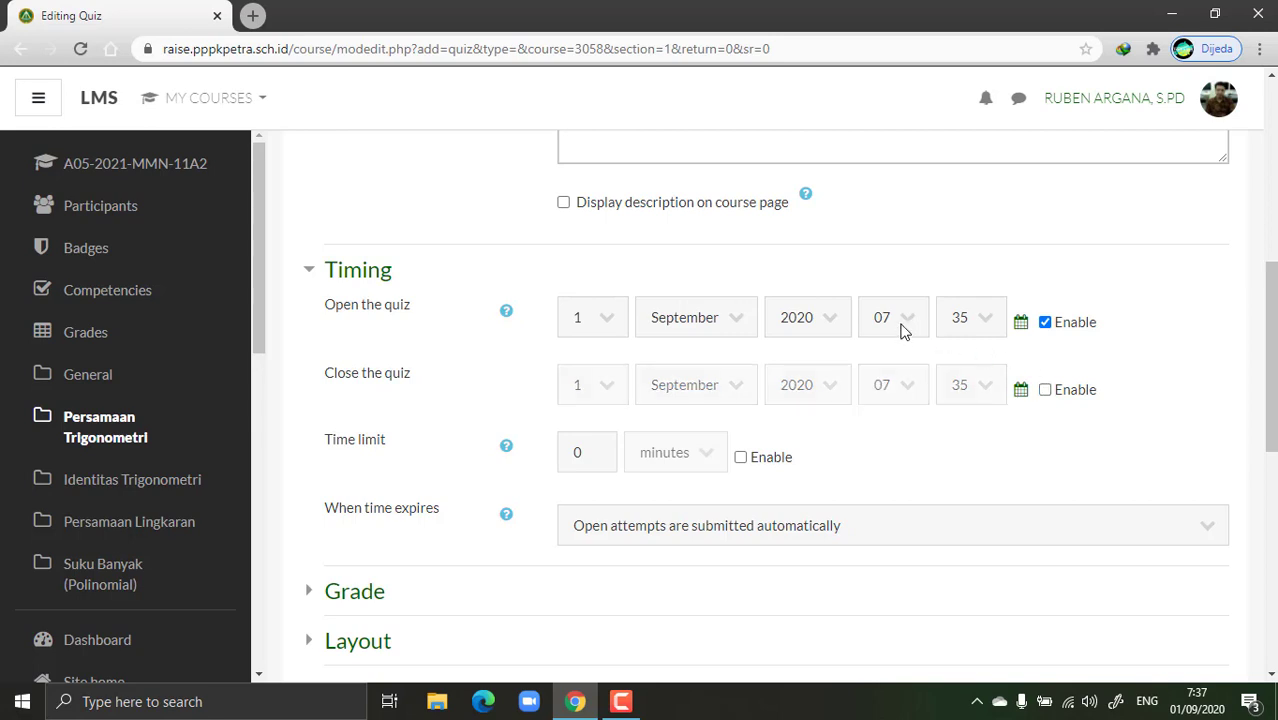
left_click(1046, 326)
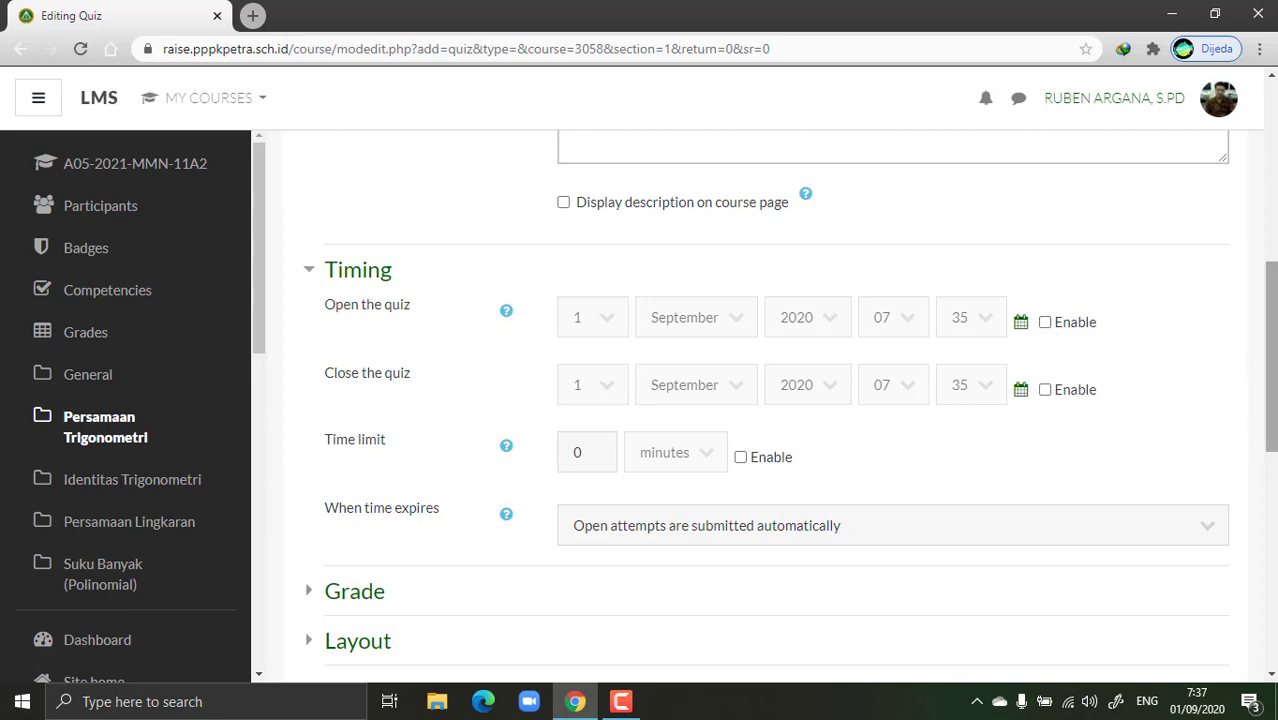
Step: Enable the quiz's opening date and set its opening time to 12:00
left_click(1045, 327)
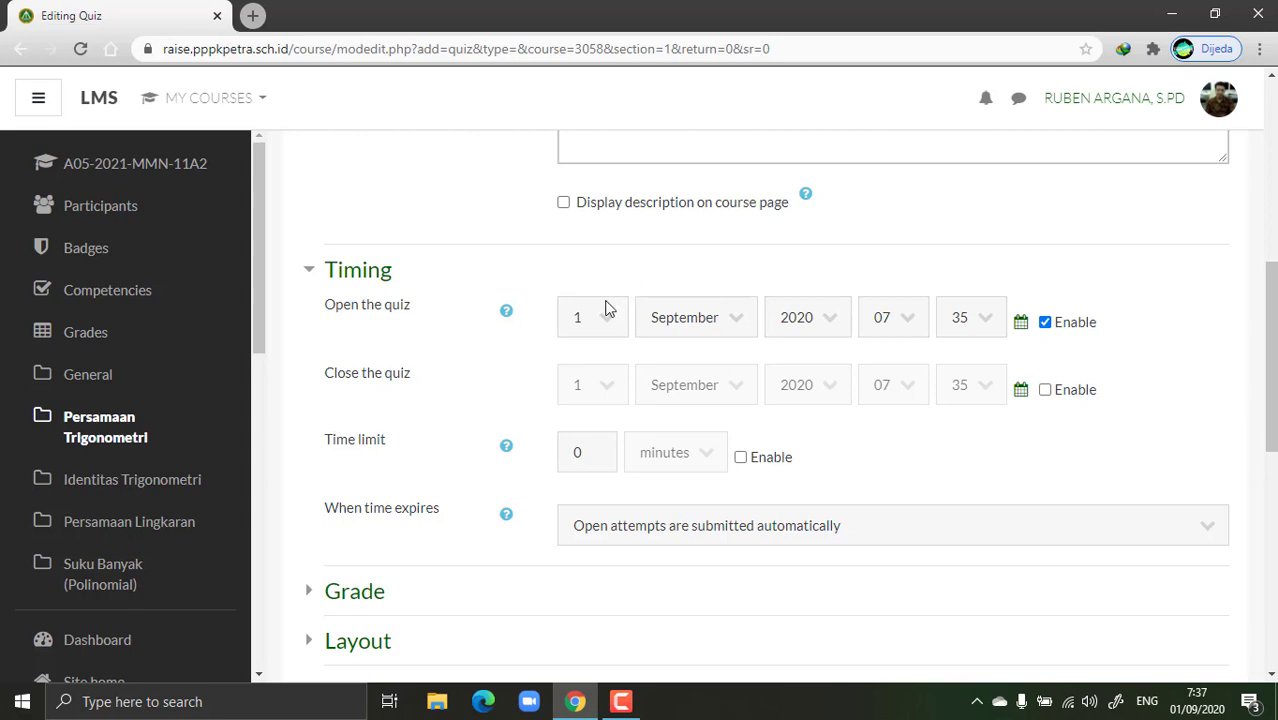
left_click(908, 320)
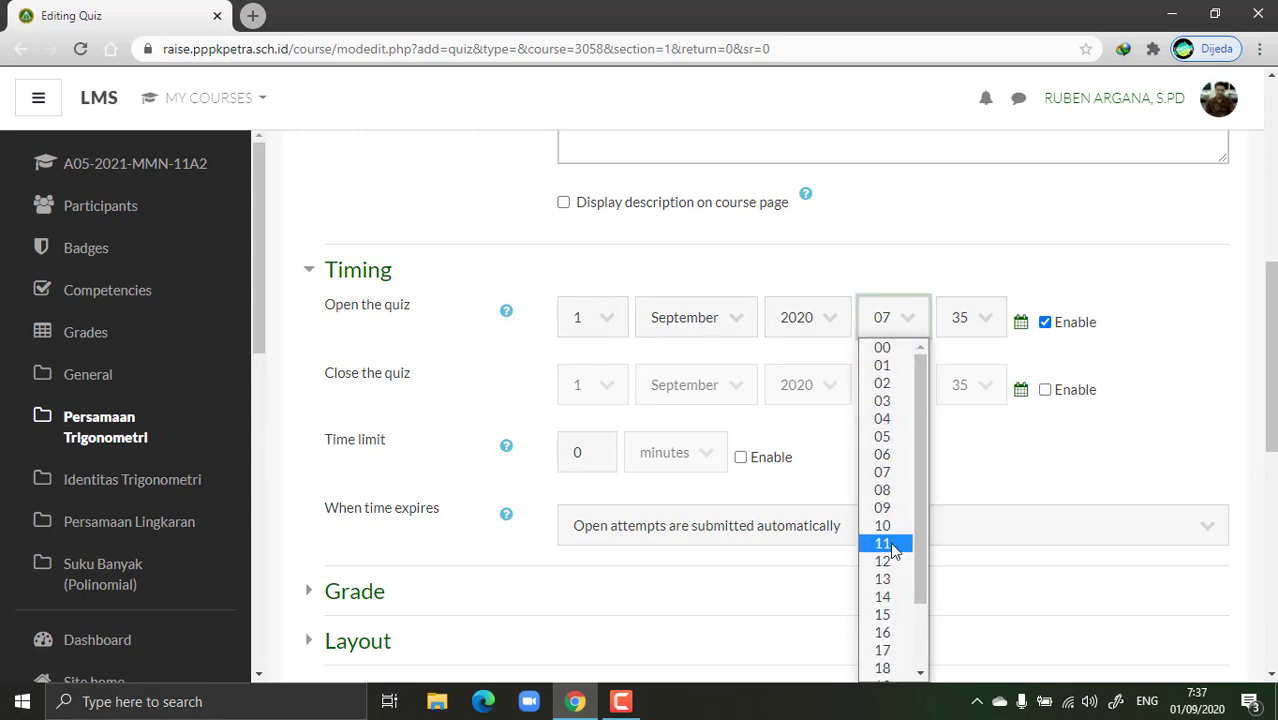
left_click(890, 561)
left_click(988, 318)
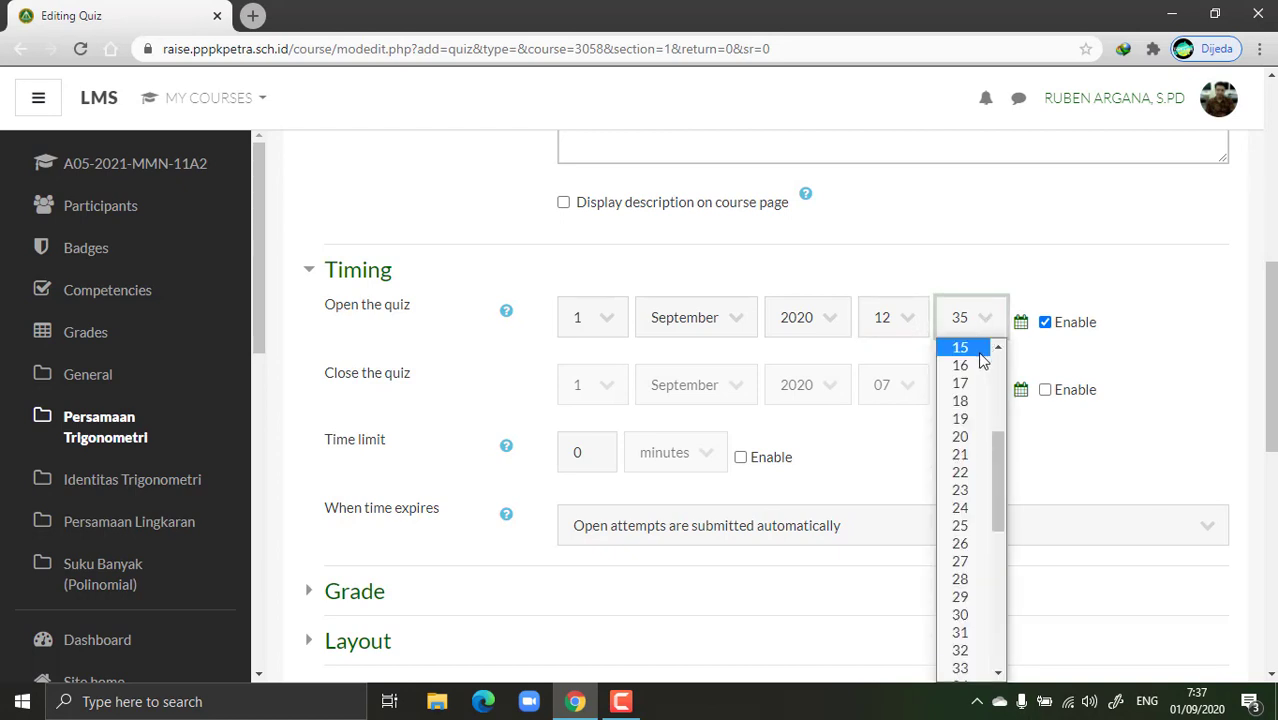
left_click_drag(1004, 451, 998, 360)
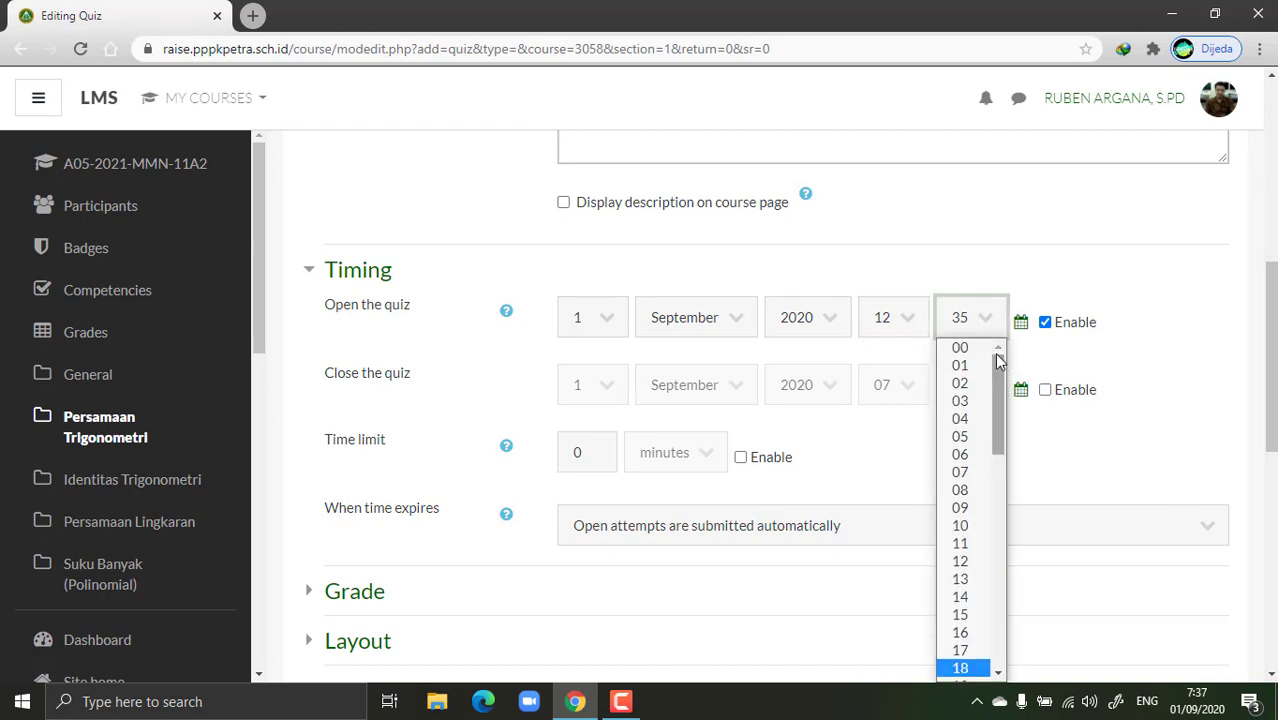
left_click(960, 347)
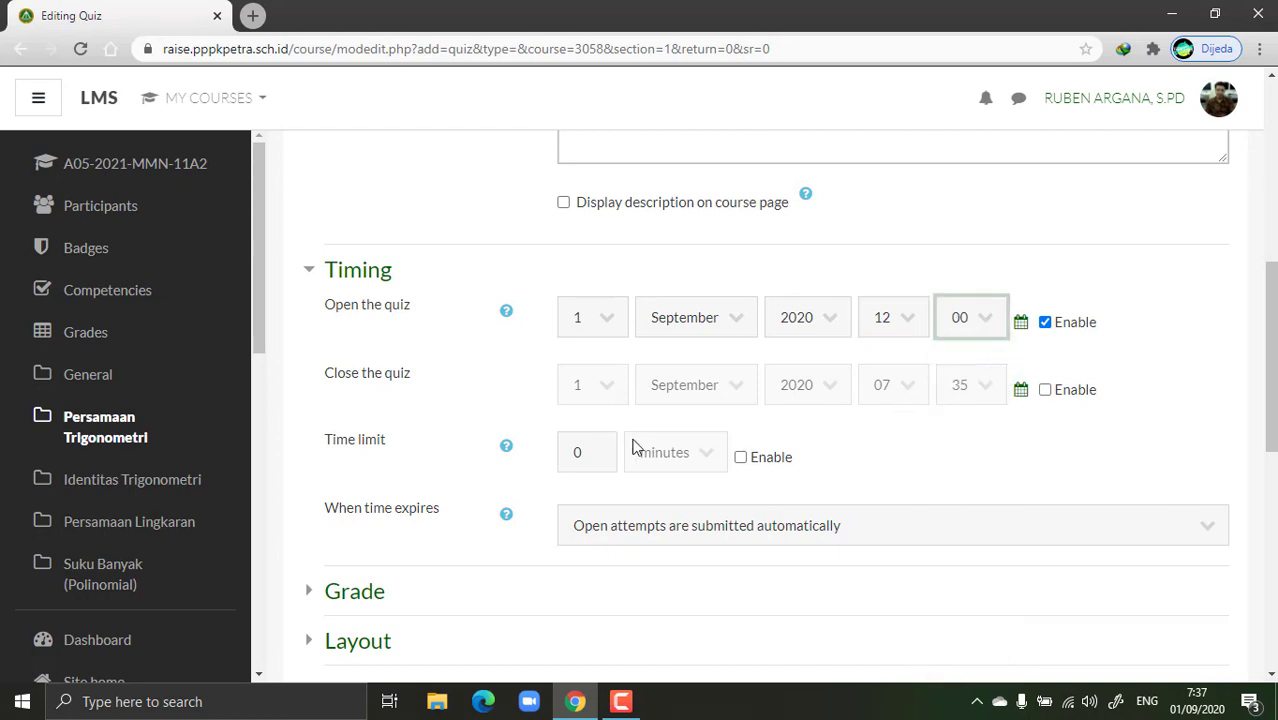
Step: Enable the quiz's time limit and set it to 60 minutes
left_click(741, 457)
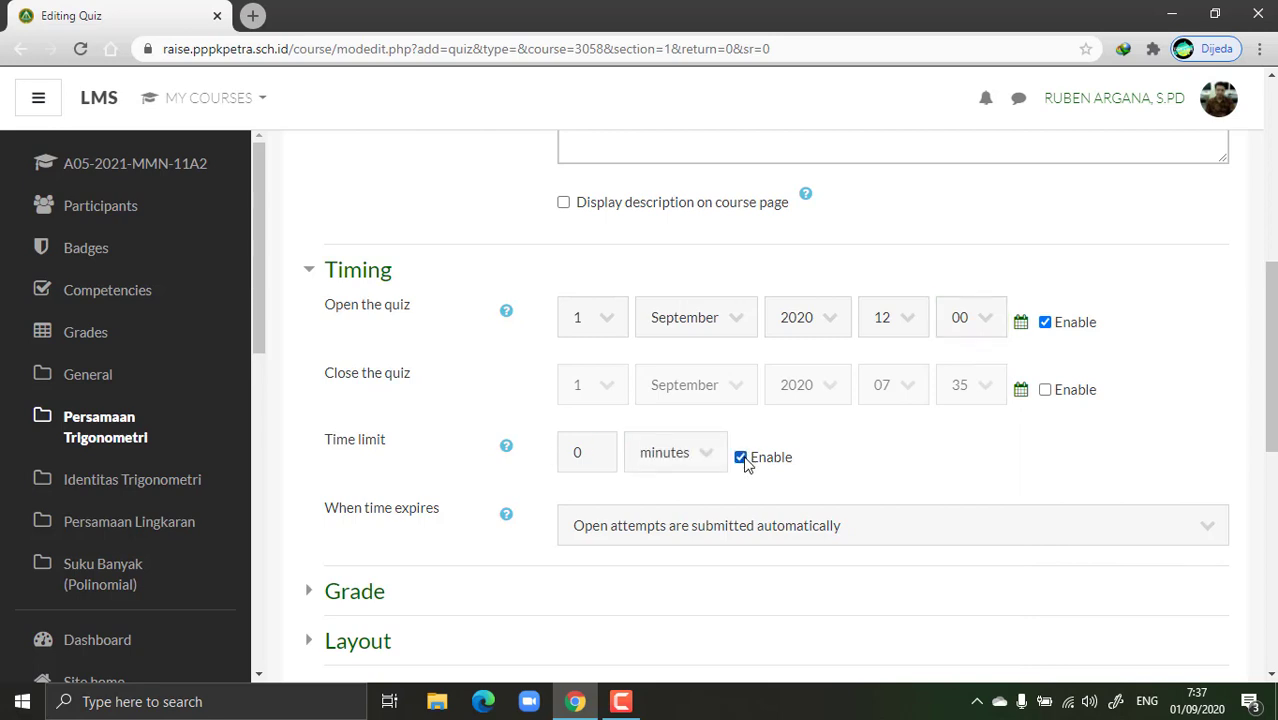
left_click(590, 452)
double_click(574, 452)
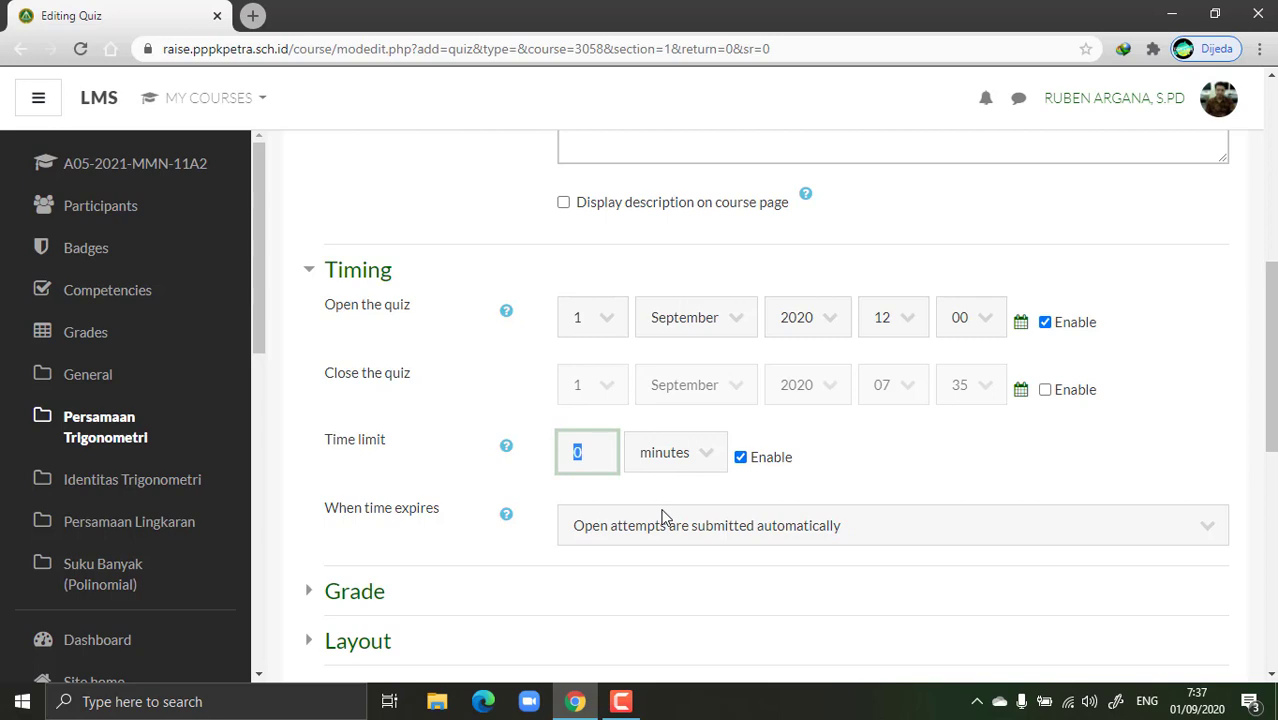
type("60")
Step: Choose "Open attempts are submitted automatically" as the behaviour when the quiz time expires
scroll(1270, 380, "down", 1)
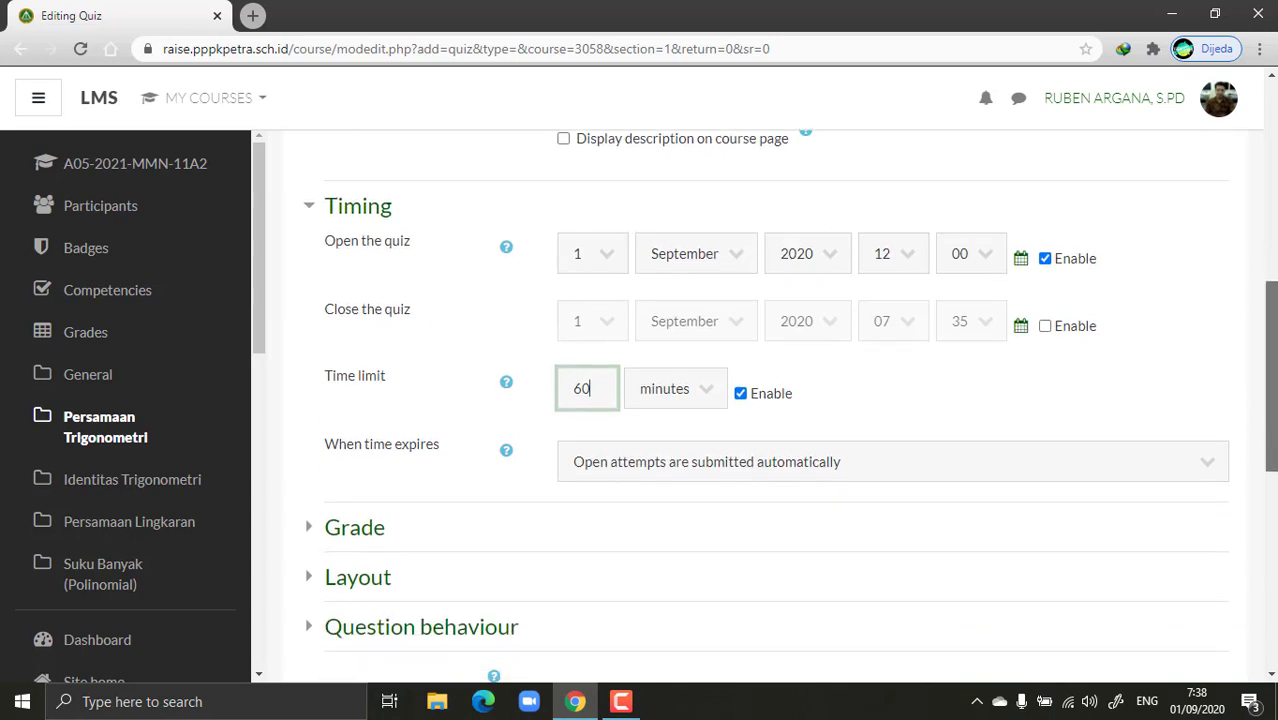
scroll(1270, 380, "down", 1)
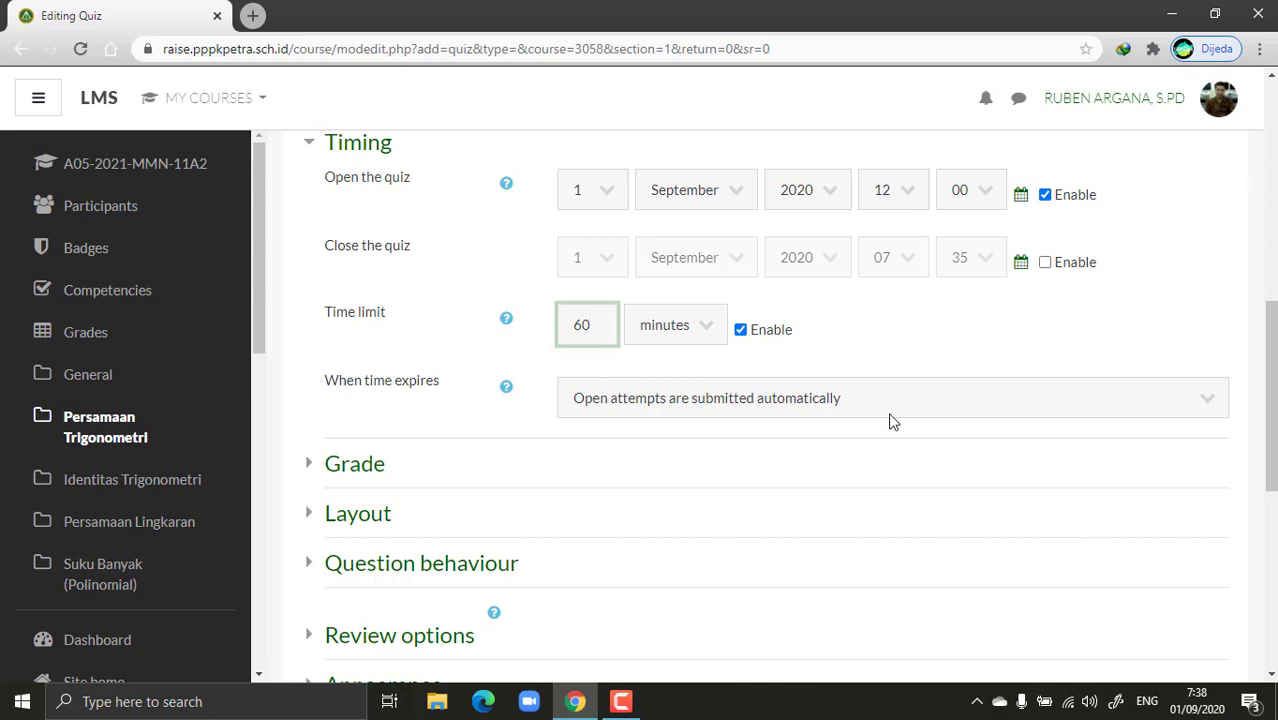
left_click(829, 409)
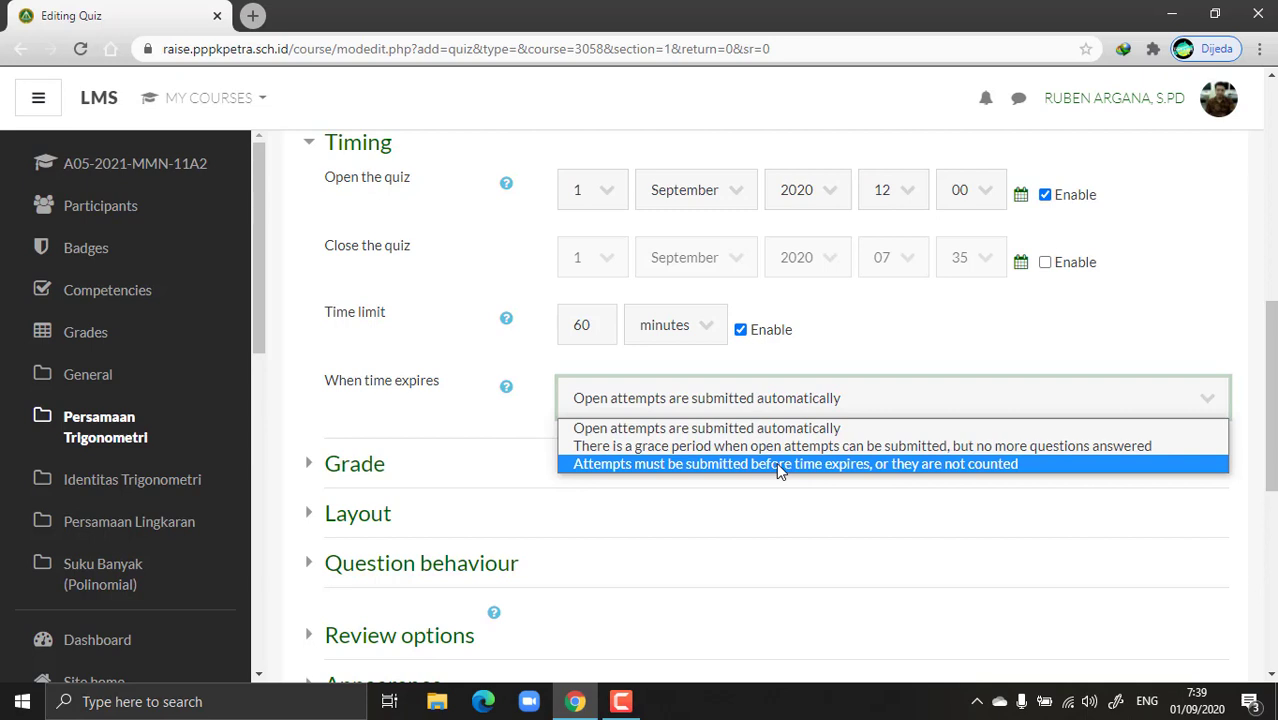
left_click(735, 432)
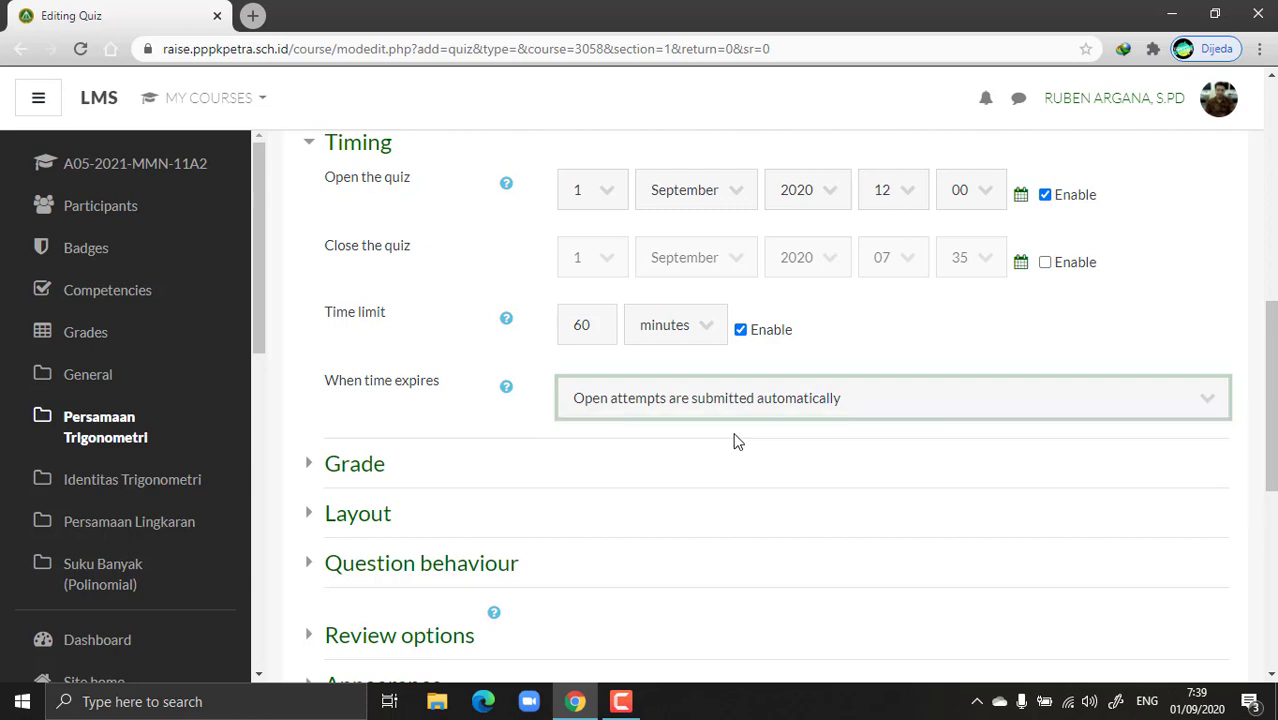
Step: Expand the Grade settings of the quiz
left_click(326, 468)
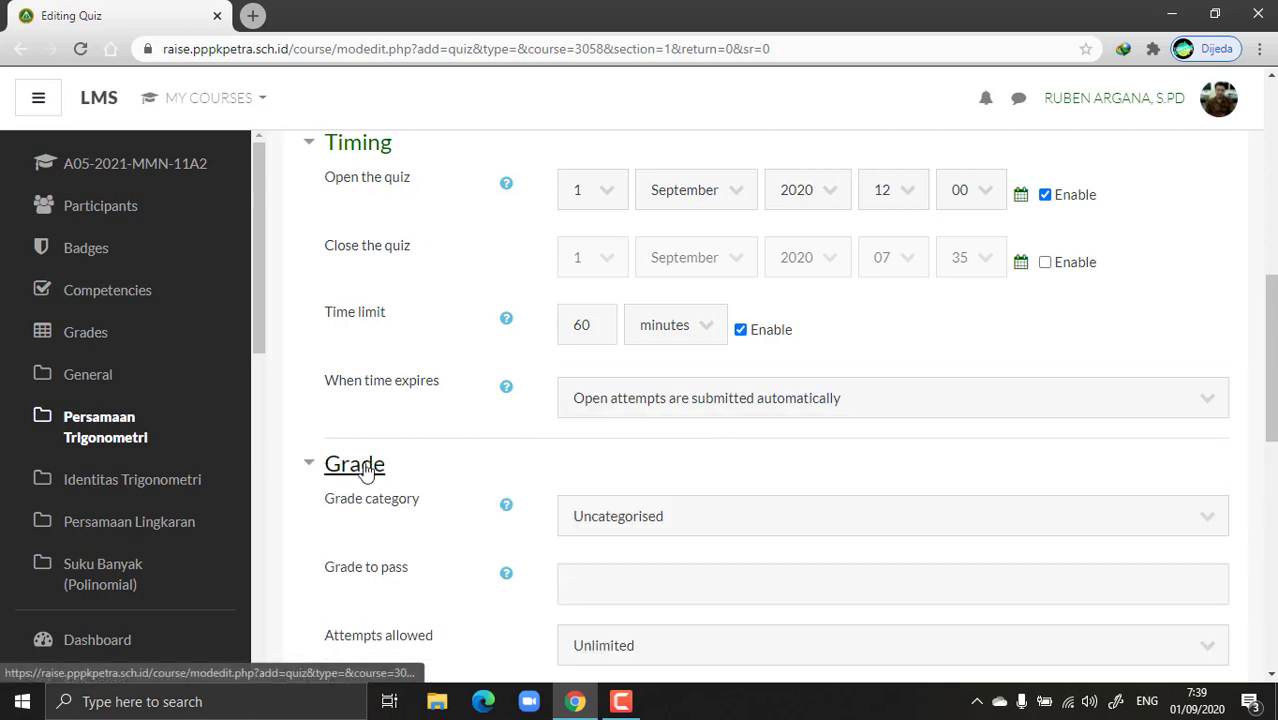
scroll(680, 480, "down", 2)
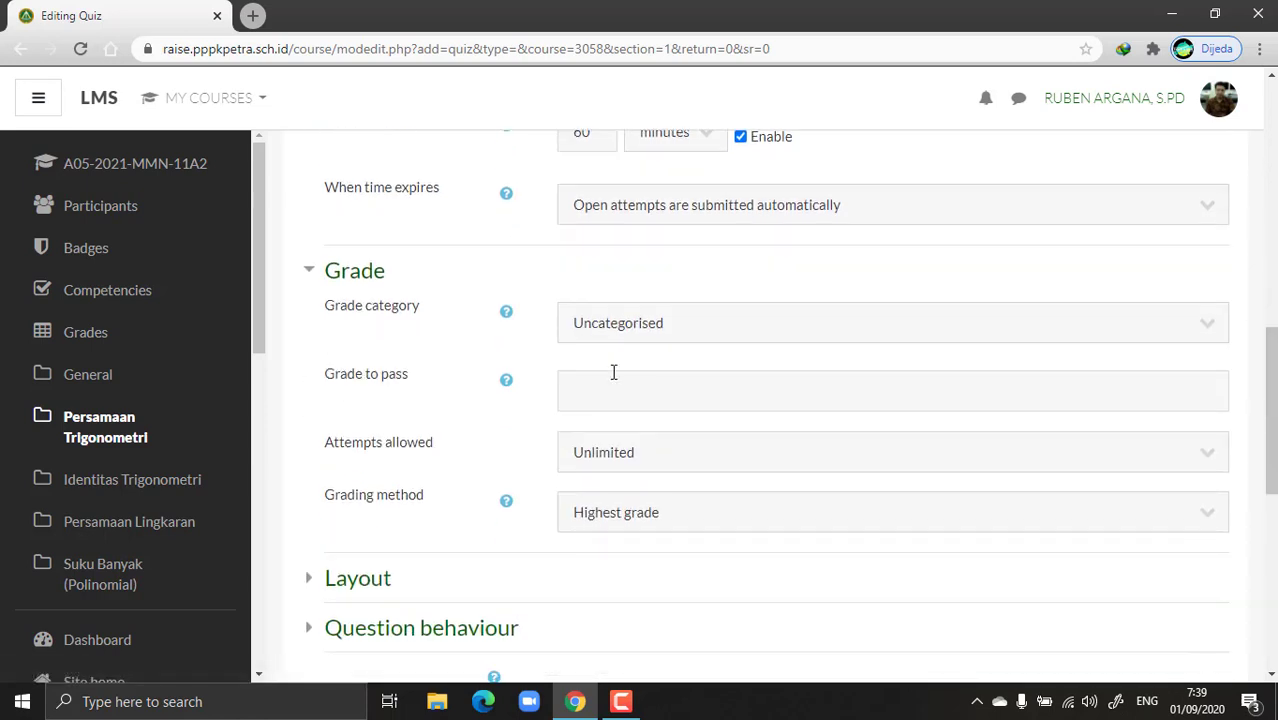
left_click(592, 391)
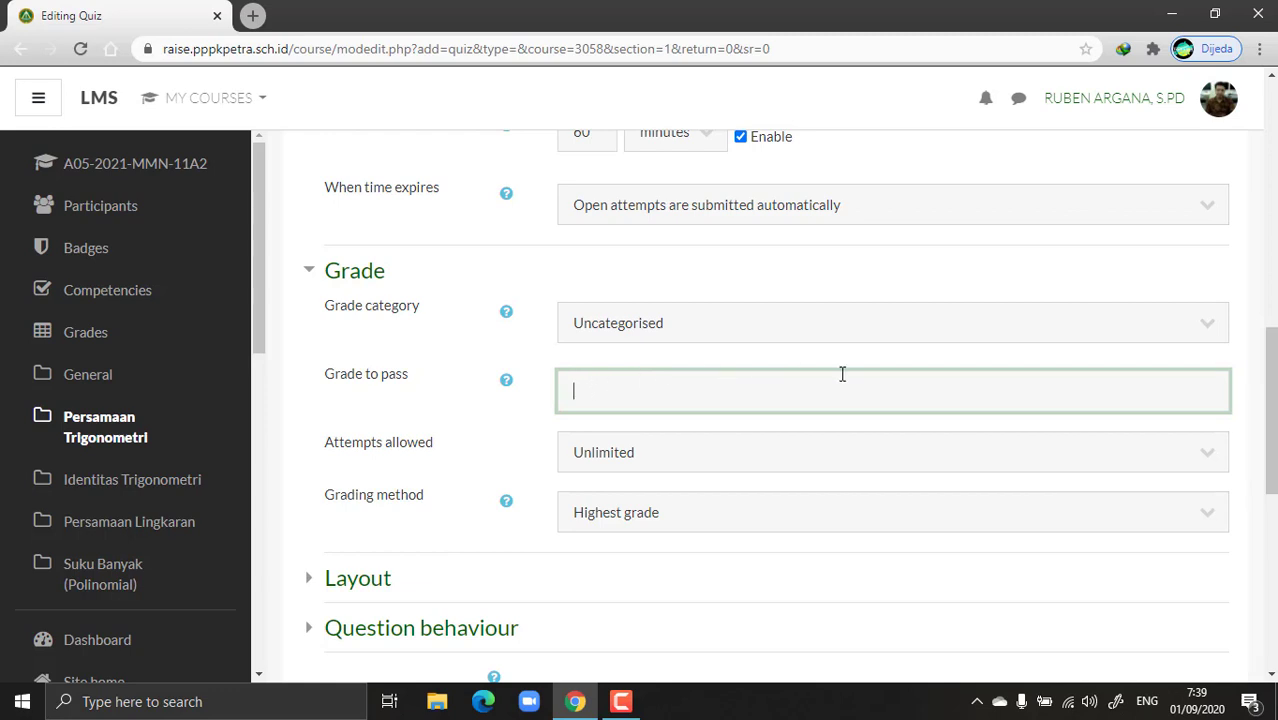
scroll(701, 580, "down", 4)
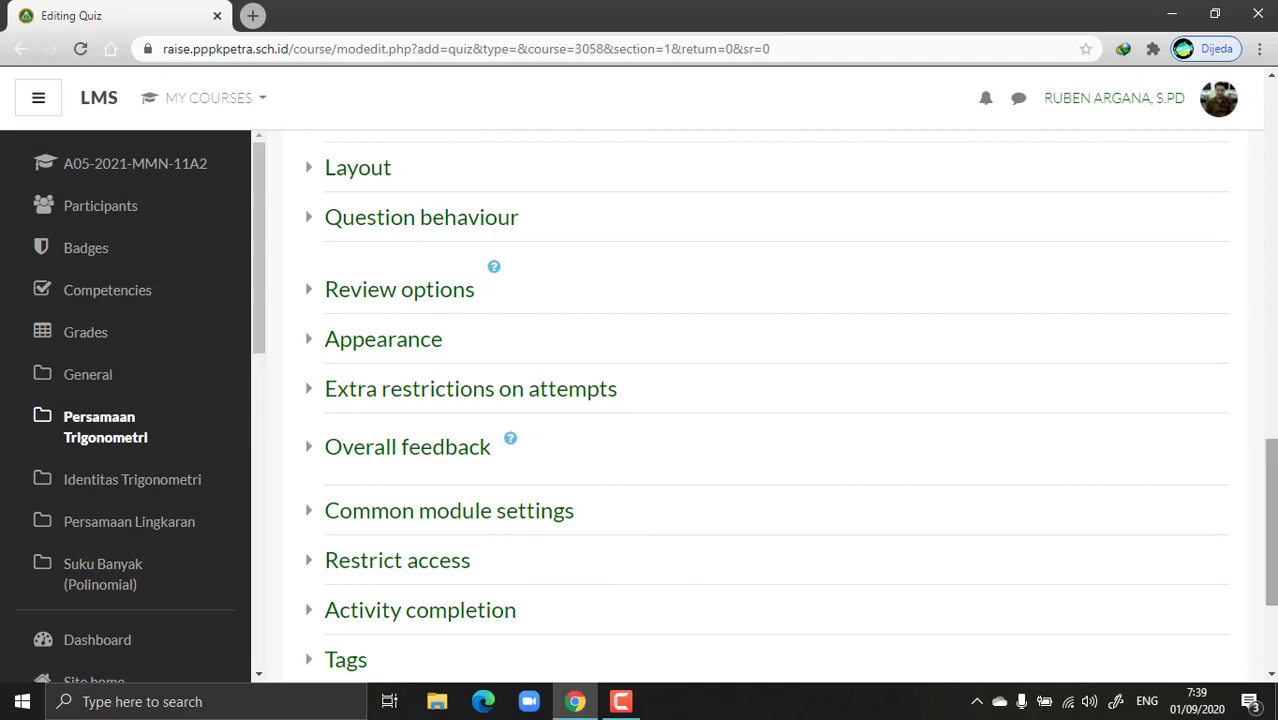
left_click_drag(1270, 465, 1264, 362)
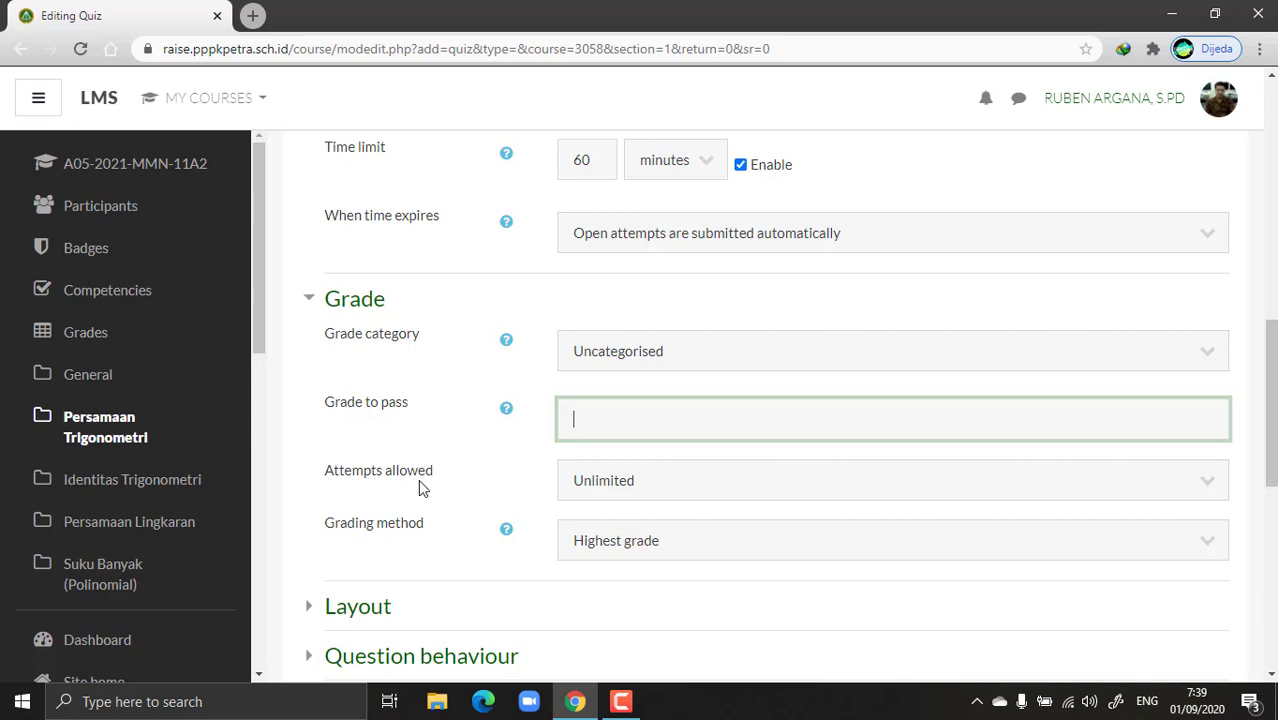
Step: Try 1 and 2 as the number of allowed attempts, and return the setting to Unlimited
left_click(845, 493)
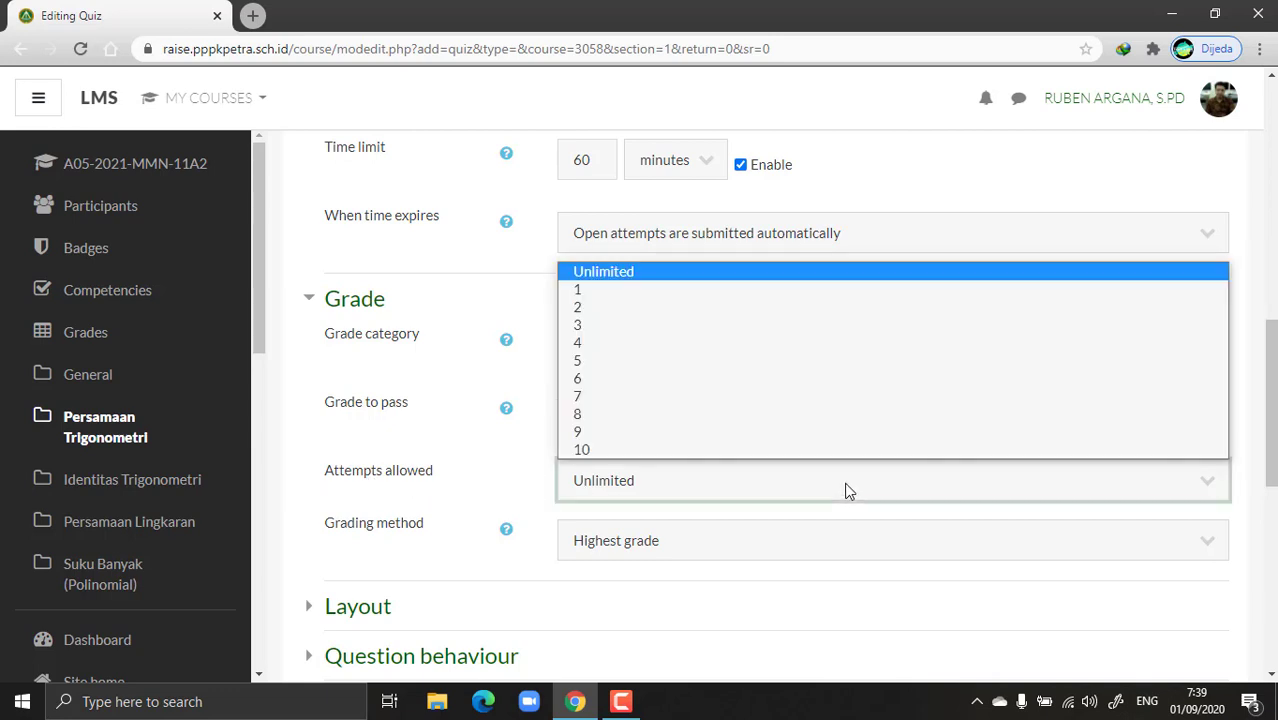
left_click(612, 290)
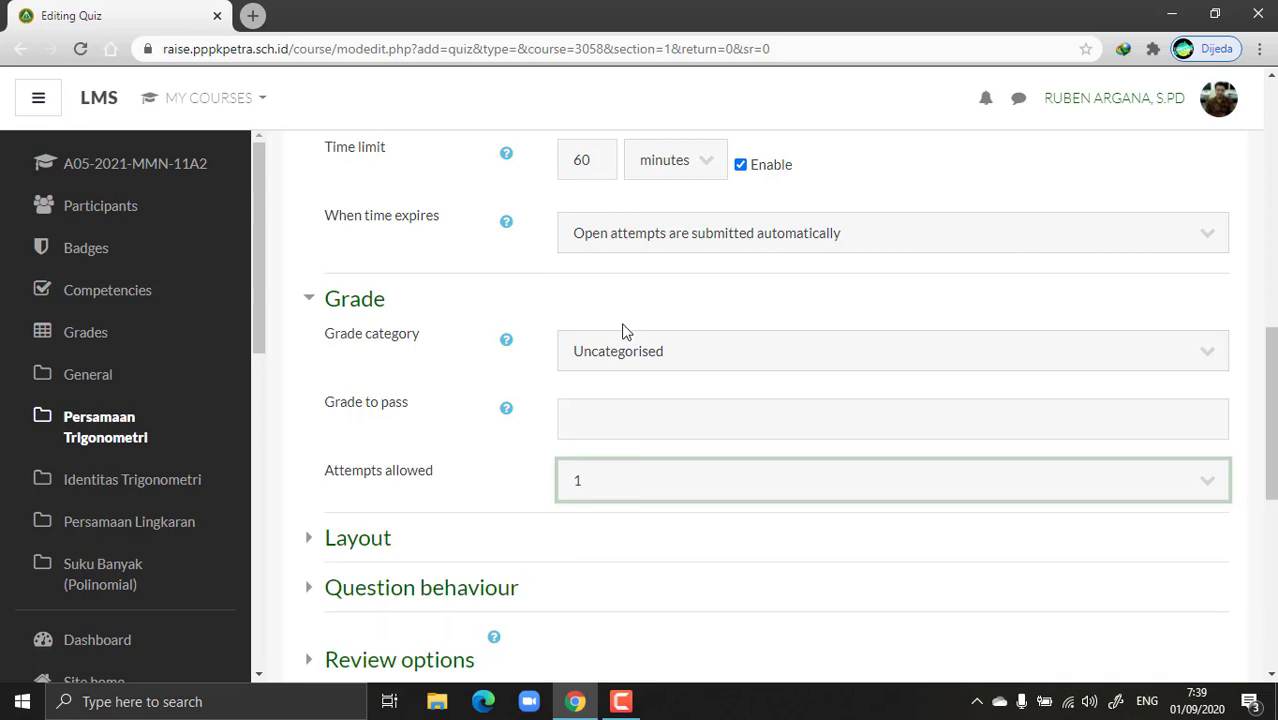
left_click(713, 480)
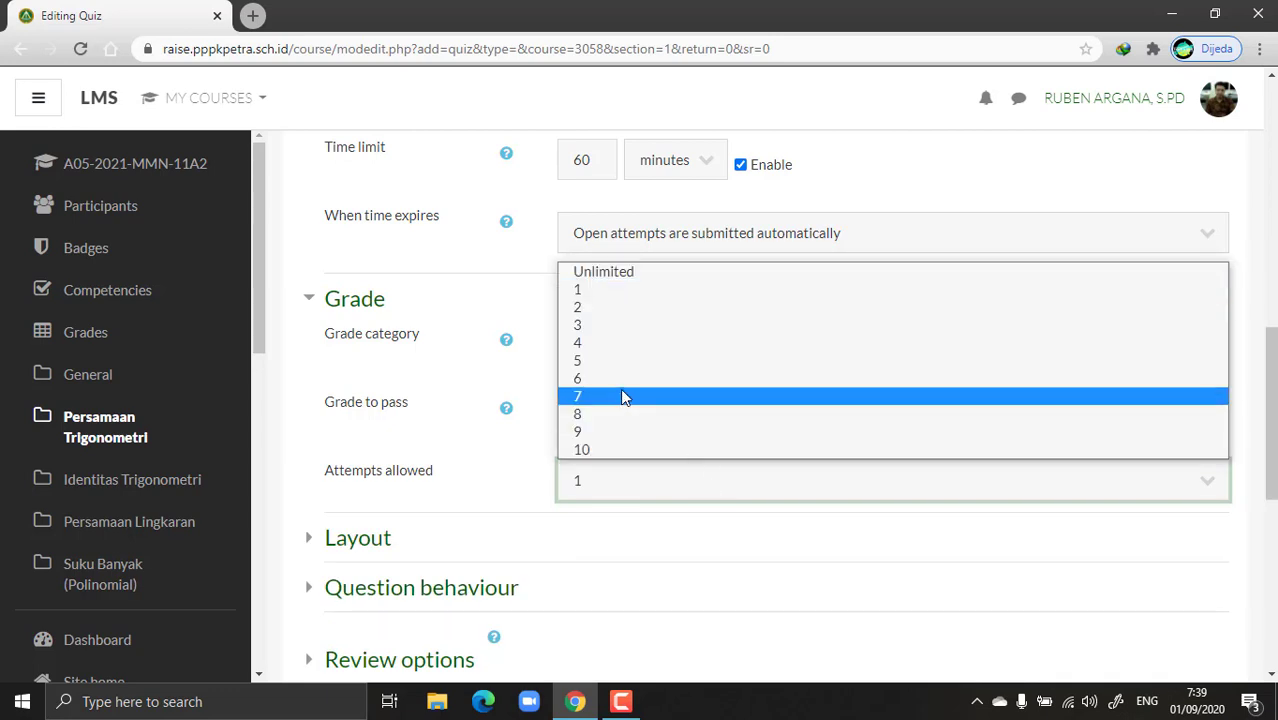
left_click(614, 310)
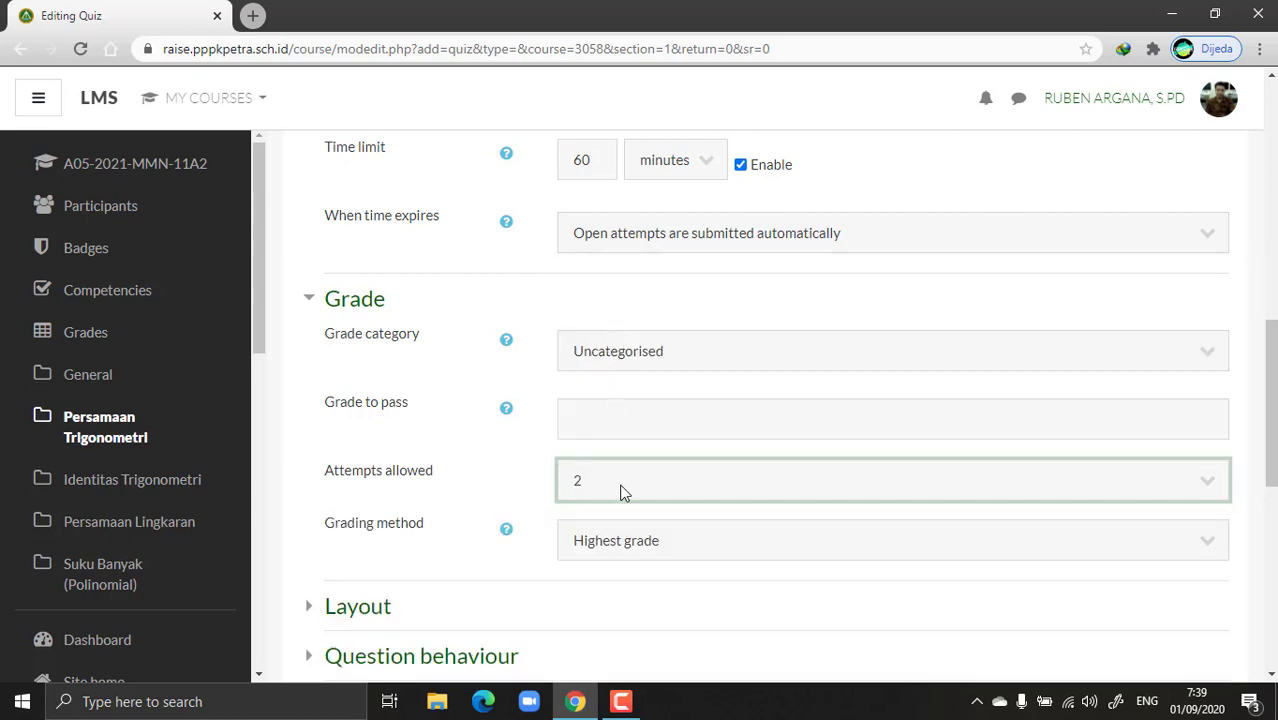
left_click(624, 487)
left_click(613, 280)
left_click(649, 417)
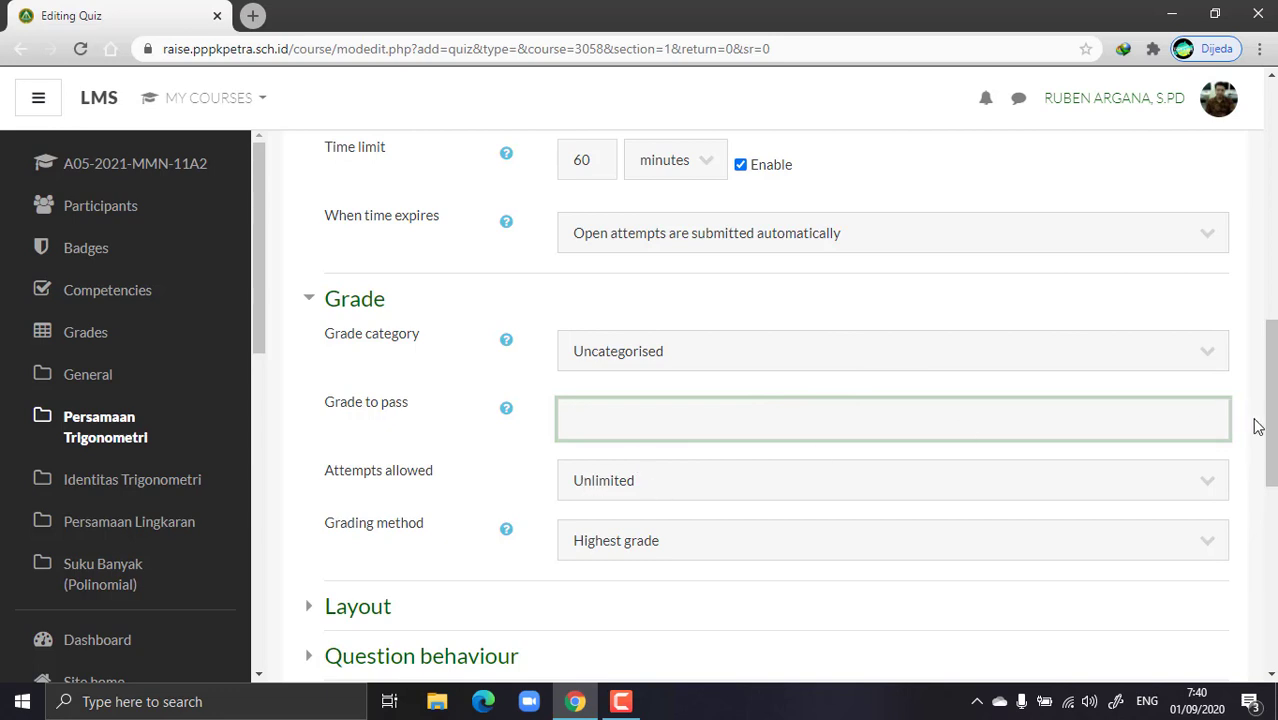
Step: Try limiting the quiz to 1 and to 3 attempts, and view the available grading methods
mouse_move(1268, 440)
left_mouse_down()
mouse_move(1268, 574)
mouse_move(1268, 449)
left_mouse_up()
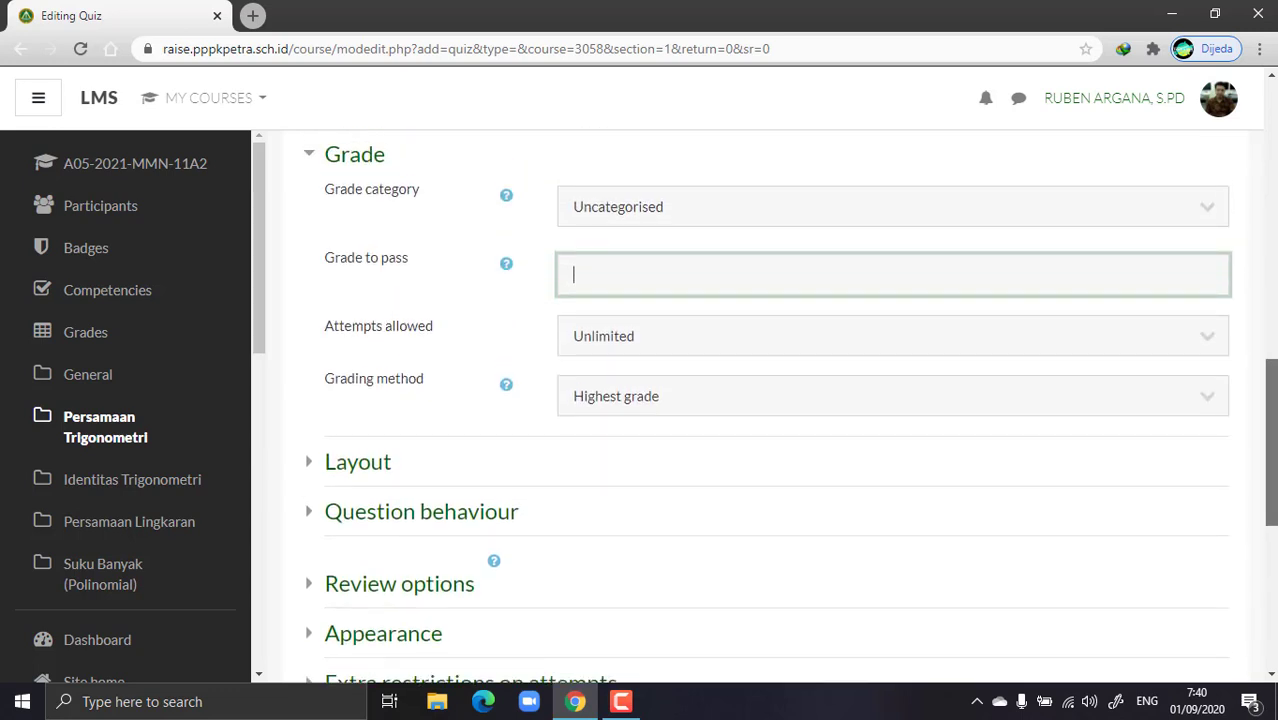
left_click_drag(1274, 421, 1274, 403)
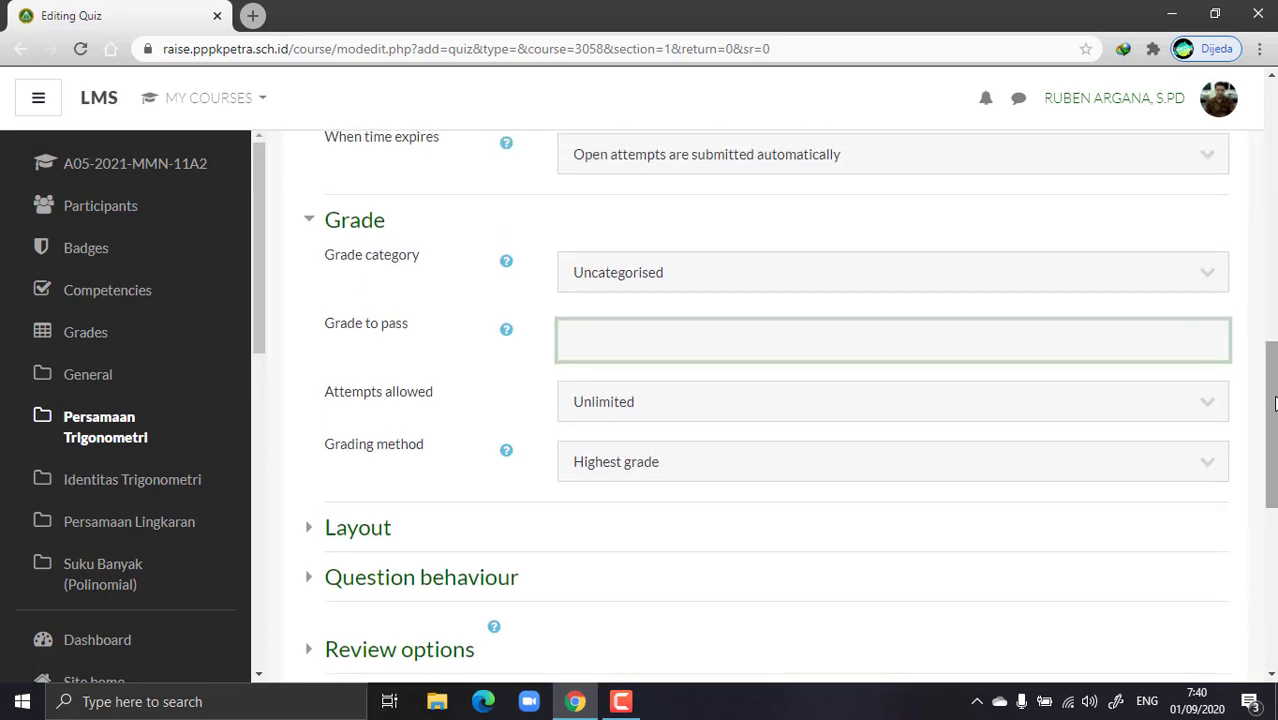
left_click(727, 403)
left_click(613, 454)
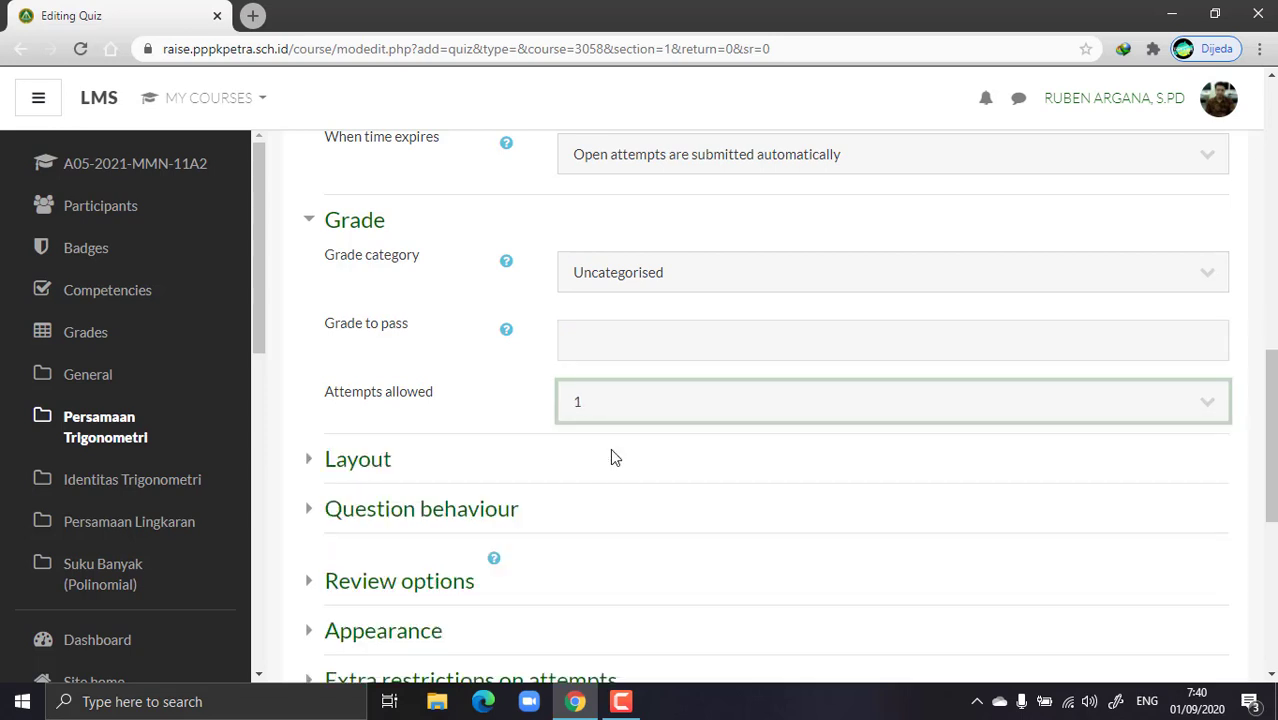
left_click(691, 408)
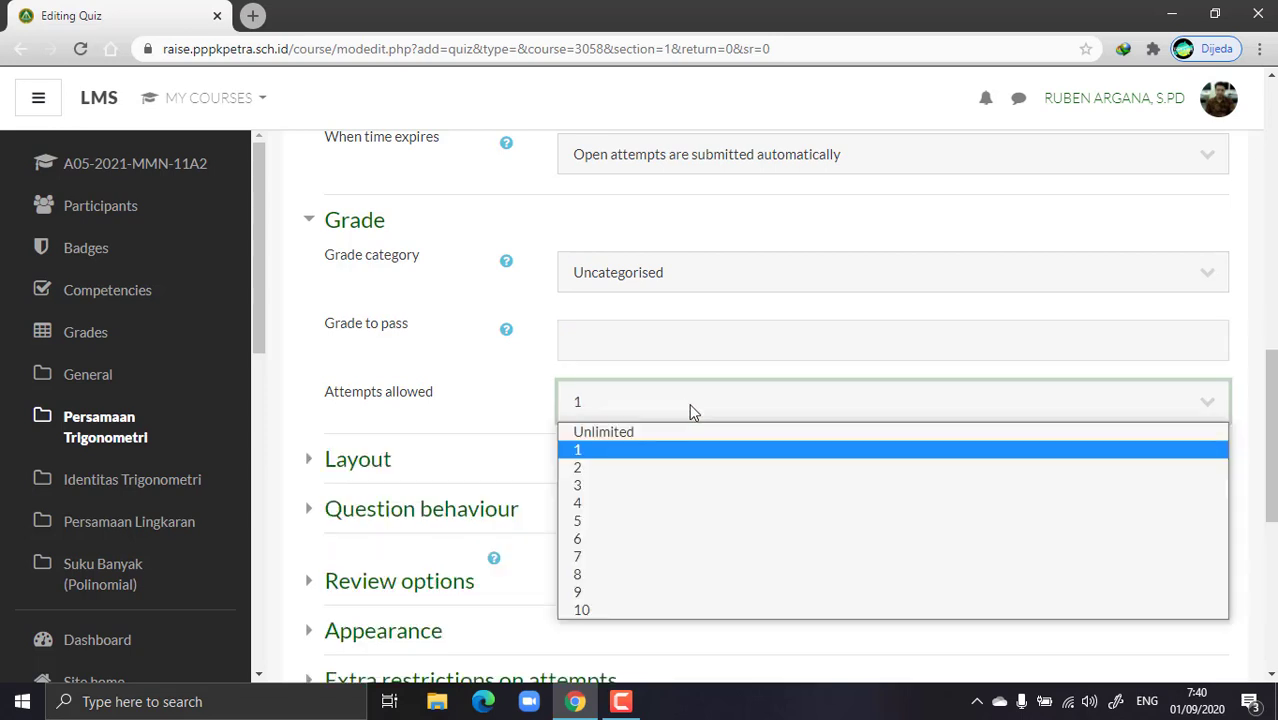
left_click(656, 484)
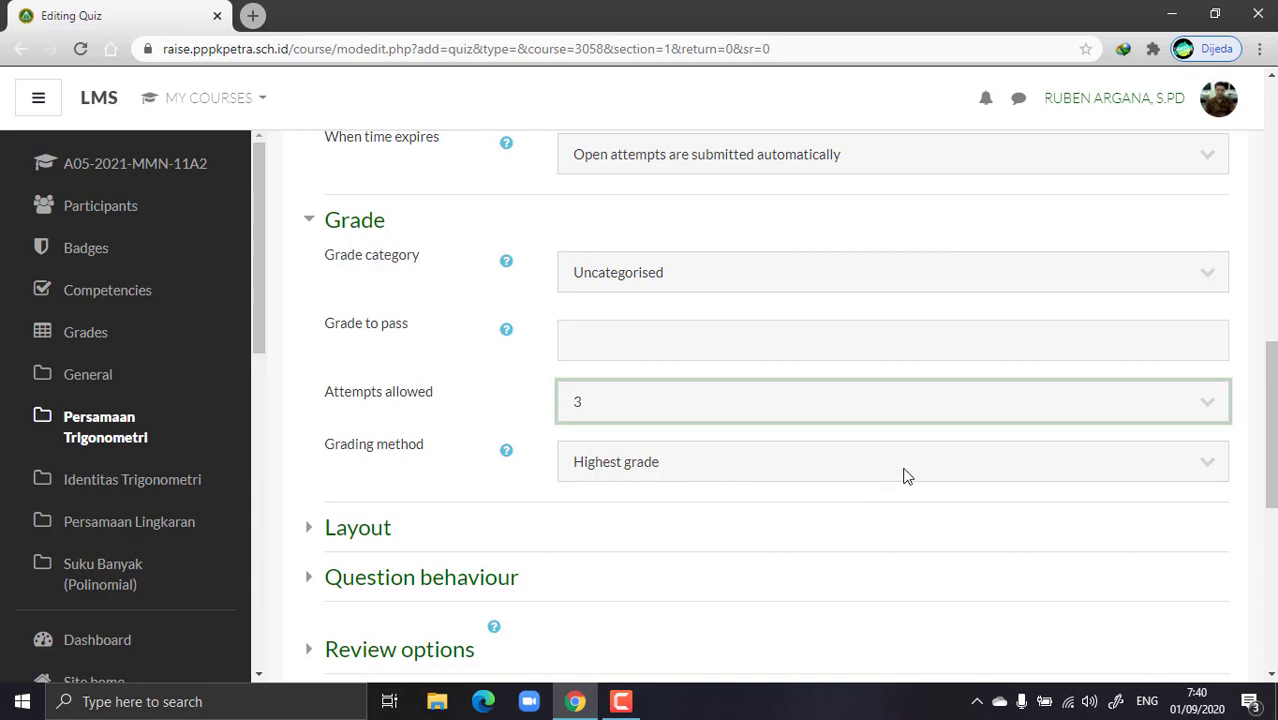
left_click(714, 470)
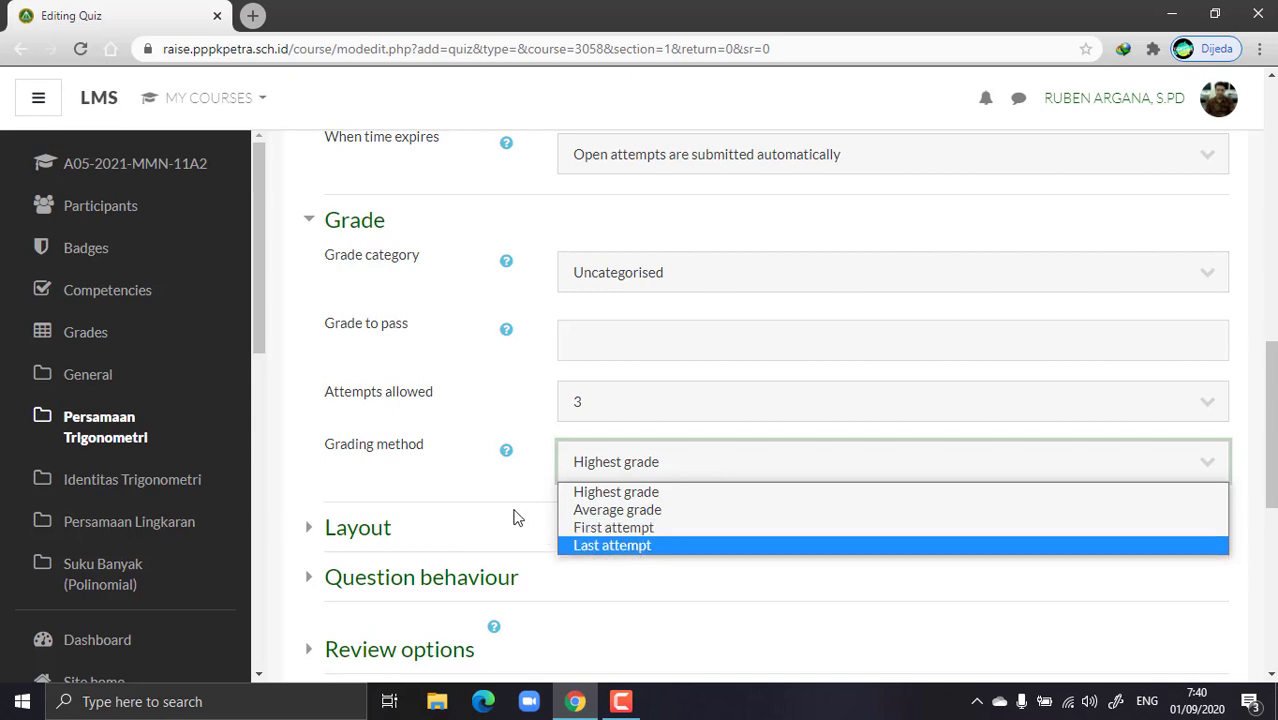
left_click(506, 450)
Step: Set the quiz's allowed attempts to 1
left_click(684, 410)
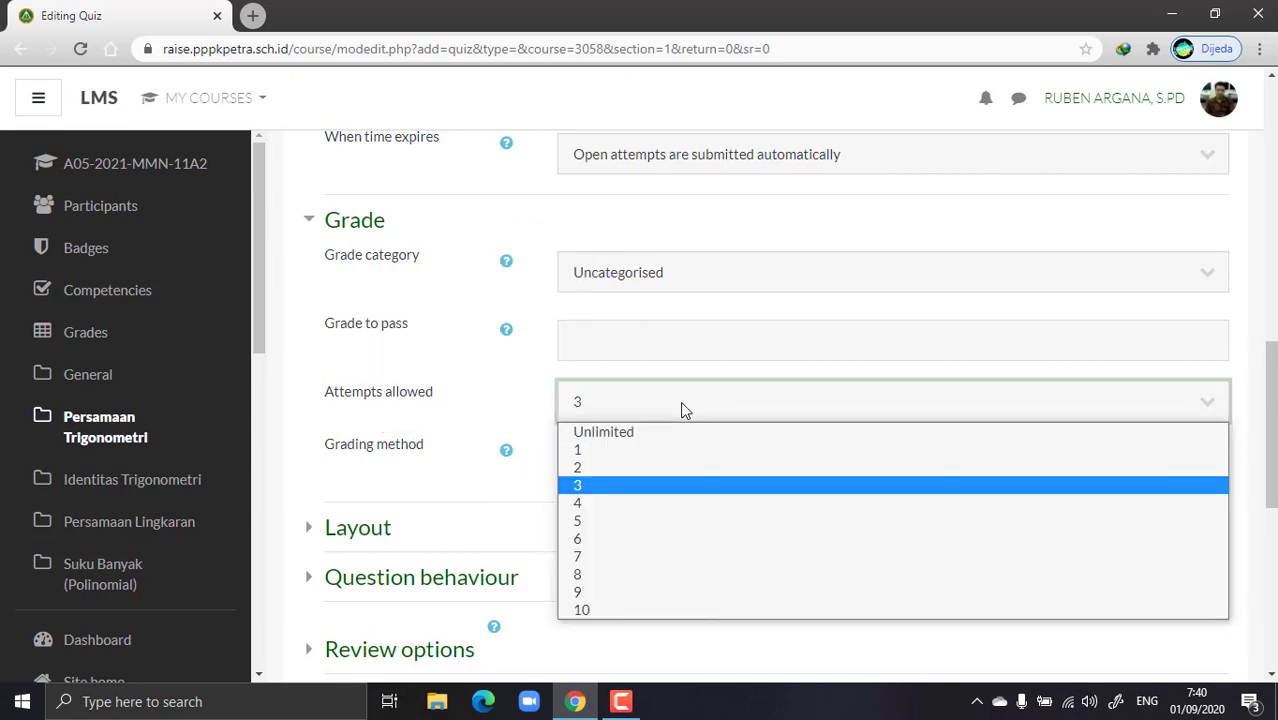
left_click(670, 450)
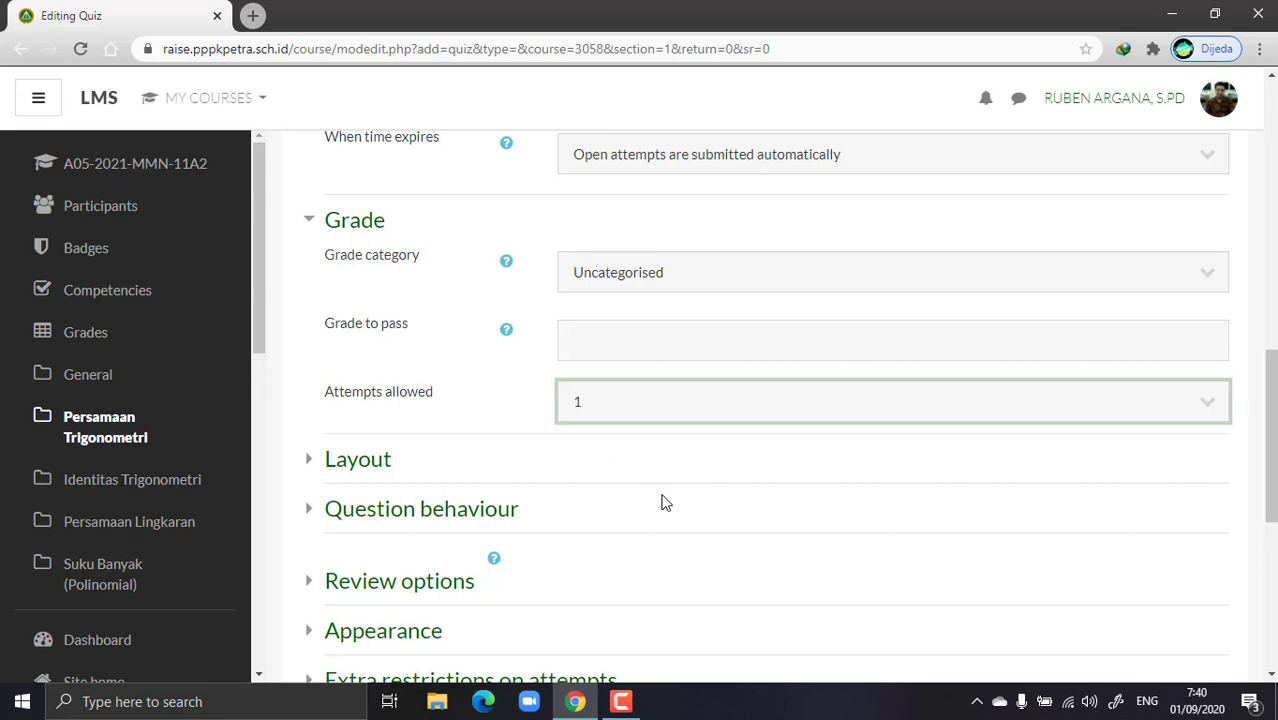
Step: Expand the Layout settings and choose "Every question" for starting a new page
left_click(360, 462)
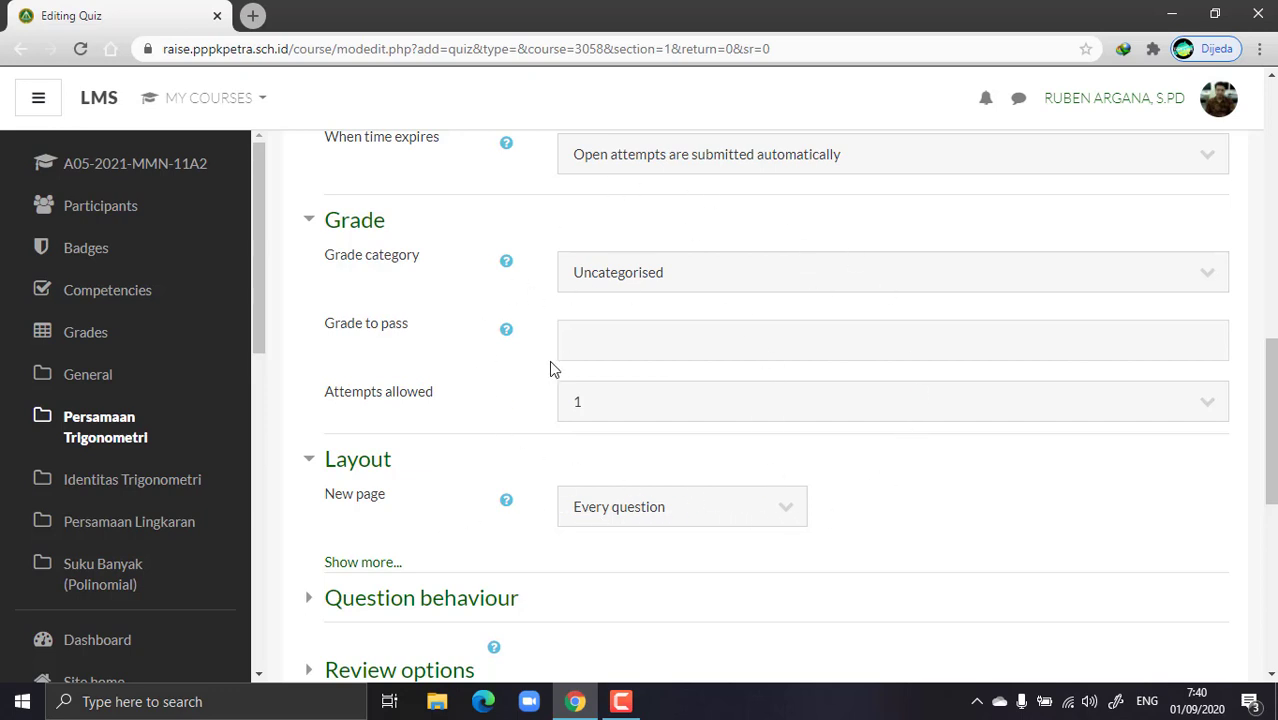
left_click(750, 521)
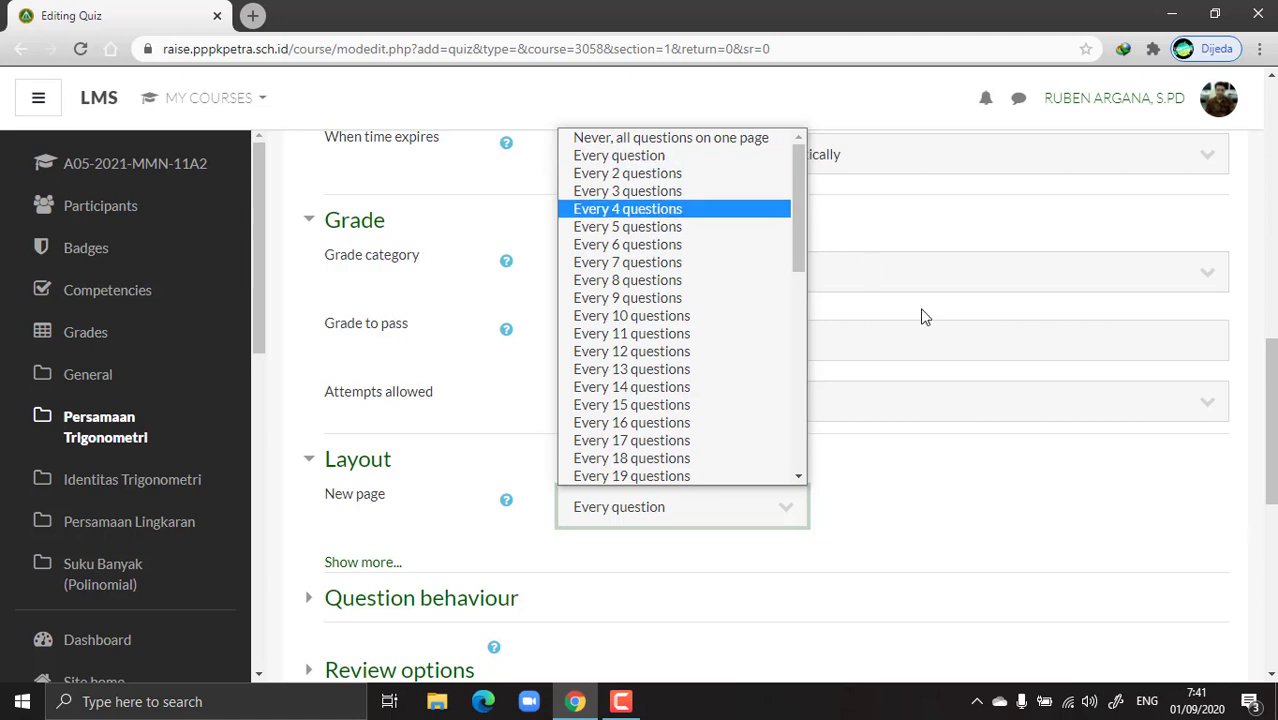
left_click(632, 160)
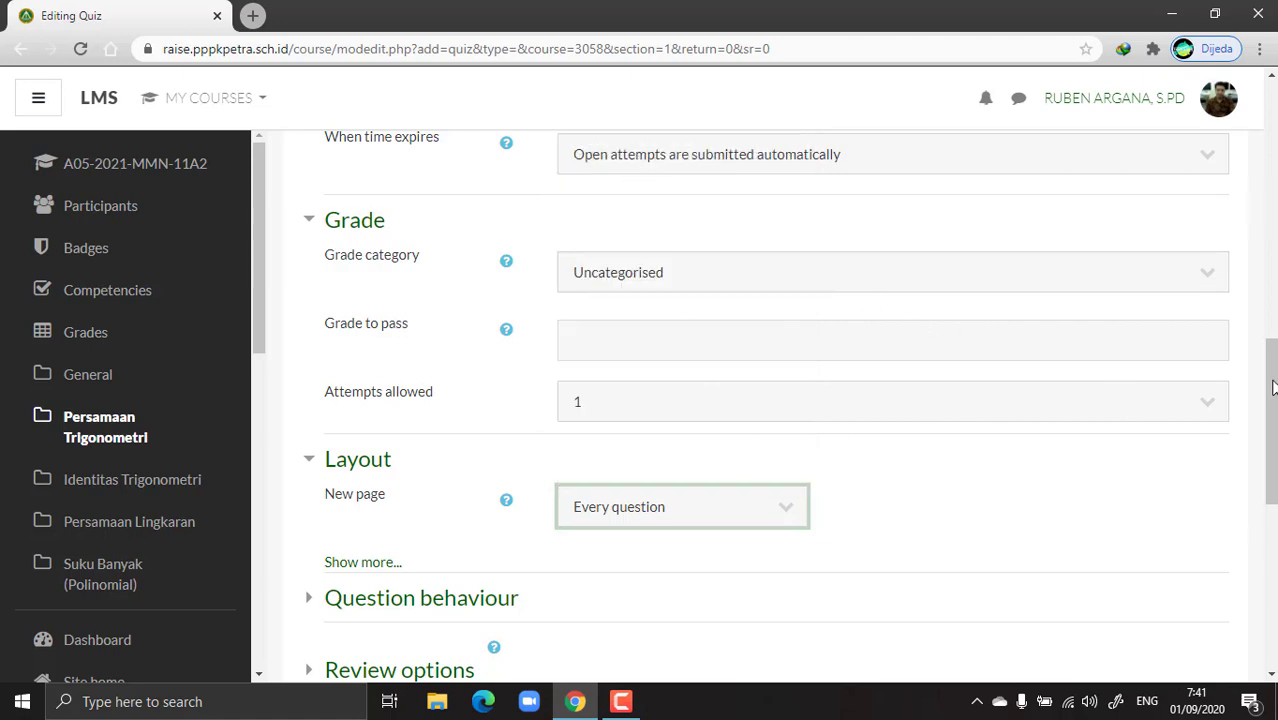
Step: Expand the Question behaviour settings and show their additional options
scroll(738, 450, "down", 2)
scroll(622, 228, "down", 2)
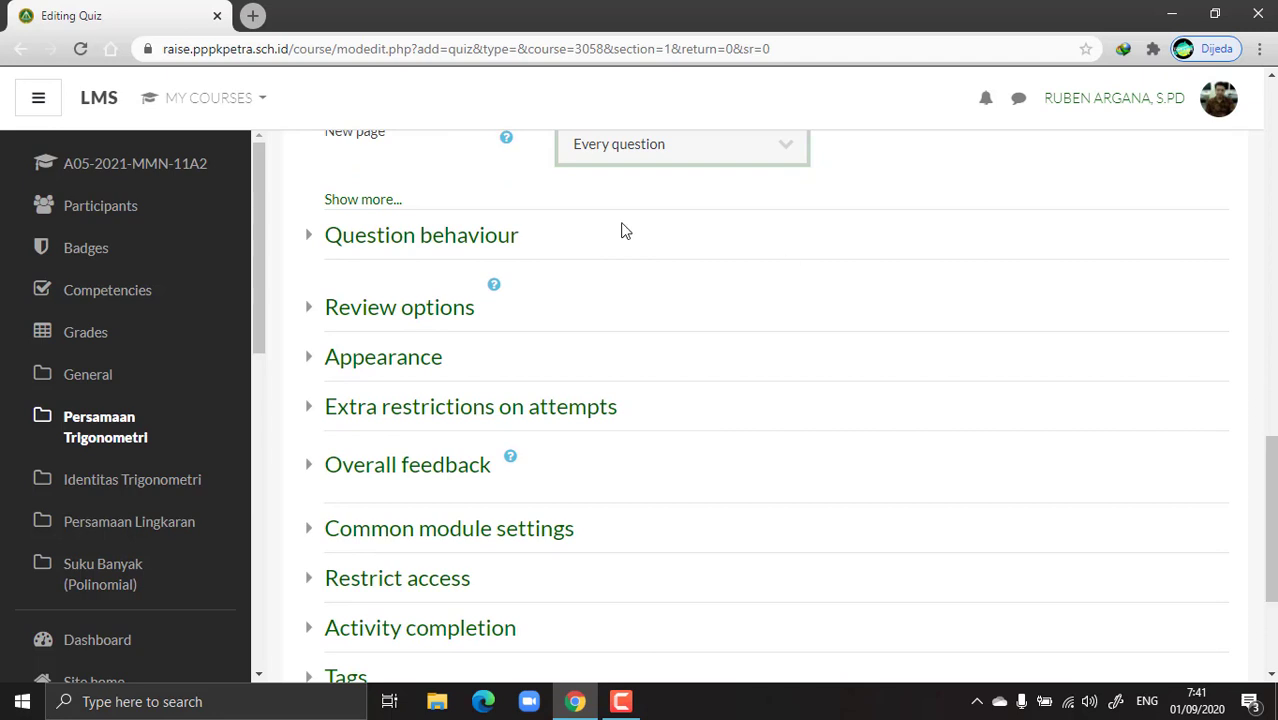
left_click(443, 248)
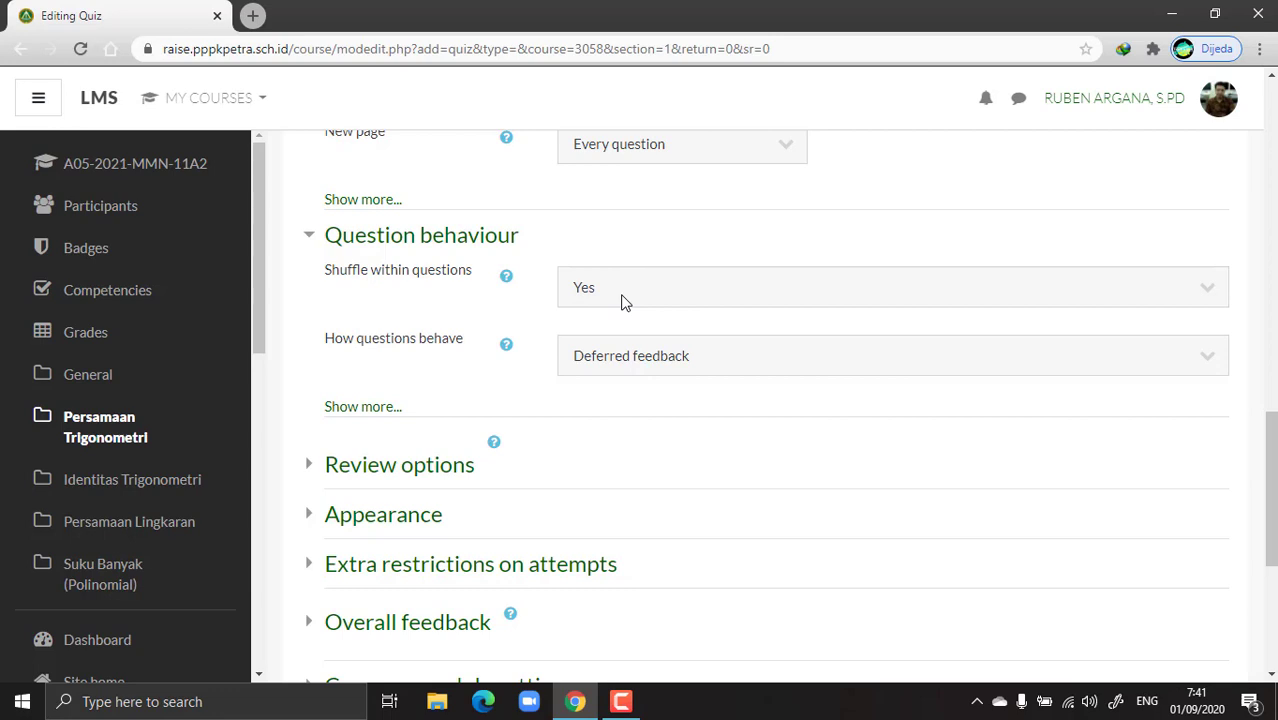
left_click(361, 408)
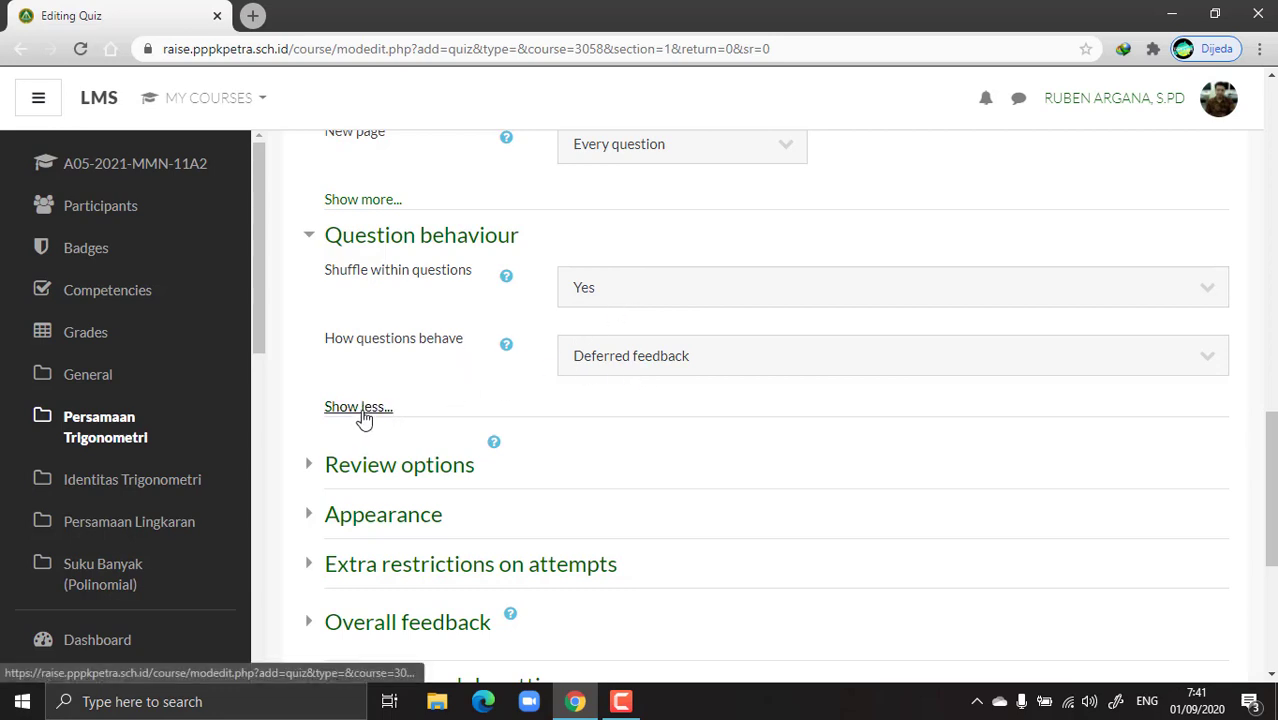
Step: Expand the Review options and examine what students can see during, immediately after and later than the attempt, alongside the Timing settings
left_click(390, 466)
scroll(954, 442, "down", 4)
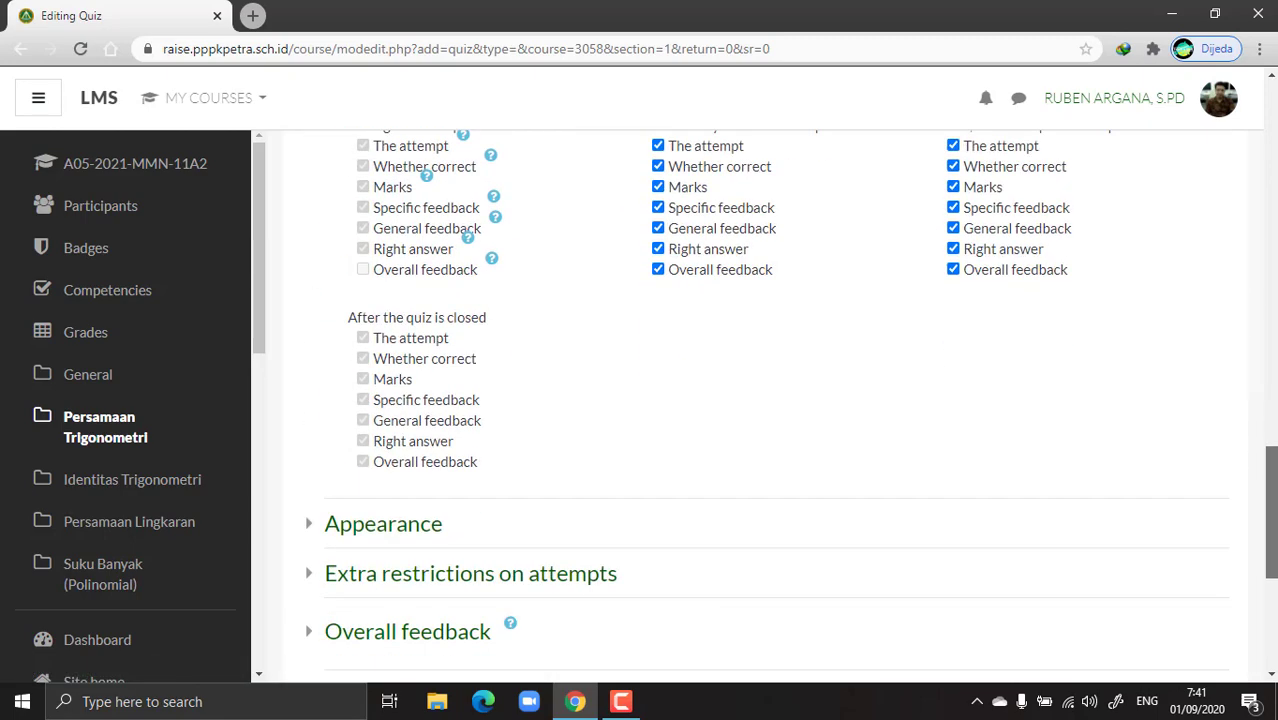
scroll(765, 470, "up", 2)
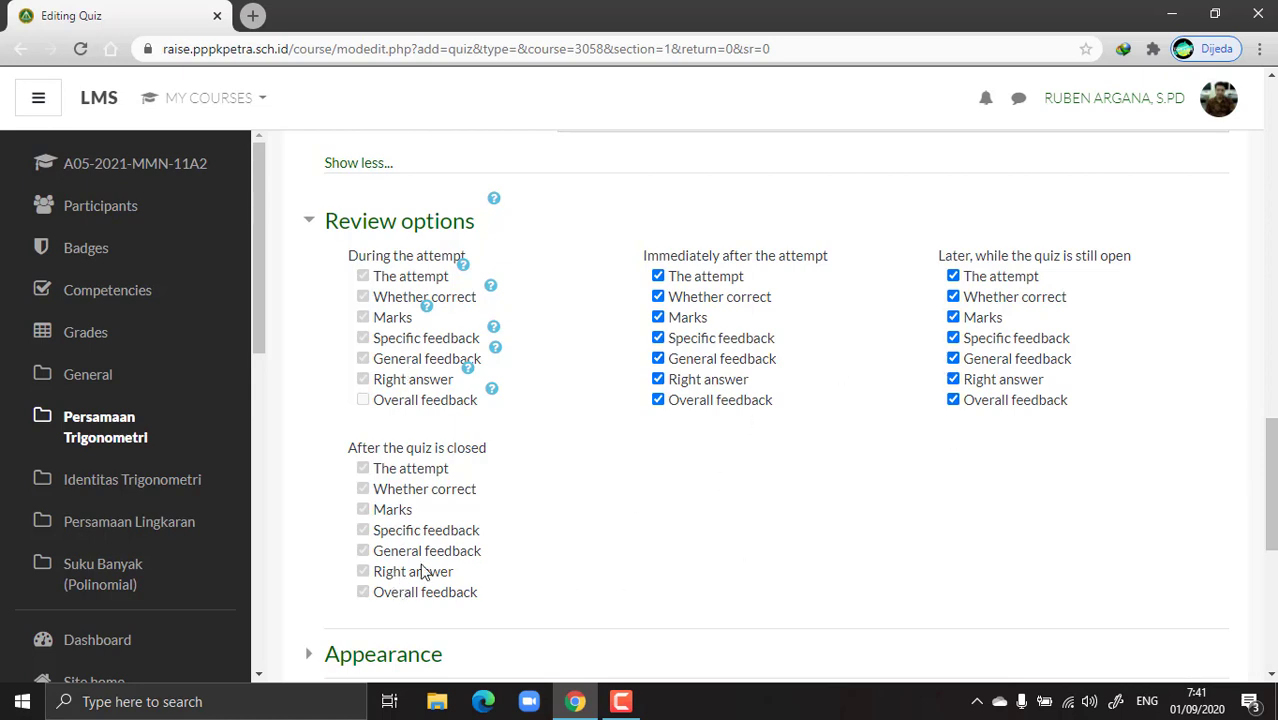
scroll(1129, 460, "up", 1)
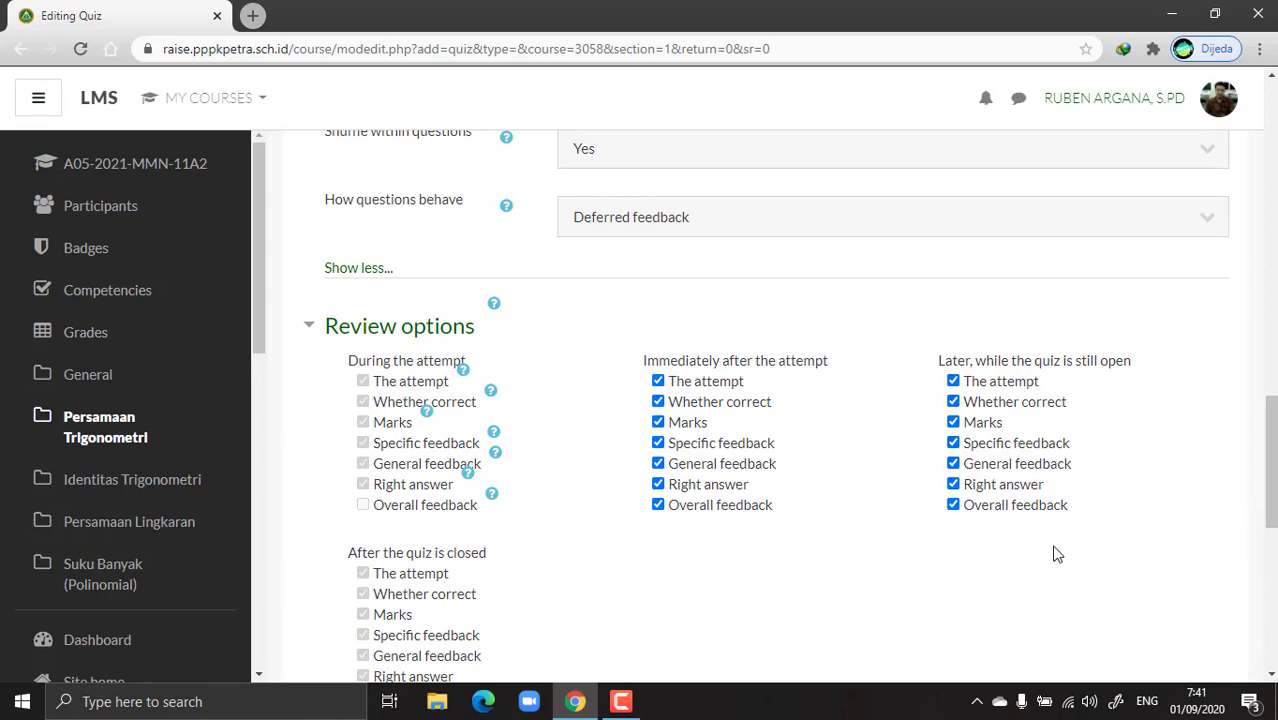
scroll(1264, 438, "up", 9)
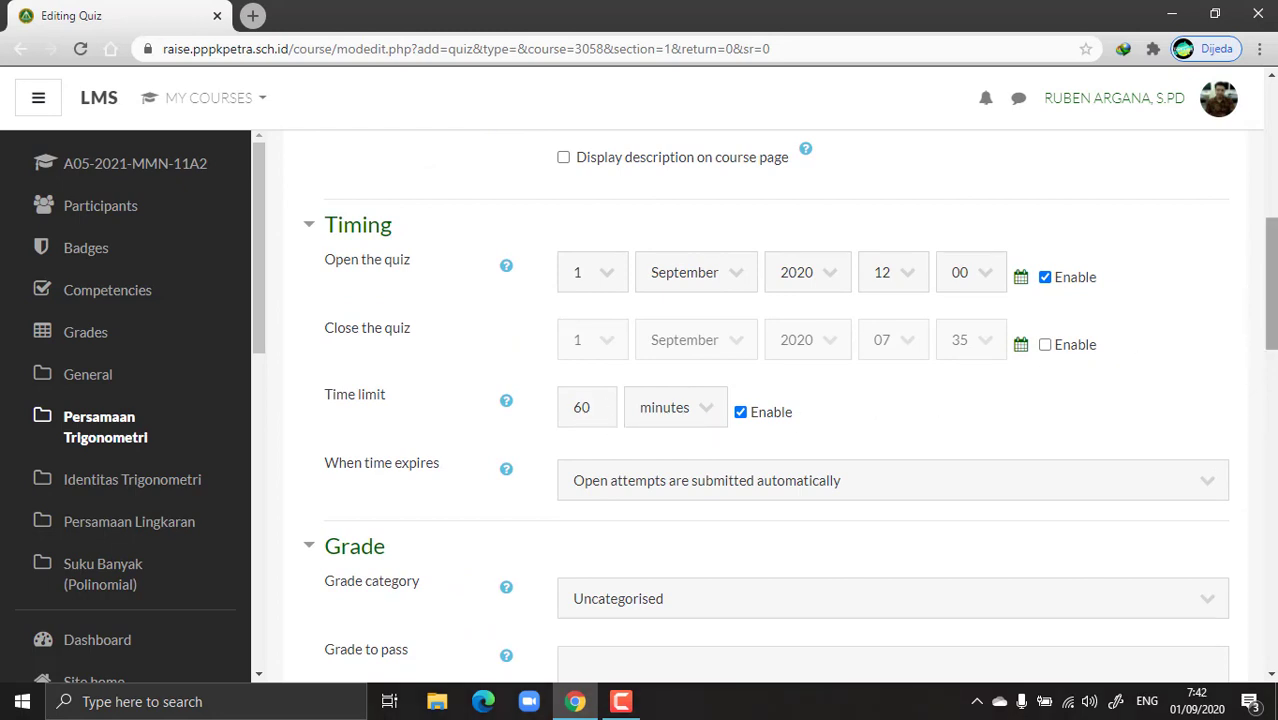
left_click_drag(1271, 326, 1250, 517)
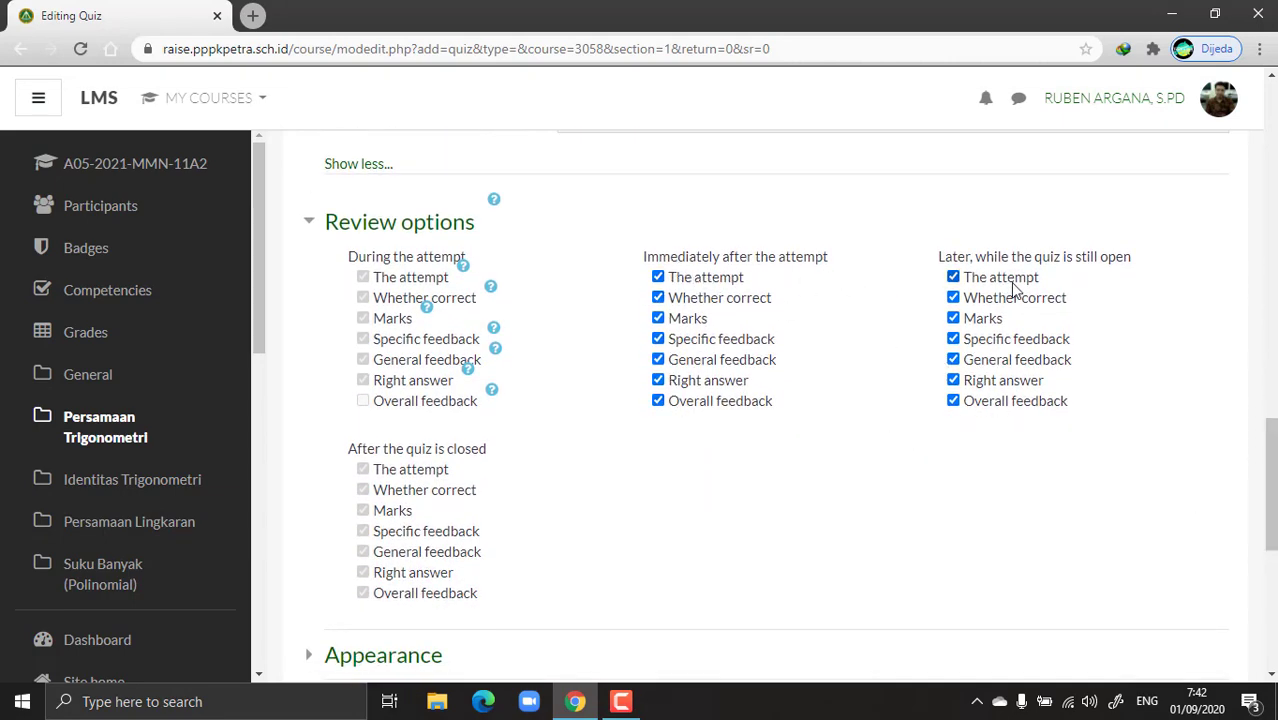
Step: Disable The attempt, Marks and Overall feedback in the review options for later, while the quiz is still open
left_click(954, 277)
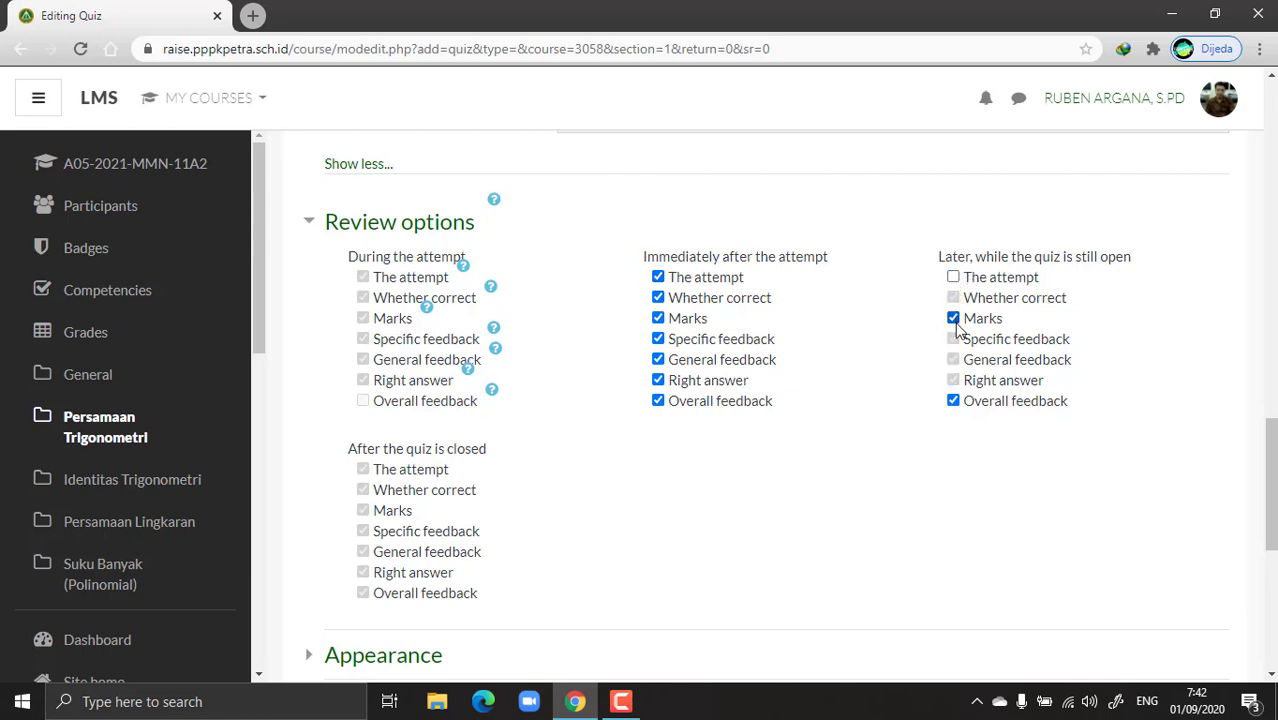
left_click(953, 318)
left_click(954, 401)
Step: Disable The attempt and Overall feedback in the review options for immediately after the attempt
left_click(659, 280)
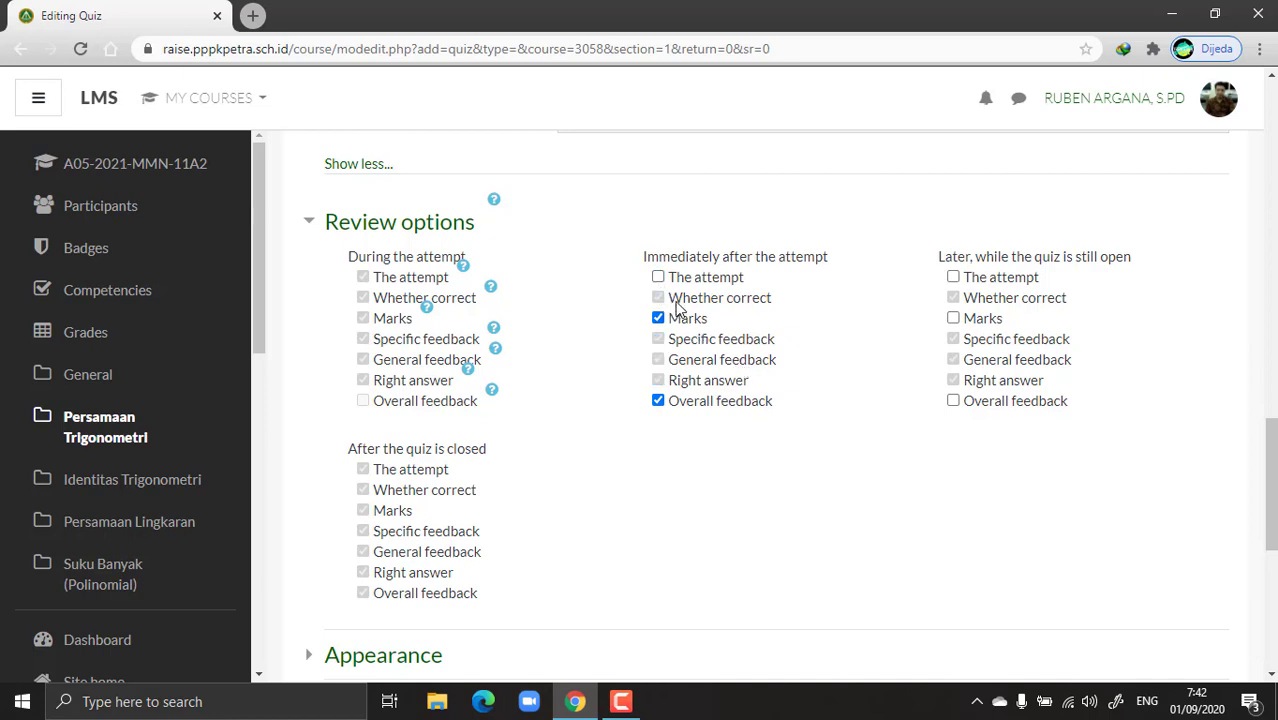
left_click(658, 401)
left_click(659, 280)
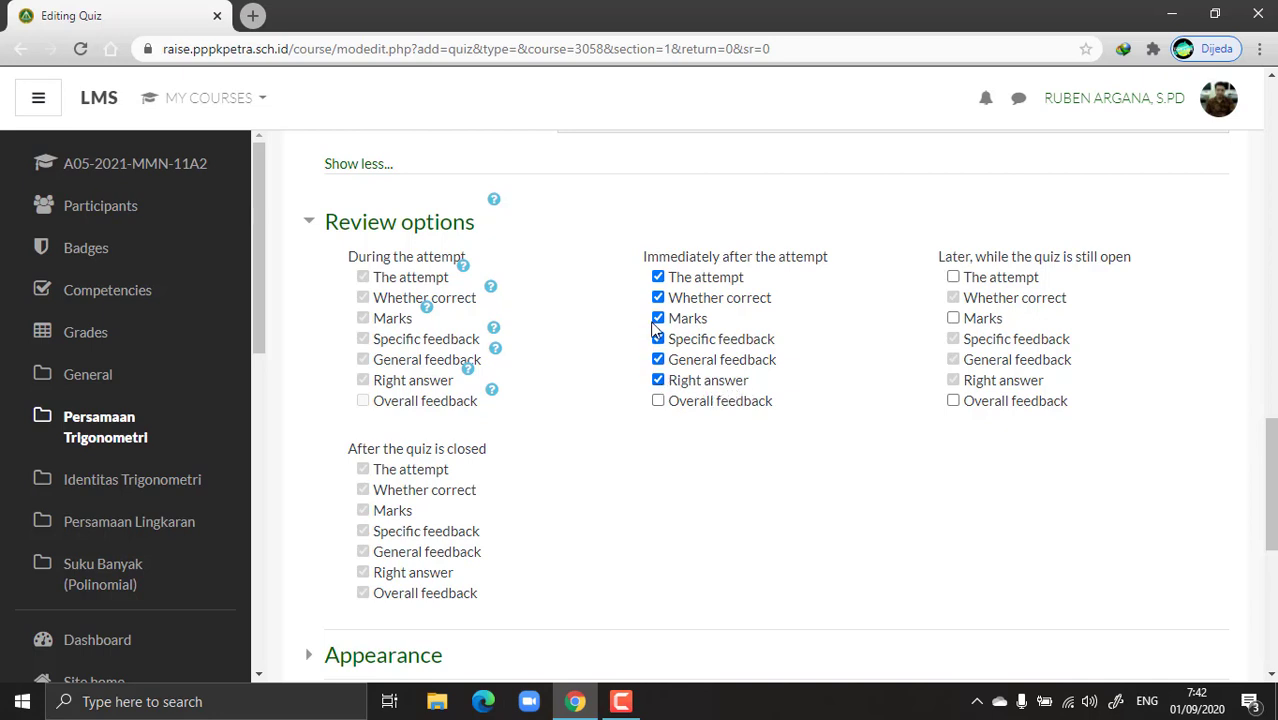
left_click(658, 277)
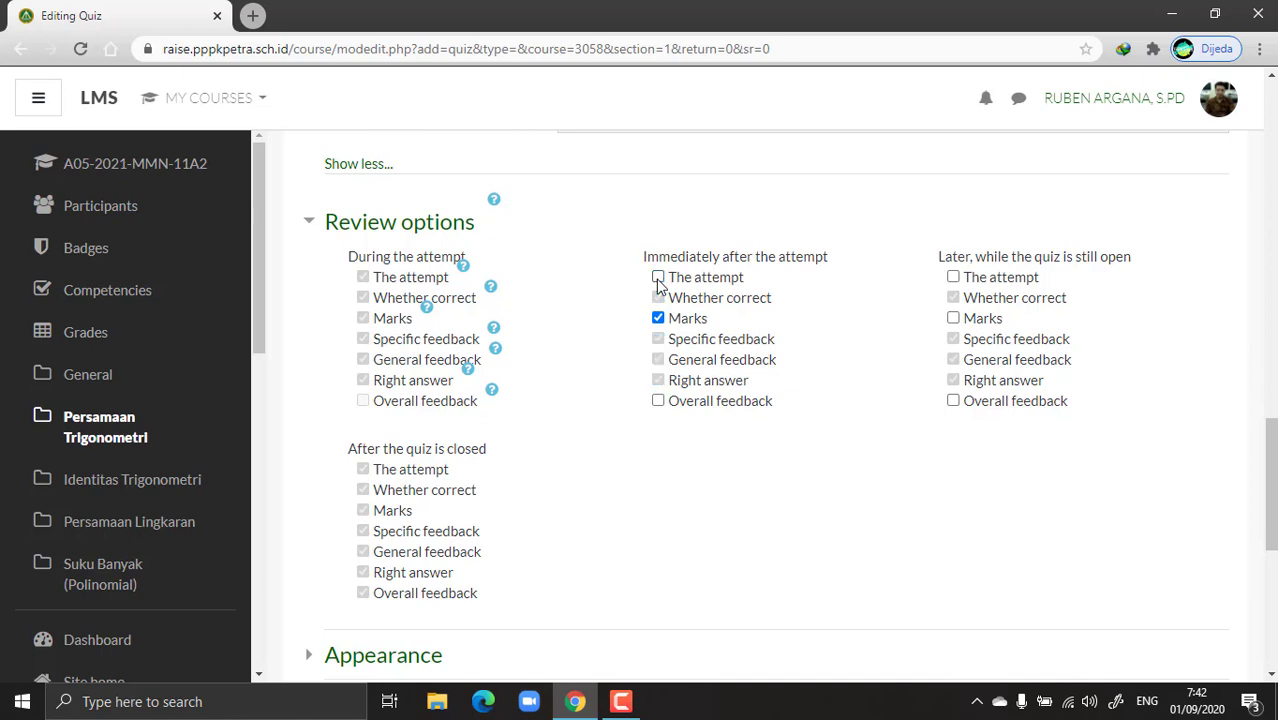
left_click(658, 318)
Step: Expand the Appearance settings and set the decimal places in grades to 0
scroll(584, 296, "down", 3)
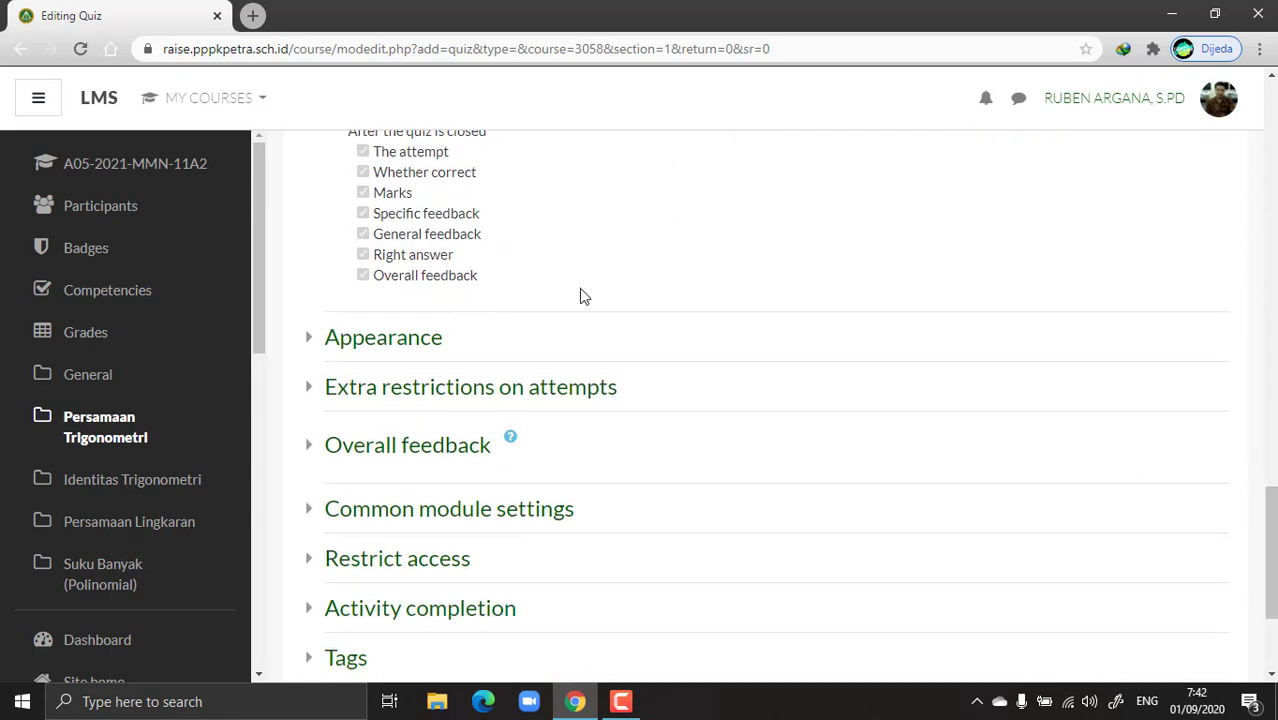
left_click(414, 340)
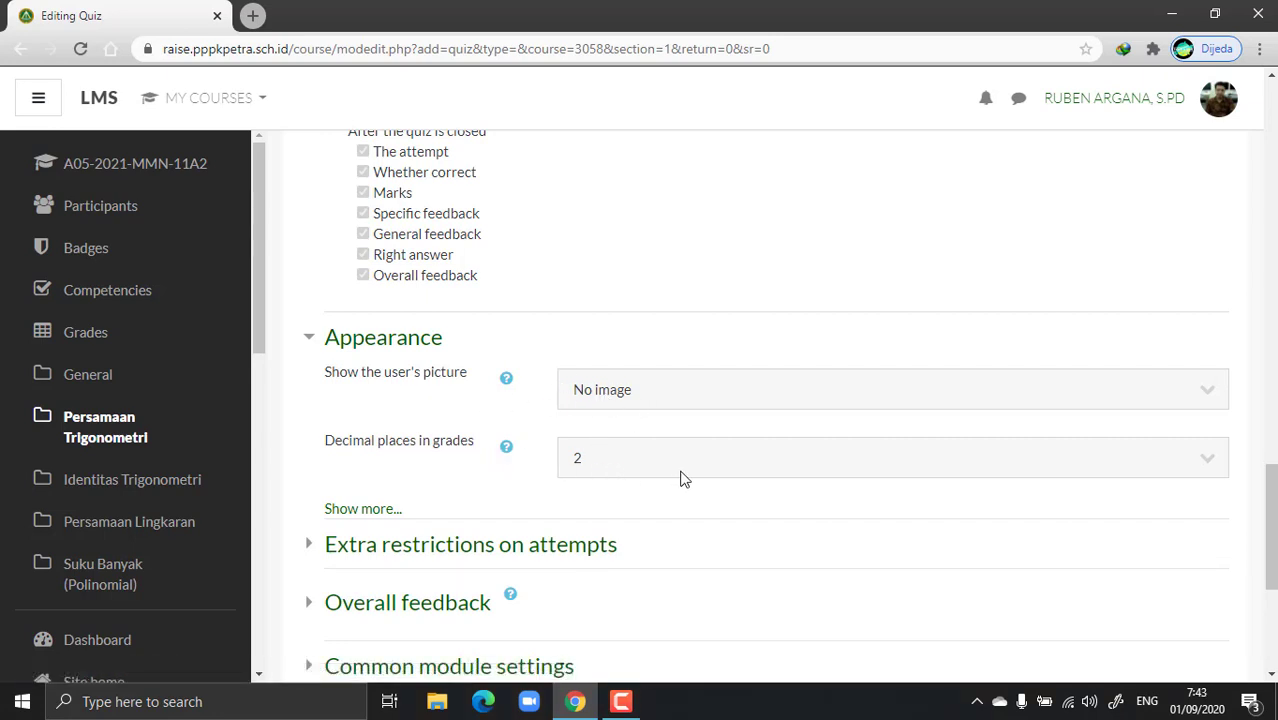
scroll(855, 457, "down", 1)
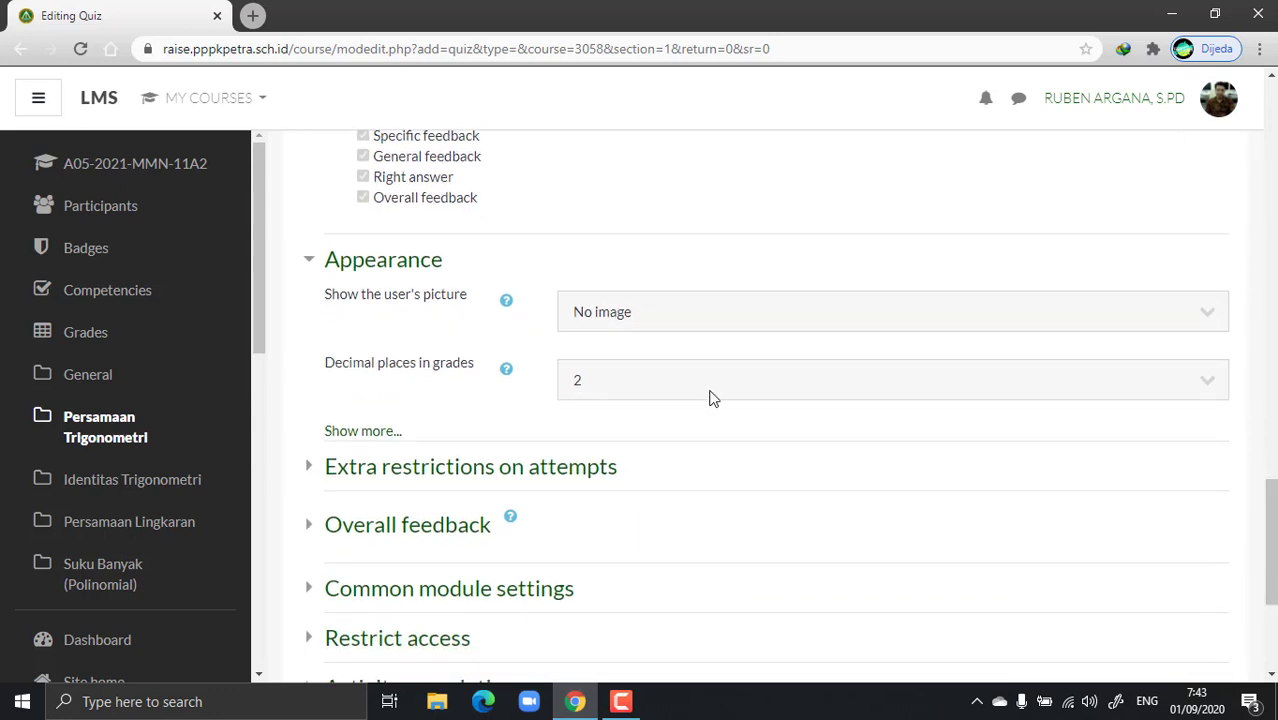
left_click(632, 388)
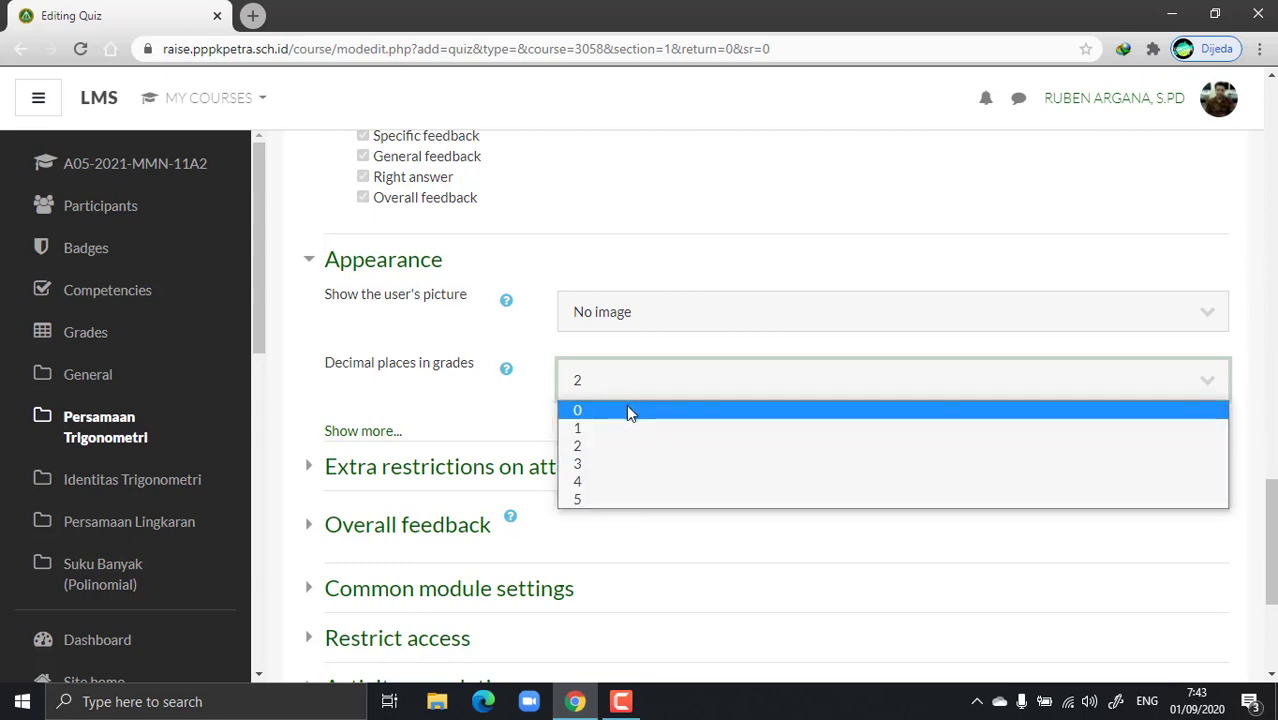
left_click(628, 410)
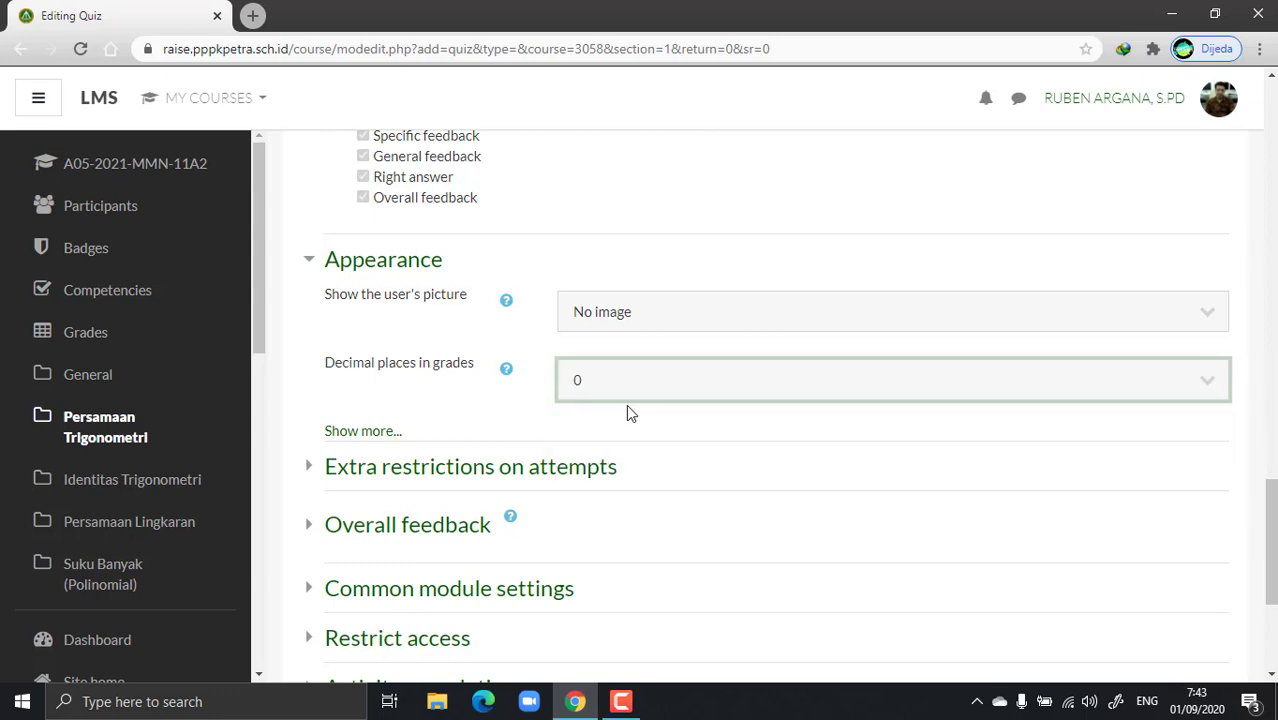
left_click(358, 434)
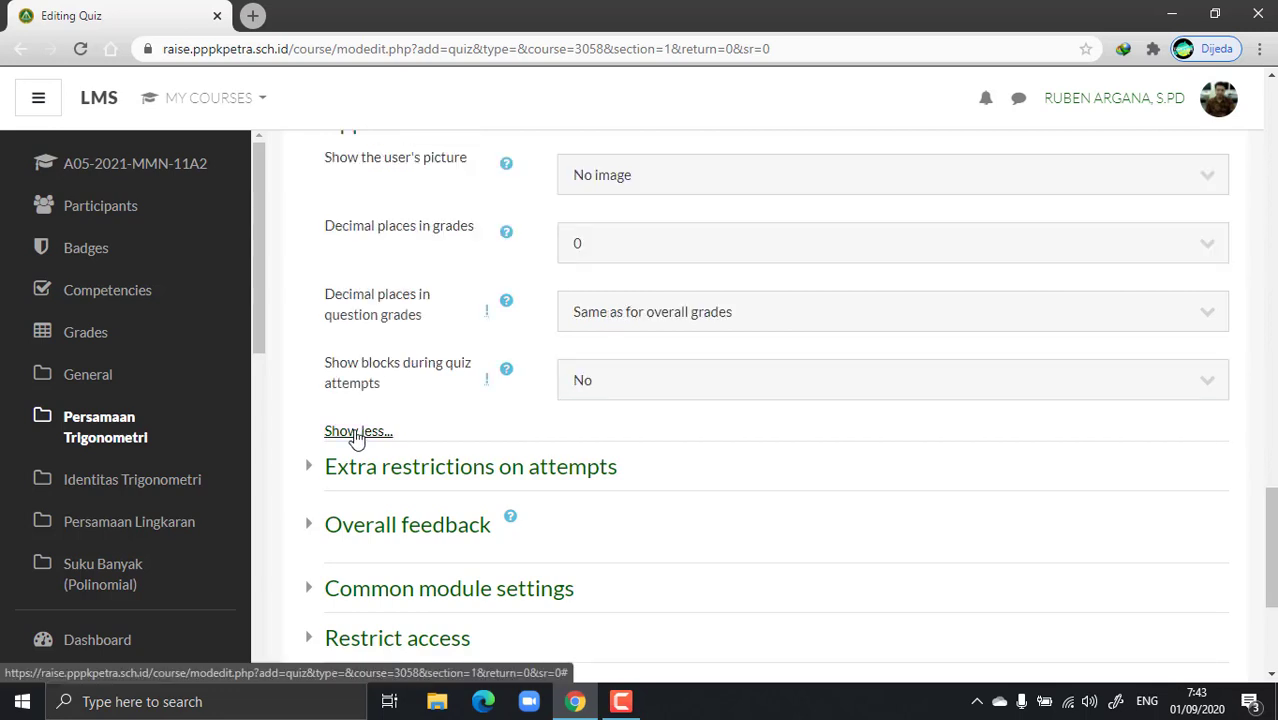
left_click(358, 434)
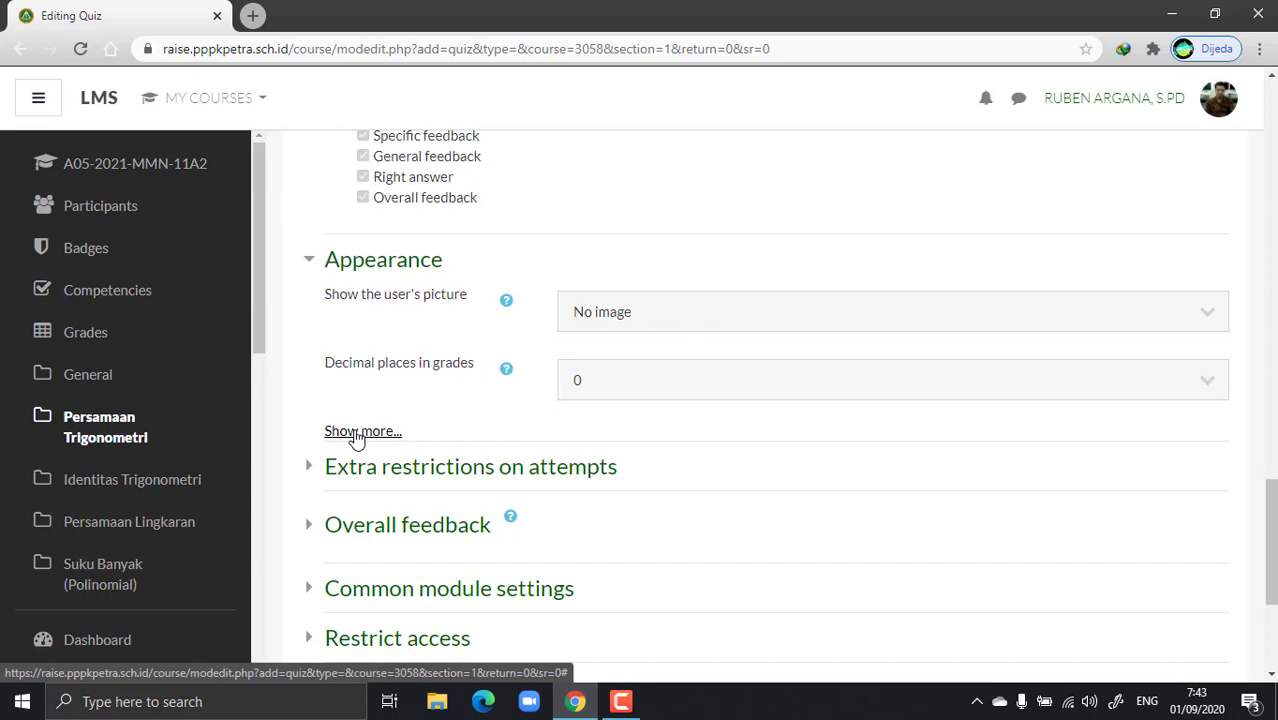
Step: Expand the Extra restrictions on attempts settings and examine the password requirement
left_click(474, 470)
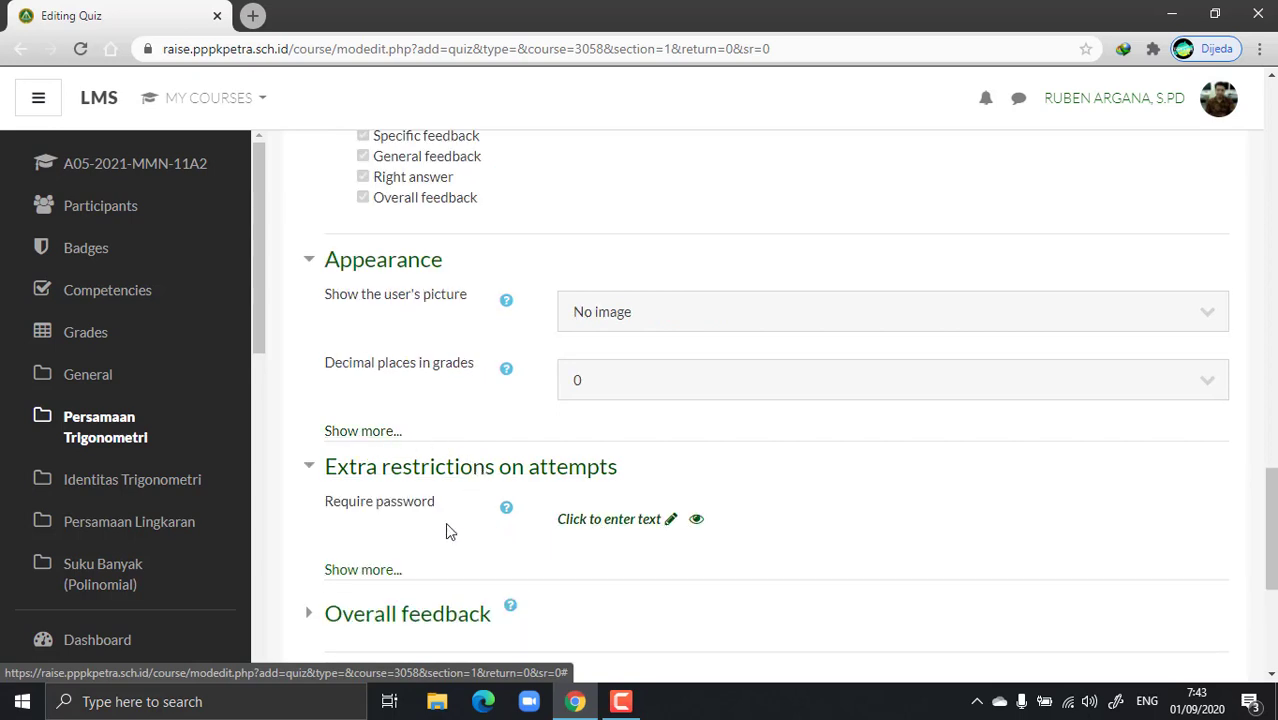
left_click_drag(1274, 530, 1274, 570)
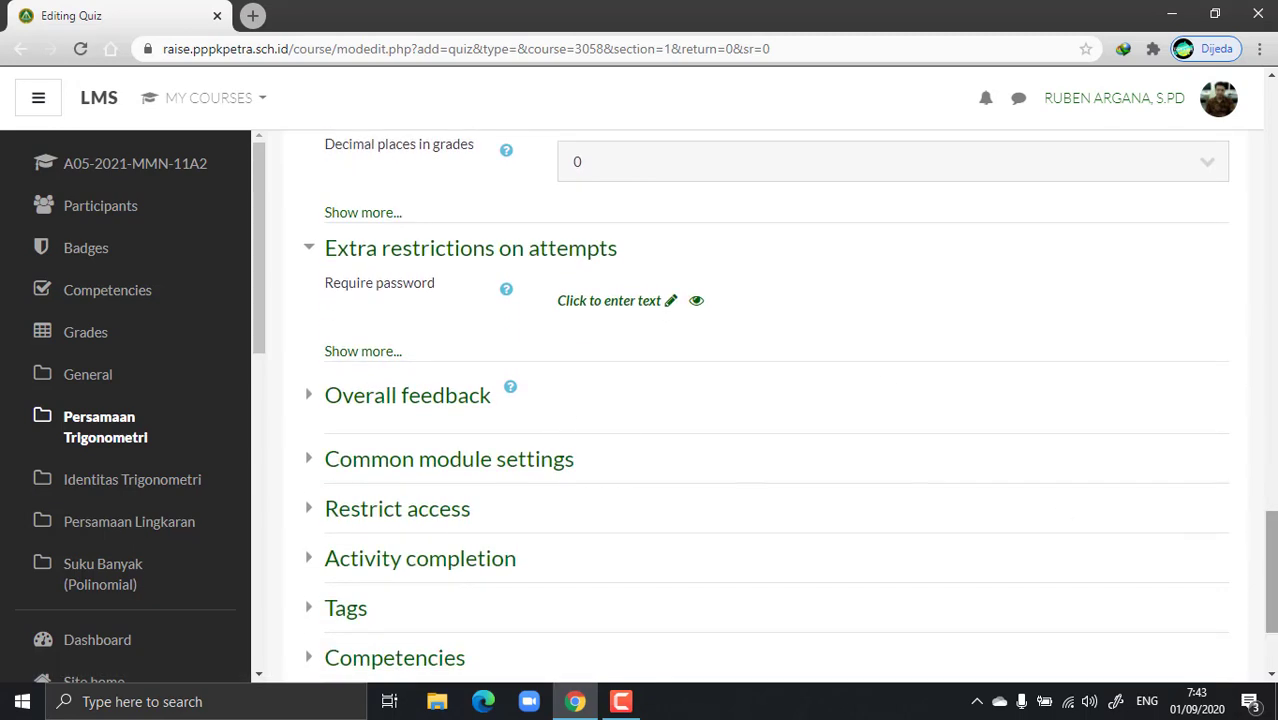
left_click_drag(1270, 566, 1270, 566)
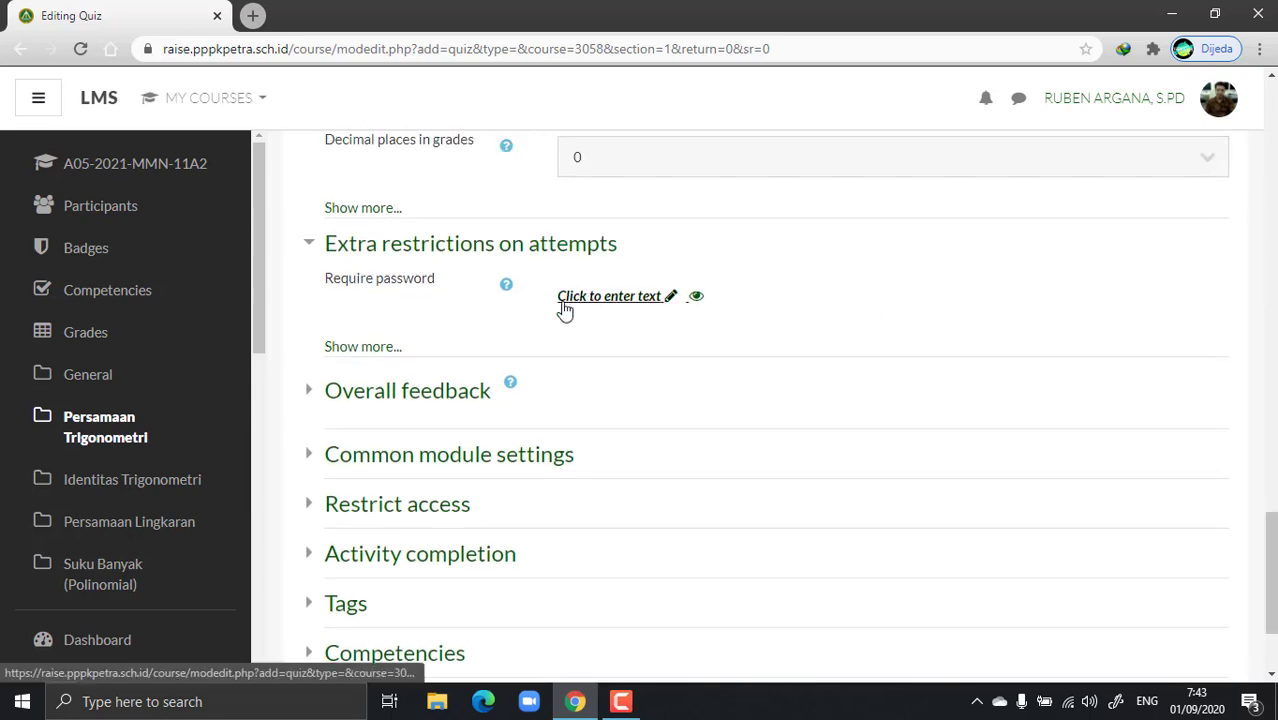
Step: Expand Overall feedback, set the grade boundary to 75% and enter "Selamat, kamu sudah tuntas" as feedback for grades above it
left_click(388, 406)
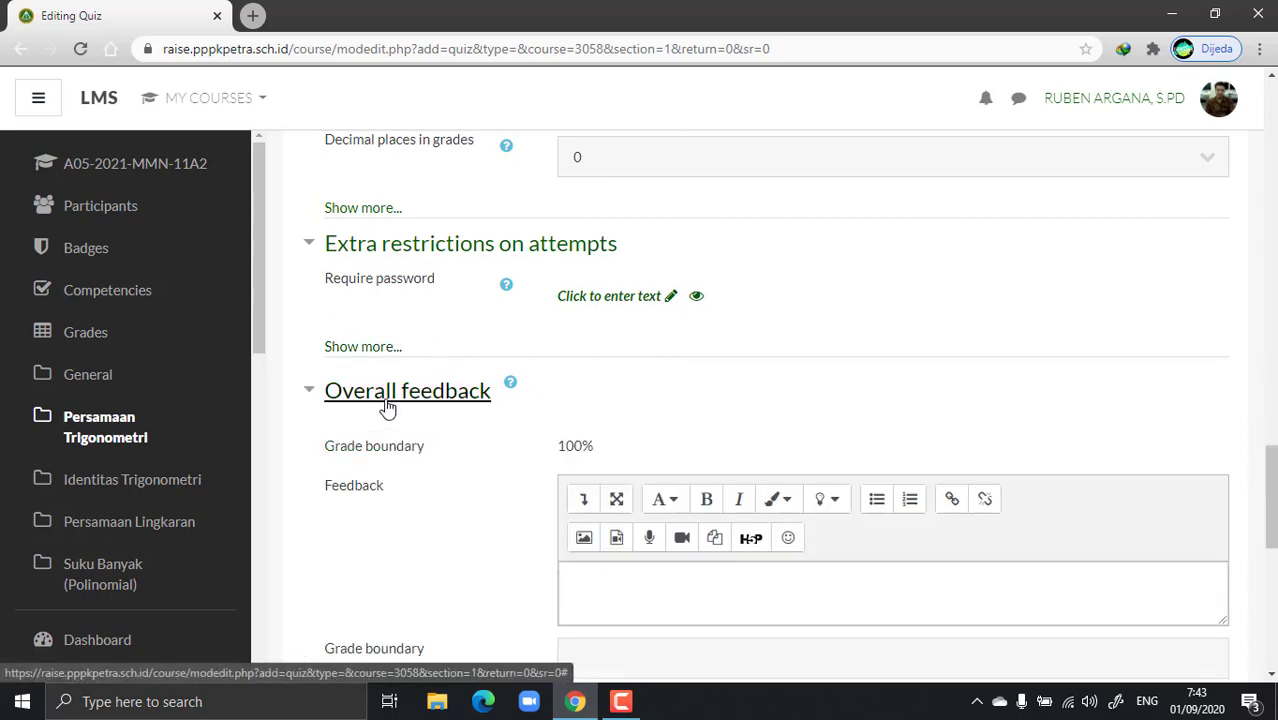
scroll(710, 265, "down", 3)
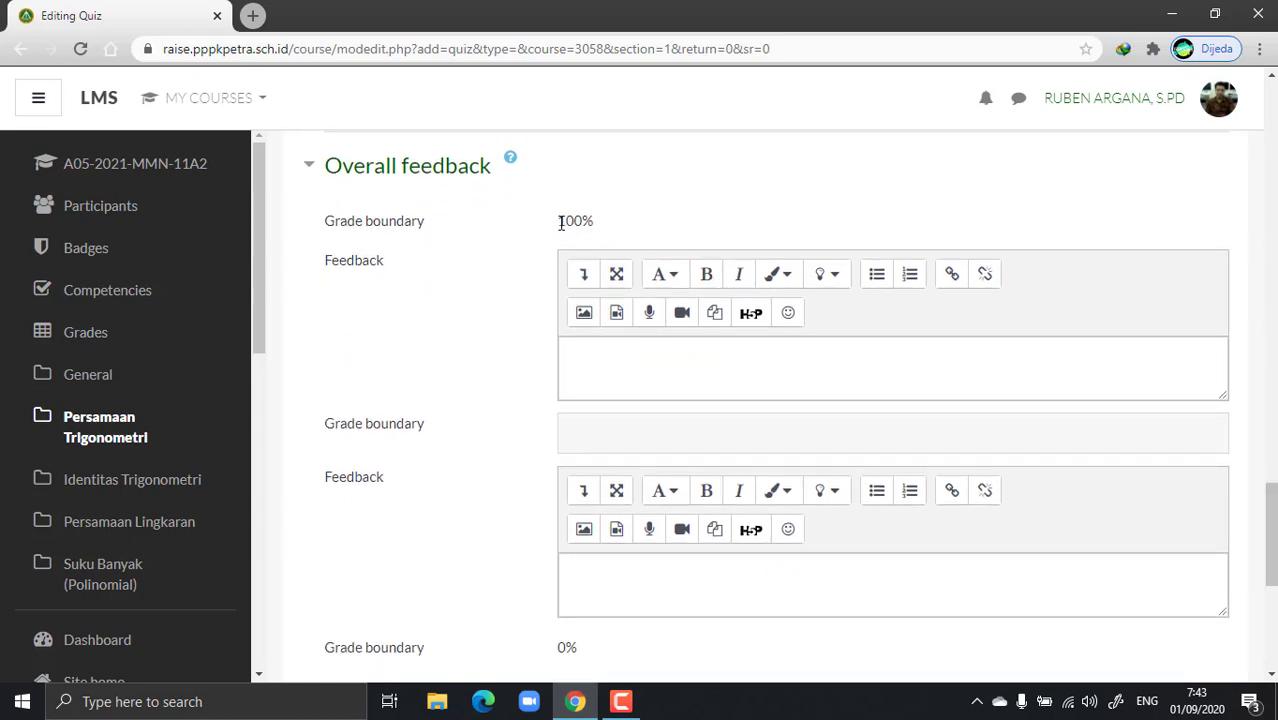
left_click(606, 436)
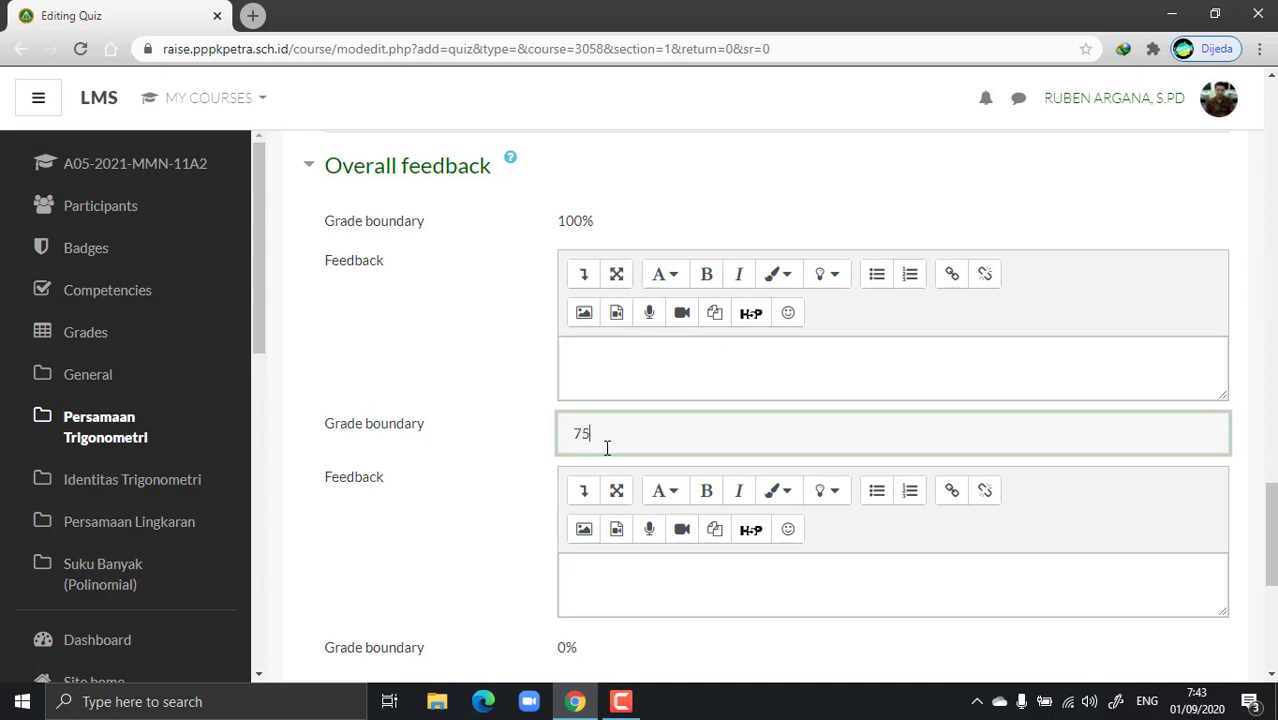
left_click(606, 380)
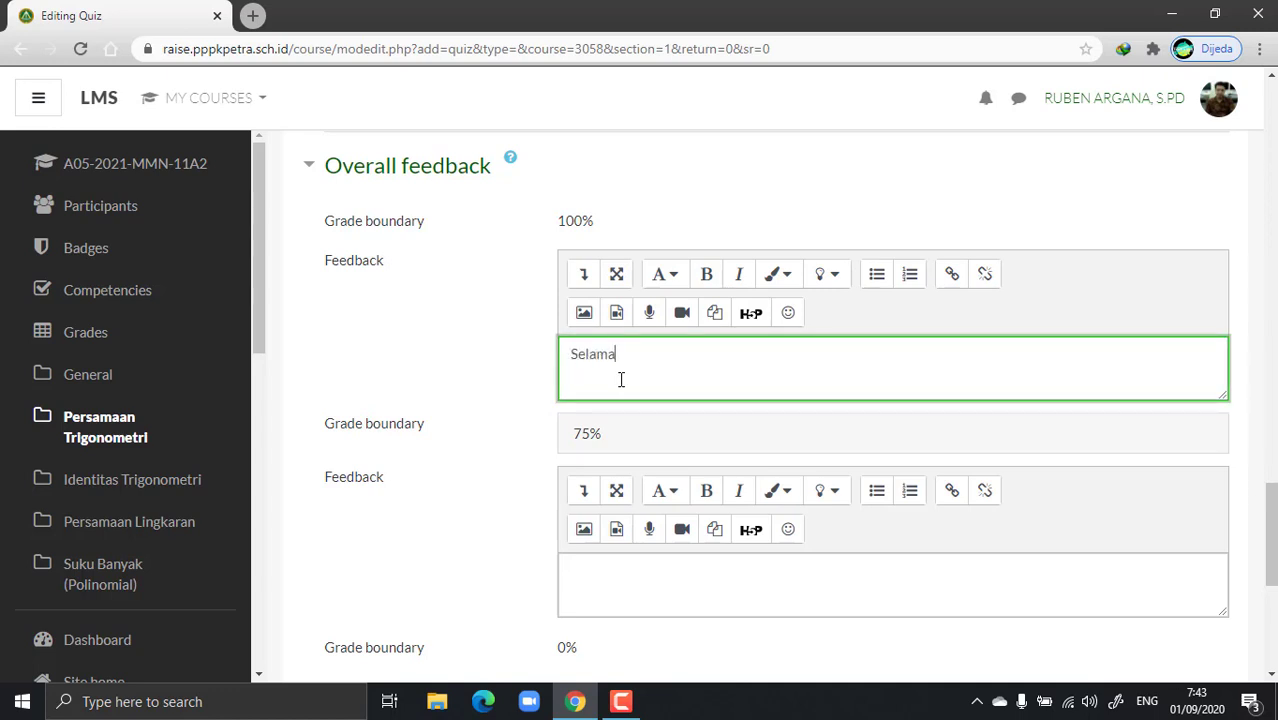
type("Selamat, kamu sudah tuntas")
Step: Enter "Tenang, masih bisa remidi" as the feedback for grades between the 75% and 0% boundaries
scroll(845, 405, "down", 3)
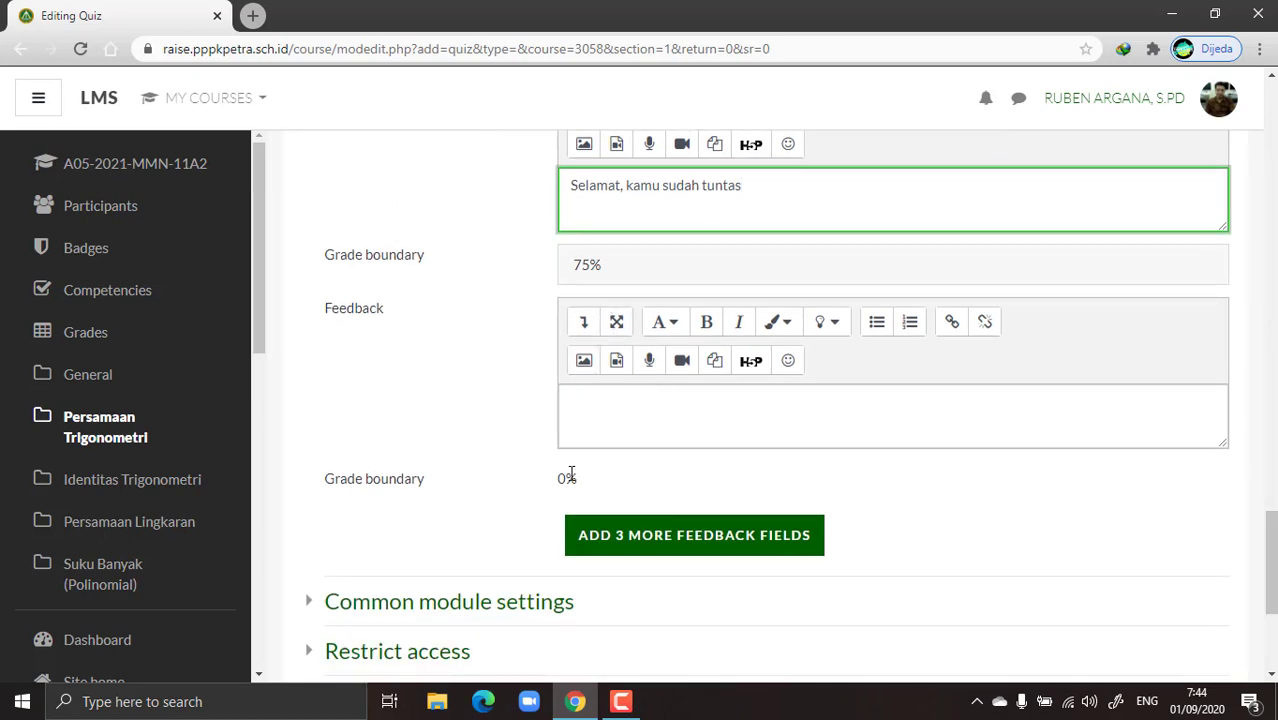
left_click(632, 416)
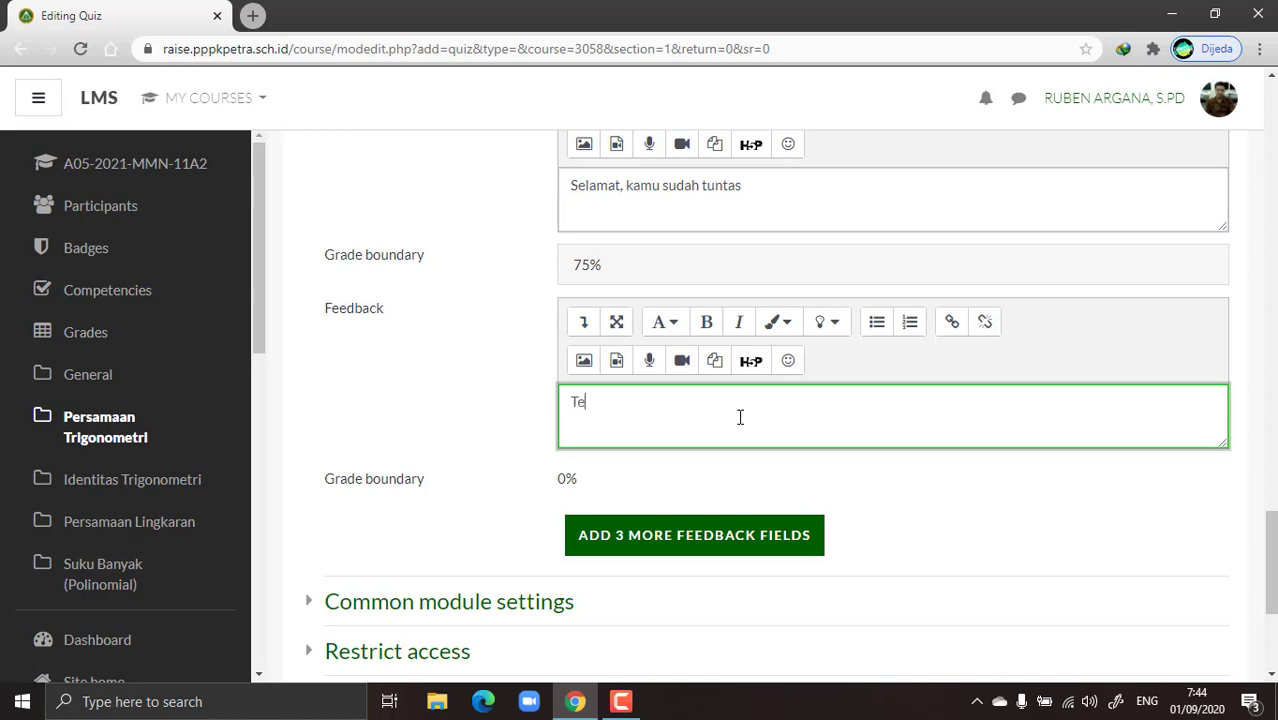
type("Tenang, masih bisa remidi")
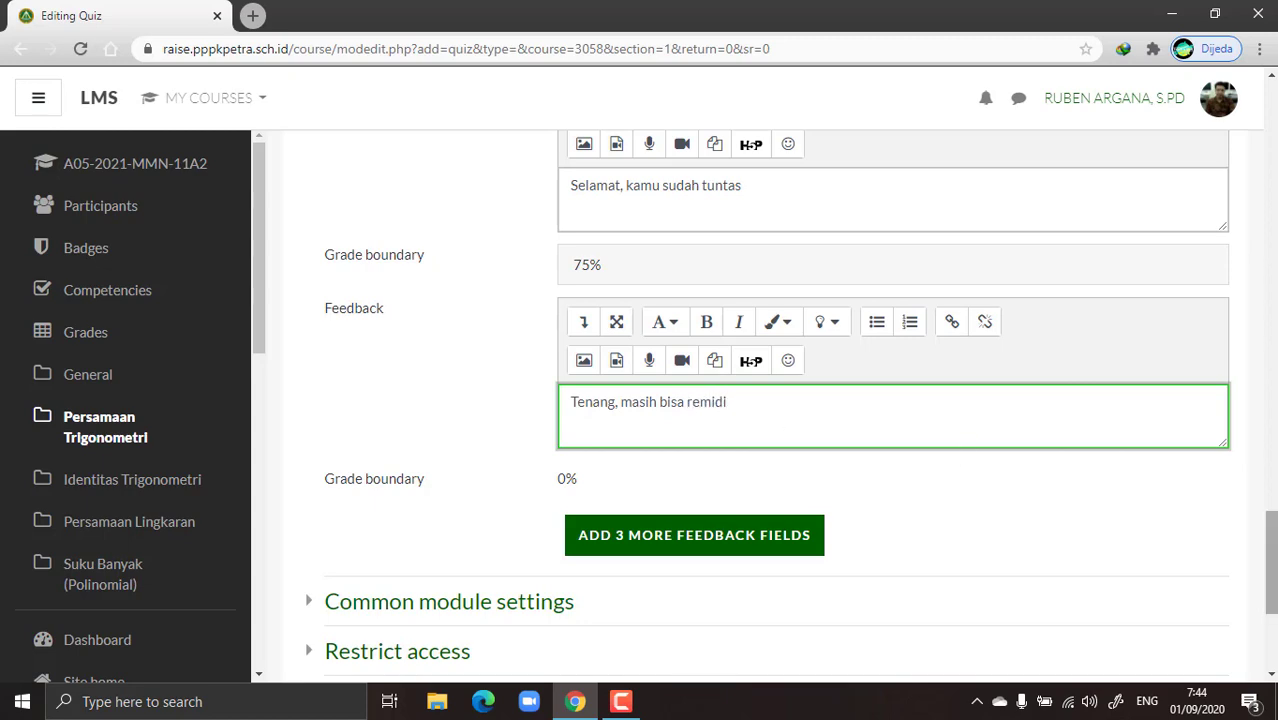
Step: Enable Overall feedback again in the review options for immediately after the attempt
left_click_drag(1266, 555, 1250, 390)
left_click_drag(738, 233, 661, 389)
left_click(696, 416)
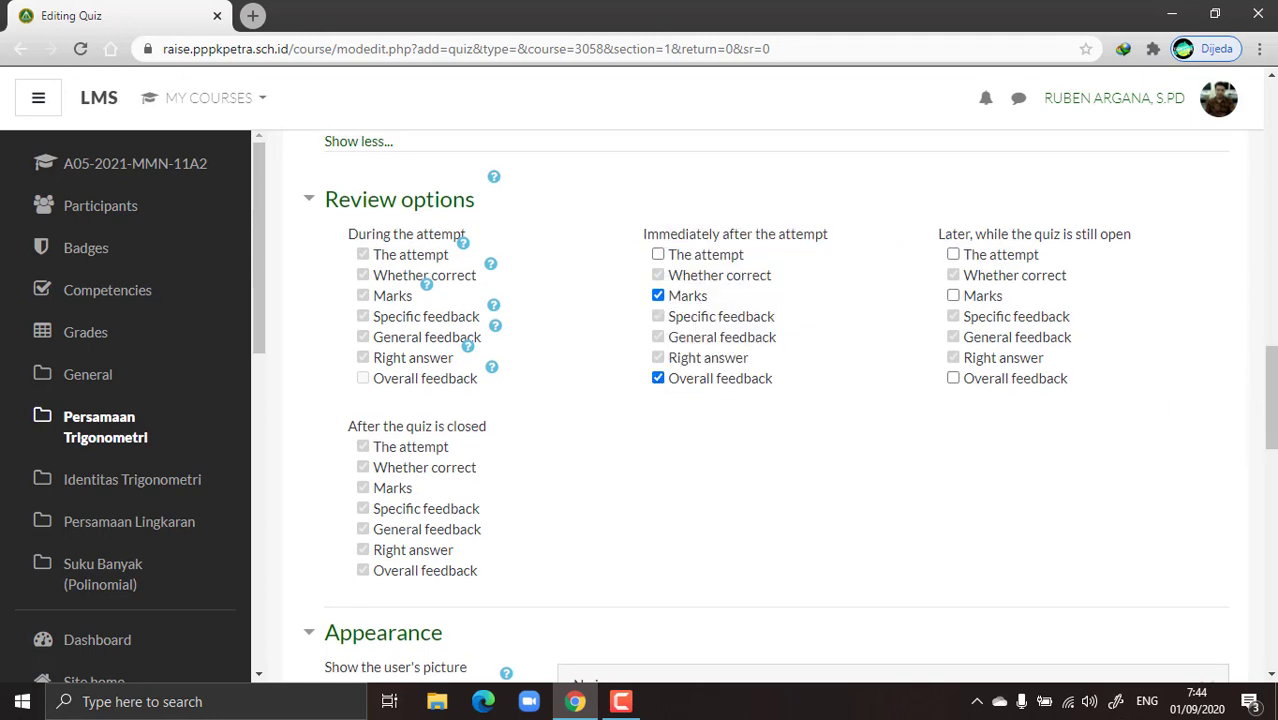
scroll(1227, 402, "down", 1)
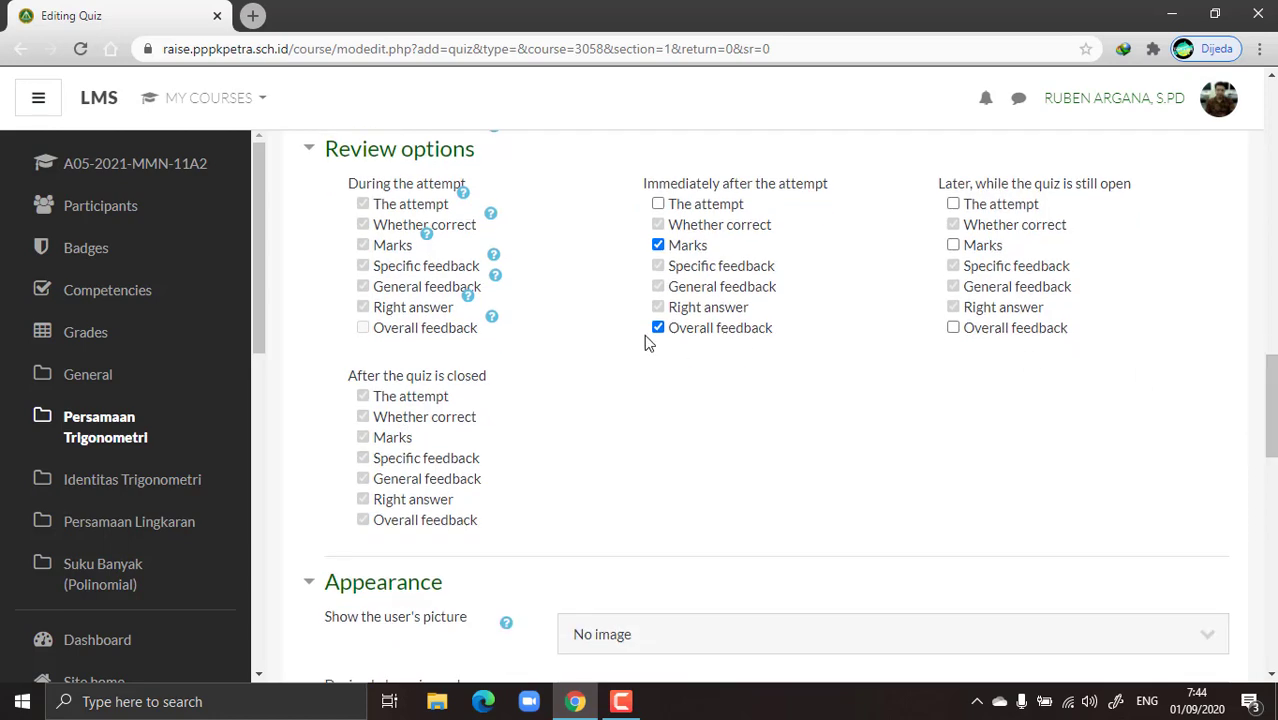
Step: Expand the Common module settings below the overall feedback fields
left_click_drag(1271, 405, 1271, 568)
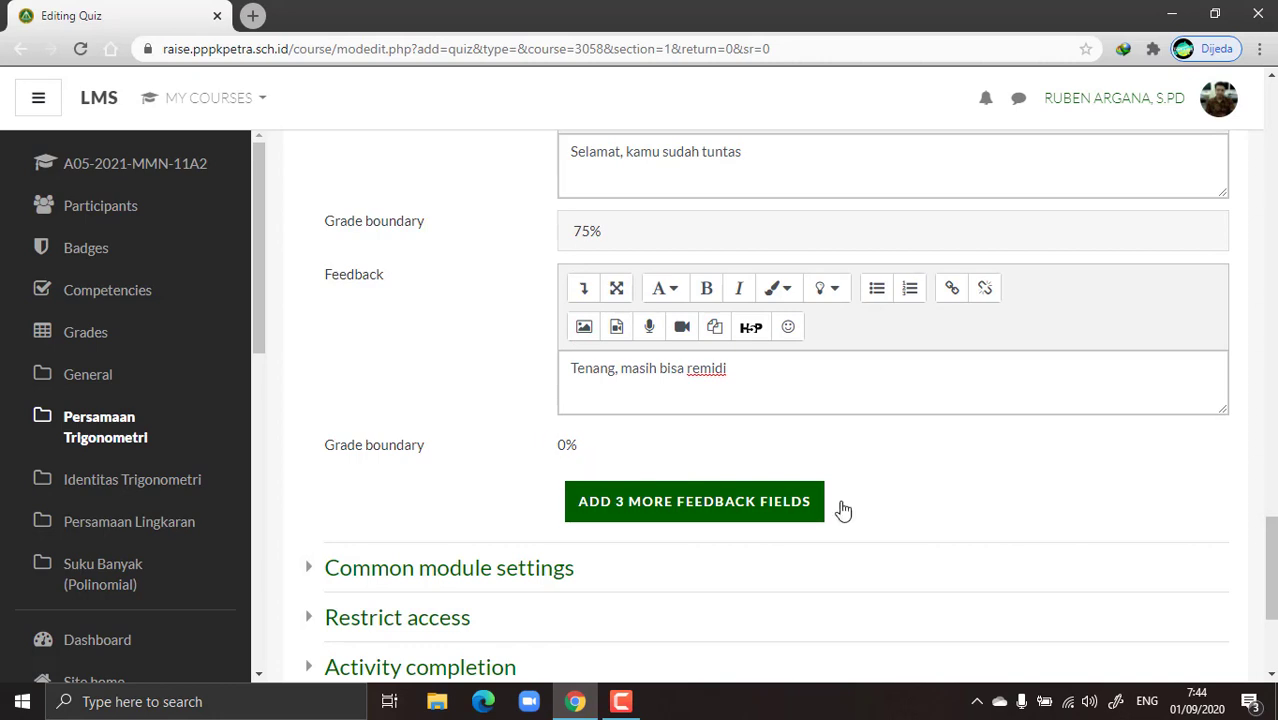
left_click_drag(1273, 592, 1273, 640)
left_click(414, 303)
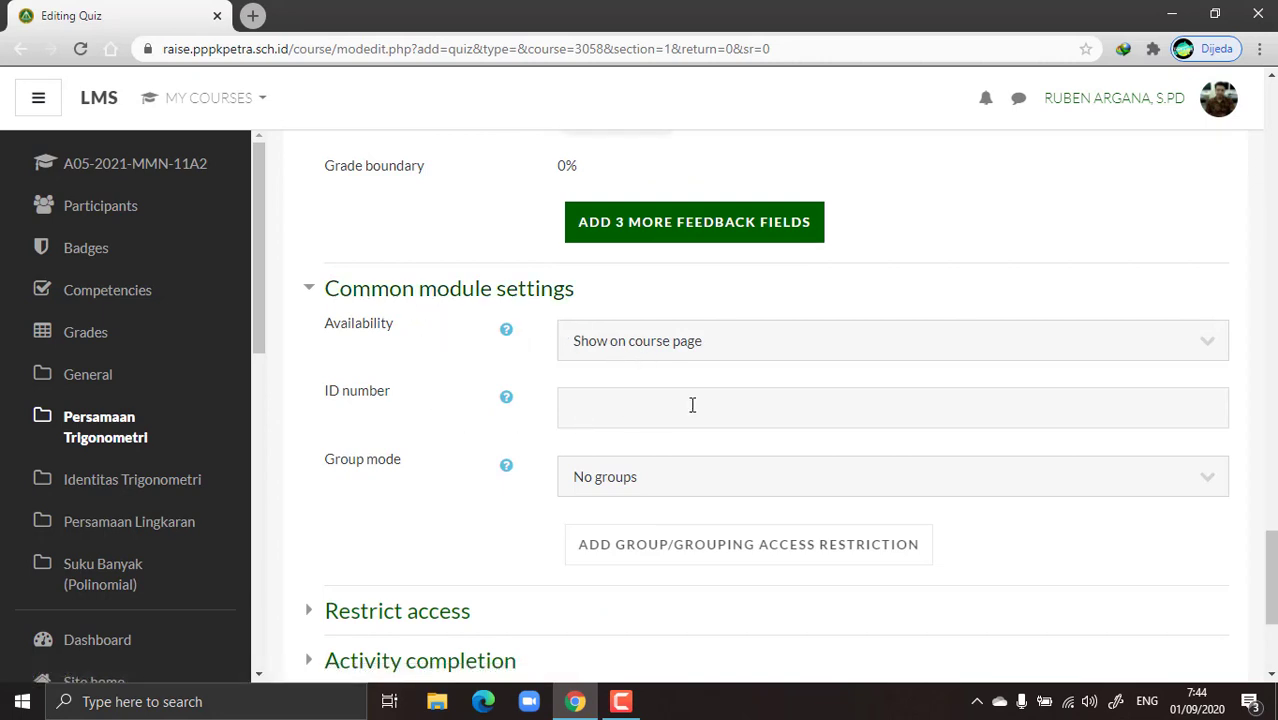
Step: Try the "Hide from students" availability, and switch it back to "Show on course page"
left_click(952, 345)
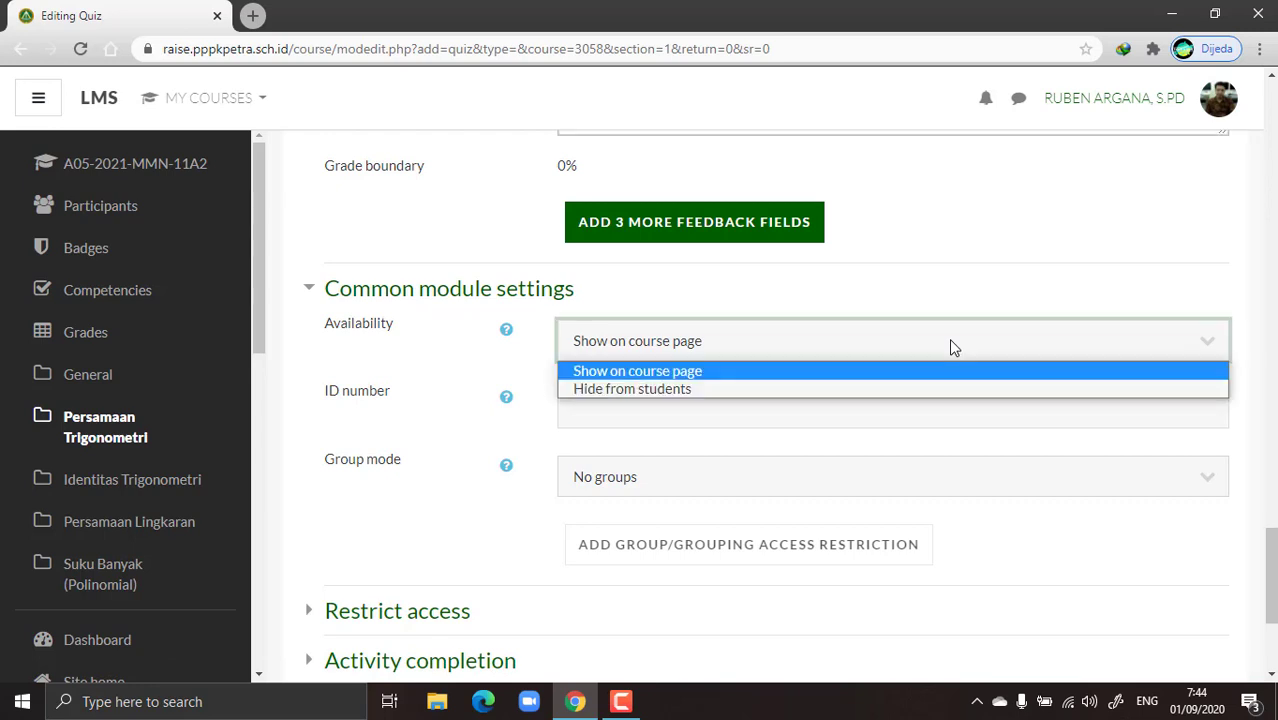
left_click(647, 391)
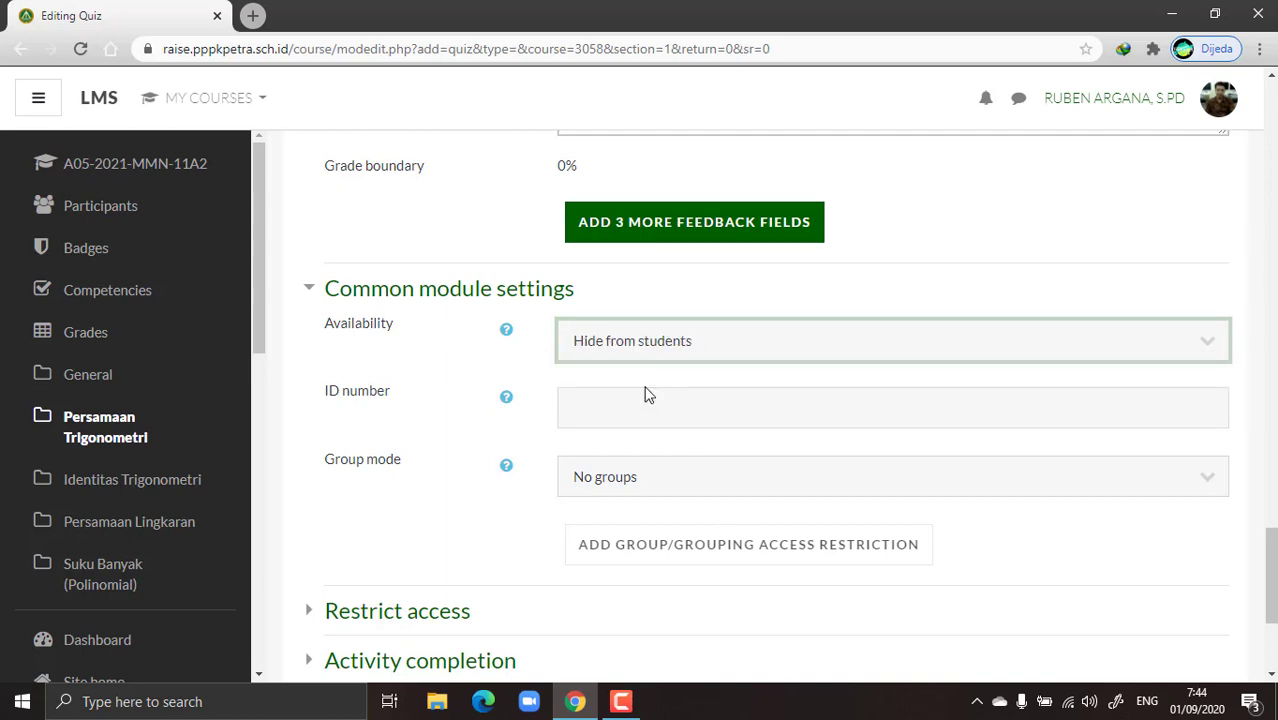
left_click(654, 345)
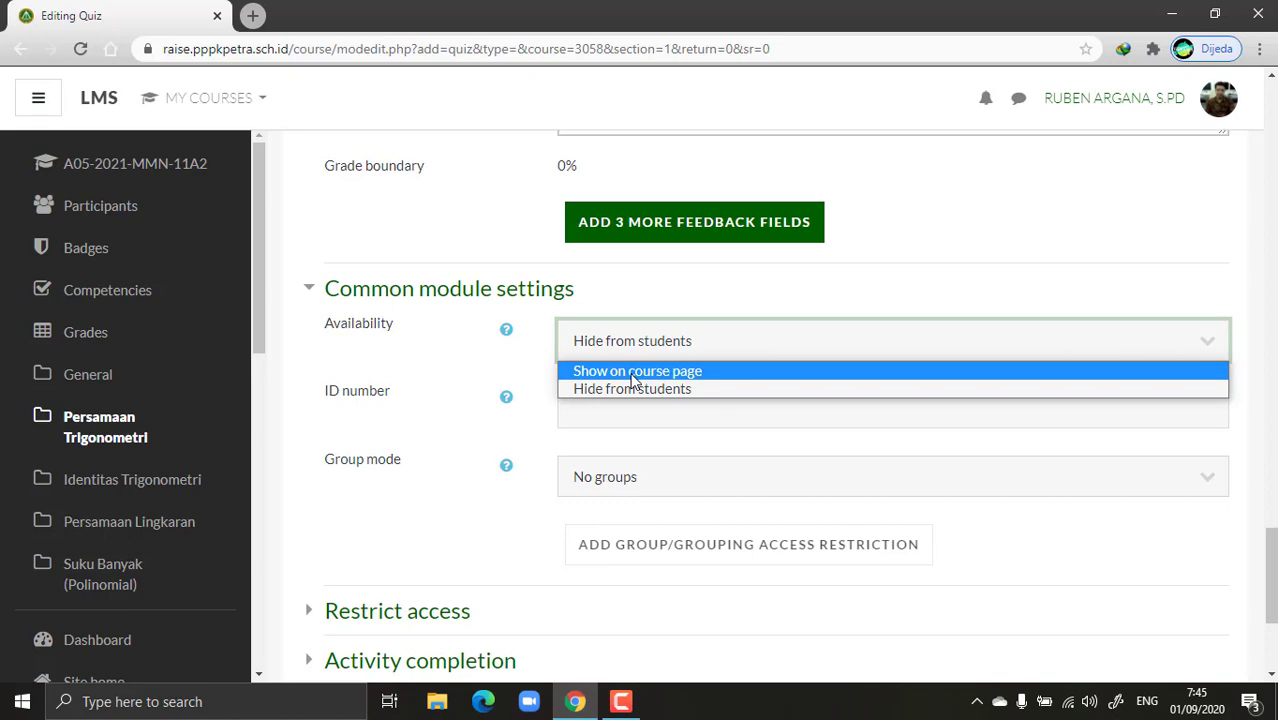
left_click(634, 374)
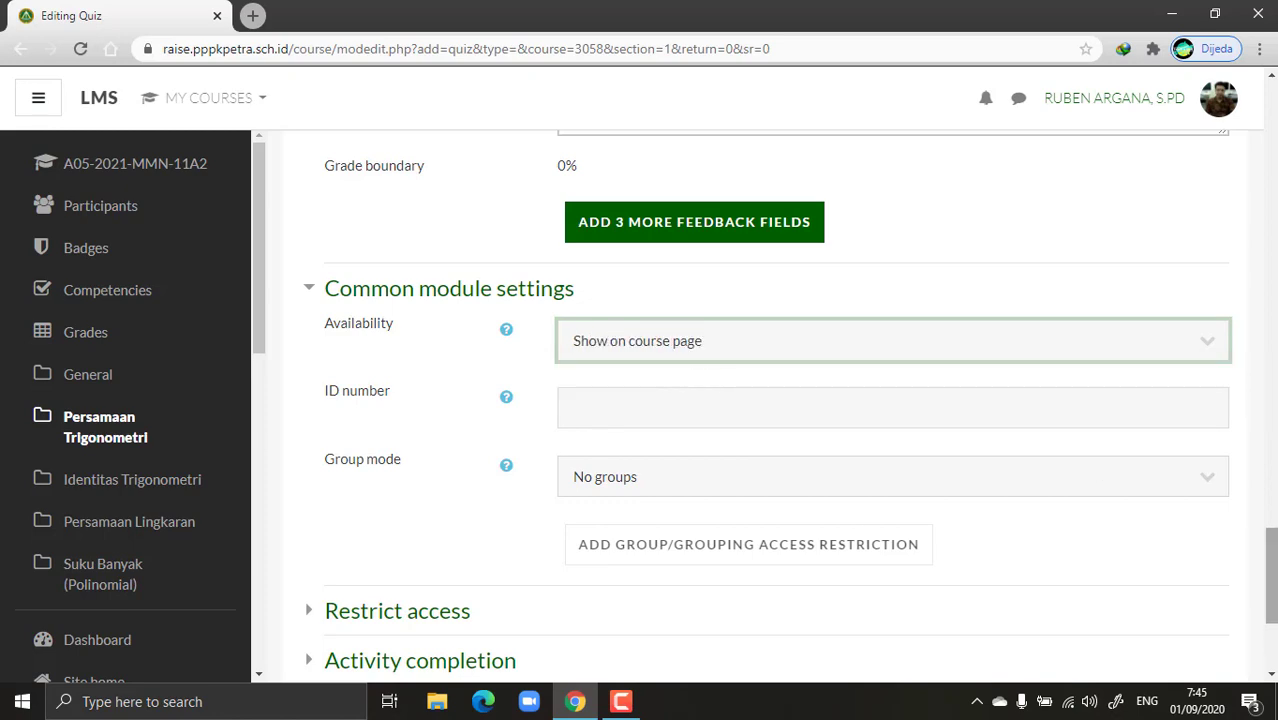
Step: Expand the Restrict access settings and add a Date restriction to the quiz
left_click_drag(1271, 578, 1271, 223)
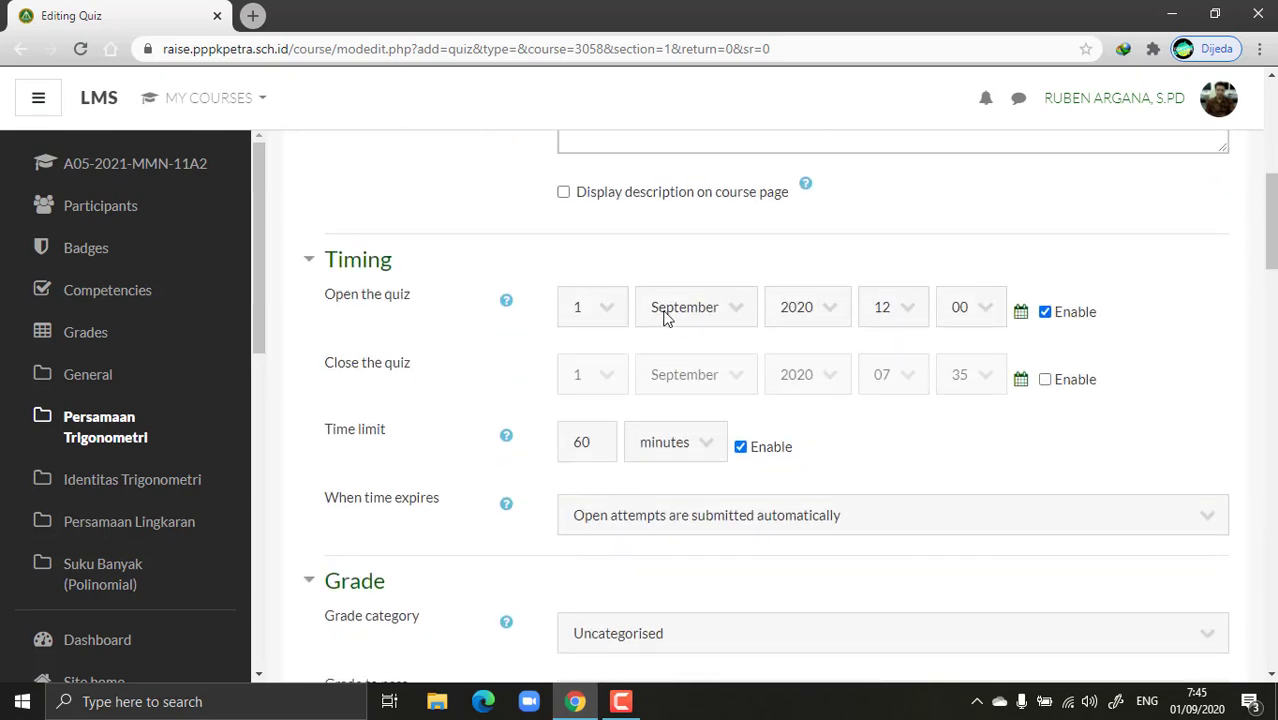
left_click_drag(1273, 268, 1273, 658)
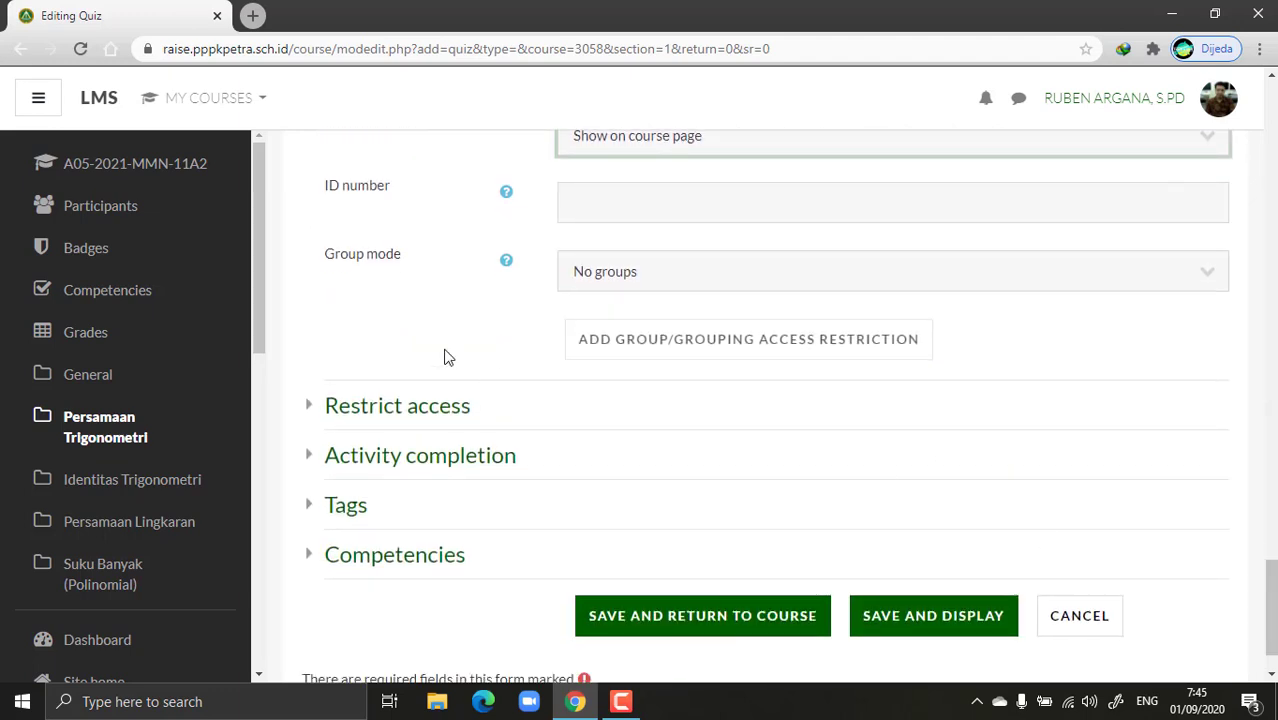
left_click(381, 412)
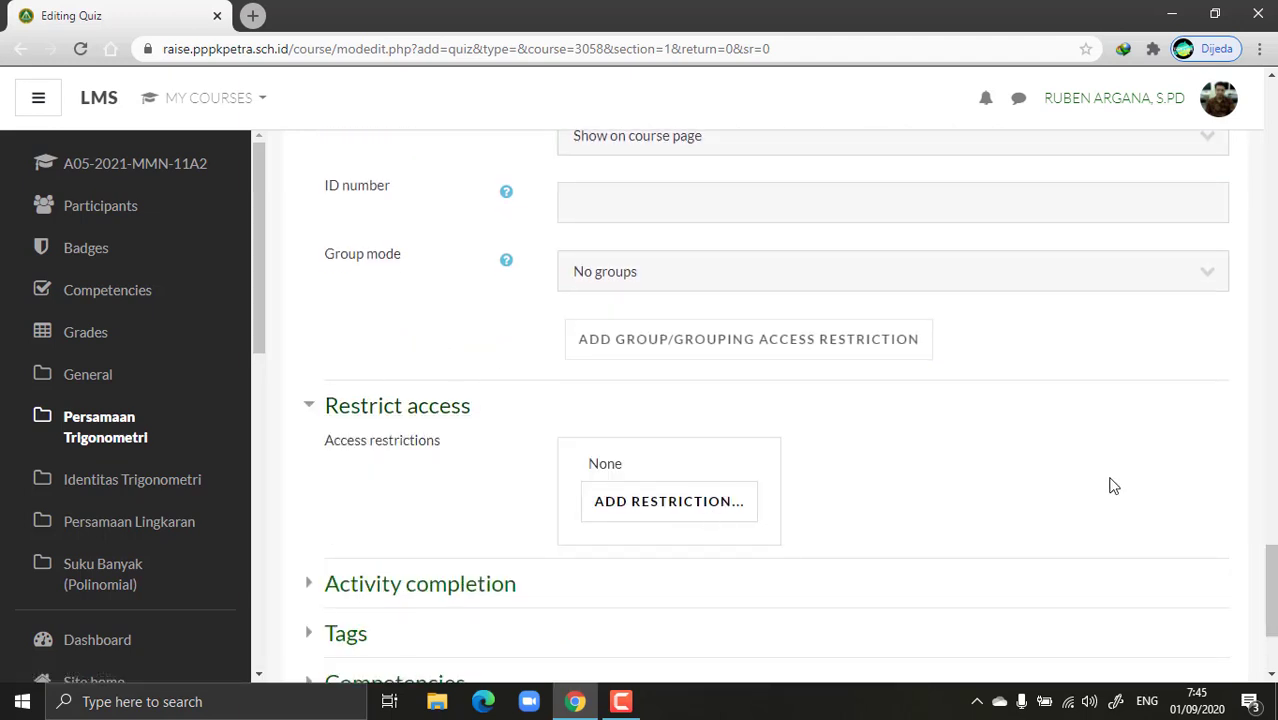
scroll(1110, 480, "down", 1)
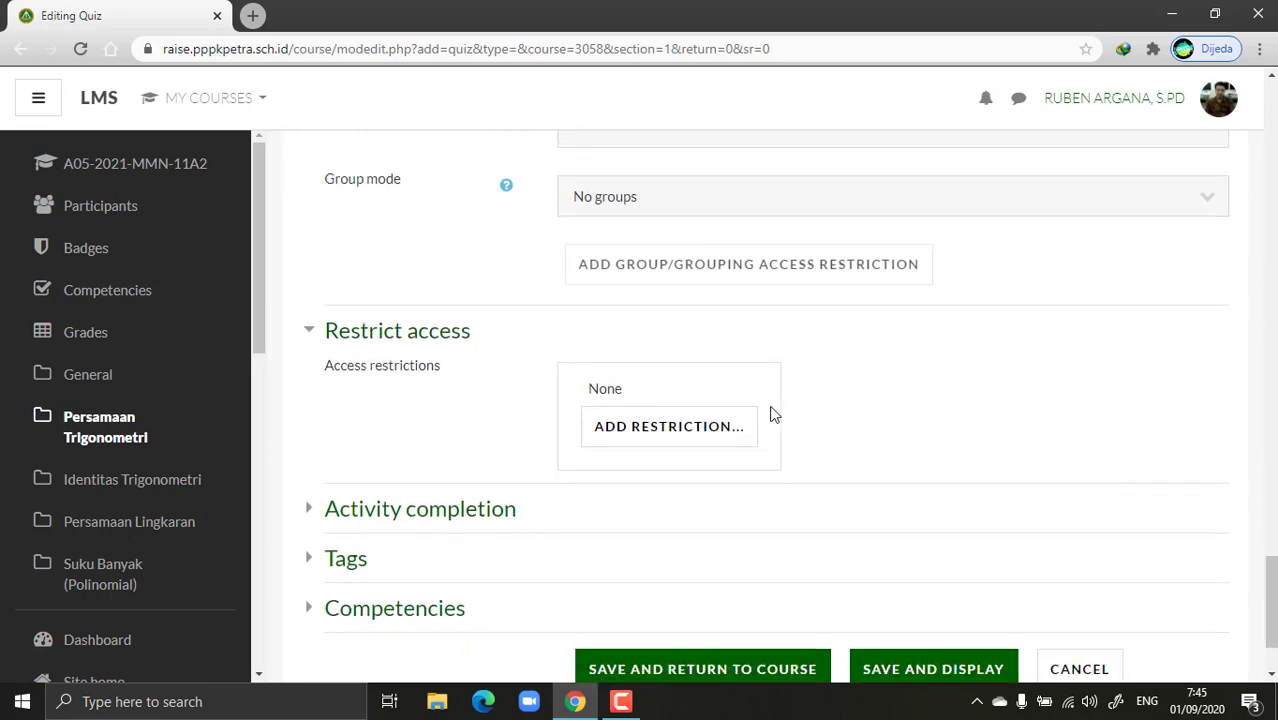
left_click(658, 434)
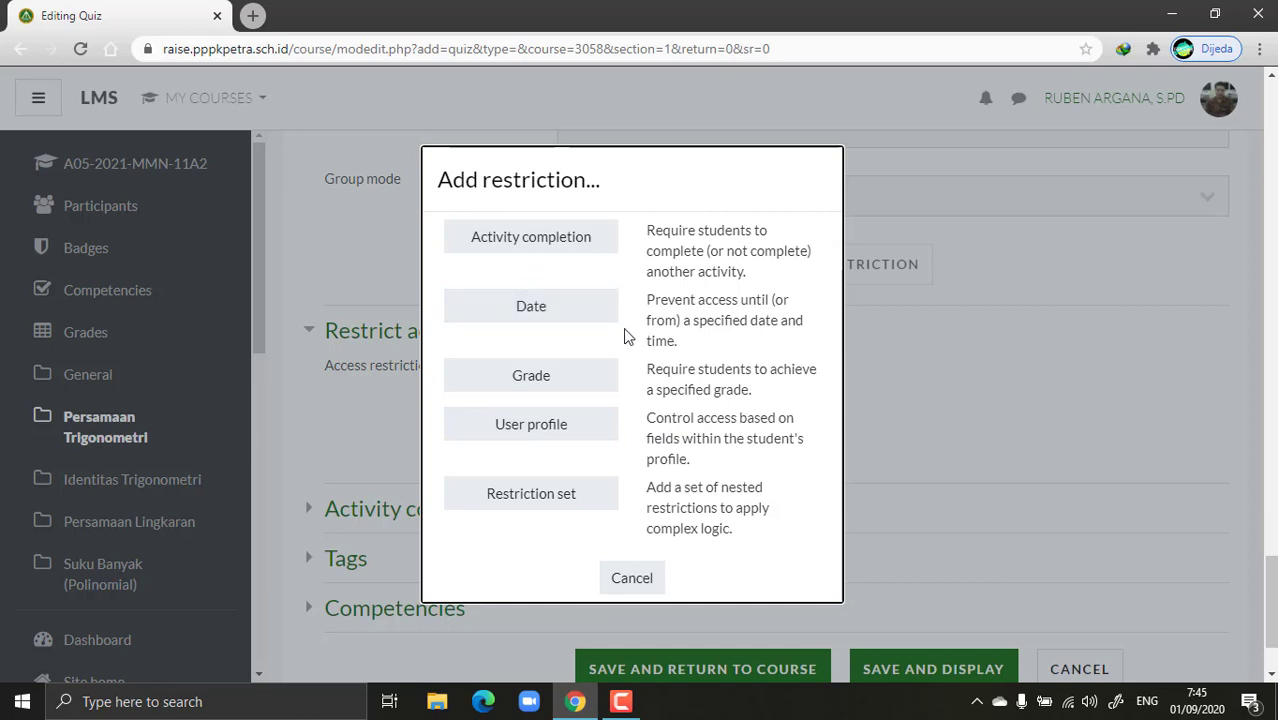
left_click(544, 307)
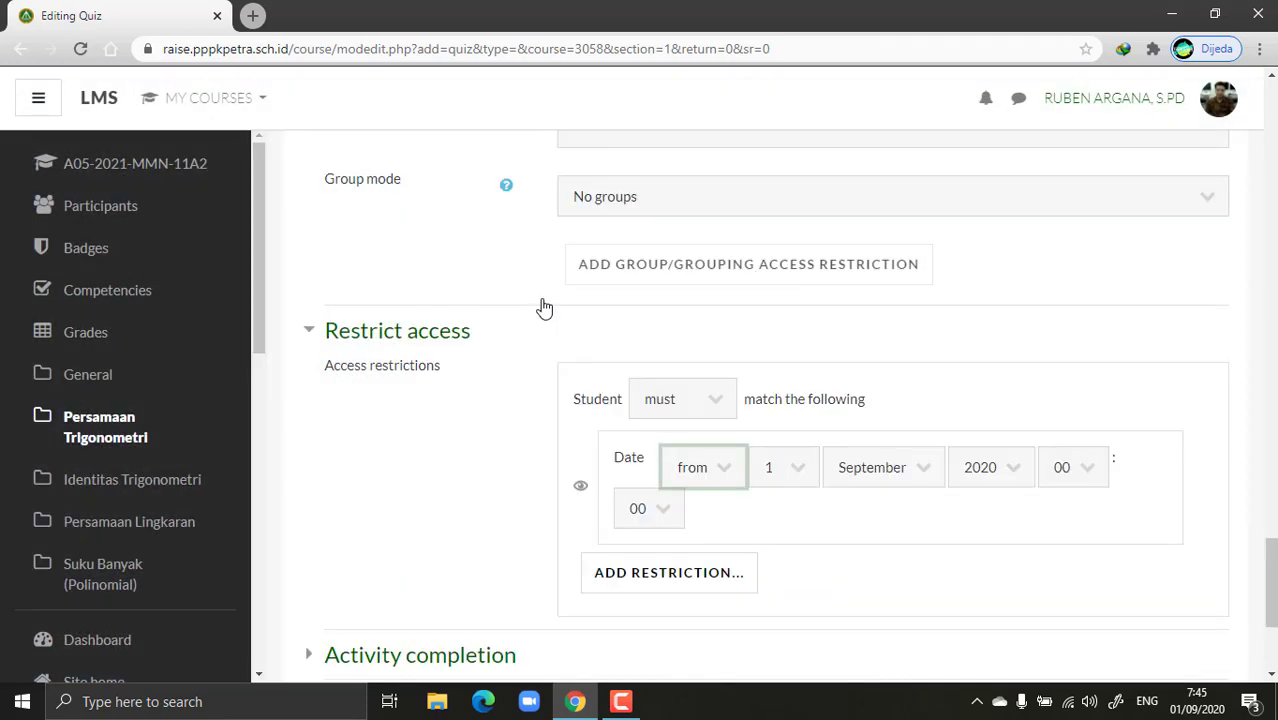
Step: Try 12:00 as the start time of the Date restriction, and remove that restriction from the quiz
left_click(1084, 469)
left_click(1066, 313)
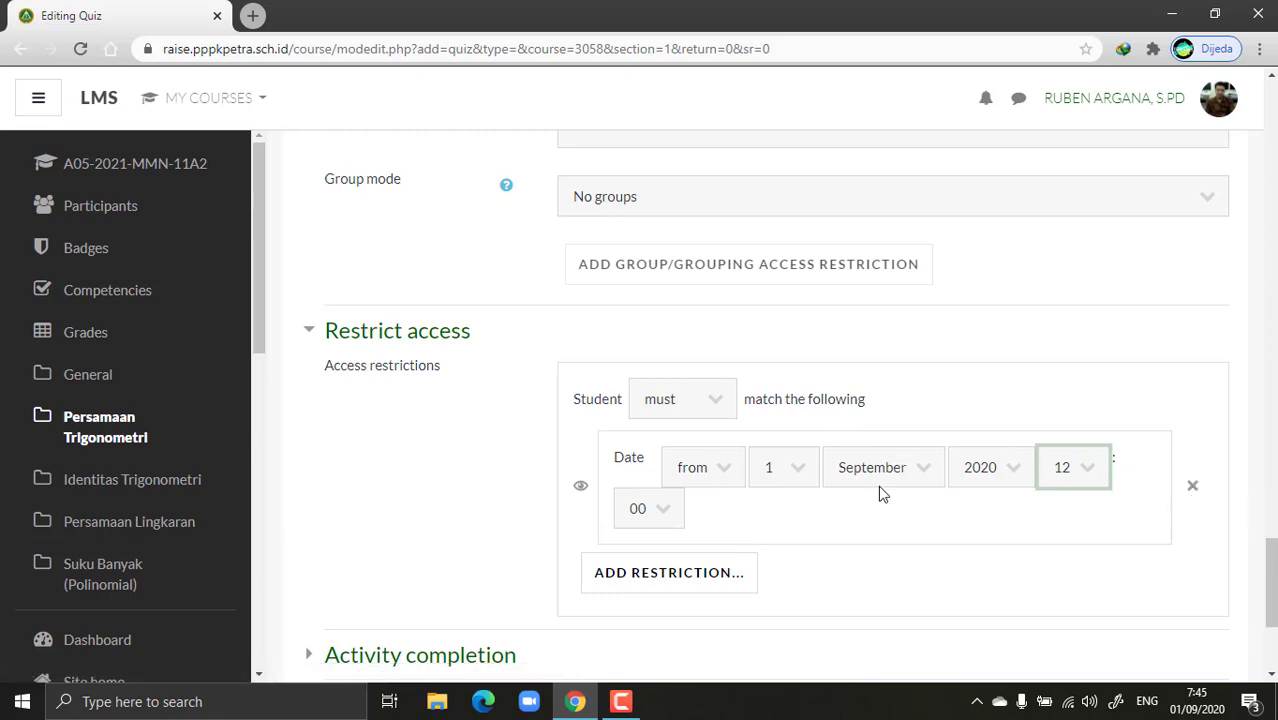
left_click(676, 578)
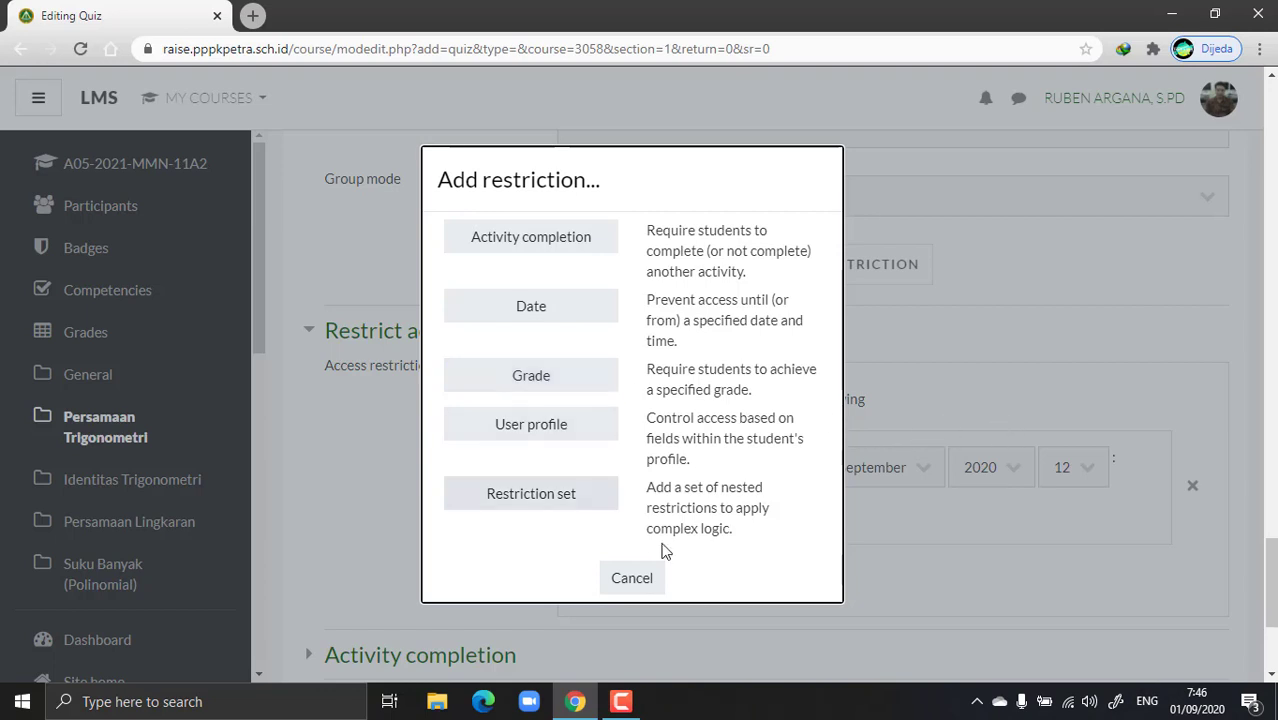
left_click(631, 580)
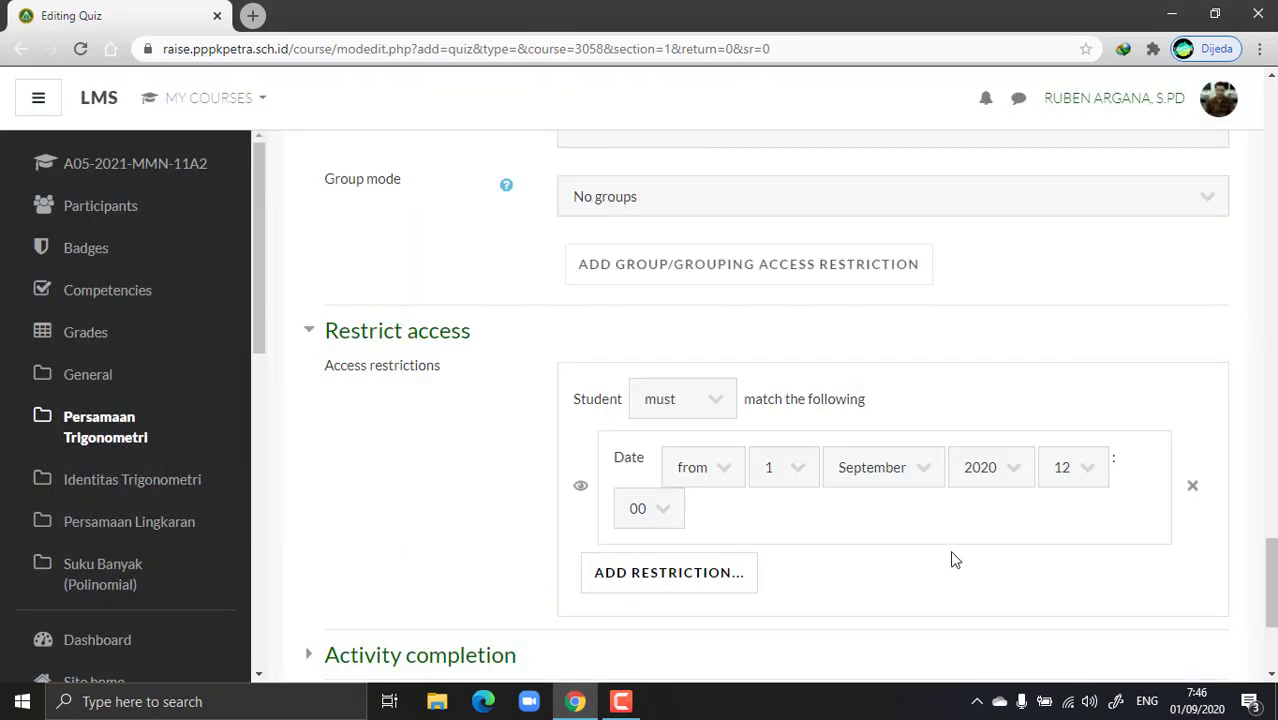
left_click(1193, 489)
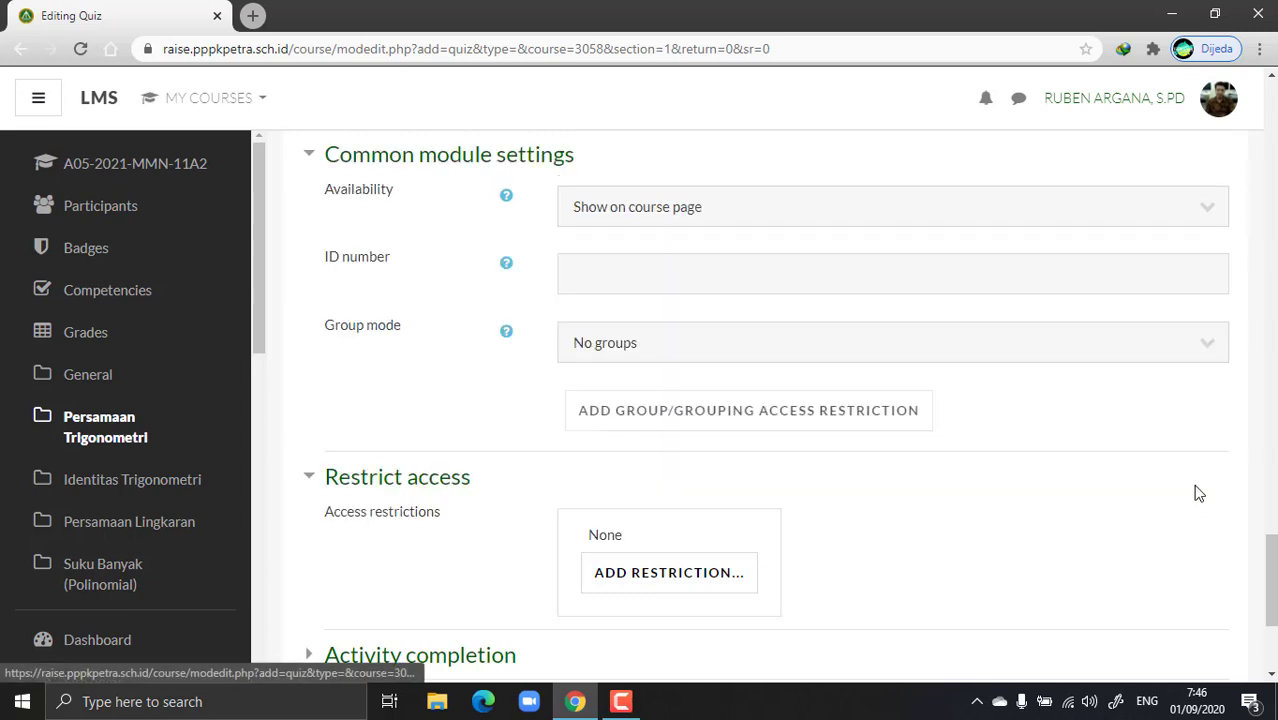
Step: Expand Activity completion and set Completion tracking to "Show activity as complete when conditions are met"
scroll(1236, 540, "down", 3)
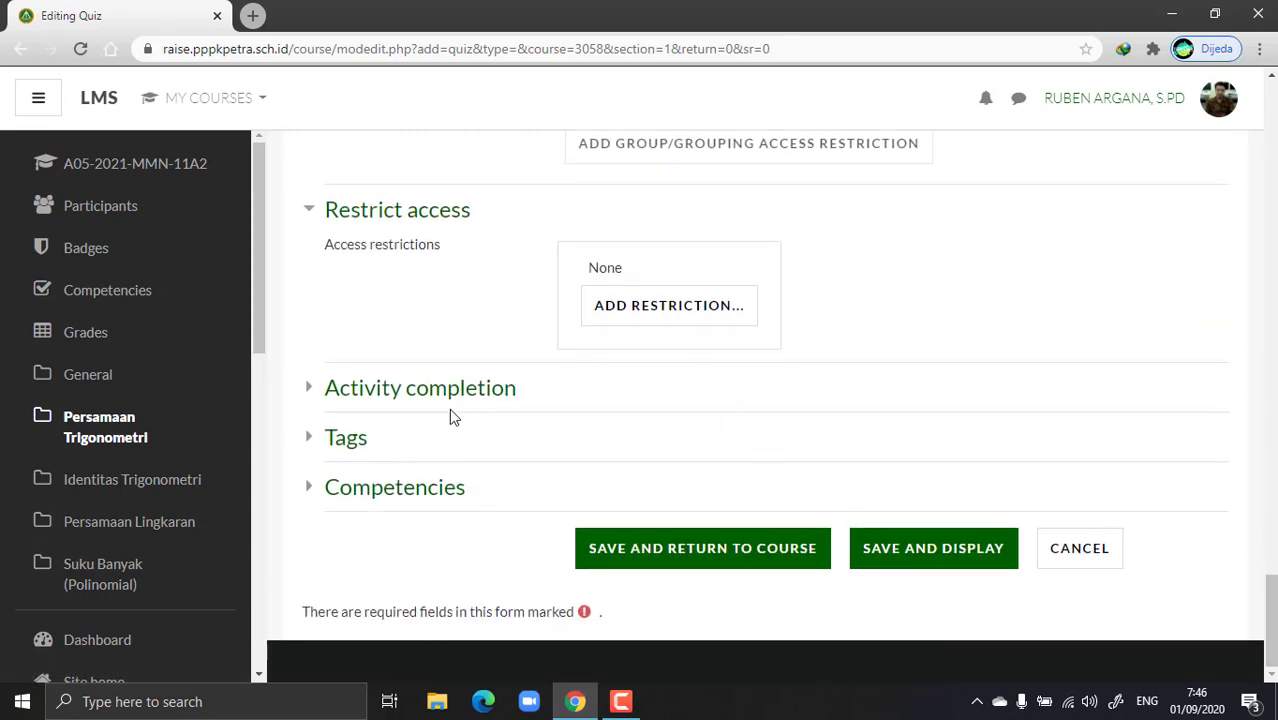
left_click(420, 390)
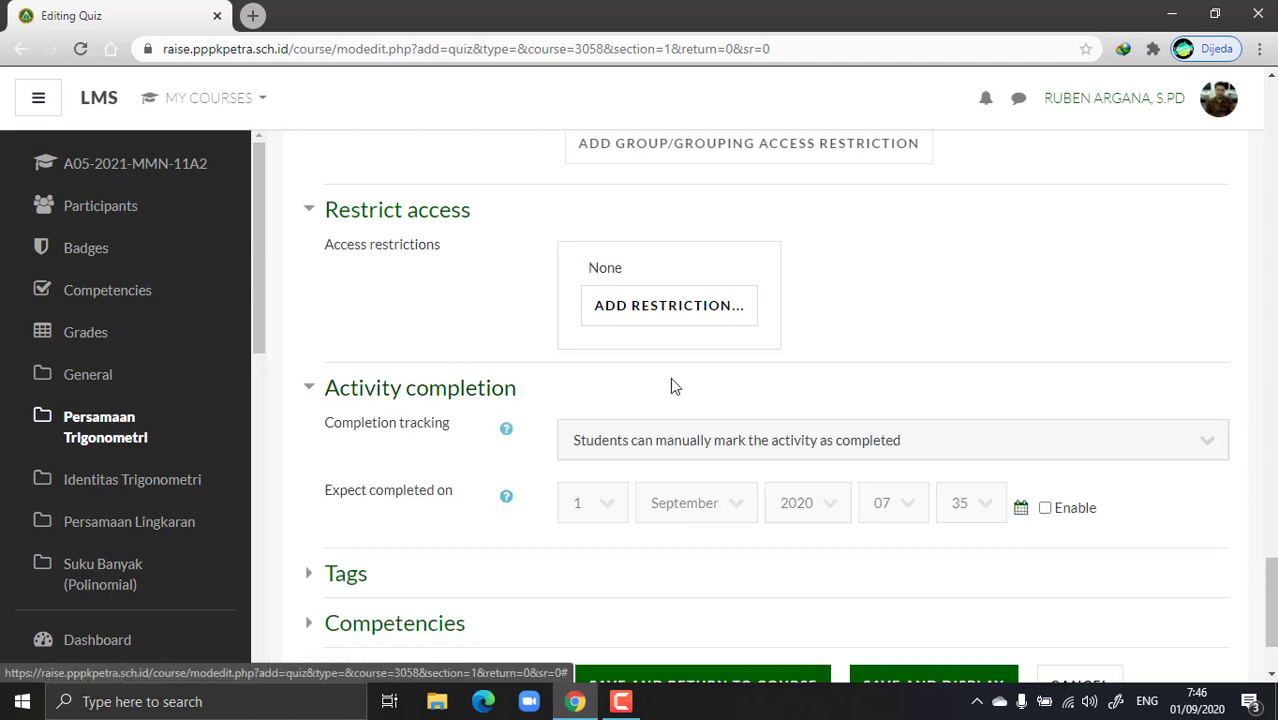
left_click(873, 449)
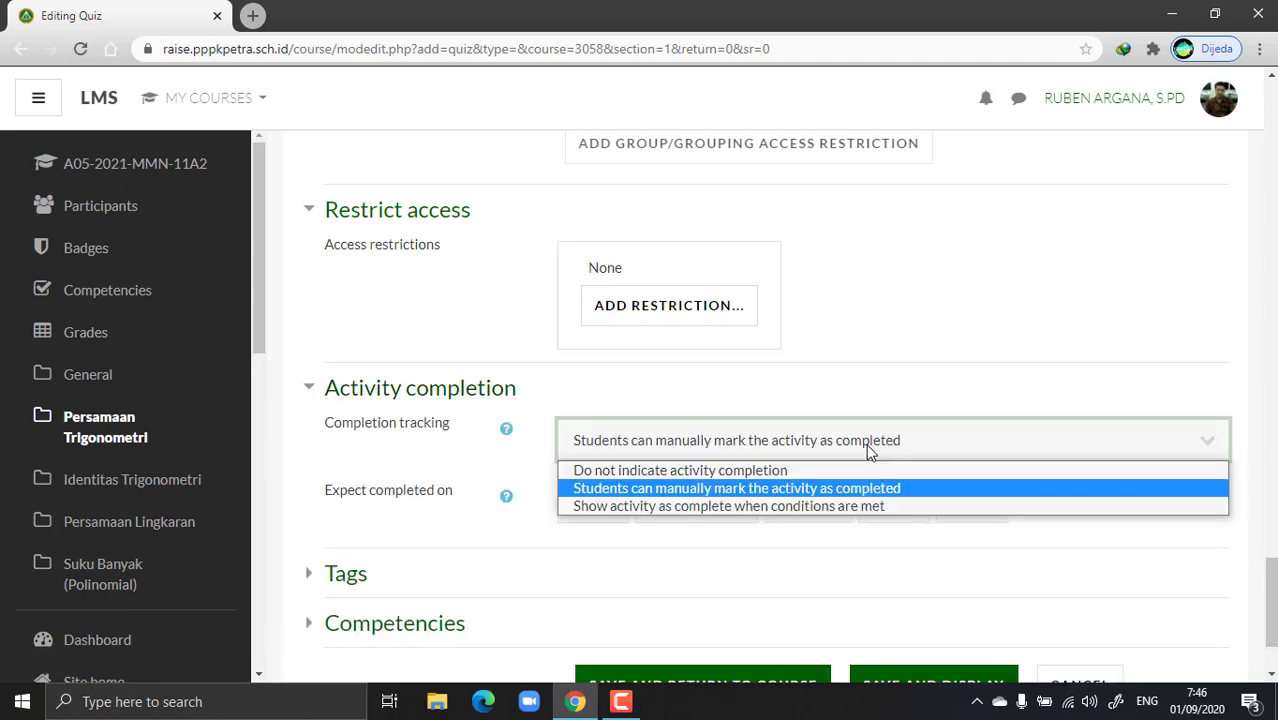
left_click(780, 508)
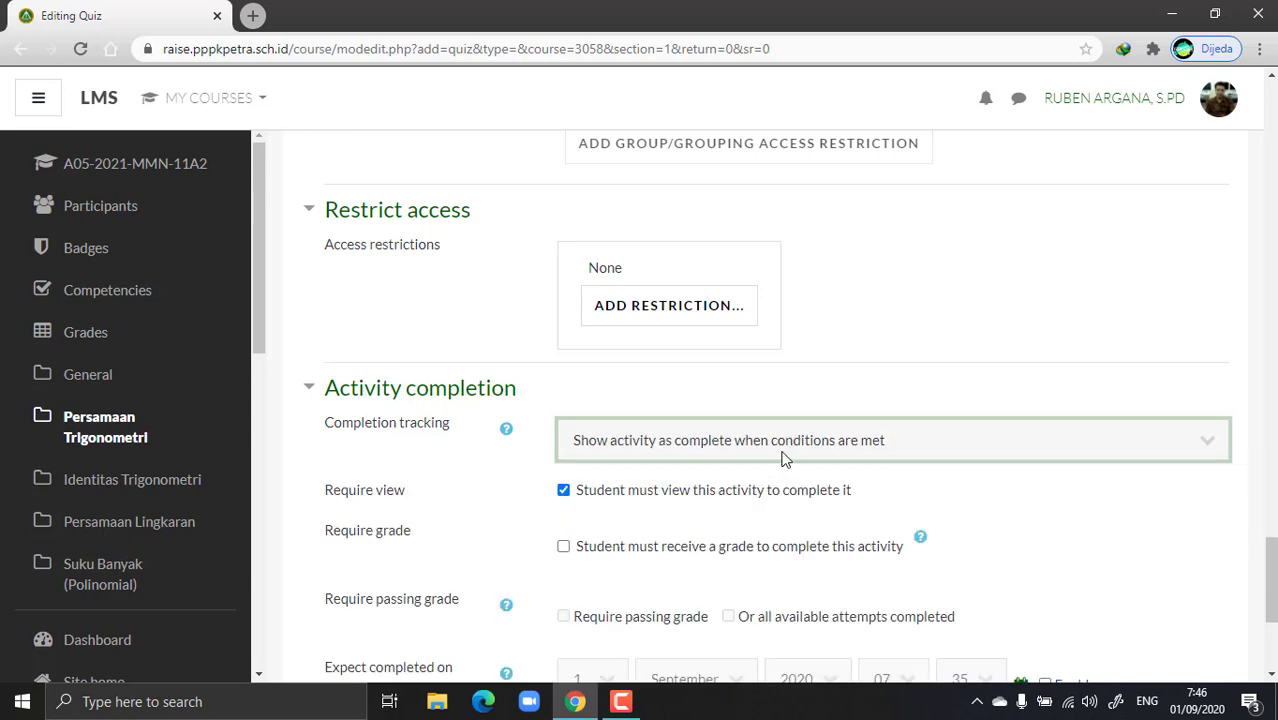
Step: Review the completion conditions, and save the quiz settings so that the quiz page is displayed
scroll(1041, 460, "down", 1)
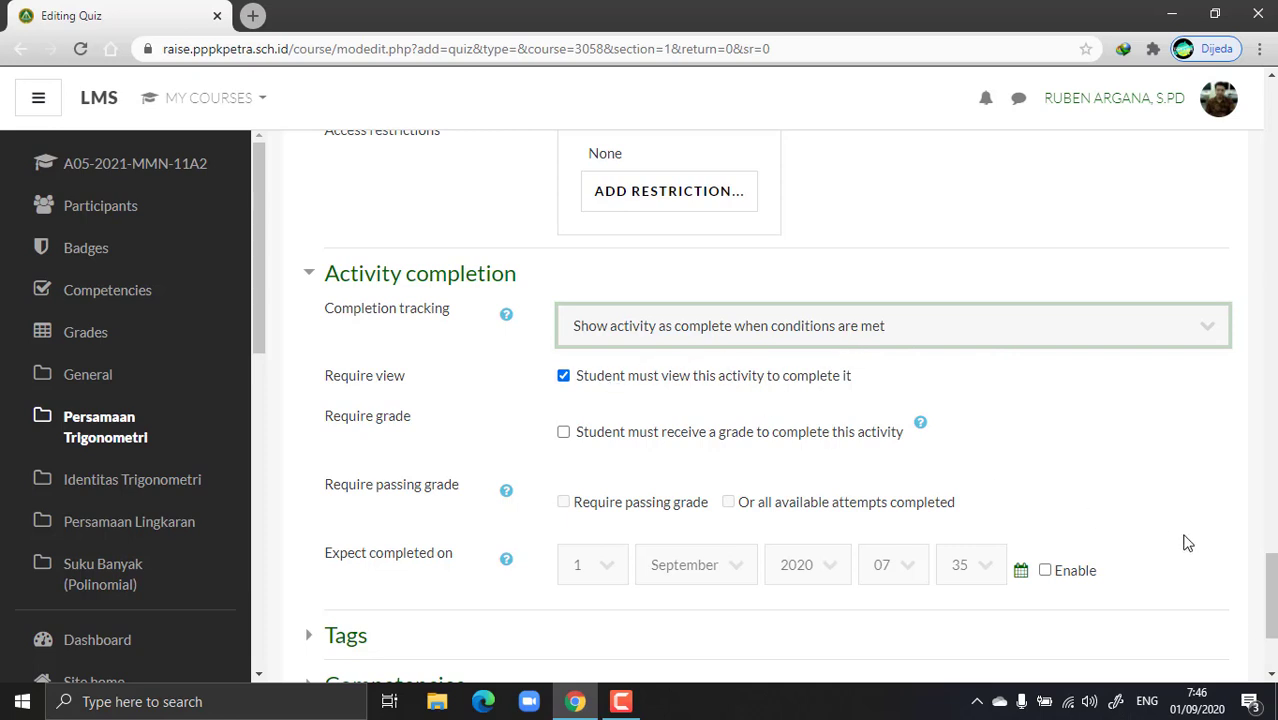
scroll(1041, 414, "down", 1)
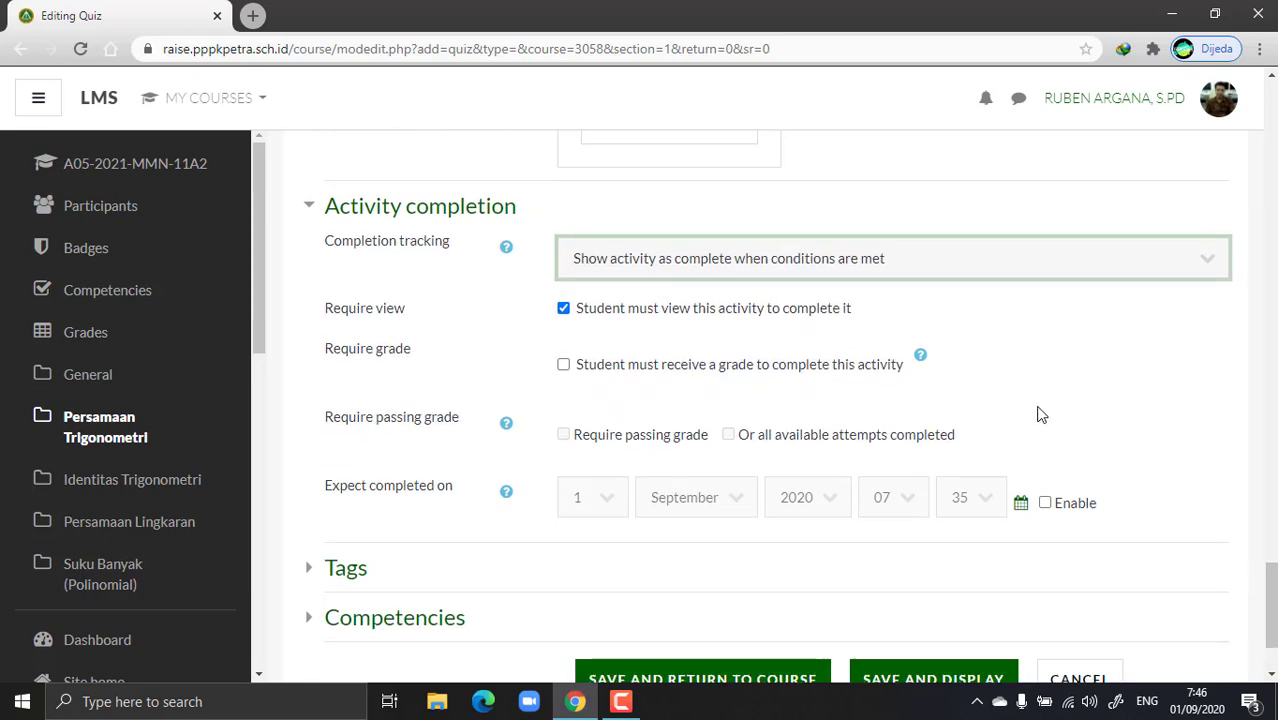
scroll(1158, 450, "down", 2)
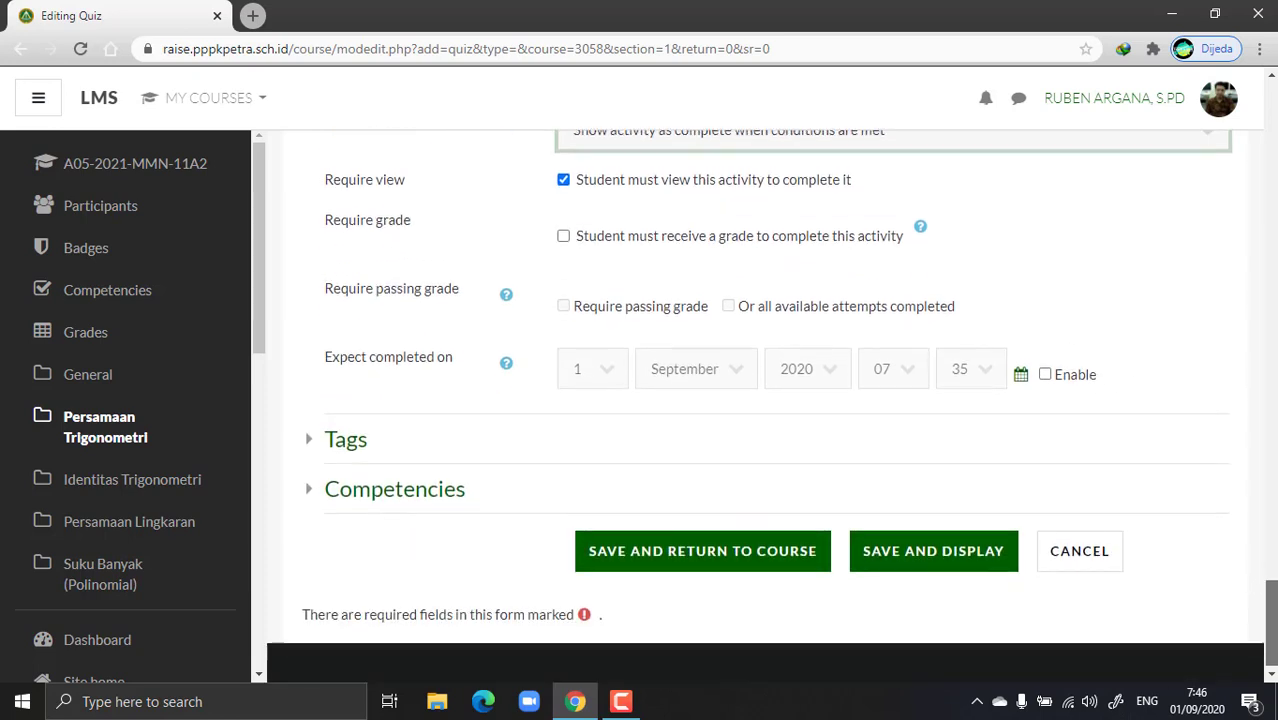
scroll(1158, 450, "up", 3)
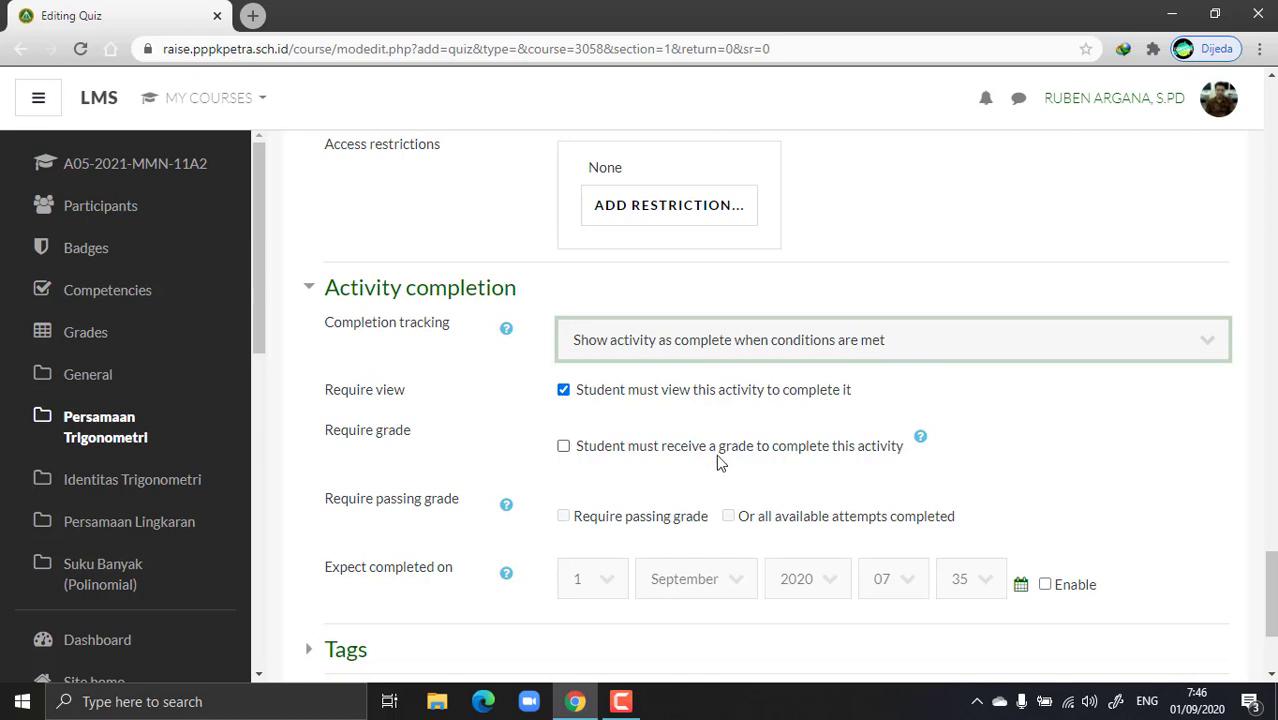
scroll(800, 470, "down", 2)
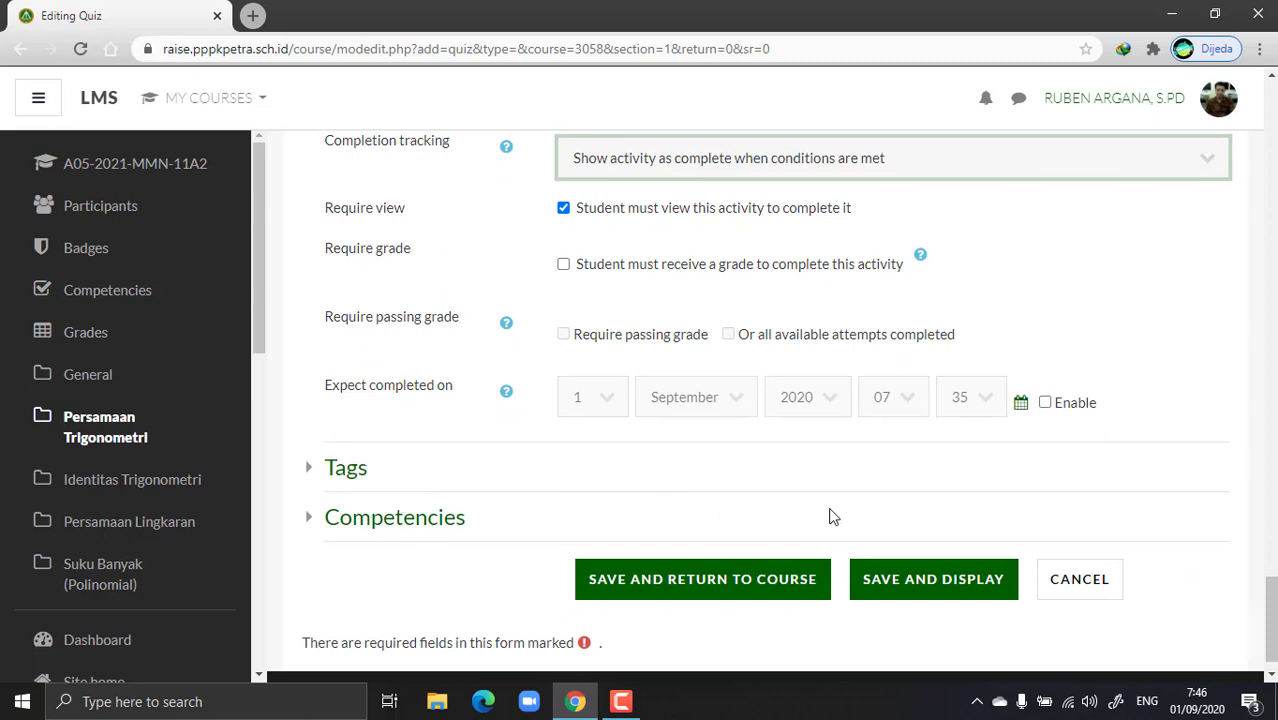
left_click(935, 590)
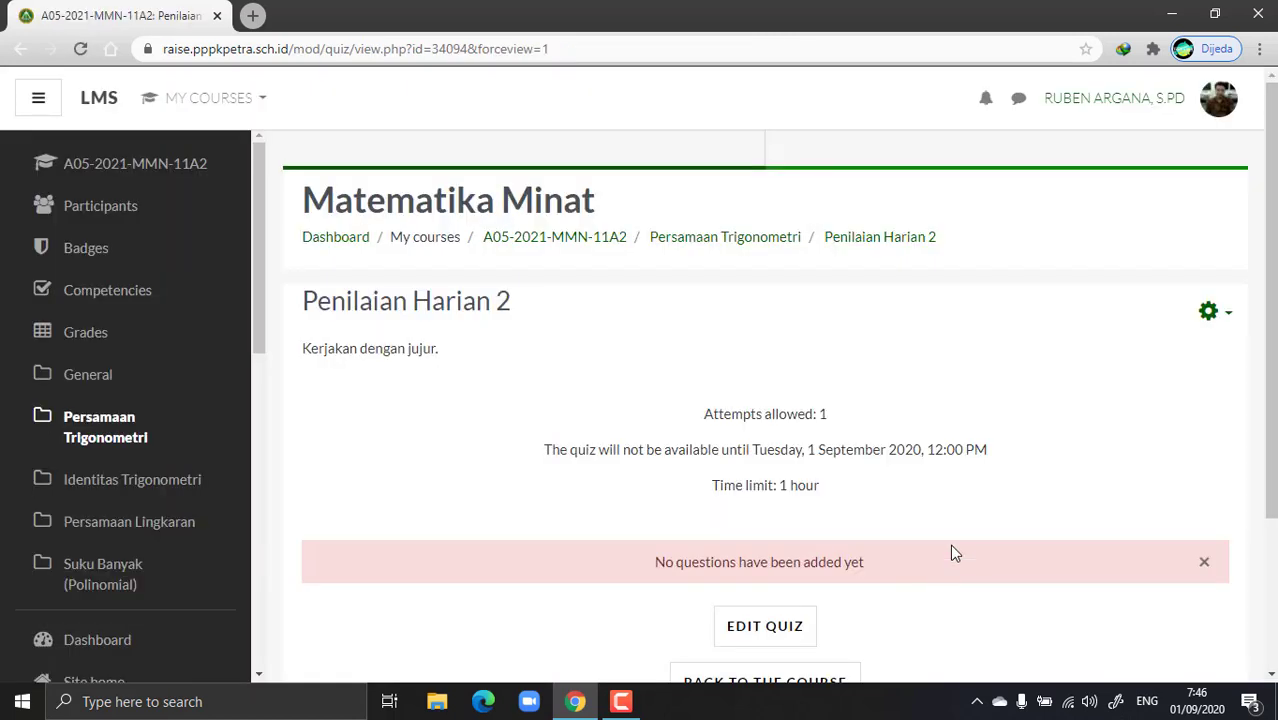
Step: Look over the quiz page, and go back to the A05-2021-MMN-11A2 course to check Penilaian Harian 2 in its activity list
left_click_drag(1272, 408, 1272, 513)
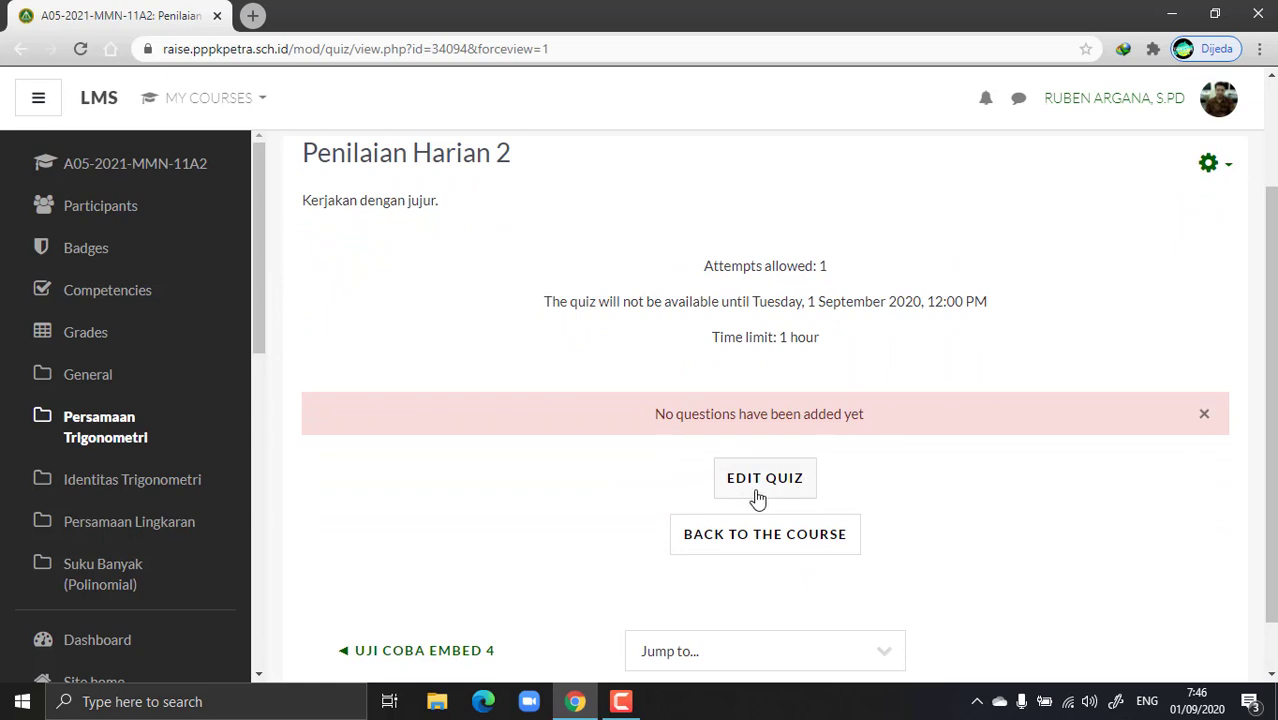
left_click_drag(1272, 368, 1272, 266)
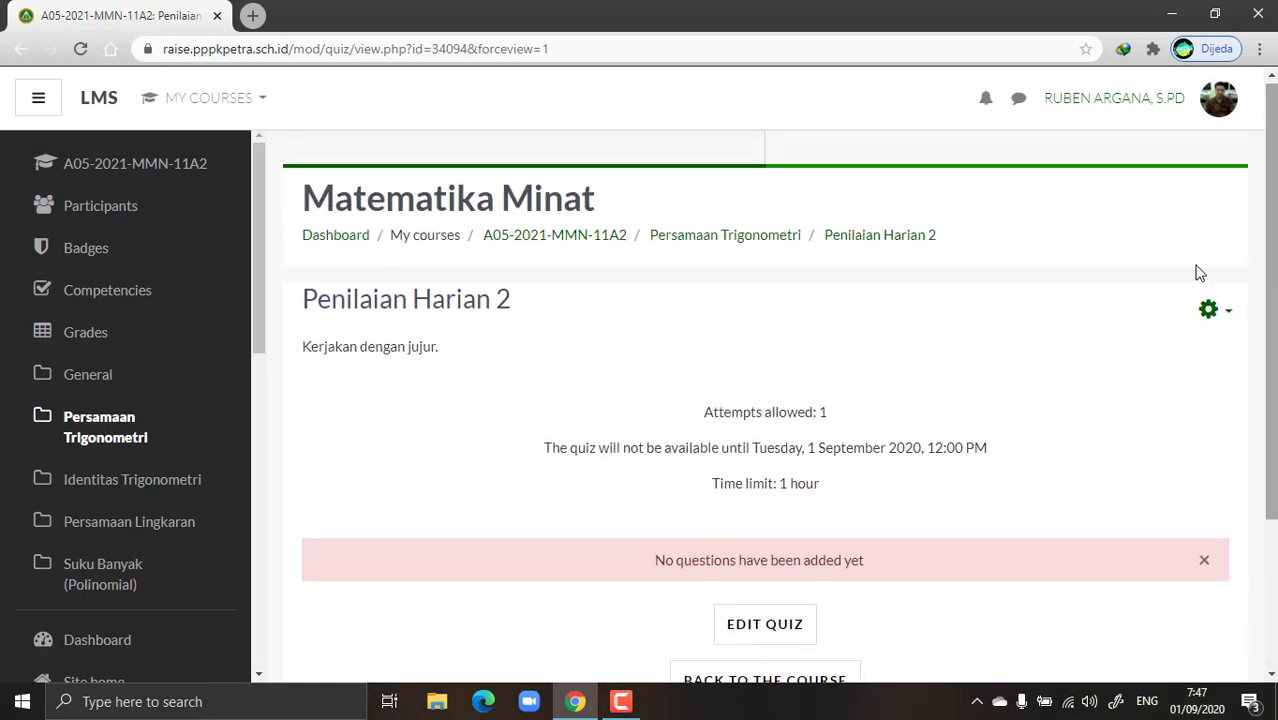
left_click(576, 242)
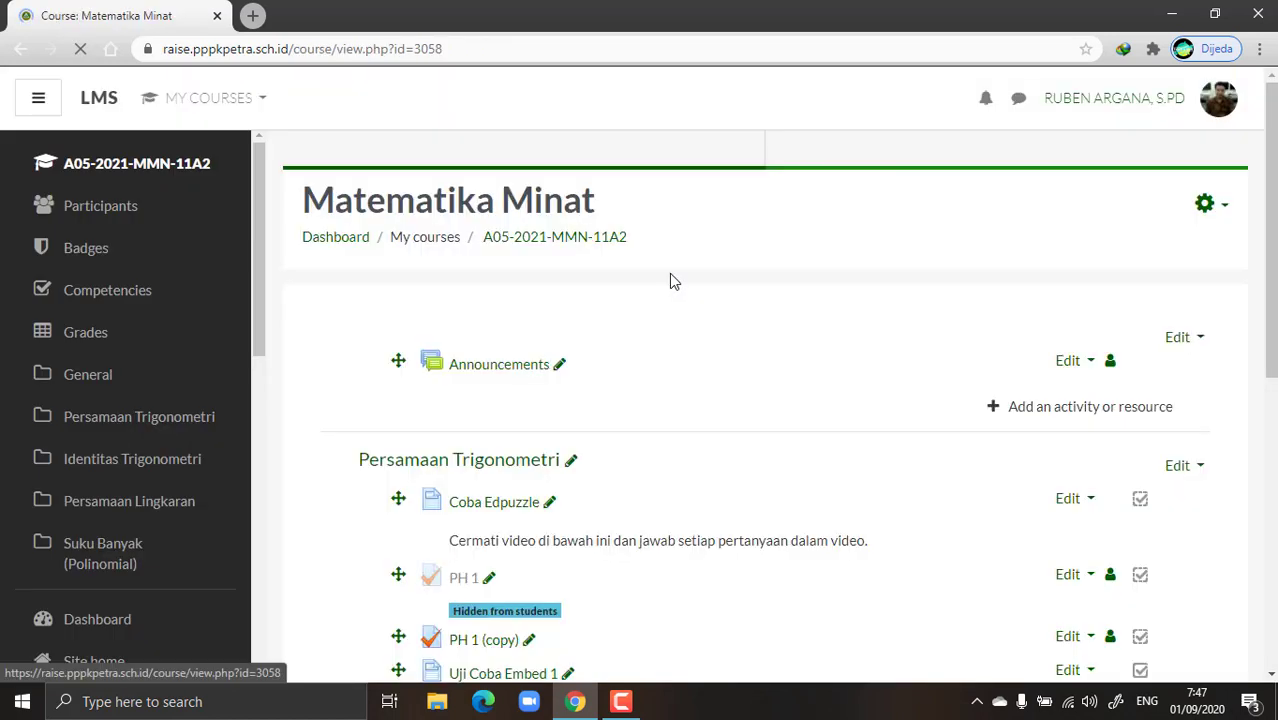
scroll(780, 450, "down", 4)
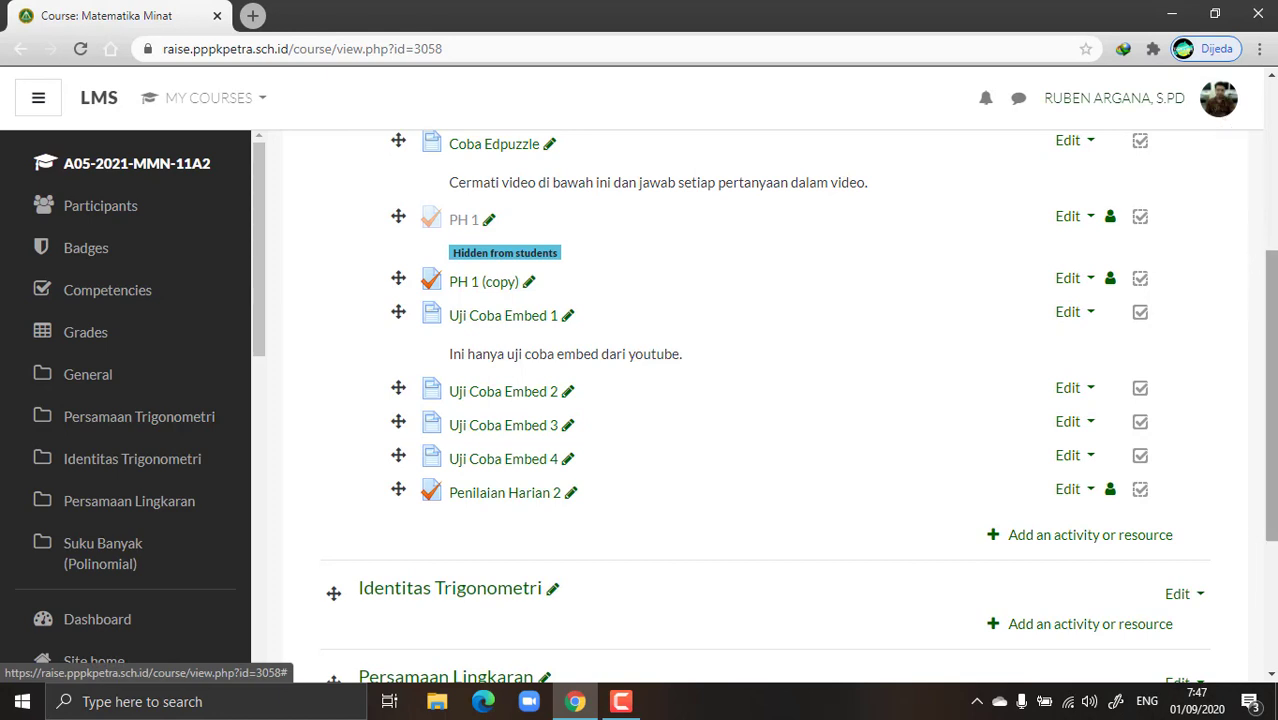
scroll(1270, 306, "up", 3)
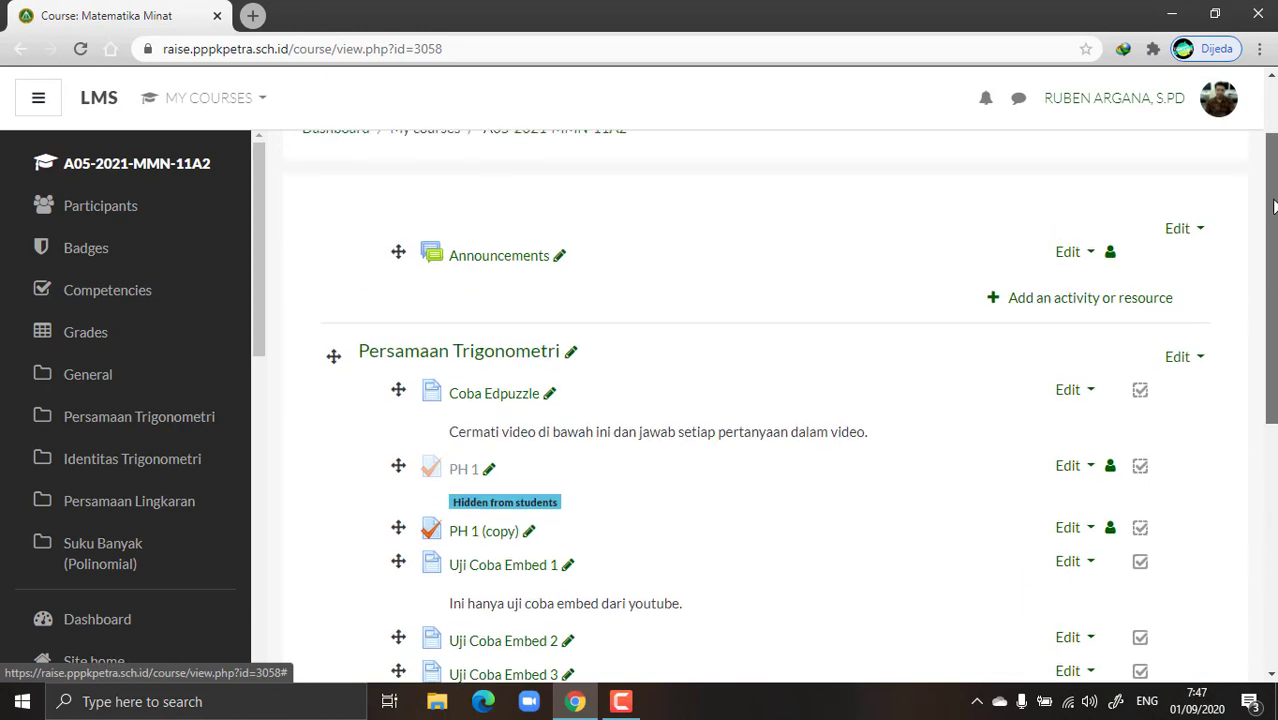
Step: View the Penilaian Harian 2 quiz in the Student role, and return to the normal role
left_click(1217, 106)
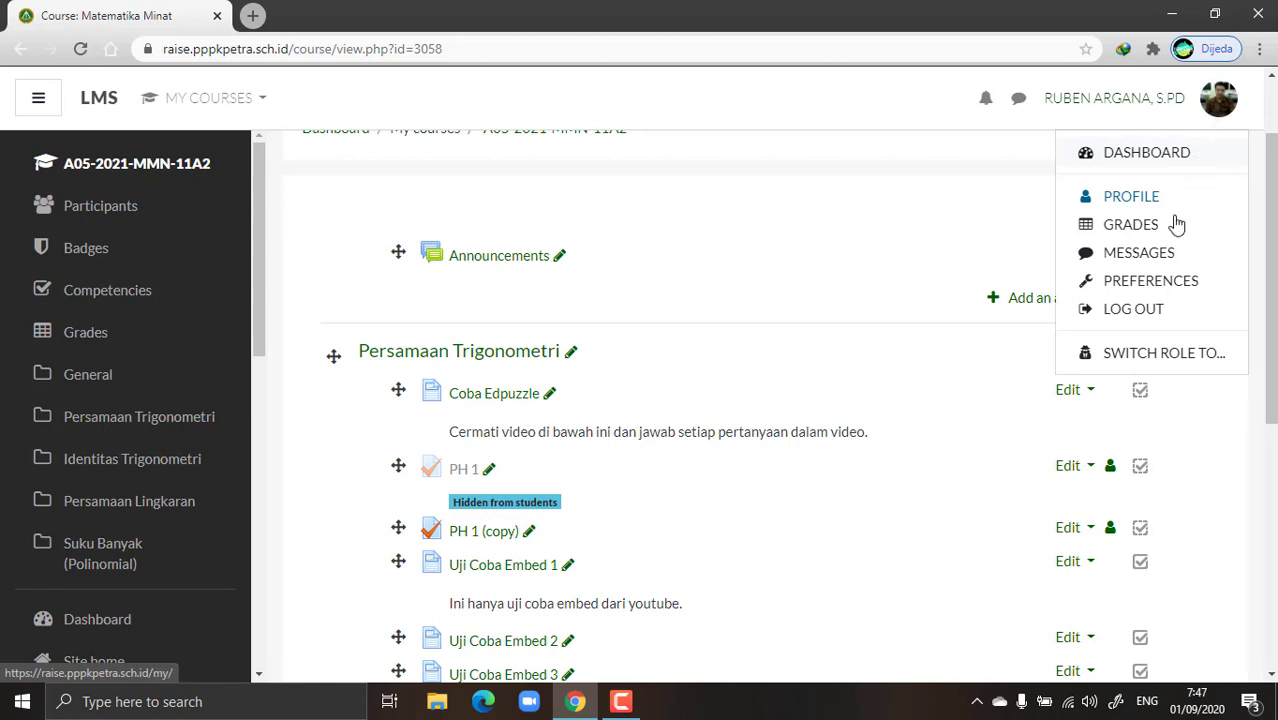
left_click(1130, 356)
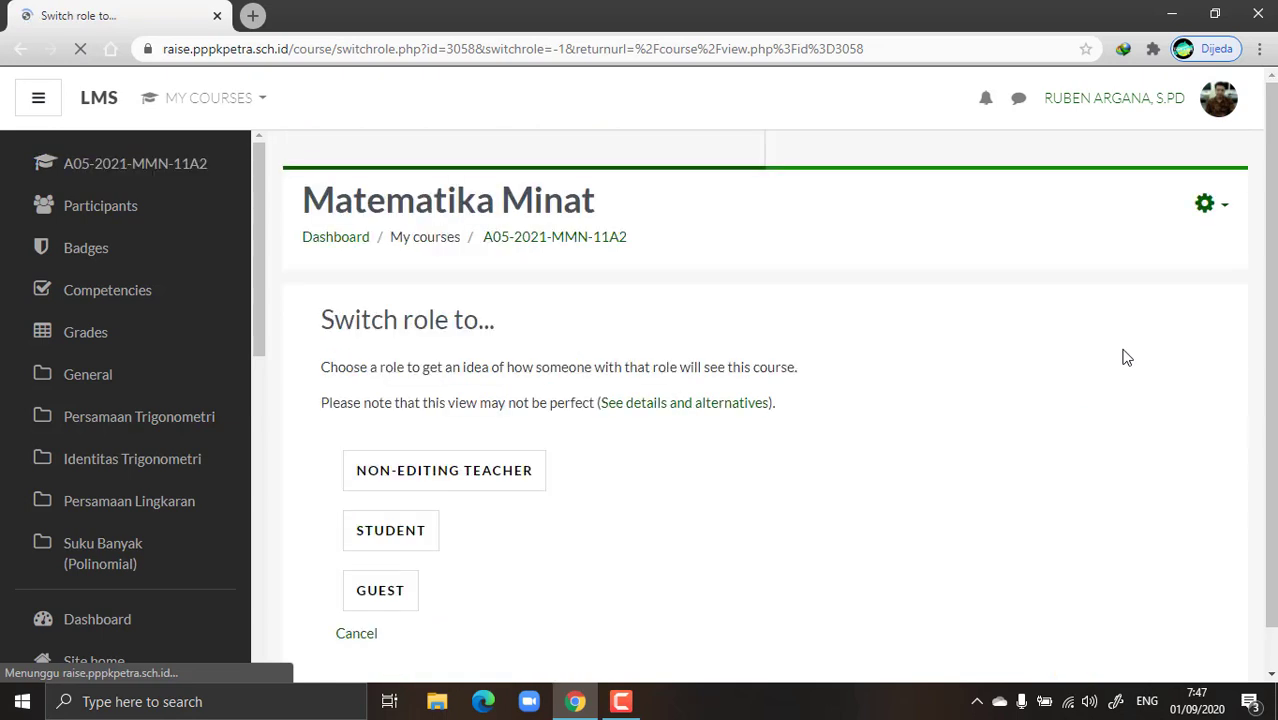
left_click(391, 532)
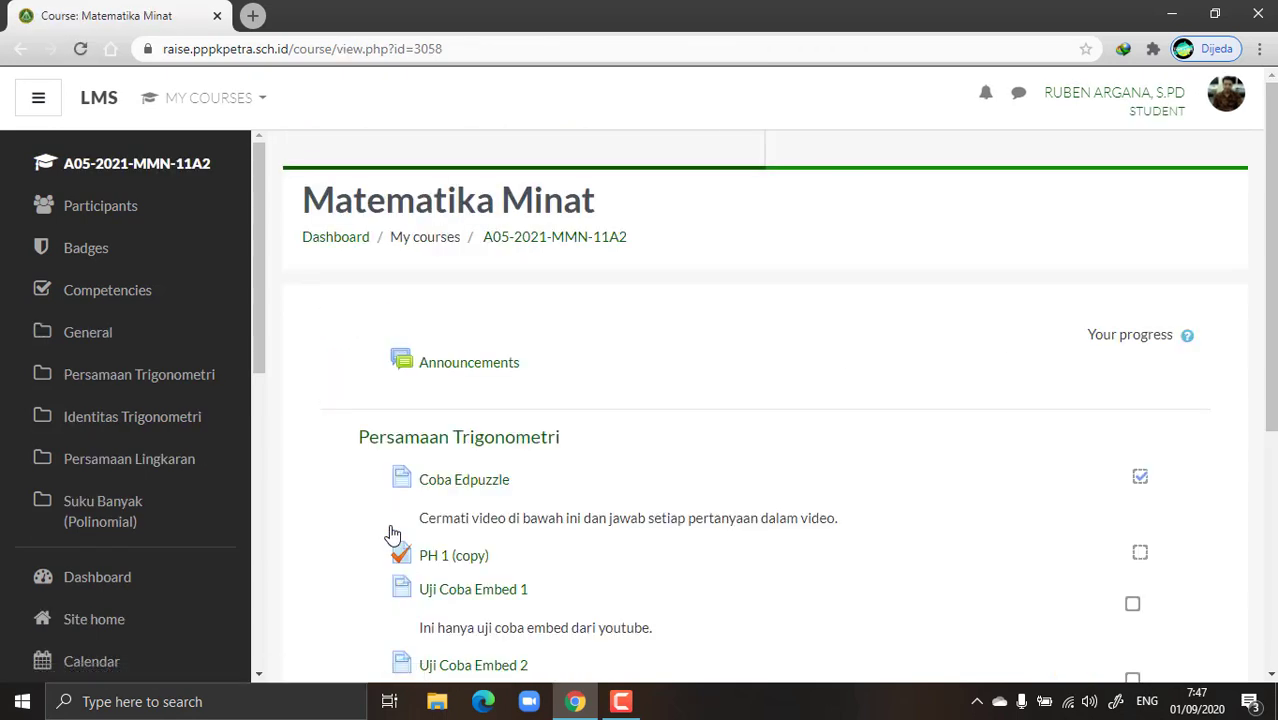
scroll(1116, 530, "down", 3)
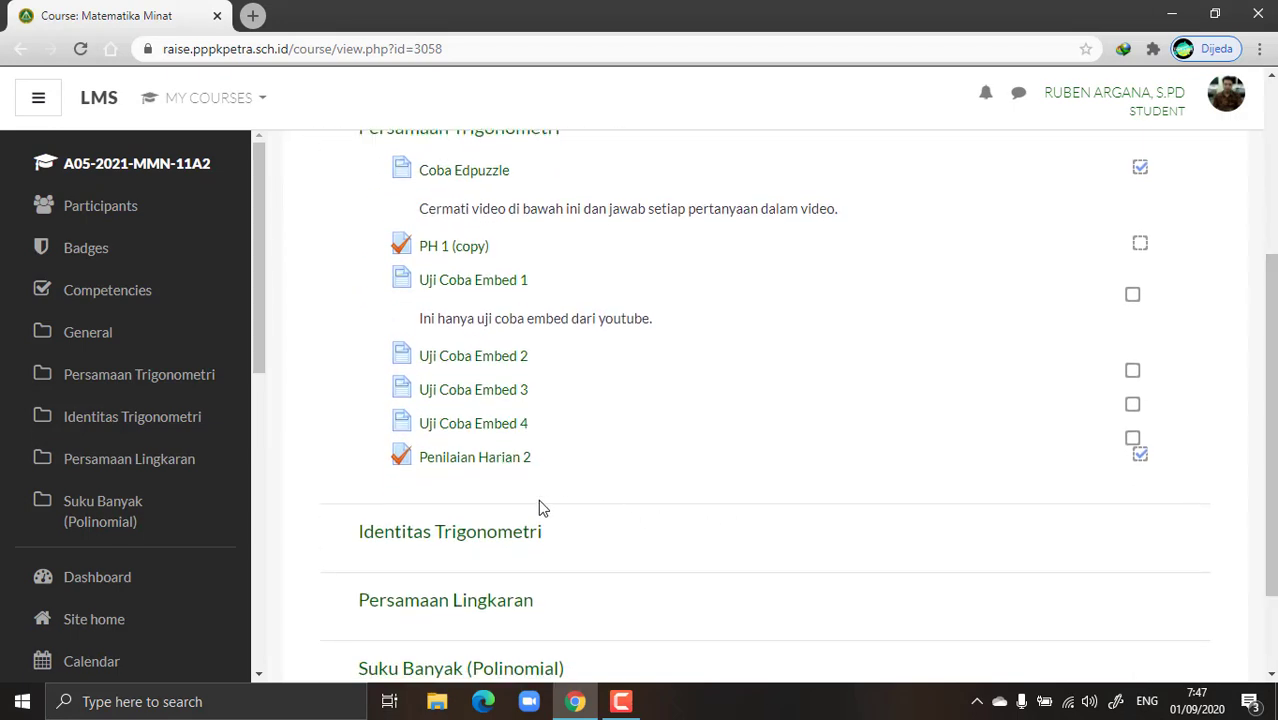
left_click(474, 462)
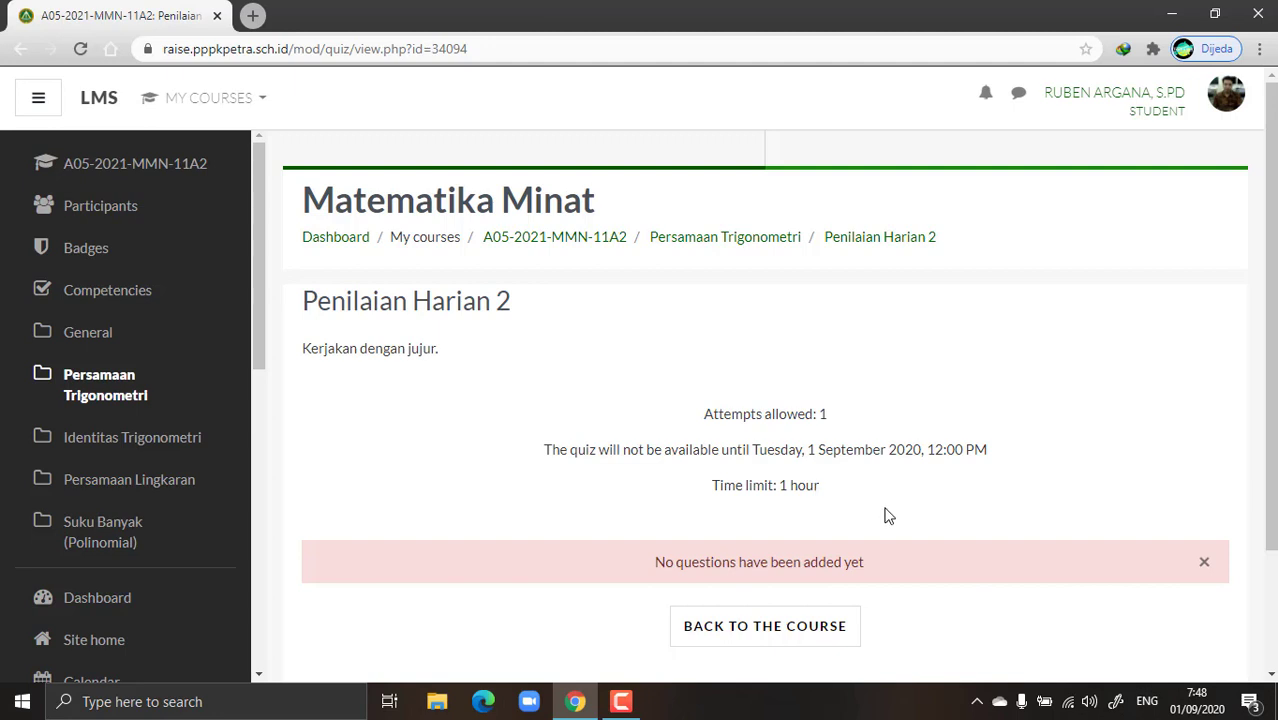
left_click(1222, 108)
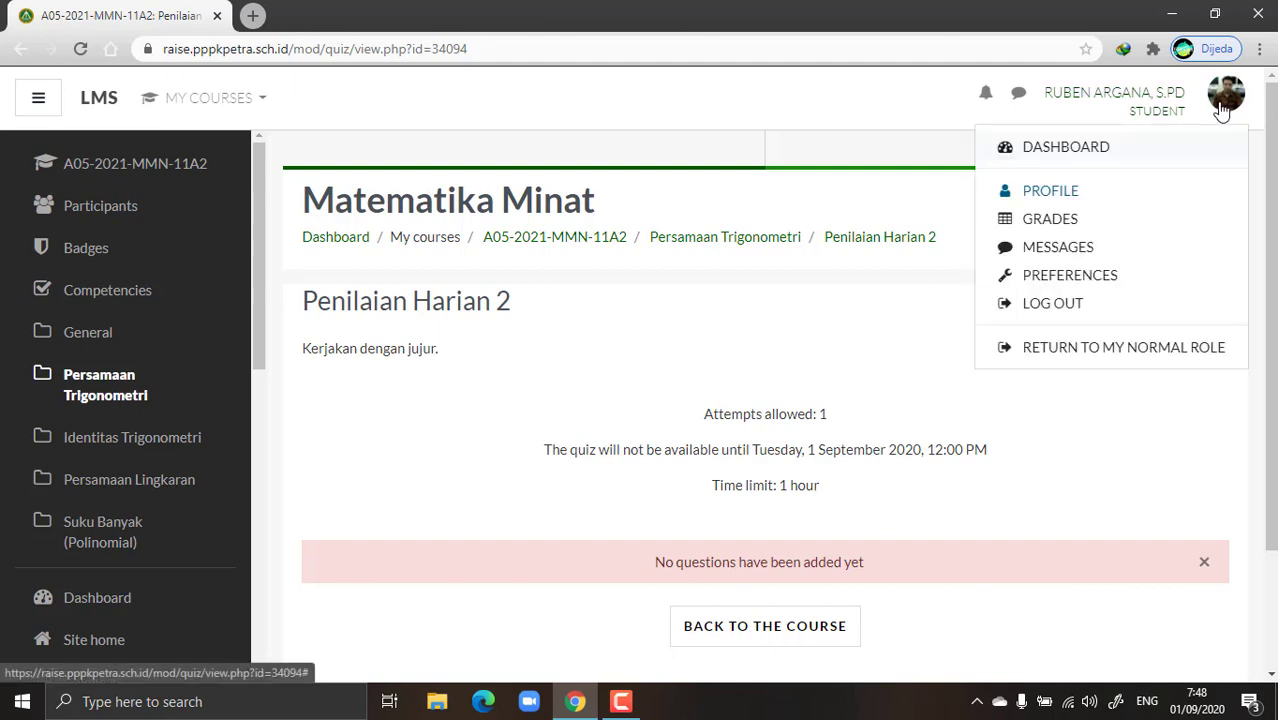
left_click(1110, 355)
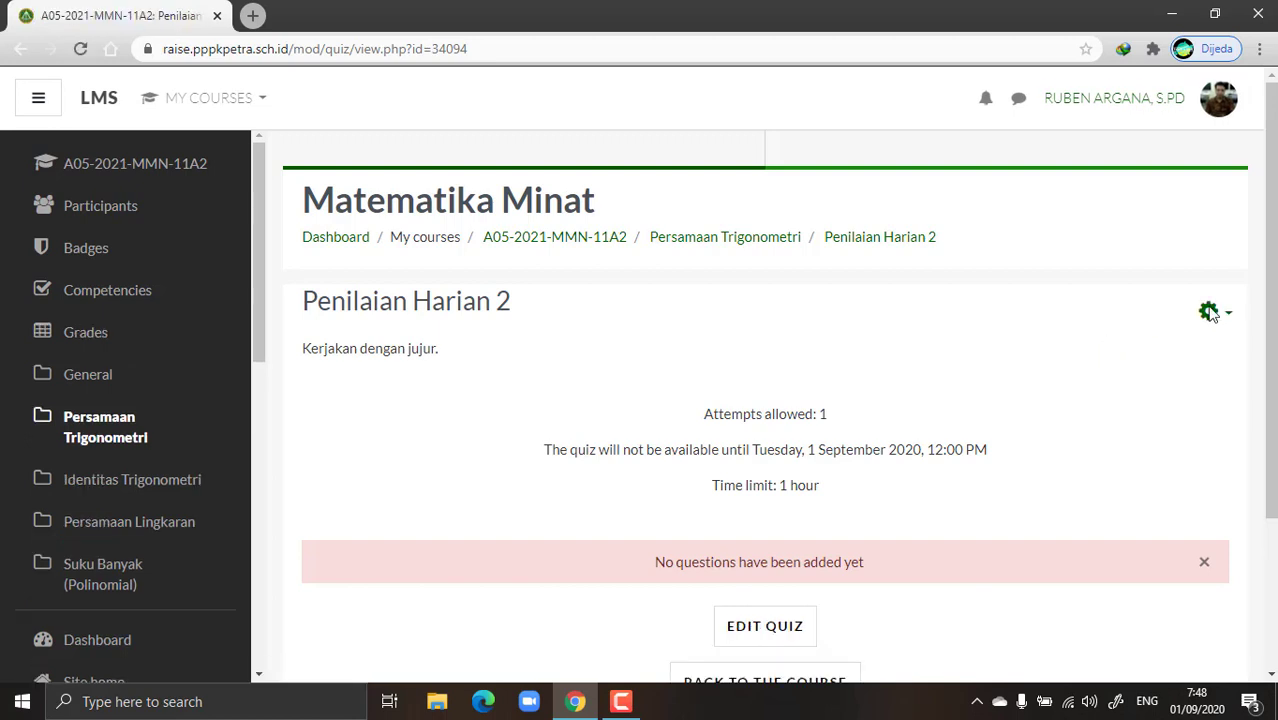
Step: Look at the quiz's administration options, and open the question editing page of Penilaian Harian 2
left_click_drag(1273, 314, 1276, 374)
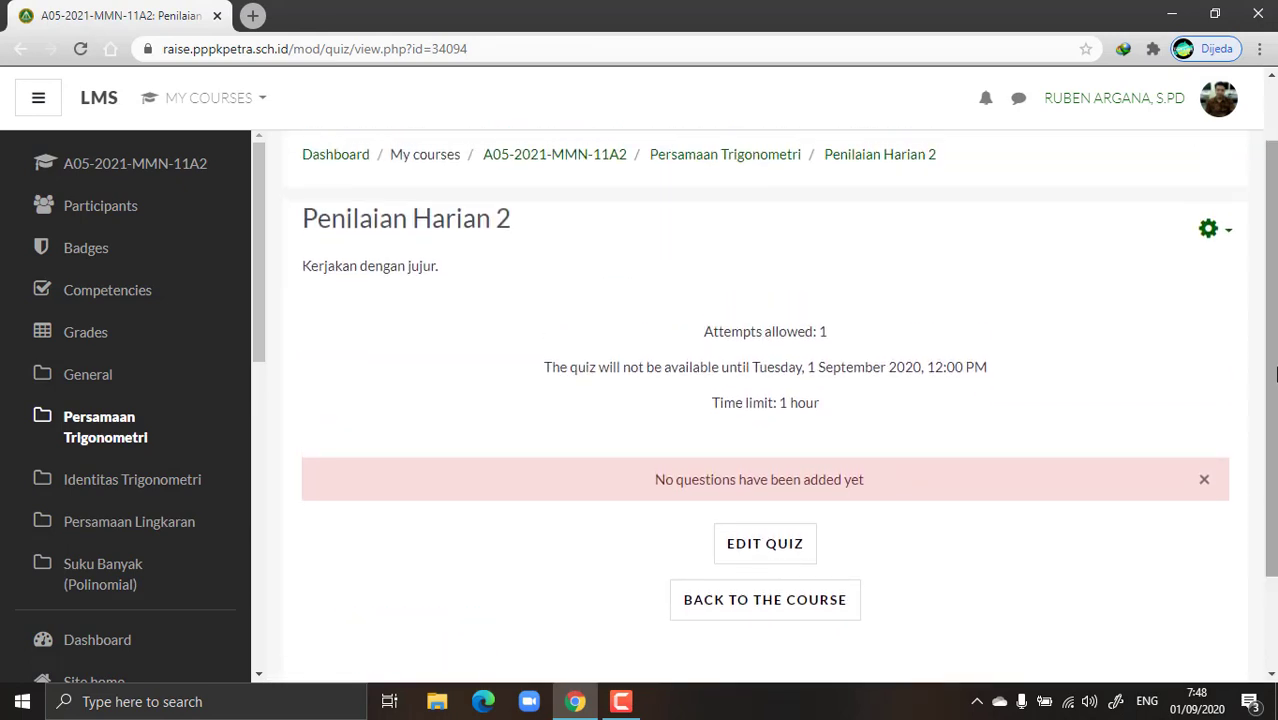
left_click_drag(1276, 374, 1276, 376)
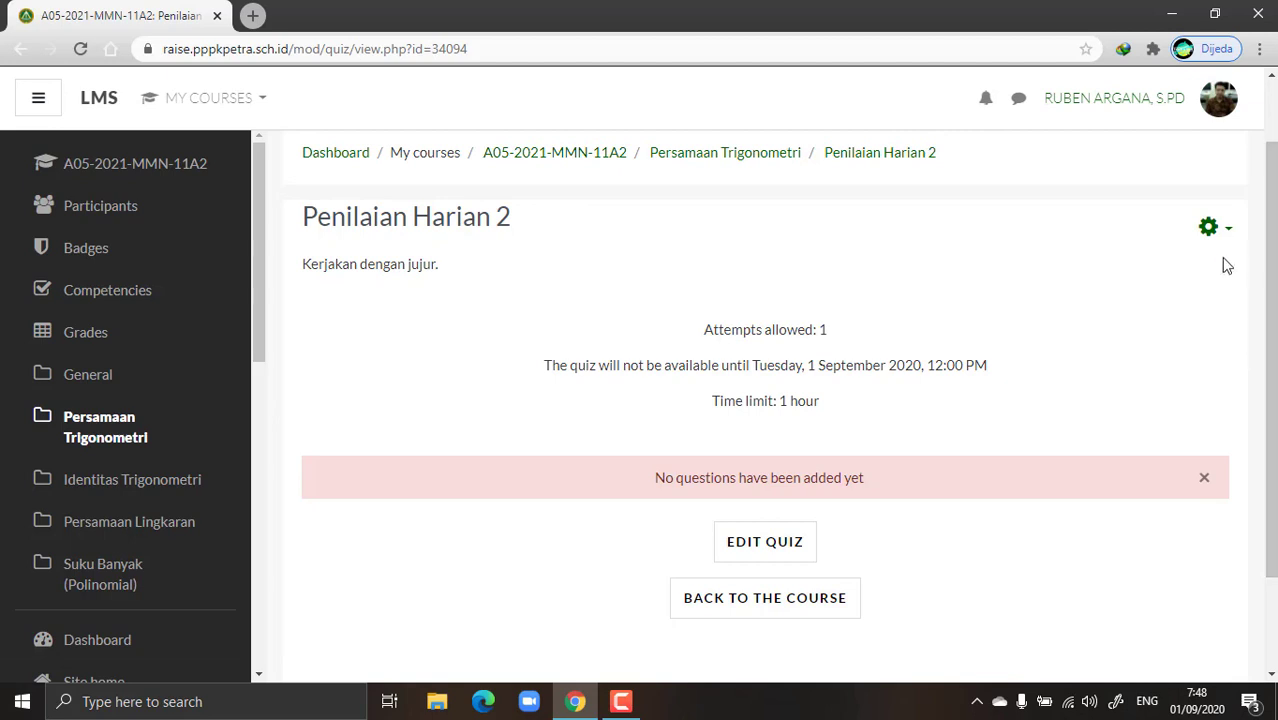
left_click(1212, 230)
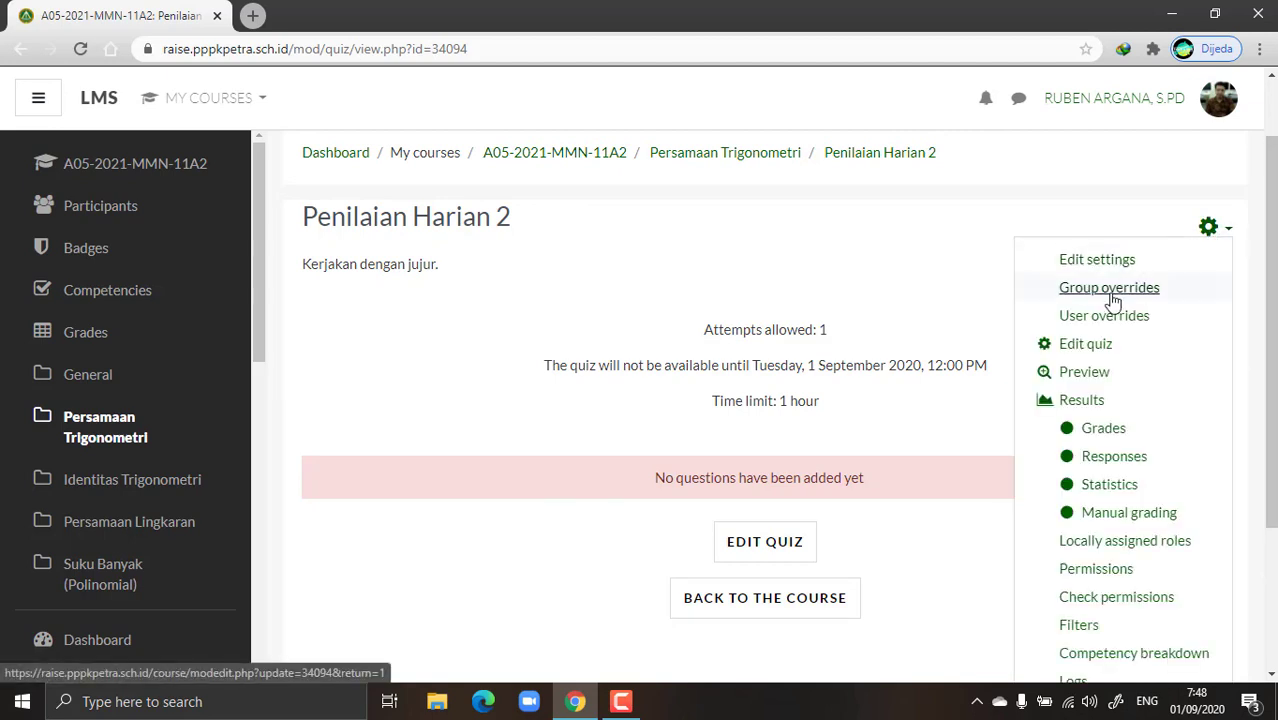
left_click(868, 290)
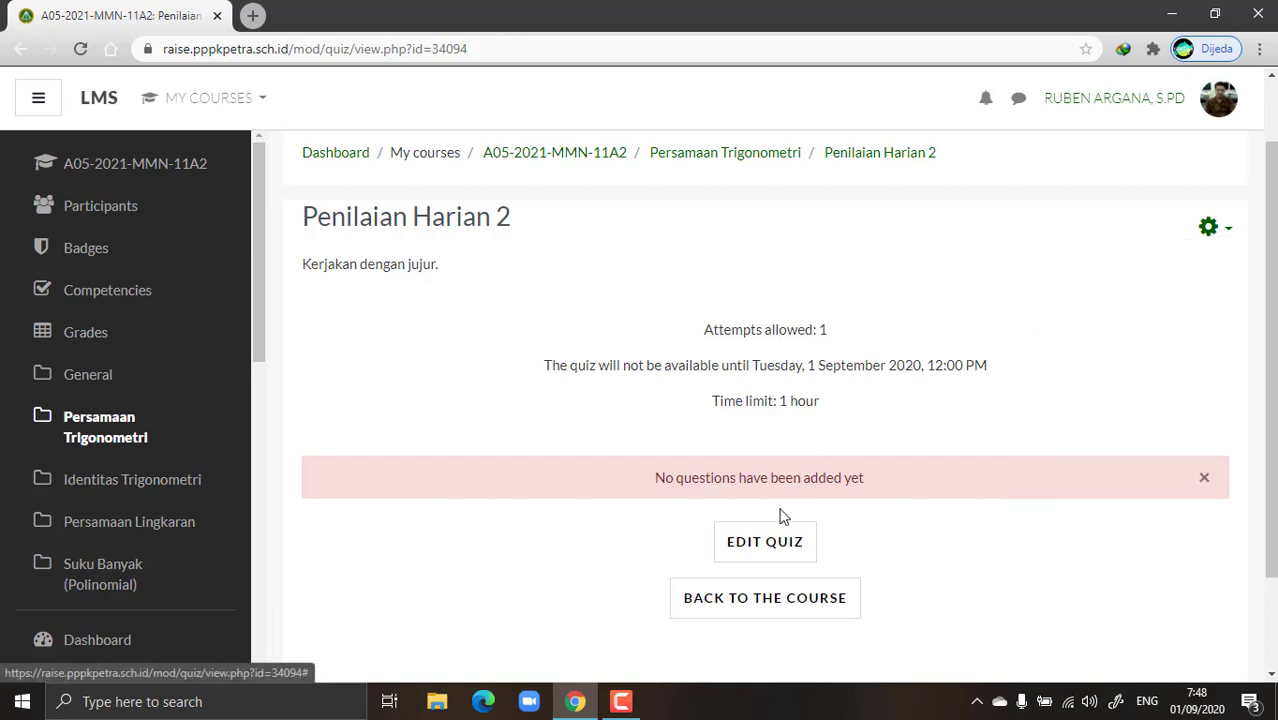
left_click(775, 556)
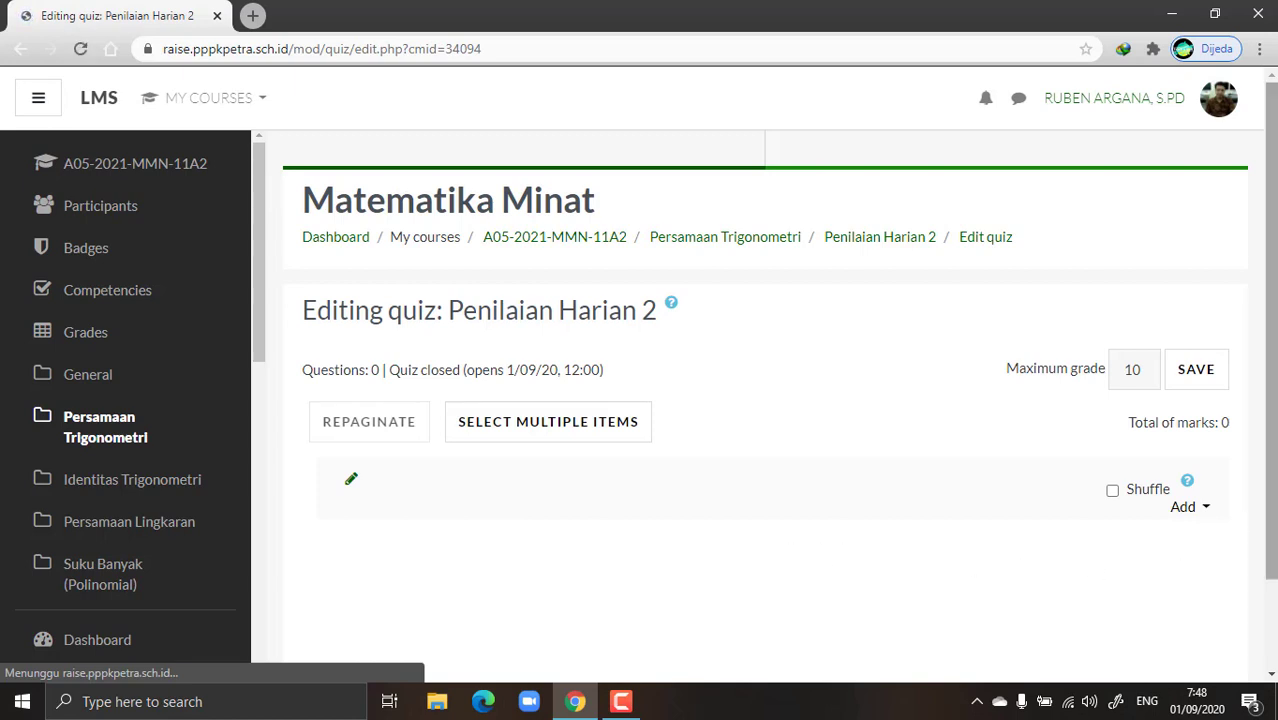
Step: Set the quiz's maximum grade to 100 and save it
left_click_drag(1272, 560, 1272, 617)
left_click(1140, 298)
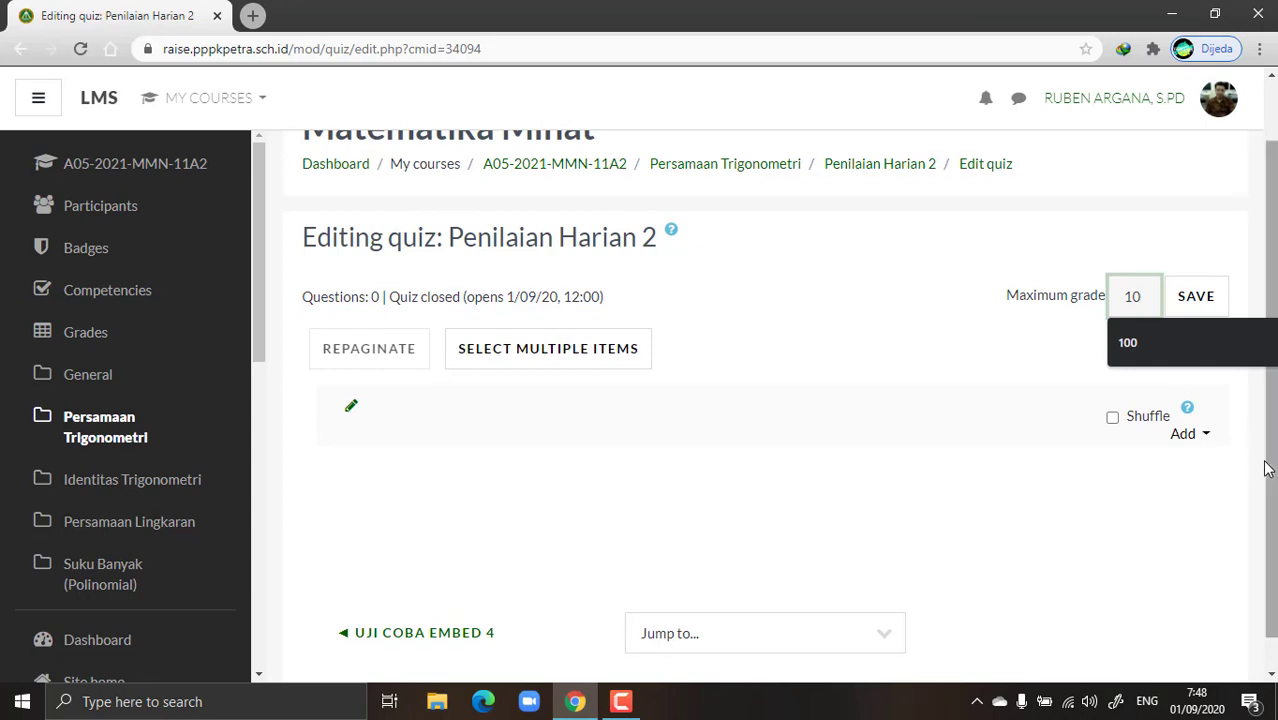
type("0")
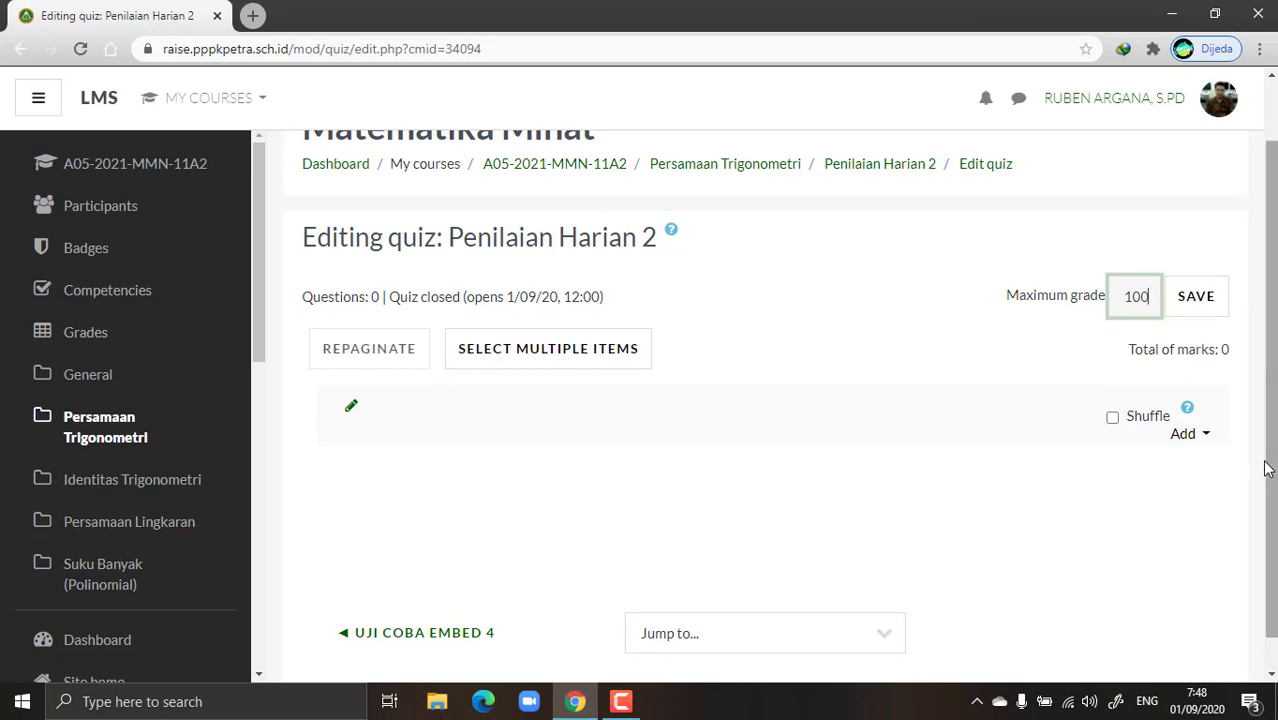
left_click(1196, 306)
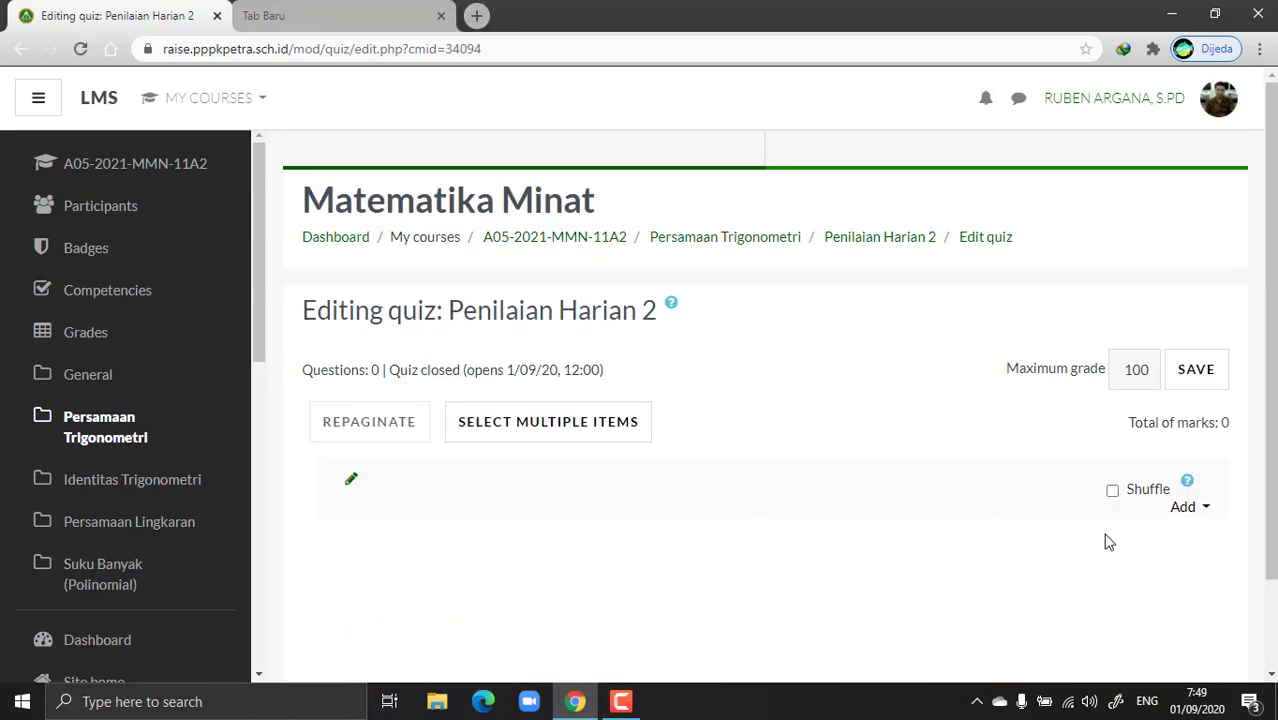
Step: Add a new question of the Multiple choice type to the Penilaian Harian 2 quiz
left_click(1205, 510)
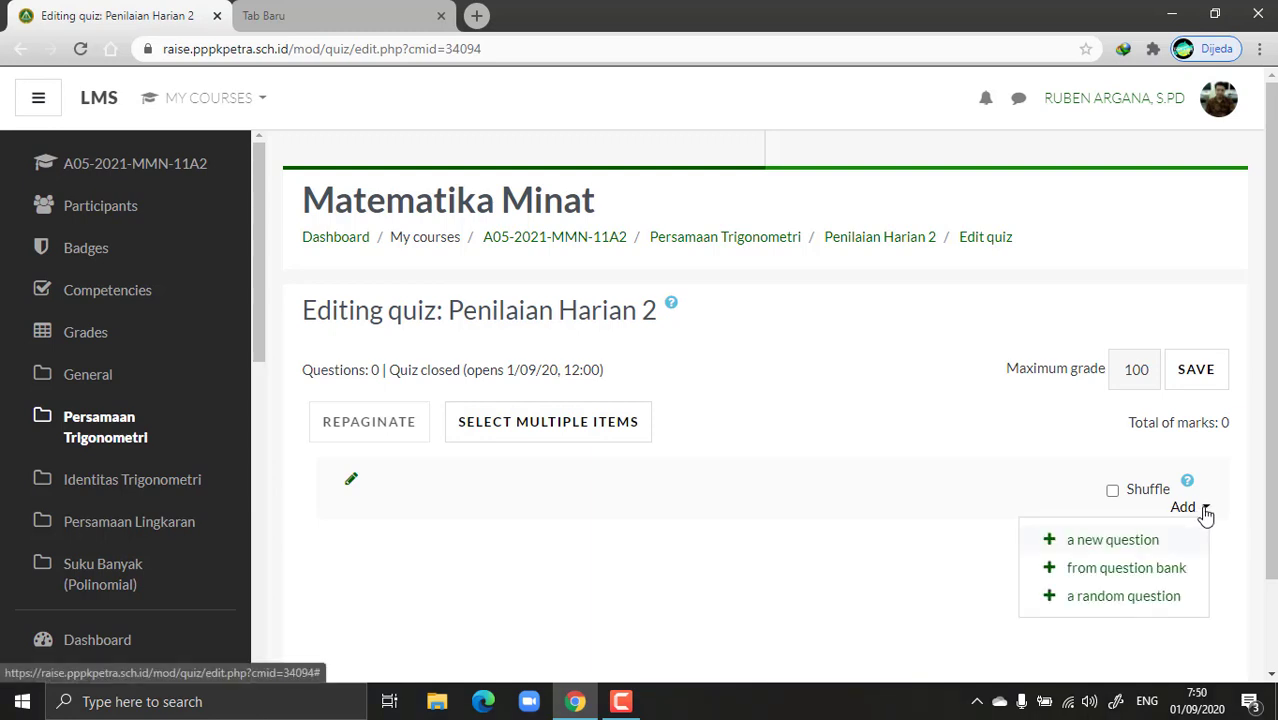
left_click(1106, 543)
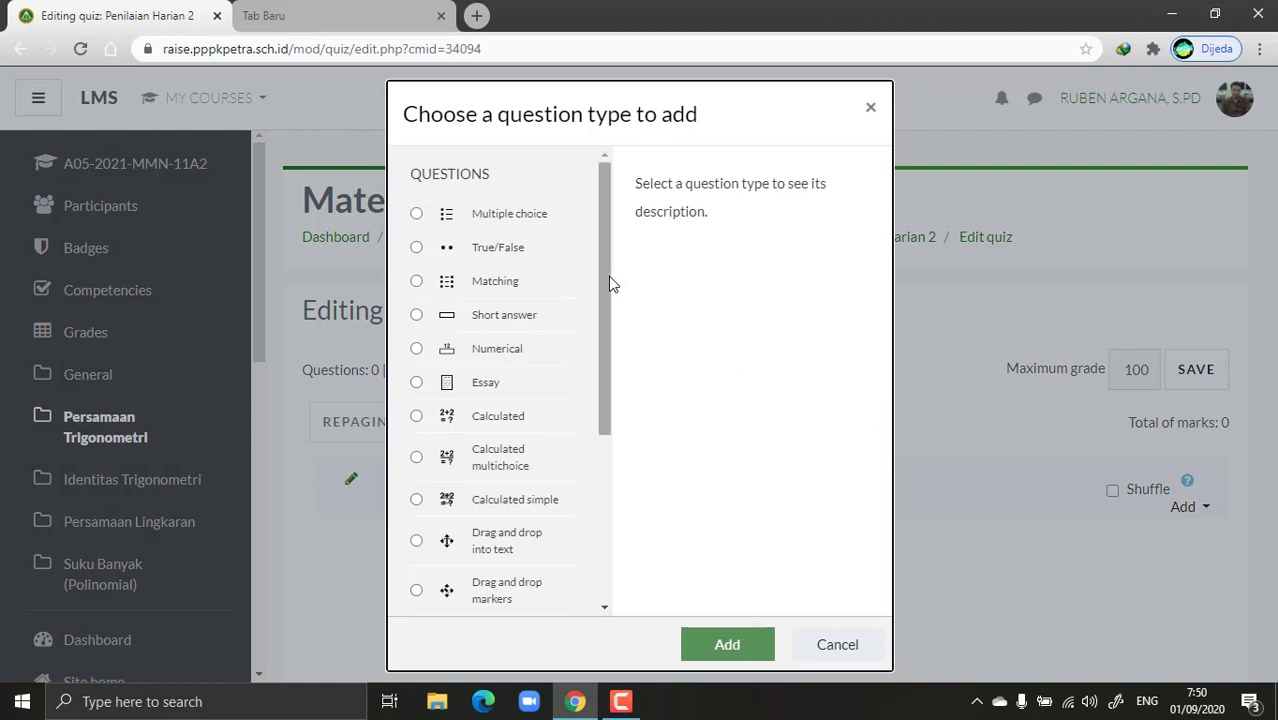
mouse_move(610, 279)
left_mouse_down()
mouse_move(604, 481)
mouse_move(596, 256)
mouse_move(604, 270)
left_mouse_up()
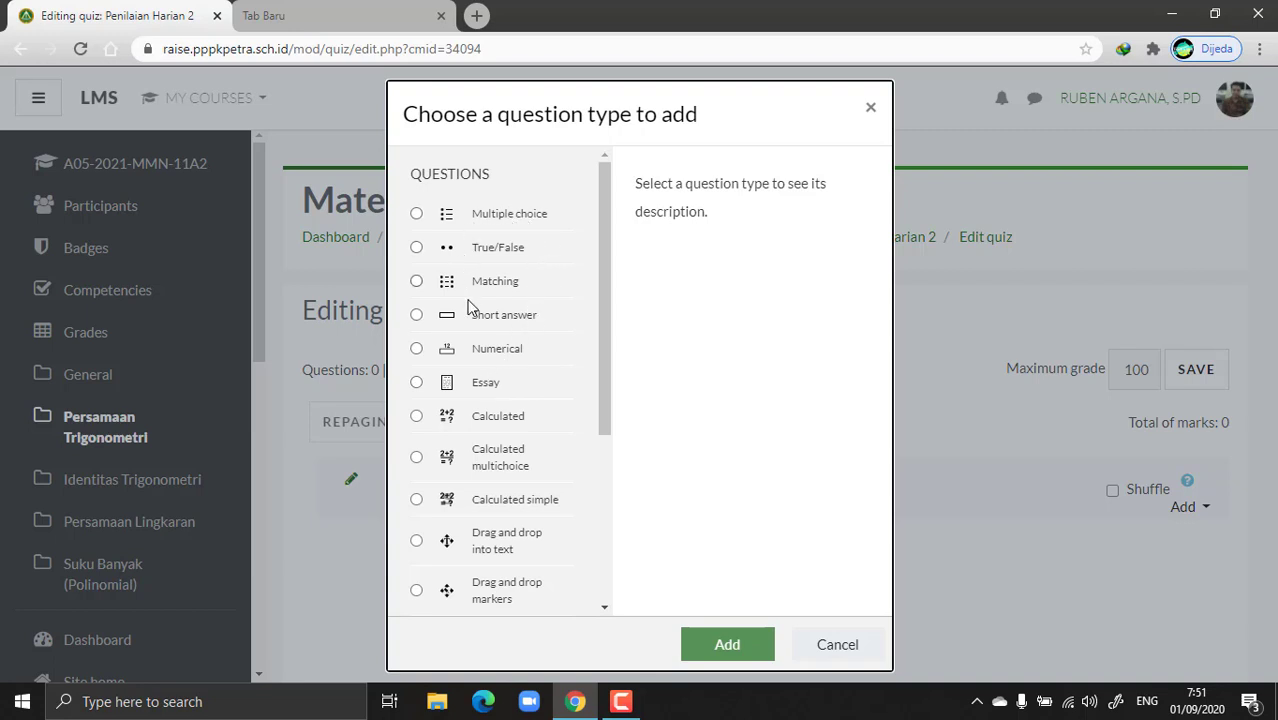
left_click(500, 219)
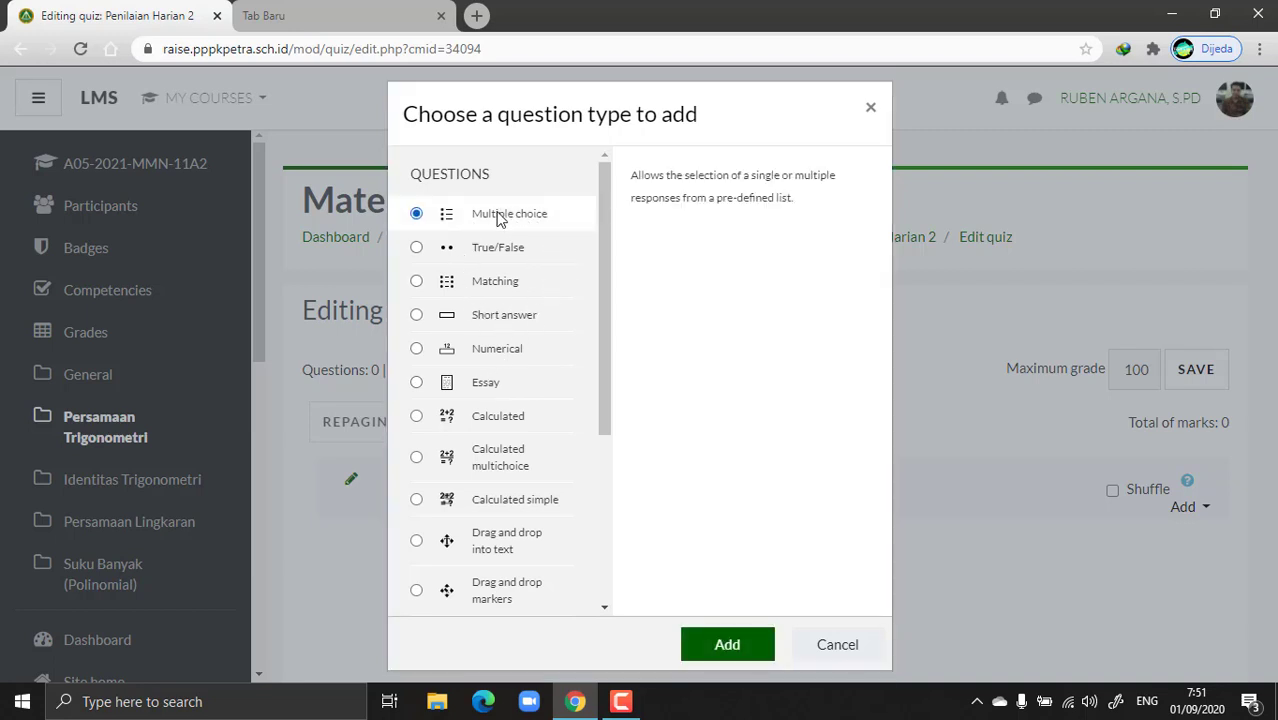
left_click(724, 647)
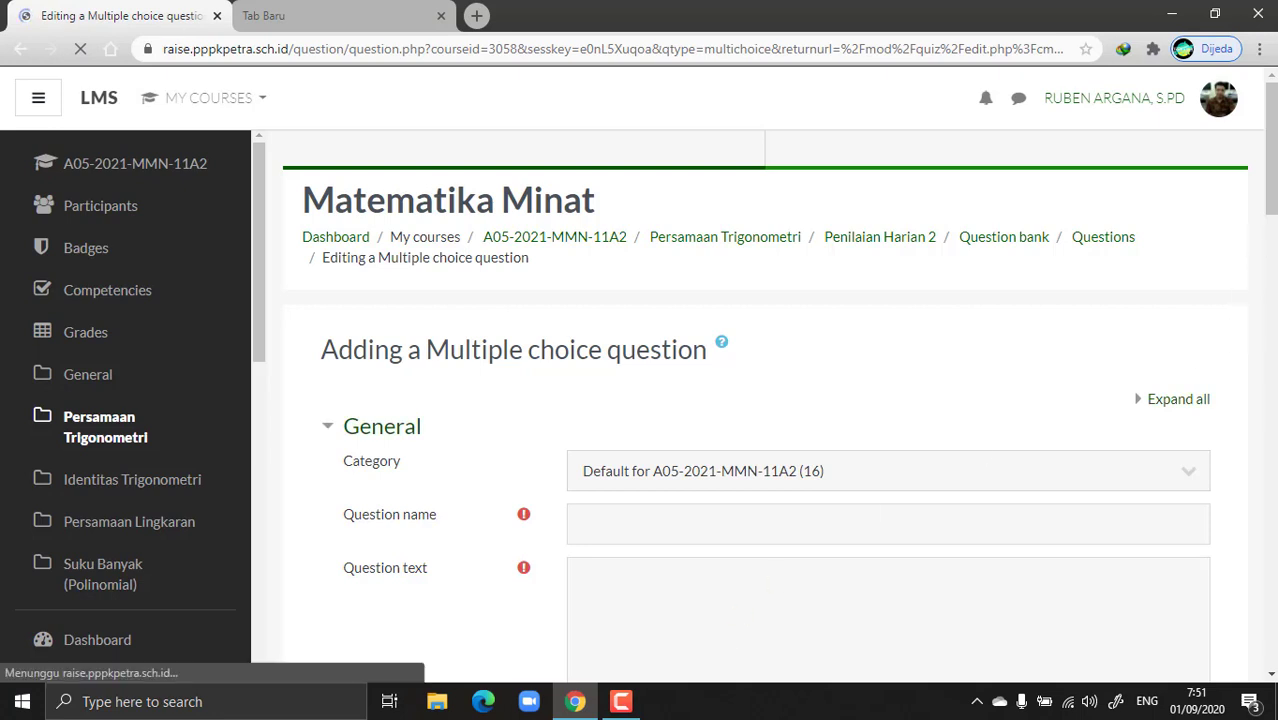
Step: Name the multiple choice question "Percobaan Soal"
scroll(765, 405, "down", 2)
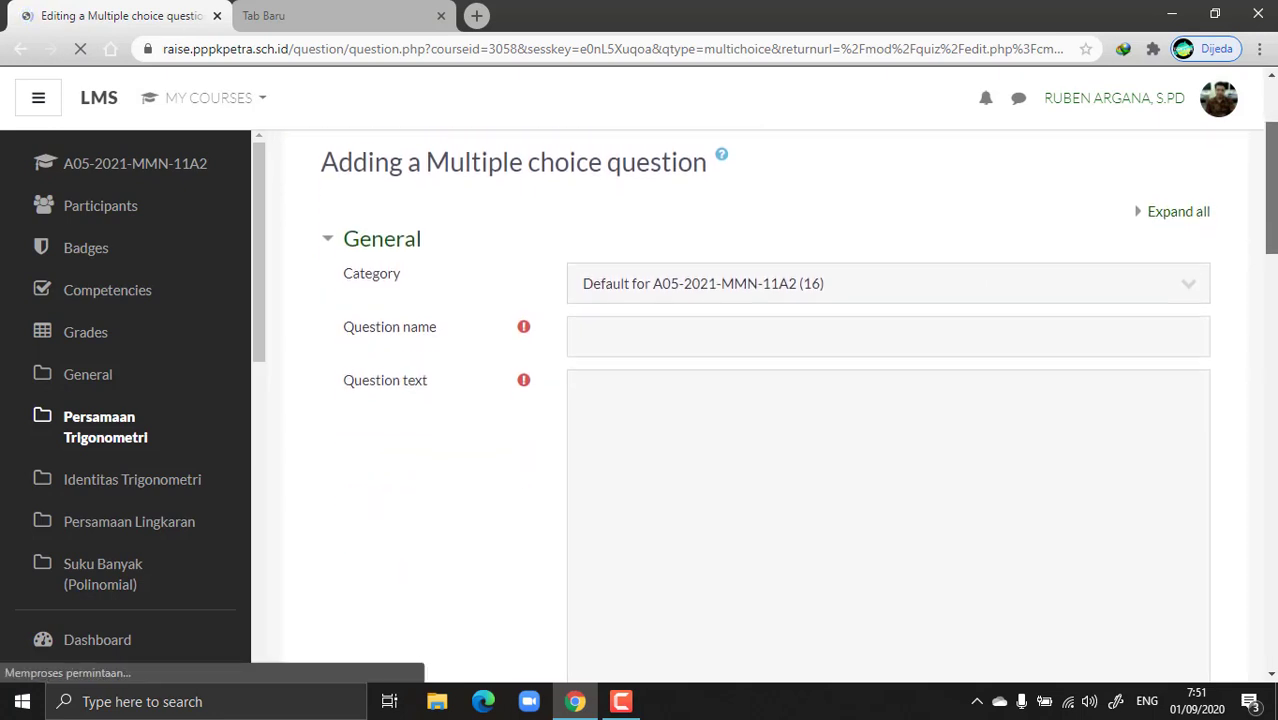
scroll(798, 404, "down", 3)
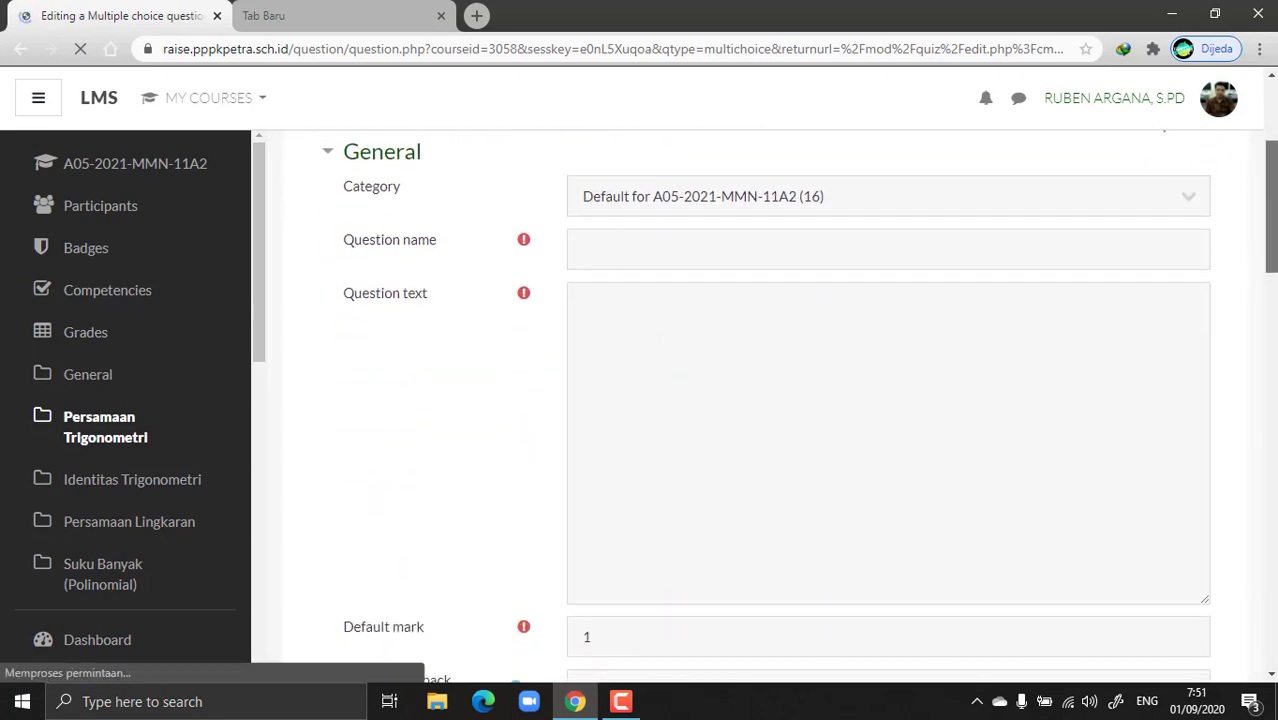
scroll(765, 405, "up", 4)
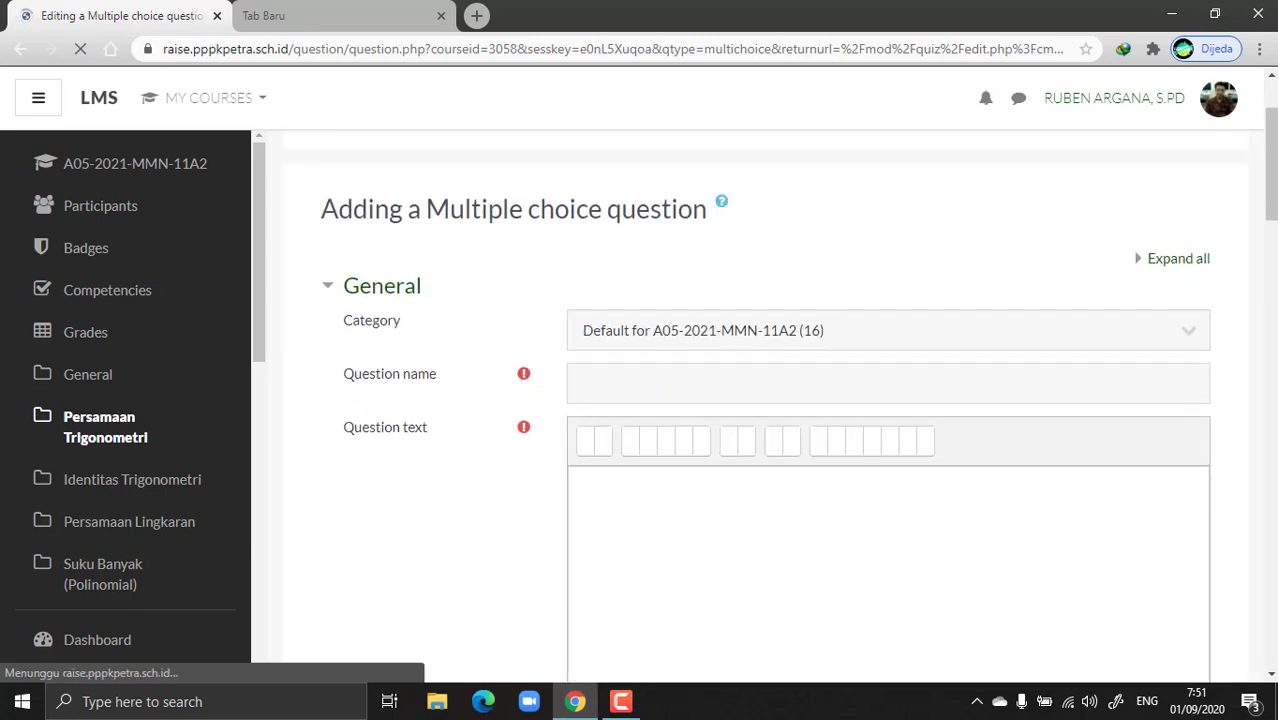
scroll(765, 405, "down", 1)
left_click(599, 305)
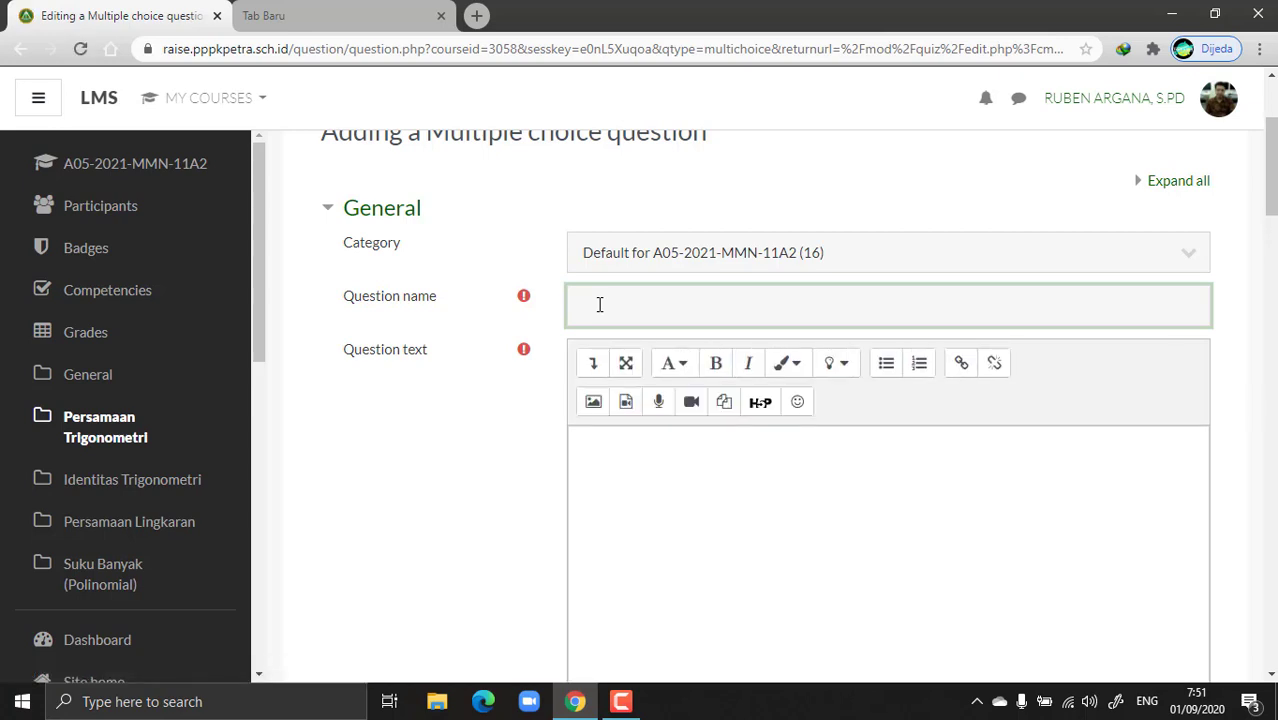
type("Percobaan")
type("Soal")
Step: Enter "2 + 2 =...." as the question text
scroll(1270, 170, "down", 1)
scroll(1218, 211, "down", 1)
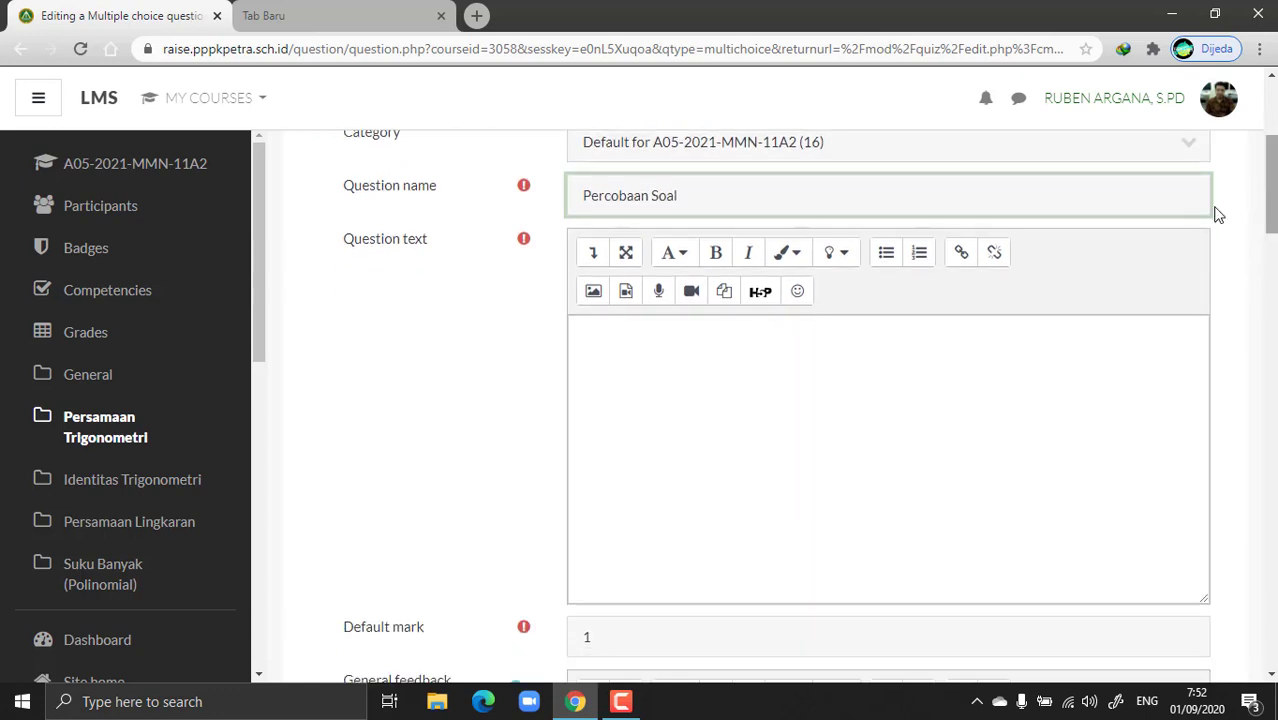
left_click(633, 362)
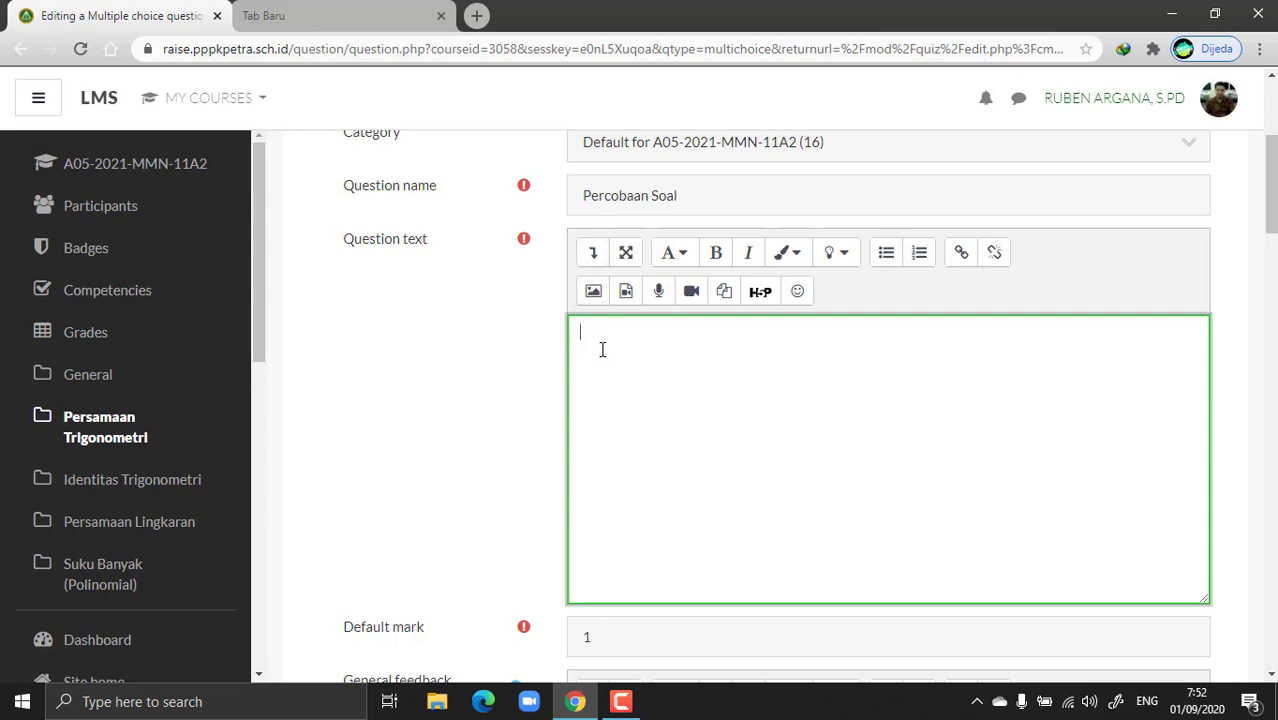
type("2 + 2 =....")
Step: Try handwriting an integral with limits 0 and 2 in the question text's MathType editor, and discard it
left_click(592, 254)
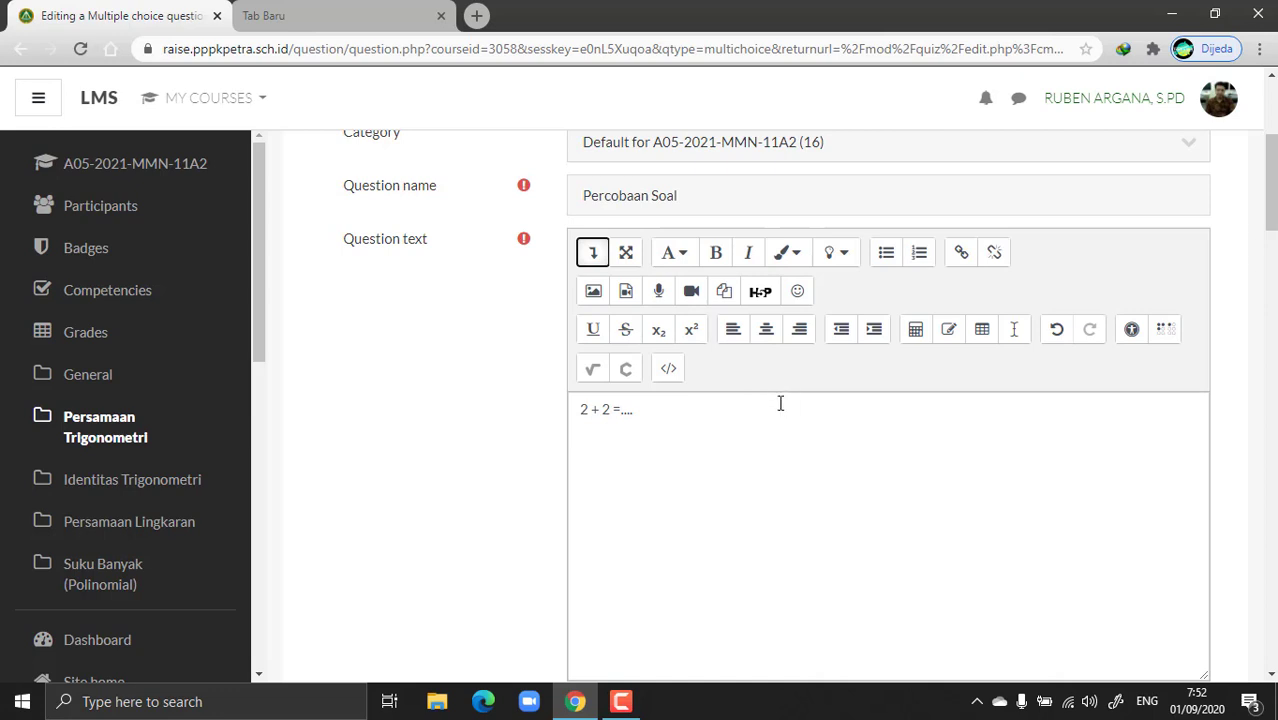
left_click(593, 378)
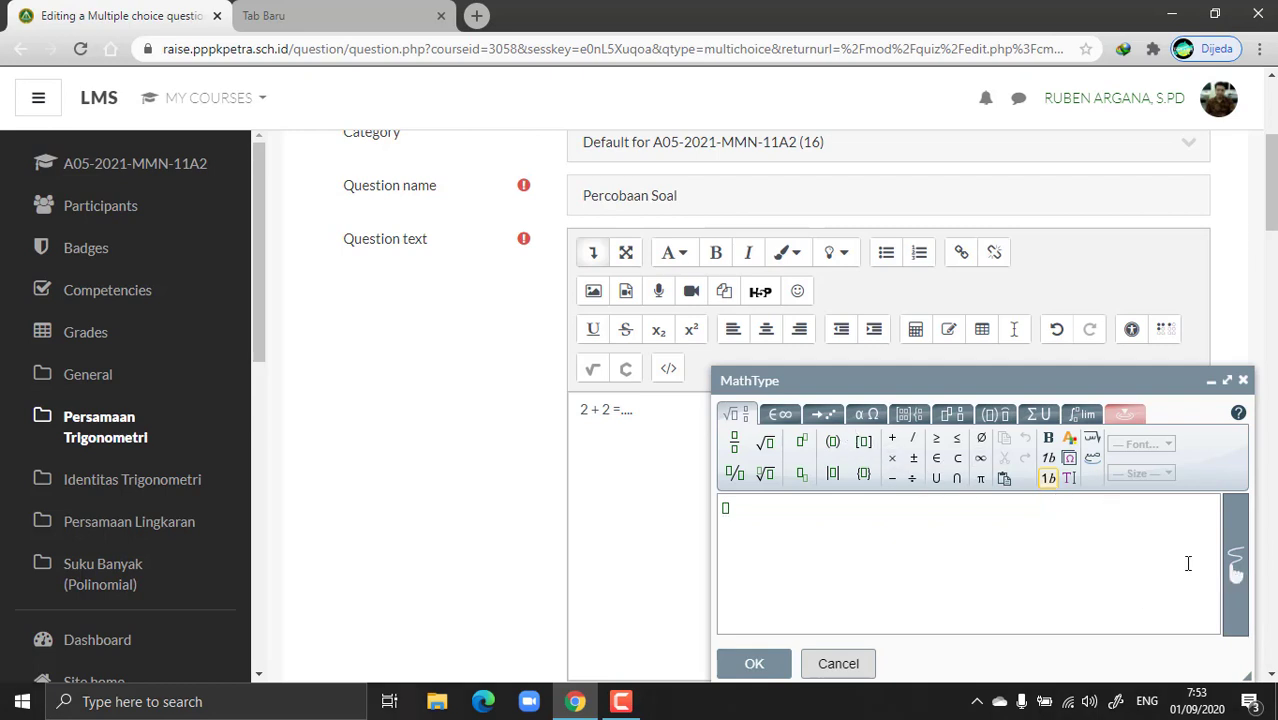
left_click(1240, 575)
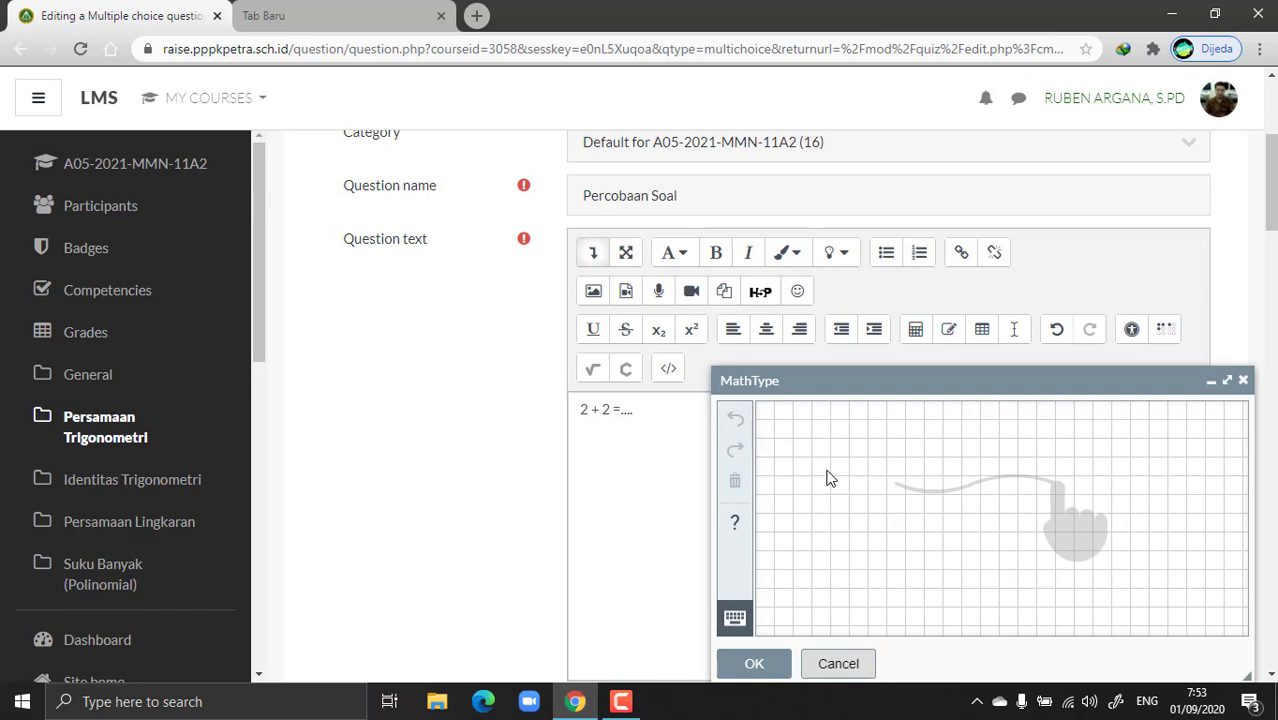
mouse_move(829, 450)
left_mouse_down()
mouse_move(813, 451)
mouse_move(803, 578)
mouse_move(784, 586)
left_mouse_up()
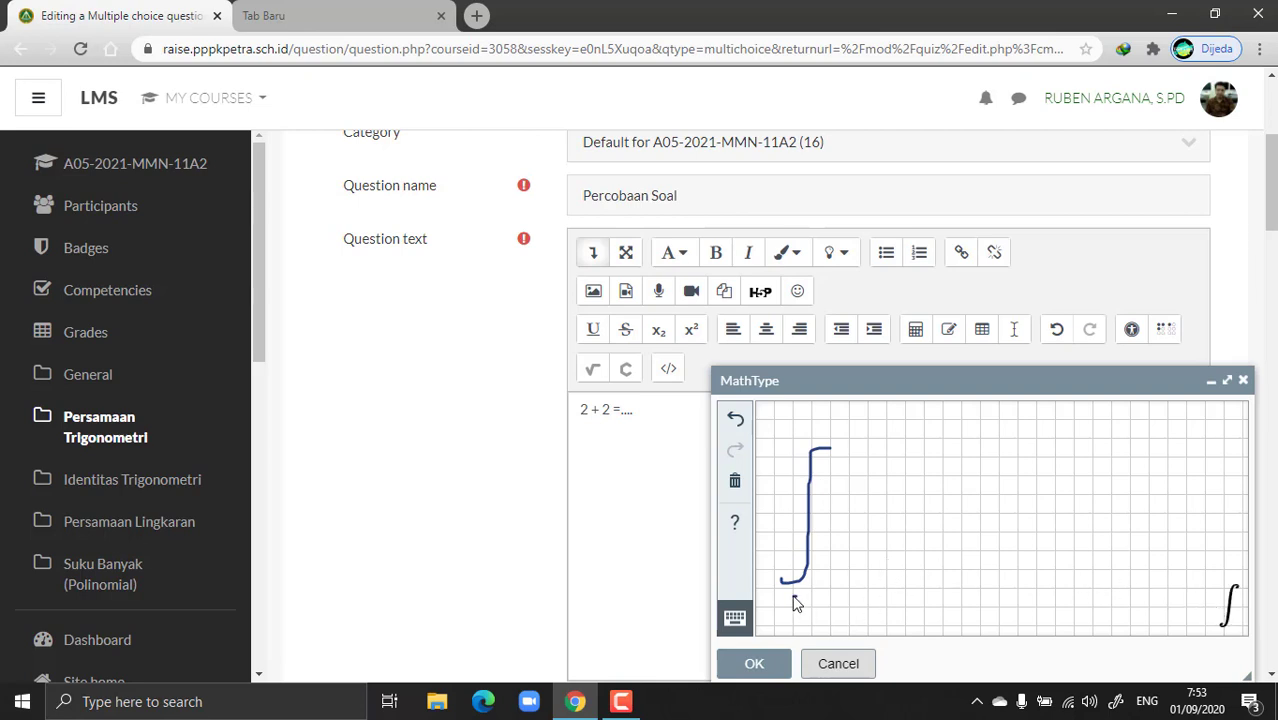
left_click_drag(797, 618, 795, 596)
left_click_drag(814, 424, 830, 440)
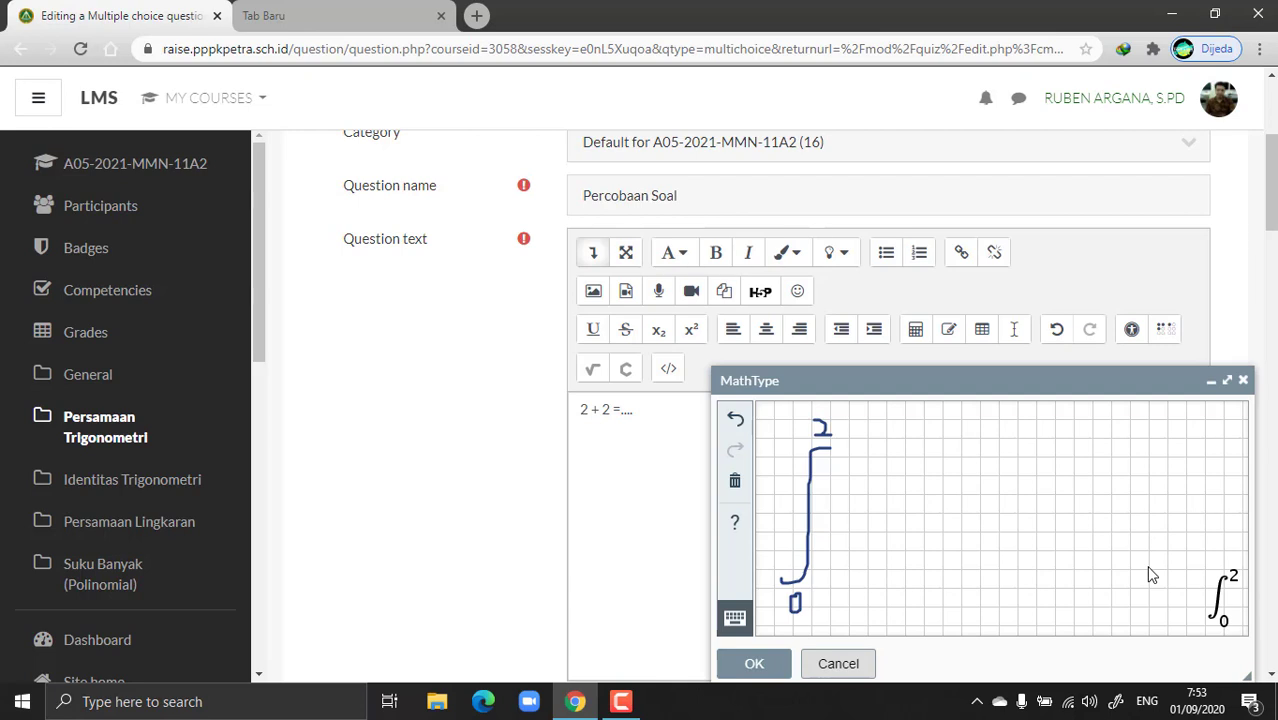
left_click(1243, 380)
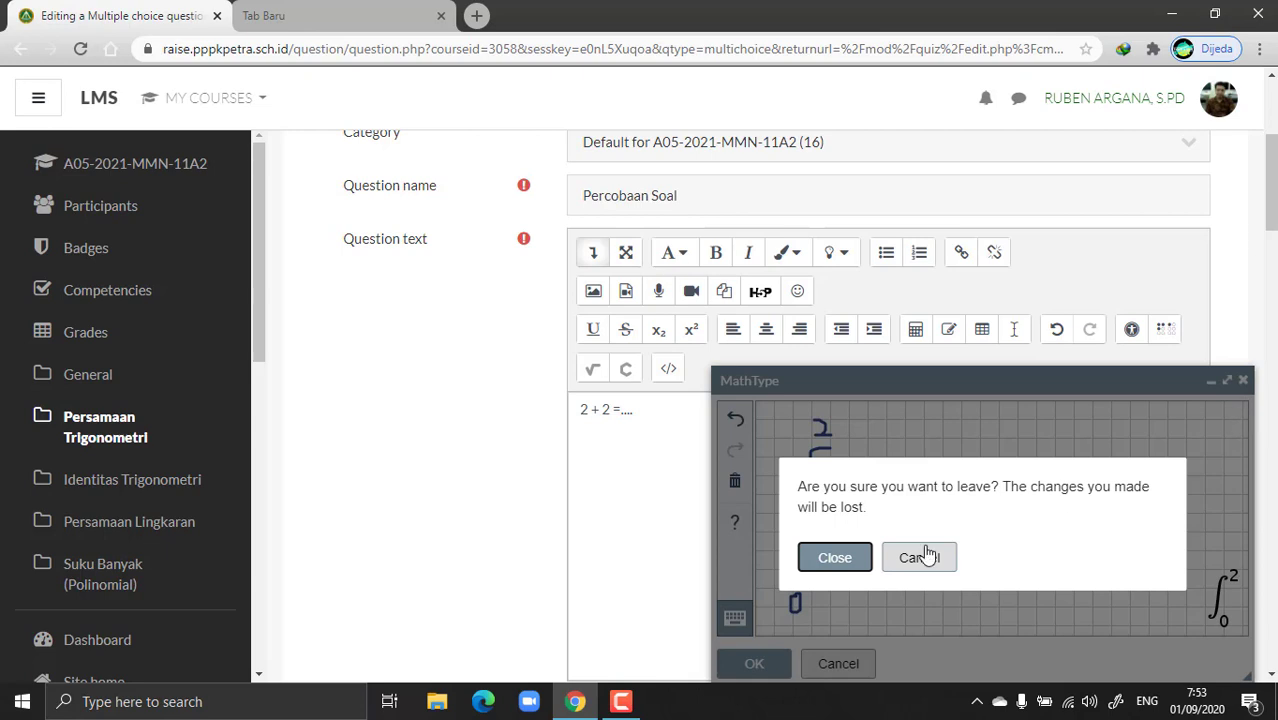
left_click(832, 556)
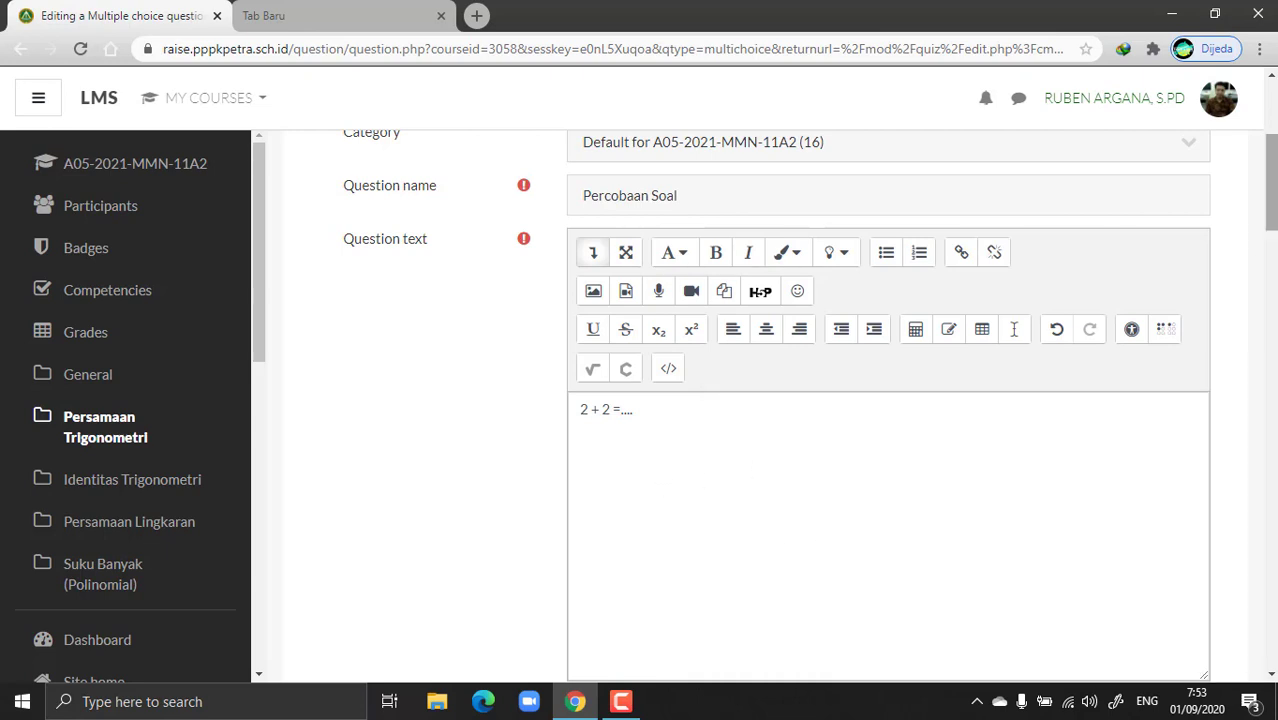
Step: Allow multiple answers for the question and set its choice numbering to A., B., C
scroll(808, 406, "down", 4)
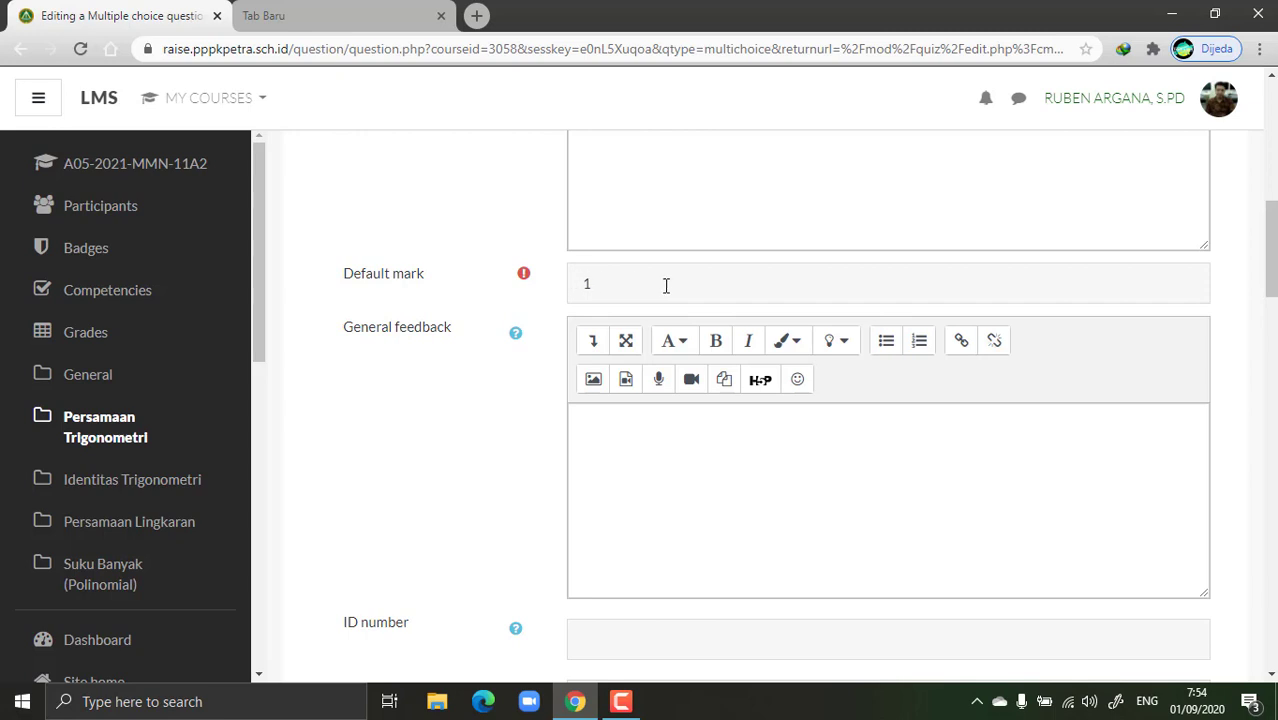
scroll(1270, 255, "down", 1)
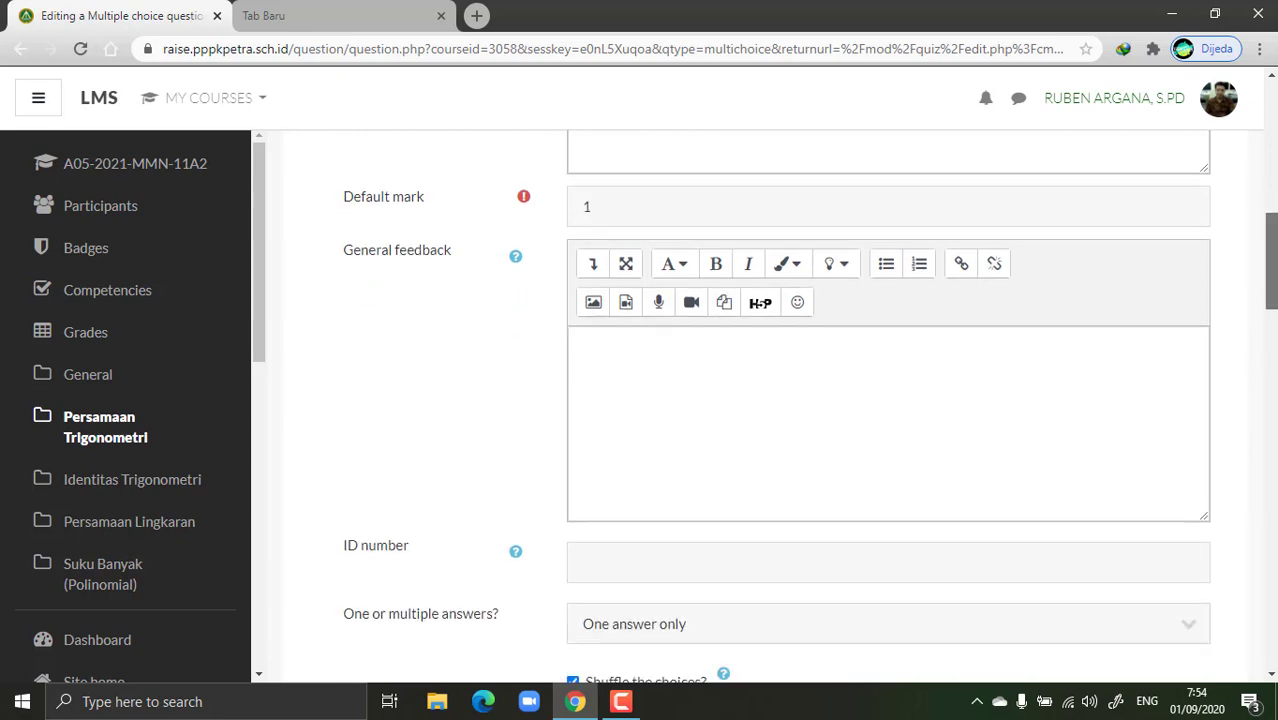
scroll(1012, 240, "down", 1)
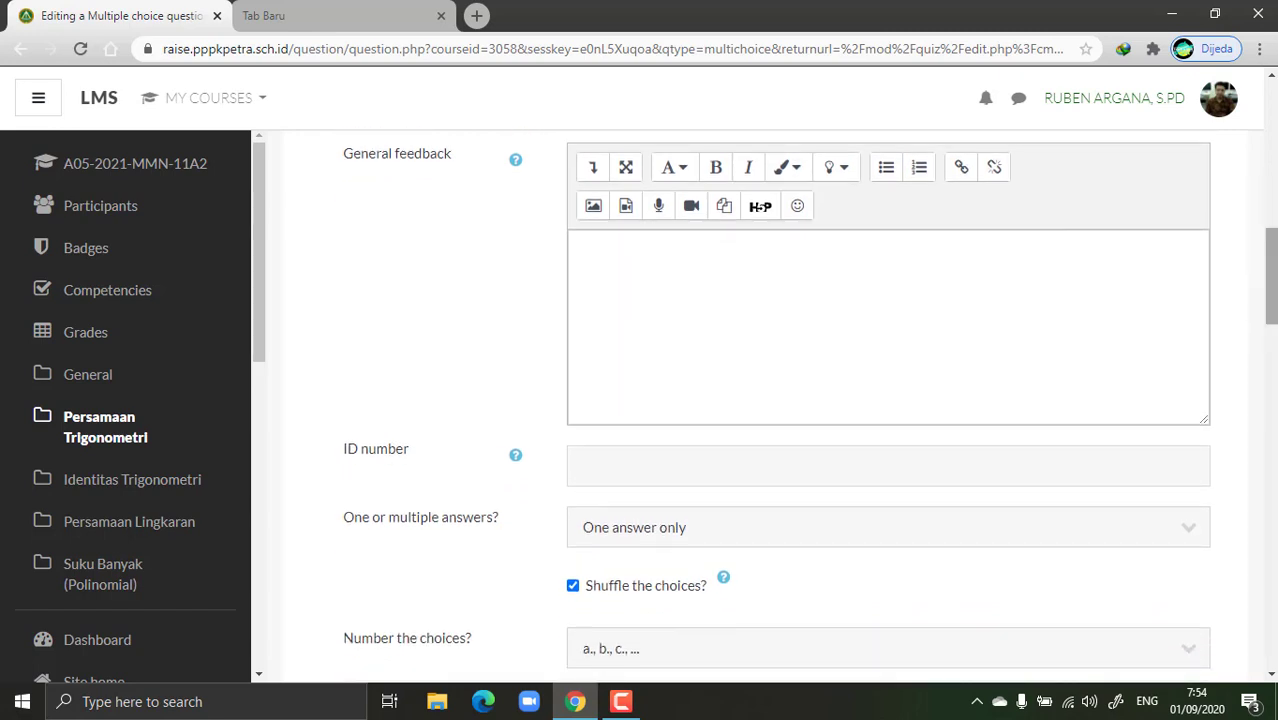
scroll(1270, 295, "down", 1)
scroll(798, 464, "down", 2)
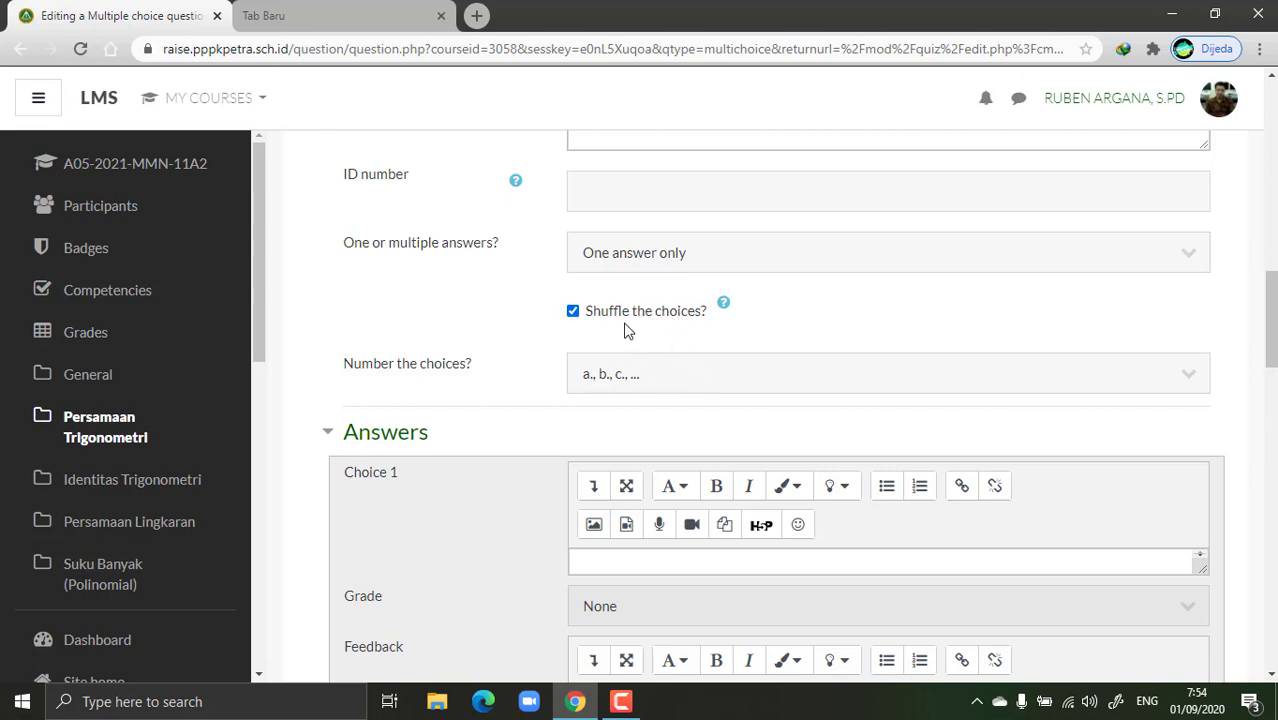
scroll(1270, 320, "up", 1)
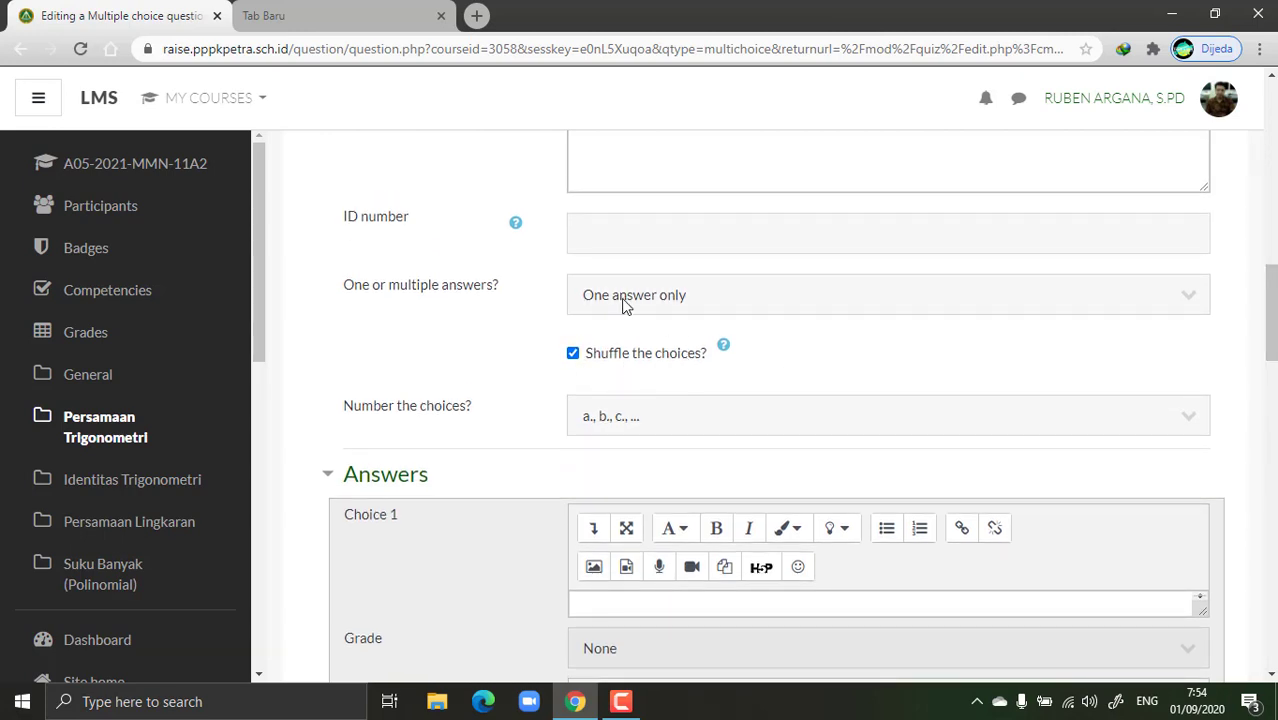
left_click(755, 304)
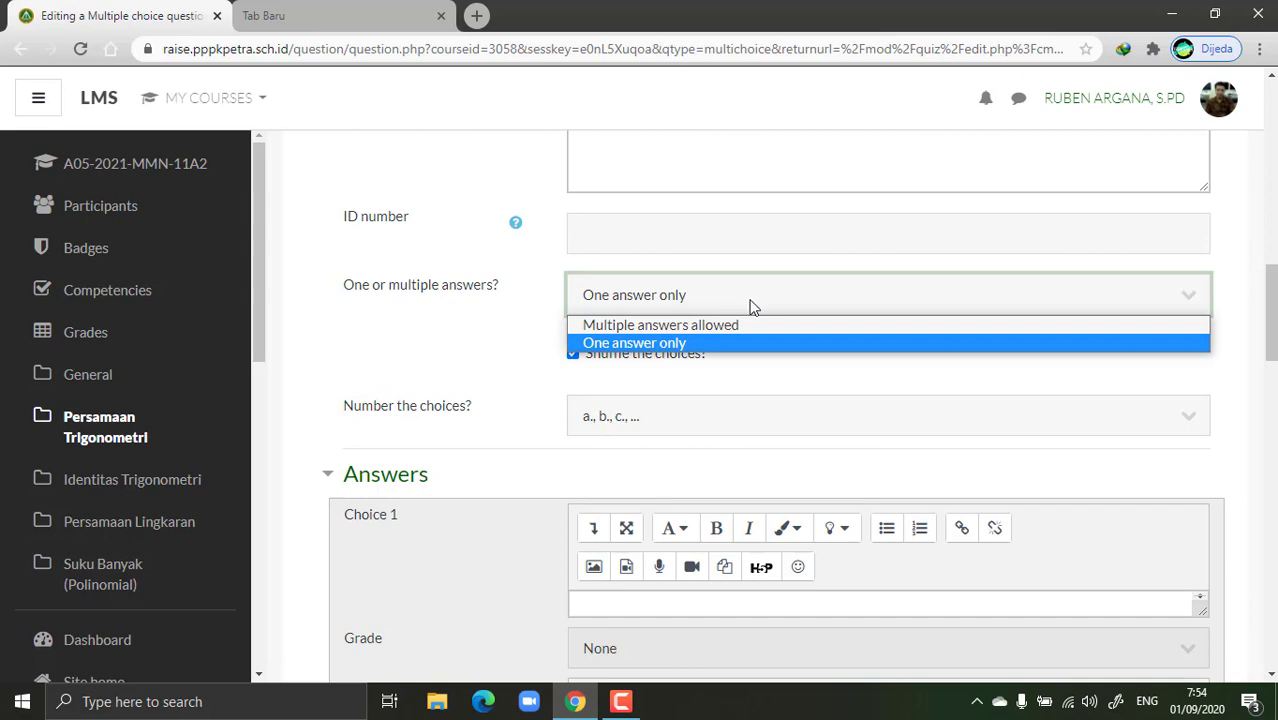
left_click(720, 324)
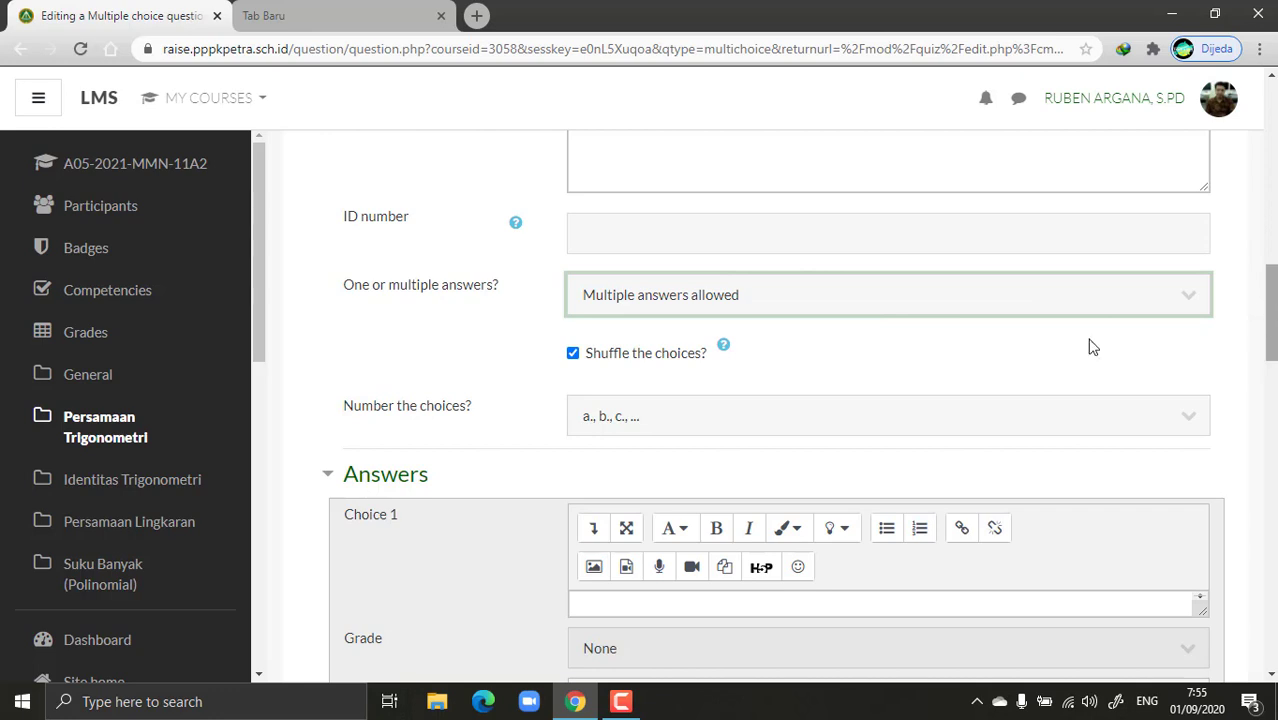
left_click(675, 423)
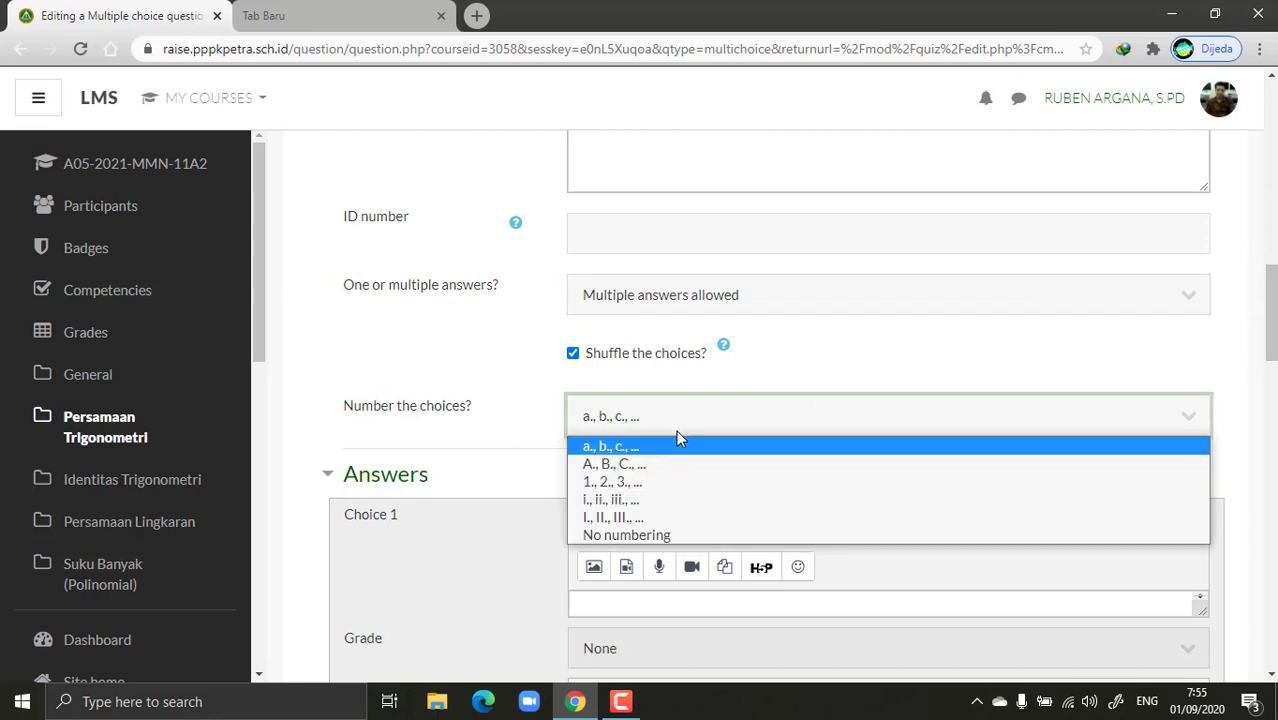
left_click(665, 466)
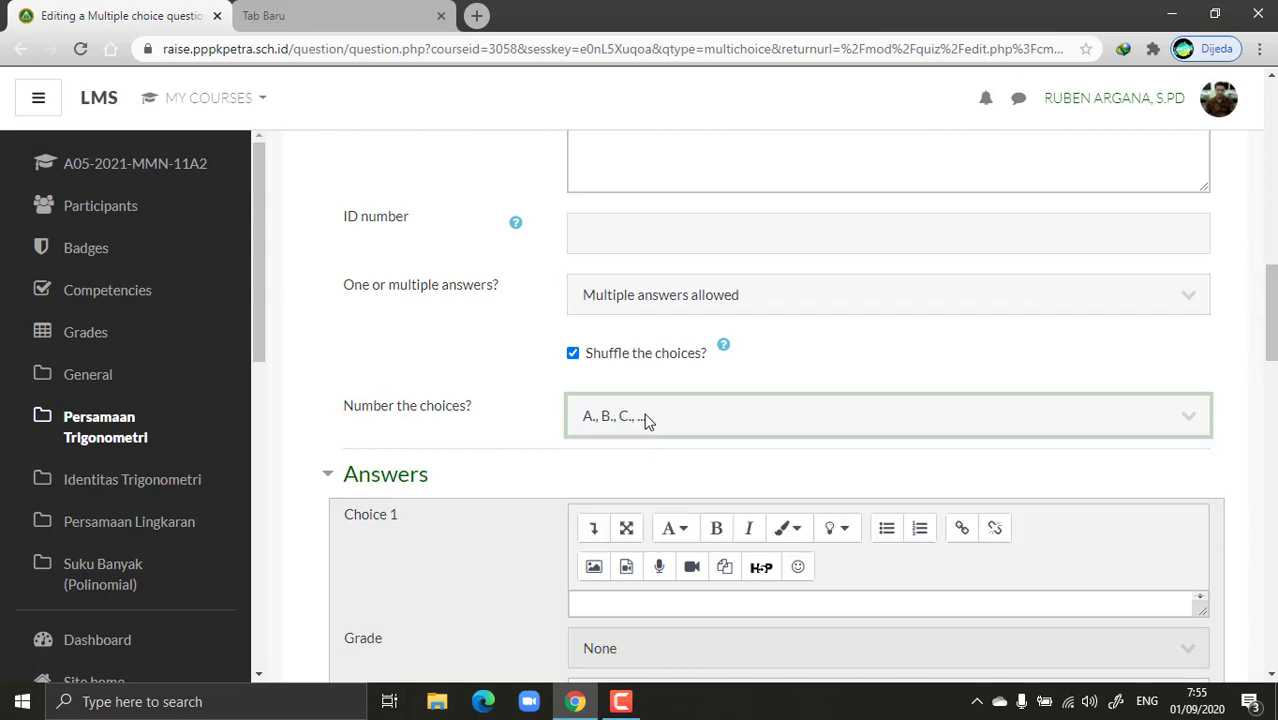
left_click(645, 418)
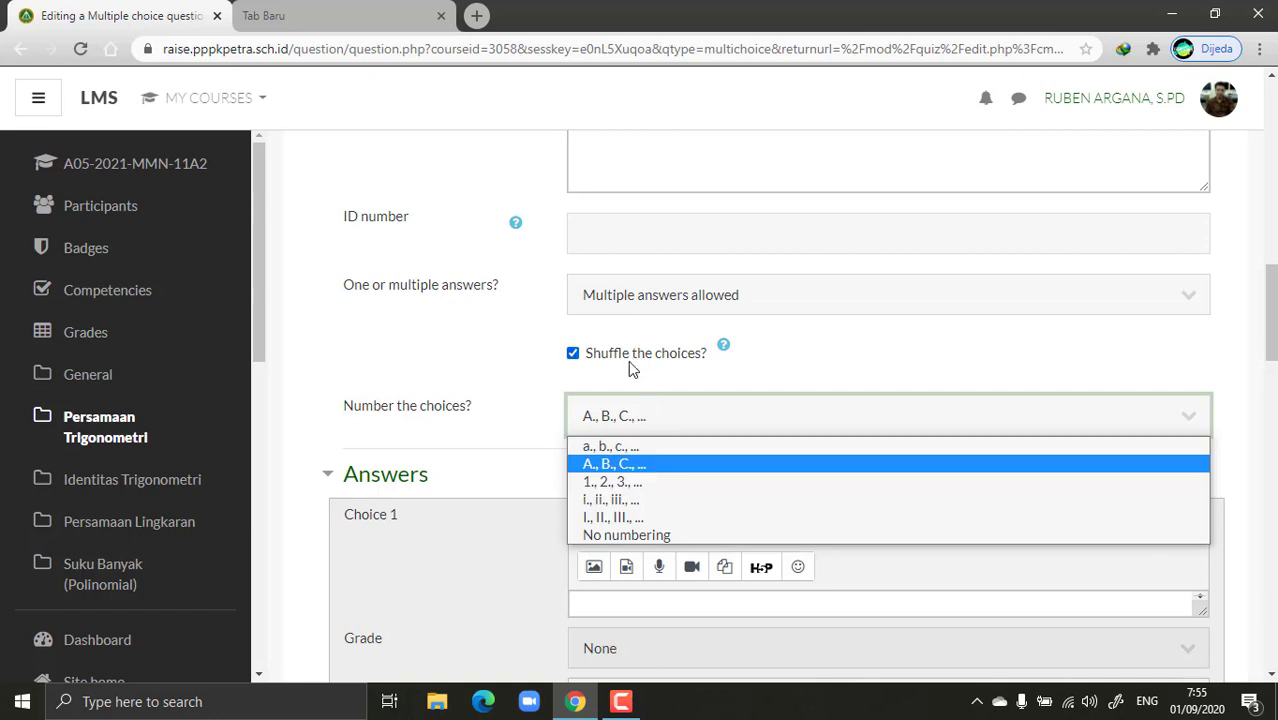
left_click(625, 465)
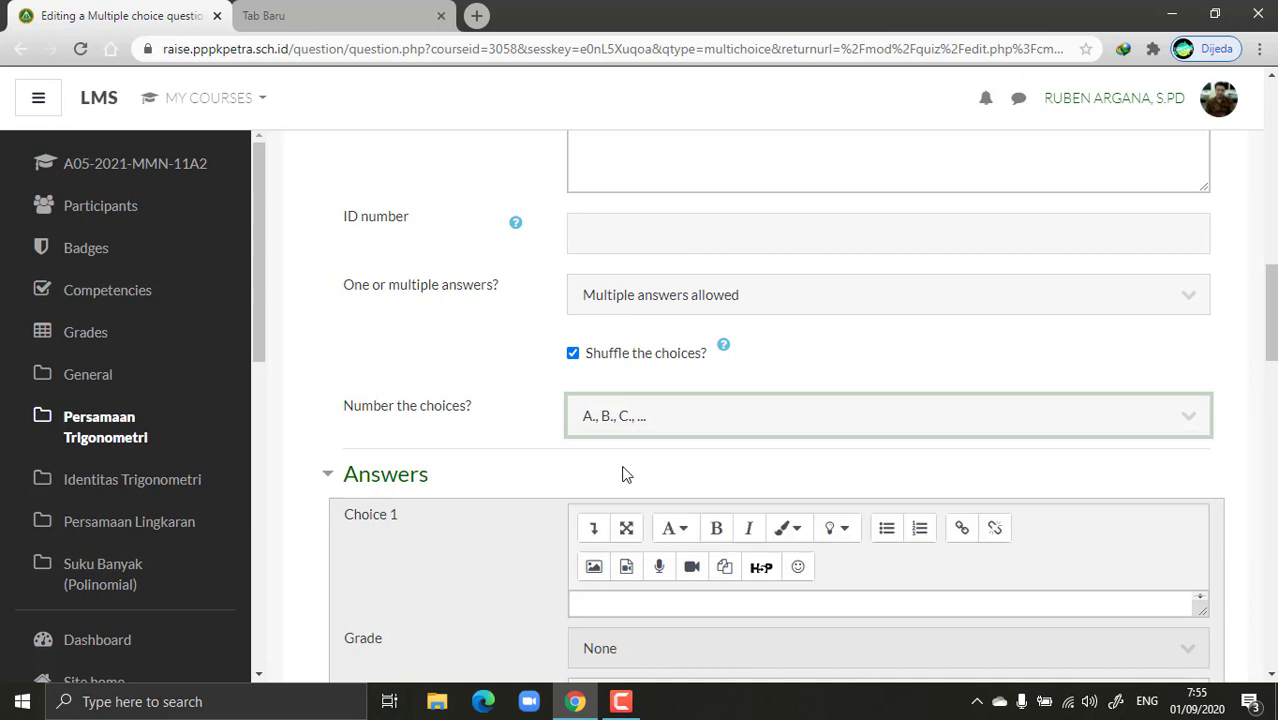
Step: Switch the question to one answer only and back to multiple answers allowed, and number the choices 1., 2., 3
left_click(720, 309)
left_click(673, 343)
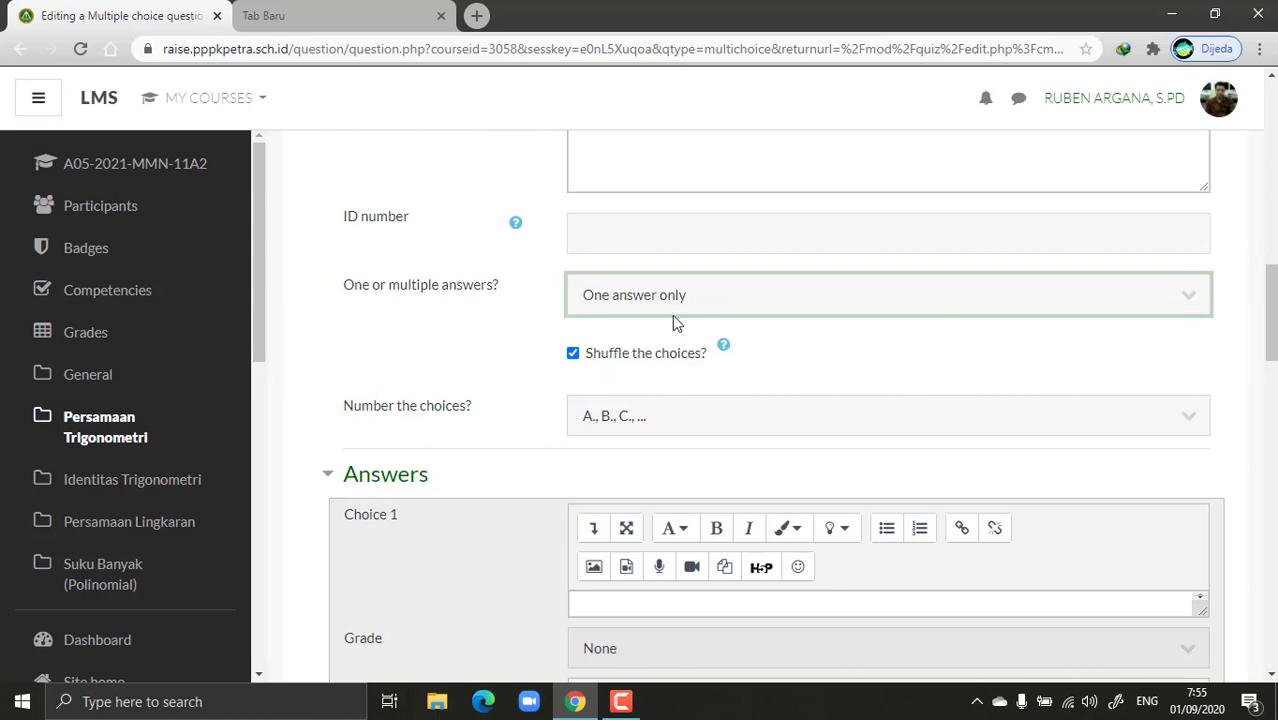
left_click(676, 305)
left_click(676, 324)
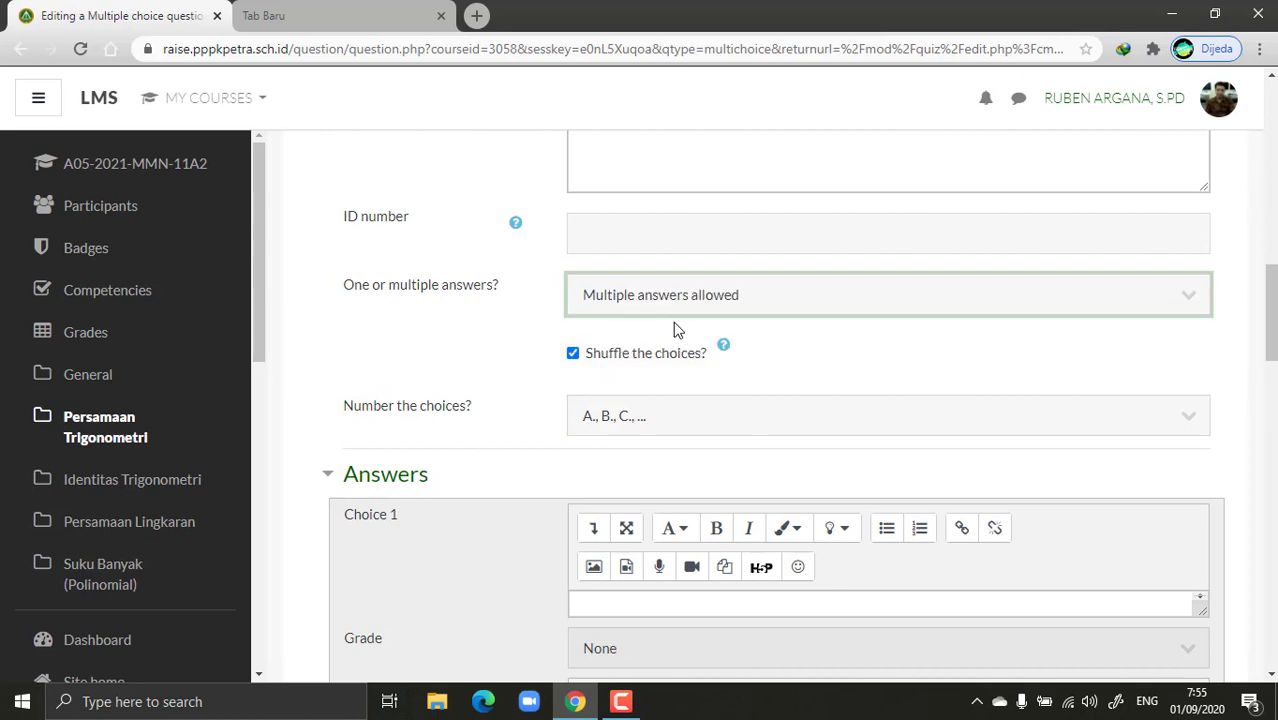
left_click(638, 424)
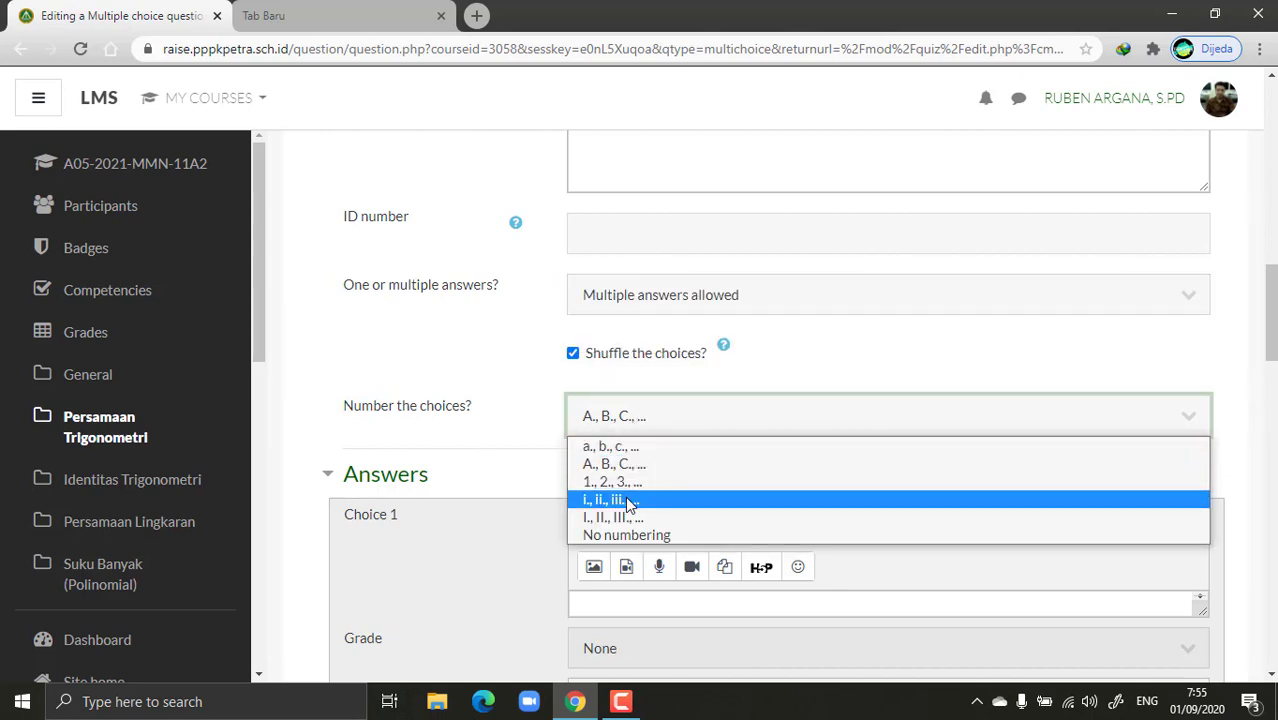
left_click(688, 481)
Step: Enter 4 as the answer text of Choice 1 and 3 as that of Choice 2
scroll(1270, 320, "down", 3)
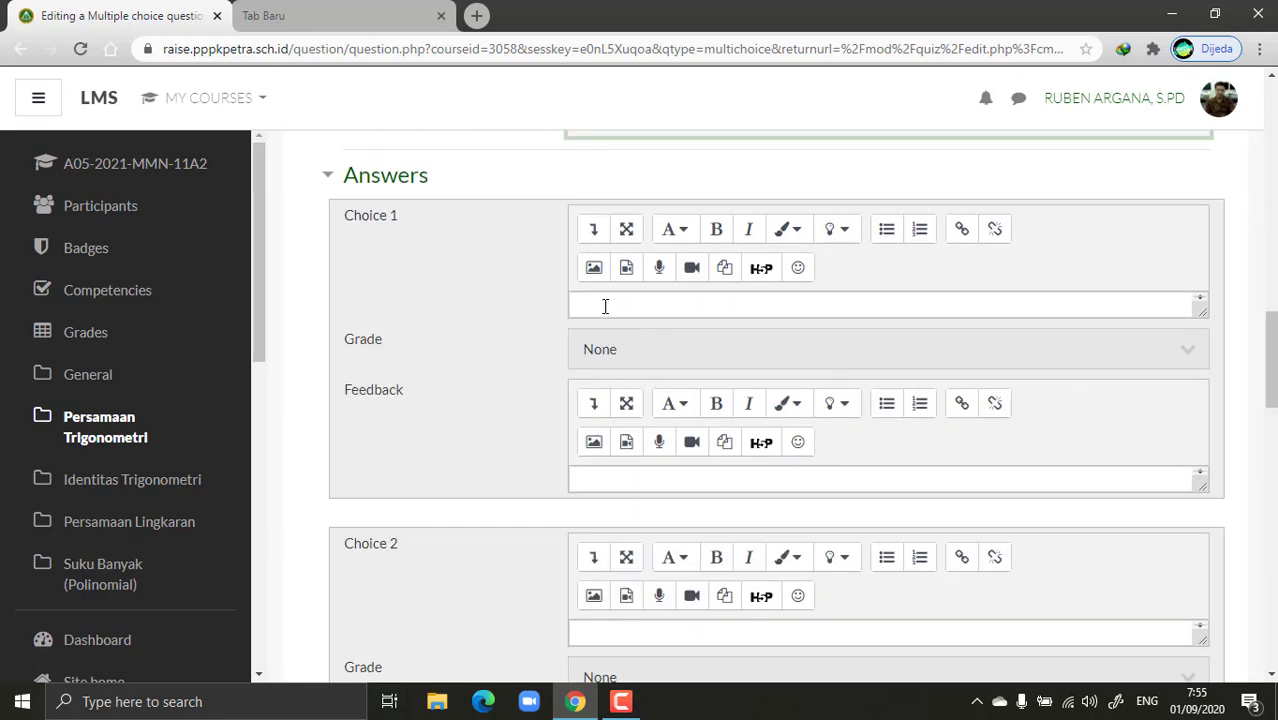
left_click(605, 306)
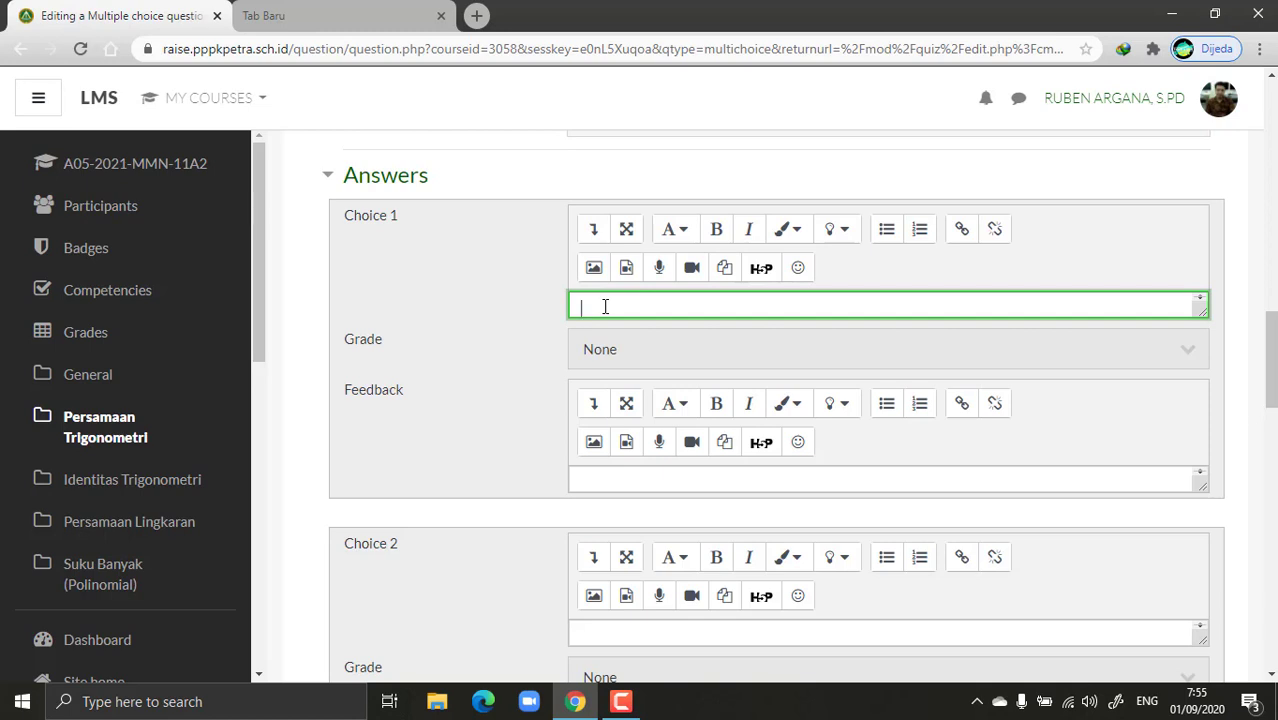
type("4")
left_click(649, 631)
type("3")
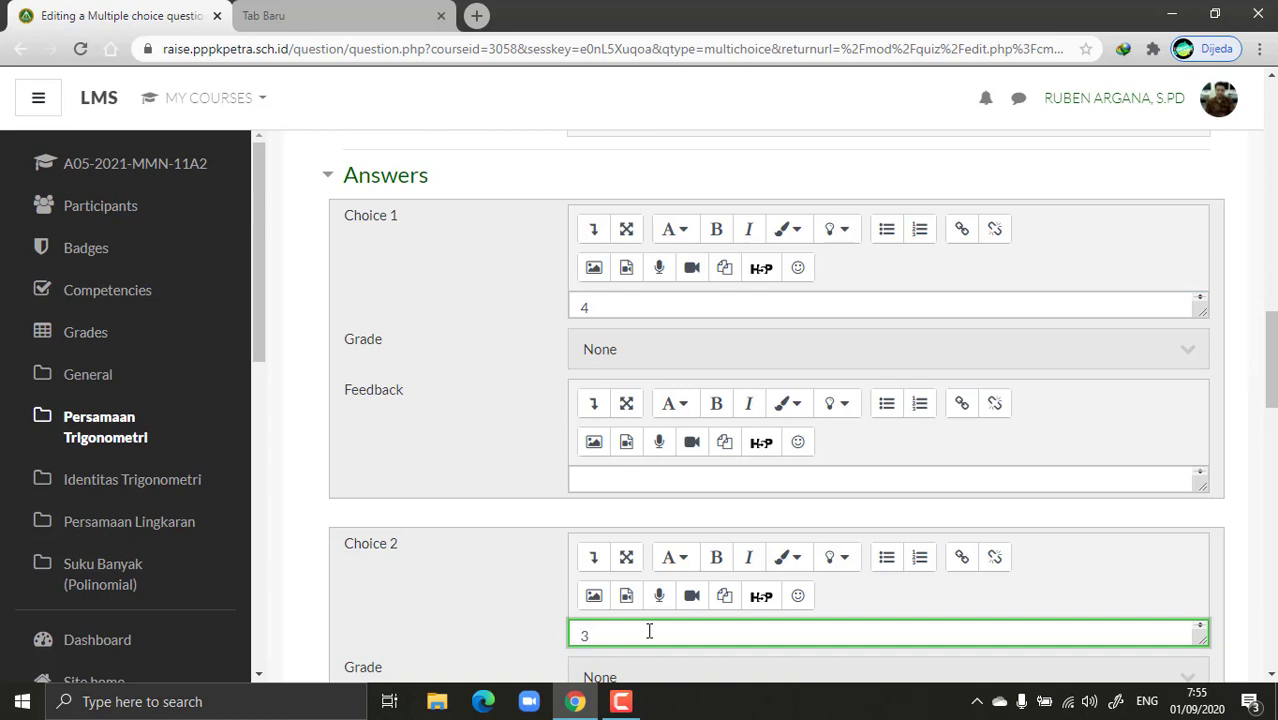
Step: Set the grades of both Choice 1 and Choice 2 to 50%
scroll(1010, 314, "down", 1)
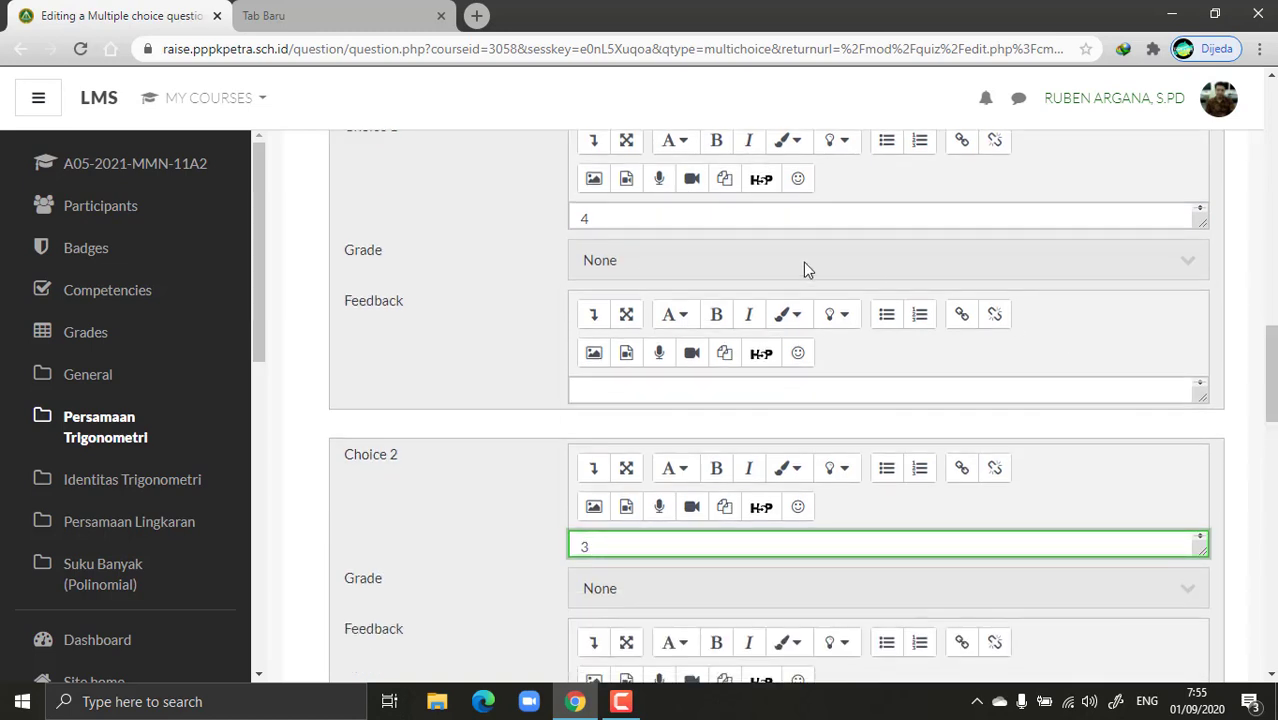
left_click(803, 262)
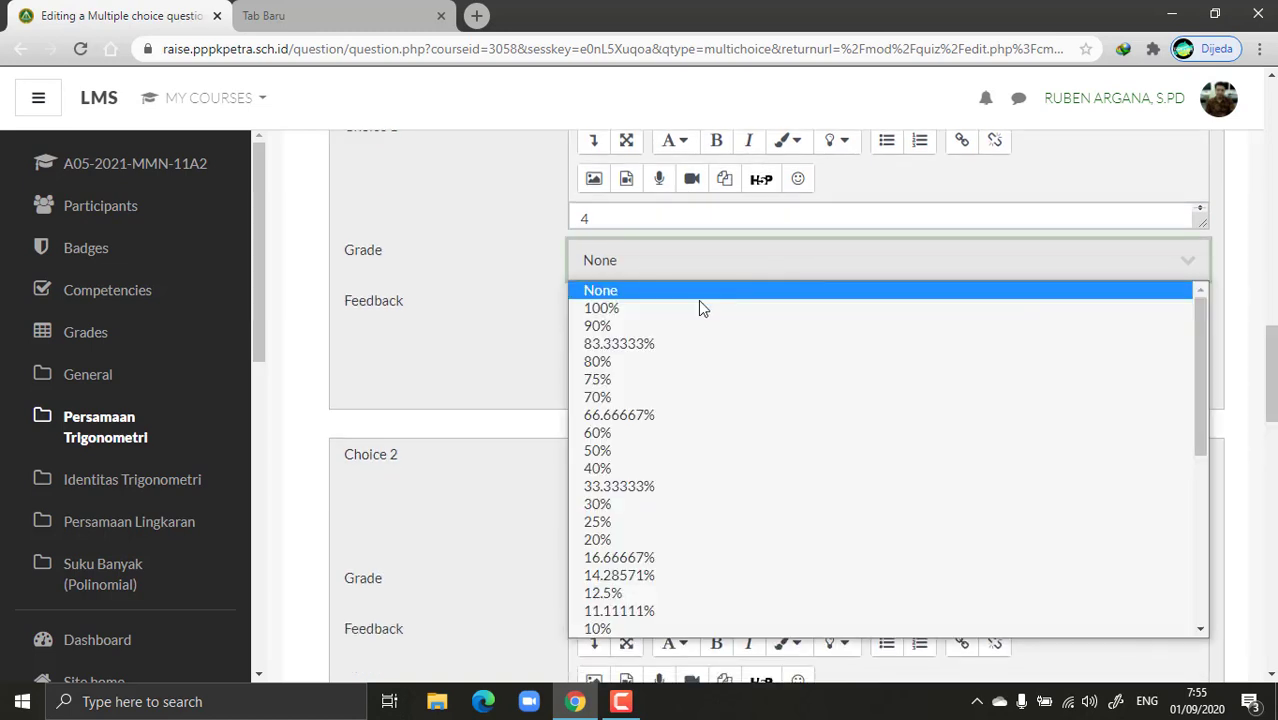
left_click(642, 456)
left_click(638, 592)
right_click(638, 592)
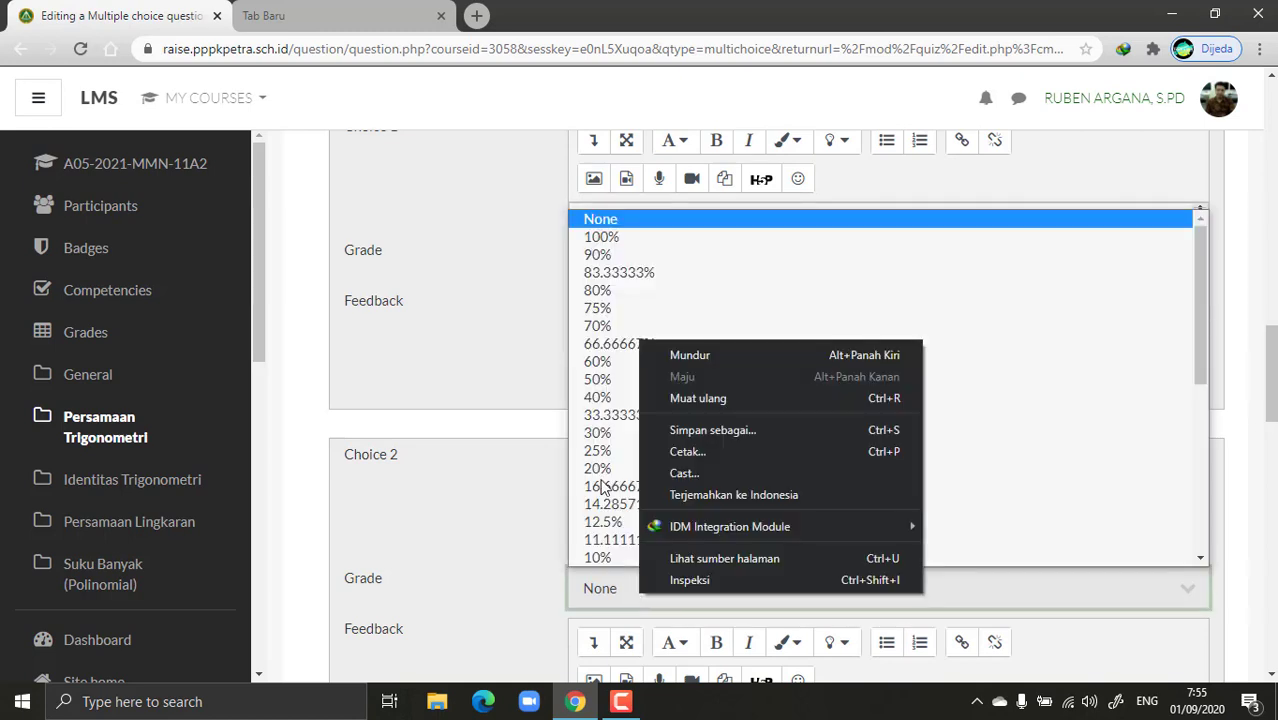
left_click(604, 388)
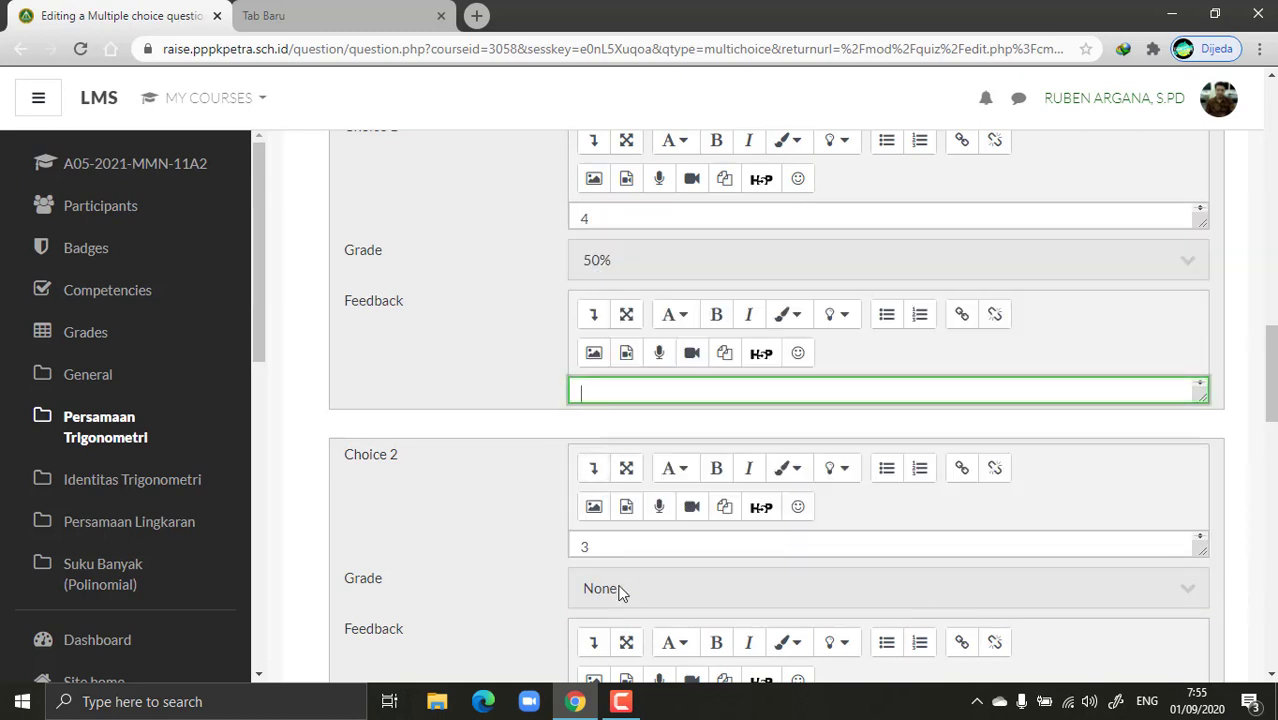
left_click(618, 592)
left_click(612, 382)
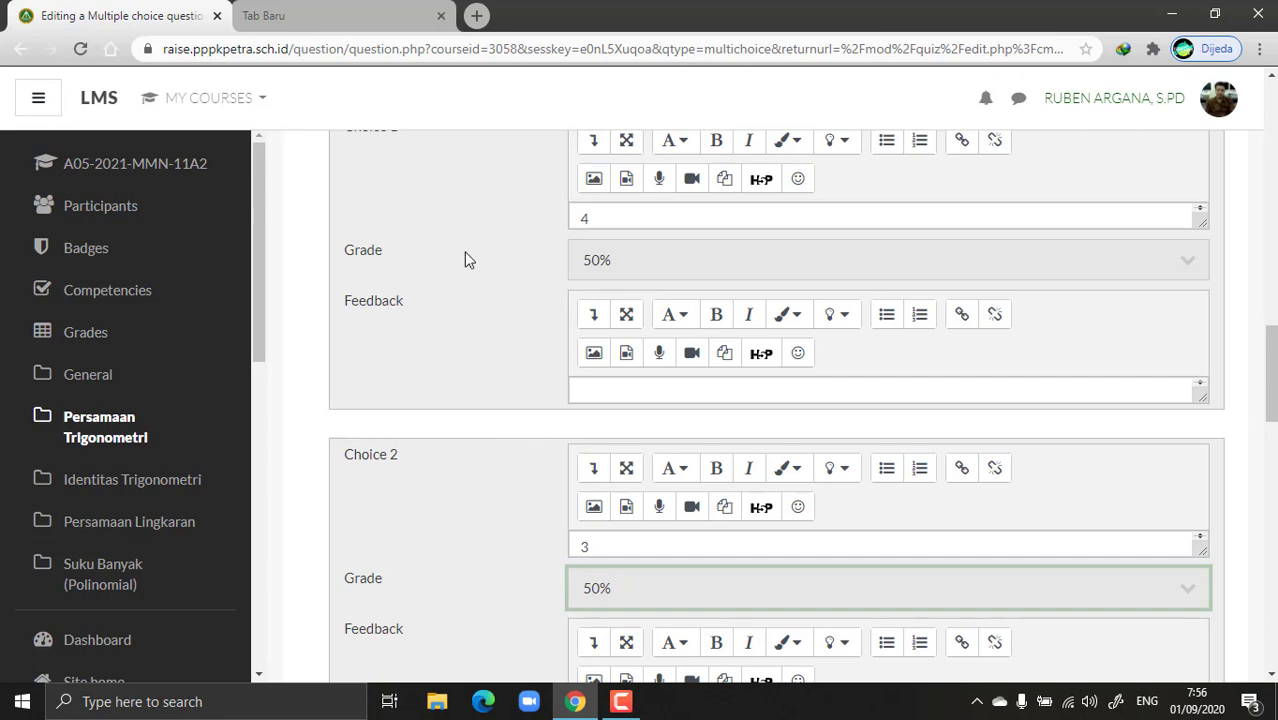
Step: Set the grades of both Choice 1 and Choice 2 to 100%
left_click(683, 262)
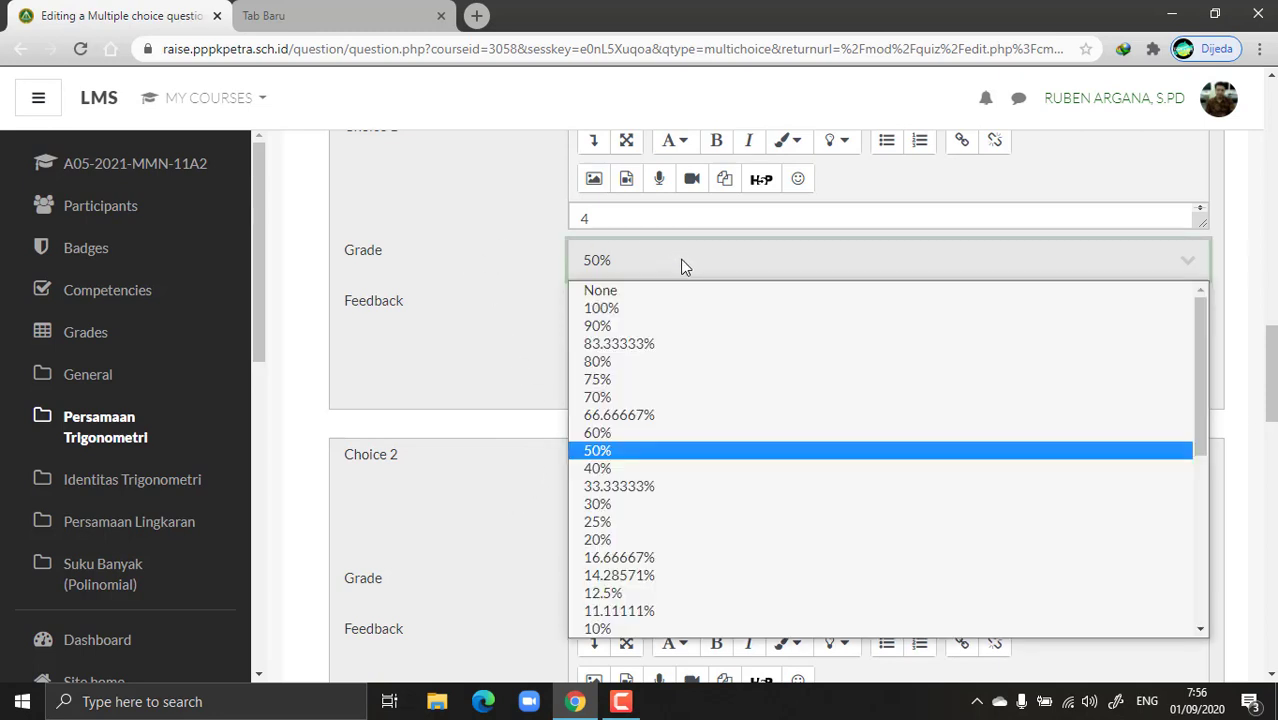
left_click(680, 316)
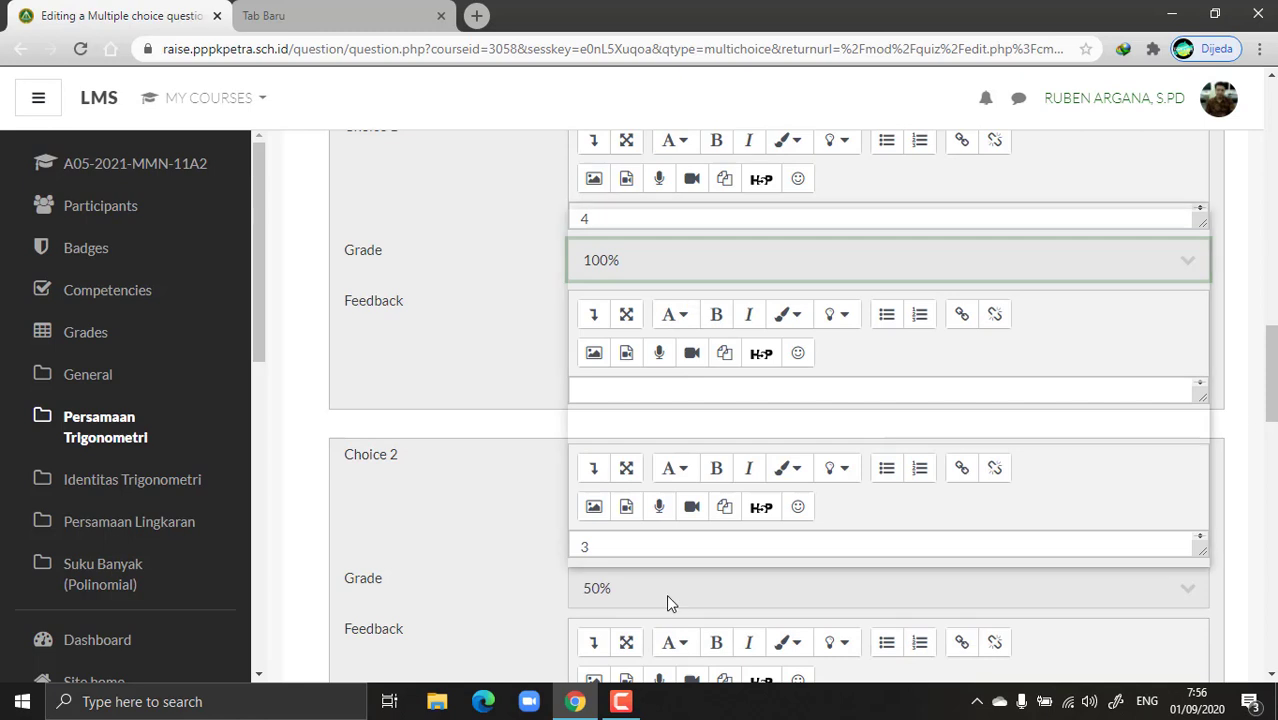
left_click(666, 594)
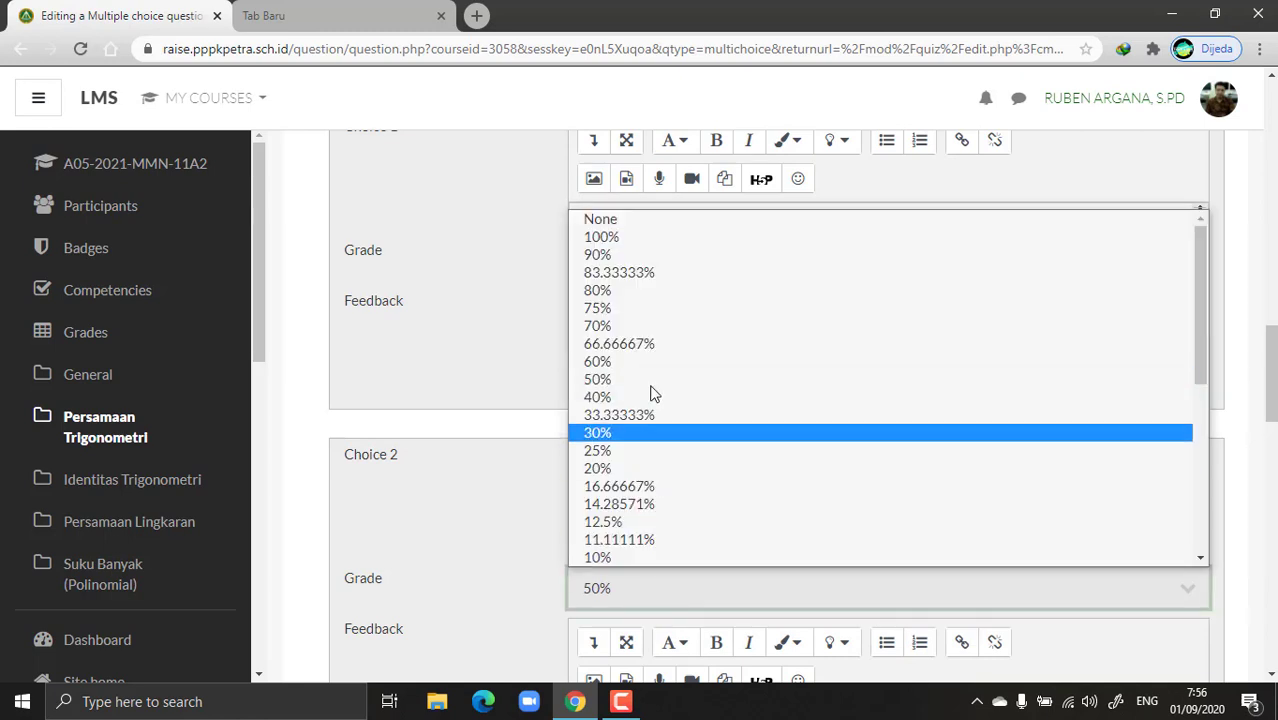
left_click(636, 240)
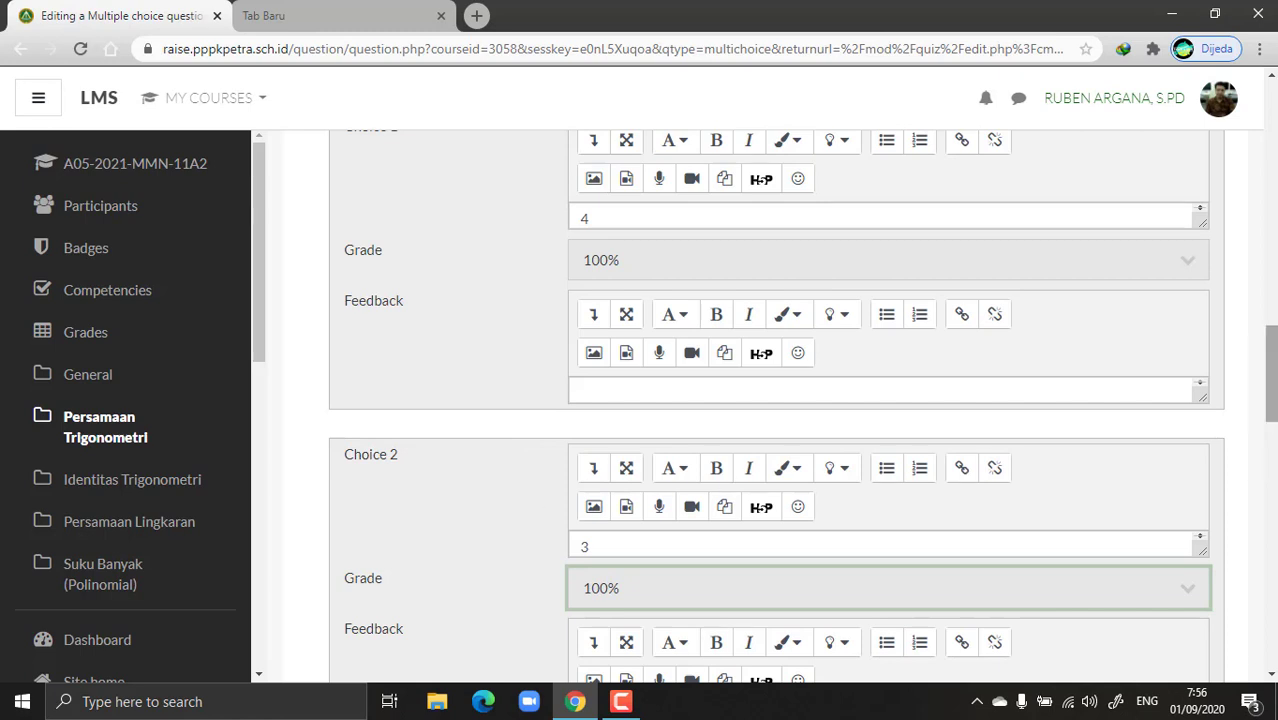
Step: Restrict the question to one answer only and number the choices A., B., C
scroll(1271, 370, "up", 2)
scroll(1268, 340, "up", 3)
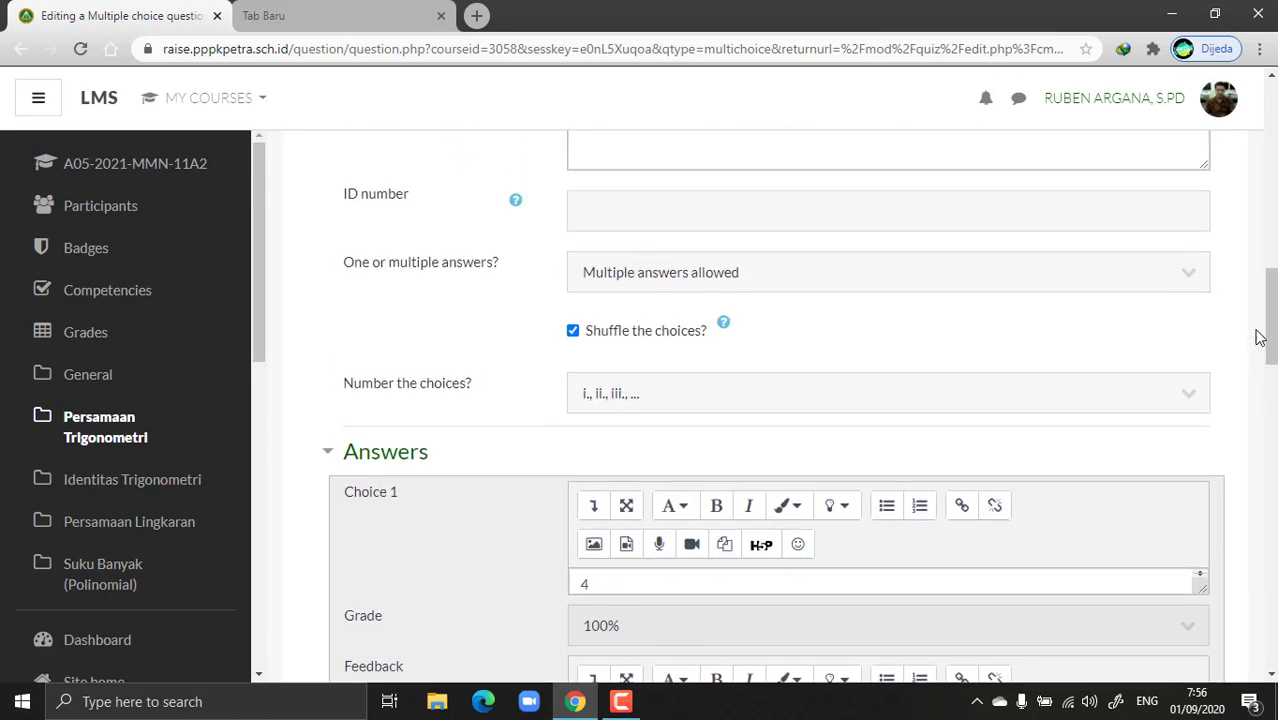
left_click(1050, 272)
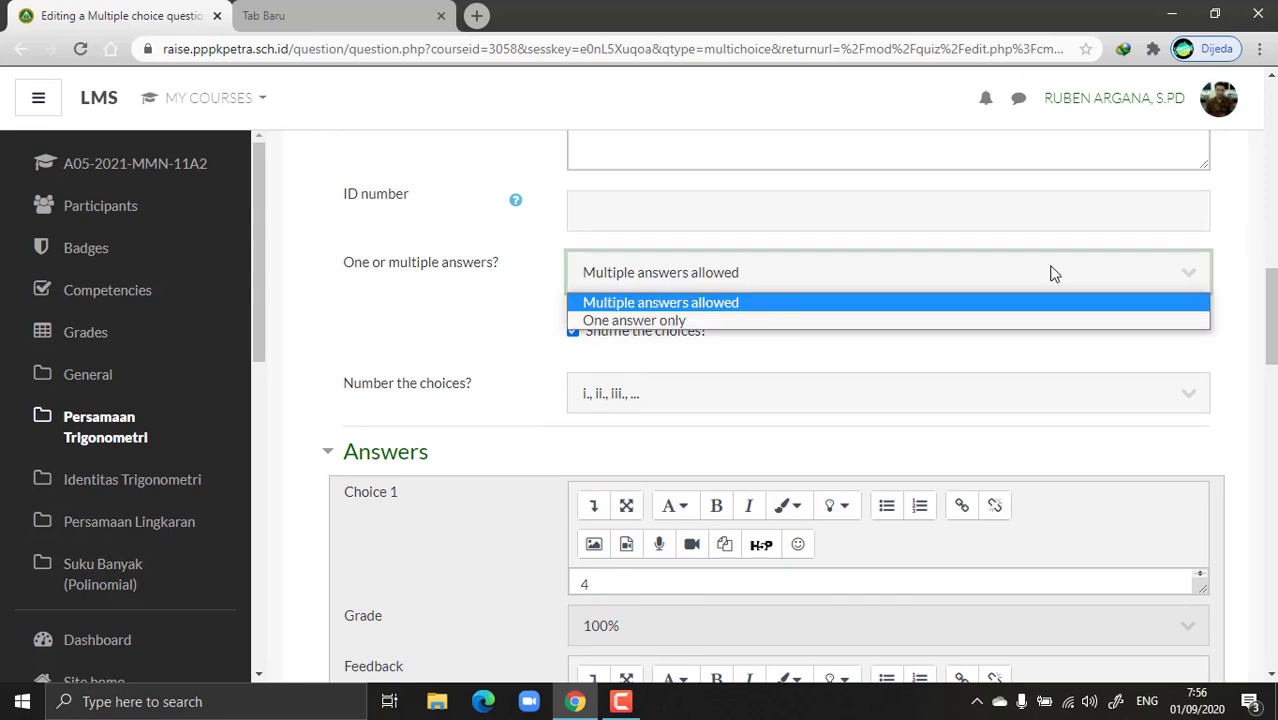
left_click(835, 322)
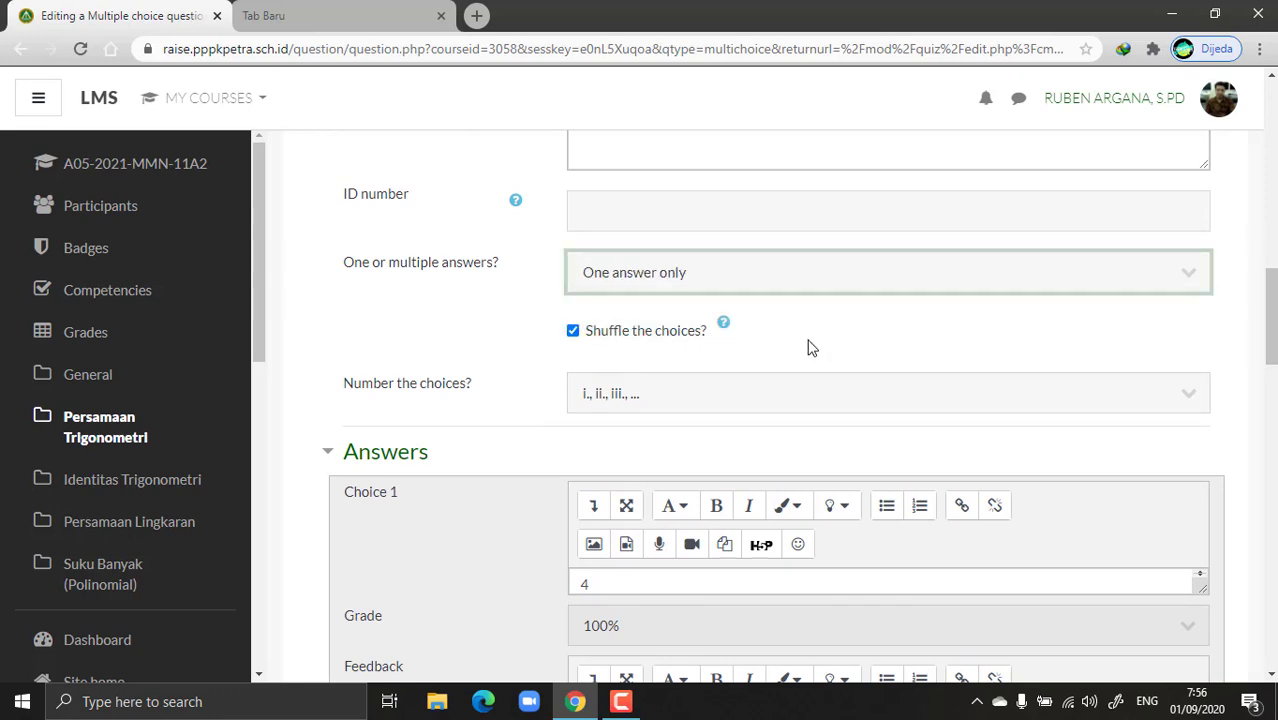
left_click(765, 398)
left_click(673, 447)
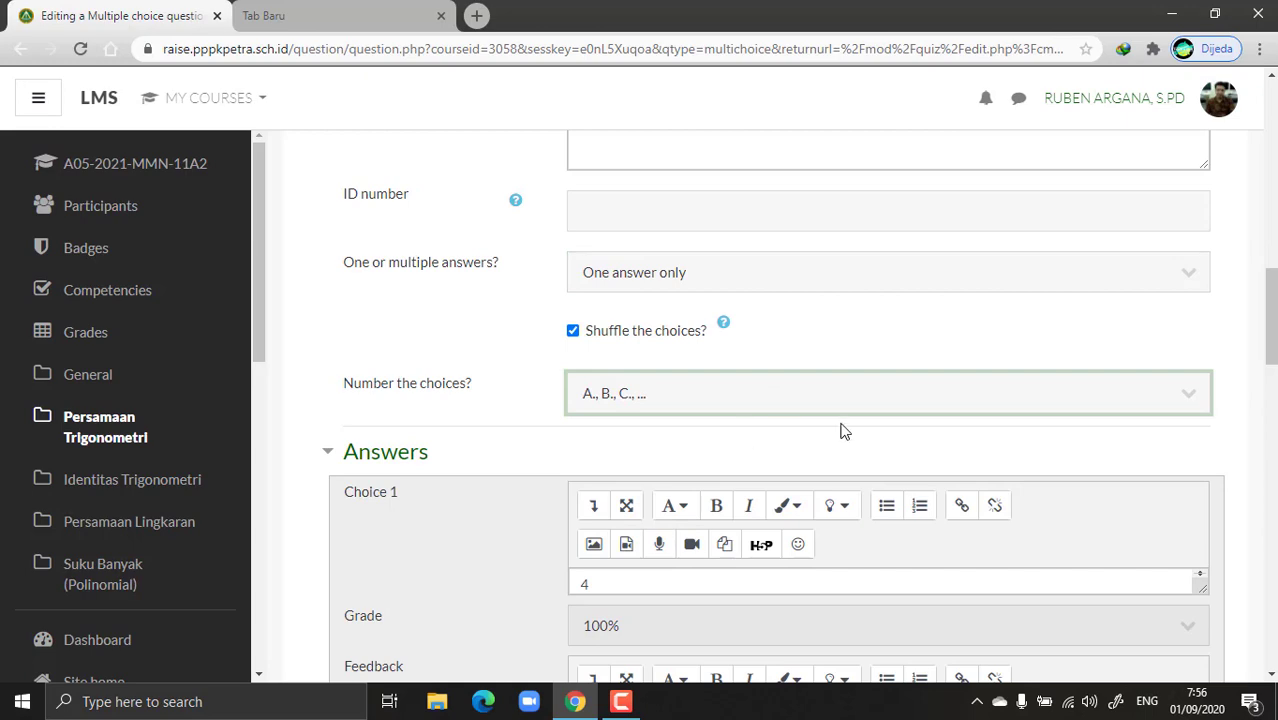
Step: Examine the additional editor tools available for the answer texts of Choice 1 and Choice 2, and hide them again
scroll(1270, 320, "down", 3)
scroll(1258, 222, "up", 6)
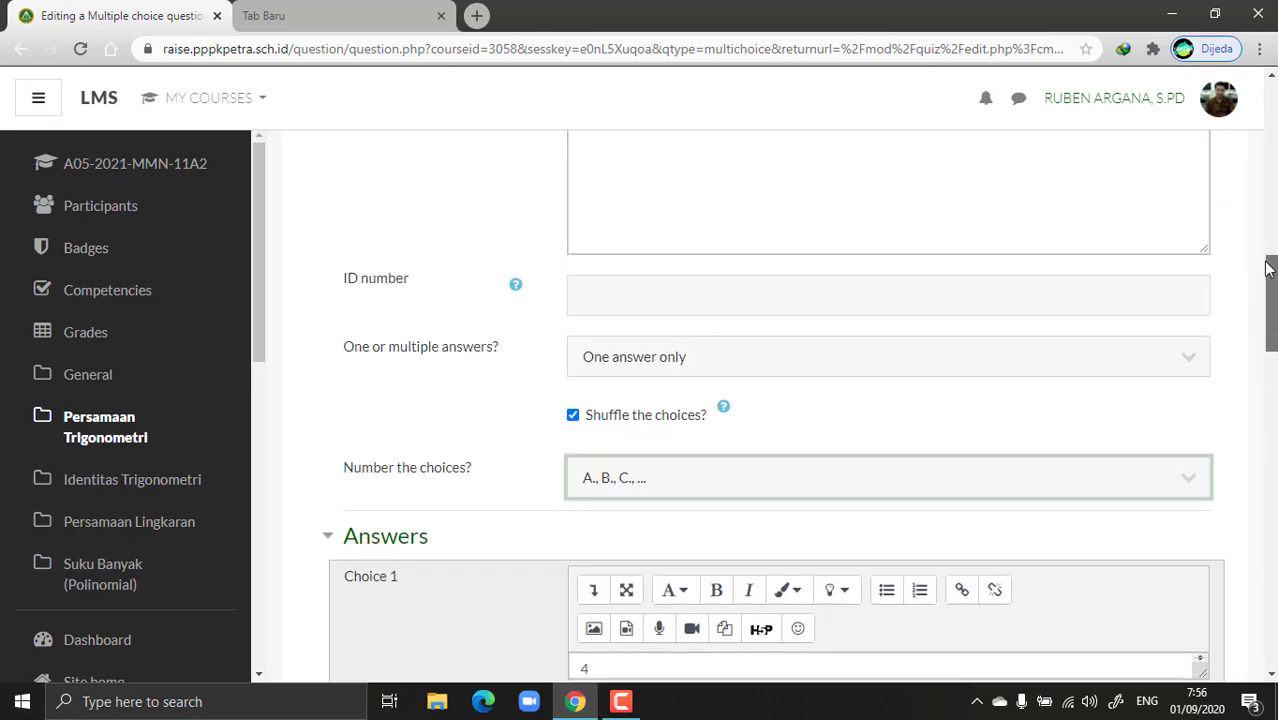
scroll(1250, 250, "down", 9)
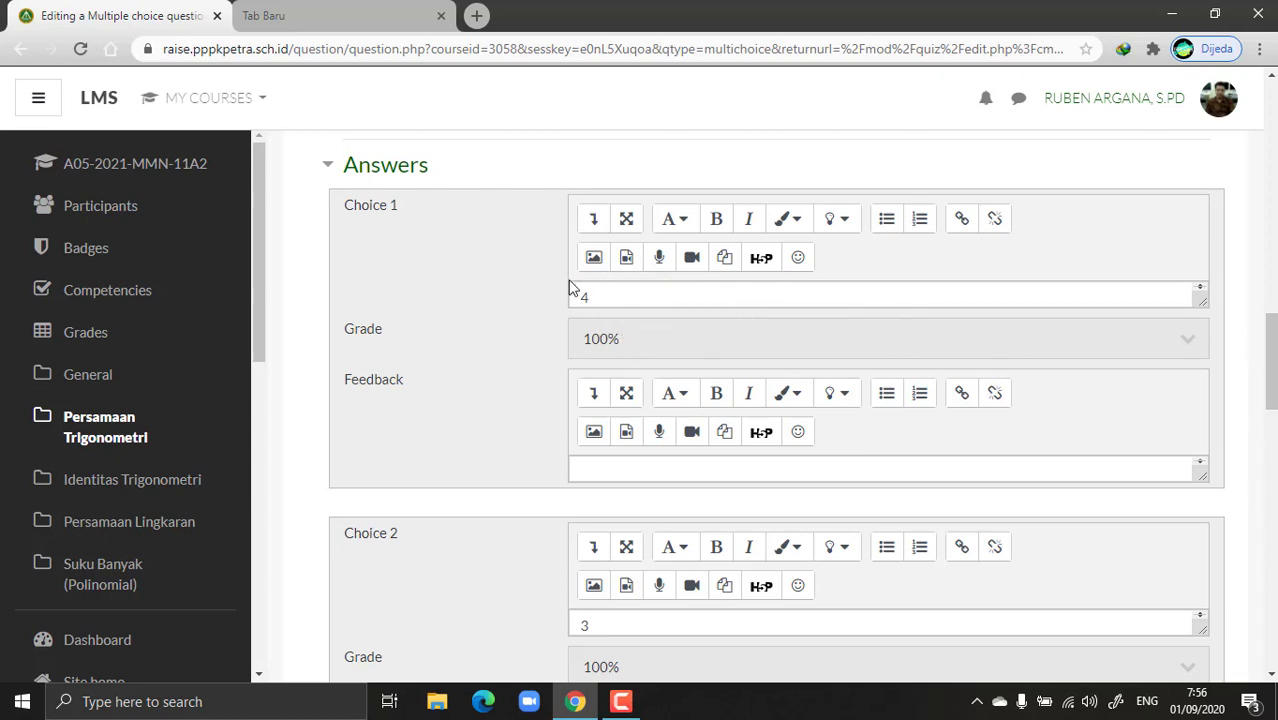
scroll(1270, 360, "down", 1)
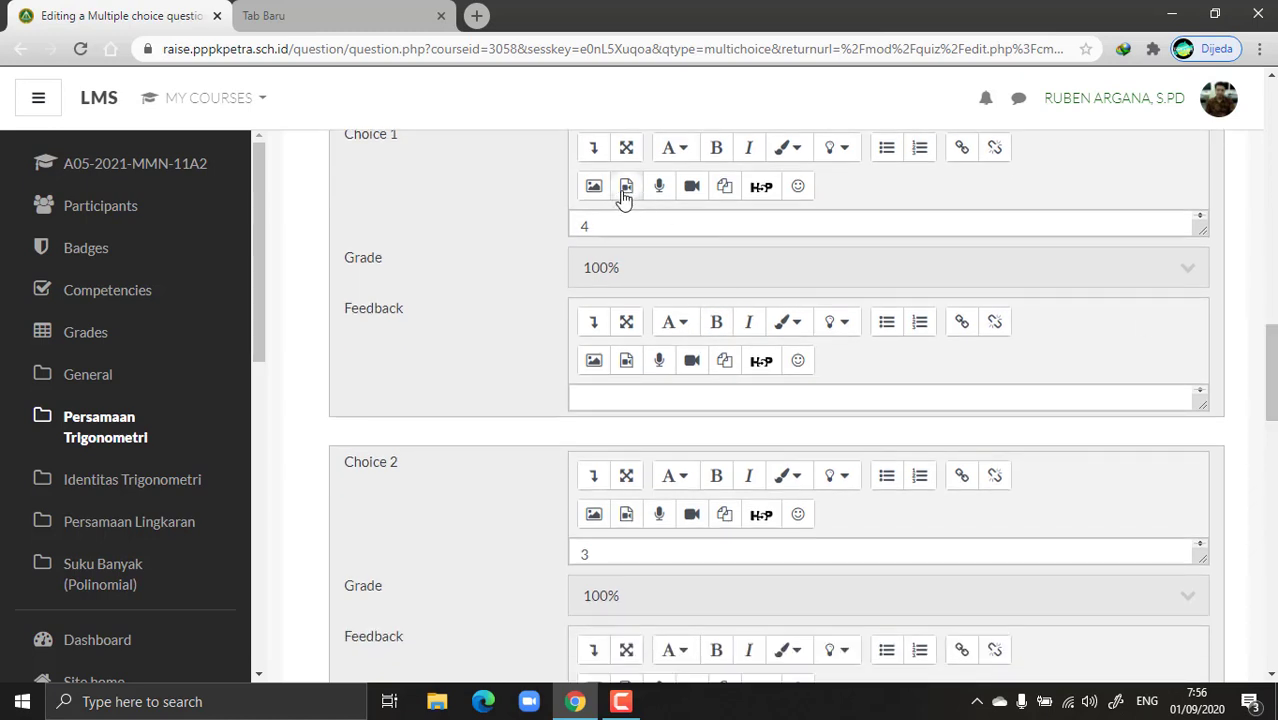
left_click(593, 147)
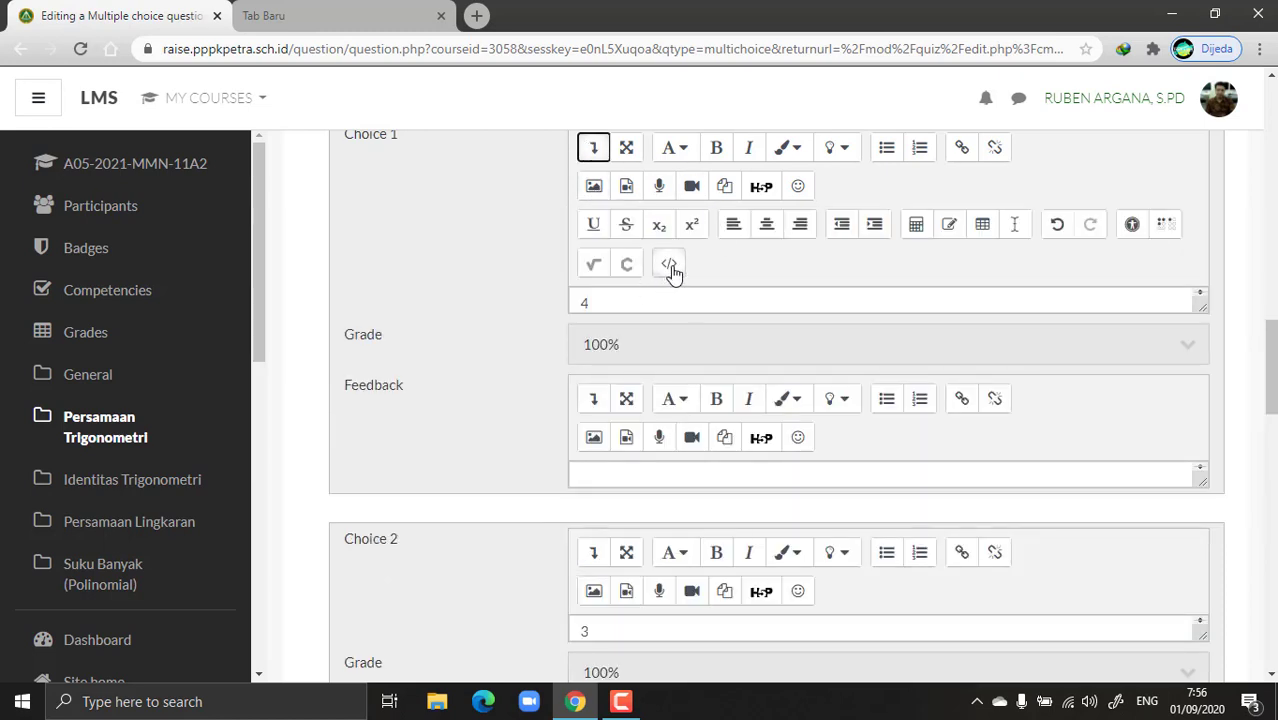
left_click(594, 151)
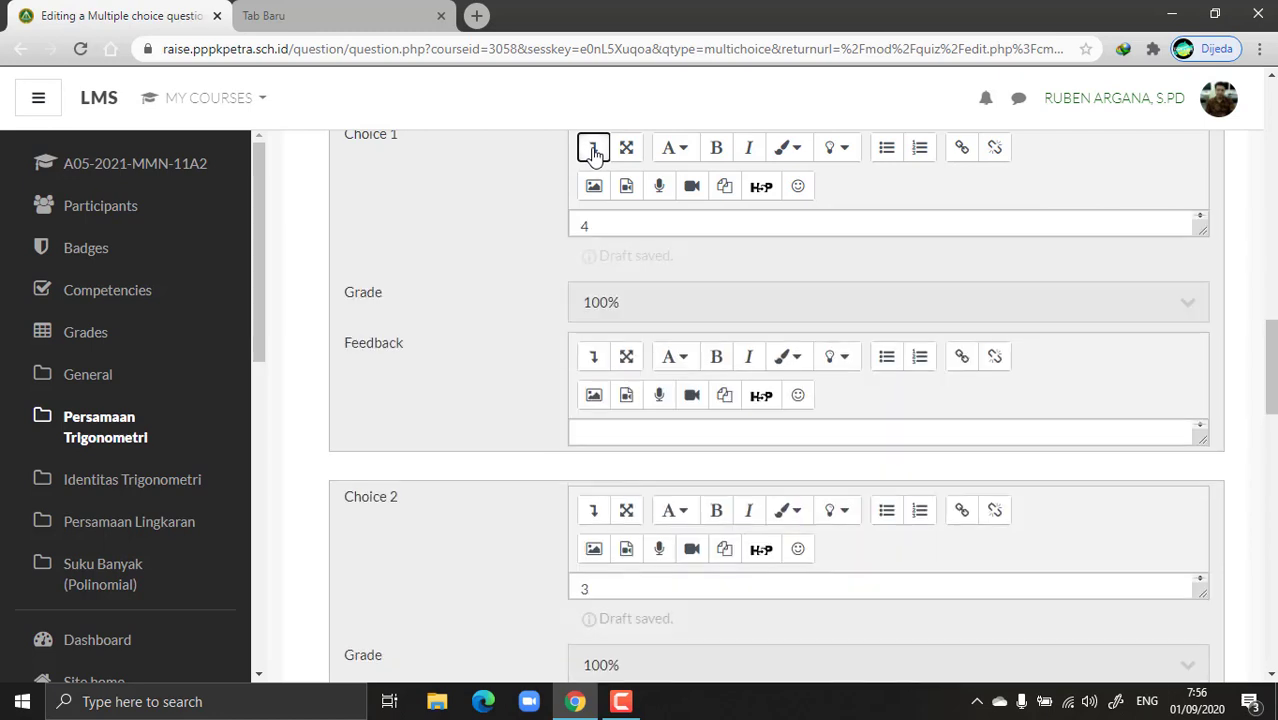
left_click_drag(1270, 374, 1271, 410)
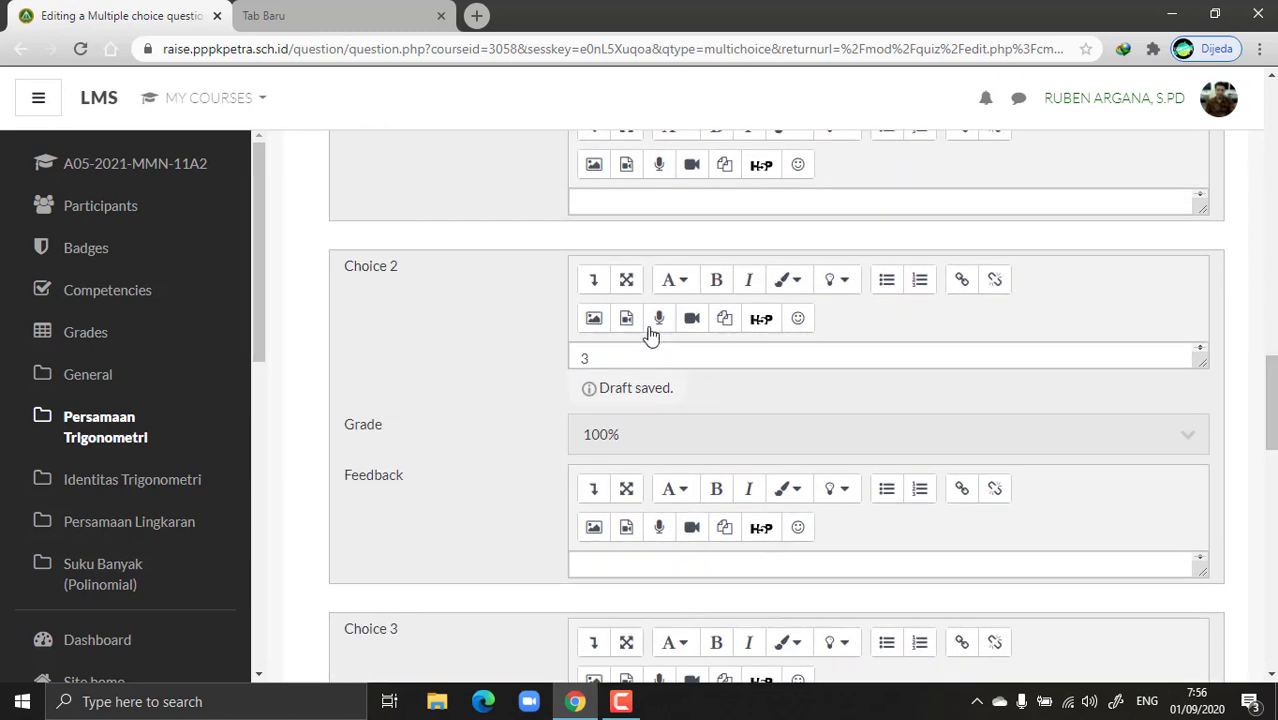
left_click(594, 281)
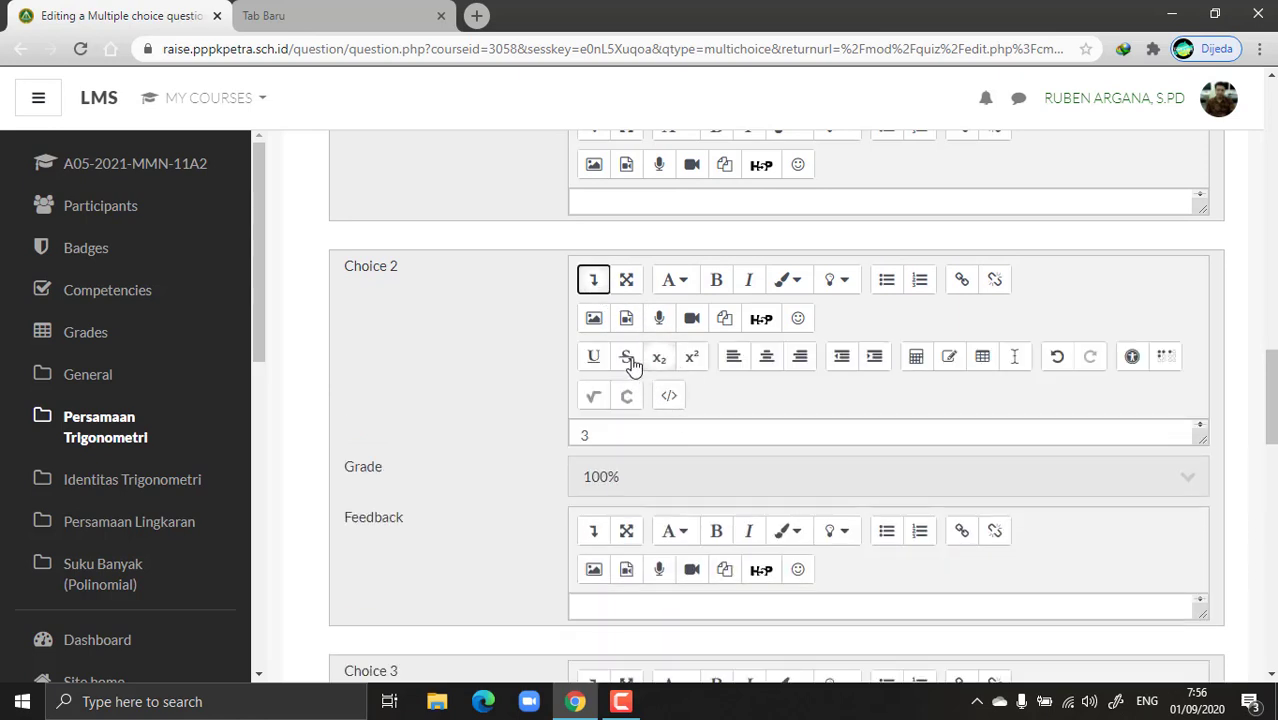
left_click(590, 282)
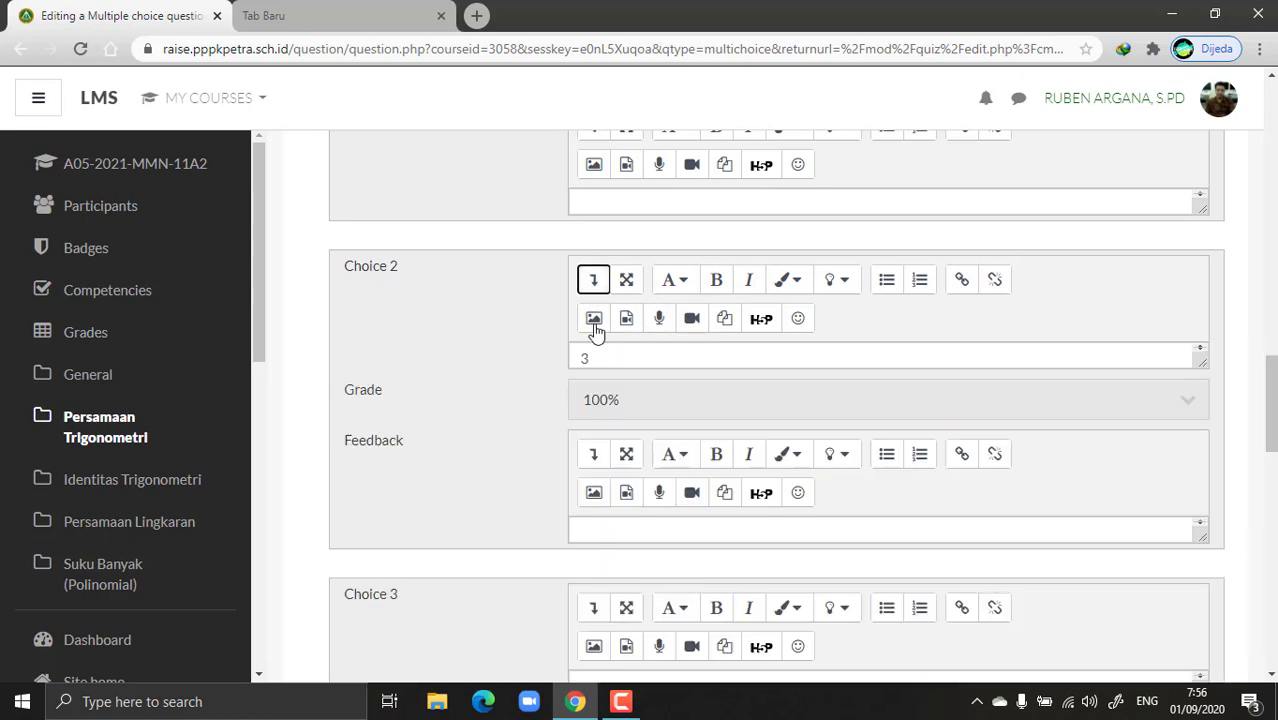
Step: Set the grade of Choice 2 to None and enter 1 as the answer text of Choice 3
left_click(606, 402)
left_click(618, 36)
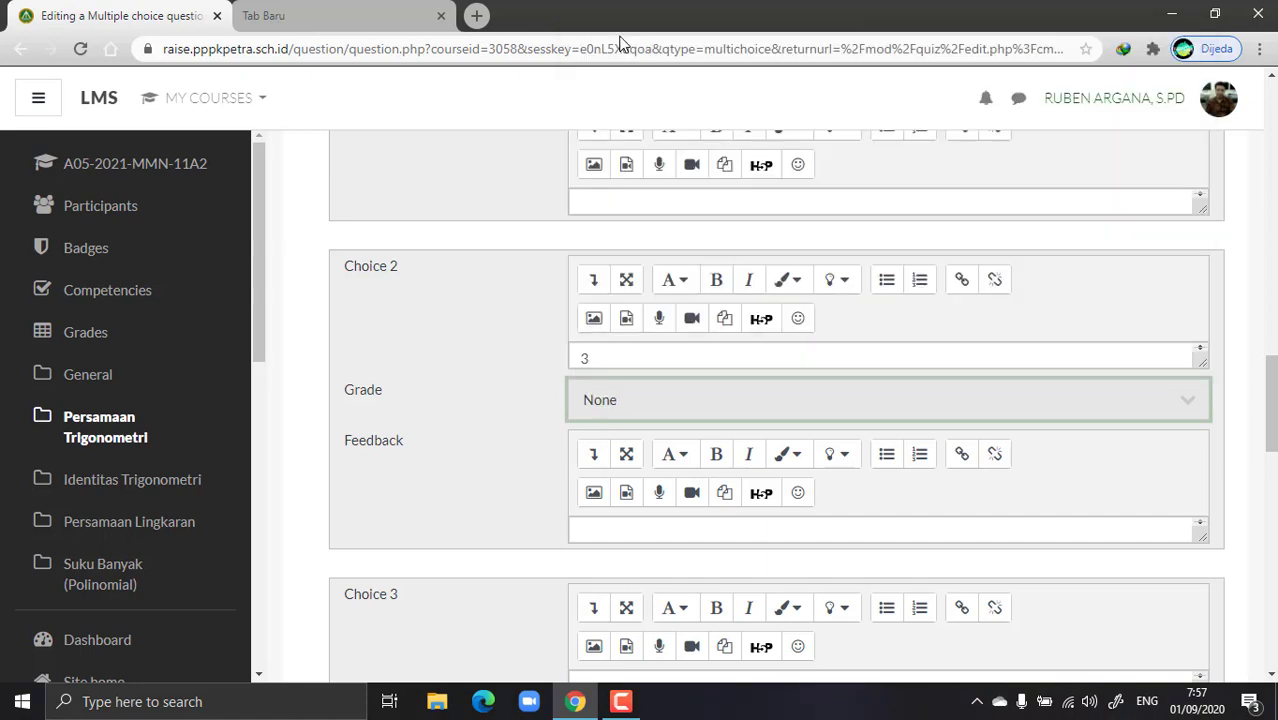
scroll(710, 265, "down", 4)
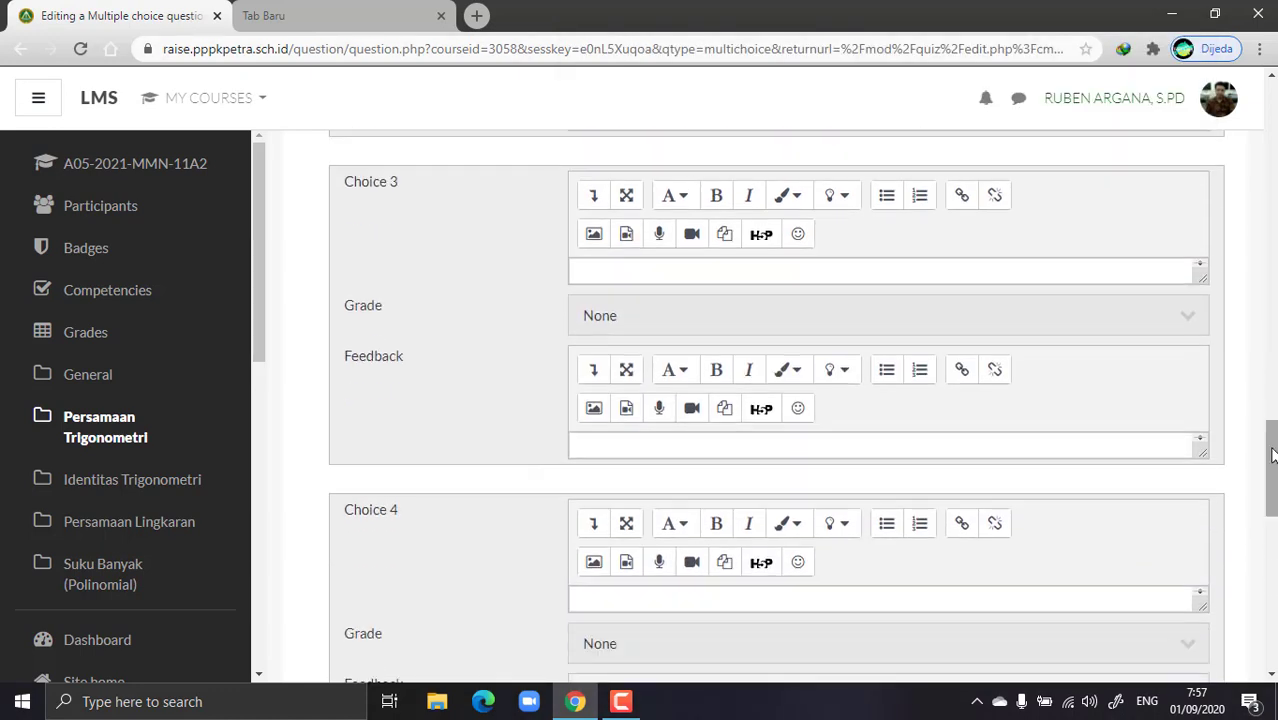
left_click(710, 266)
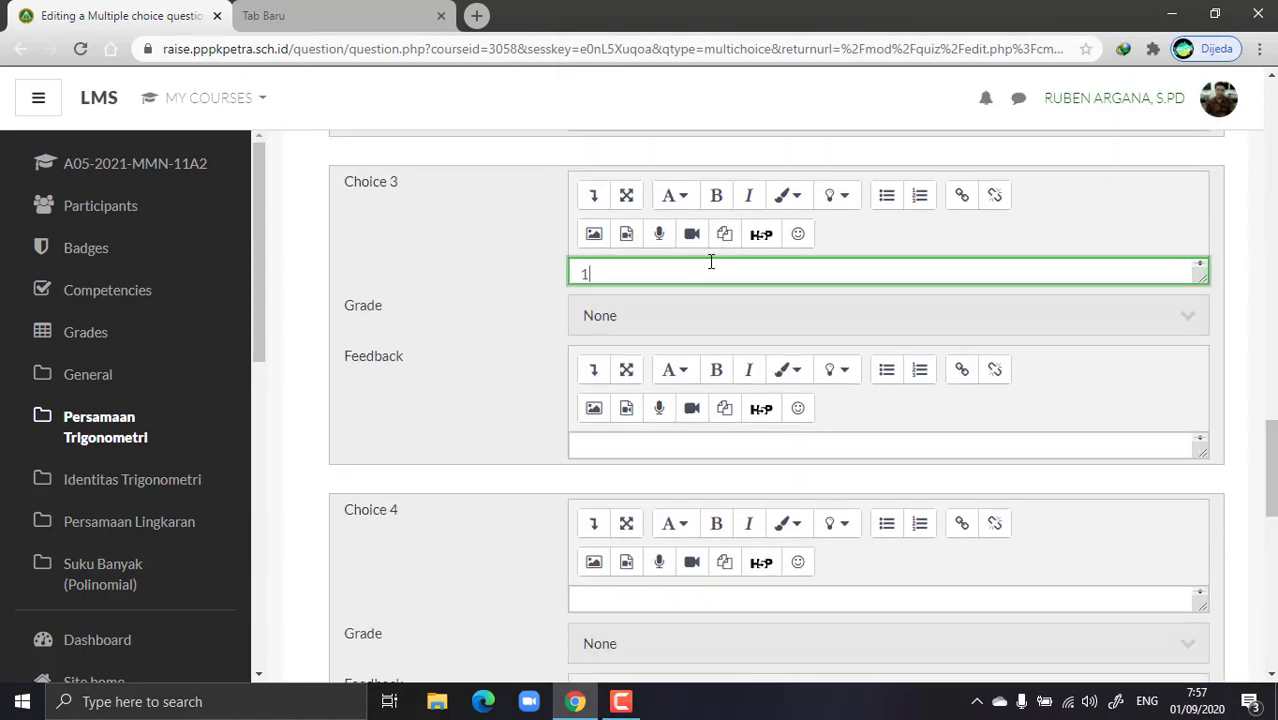
type("1")
Step: Enter 6 as the answer text of Choice 4 and 7 as that of Choice 5
left_click(641, 591)
right_click(641, 591)
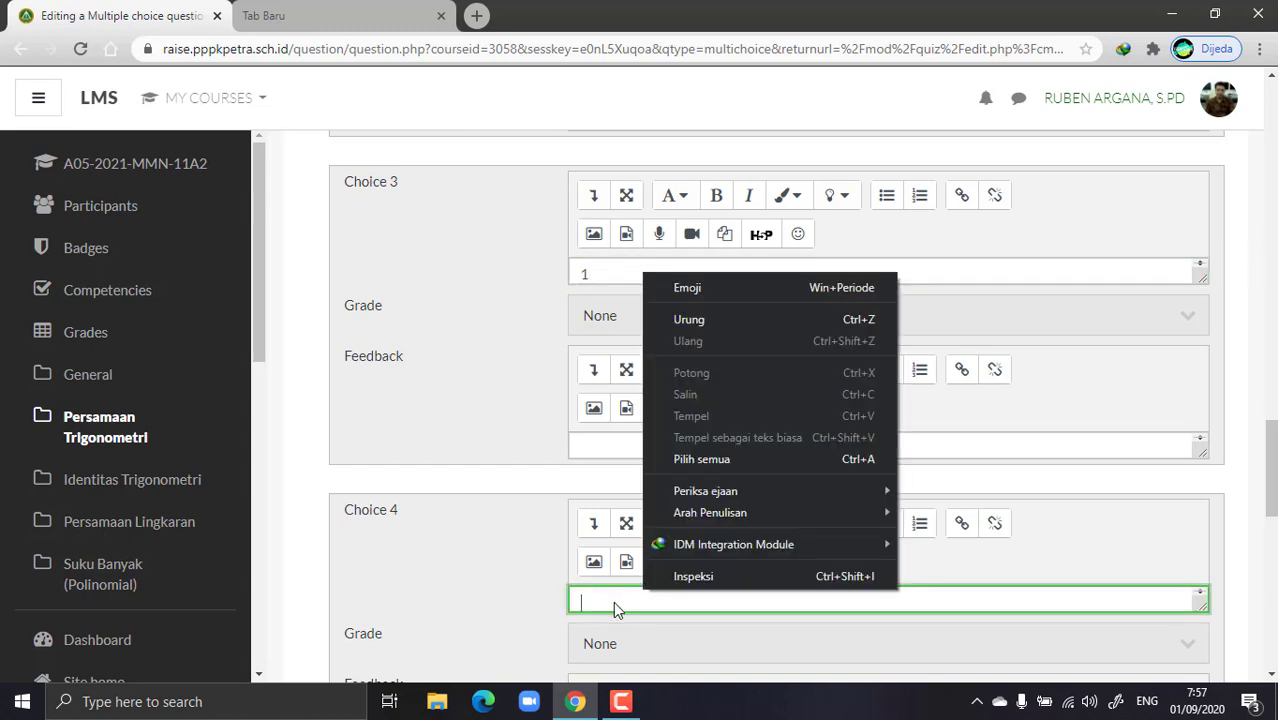
left_click(613, 601)
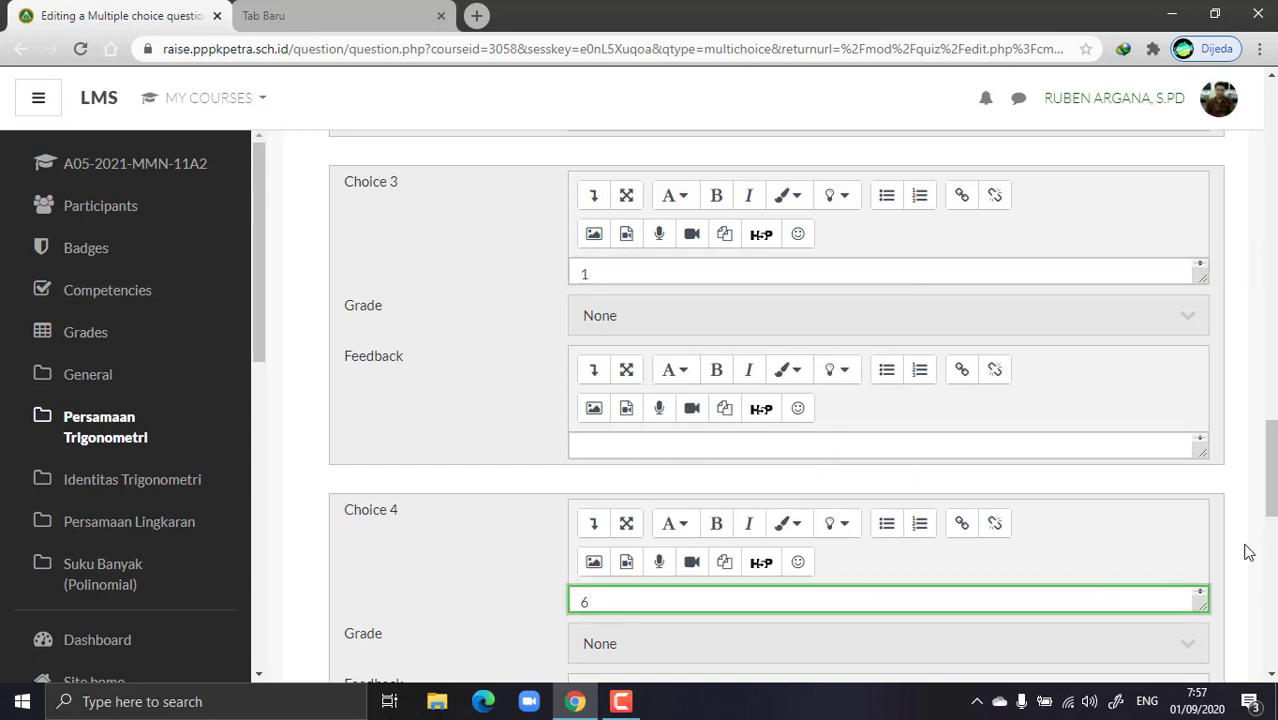
left_click_drag(1271, 508, 1272, 587)
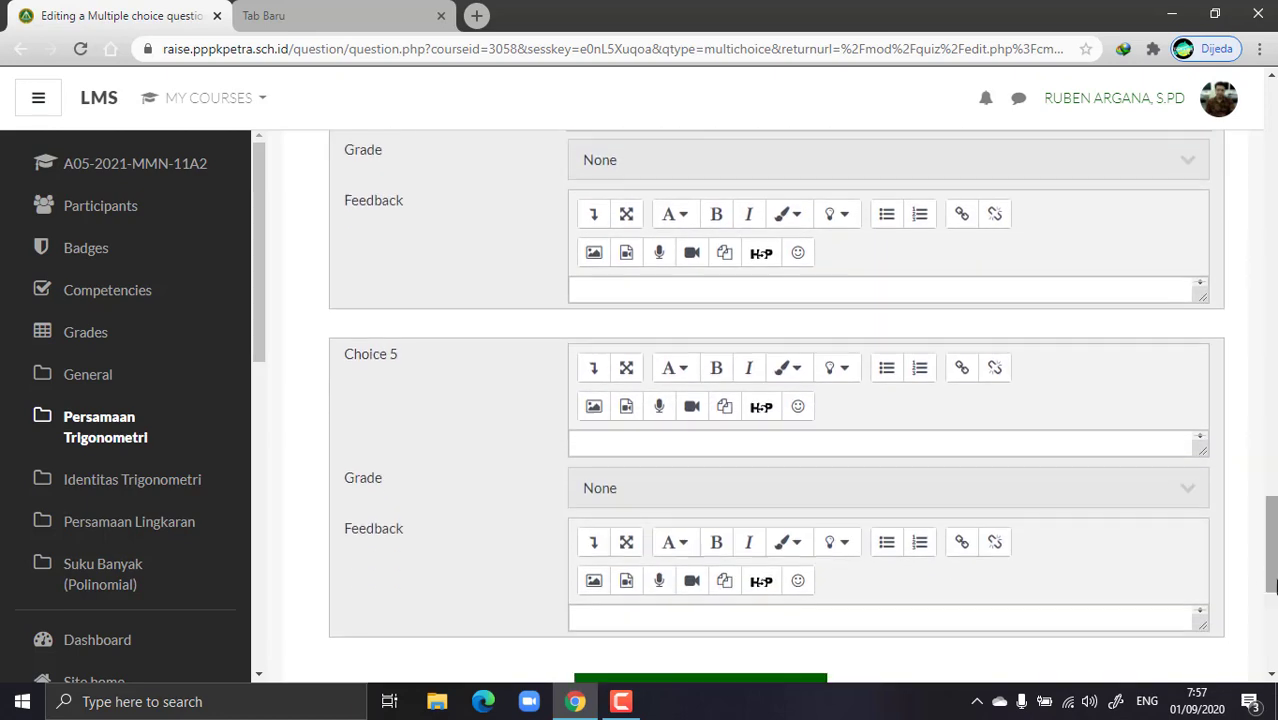
left_click(736, 445)
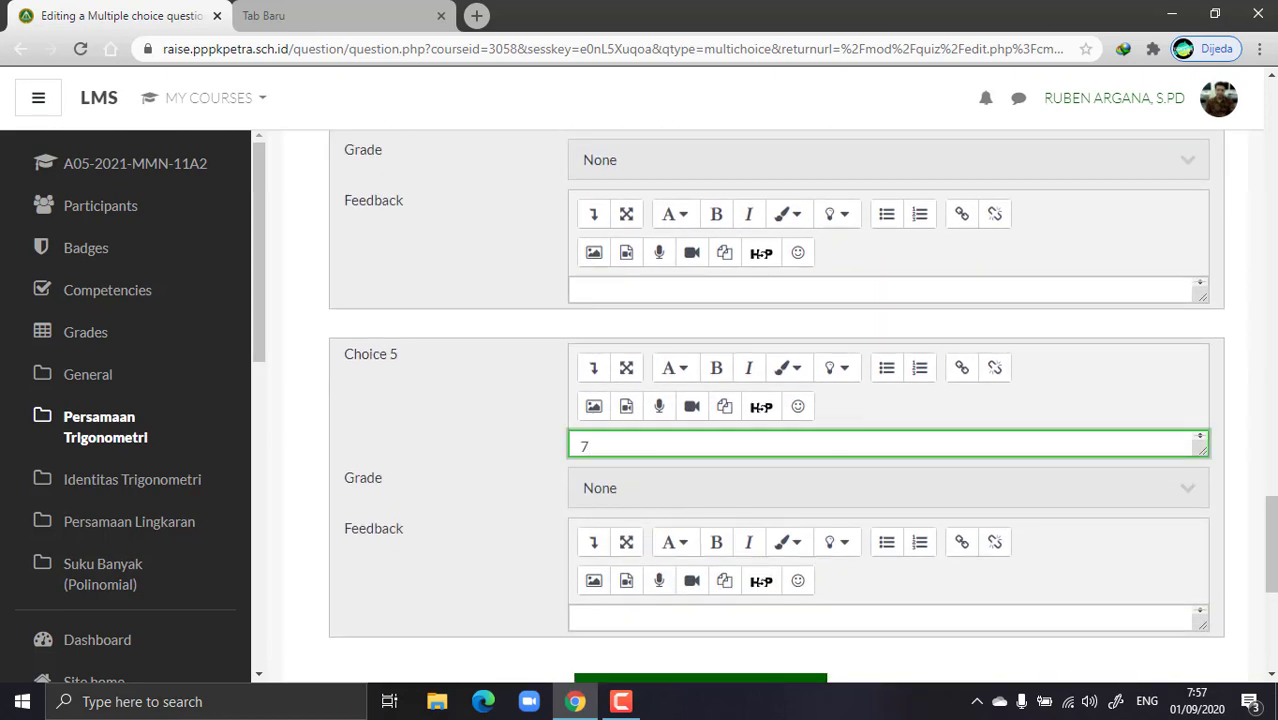
Step: Save the question while staying in its editor, and save it once more to return to the quiz
scroll(736, 445, "down", 3)
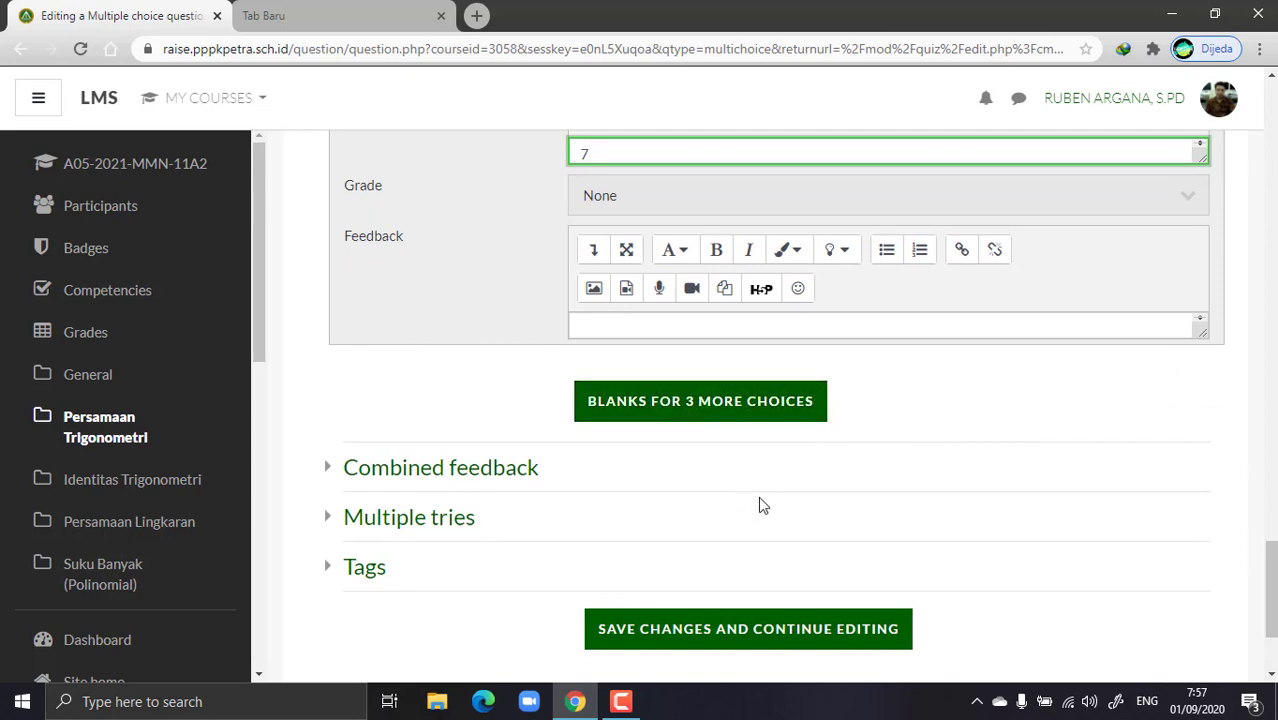
left_click(773, 643)
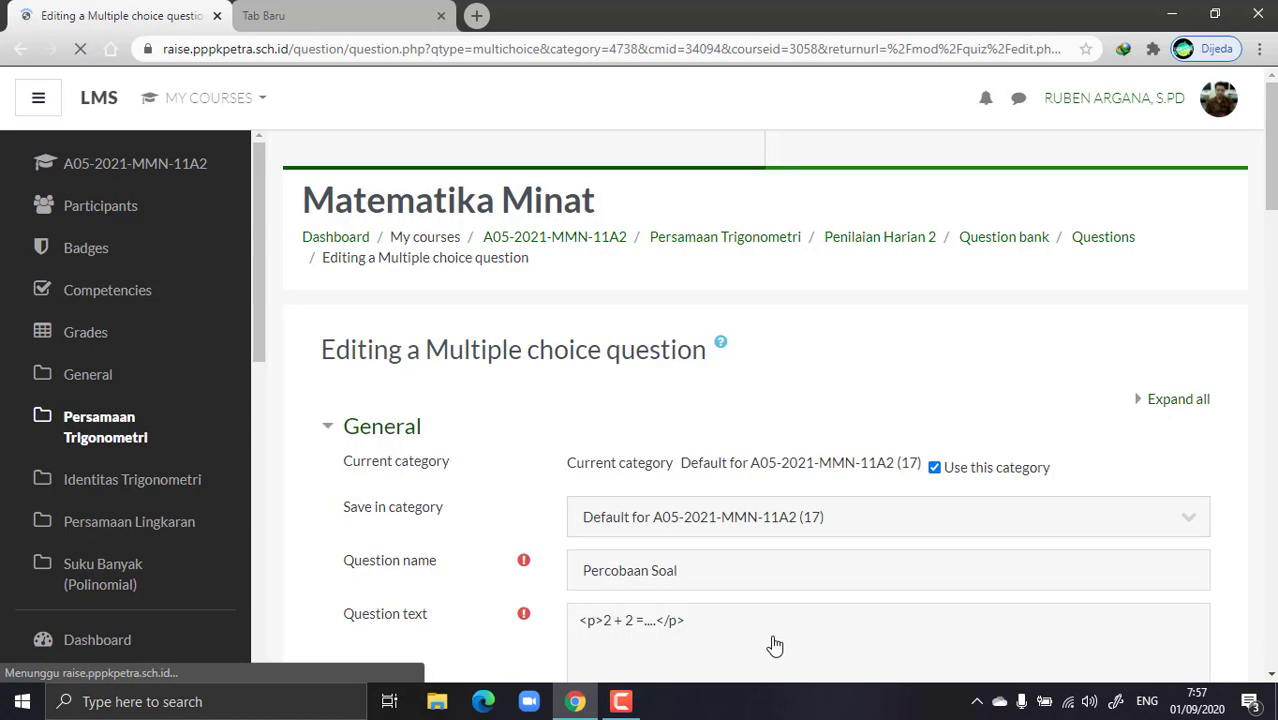
left_click_drag(1271, 160, 1271, 612)
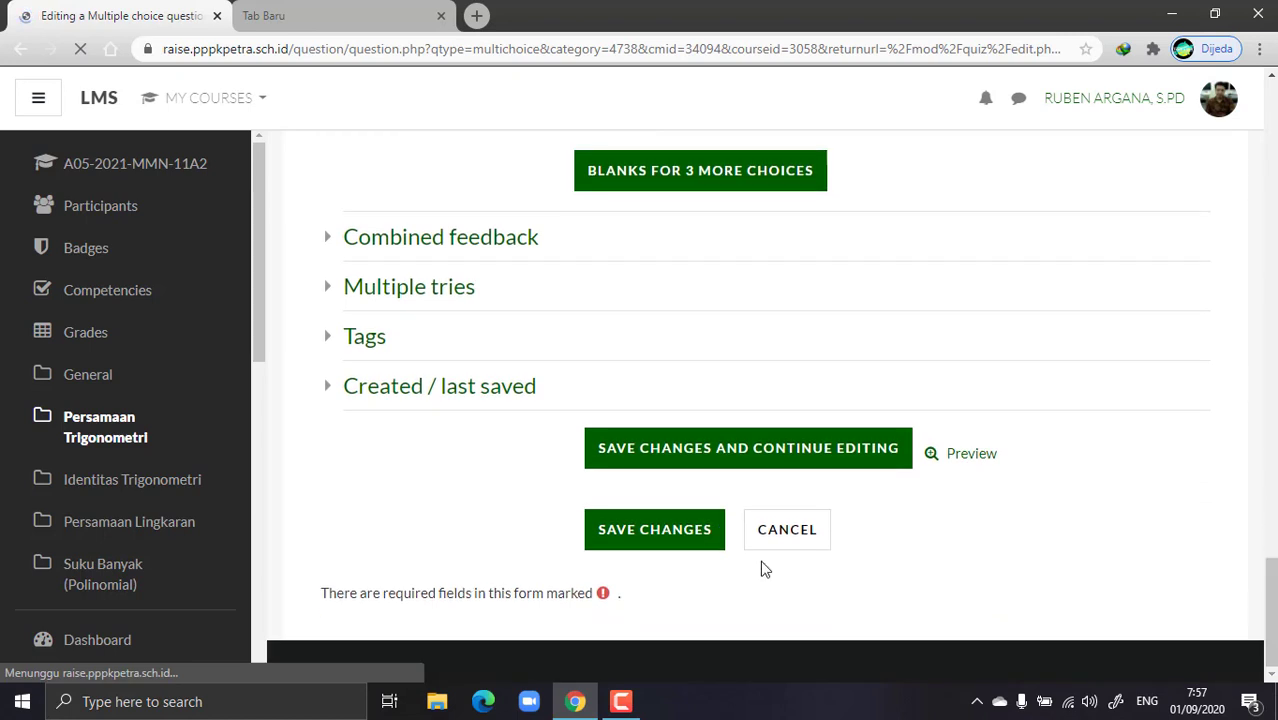
left_click(652, 546)
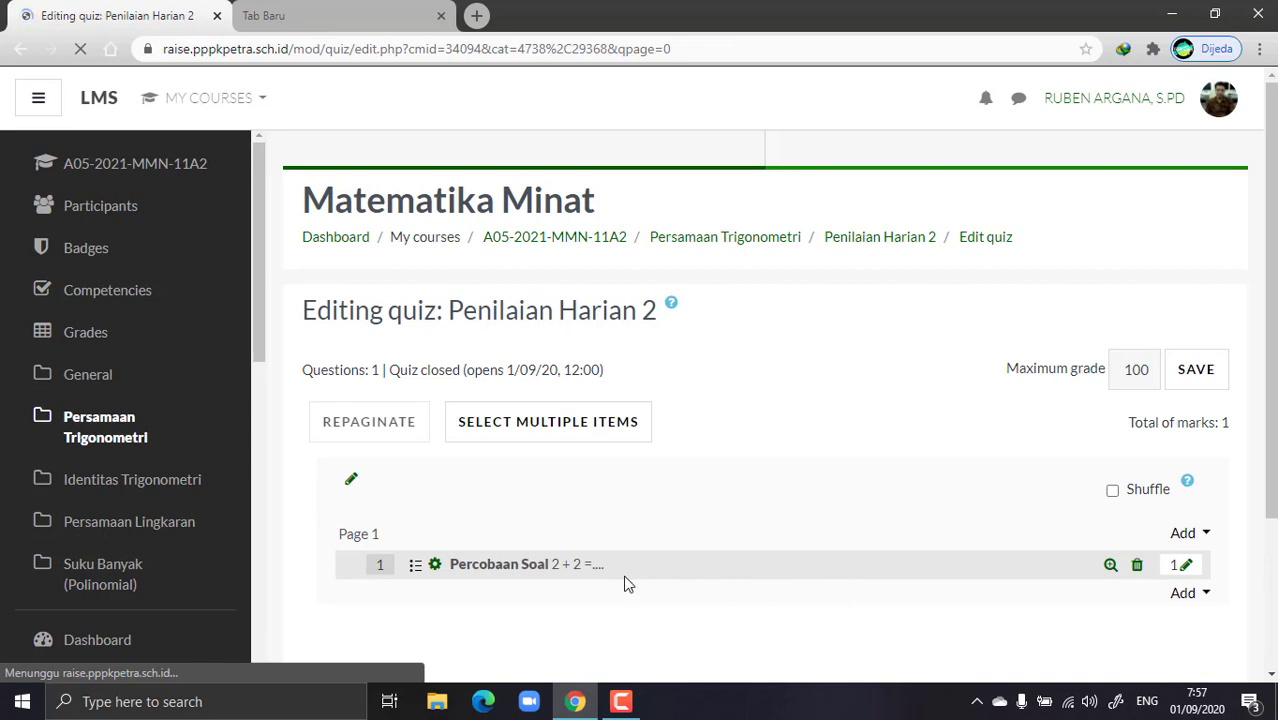
Step: Preview the question "Percobaan Soal", choose 4 as the answer, and close the preview
left_click(1111, 568)
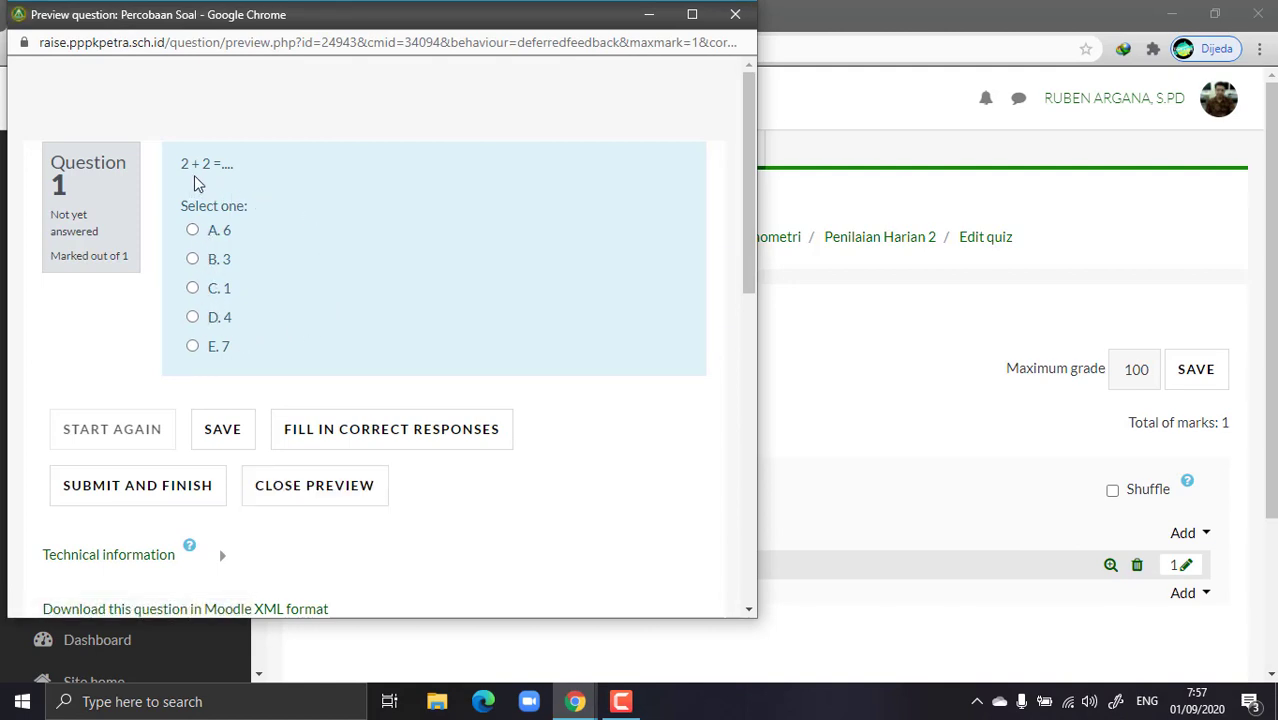
left_click(192, 317)
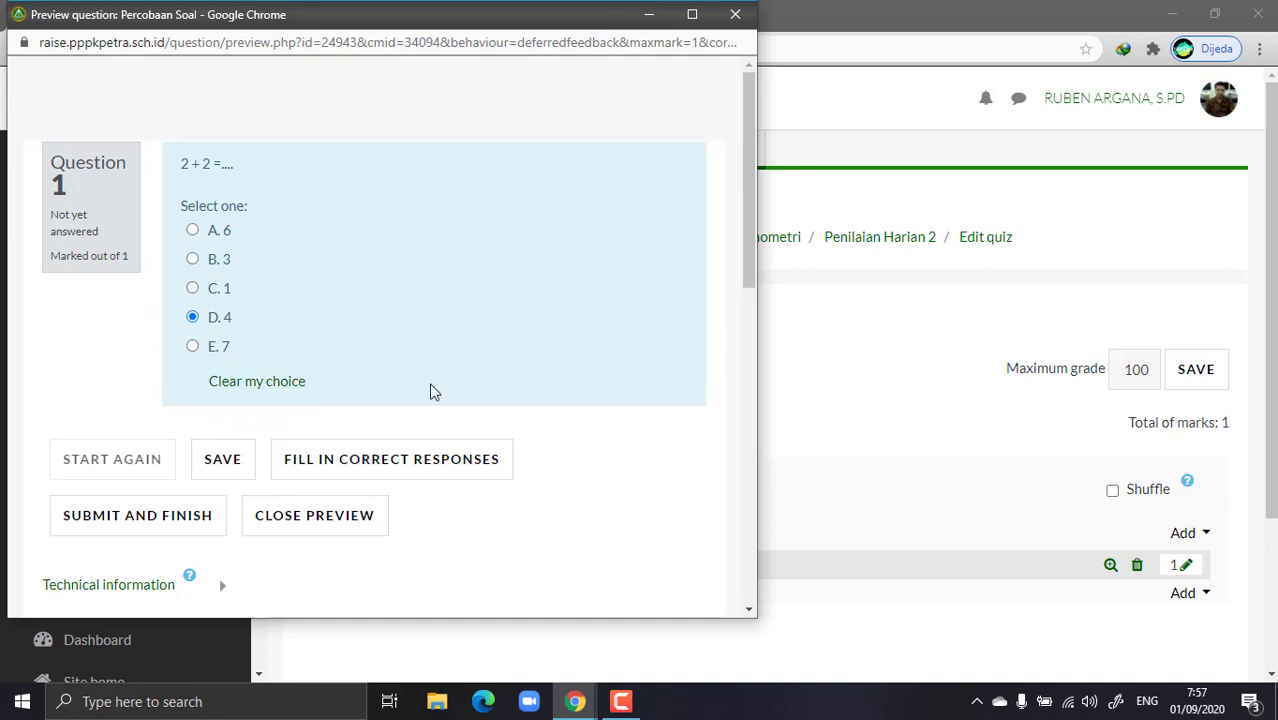
left_click(736, 15)
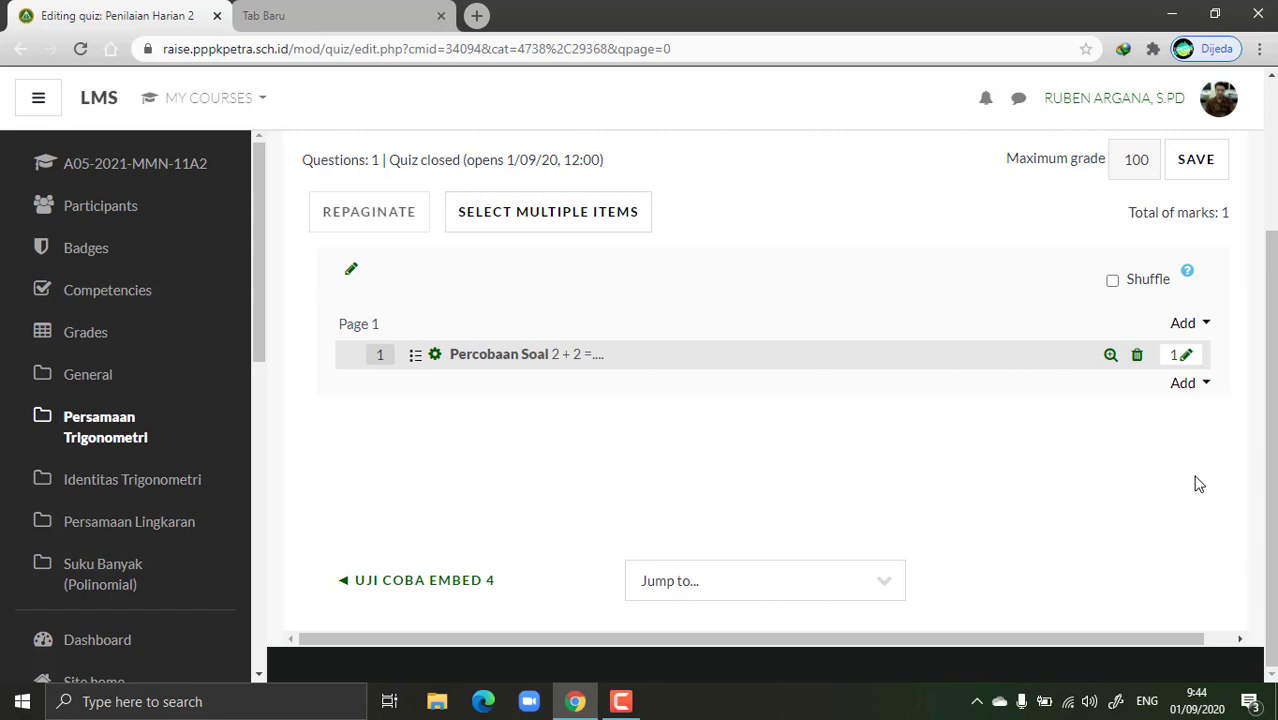
Step: Add a new question of the Multiple choice type to the end of page 1 of the quiz
left_click(1203, 389)
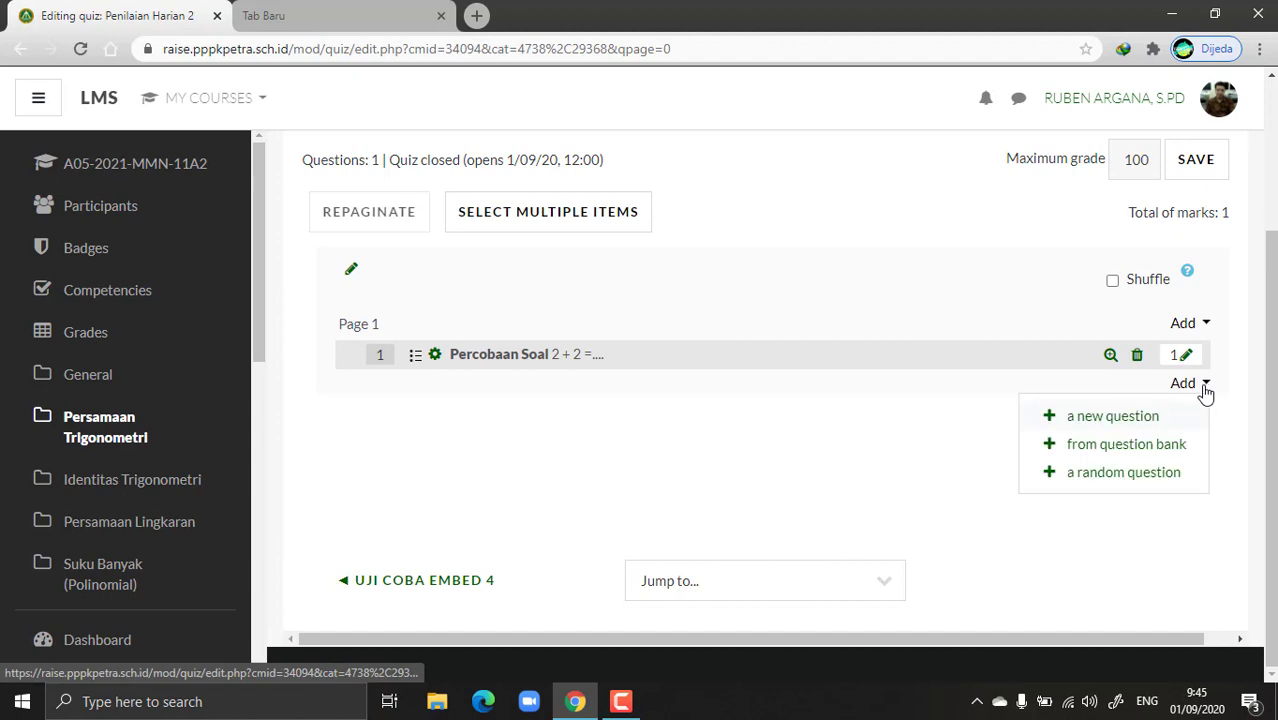
left_click(1113, 417)
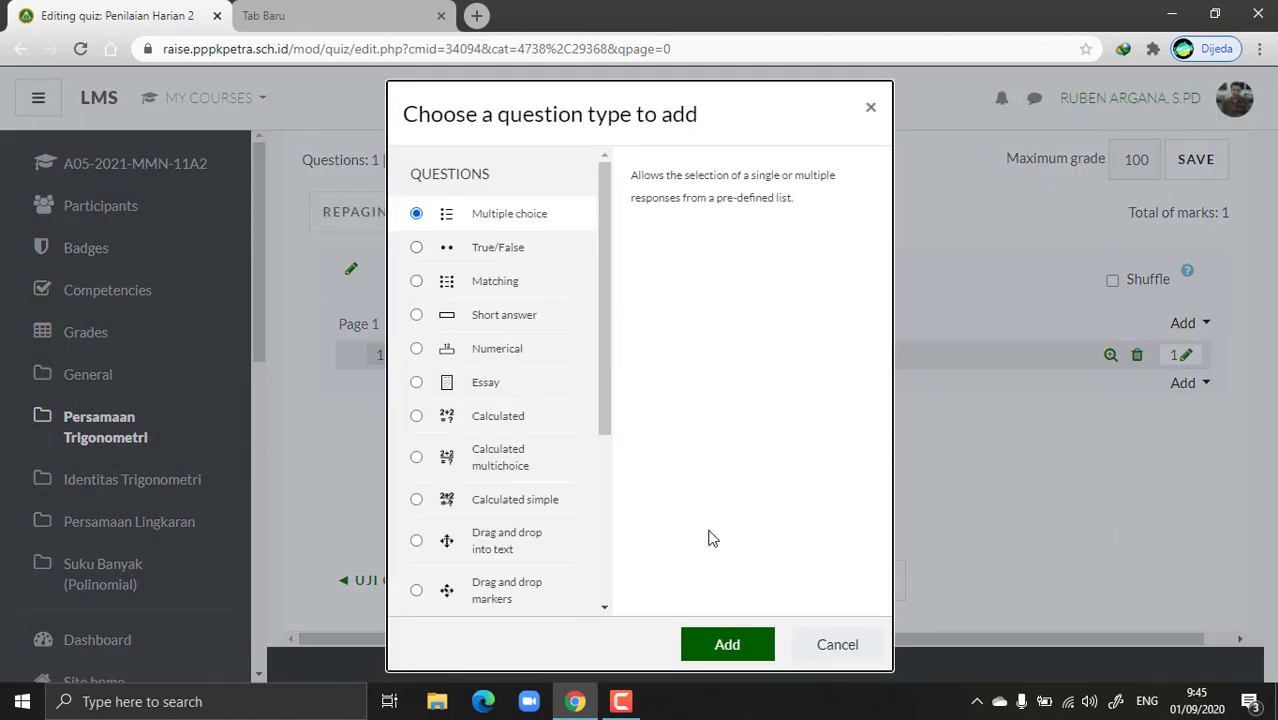
left_click(723, 644)
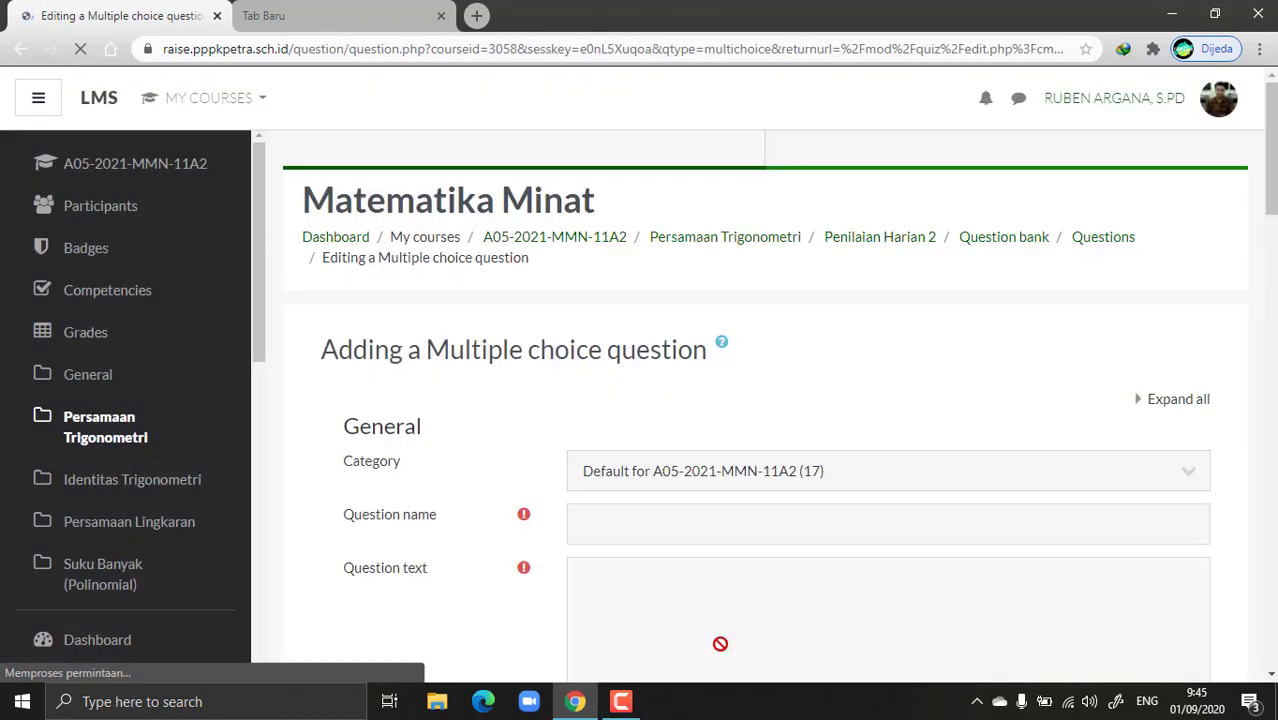
Step: Name the question "Percobaan Soal" and enter the question text "Yang merupakan faktor dari 12 adalah..."
scroll(1172, 244, "down", 3)
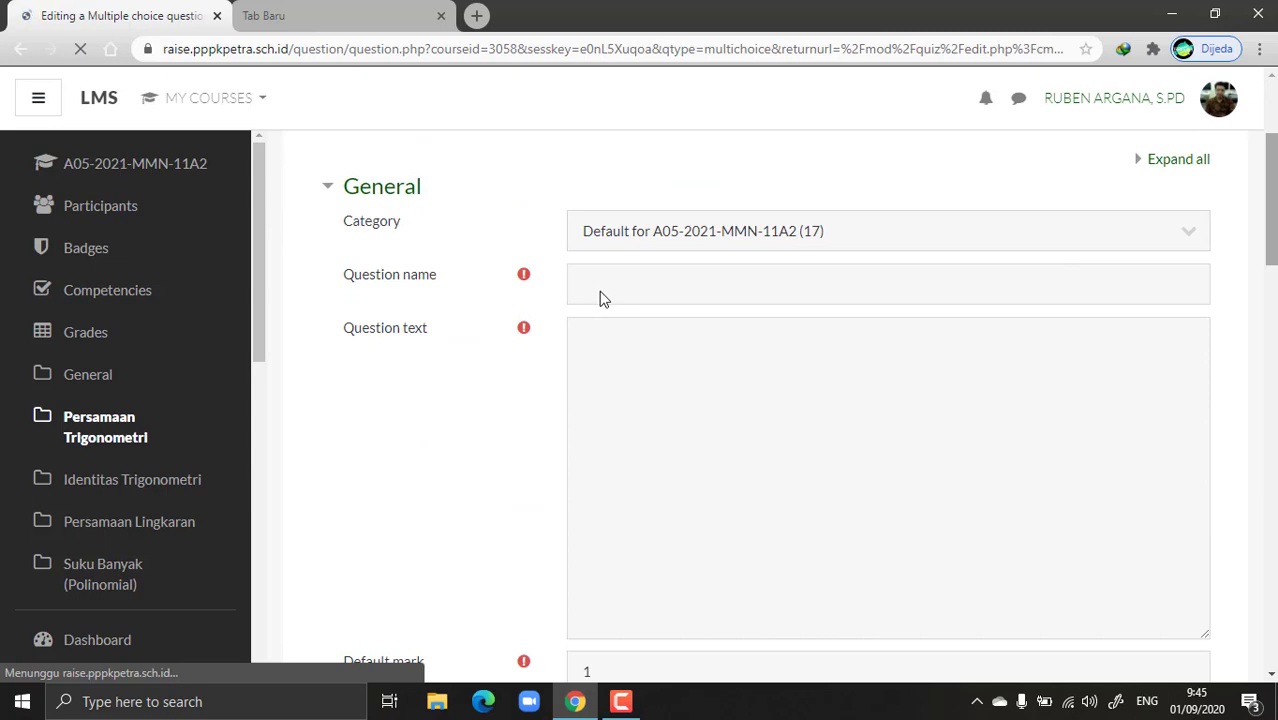
left_click(633, 452)
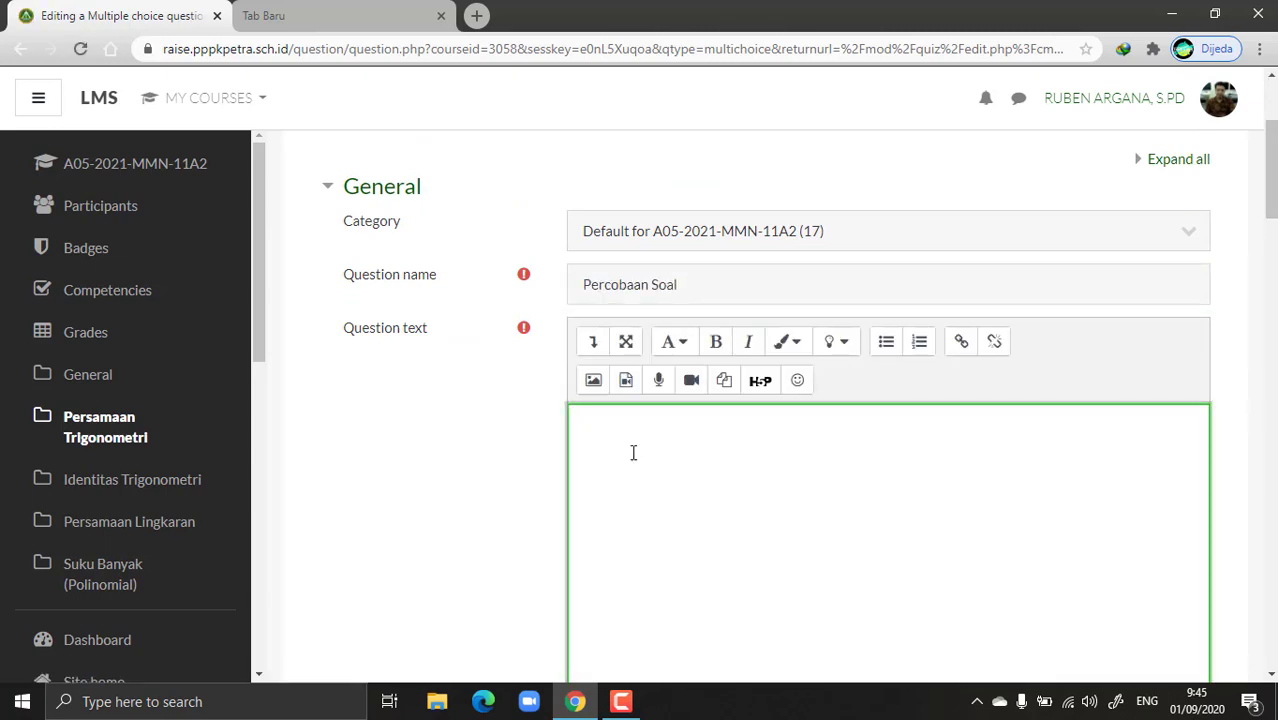
type("Fak")
type("Yang mer")
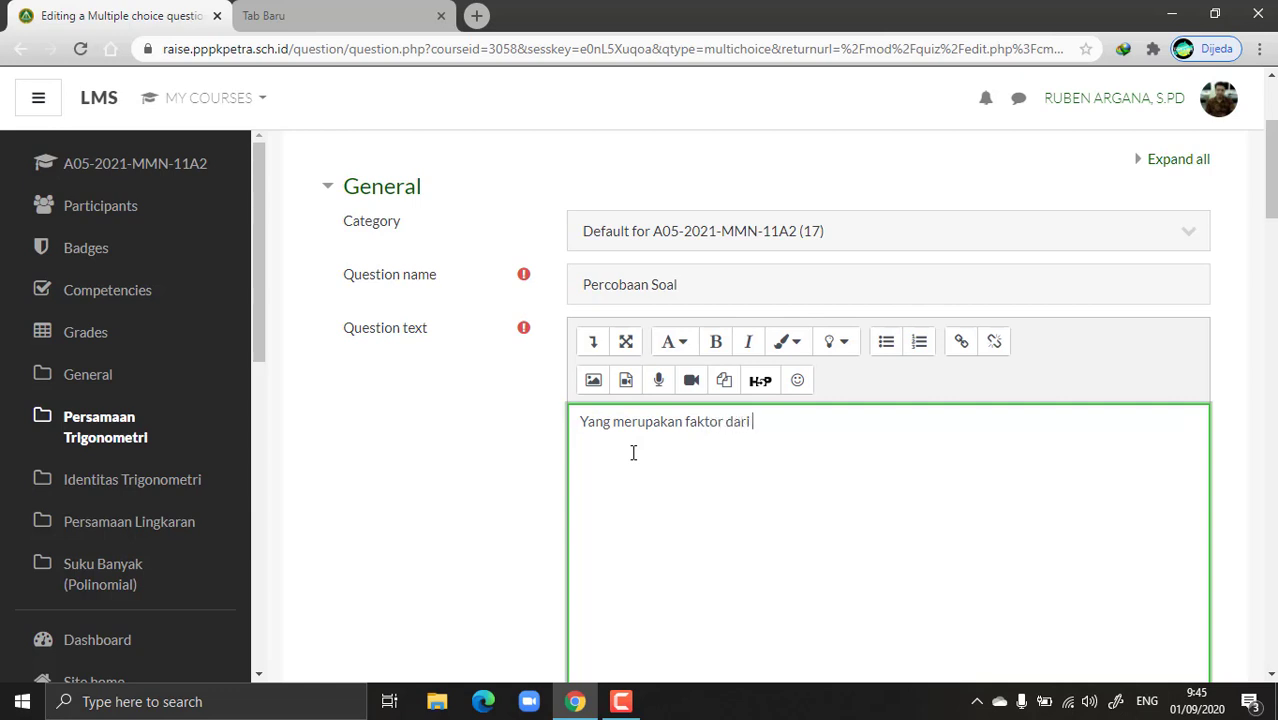
type("adalah...")
Step: Set the question to Multiple answers allowed and its choice numbering to No numbering
scroll(808, 400, "down", 4)
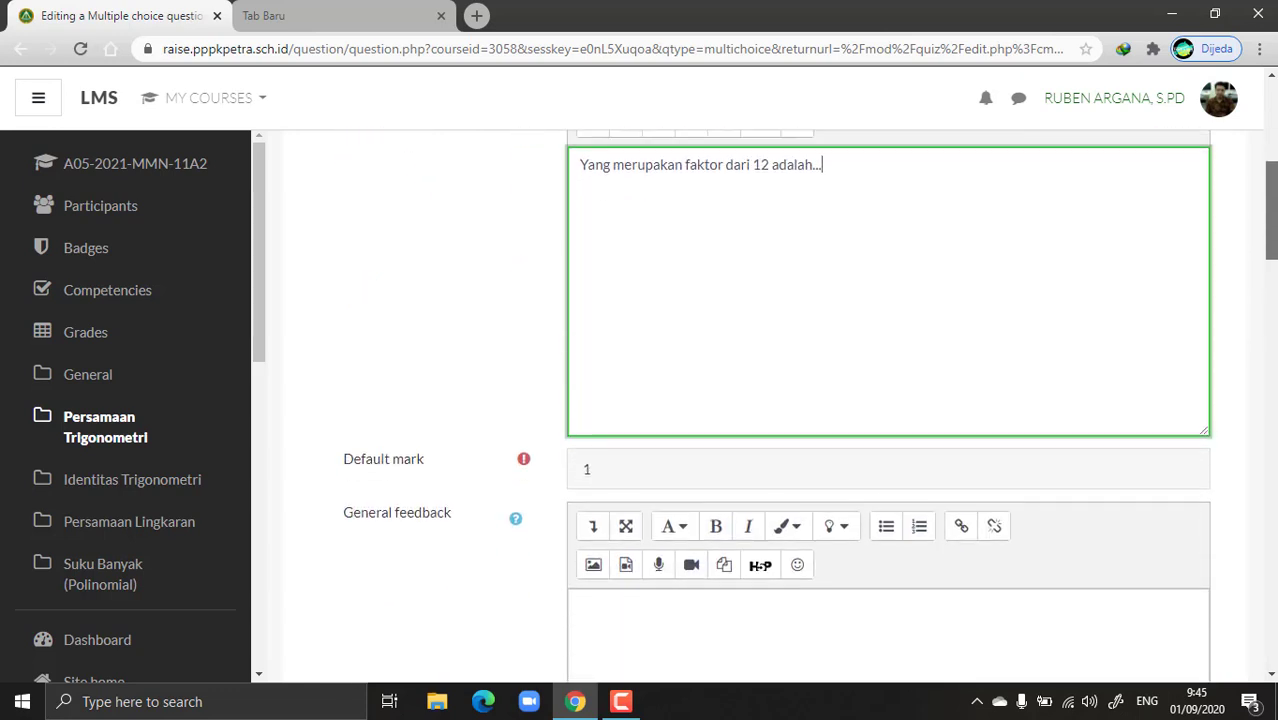
scroll(808, 400, "down", 1)
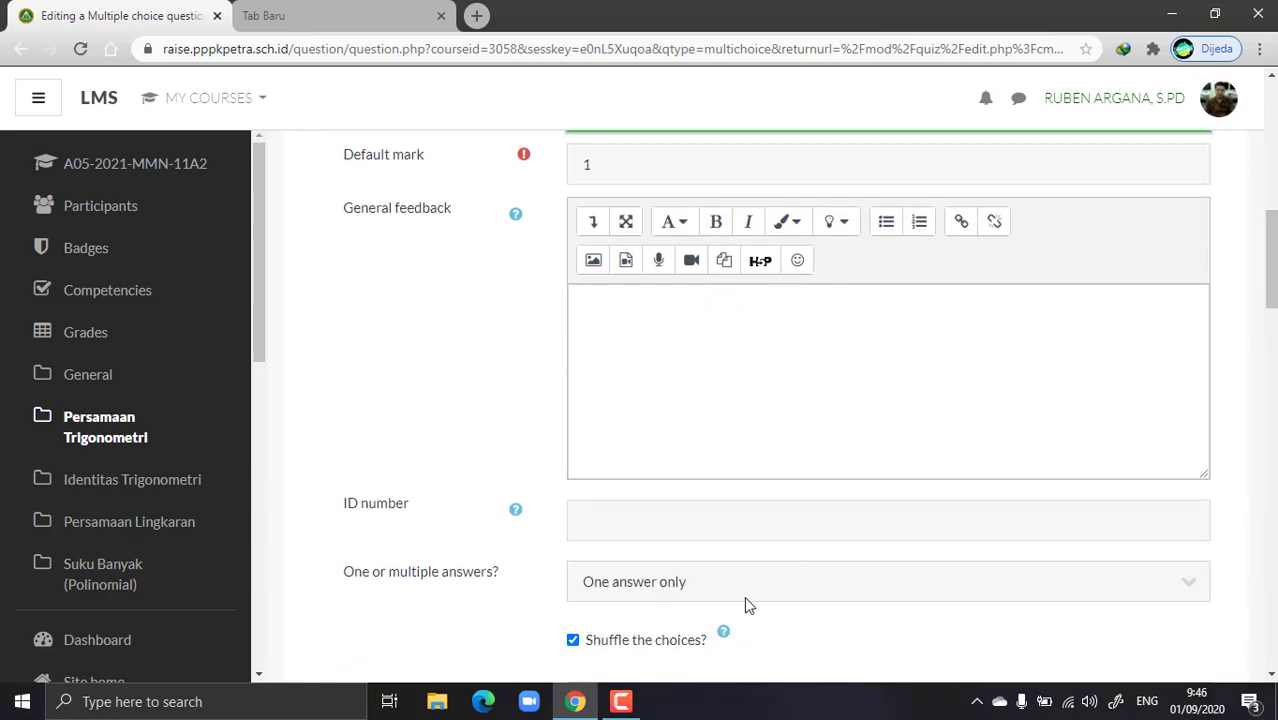
left_click(713, 594)
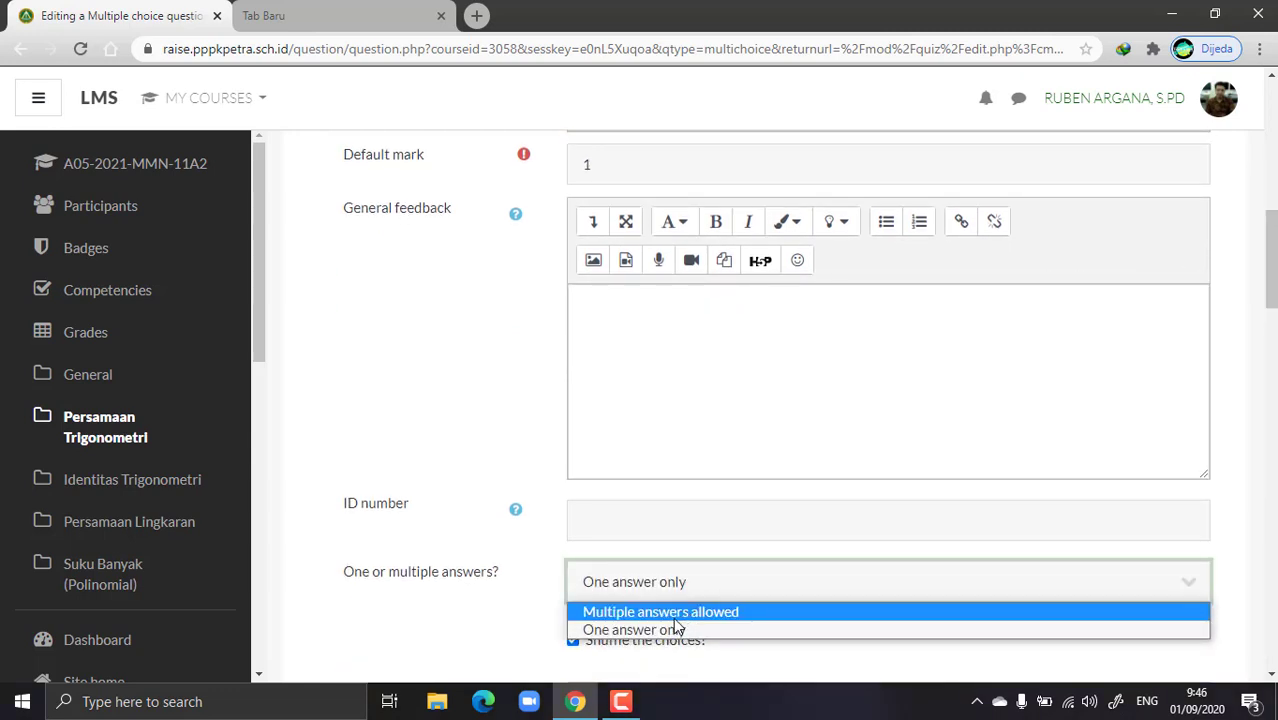
left_click(675, 614)
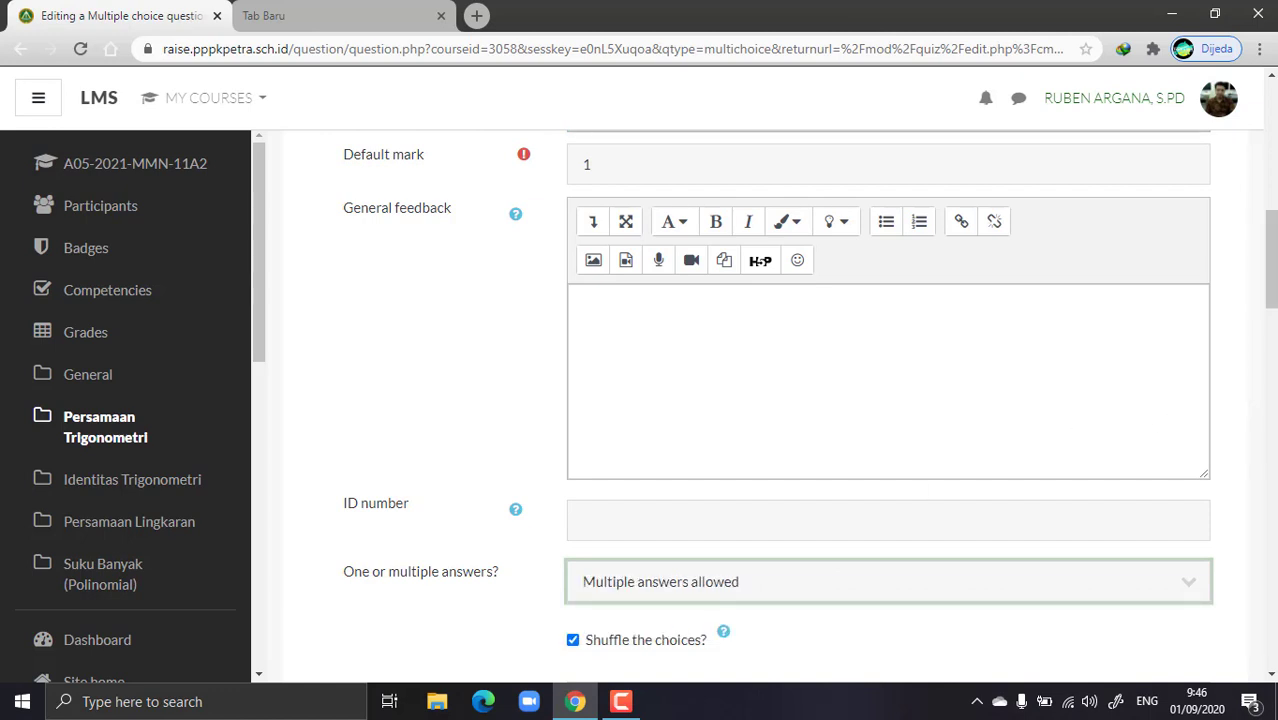
scroll(551, 288, "down", 4)
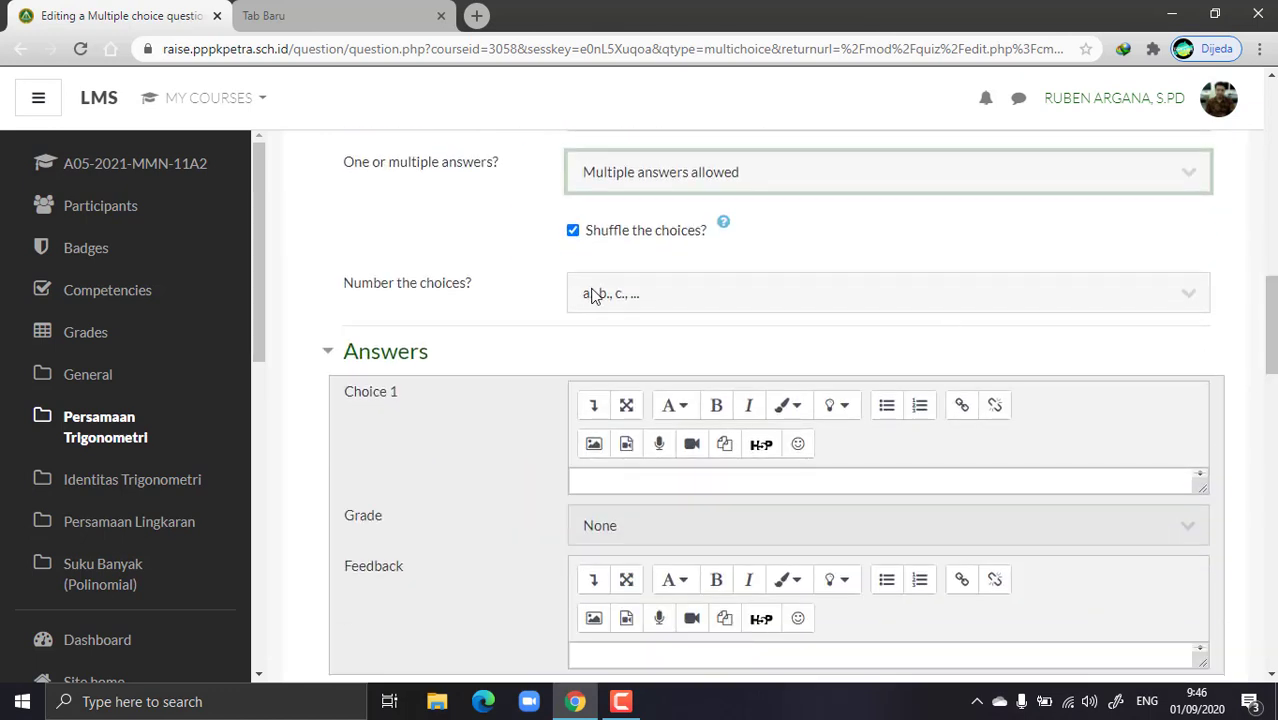
left_click(633, 294)
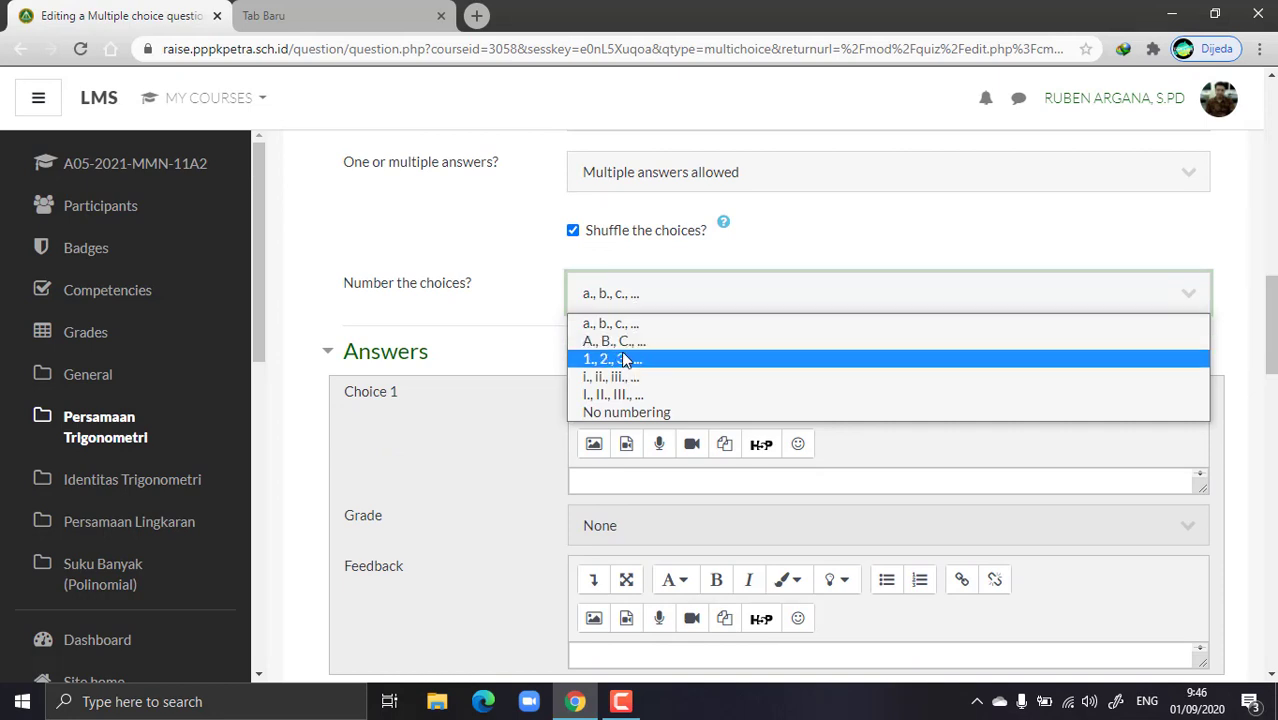
left_click(611, 416)
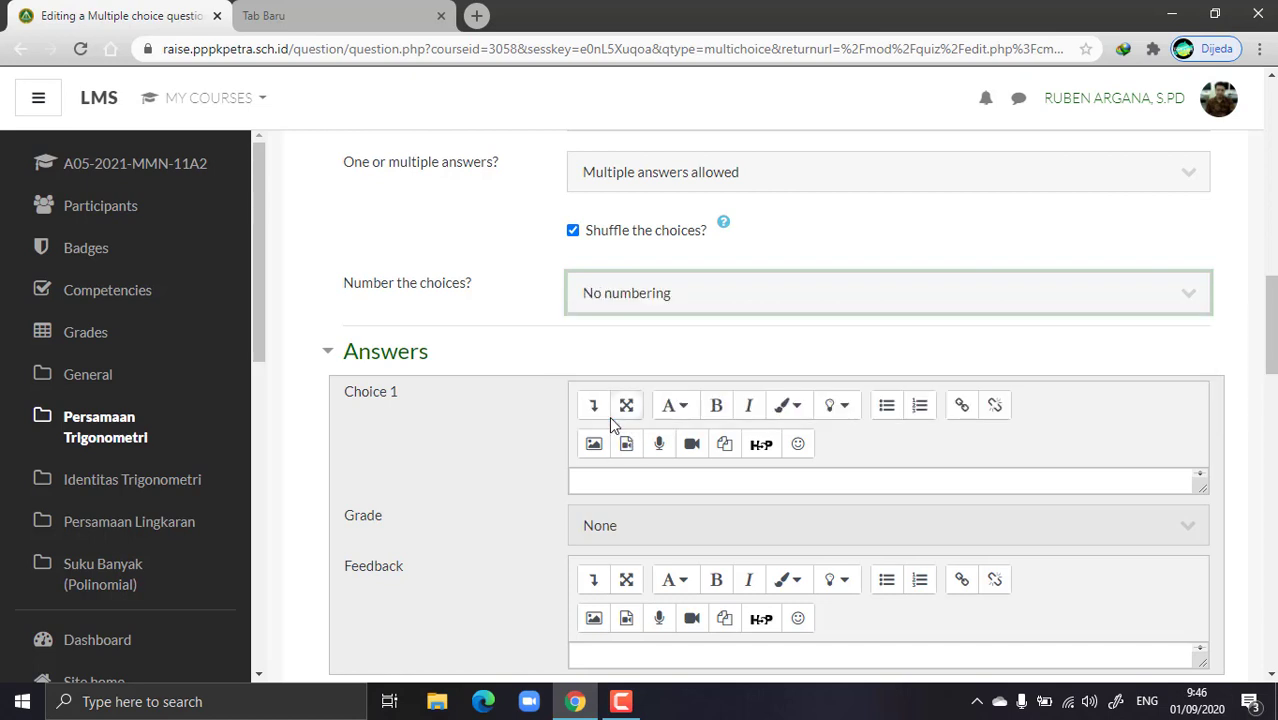
Step: Enter 2 as the answer text of Choice 1 and 3 as that of Choice 2
scroll(798, 407, "down", 1)
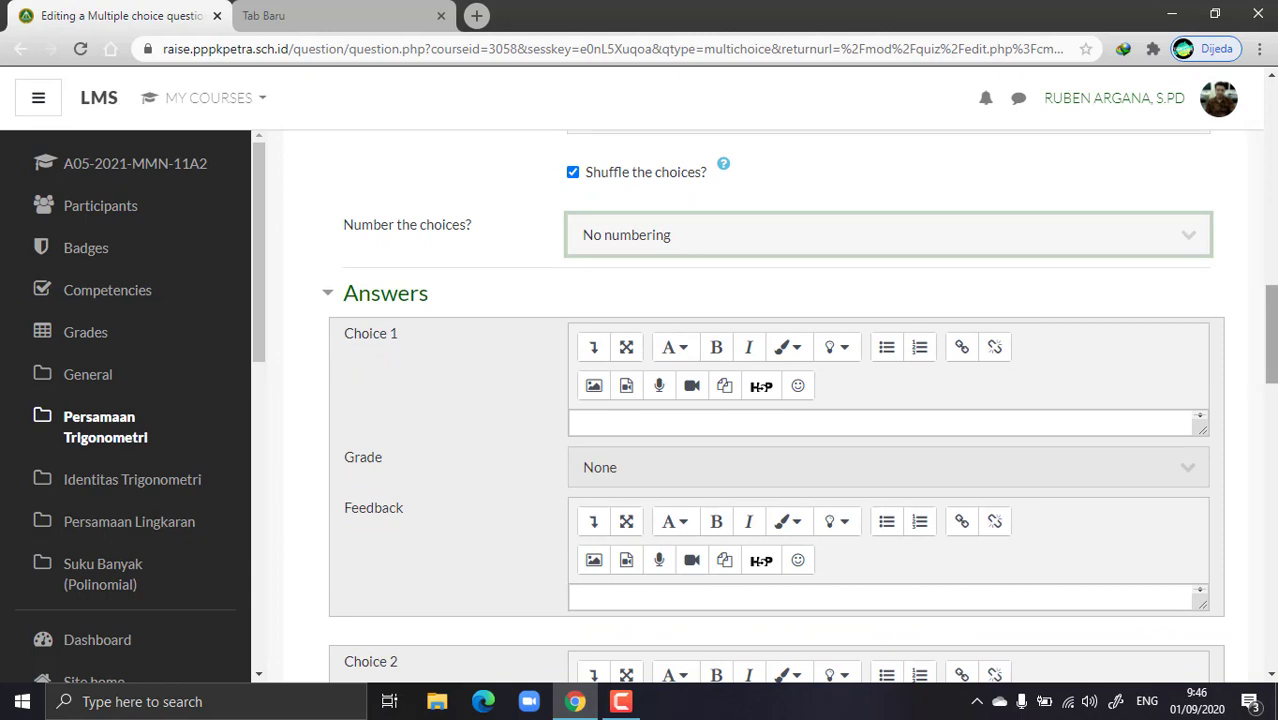
scroll(1177, 338, "down", 1)
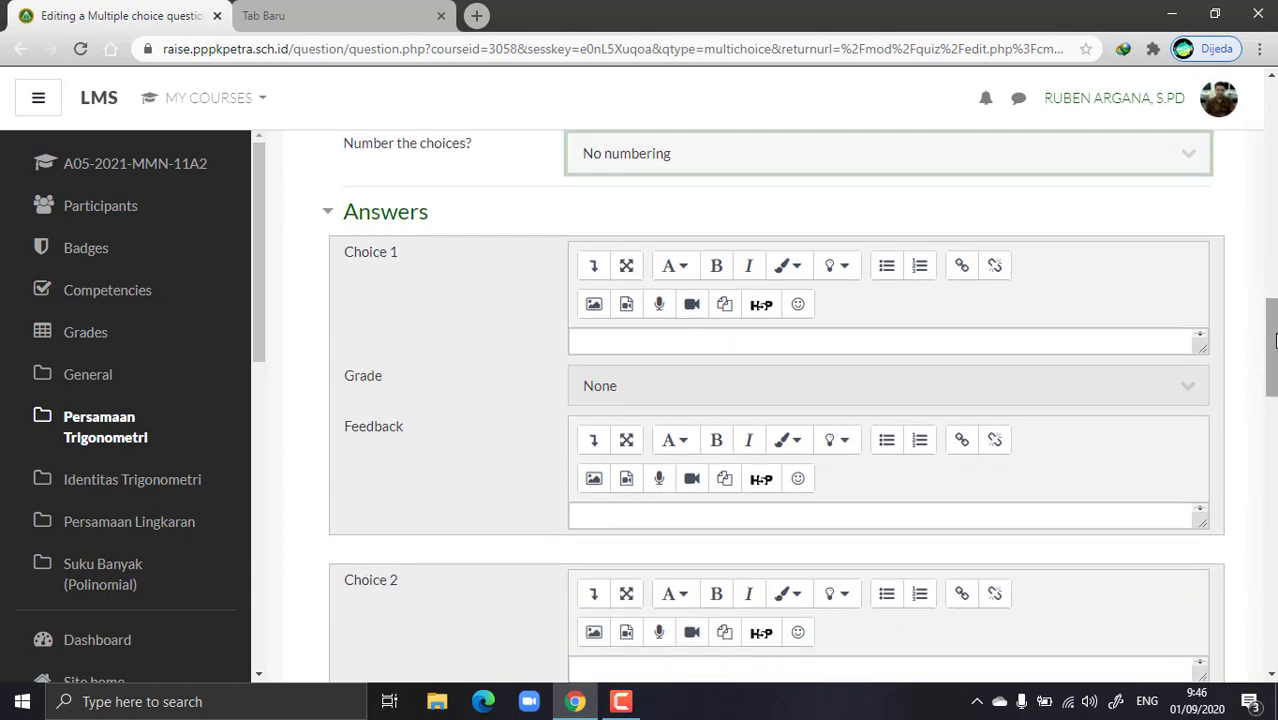
left_click(619, 344)
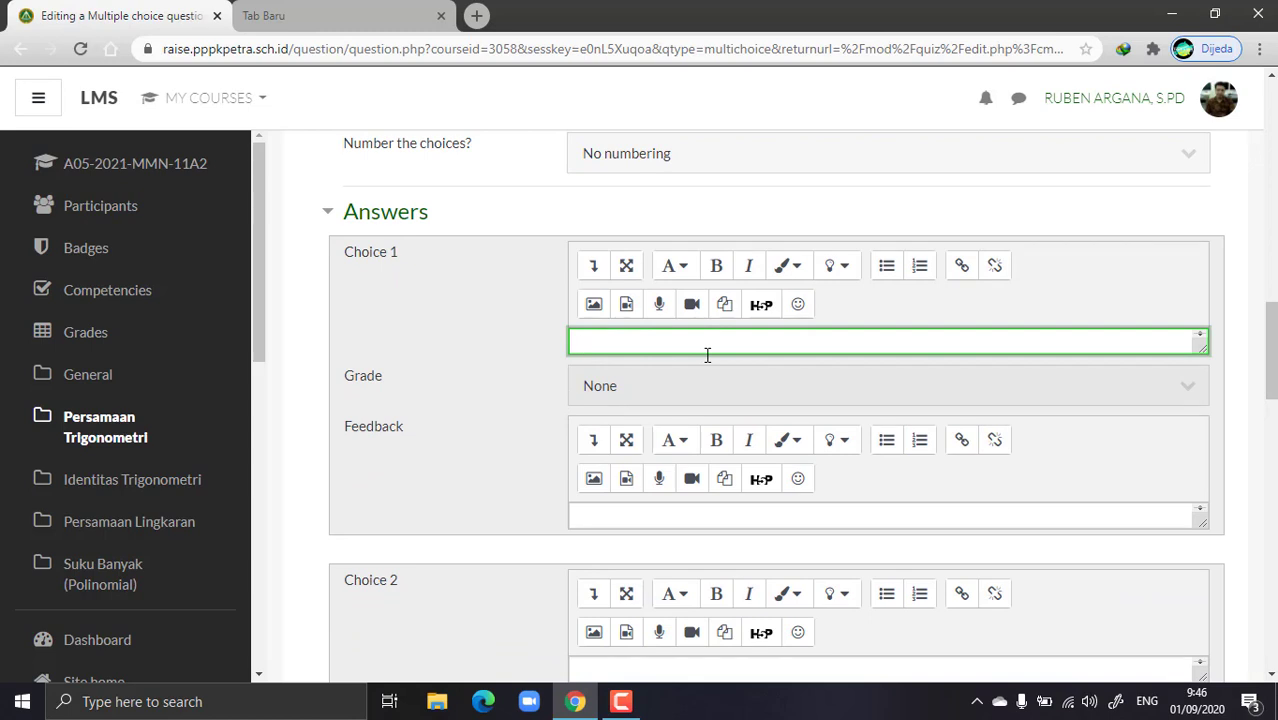
scroll(780, 330, "down", 1)
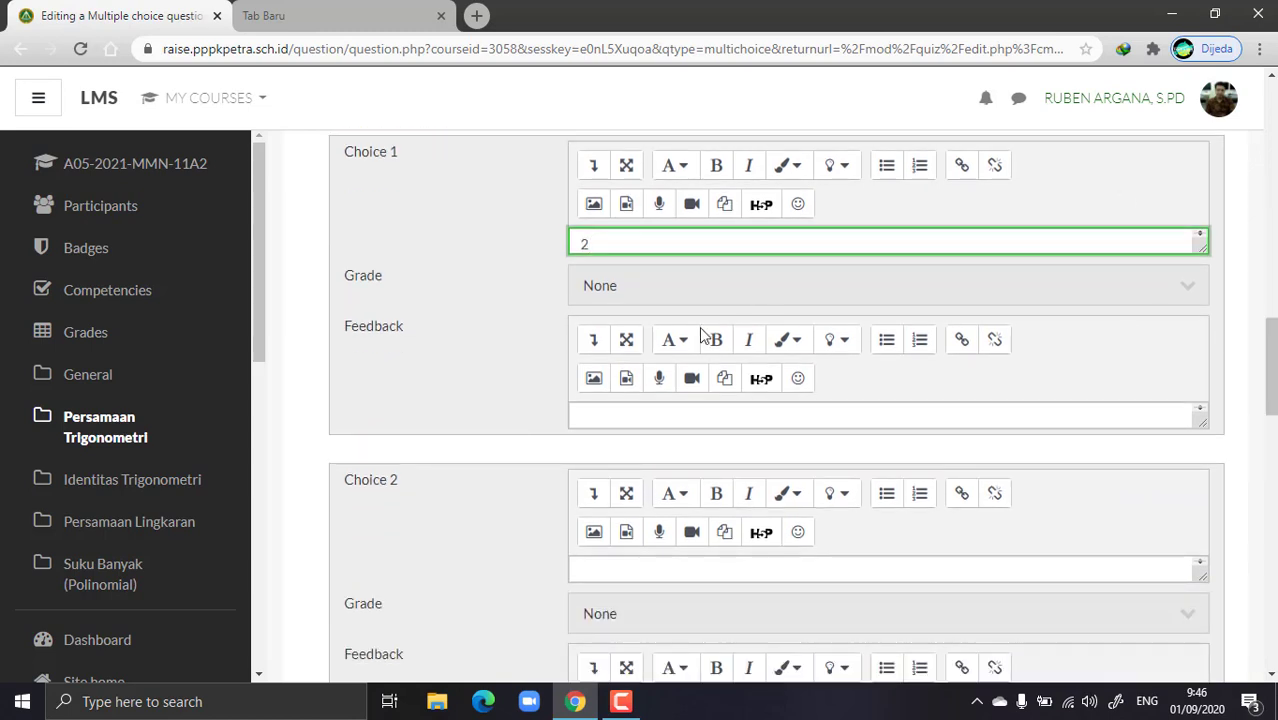
left_click(605, 567)
type("3")
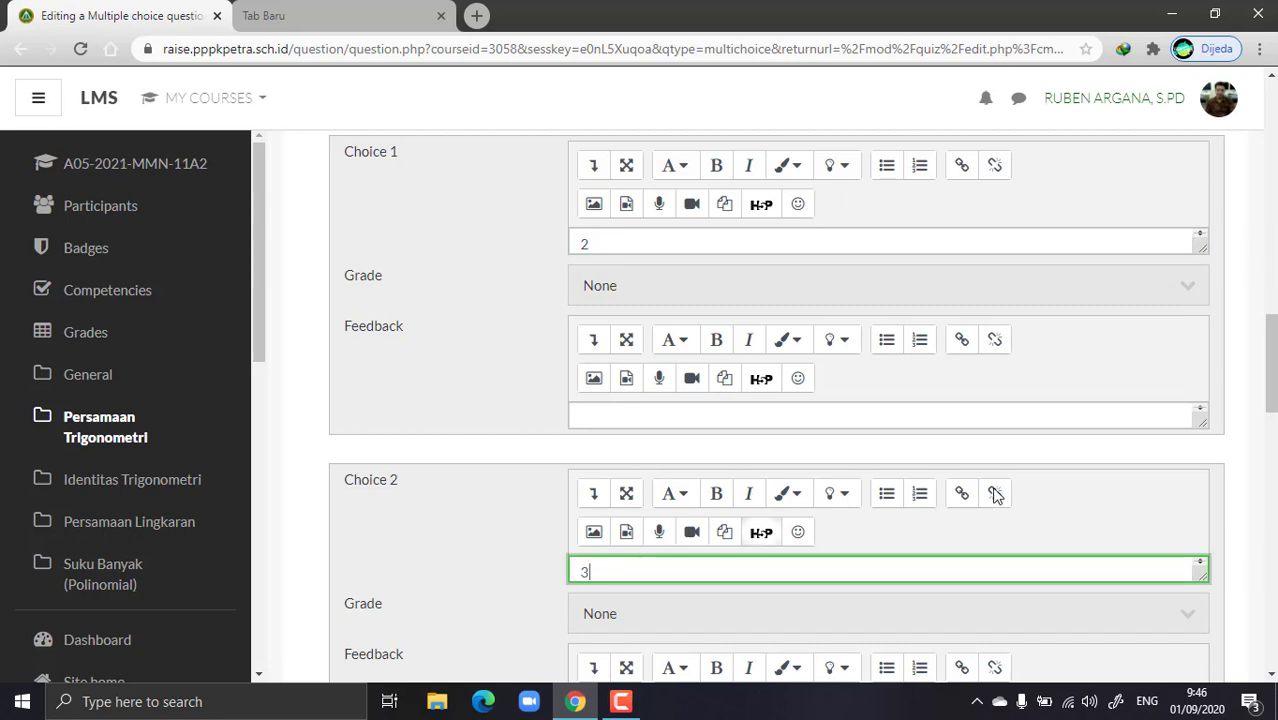
Step: Enter 6 as the answer text of Choice 3 and 7 as that of Choice 4
left_click_drag(1271, 362, 1271, 398)
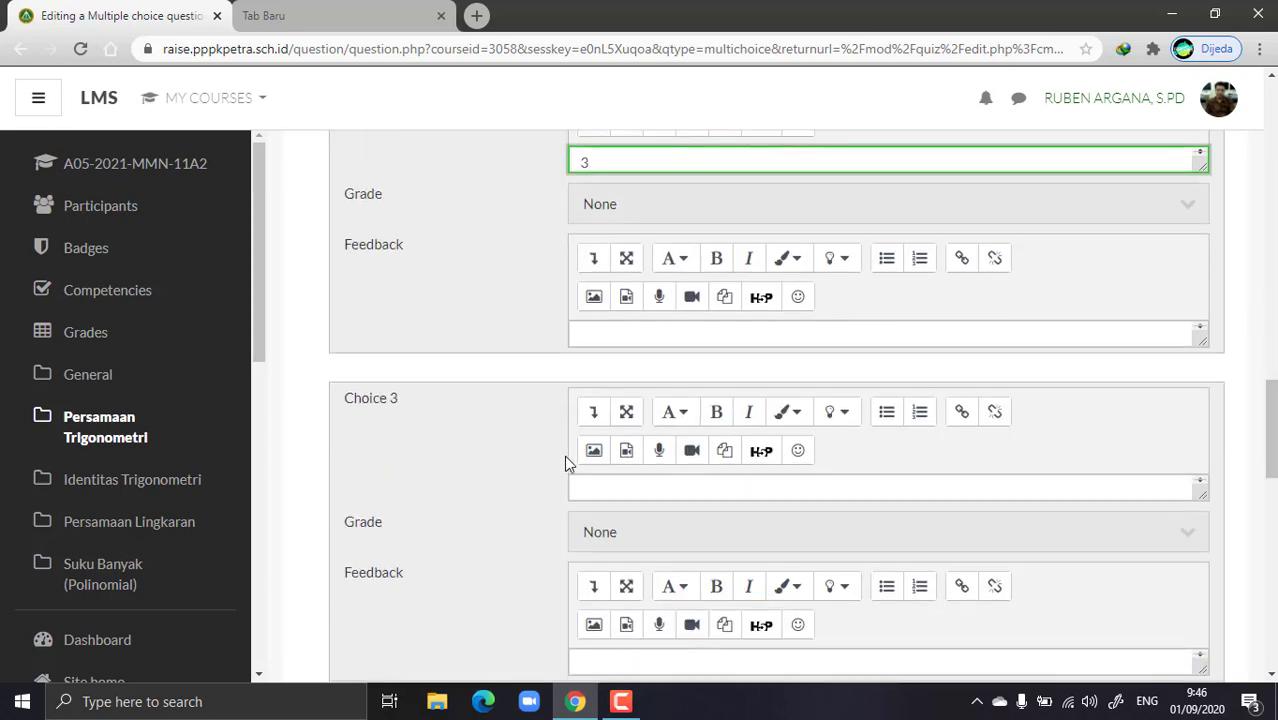
left_click(604, 483)
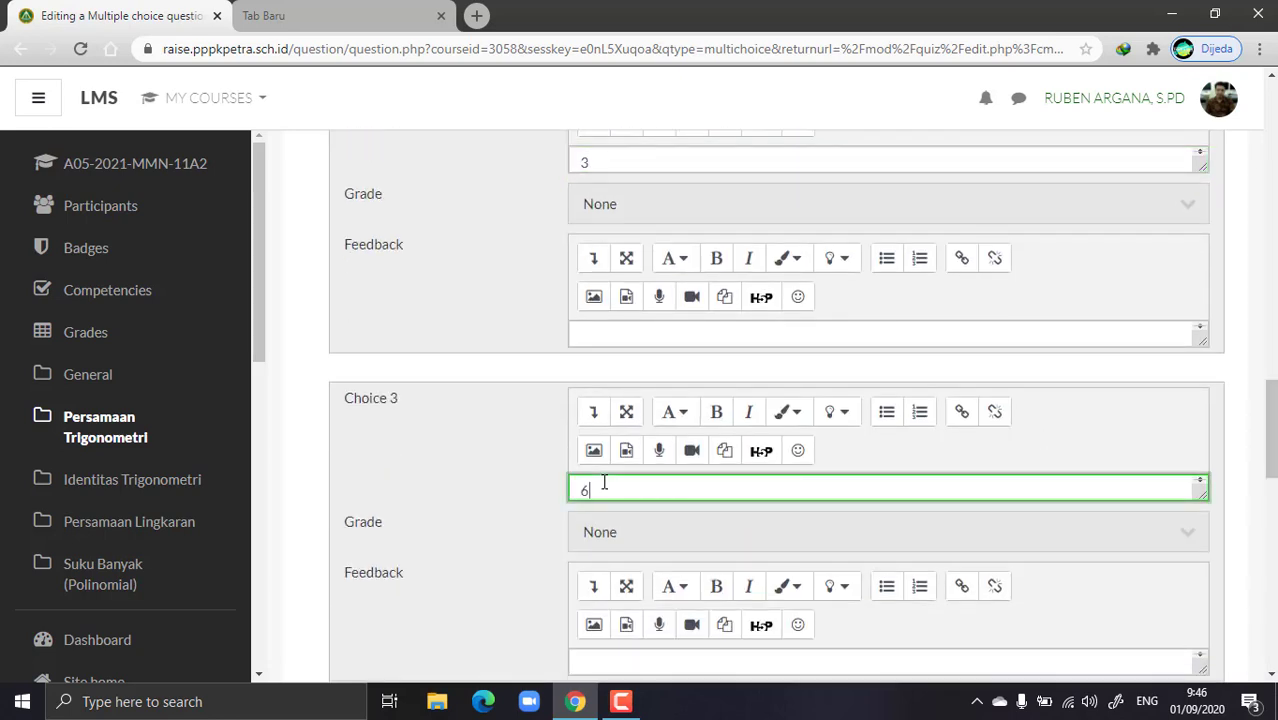
type("6")
scroll(590, 482, "down", 3)
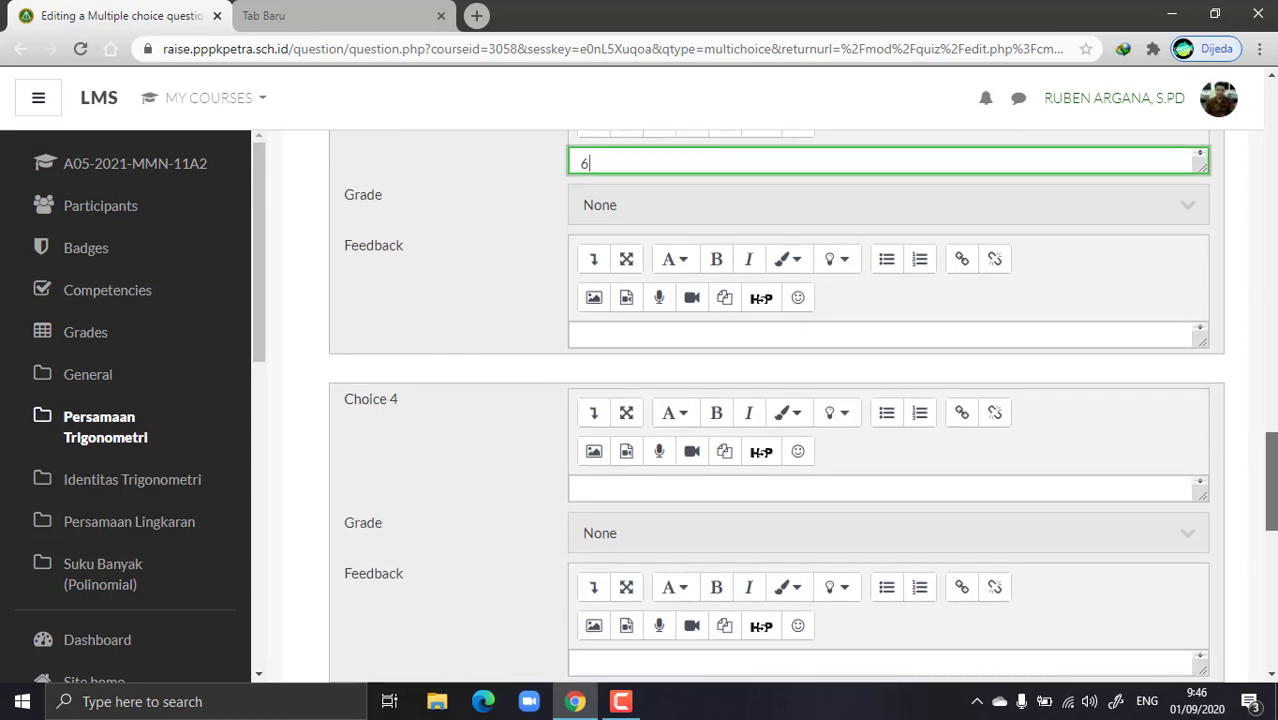
left_click(598, 487)
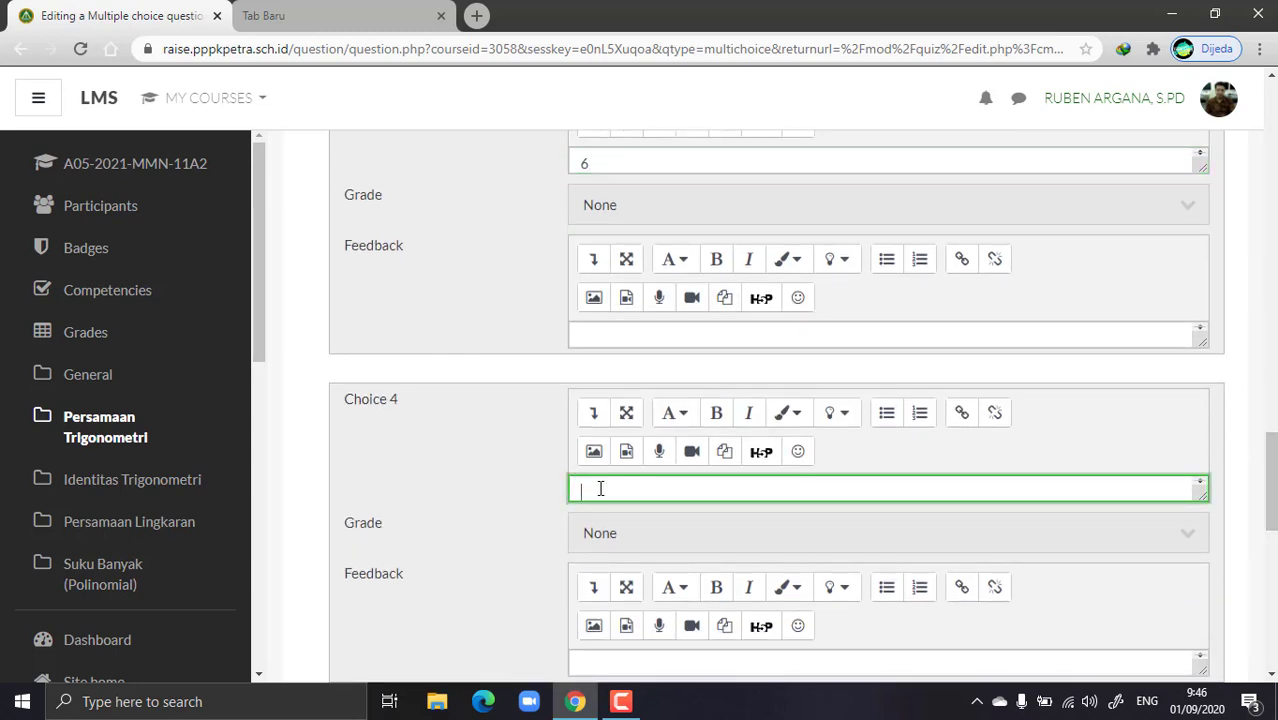
type("7")
Step: Enter 8 as the answer text of Choice 5 and add blanks for more choices
scroll(876, 518, "down", 3)
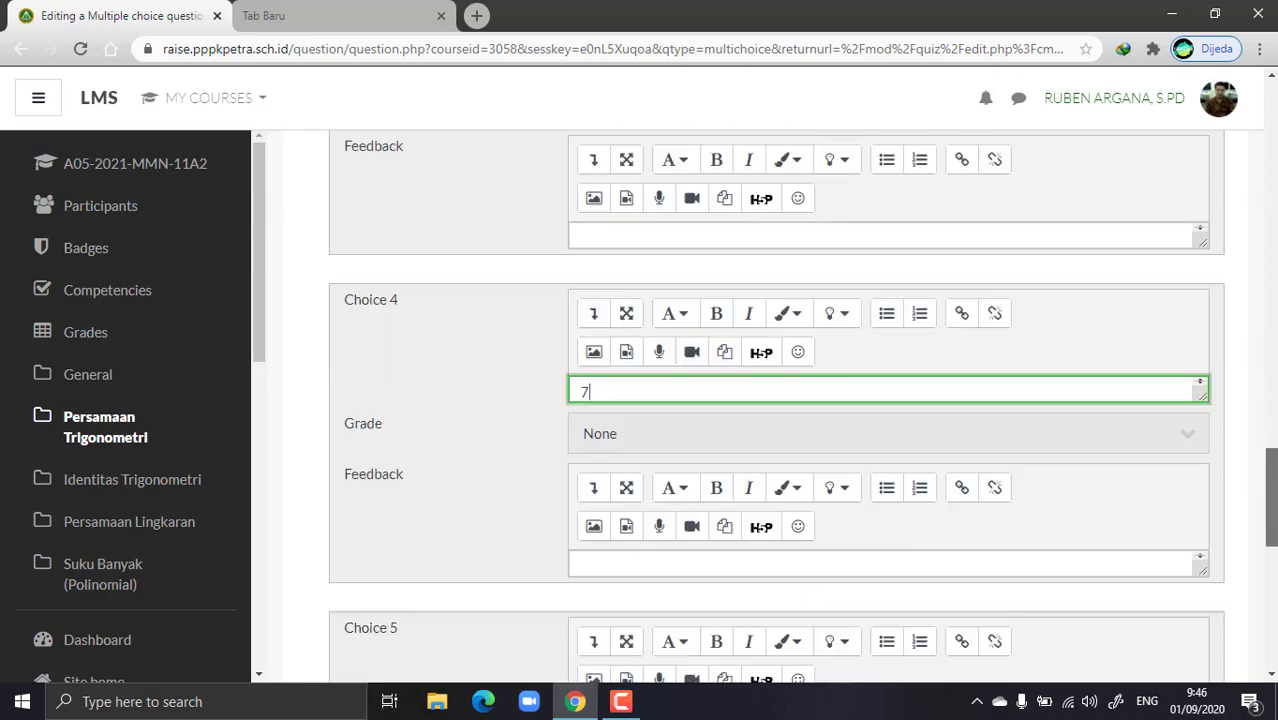
left_click(622, 458)
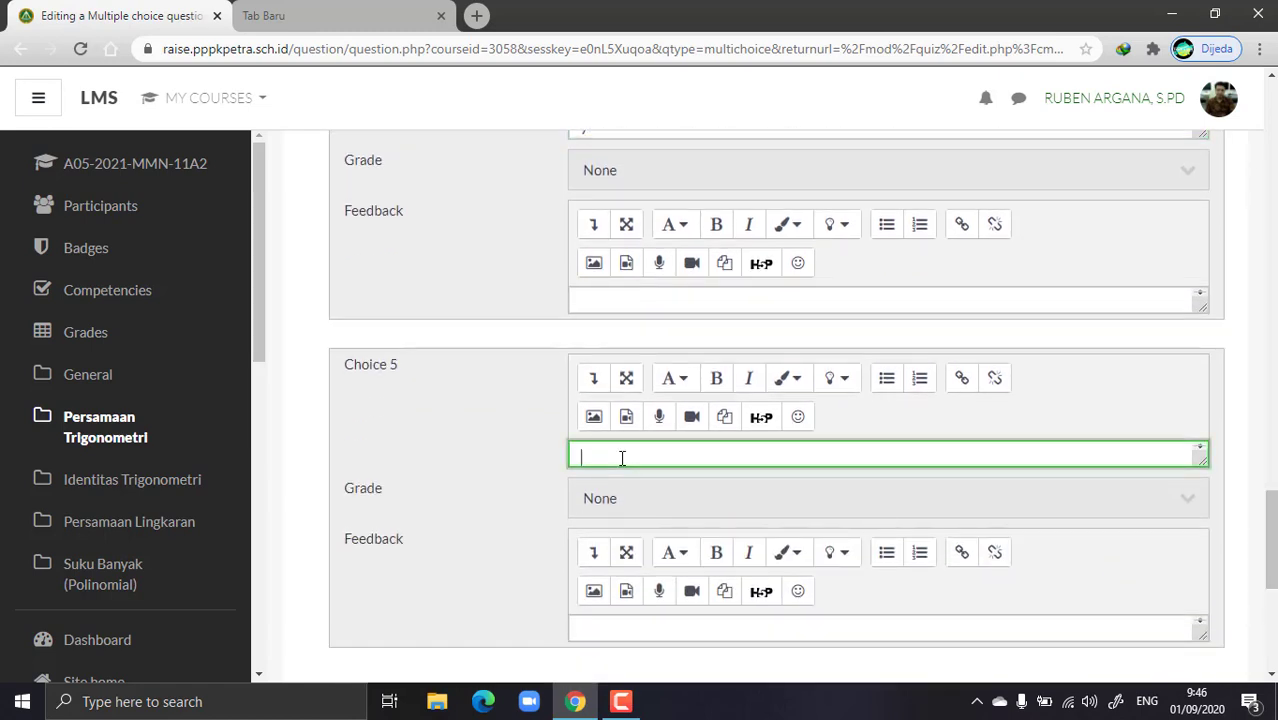
type("8")
scroll(760, 357, "down", 4)
left_click(758, 355)
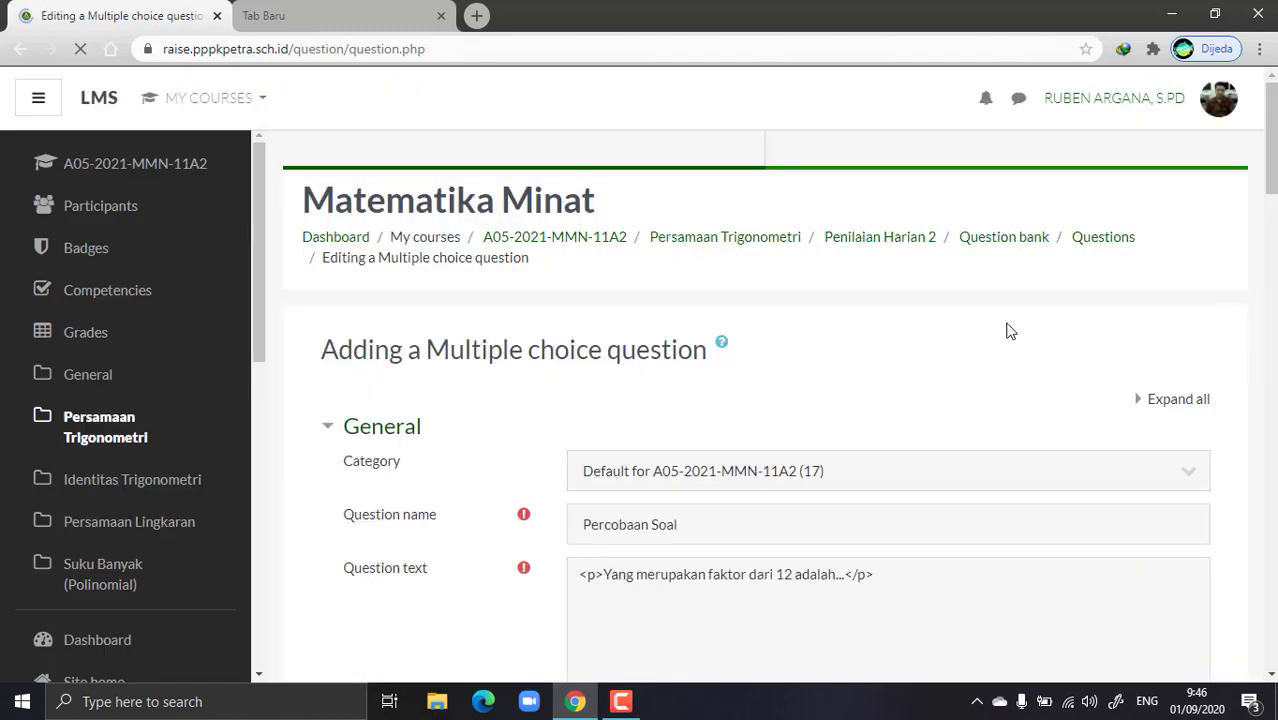
Step: Enter 10 as the answer text of Choice 6 and 11 as that of Choice 7
scroll(1272, 290, "down", 4)
scroll(1272, 290, "down", 15)
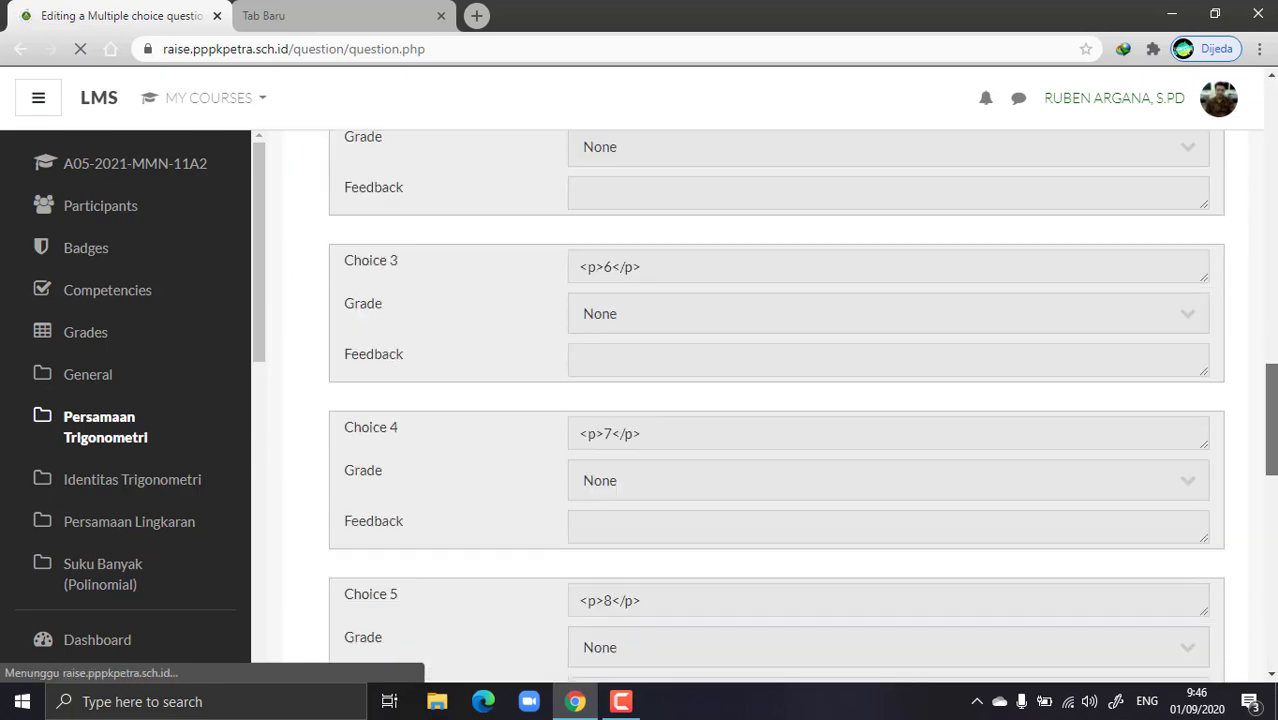
scroll(776, 400, "down", 3)
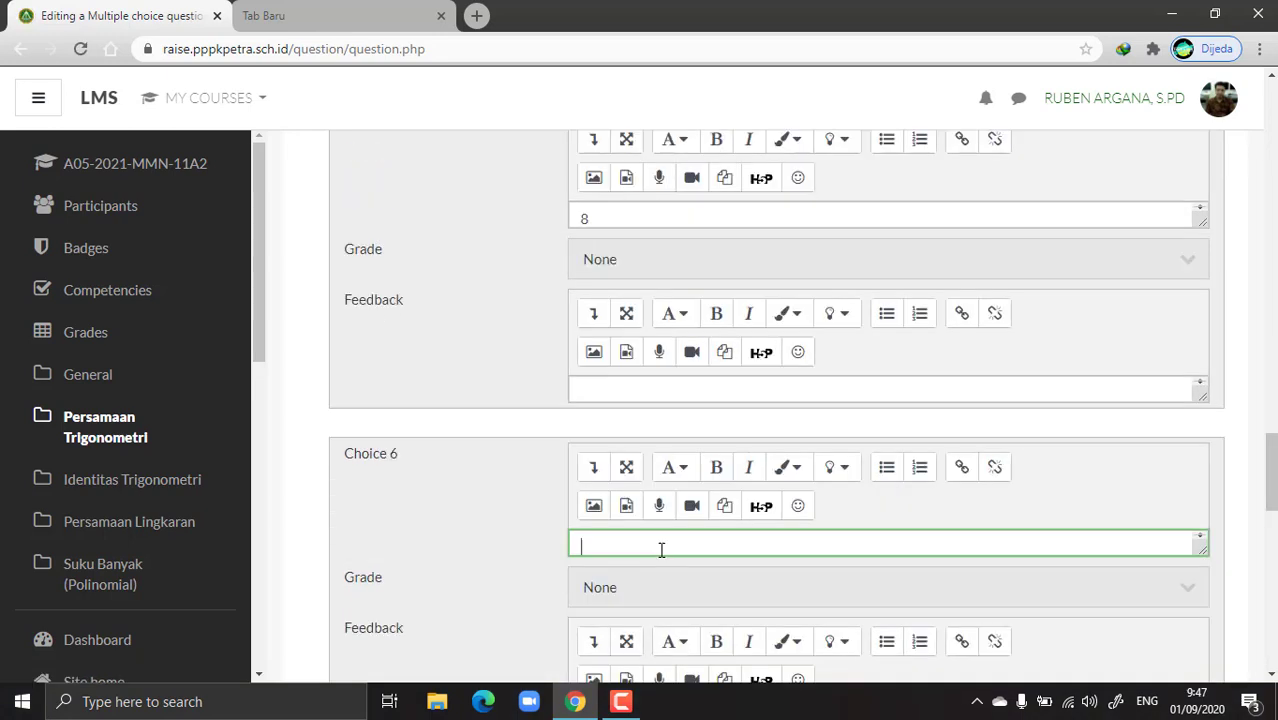
left_click(661, 549)
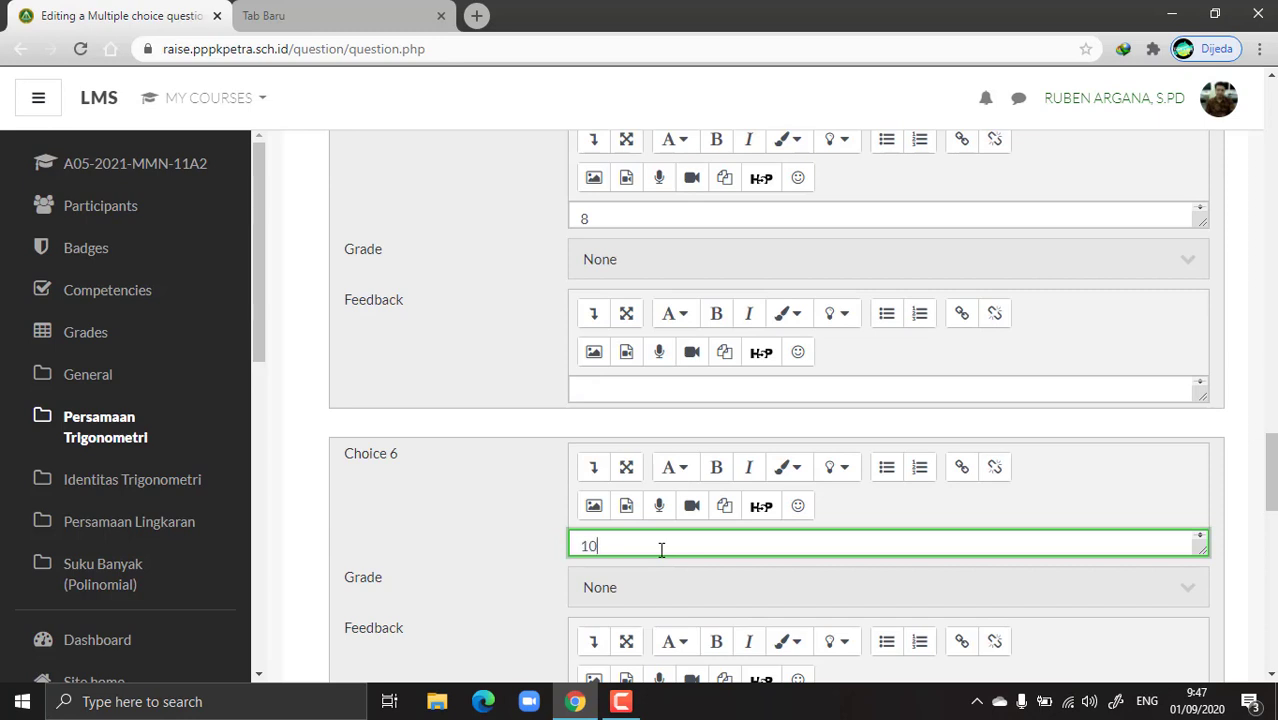
scroll(655, 445, "down", 5)
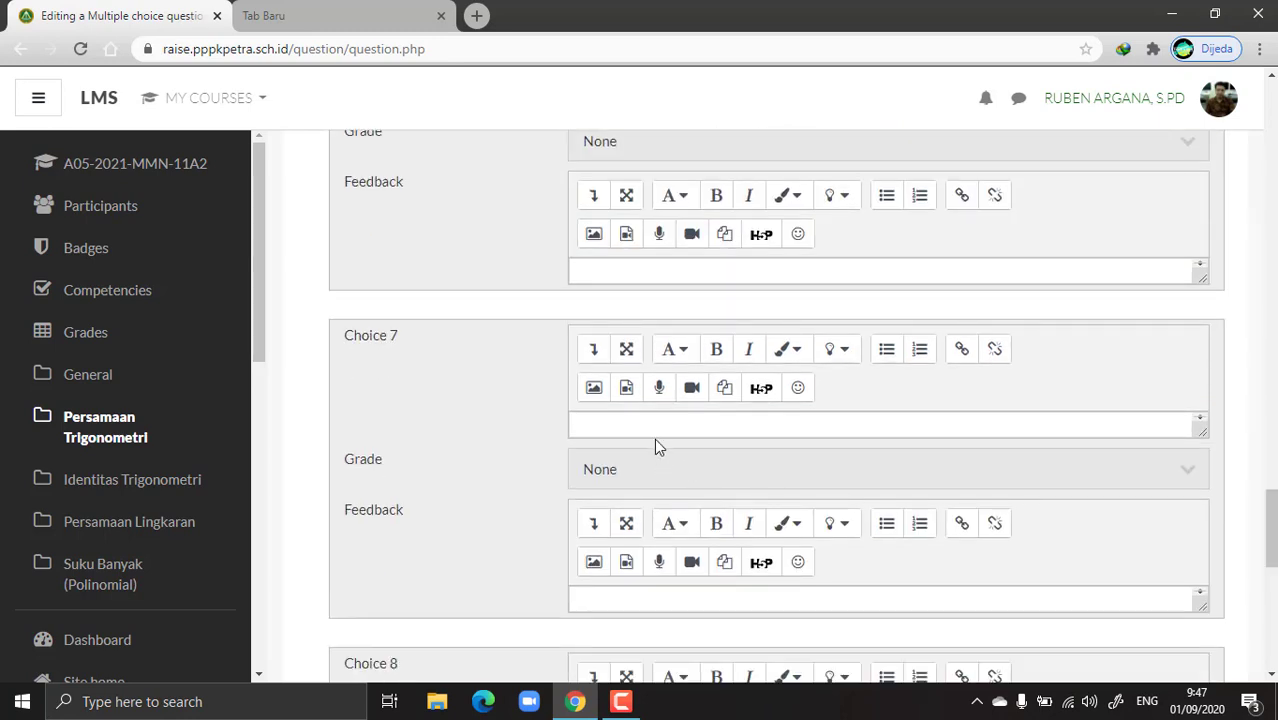
left_click(655, 427)
type("11")
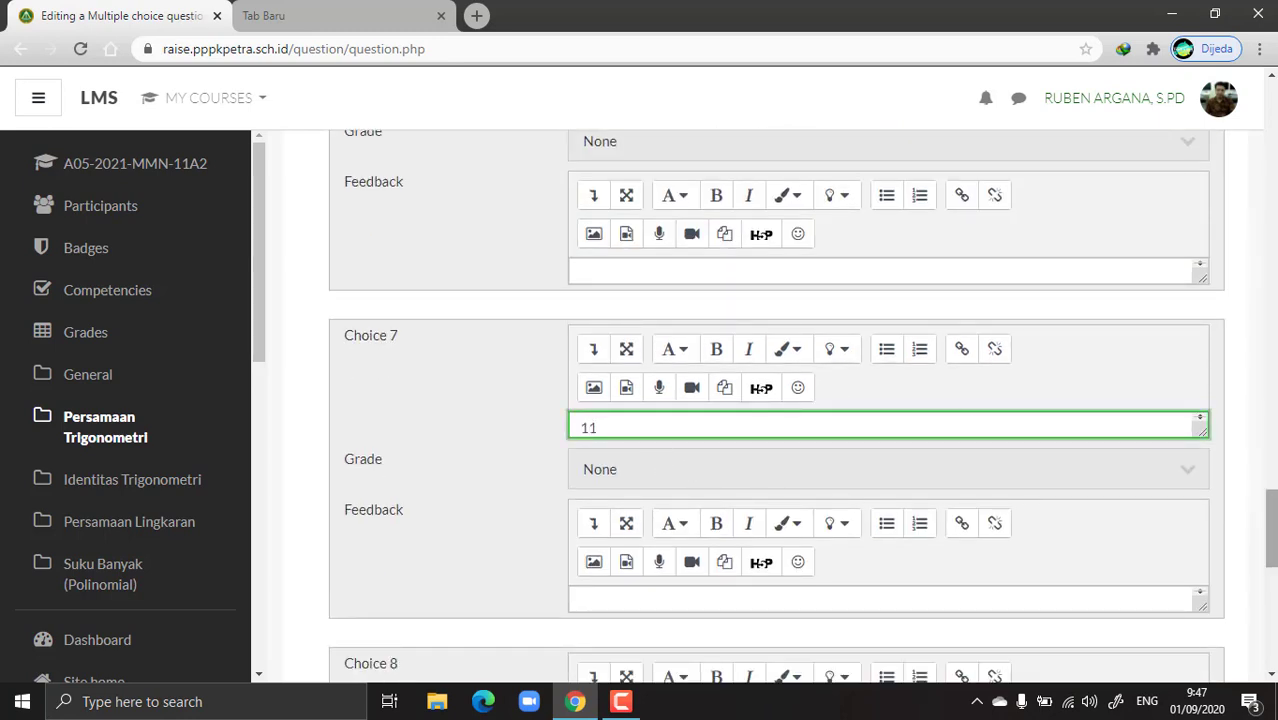
Step: Set the grade of Choice 1, the answer 2, to 33.33333%
scroll(776, 407, "up", 20)
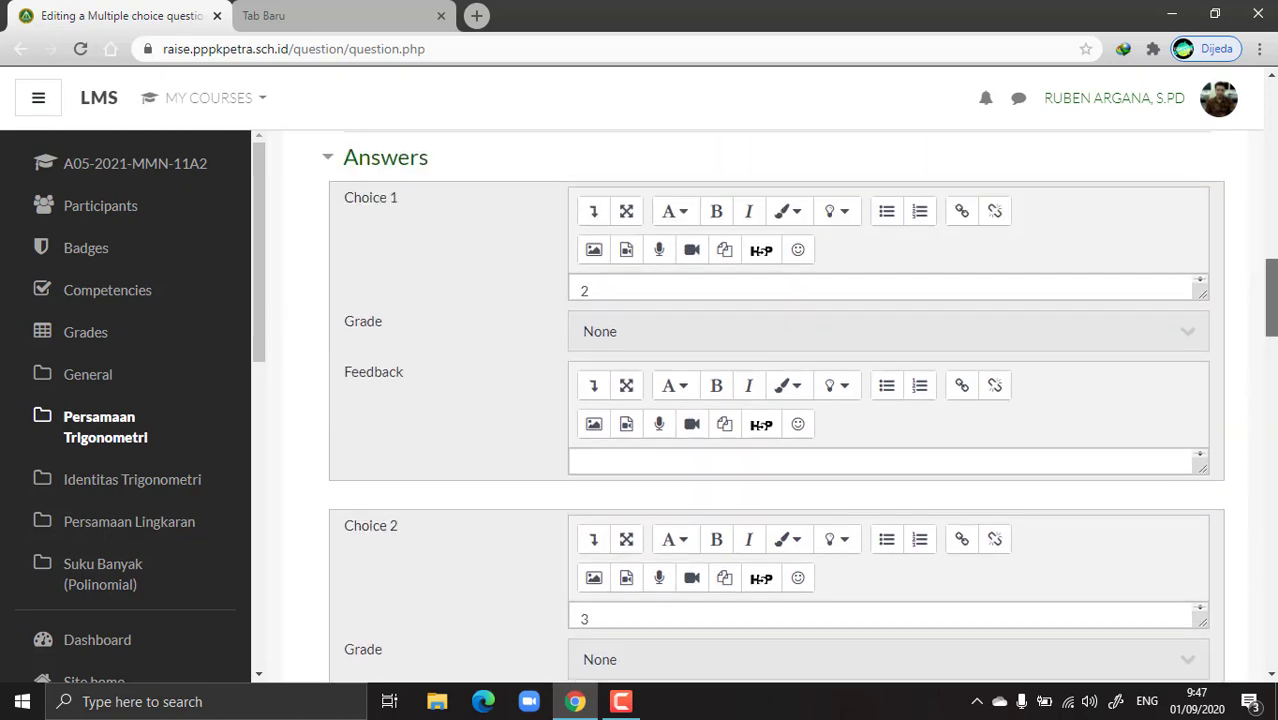
scroll(776, 407, "down", 7)
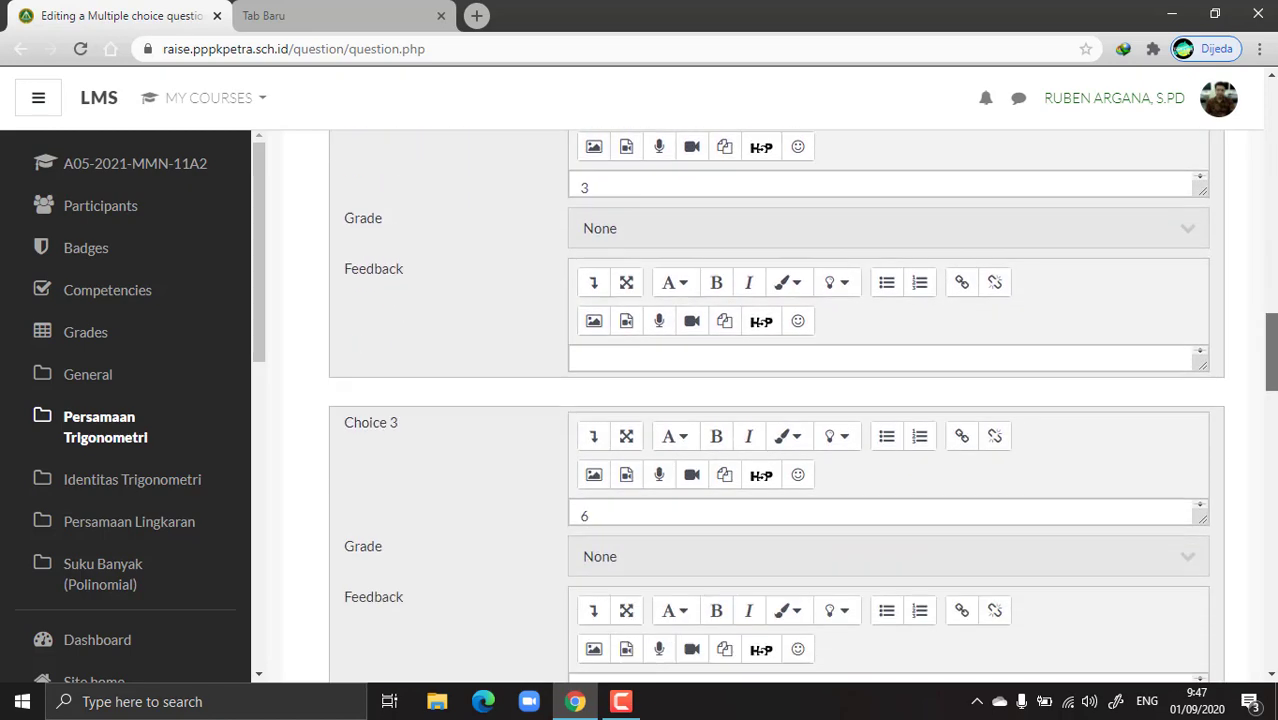
left_click_drag(1274, 362, 1184, 294)
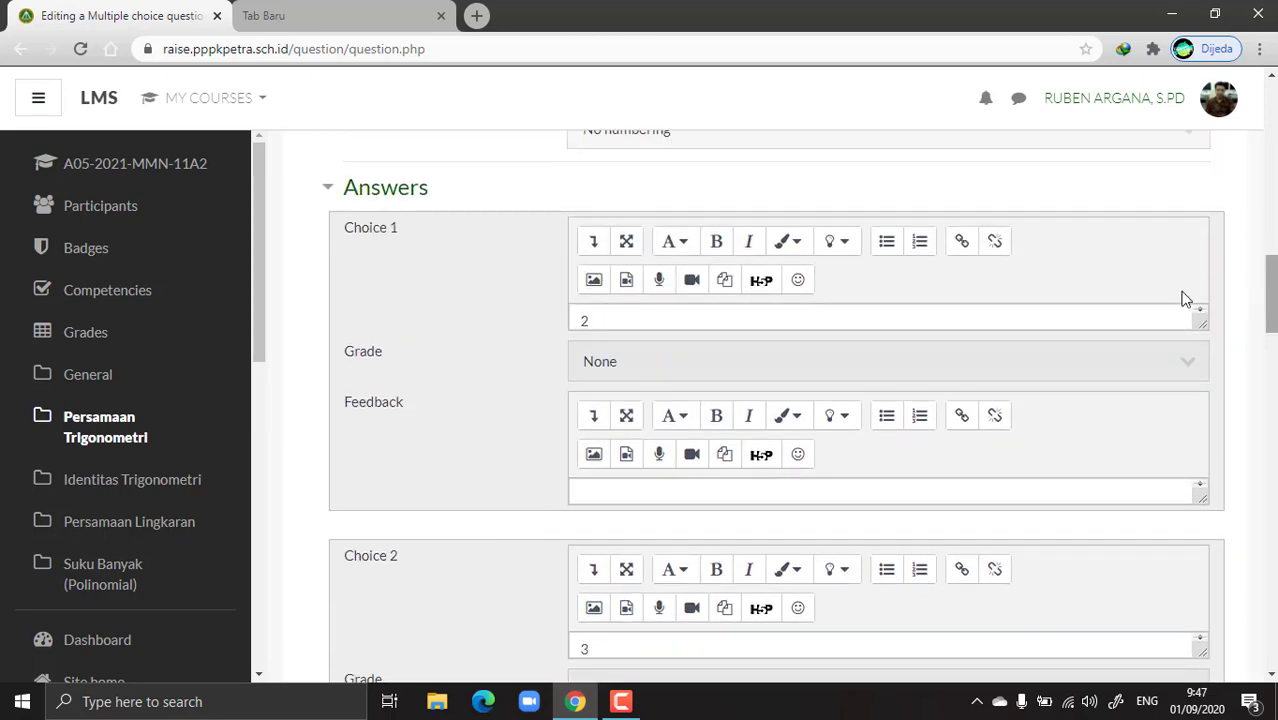
left_click(756, 376)
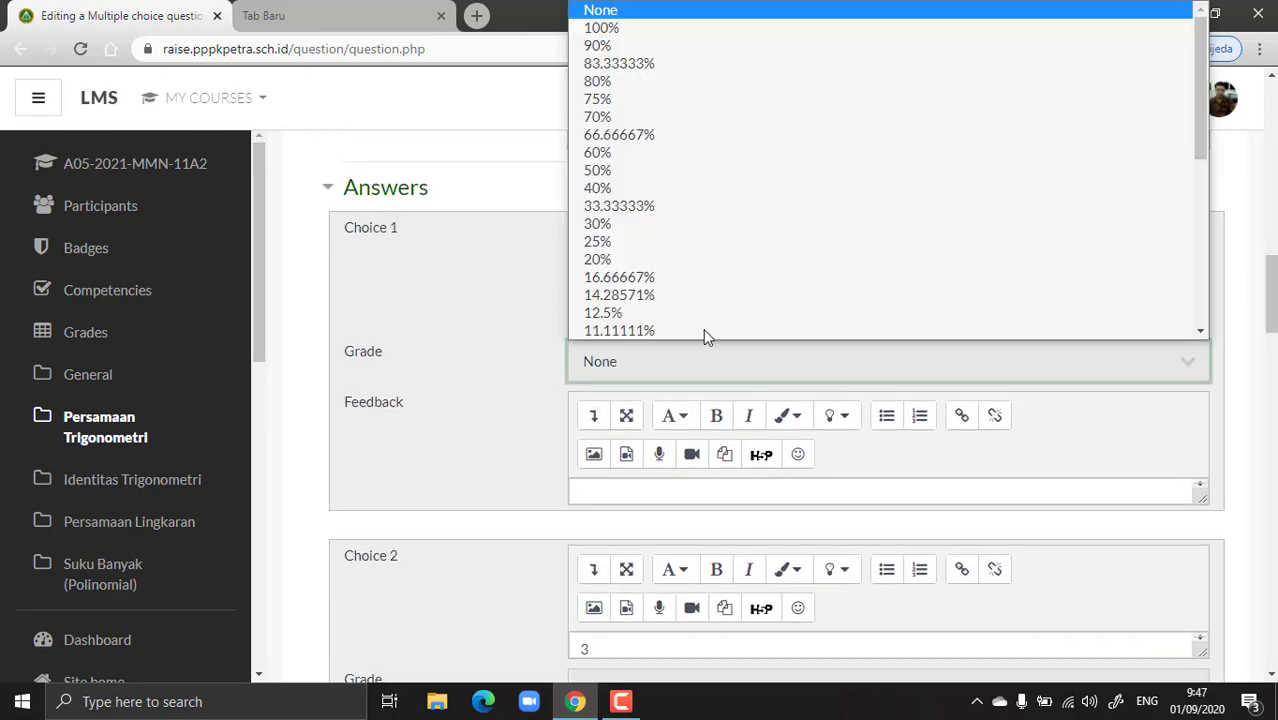
left_click(670, 208)
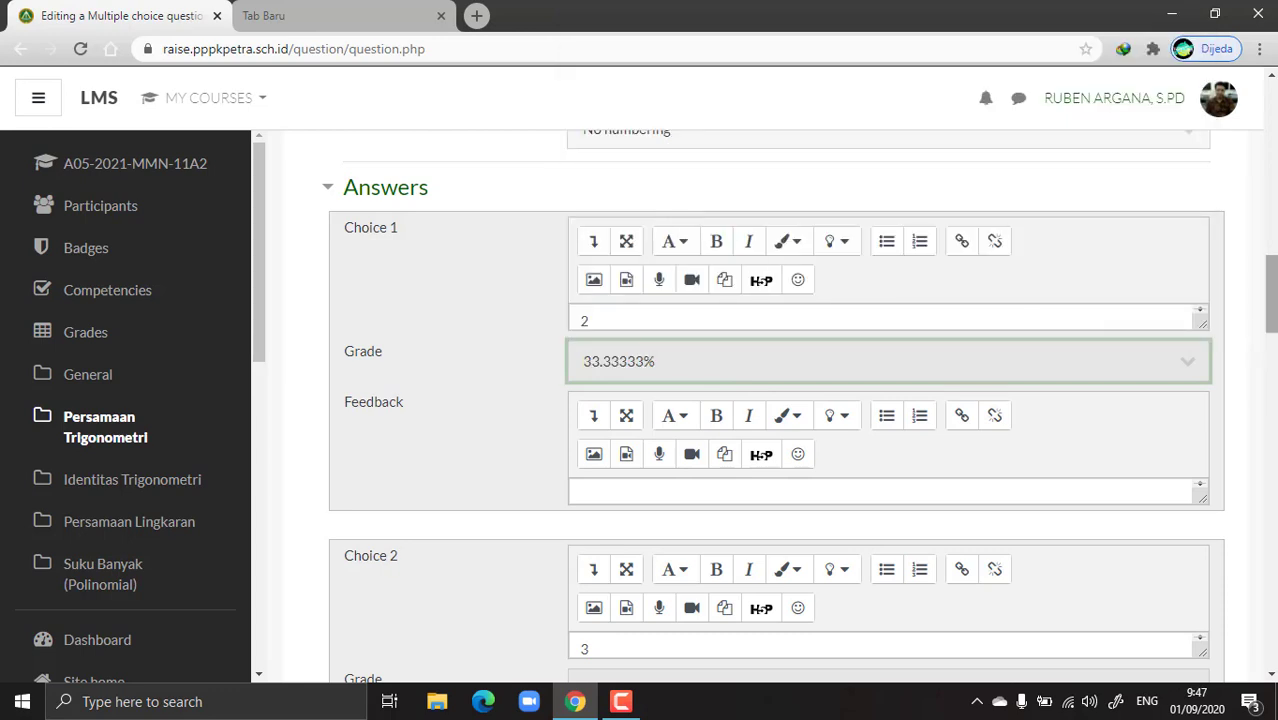
Step: Set the grade of Choice 2, the answer 3, to 33.33333%
scroll(620, 450, "down", 3)
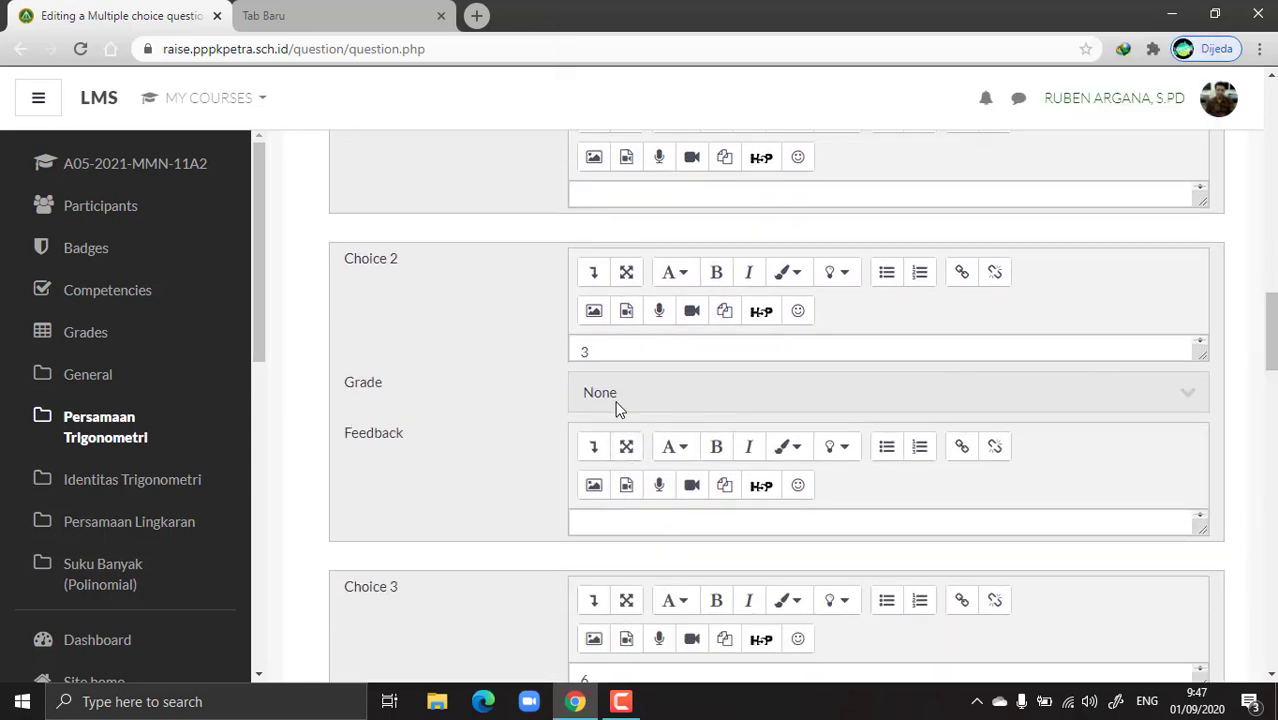
left_click(617, 406)
left_click(624, 220)
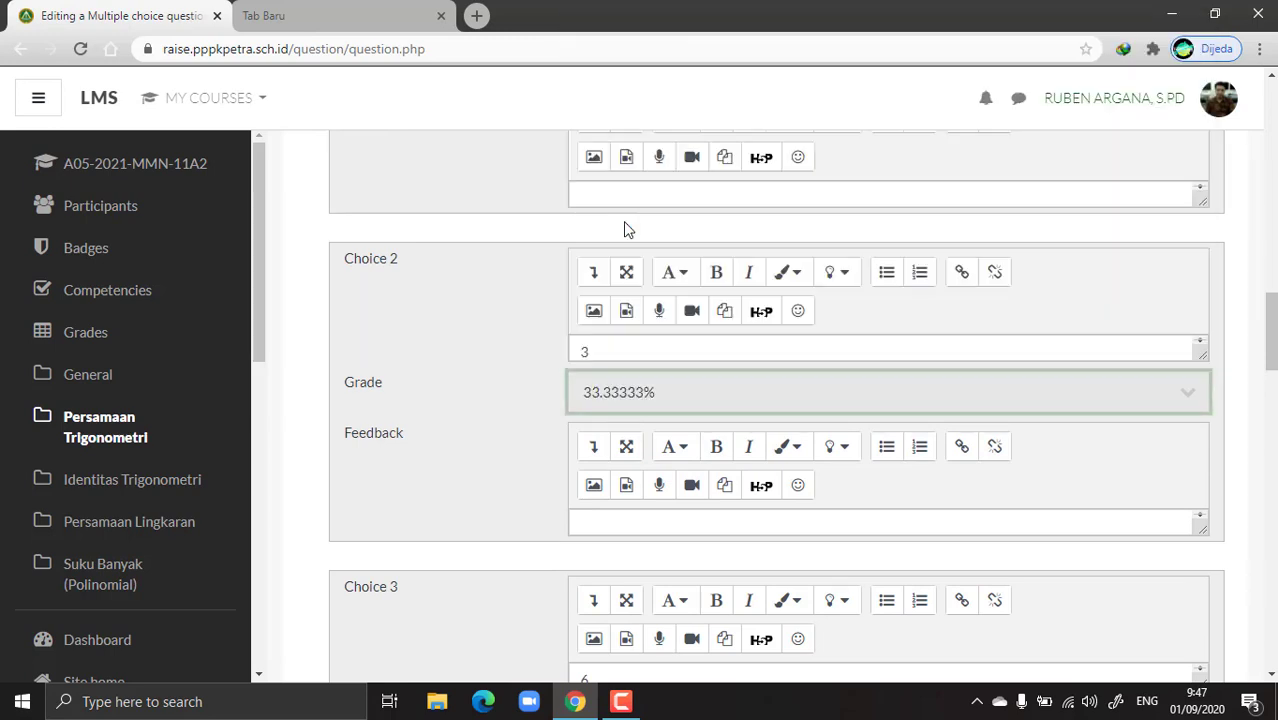
Step: Set the grade of Choice 3, the answer 6, to 33.33333% and go past the remaining choices
scroll(709, 281, "down", 4)
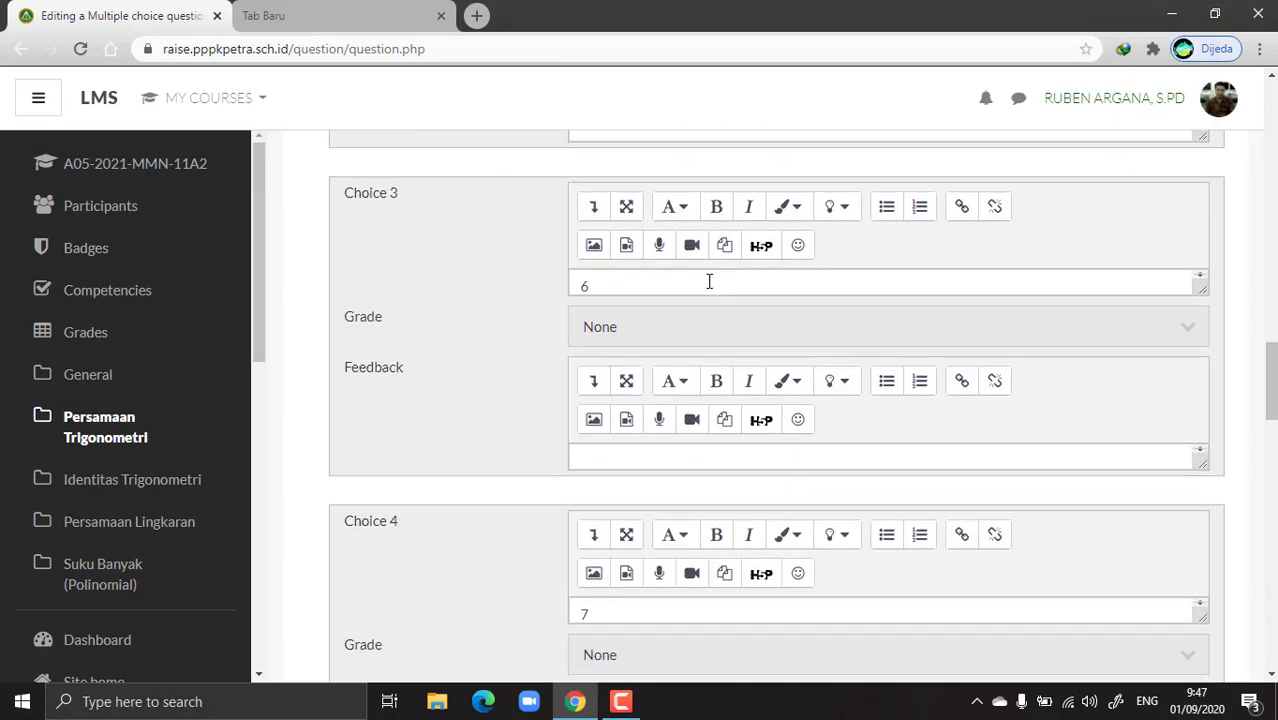
left_click(697, 336)
left_click(660, 410)
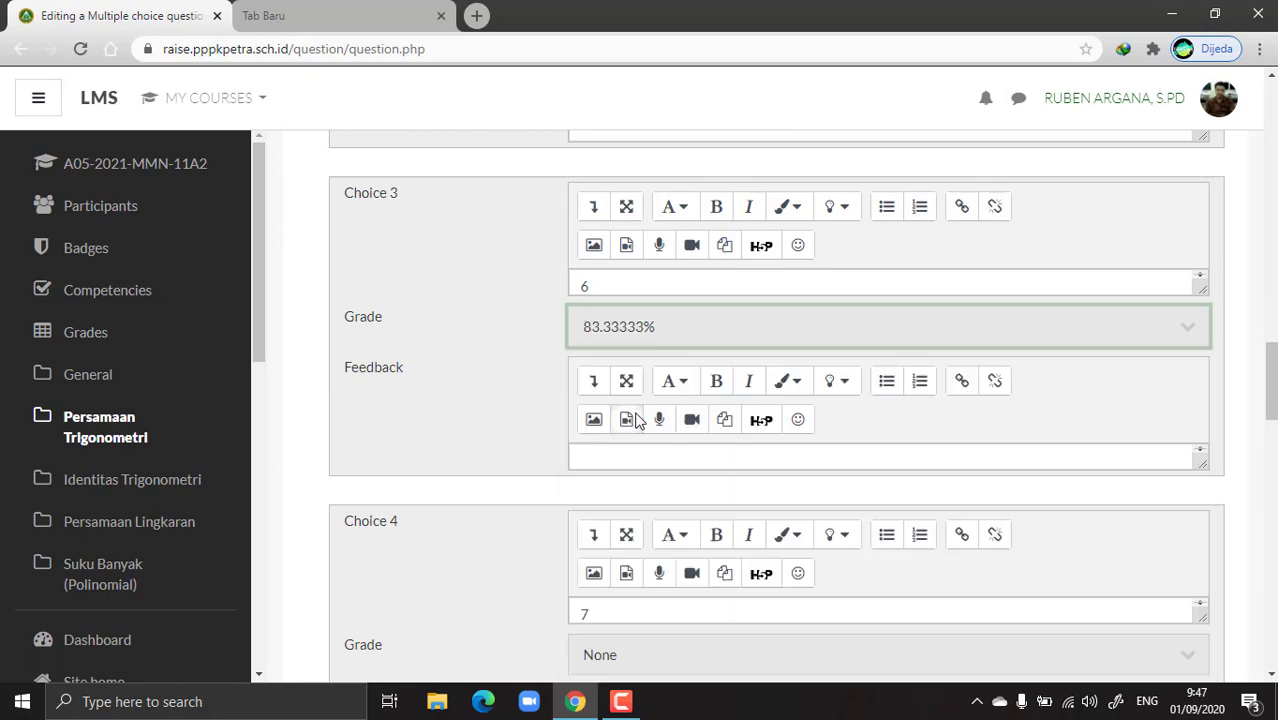
left_click(646, 336)
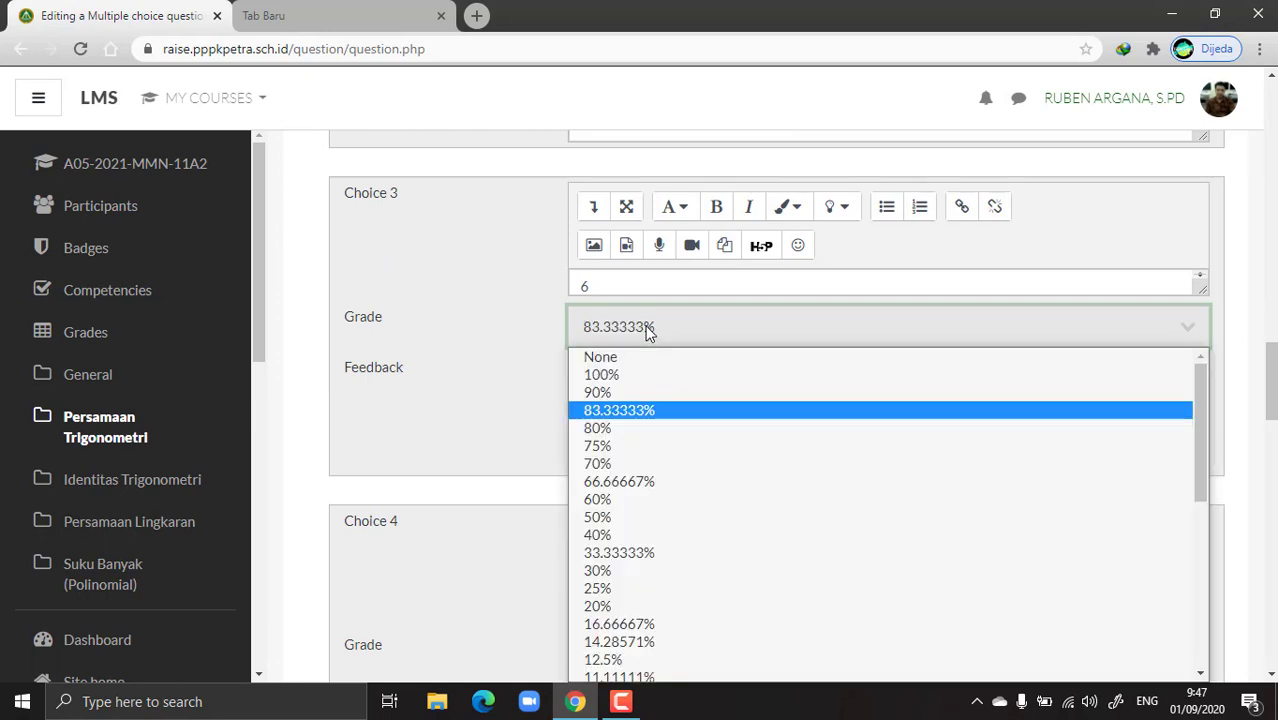
left_click(643, 555)
scroll(709, 284, "down", 4)
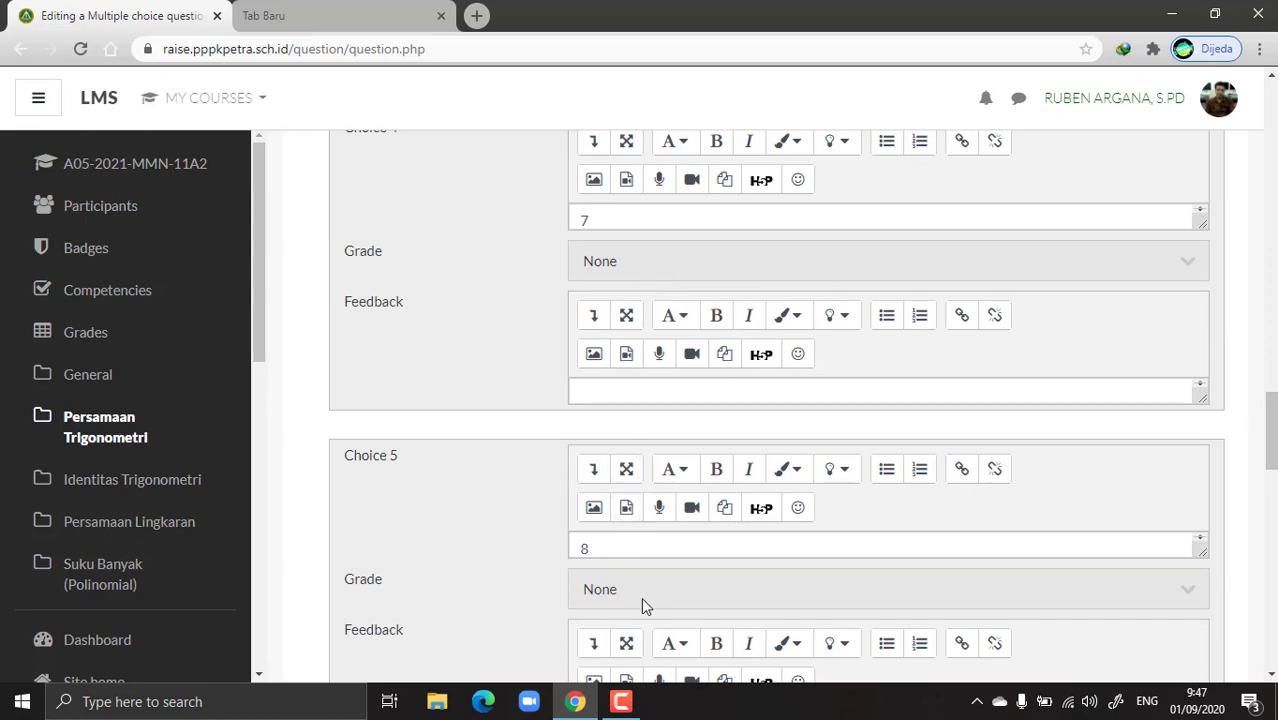
left_click_drag(1272, 470, 1272, 567)
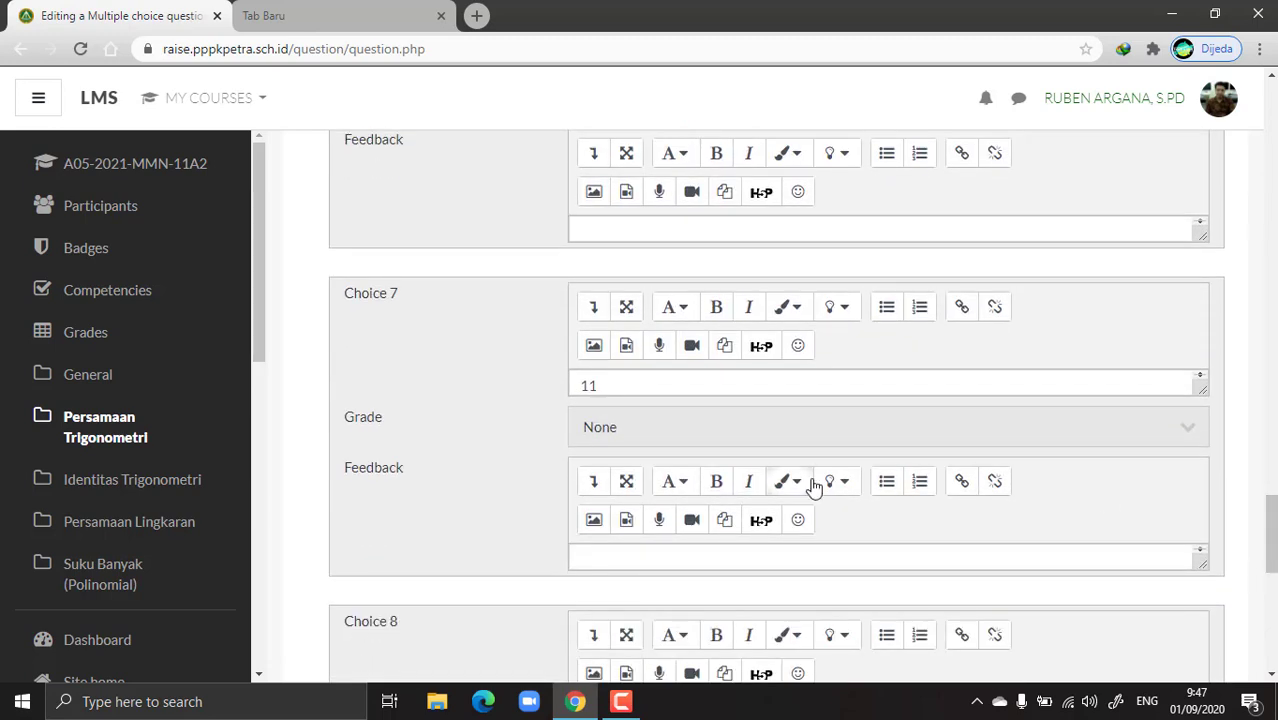
left_click(713, 435)
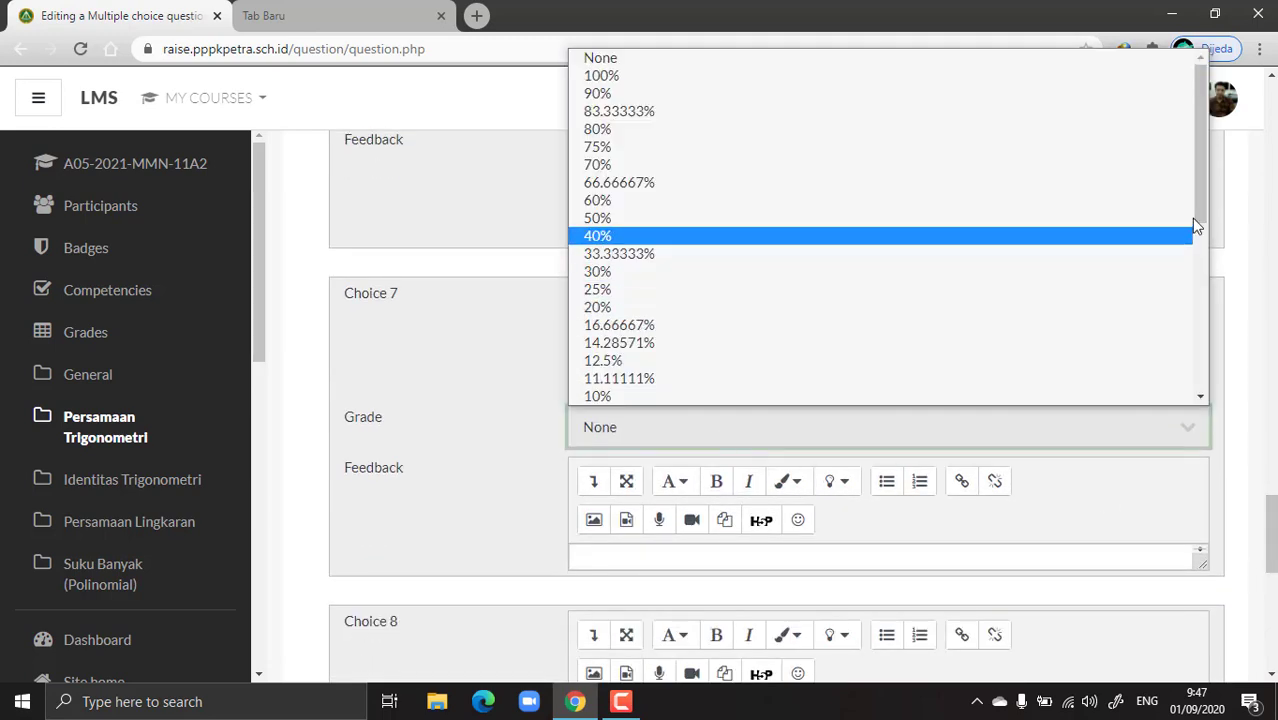
left_click_drag(1197, 226, 1200, 276)
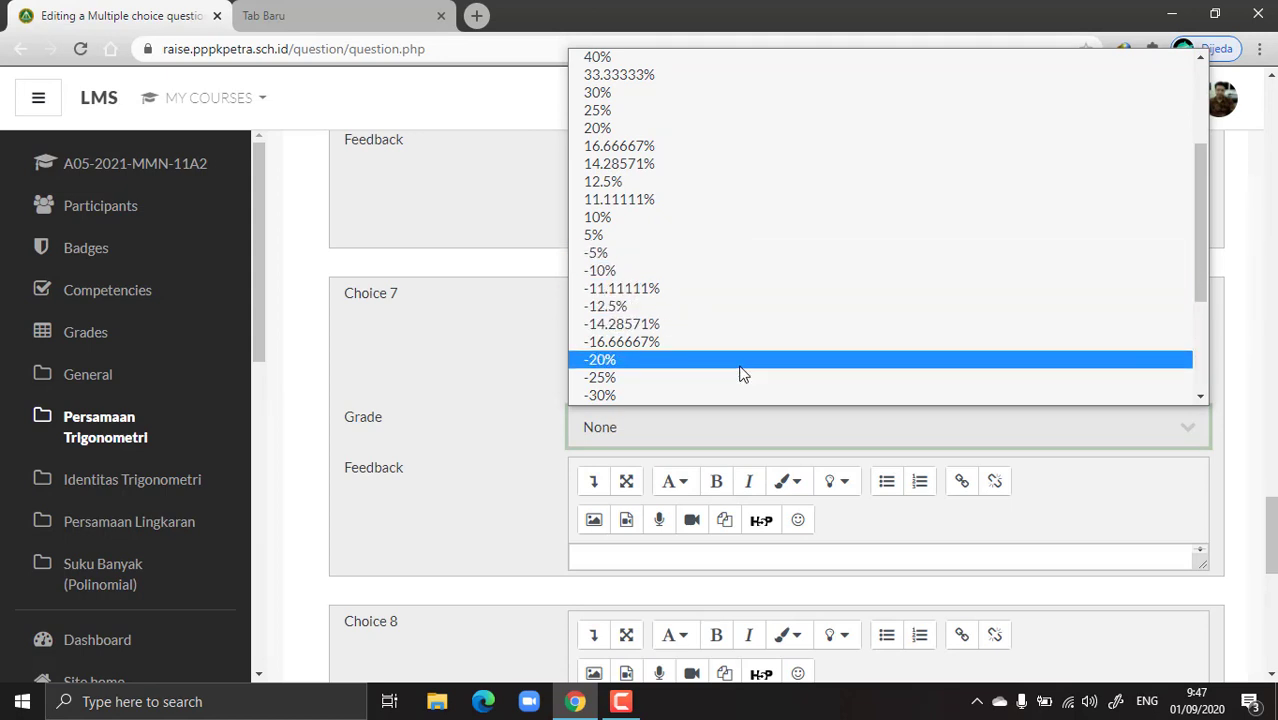
left_click(448, 360)
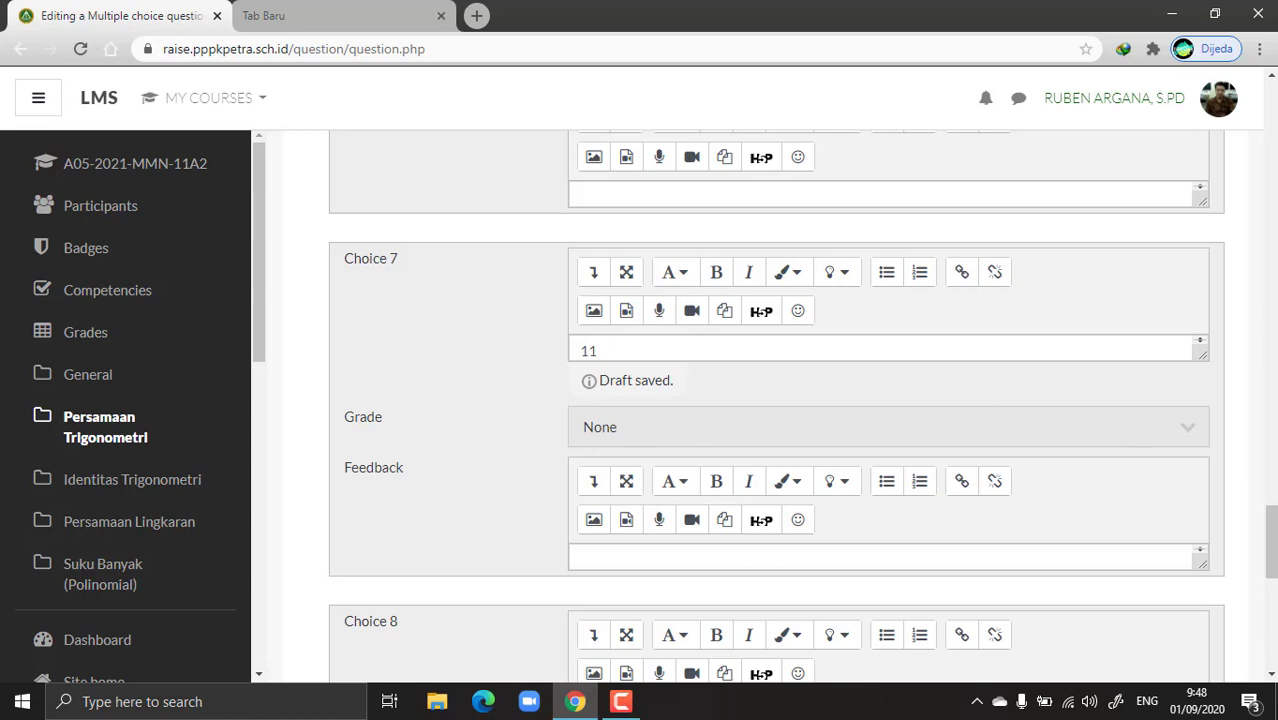
Step: Save the multiple choice question and return to the quiz's question list
scroll(776, 400, "down", 7)
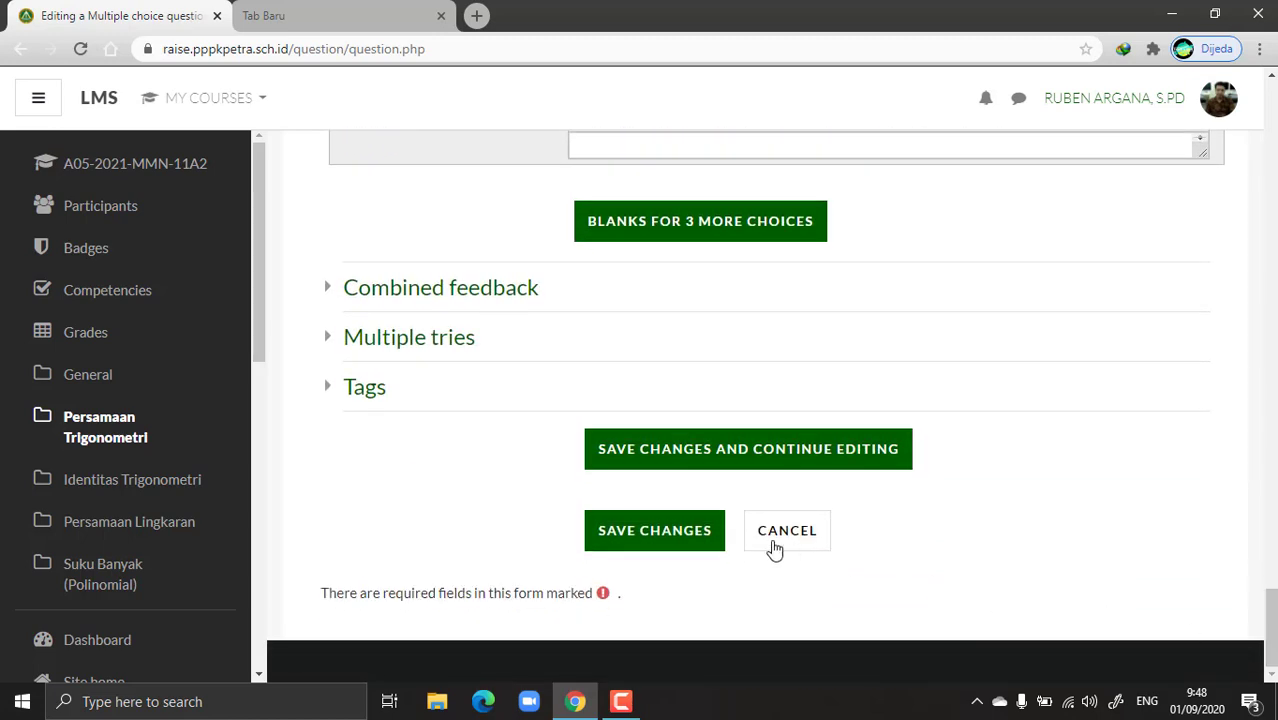
left_click(650, 532)
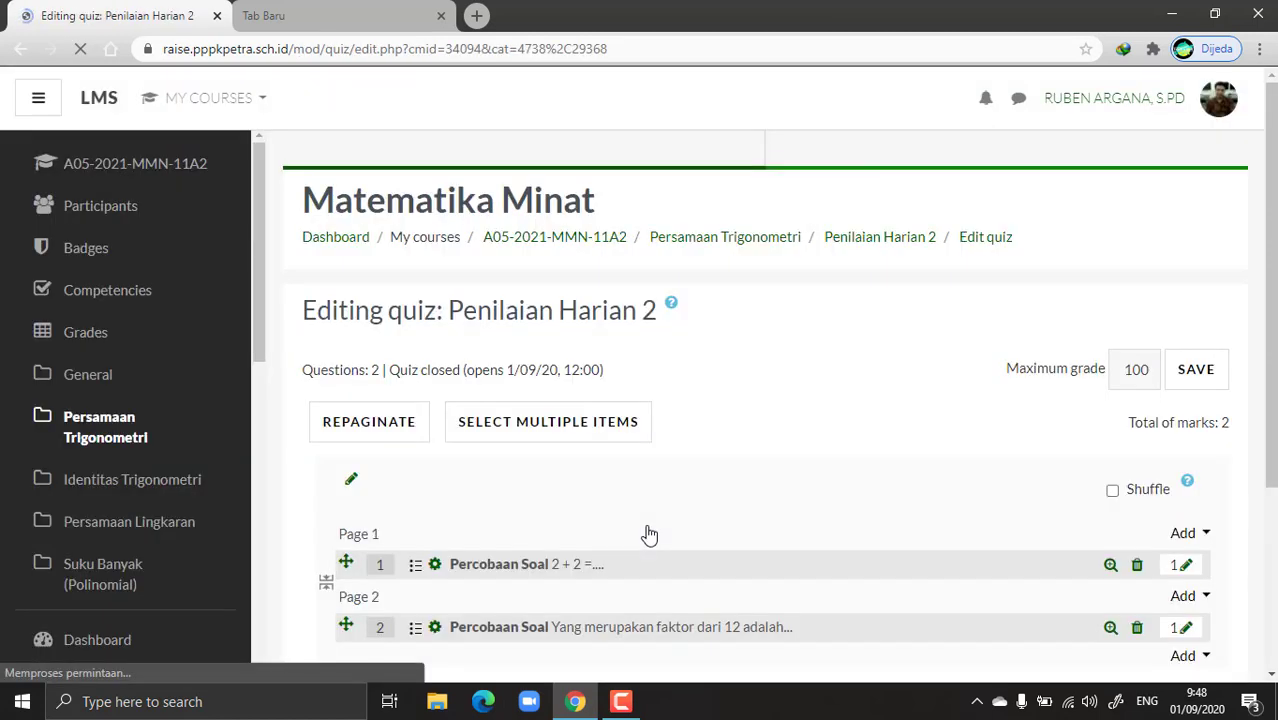
Step: Preview question 2 on the factors of 12, select the answers 2, 3 and 6, and close the preview
scroll(1050, 450, "down", 2)
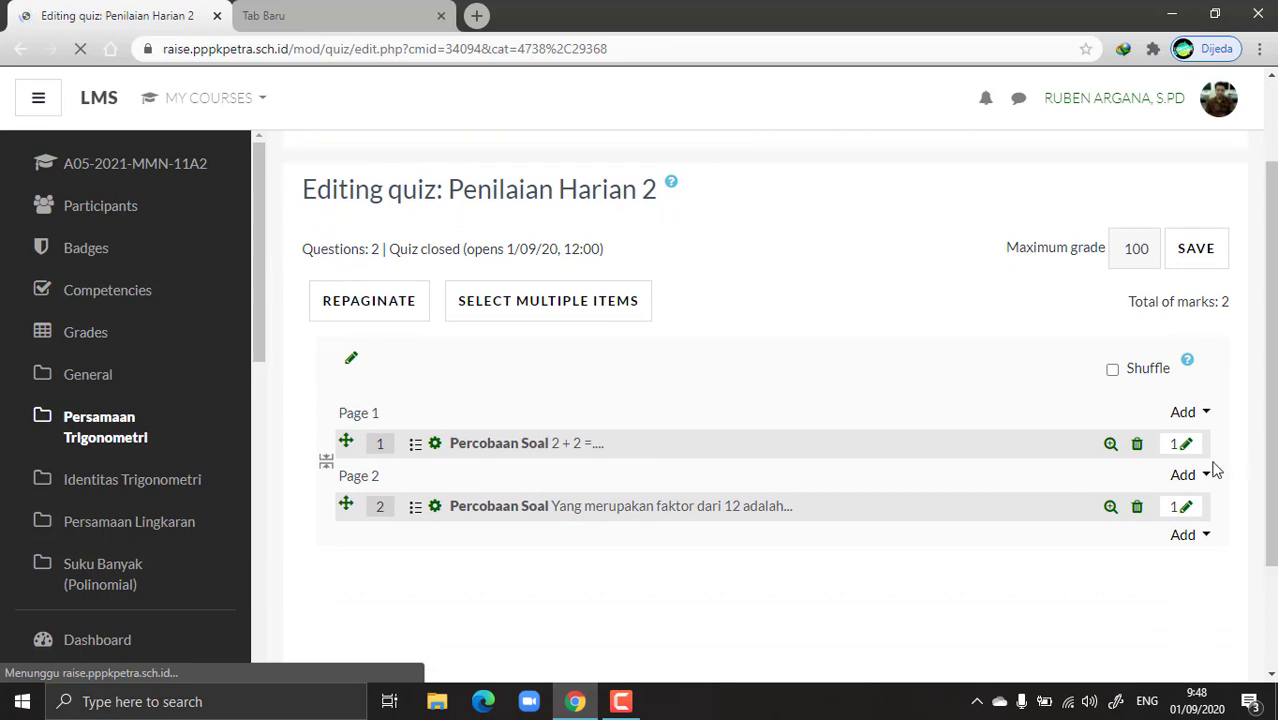
left_click(1110, 507)
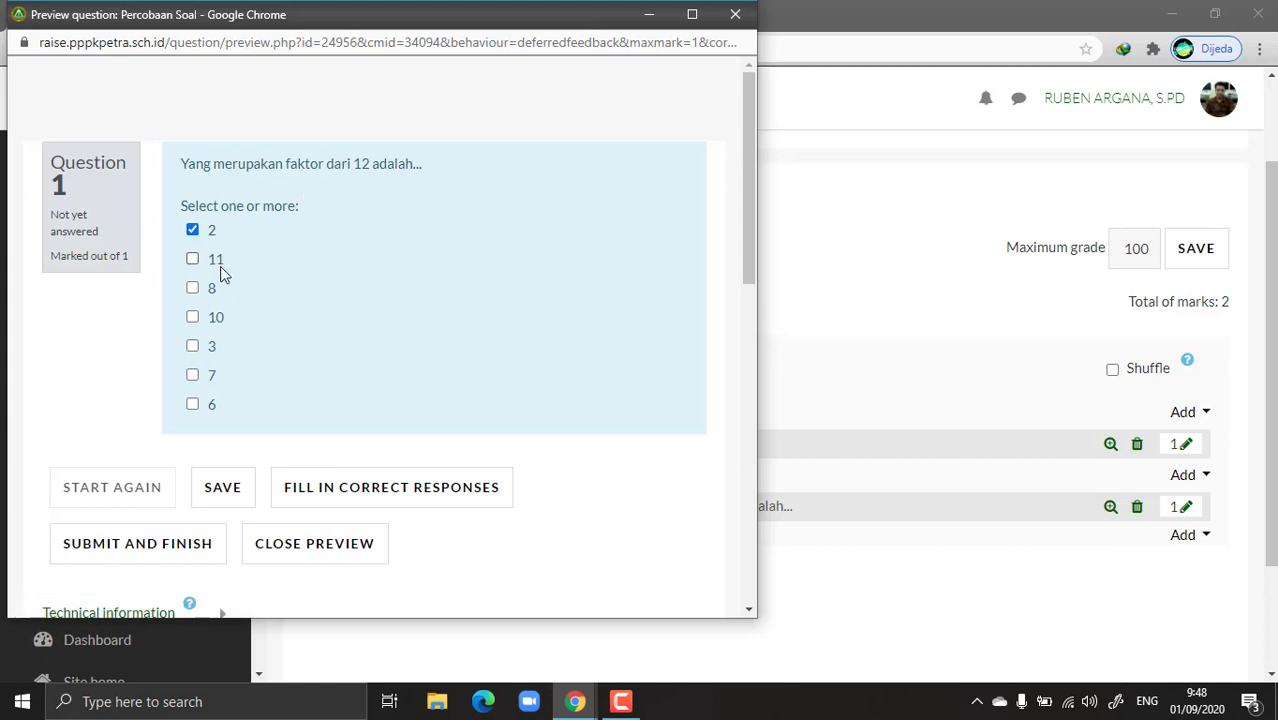
left_click(193, 346)
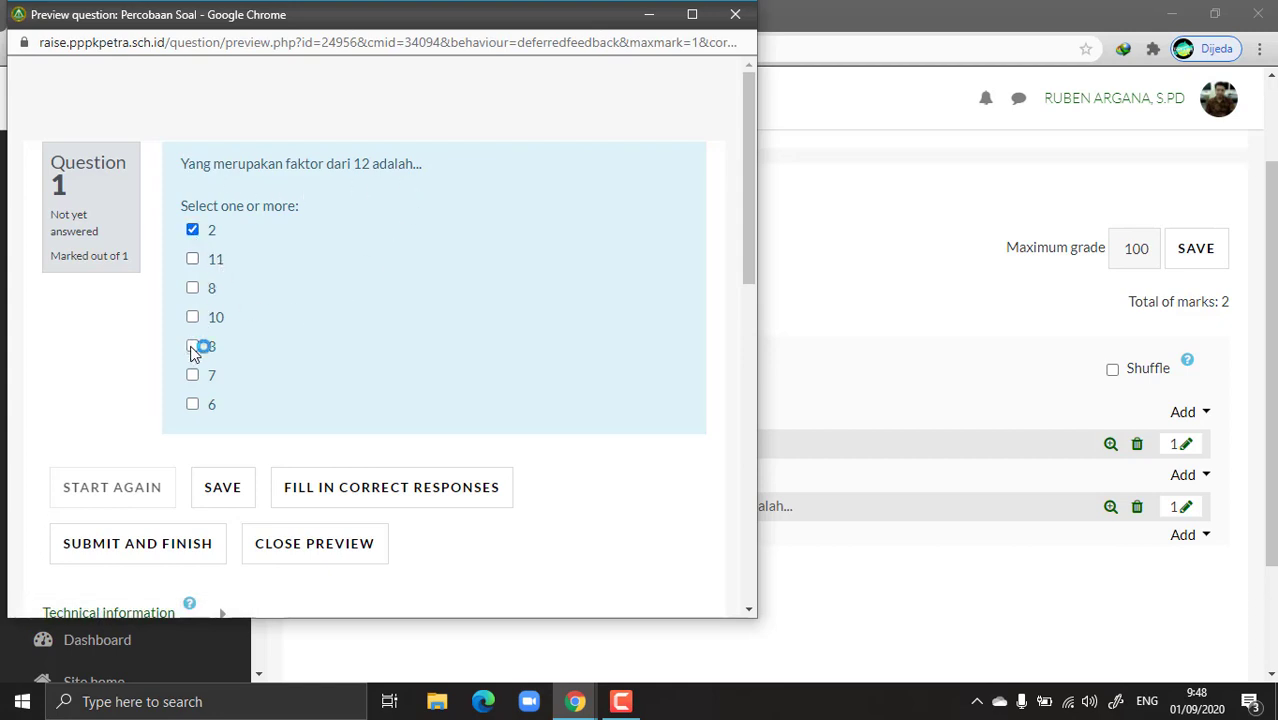
left_click(194, 404)
left_click(735, 15)
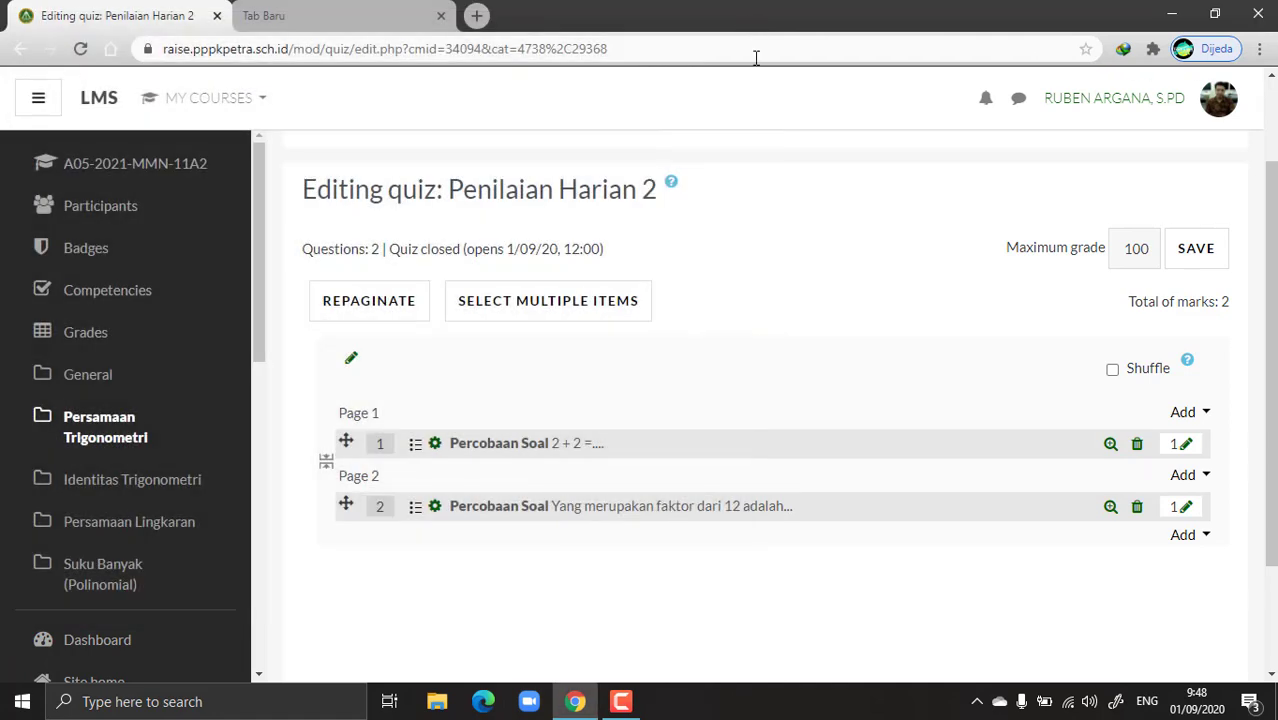
Step: Add a new True/False question after question 2 in the quiz
left_click_drag(1271, 365, 1271, 441)
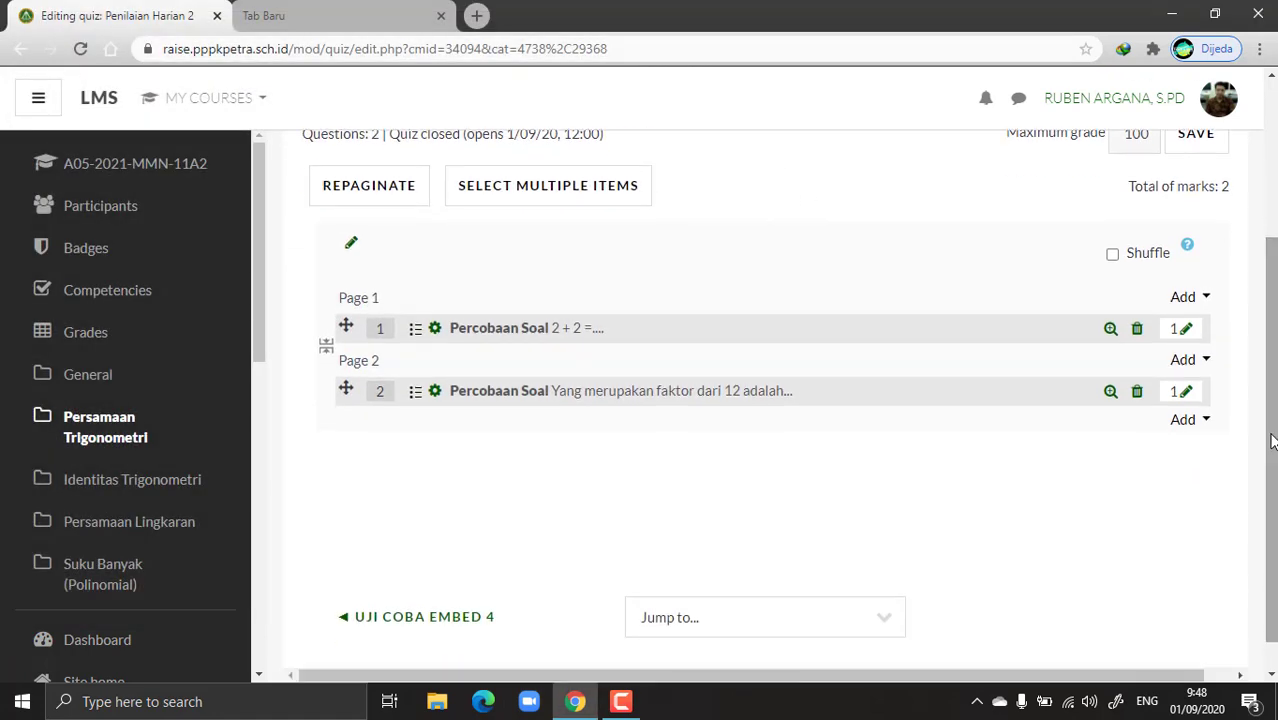
left_click(1205, 420)
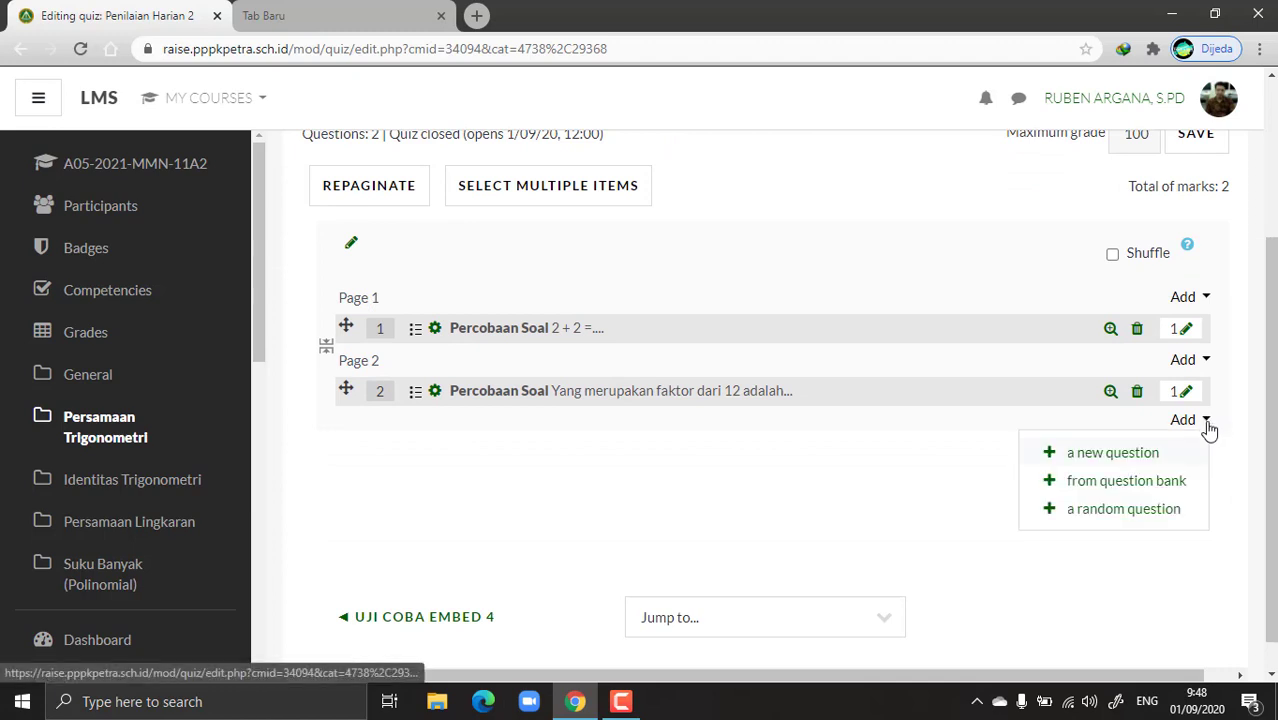
left_click(1140, 452)
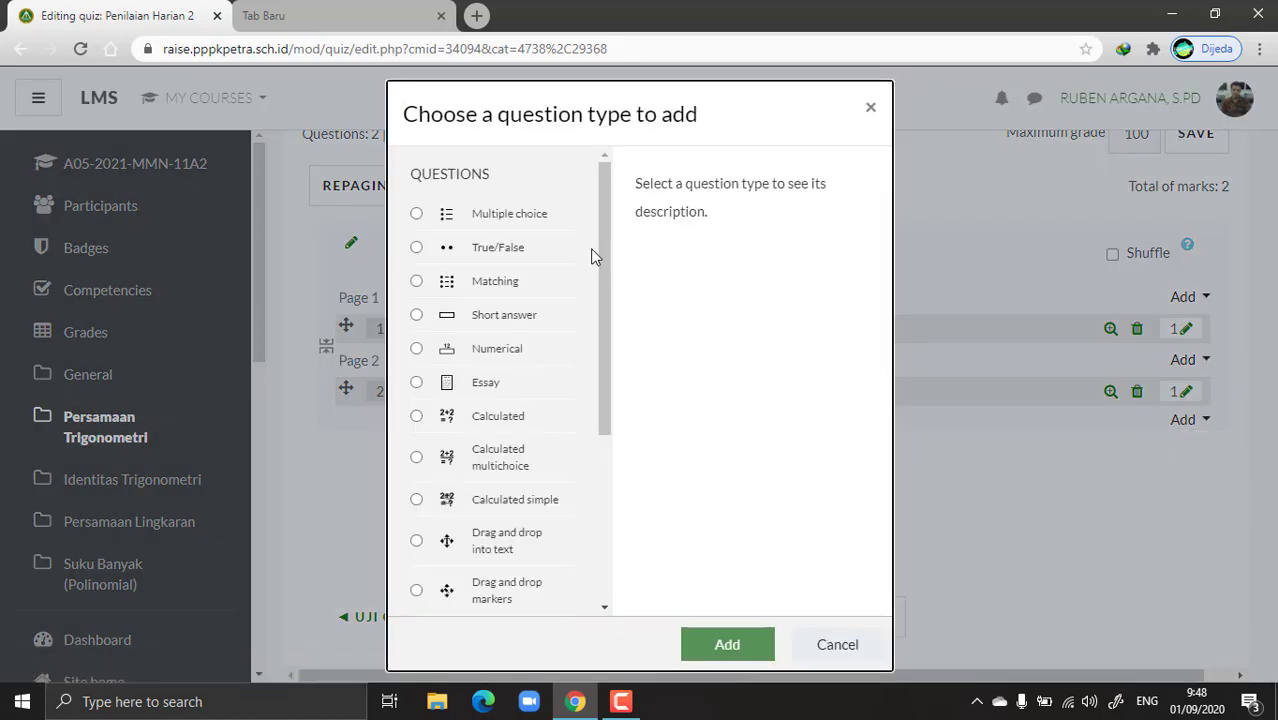
left_click(465, 250)
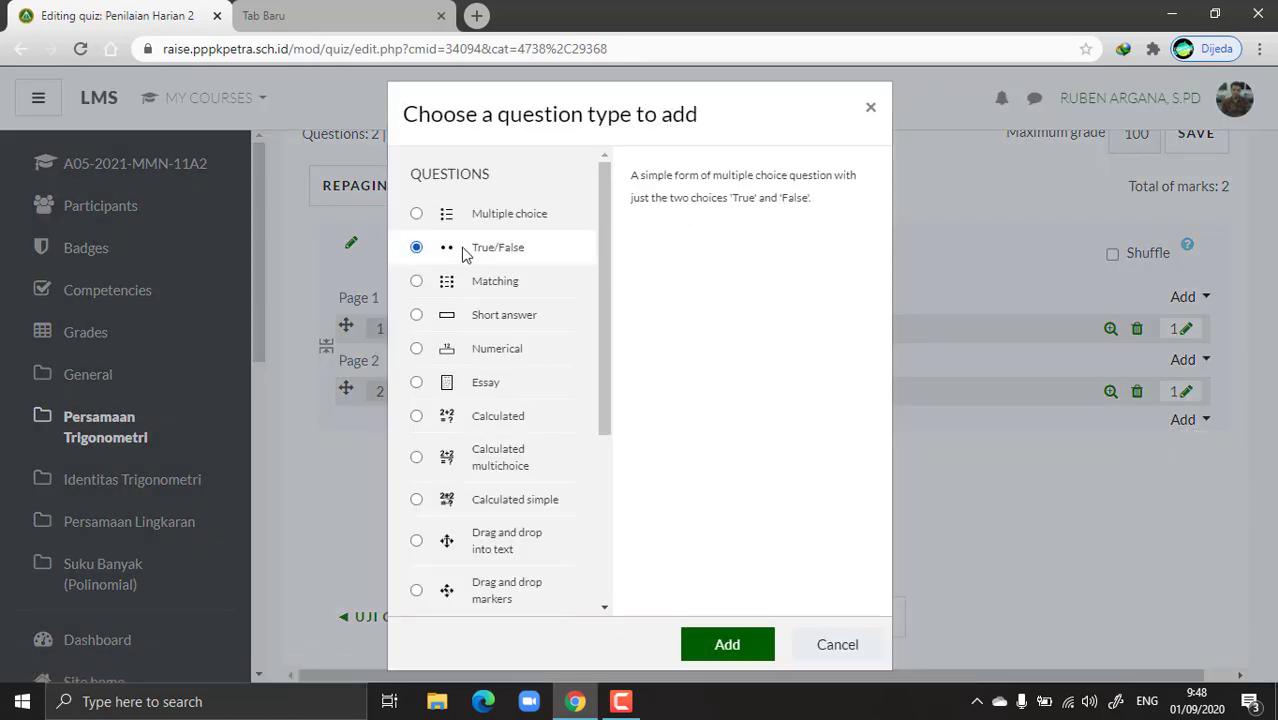
left_click(730, 645)
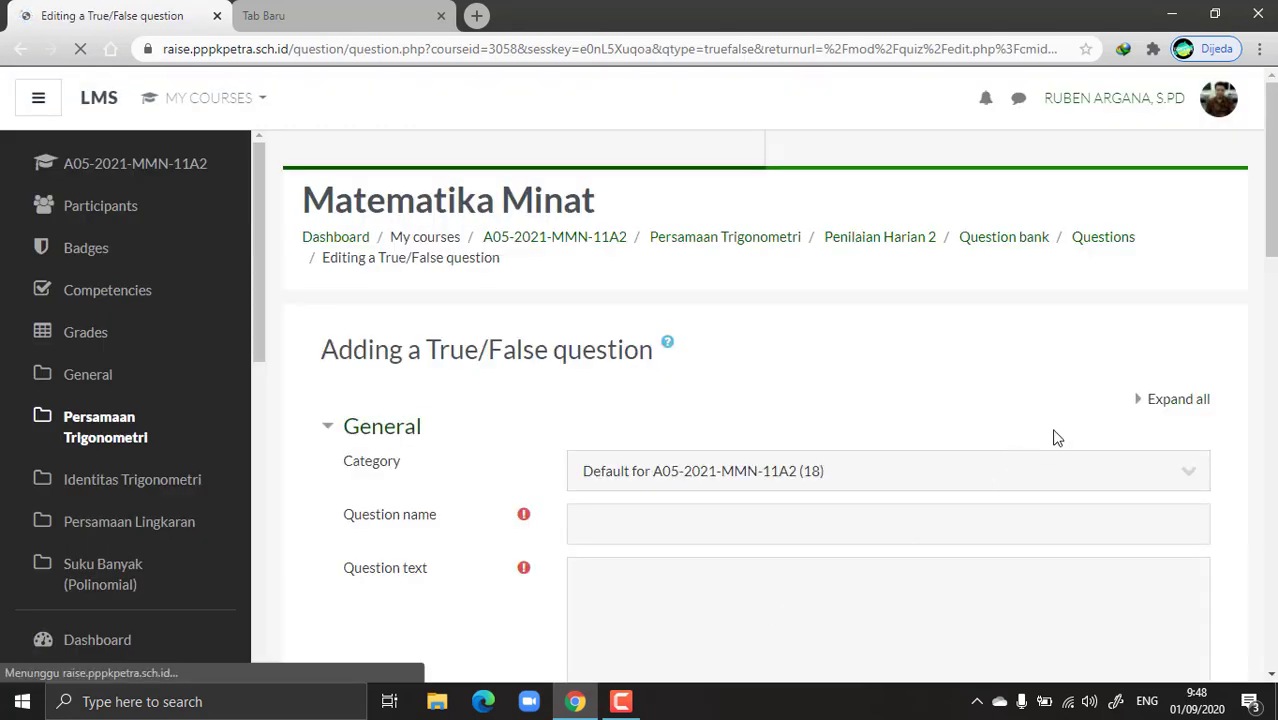
Step: Name the question "Percobaan Soal" and enter the question text "Hasil dari 3 + 7 adalah 10."
left_click_drag(1272, 236, 1272, 258)
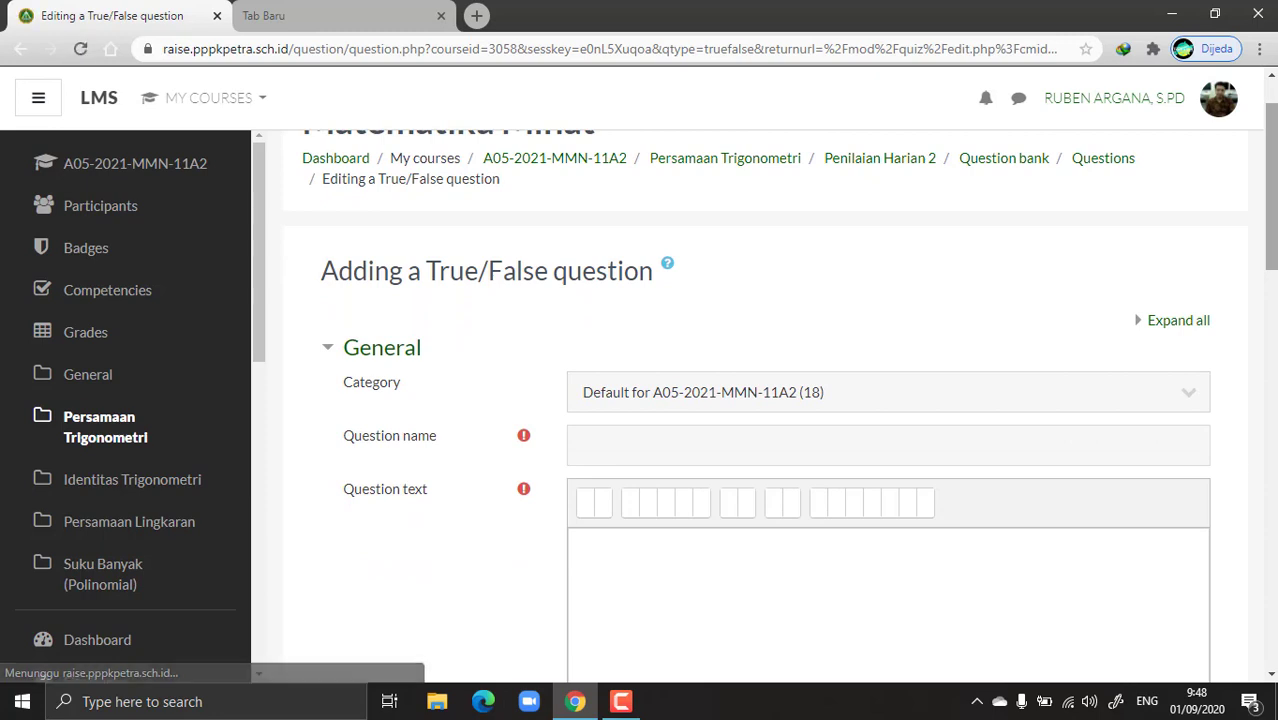
scroll(748, 258, "down", 2)
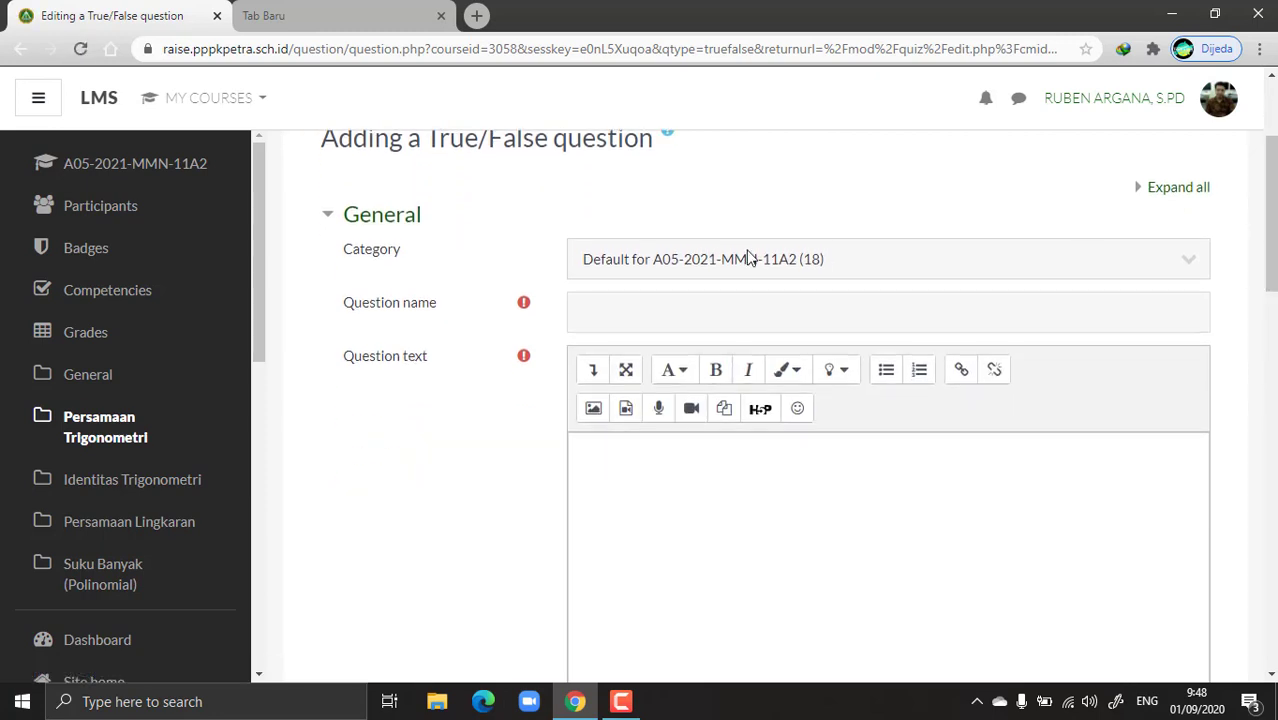
left_click(636, 311)
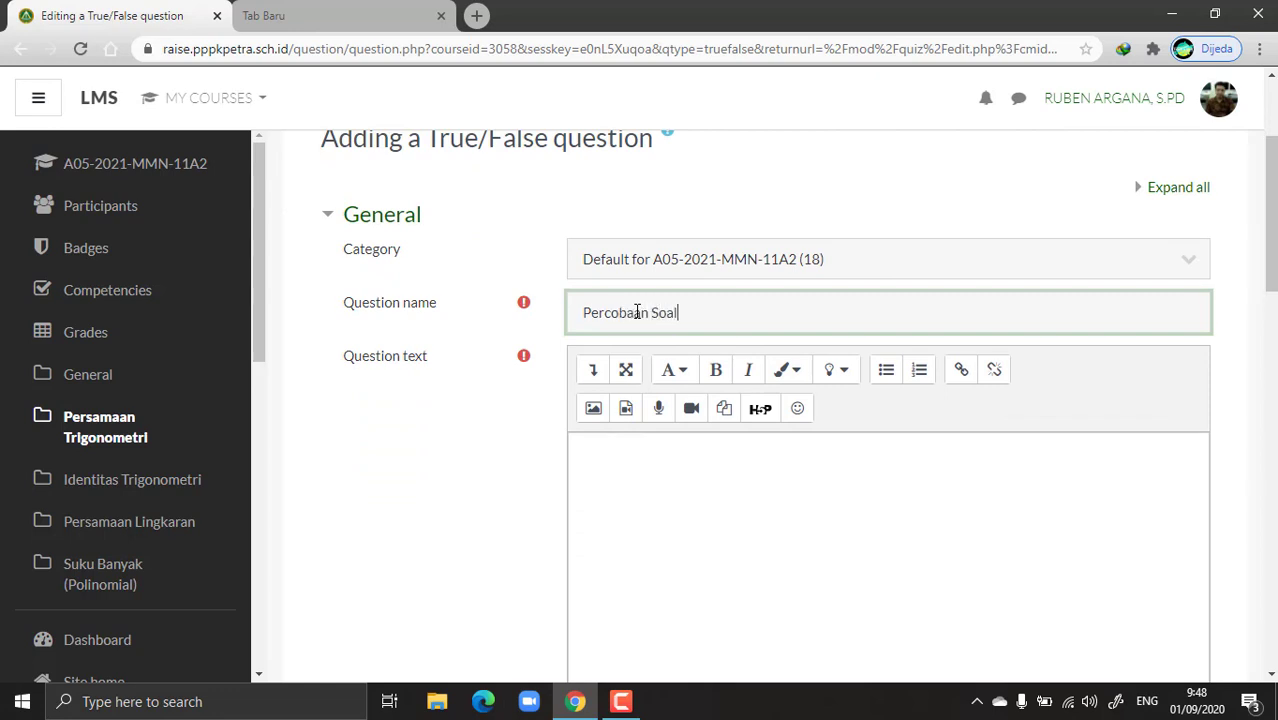
left_click(625, 475)
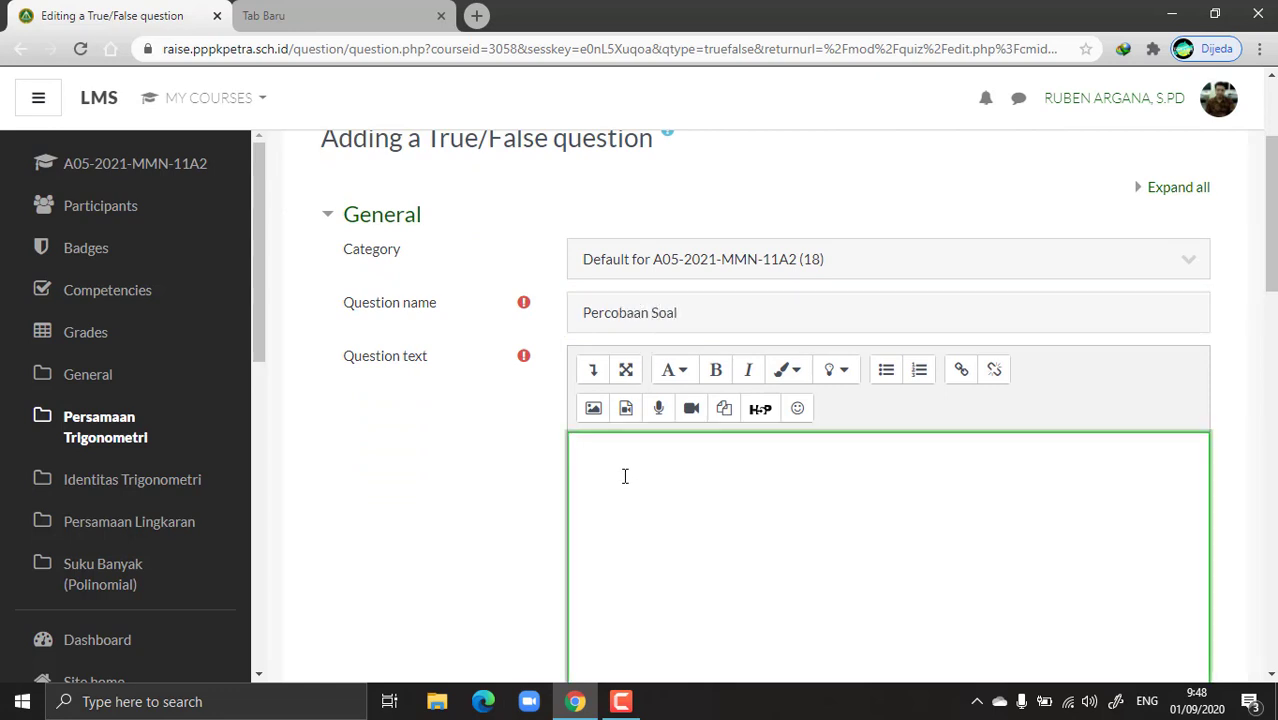
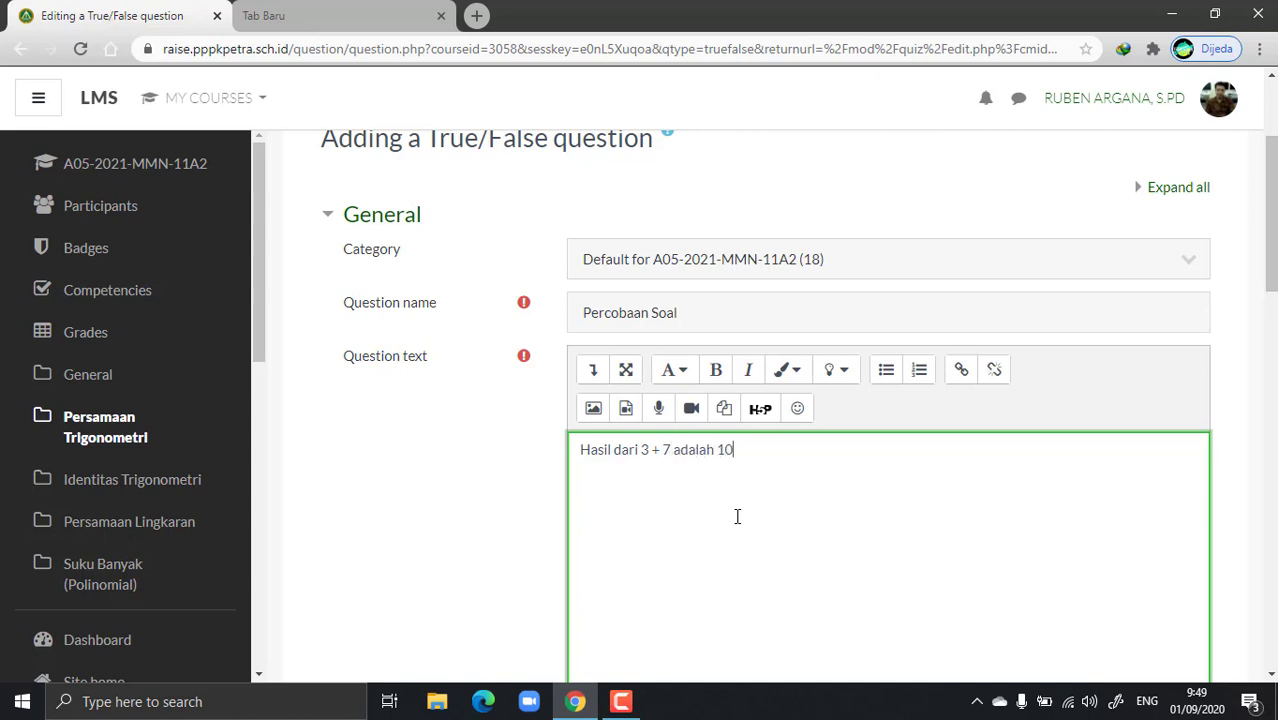
Step: Set the True/False question's correct answer to True
left_click_drag(1272, 225, 1272, 287)
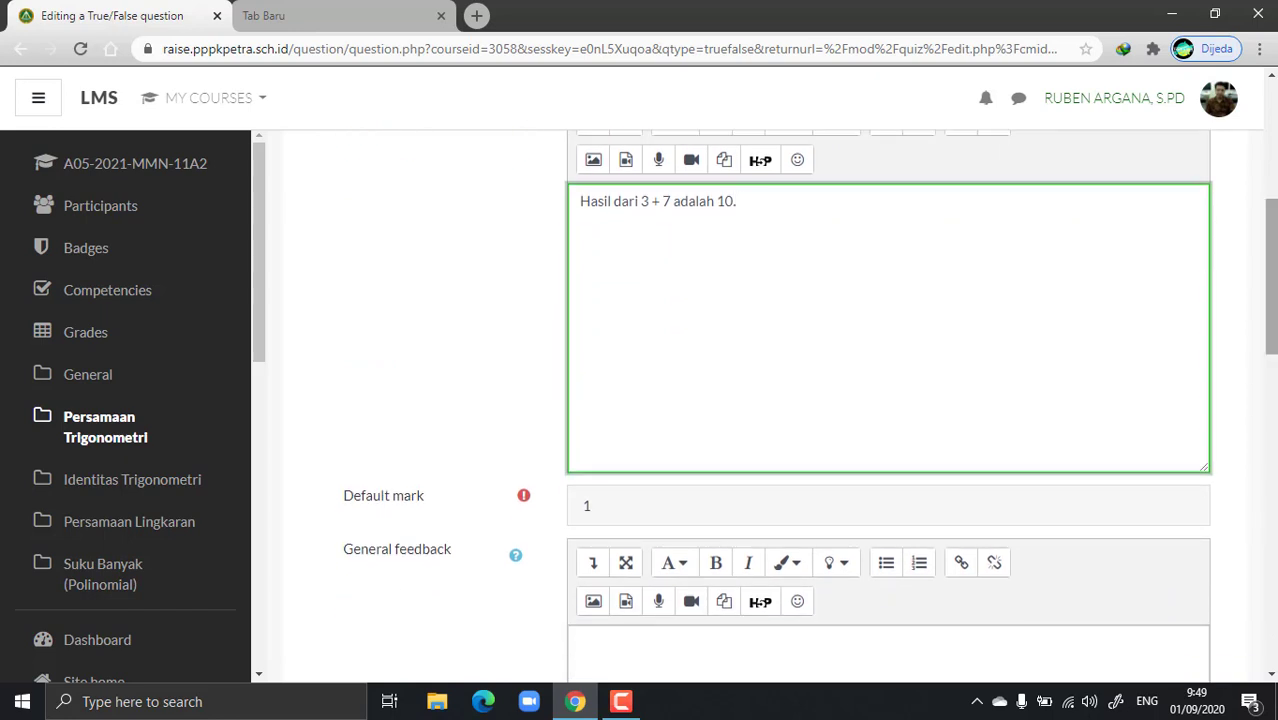
scroll(800, 400, "down", 3)
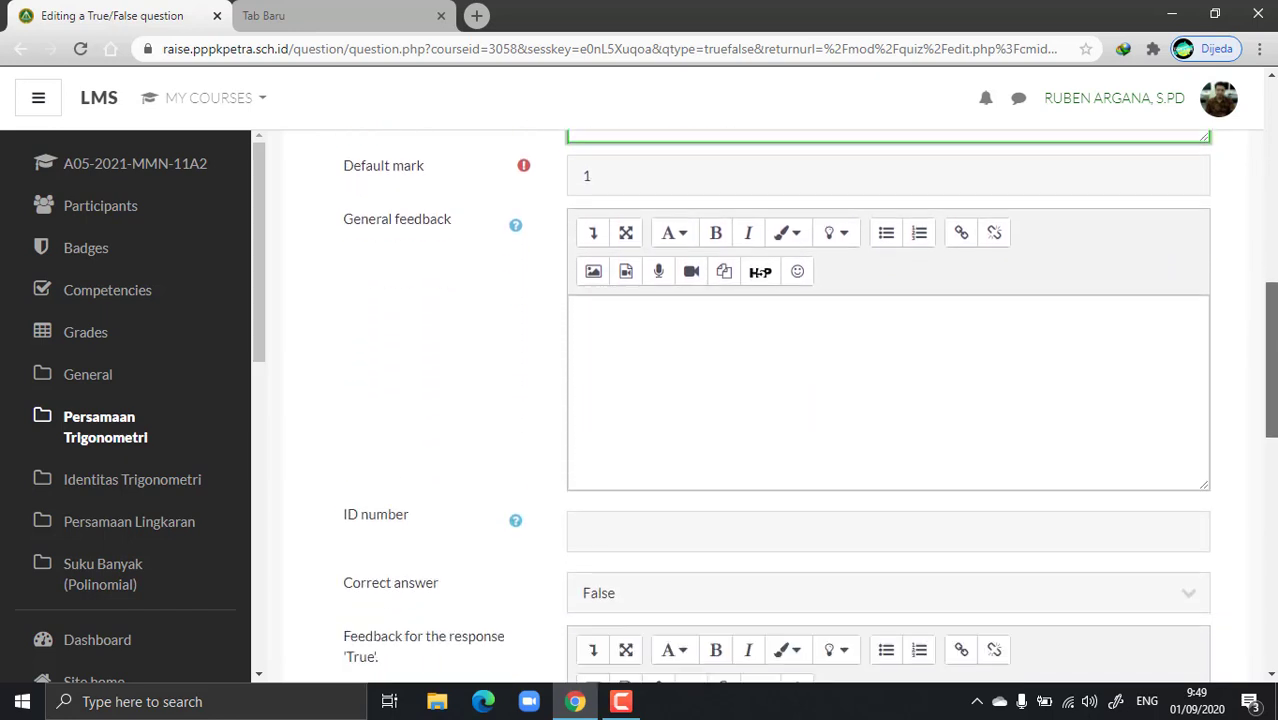
scroll(800, 400, "down", 1)
left_click_drag(1272, 411, 1272, 410)
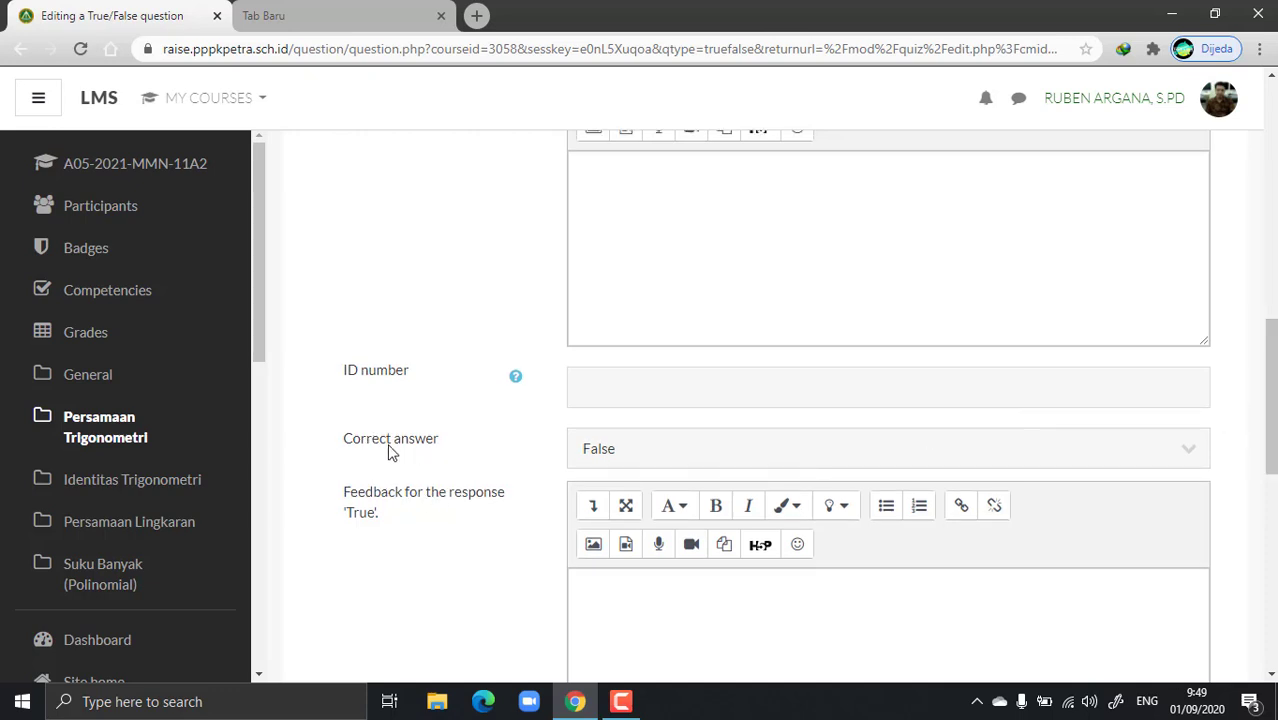
left_click(705, 458)
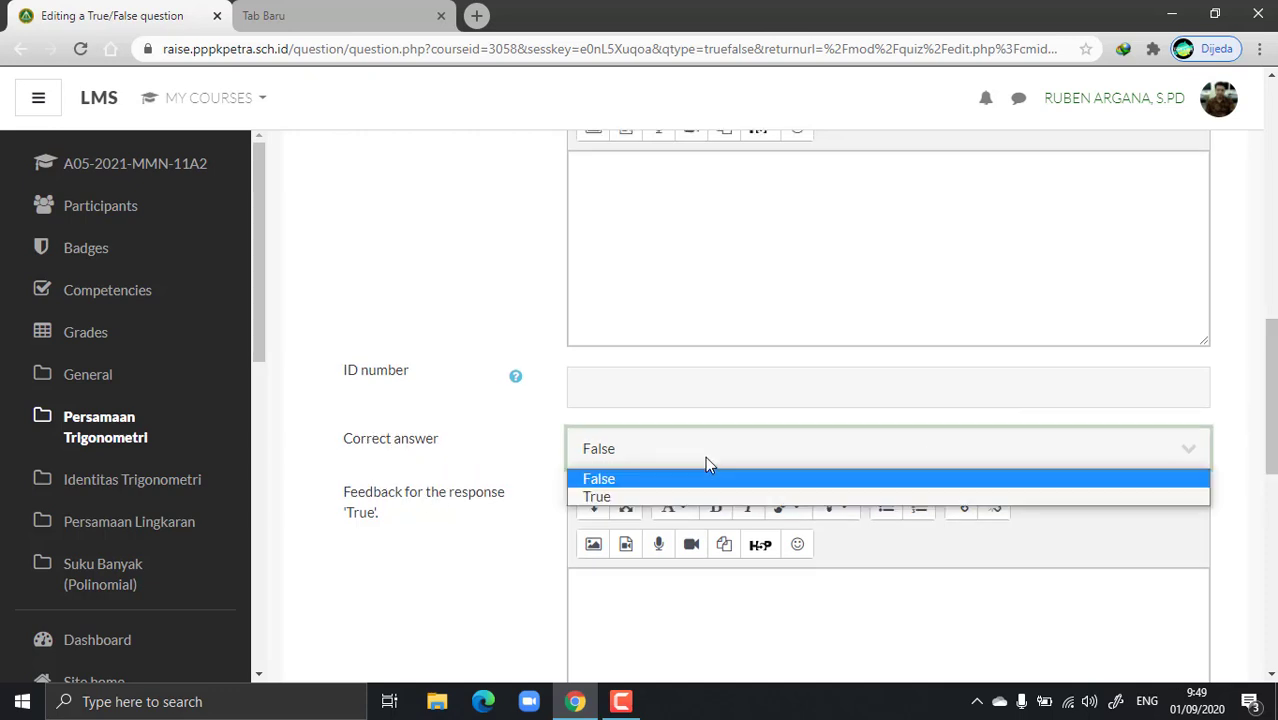
left_click(643, 497)
left_click_drag(1272, 465, 1272, 335)
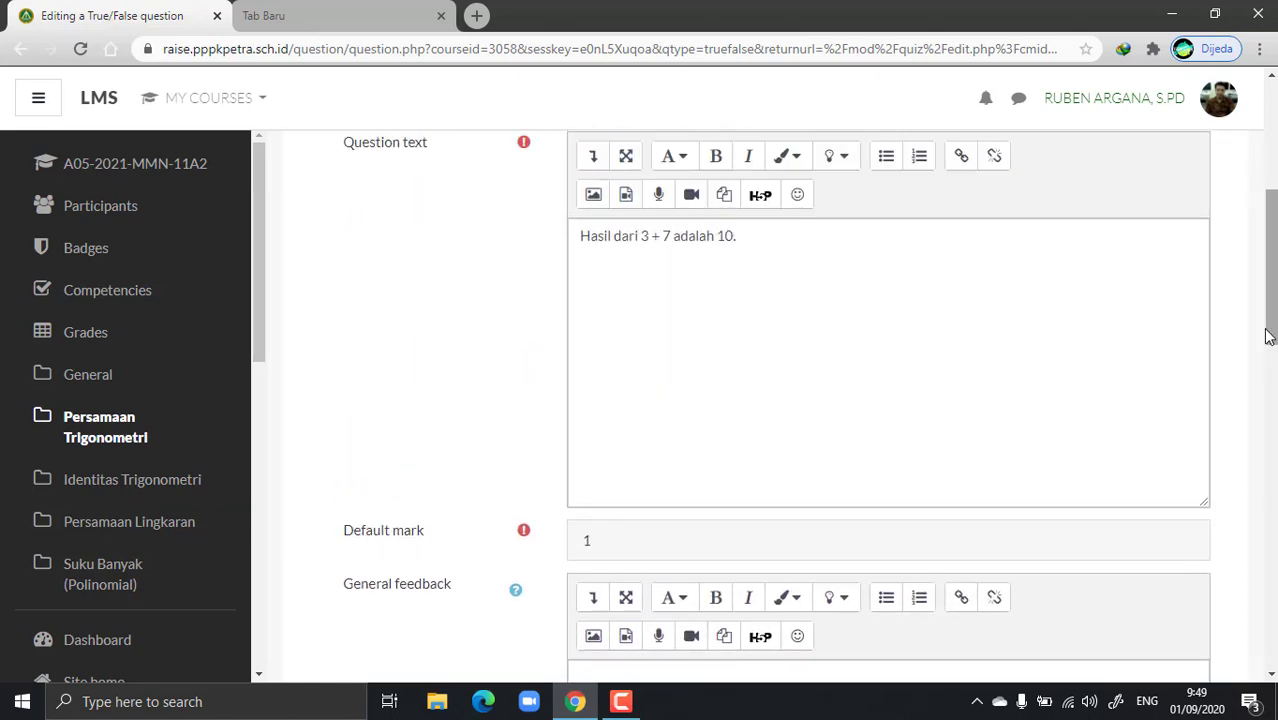
left_click(738, 237)
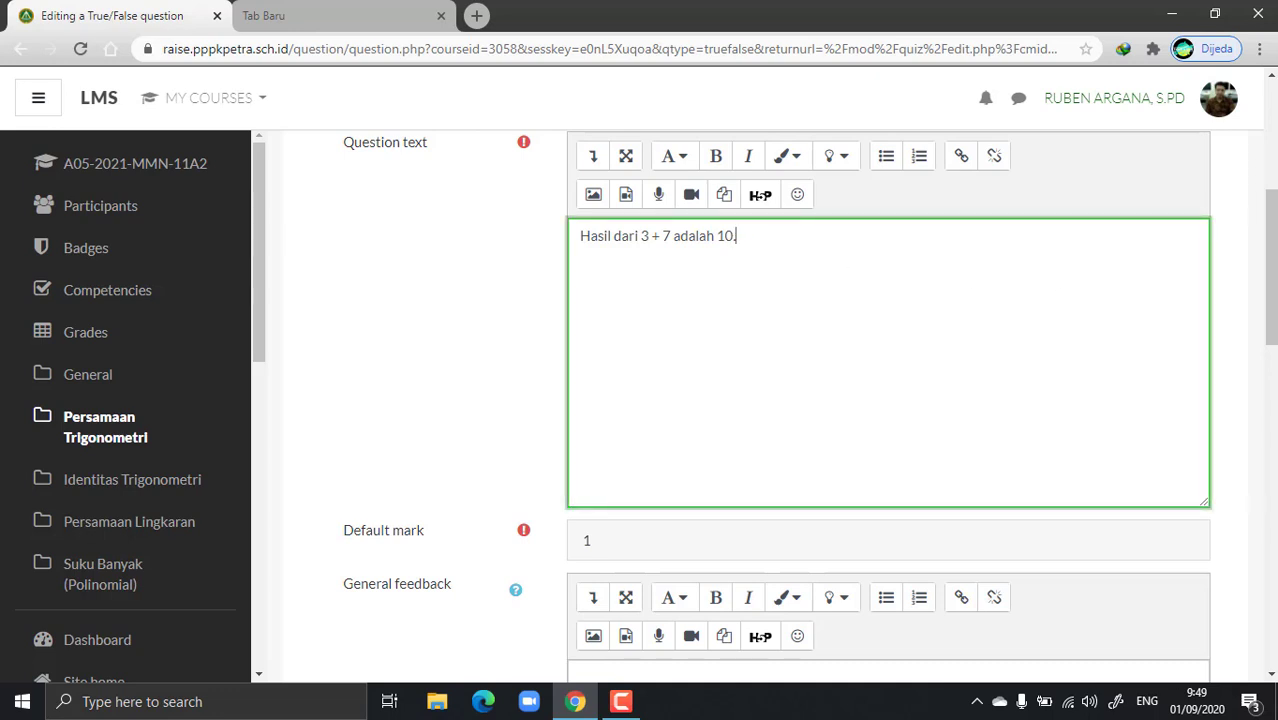
left_click_drag(860, 363, 679, 360)
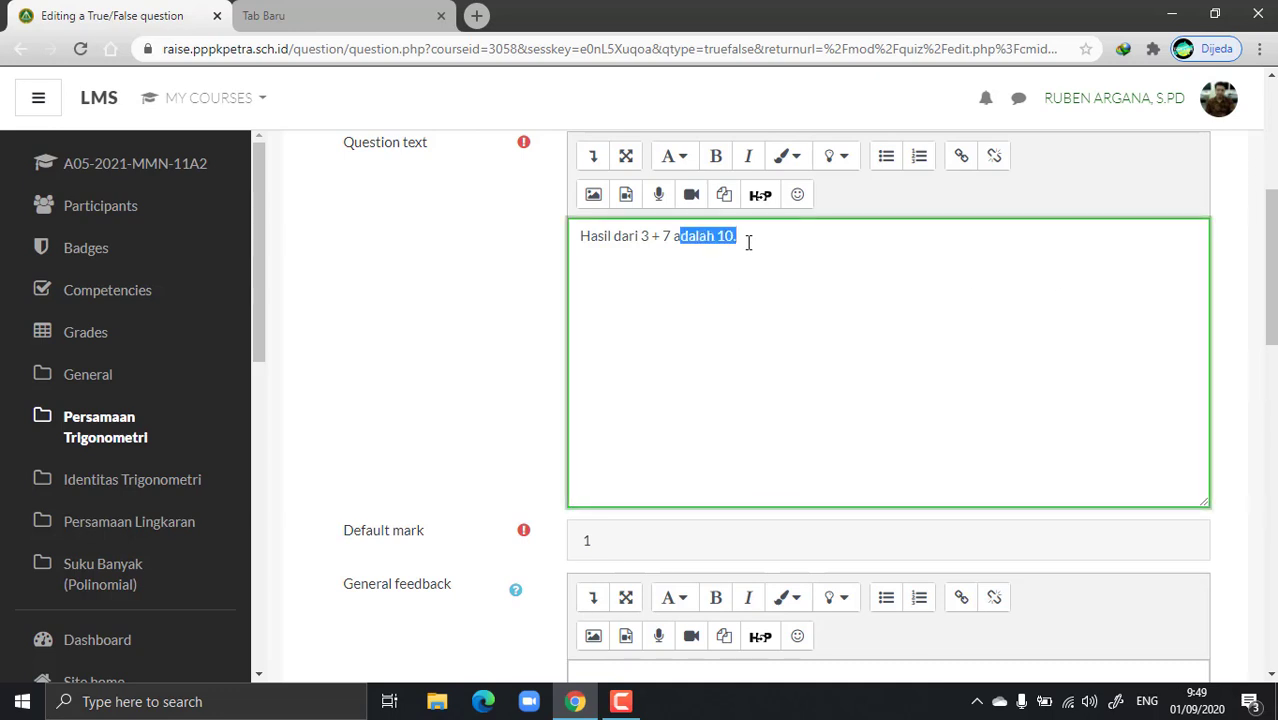
left_click(691, 237)
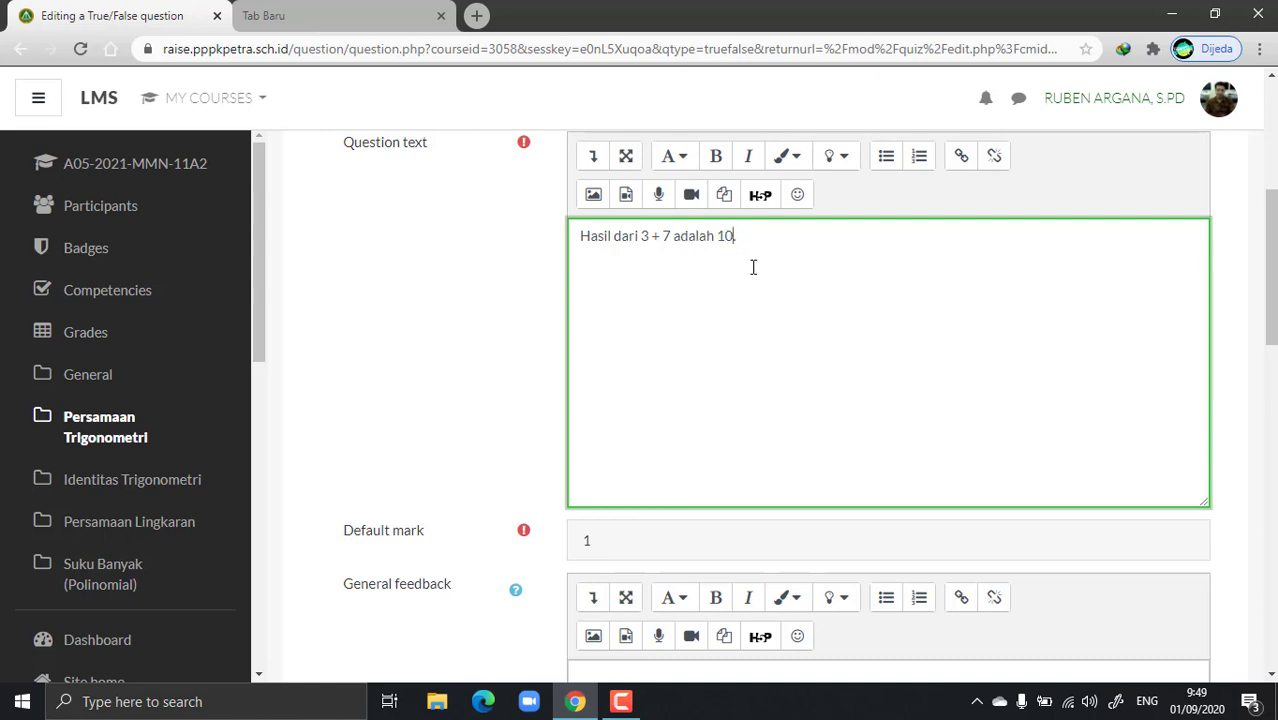
Step: Set the True/False question's correct answer to False
scroll(1150, 275, "down", 5)
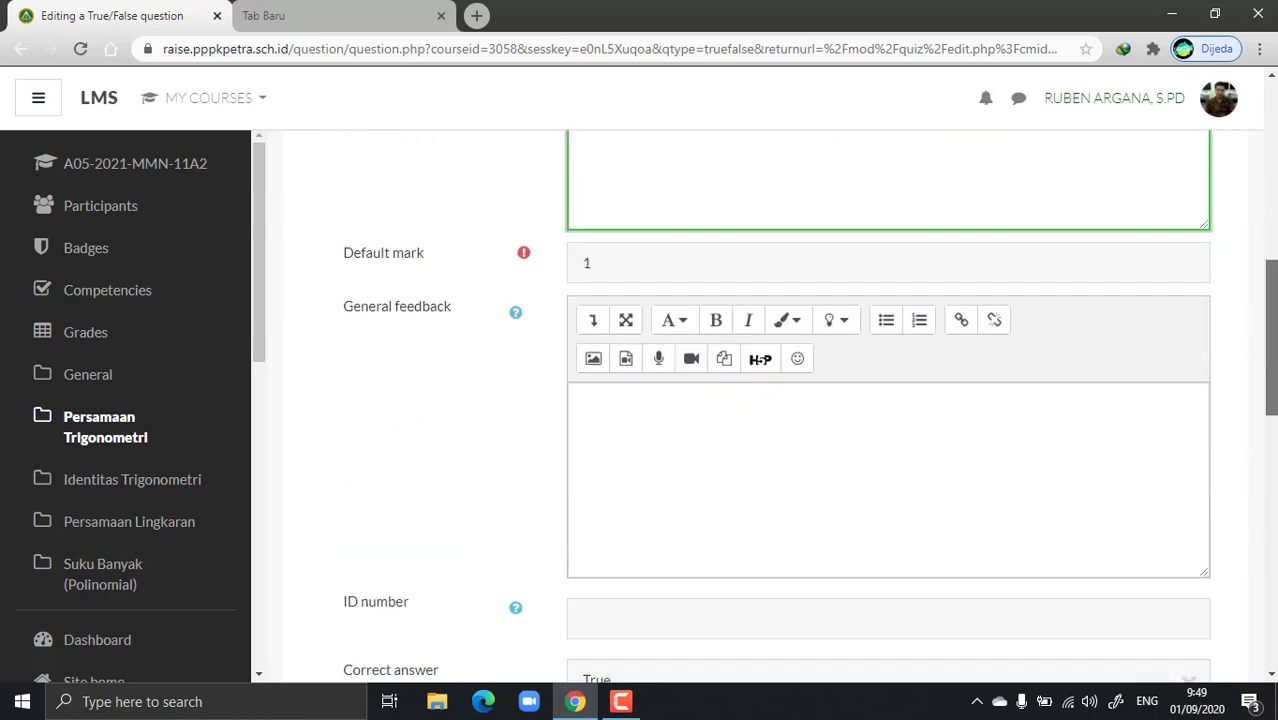
left_click(907, 428)
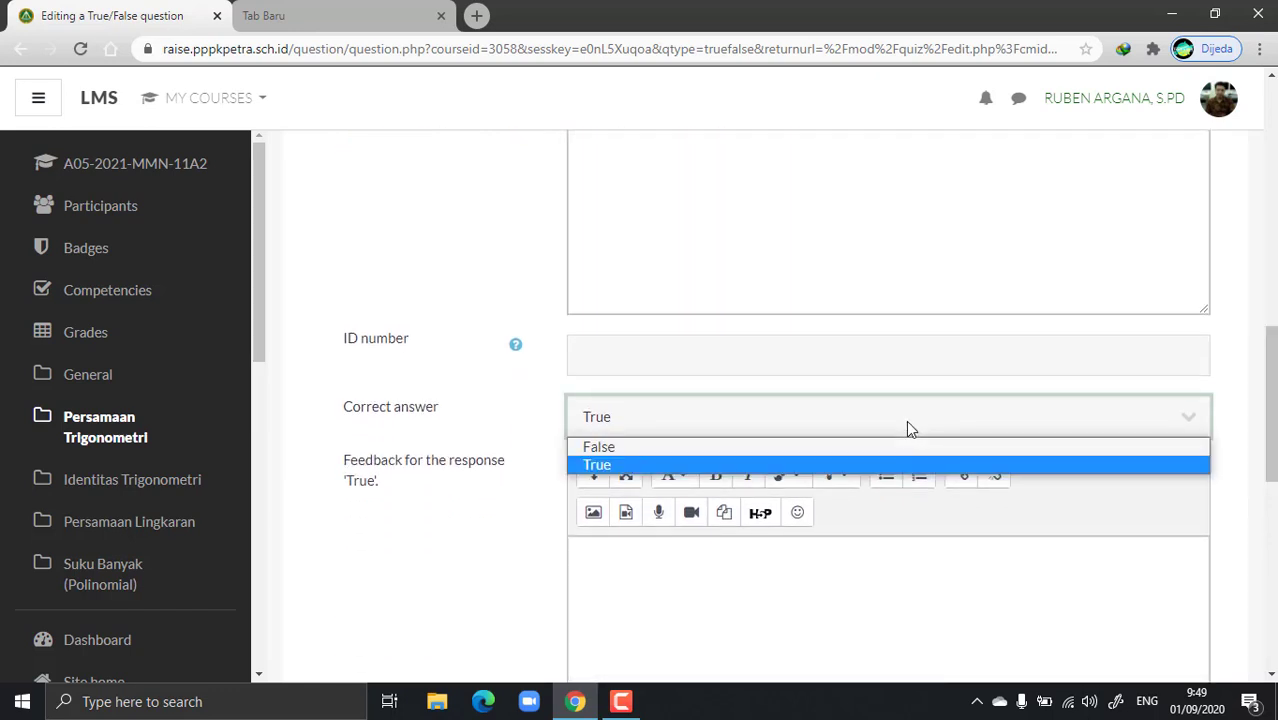
left_click(766, 454)
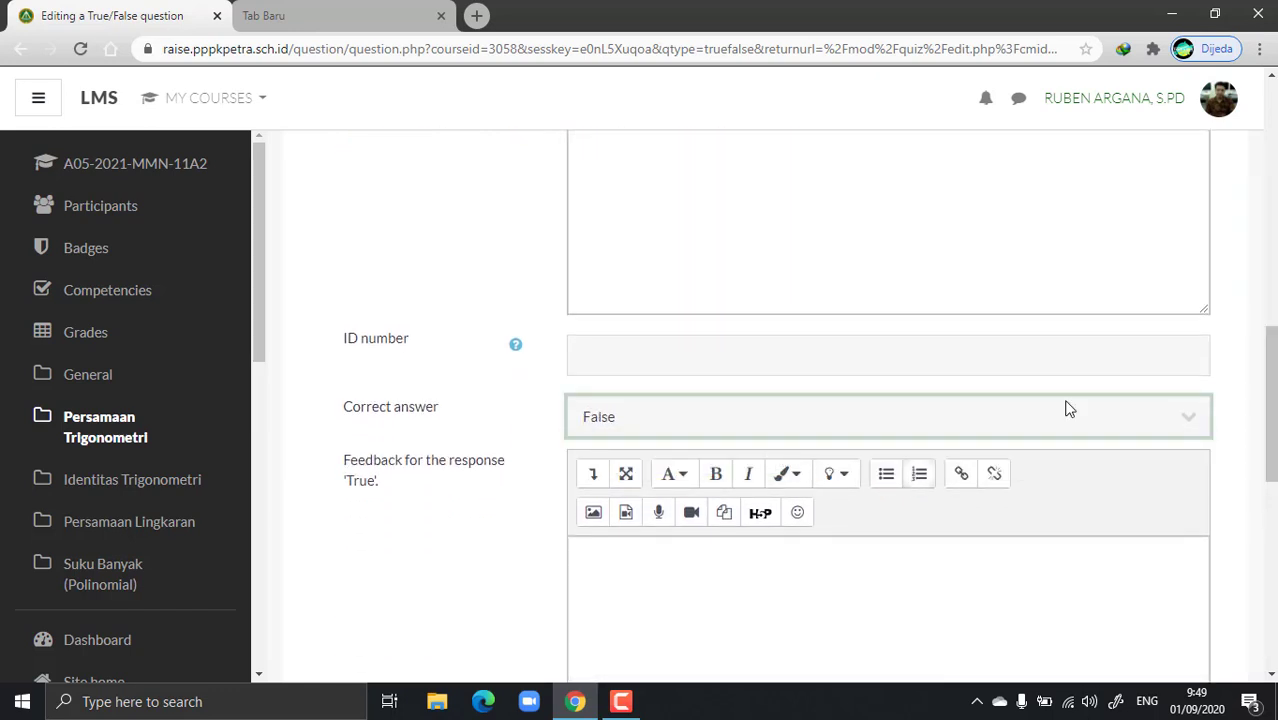
scroll(1067, 405, "down", 4)
scroll(763, 449, "down", 2)
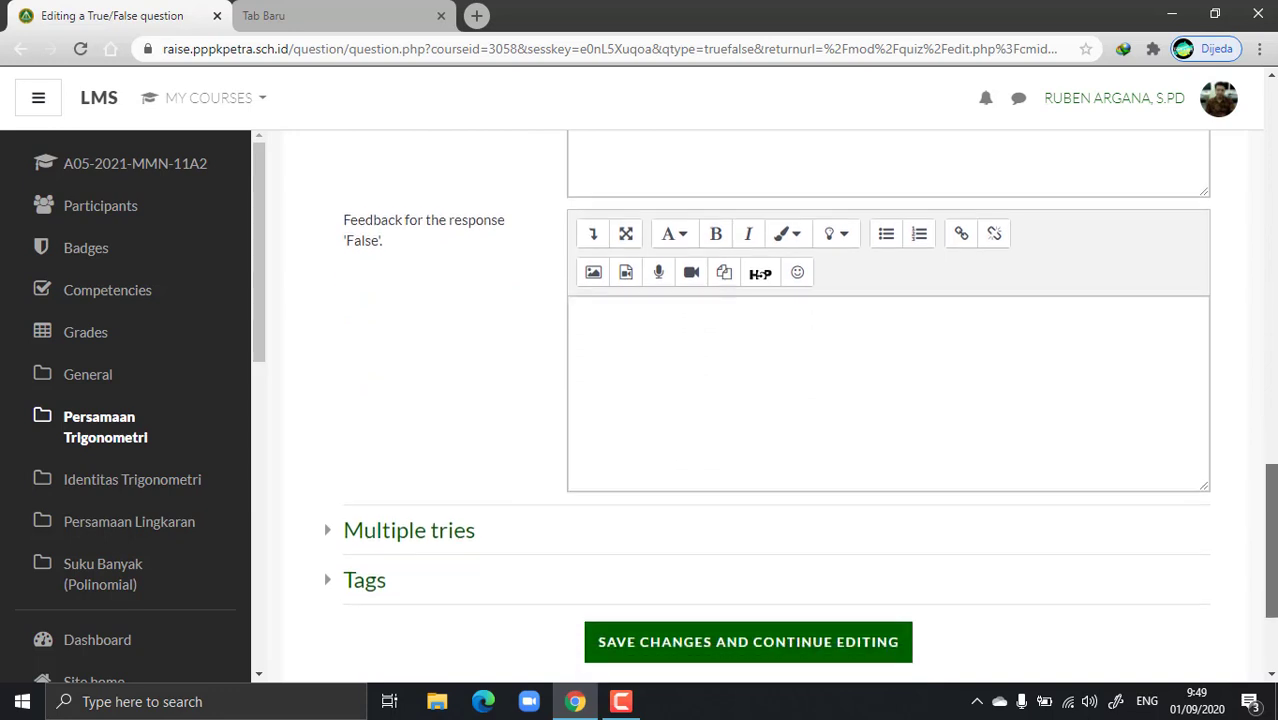
scroll(763, 449, "up", 3)
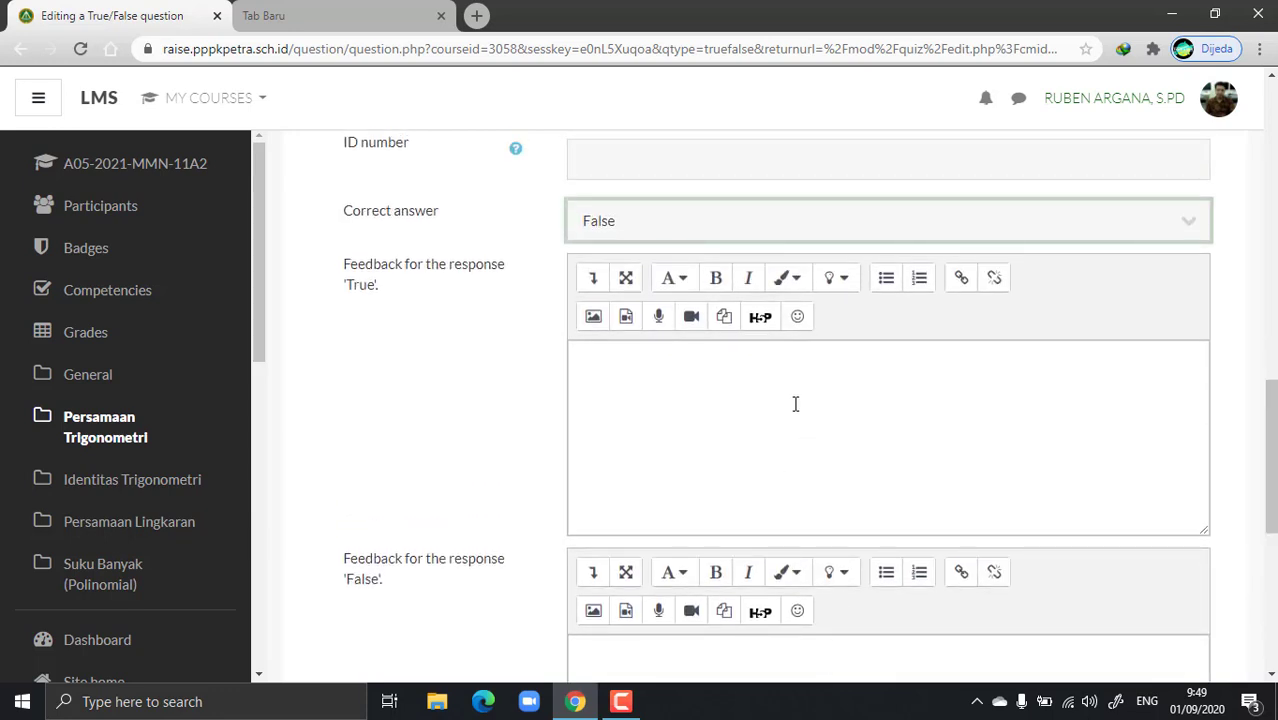
scroll(795, 403, "down", 4)
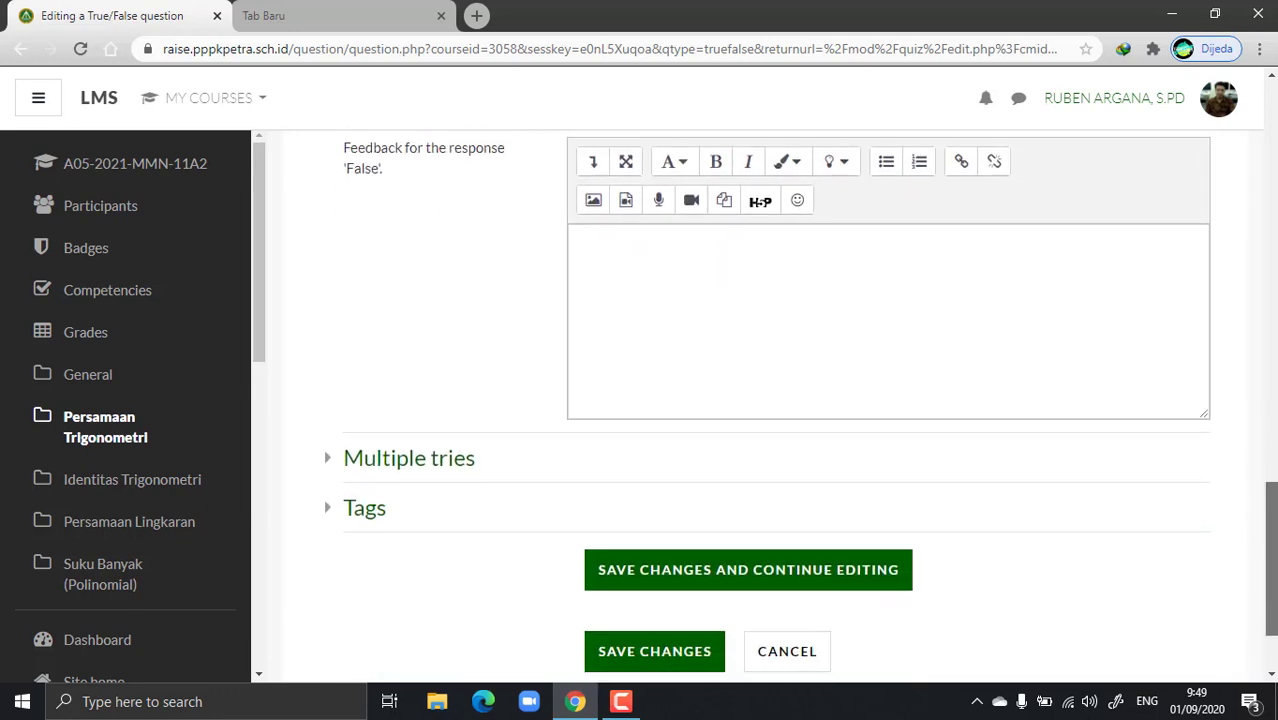
scroll(1197, 444, "up", 3)
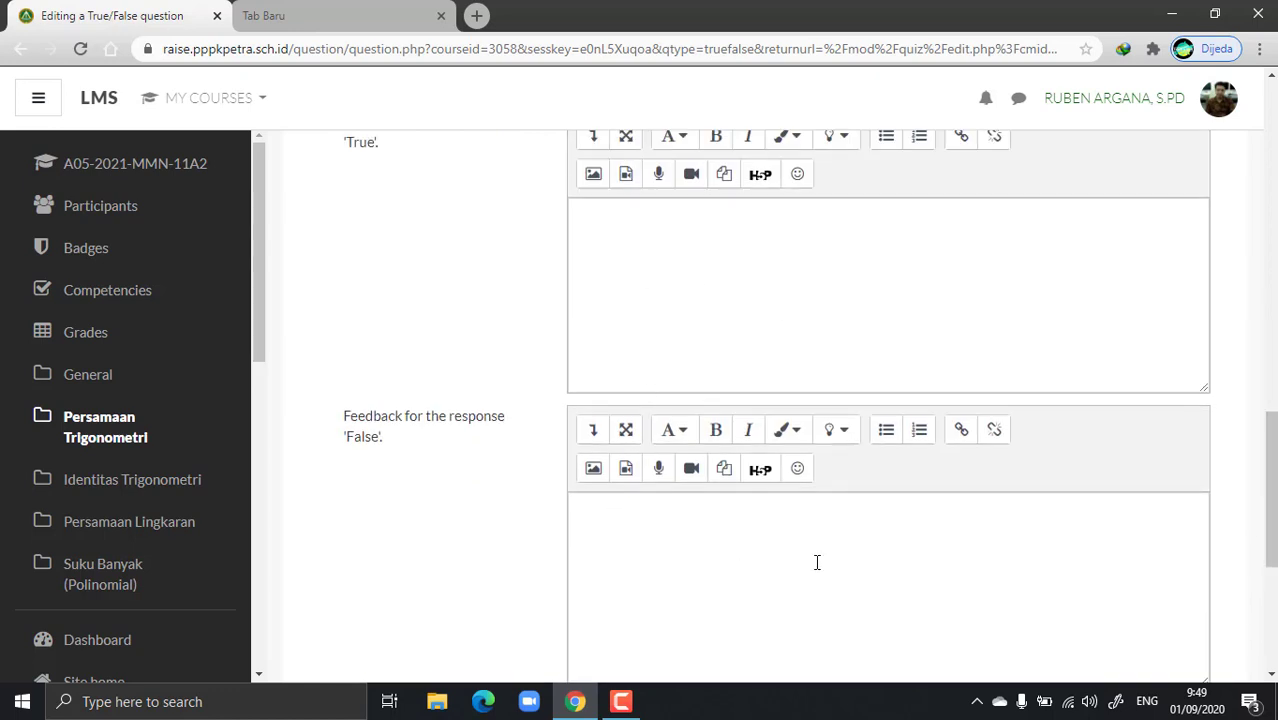
scroll(1270, 490, "down", 4)
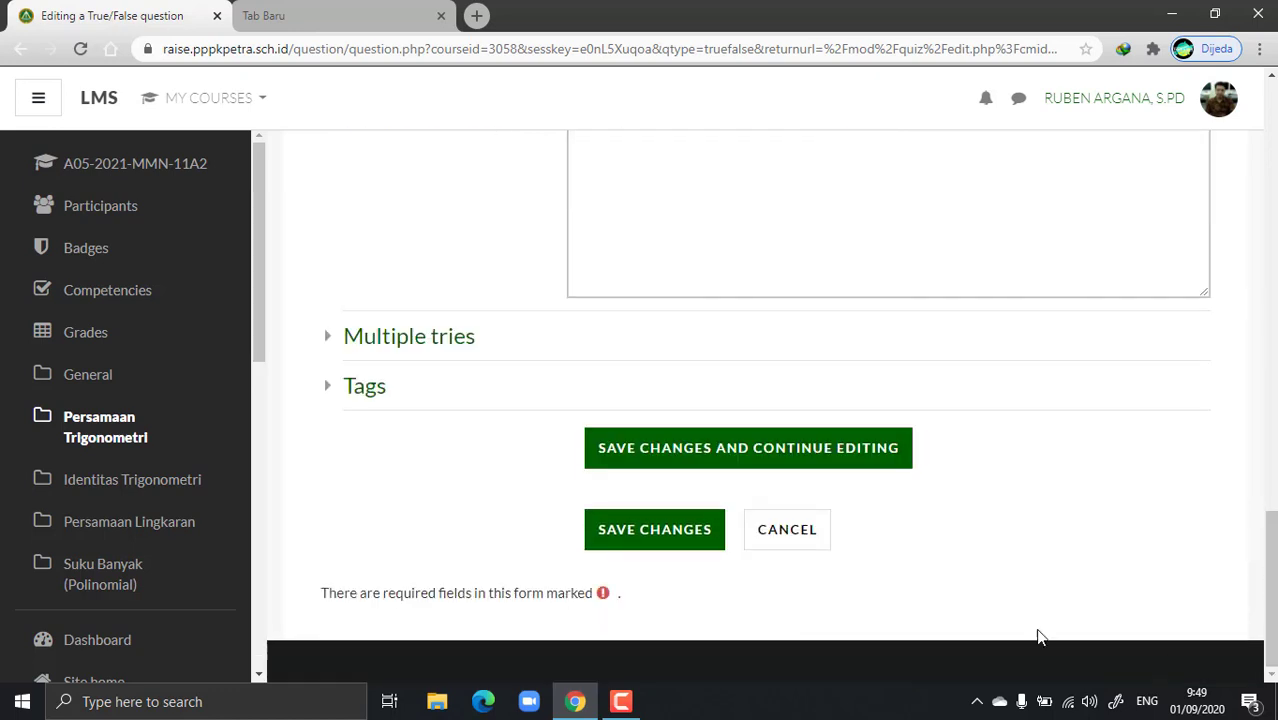
Step: Save the True/False question and preview it from the quiz's question list, closing the preview when done
left_click(643, 537)
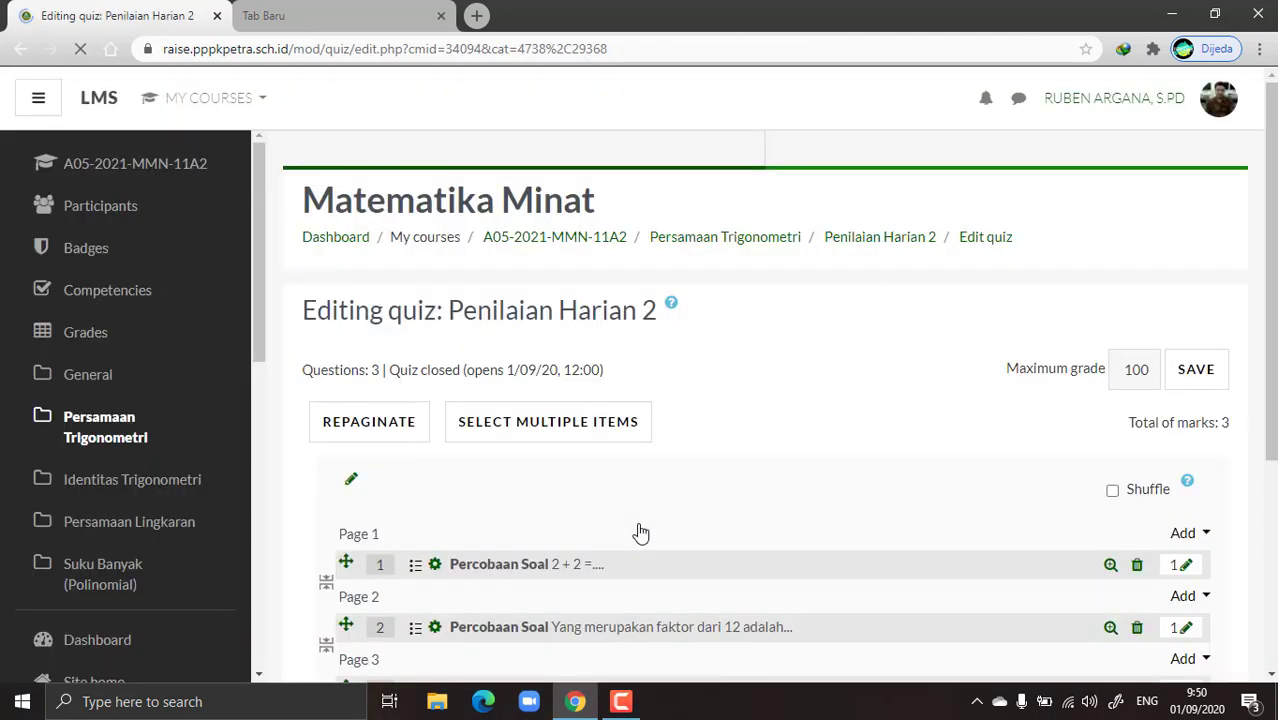
scroll(1102, 412, "down", 3)
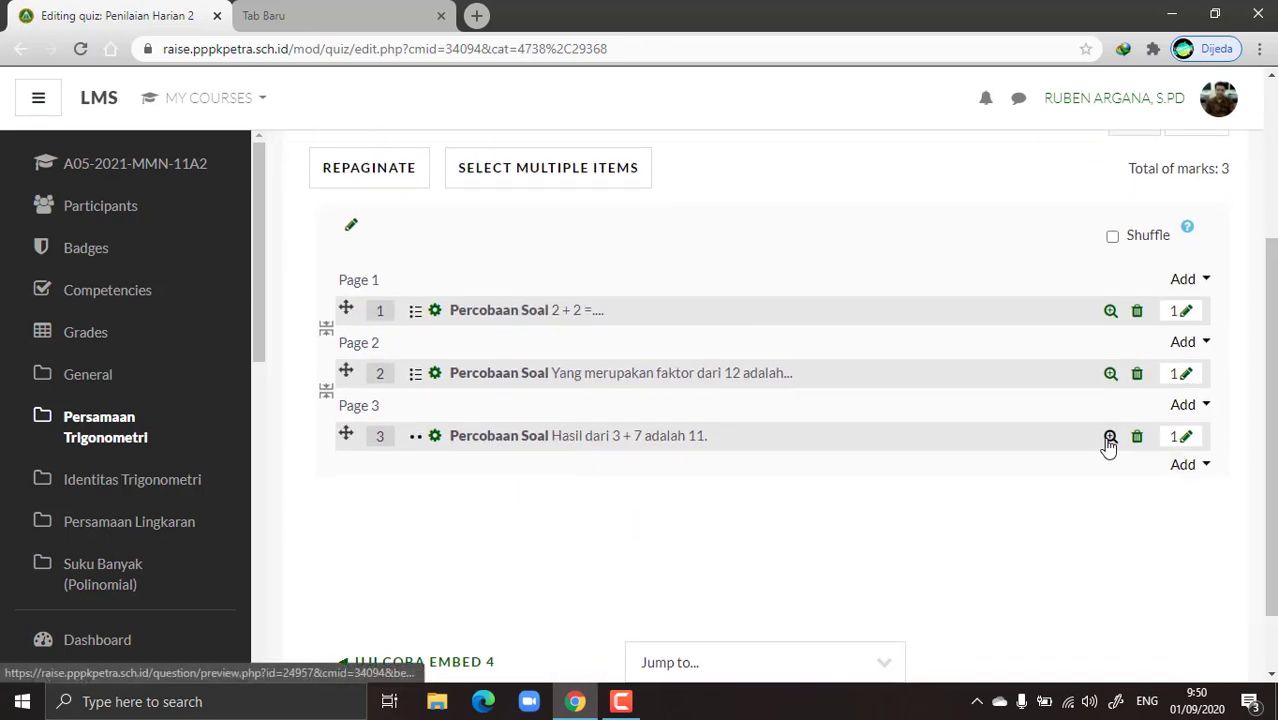
left_click(1110, 438)
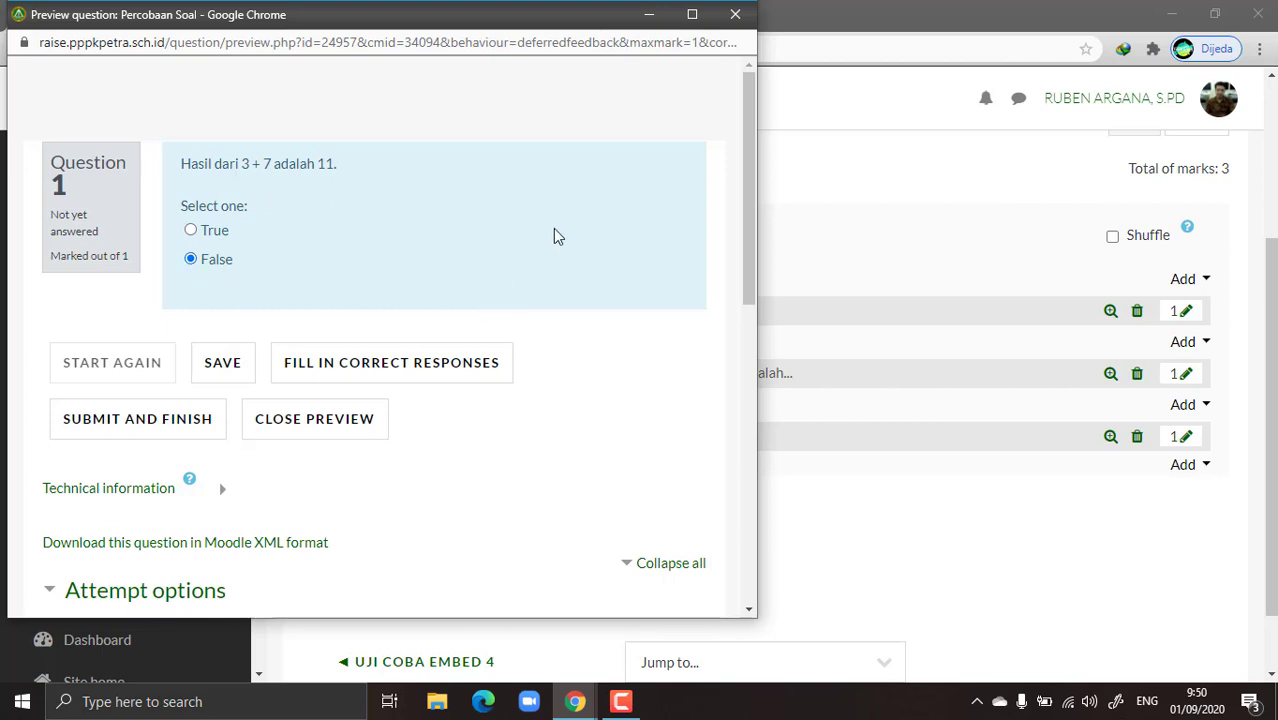
left_click(735, 14)
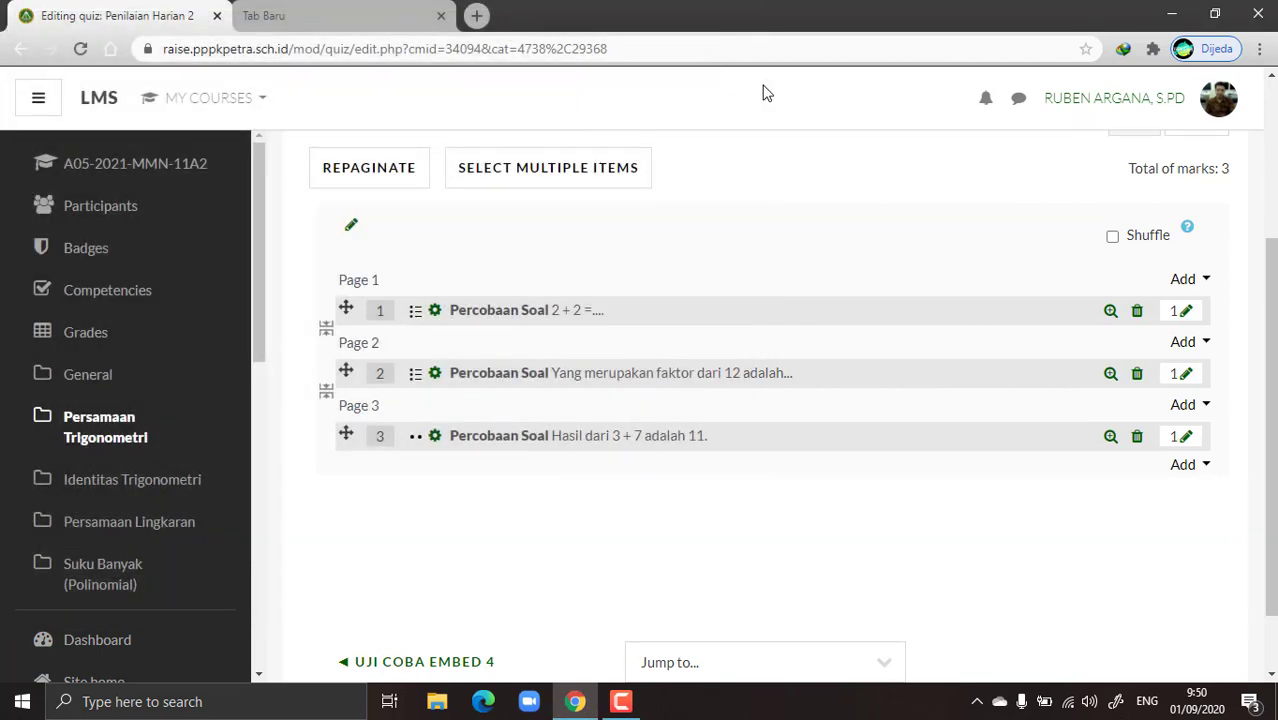
Step: Add a new Matching question after question 3 in the quiz
left_click(1194, 468)
left_click(1098, 497)
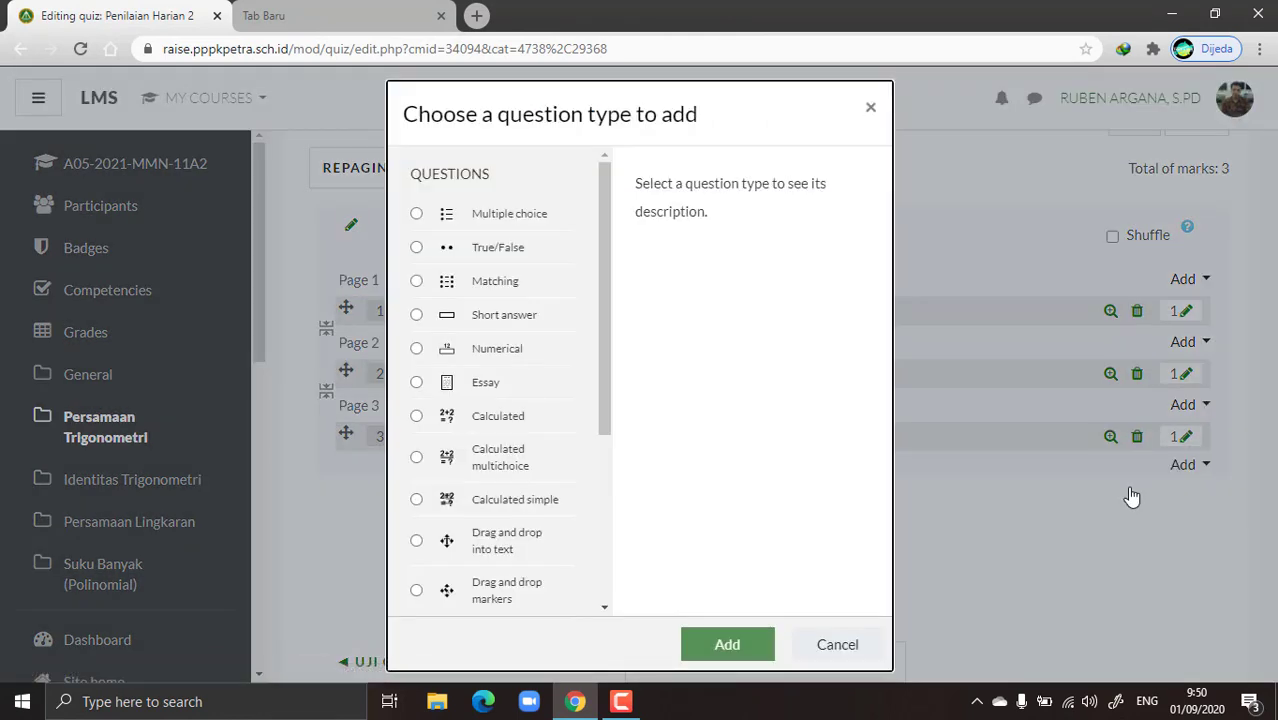
left_click(444, 284)
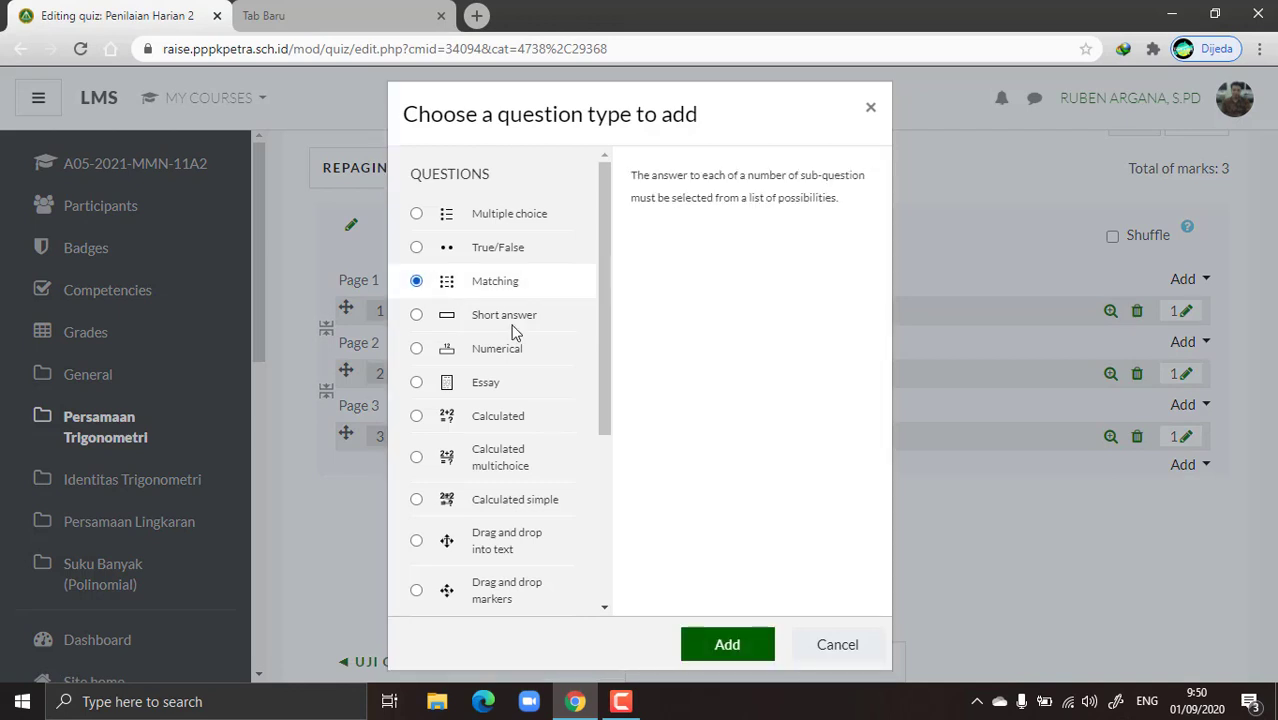
left_click(722, 641)
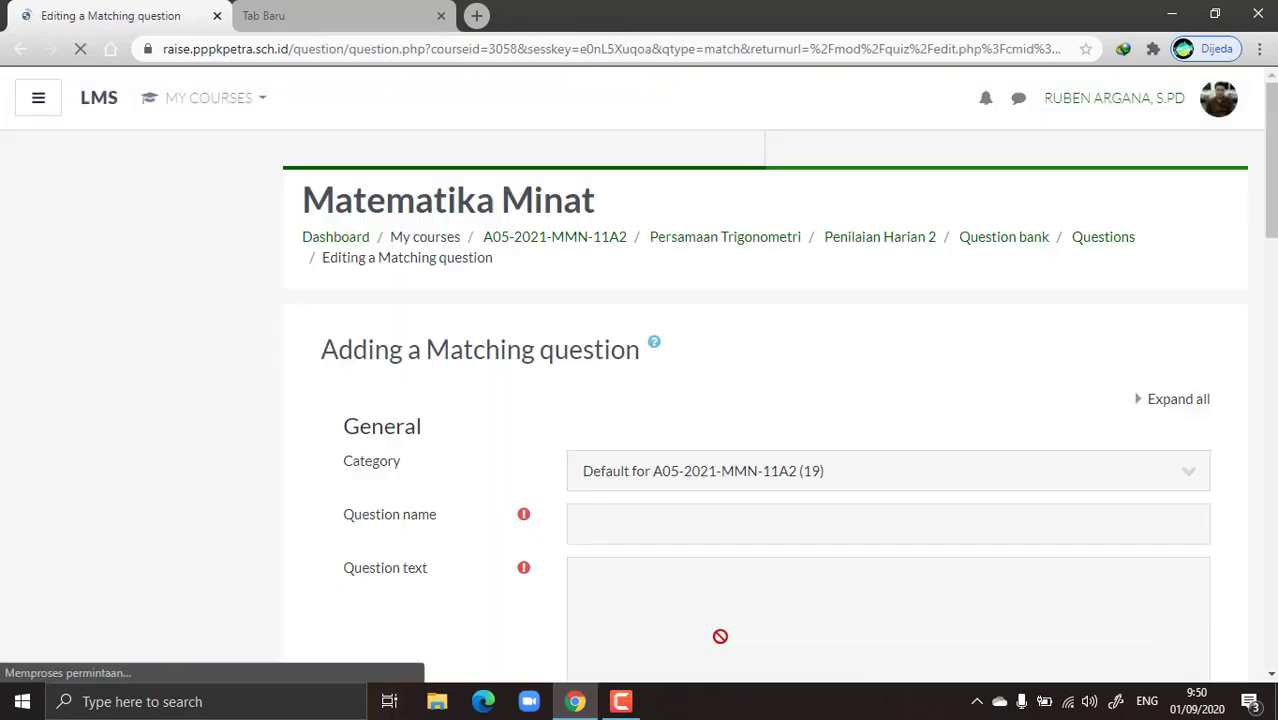
Step: Name the question "Percobaan Soal" and enter the question text "Pasangkan soal dengan jawaban yang benar."
scroll(720, 636, "down", 2)
left_click(607, 337)
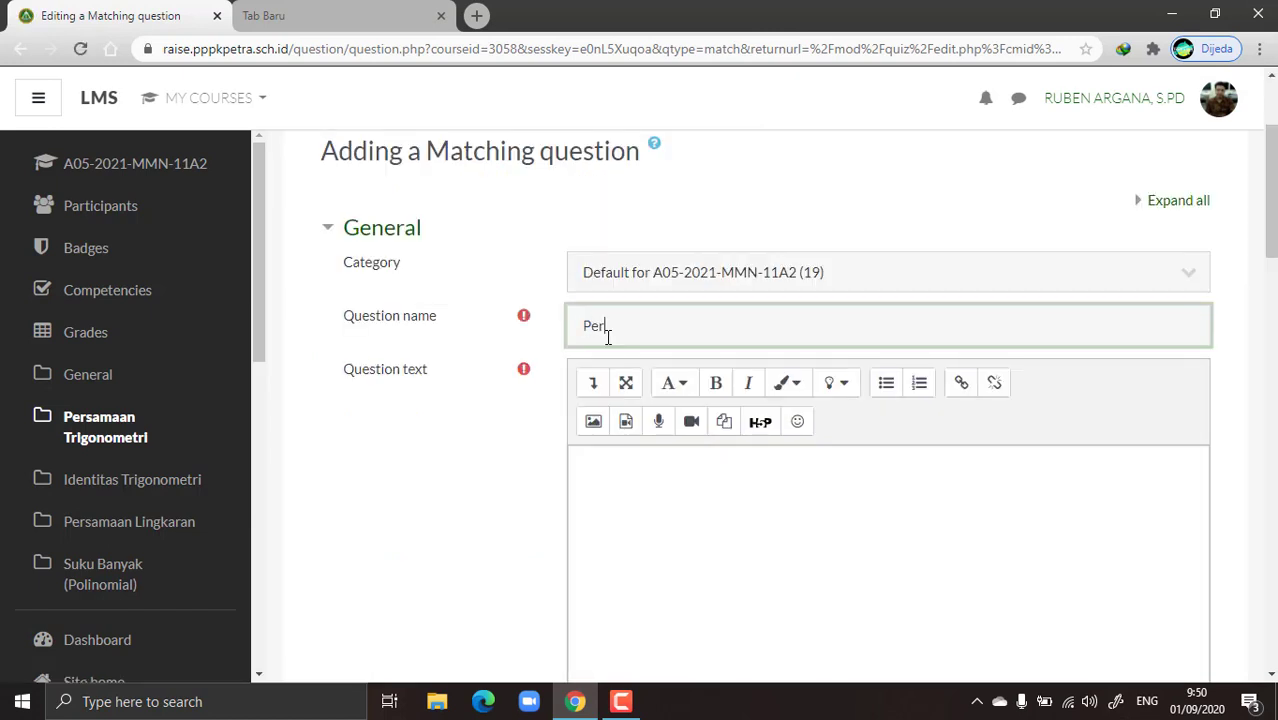
type("Percobaan Soal")
scroll(1000, 300, "down", 2)
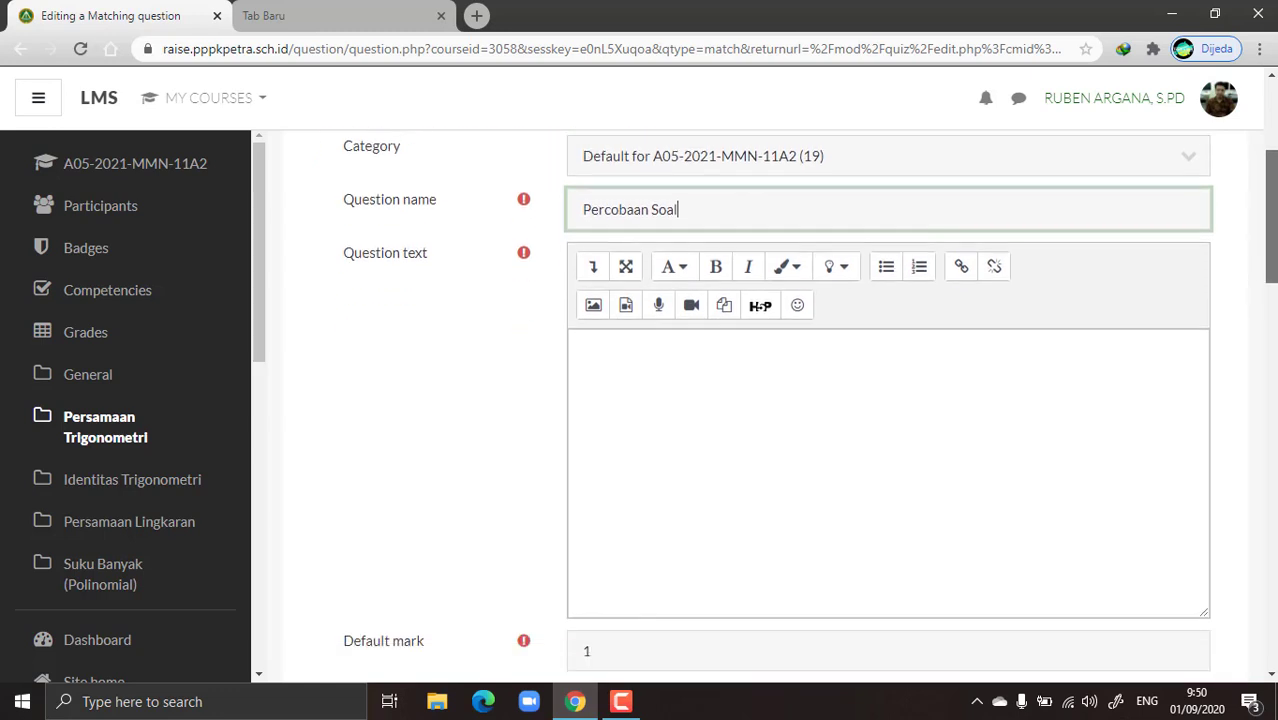
left_click(823, 328)
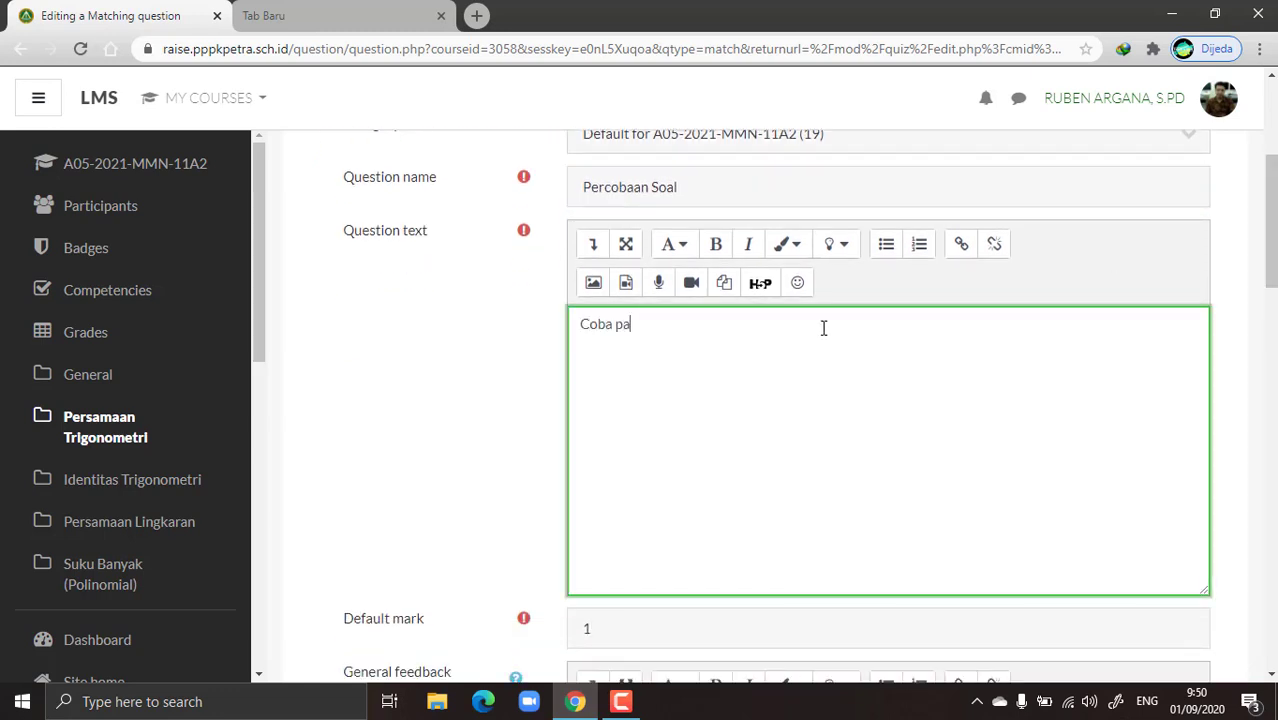
key("BackSpace")
key("BackSpace")
key("BackSpace")
key("BackSpace")
key("BackSpace")
type("Pasangkan soal")
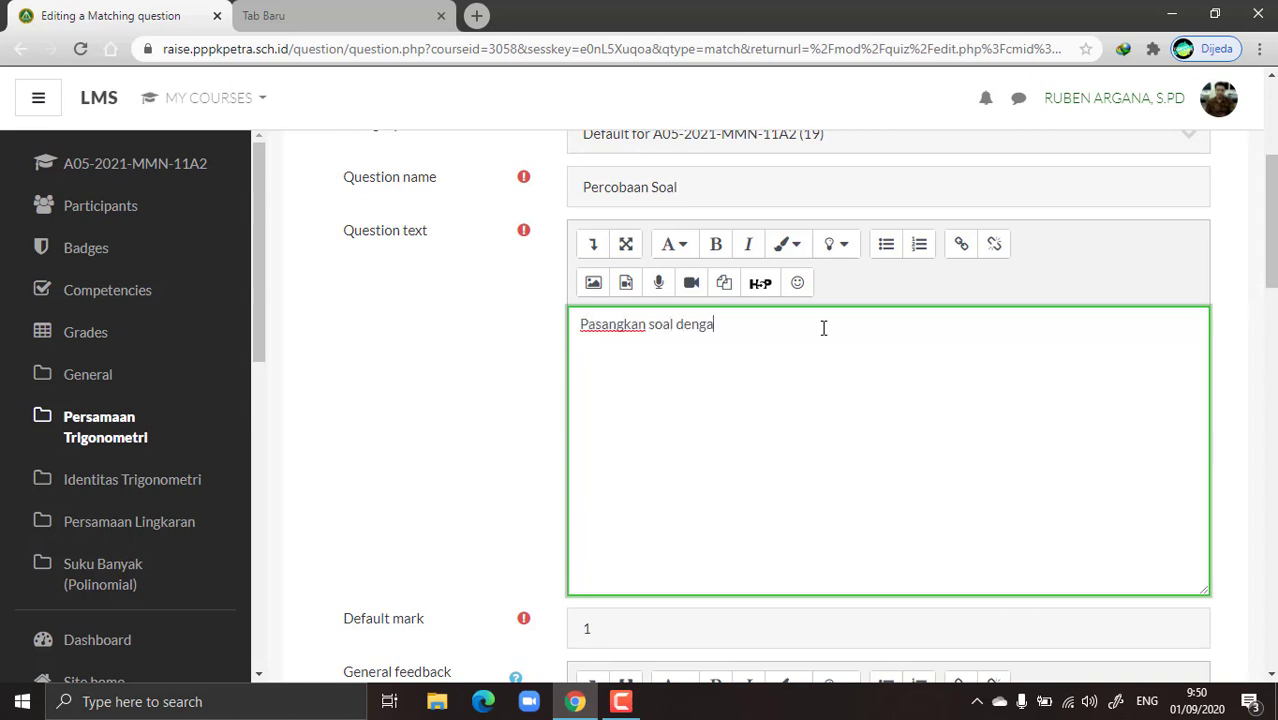
type(" dengan jawaban yang benar.")
Step: Set the matching question's default mark to 4
scroll(877, 305, "down", 4)
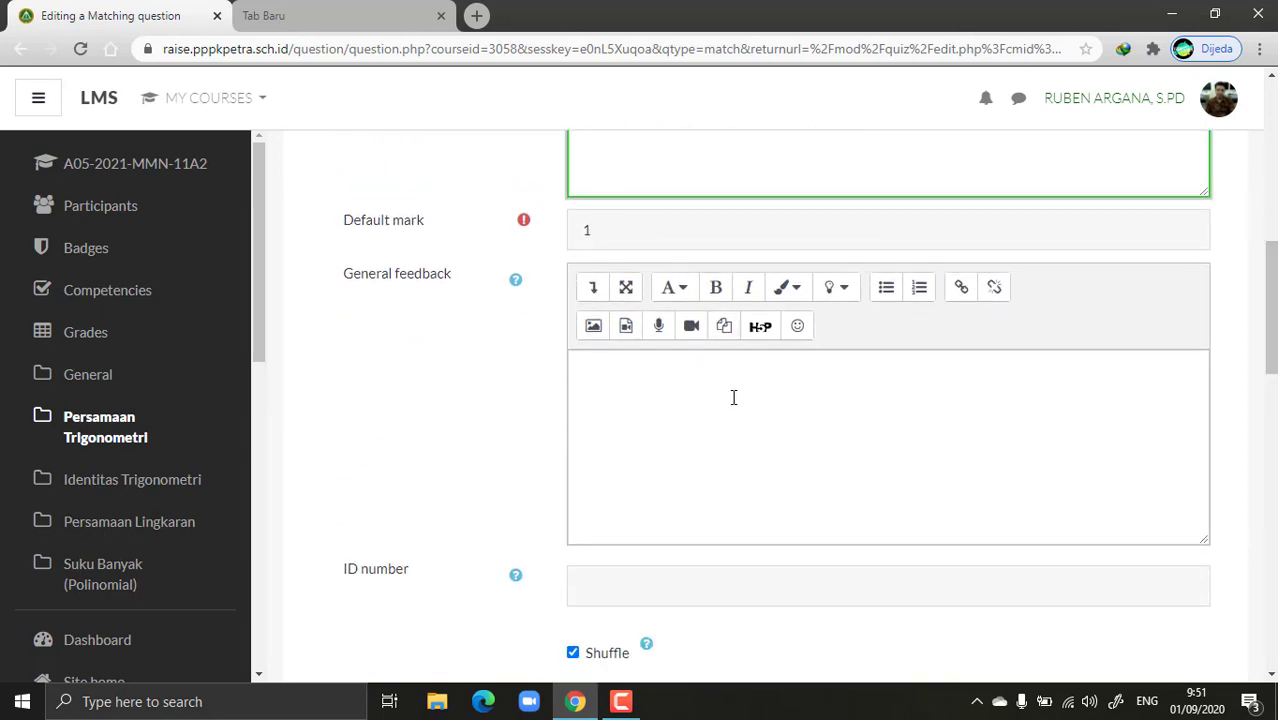
mouse_move(1271, 362)
left_mouse_down()
mouse_move(1271, 312)
mouse_move(1271, 337)
left_mouse_up()
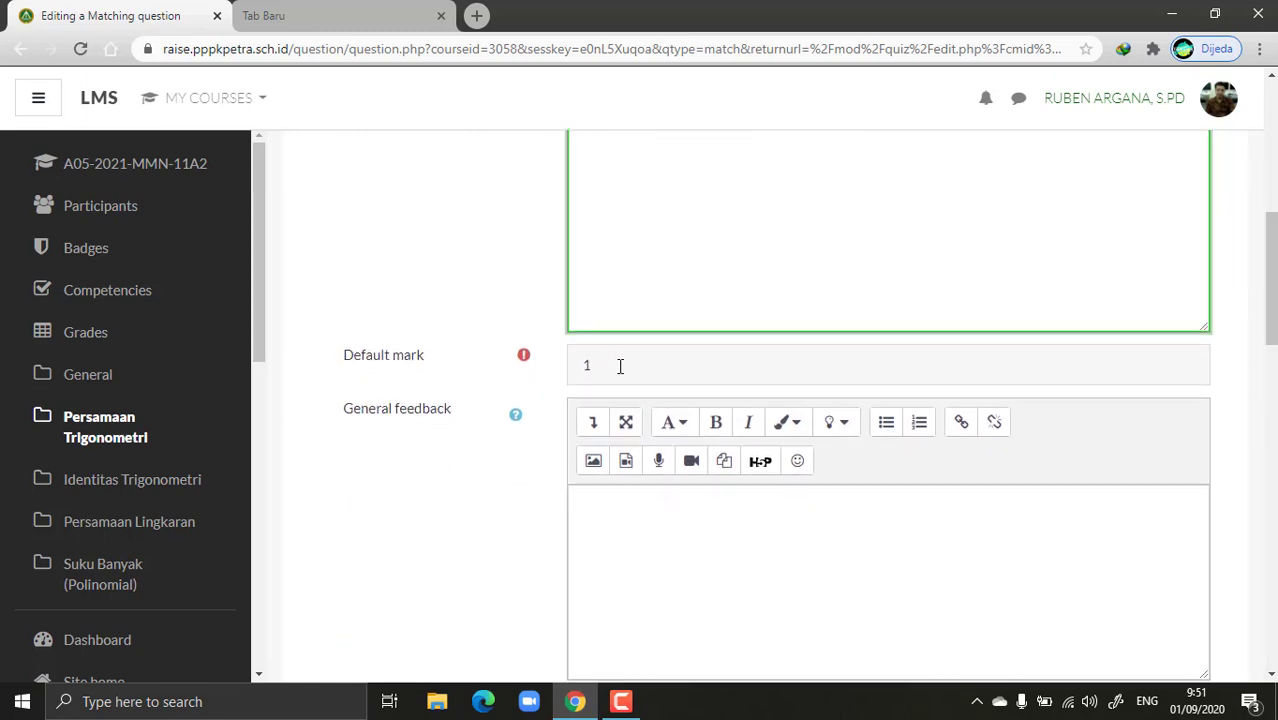
left_click(621, 365)
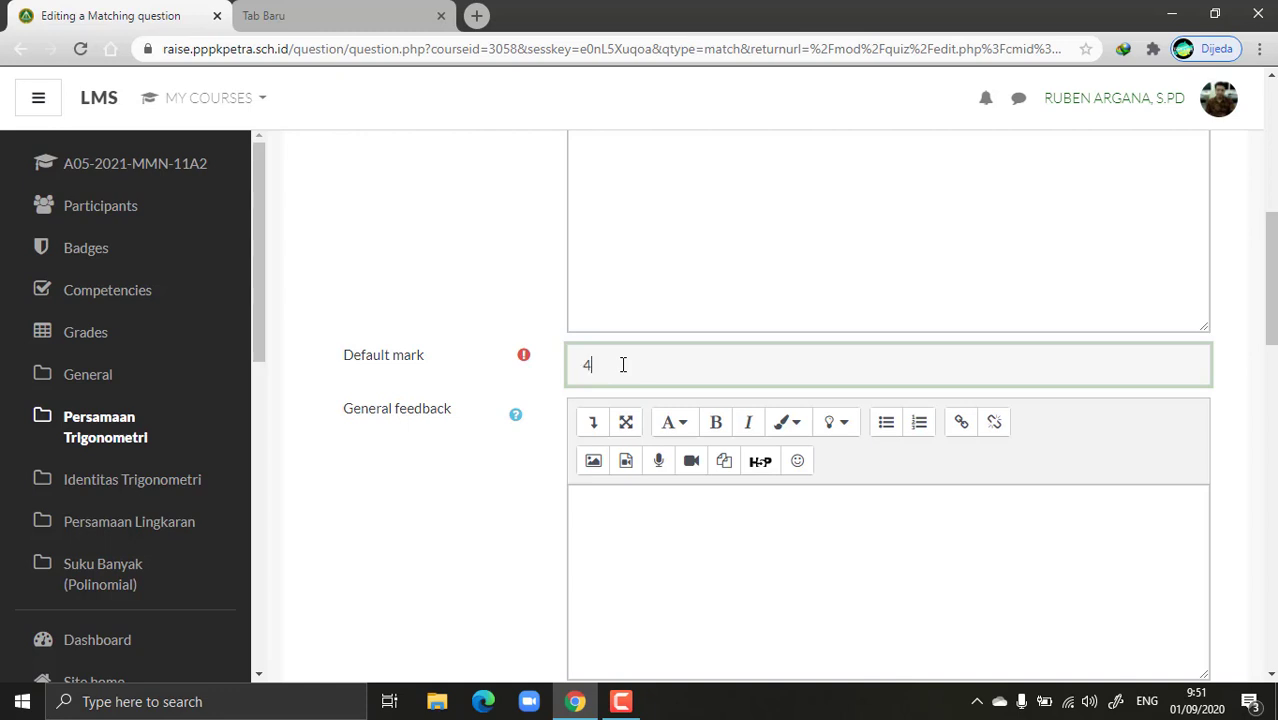
Step: Fill in matching pair 1 with the question "2+4=..." and the answer 6
scroll(1270, 300, "down", 2)
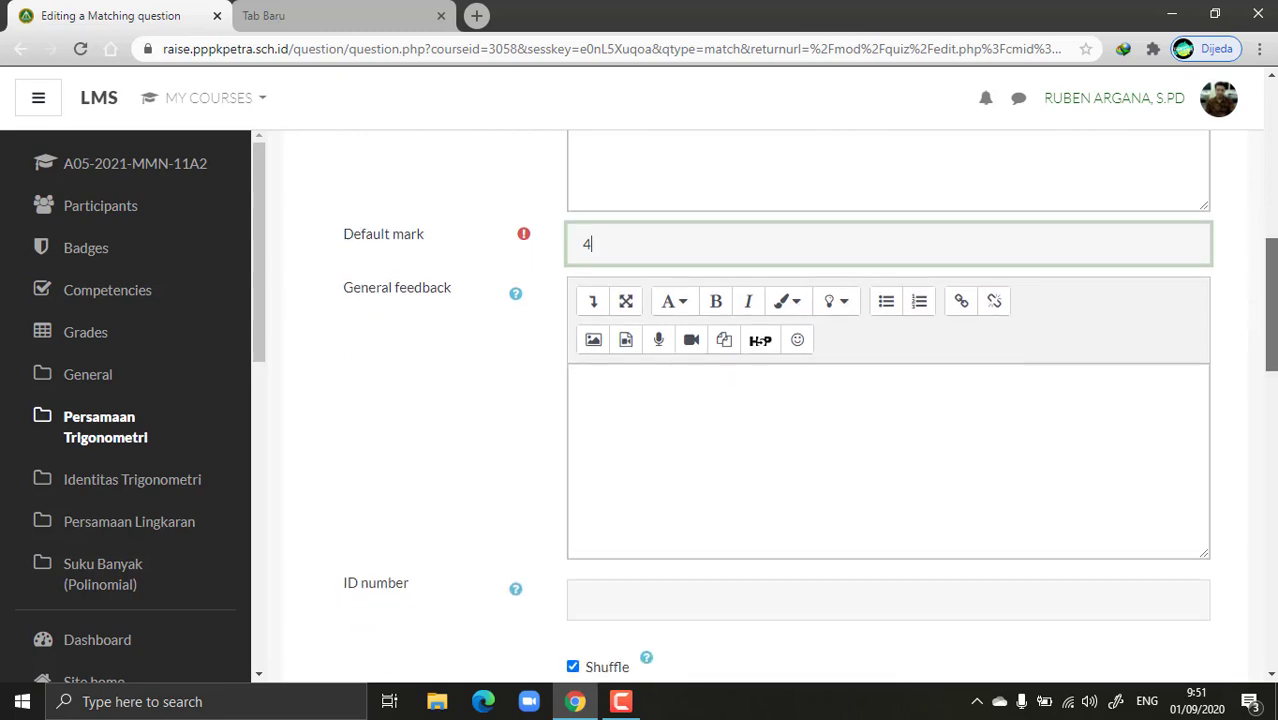
scroll(770, 312, "down", 4)
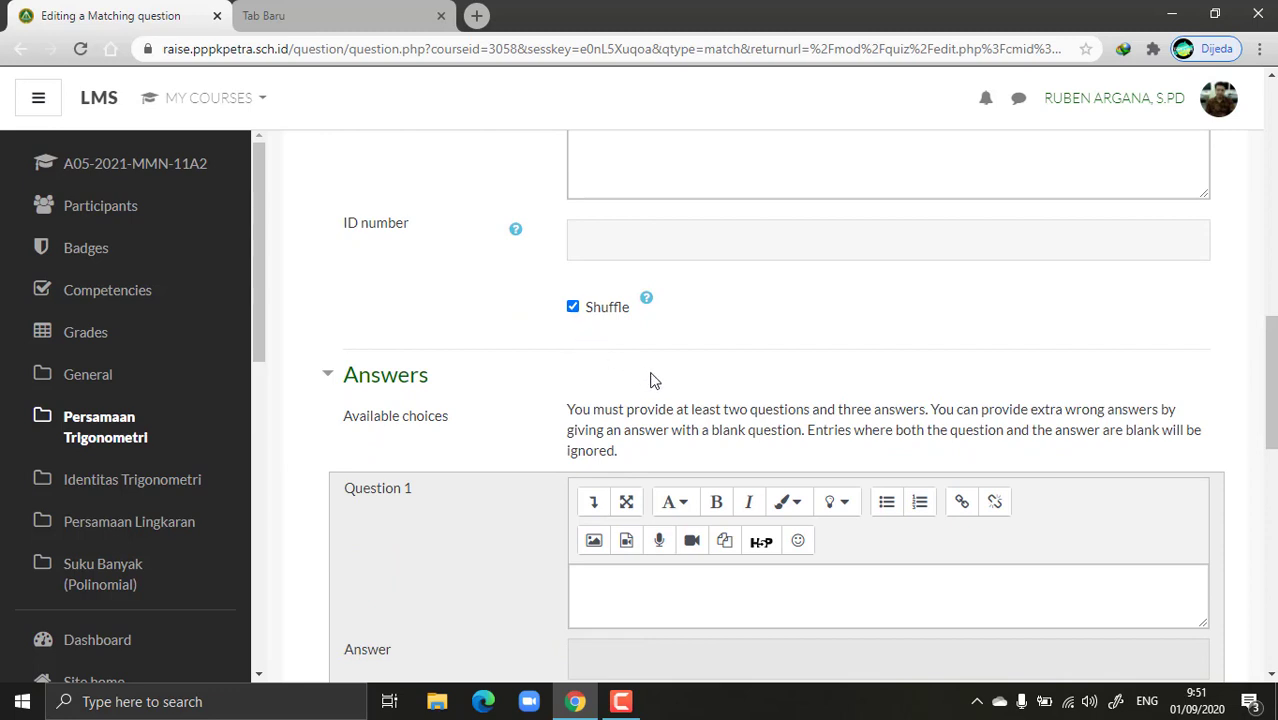
left_click_drag(1270, 385, 1270, 430)
left_click(678, 392)
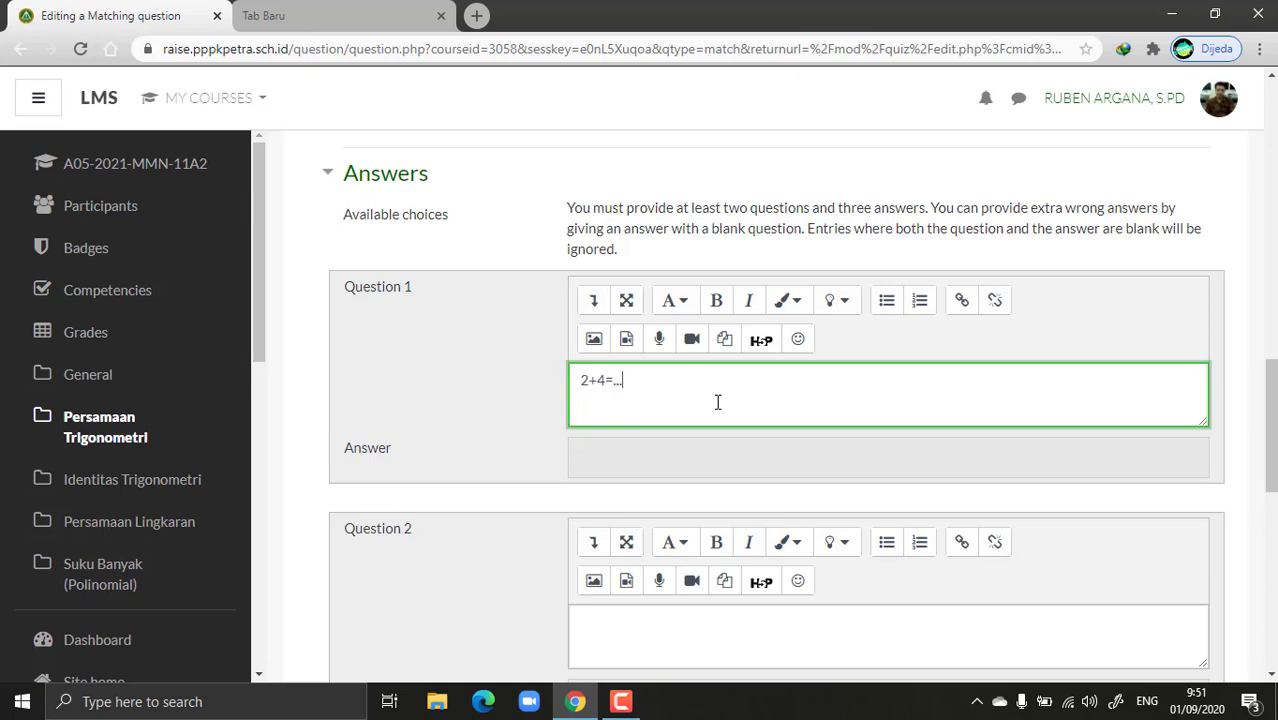
left_click(626, 457)
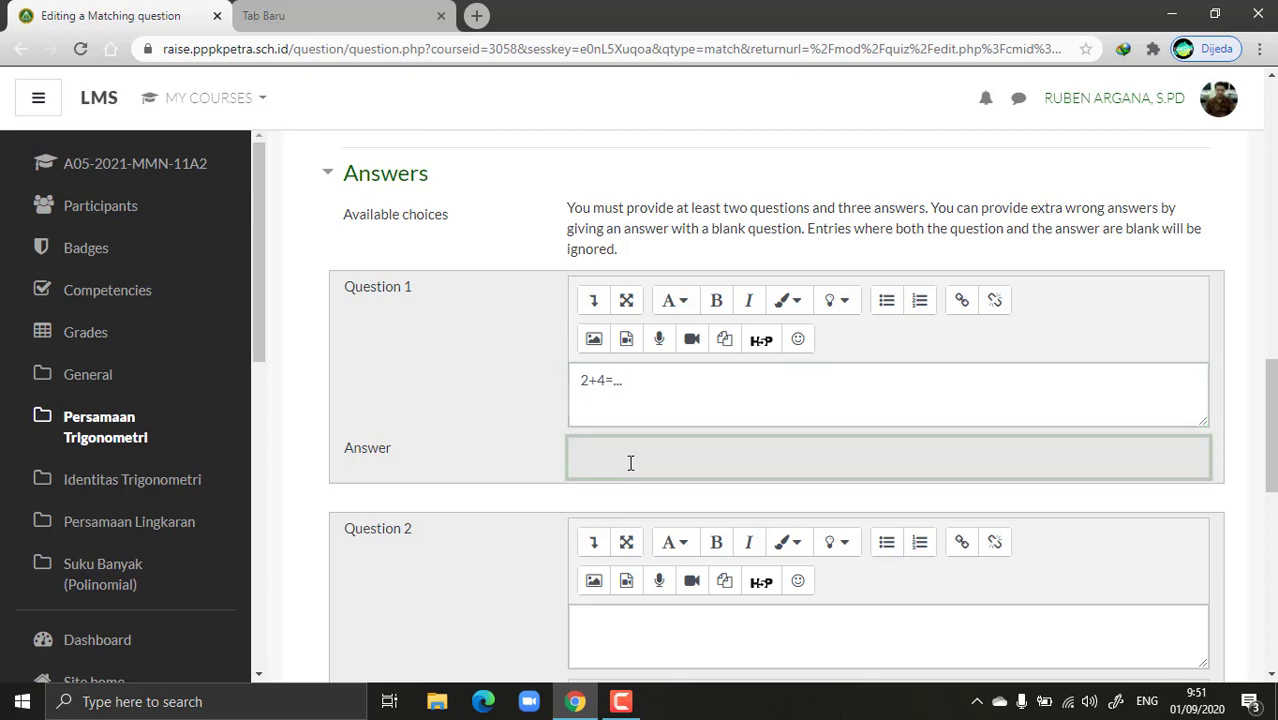
type("6")
Step: Fill in matching pair 2 with the question "8:2=..." and the answer 4
scroll(747, 399, "down", 2)
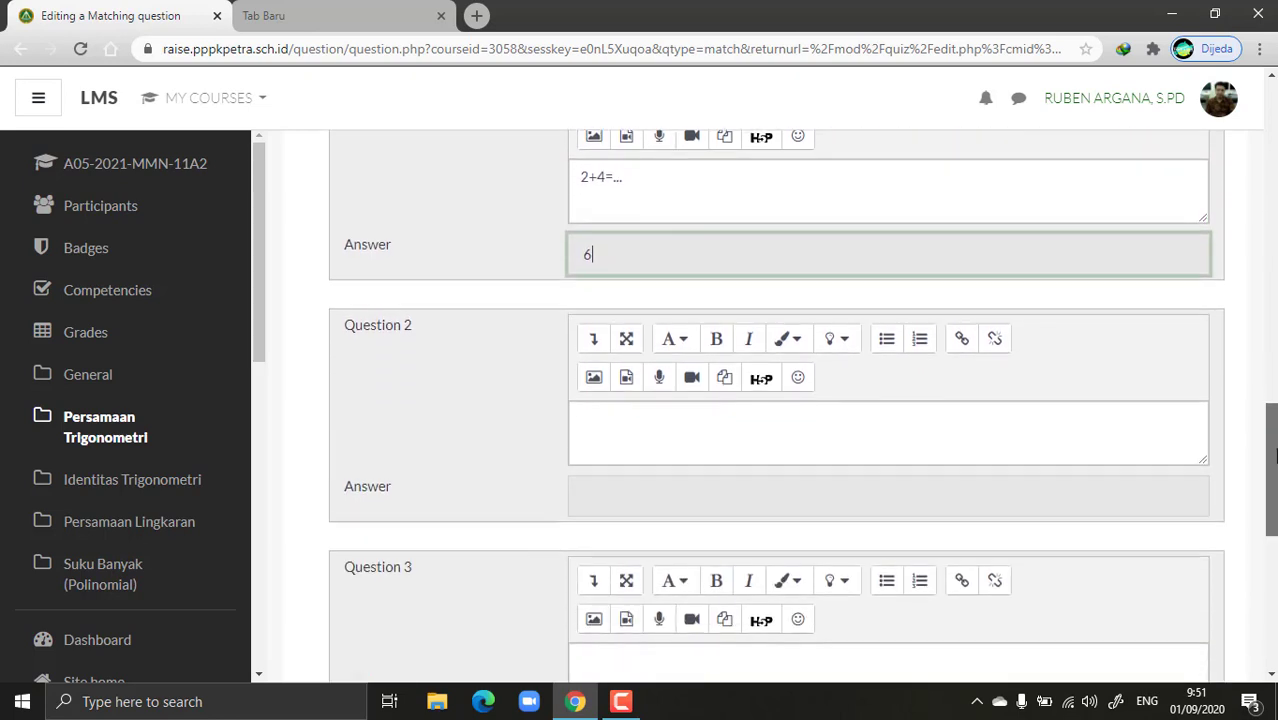
left_click(726, 415)
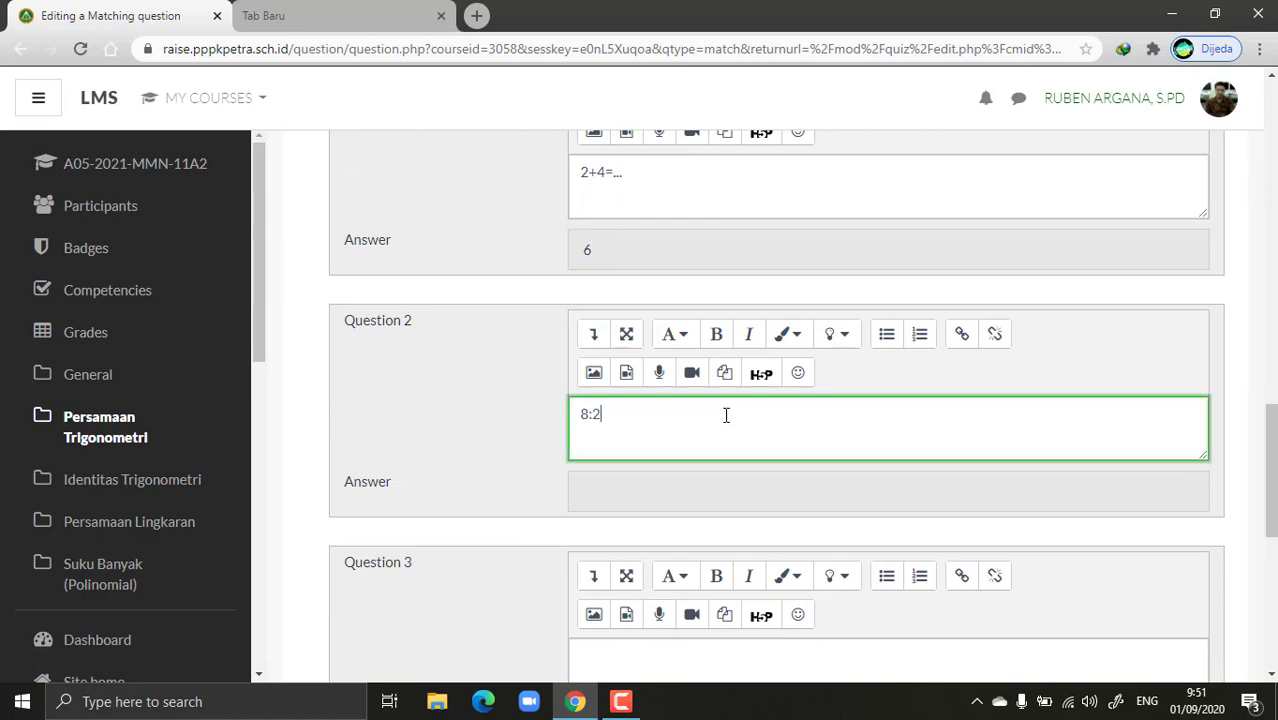
left_click(622, 491)
type("4")
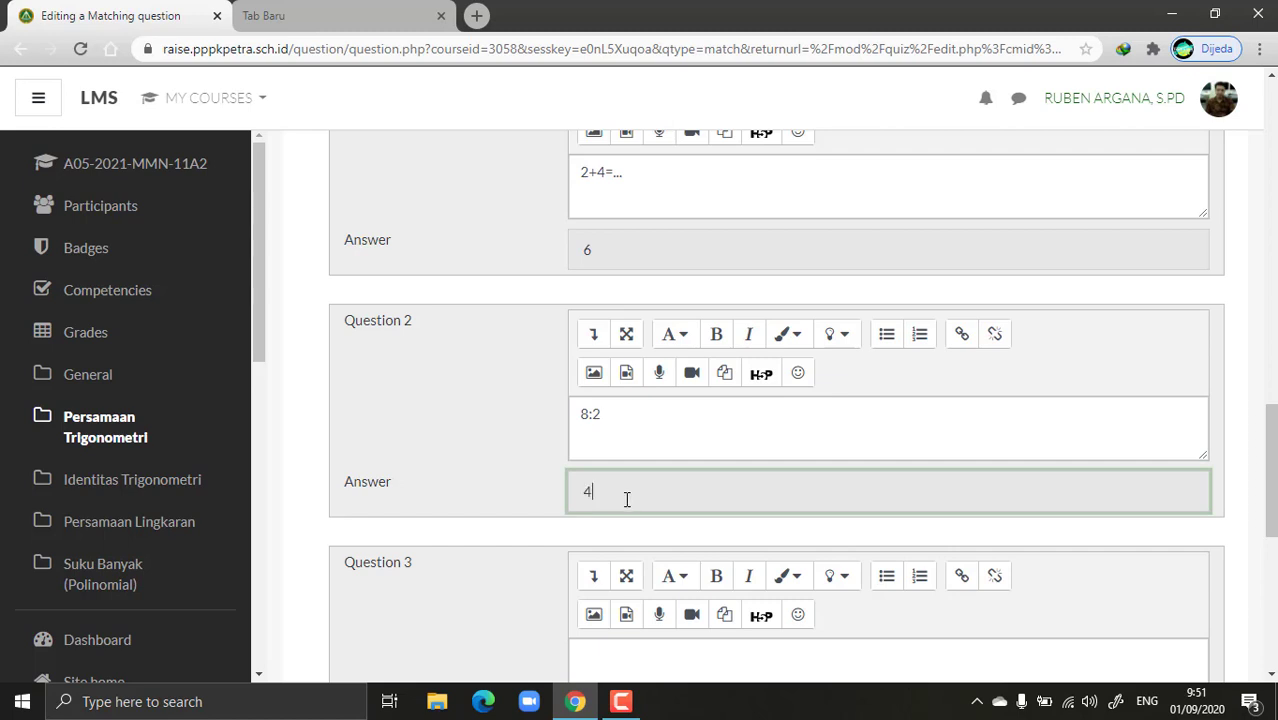
left_click(643, 414)
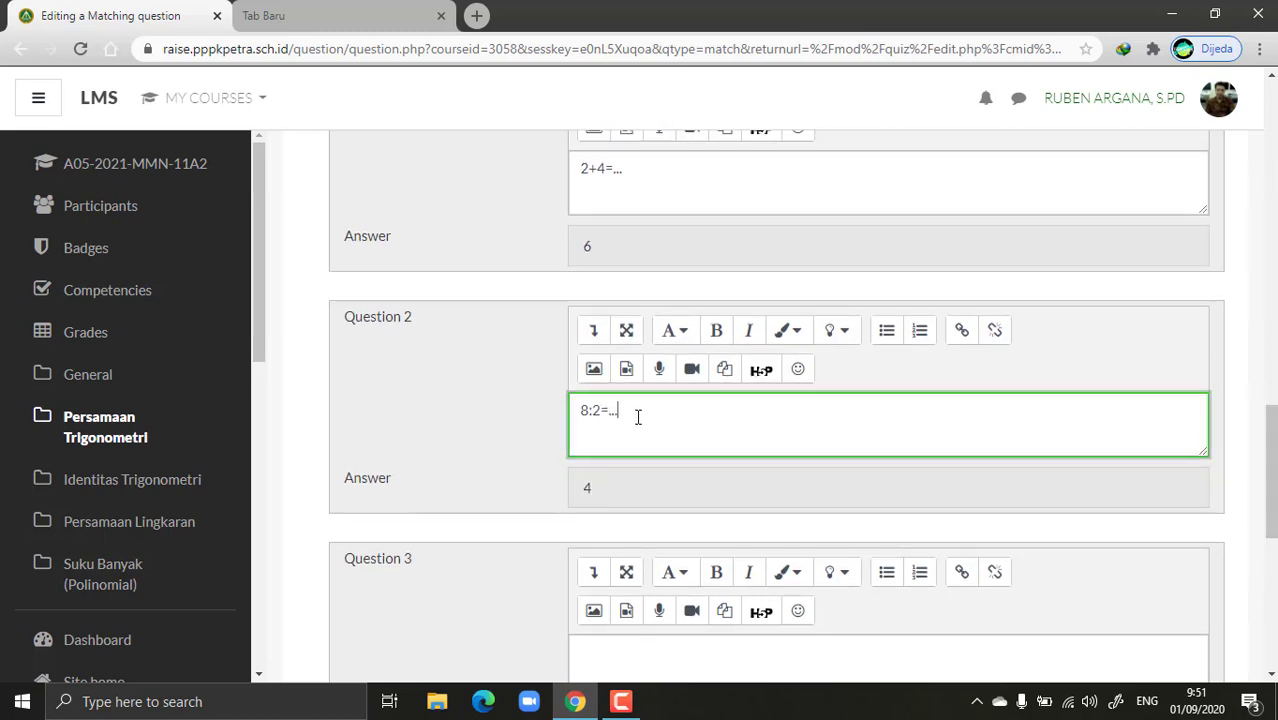
Step: Fill in matching pair 3 with the question "12-5=.." and the answer 7
scroll(700, 430, "down", 2)
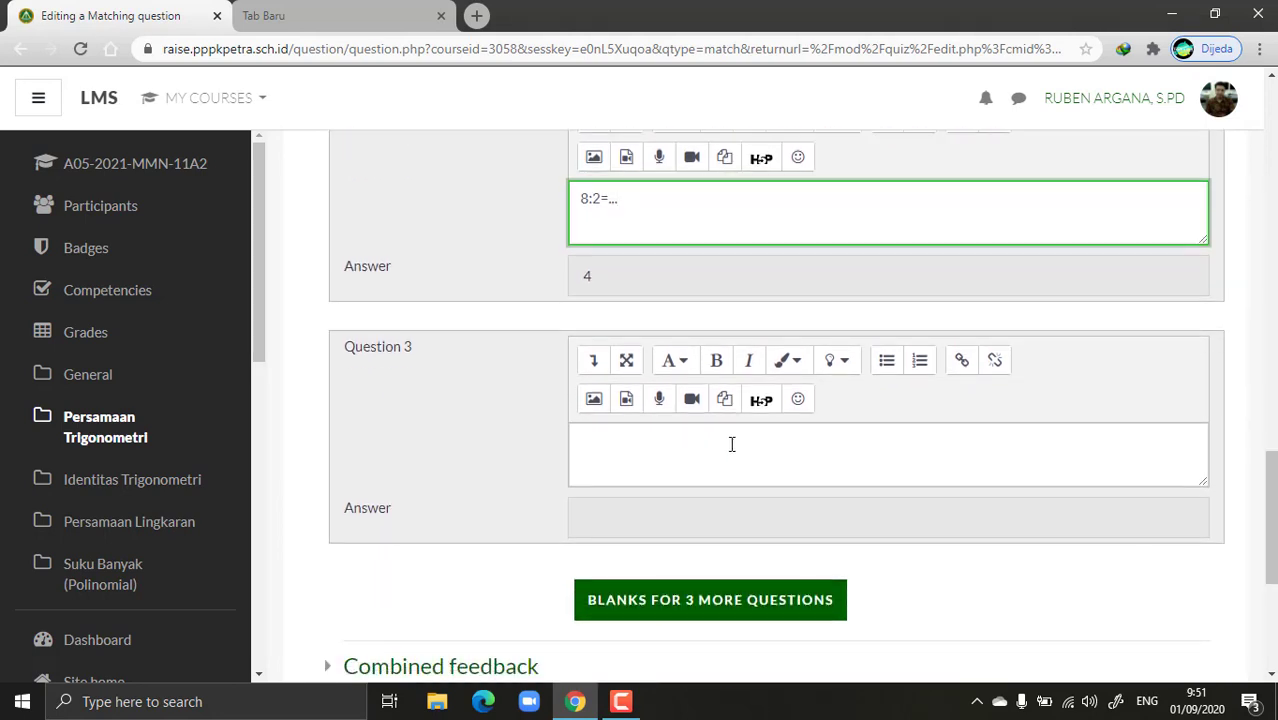
left_click(705, 447)
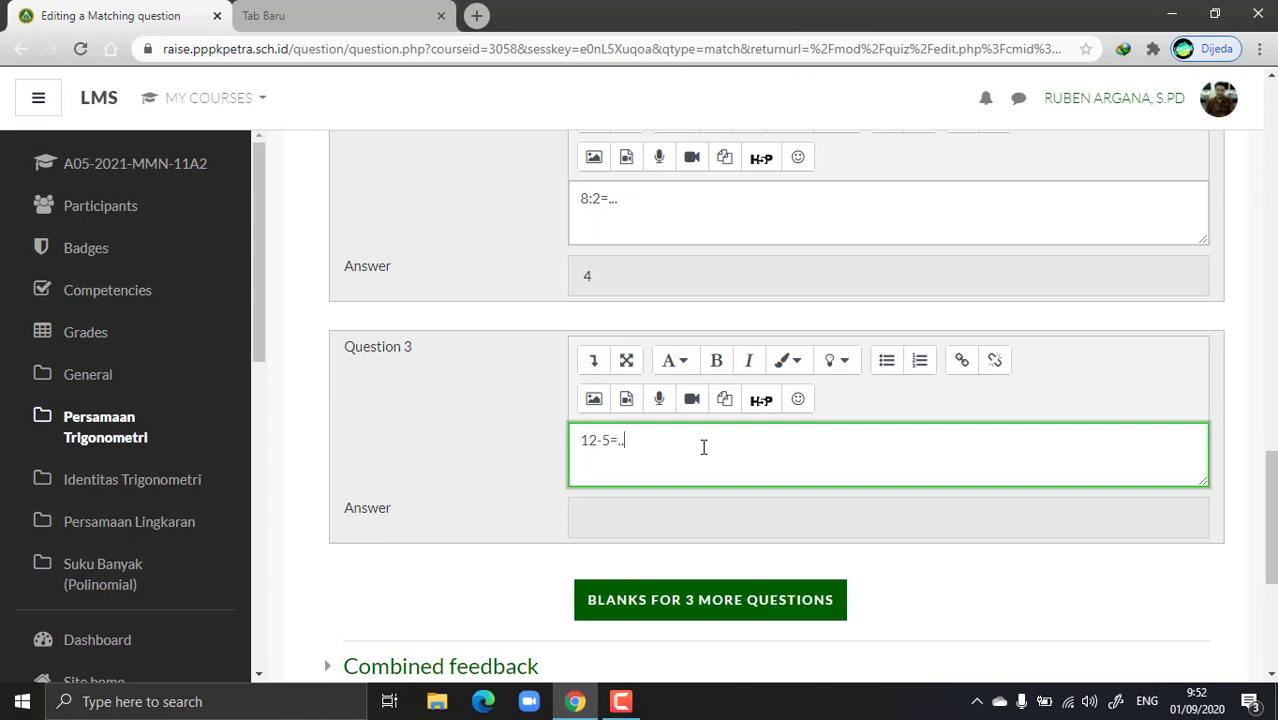
left_click(699, 506)
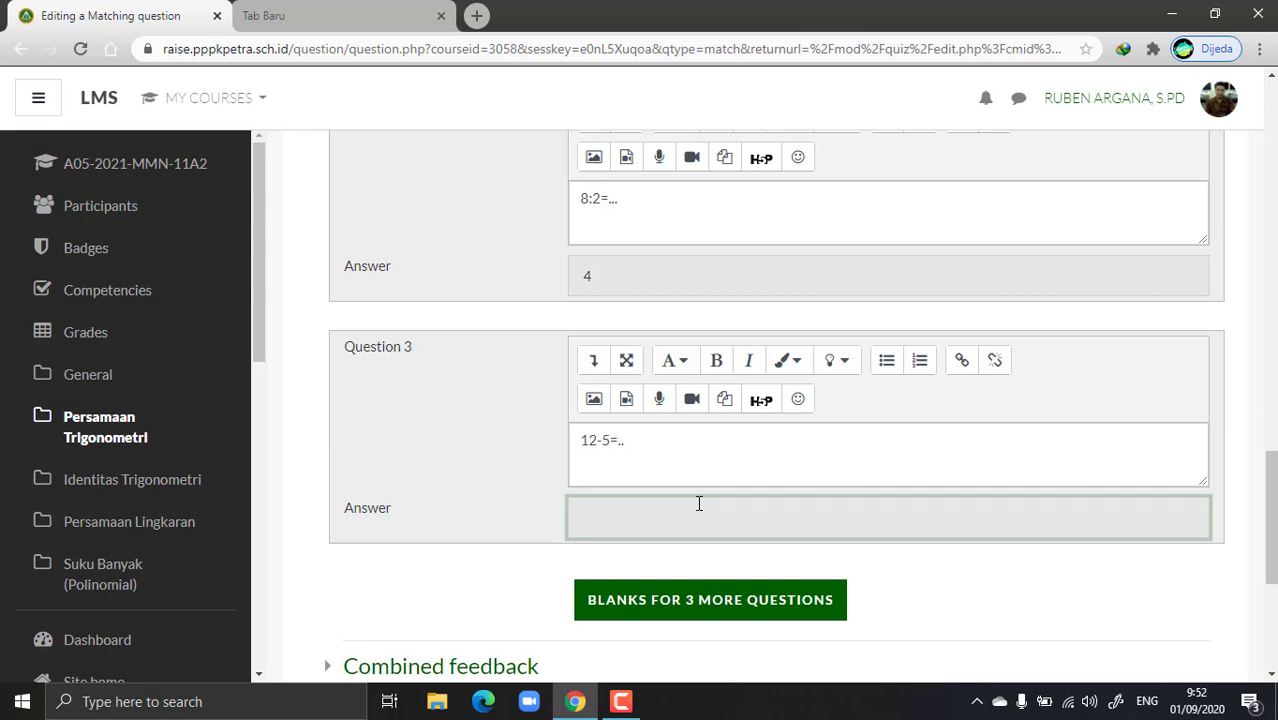
left_click_drag(1271, 510, 1272, 487)
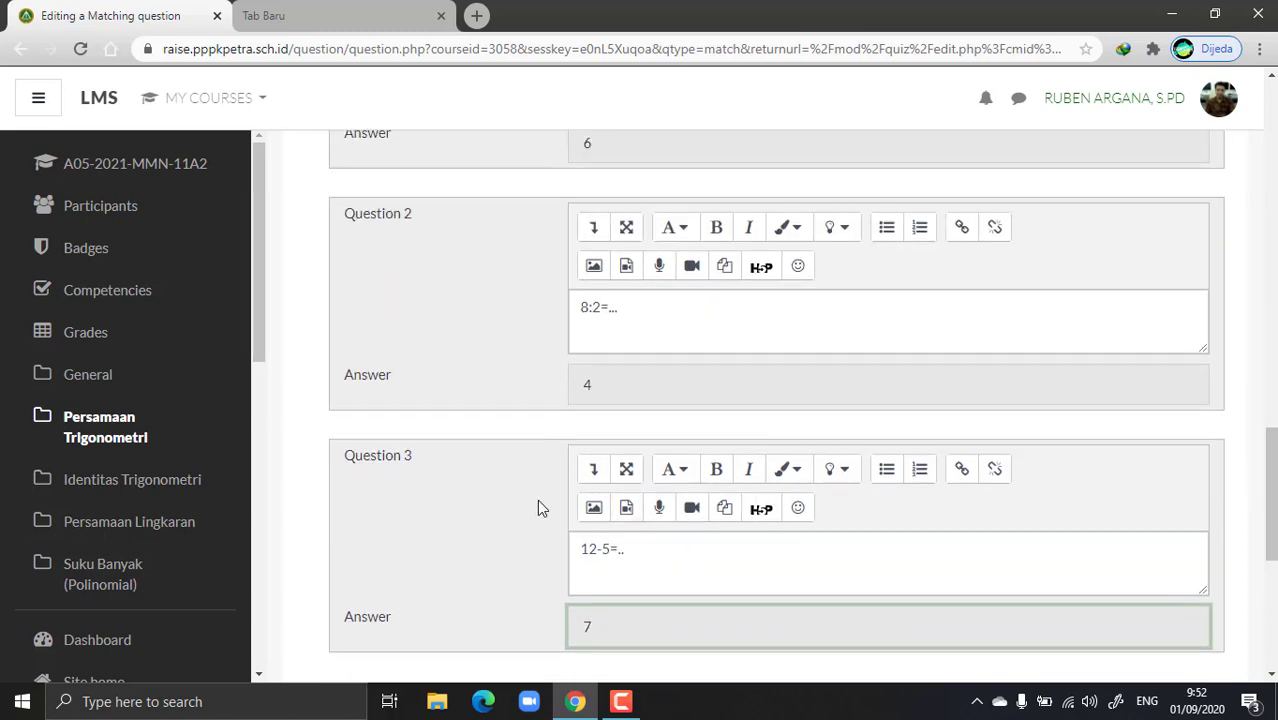
left_click(593, 470)
left_click(593, 470)
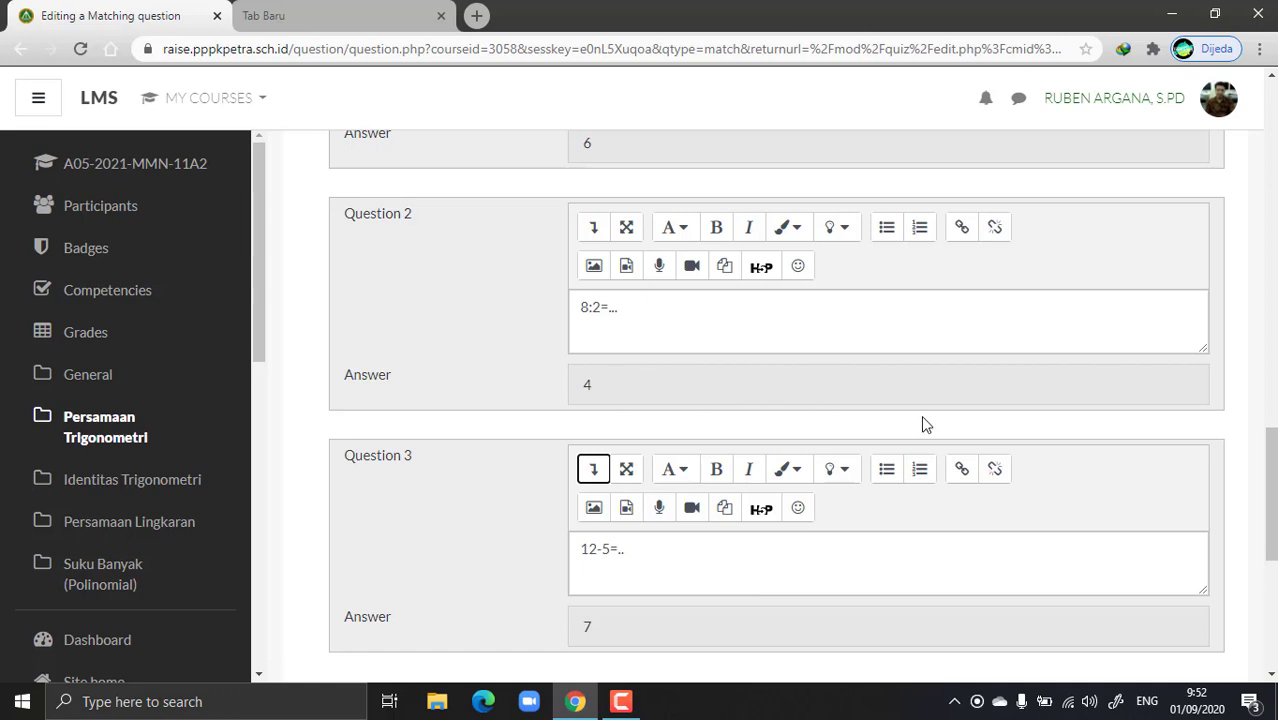
Step: Add blanks for three more questions to the matching question's answers
scroll(1179, 502, "down", 1)
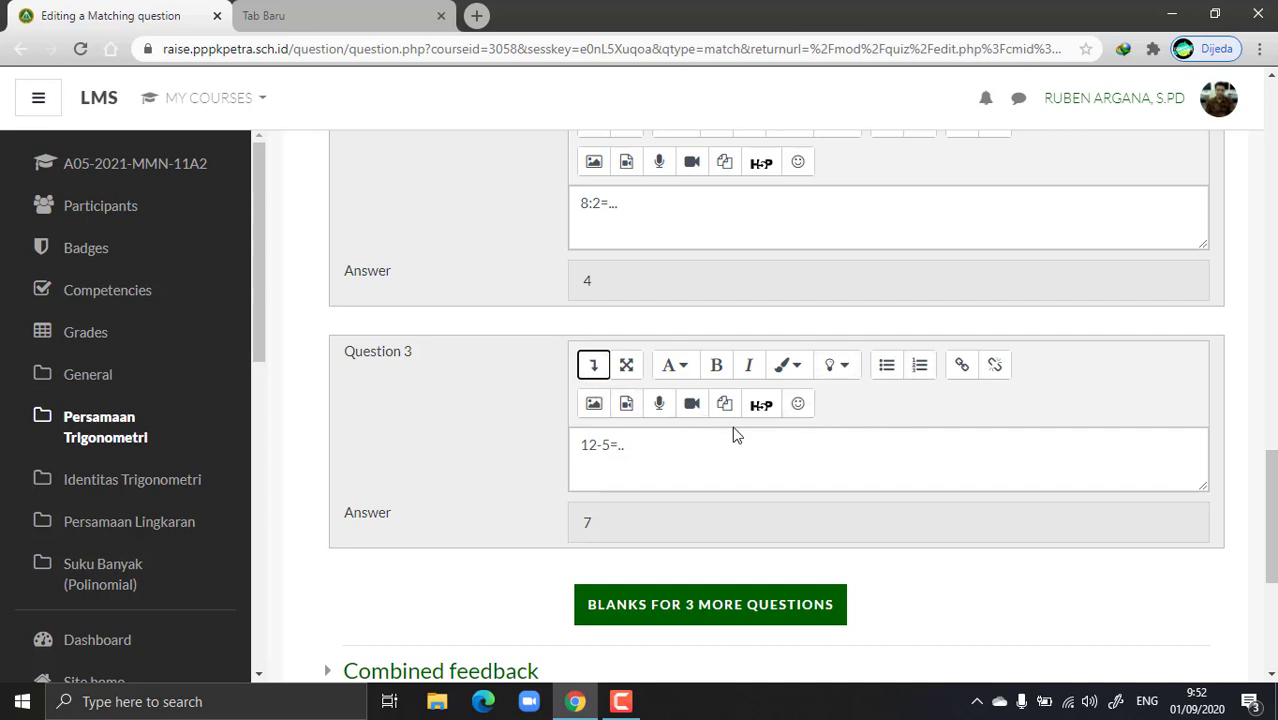
left_click_drag(1271, 540, 1271, 560)
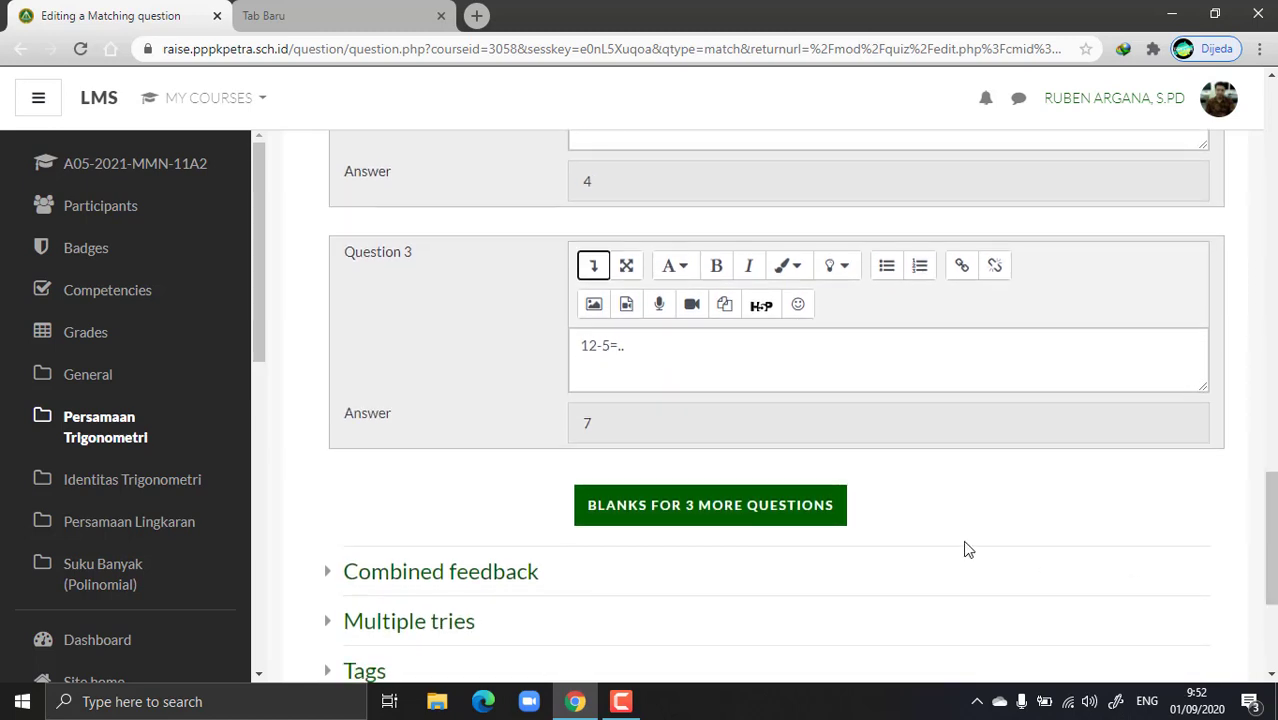
left_click(702, 512)
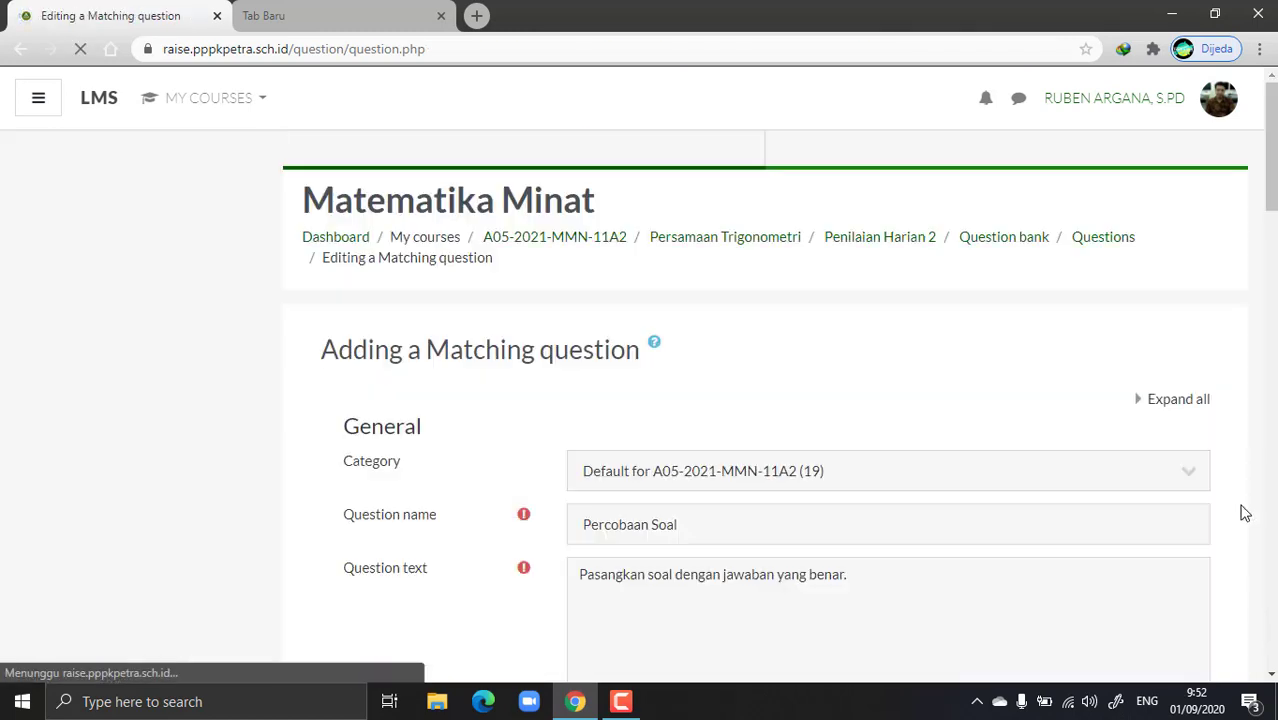
Step: Fill in matching pair 4 with the question "10-1=..." and the answer 9
left_click(1273, 498)
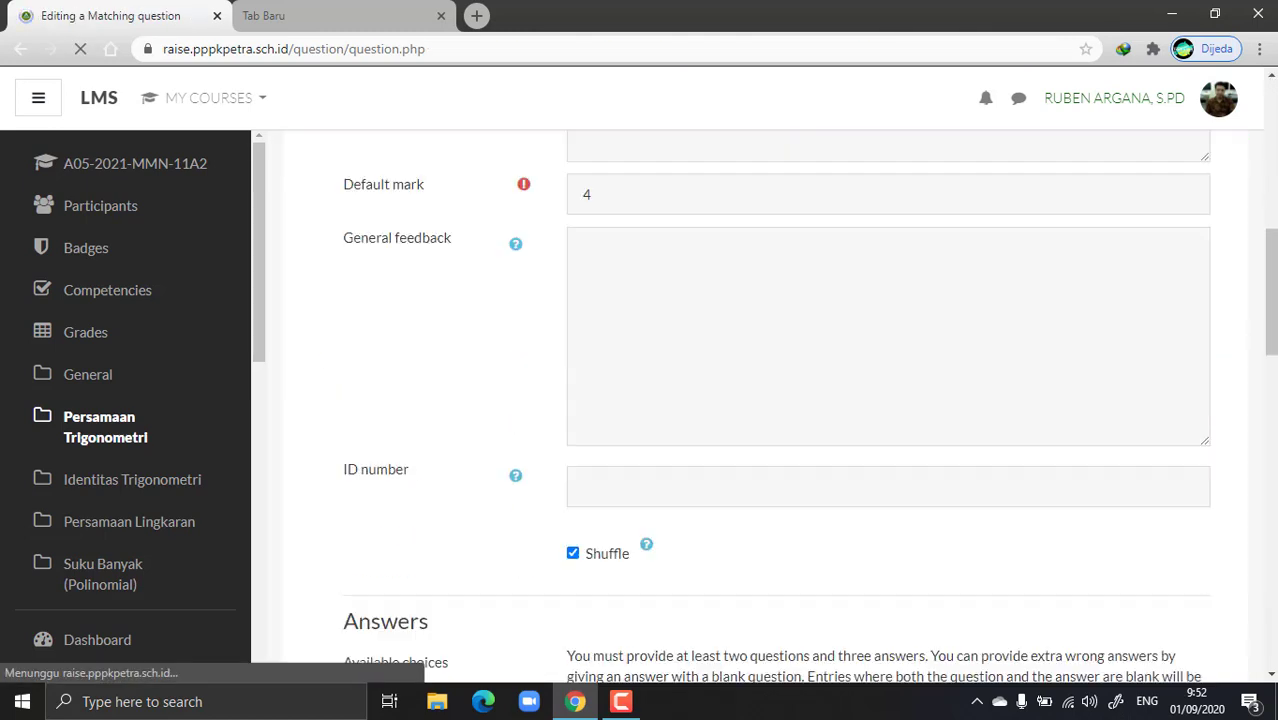
left_click_drag(1274, 498, 1275, 454)
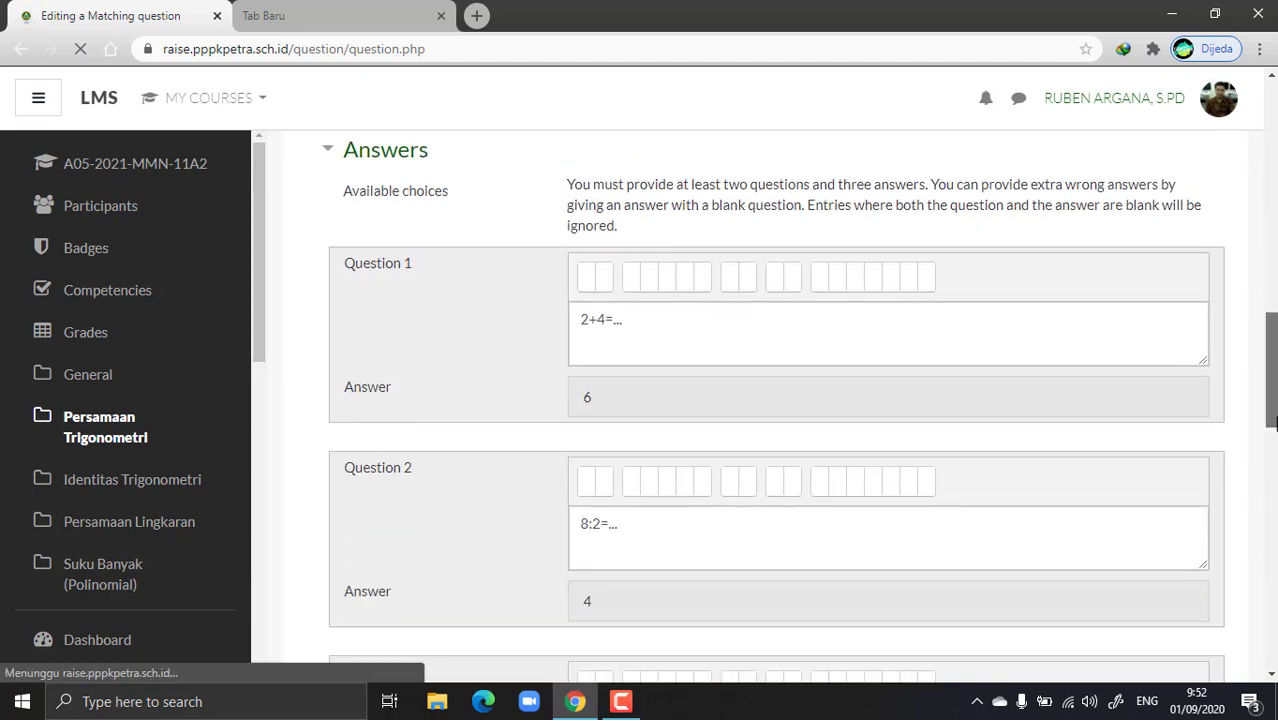
scroll(681, 580, "down", 3)
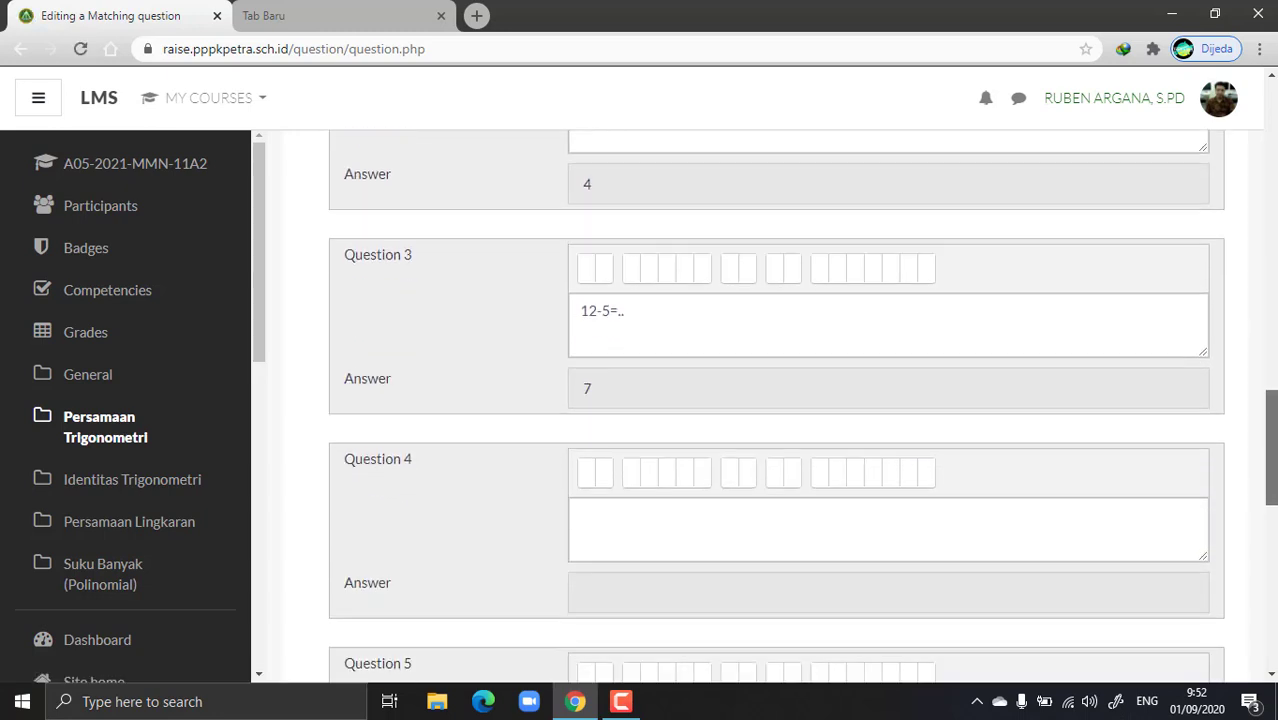
left_click(608, 527)
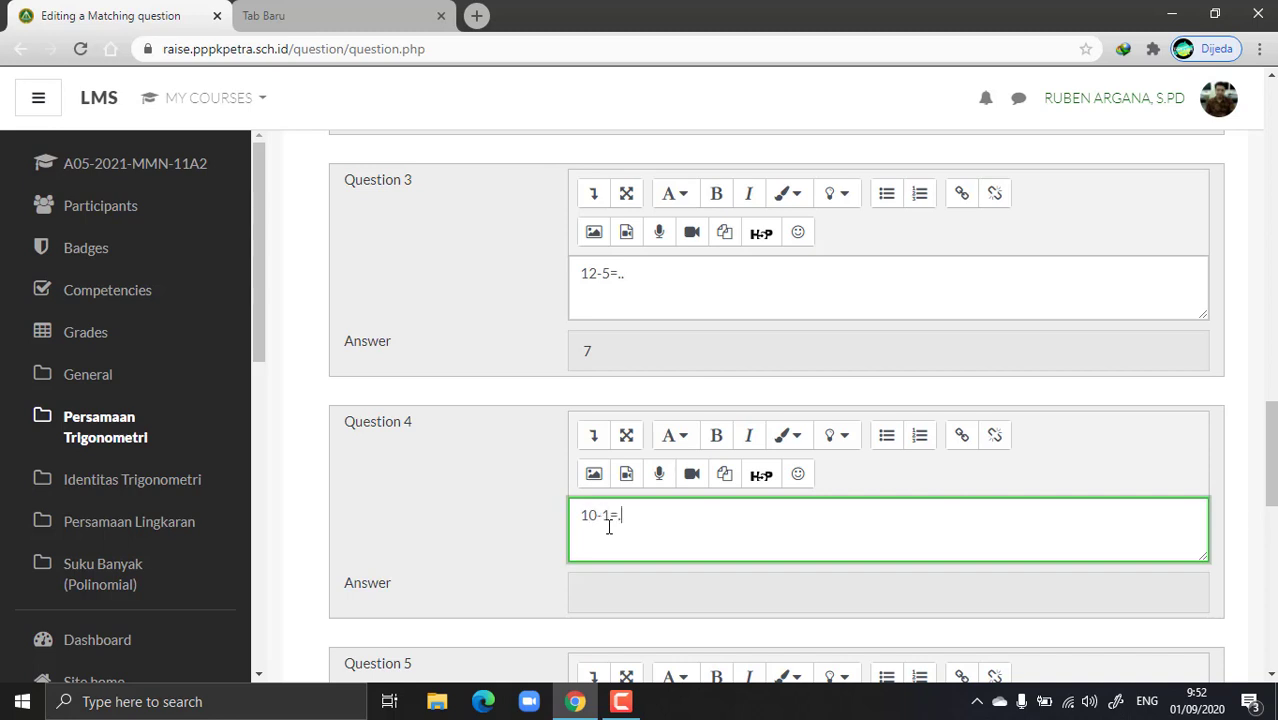
left_click(599, 592)
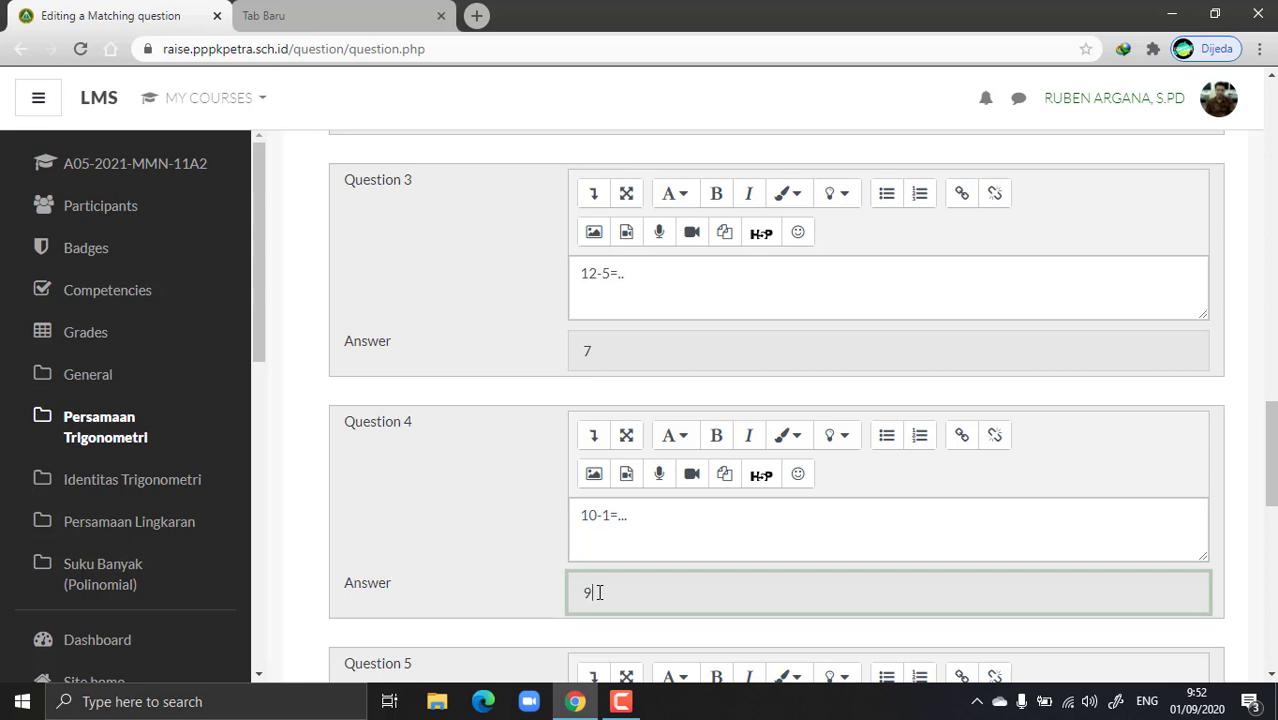
Step: Enter the answer 9 for pair 4, and give pairs 5 and 6 the distractor answers -2 and 3 with no question text
type("9")
scroll(1270, 453, "down", 4)
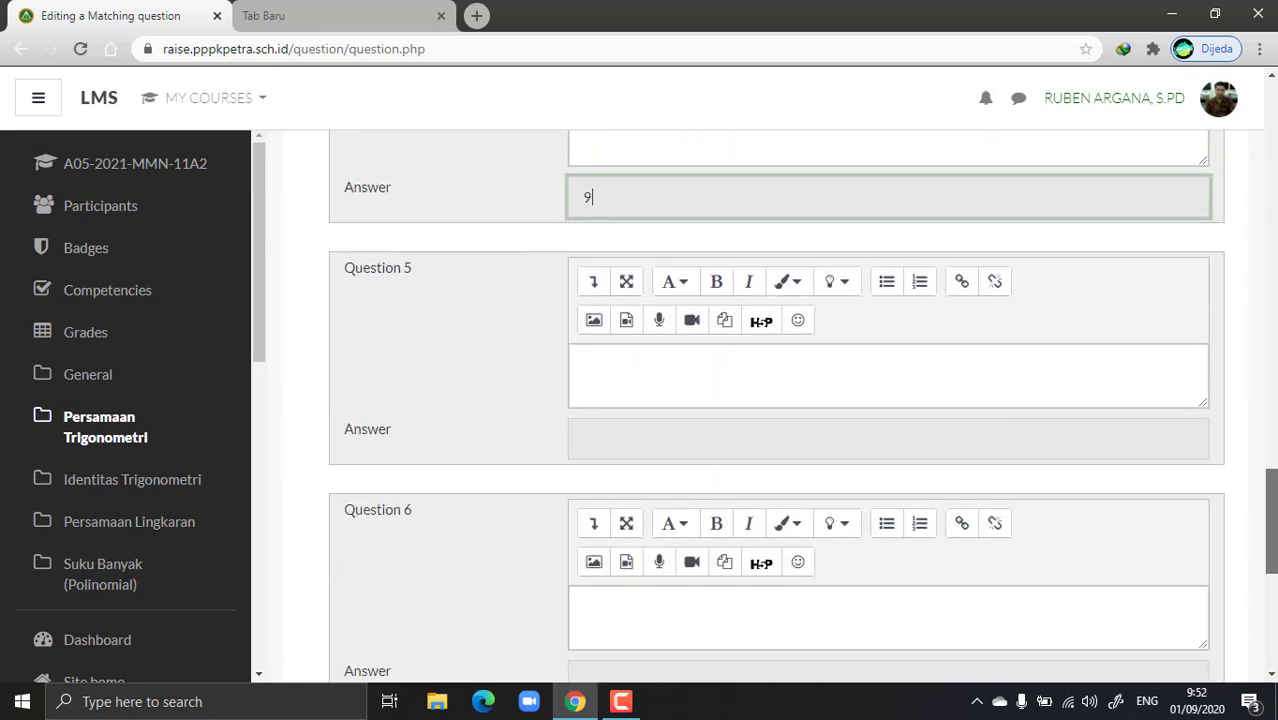
left_click(654, 436)
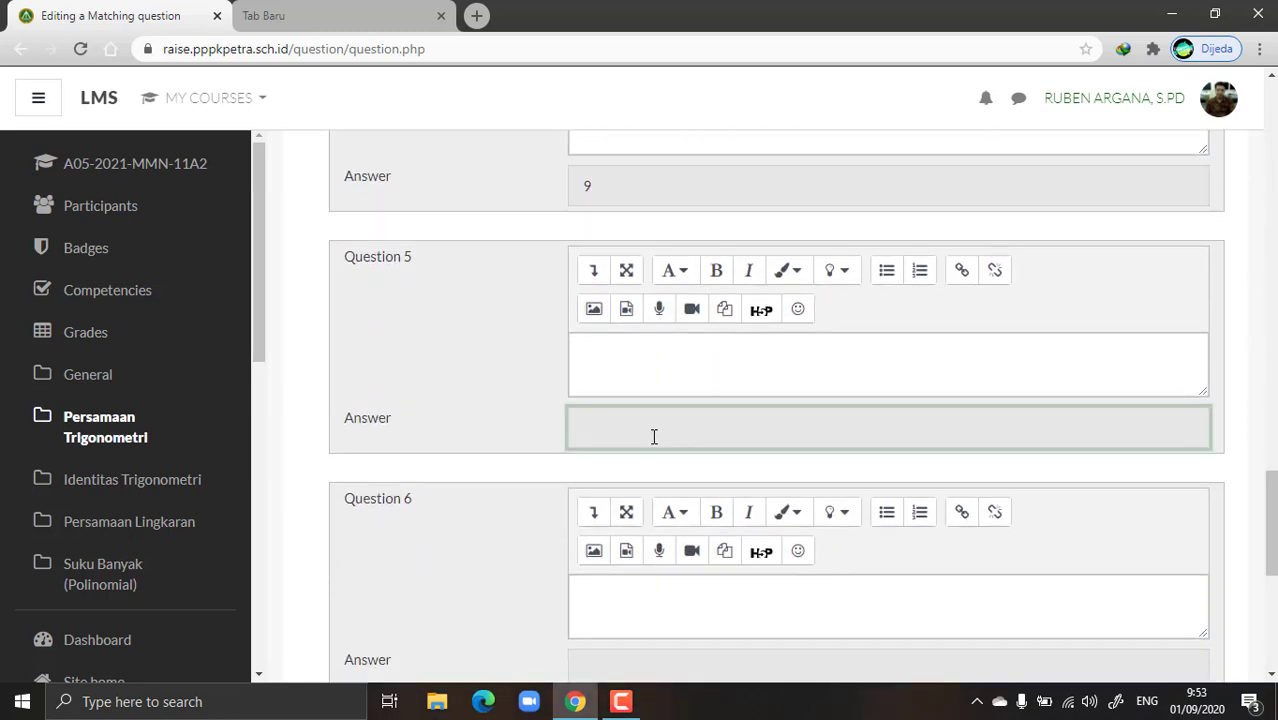
type("-2")
scroll(1270, 520, "down", 3)
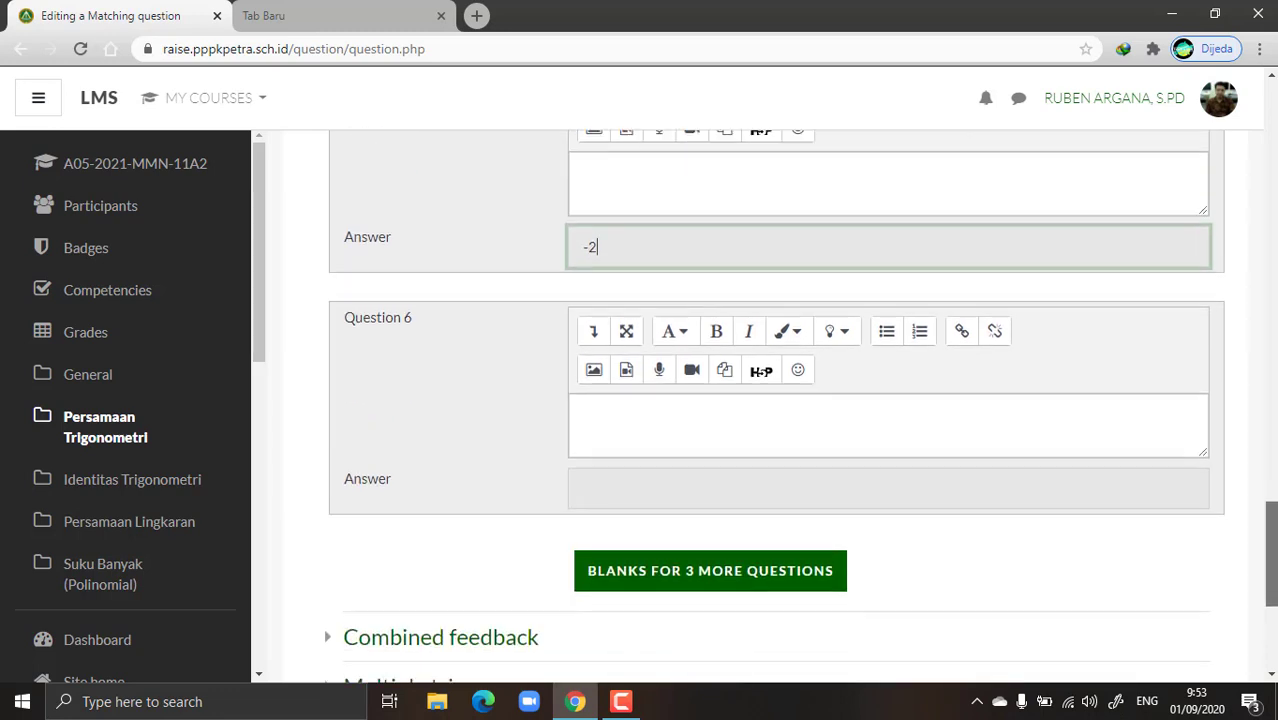
left_click(677, 419)
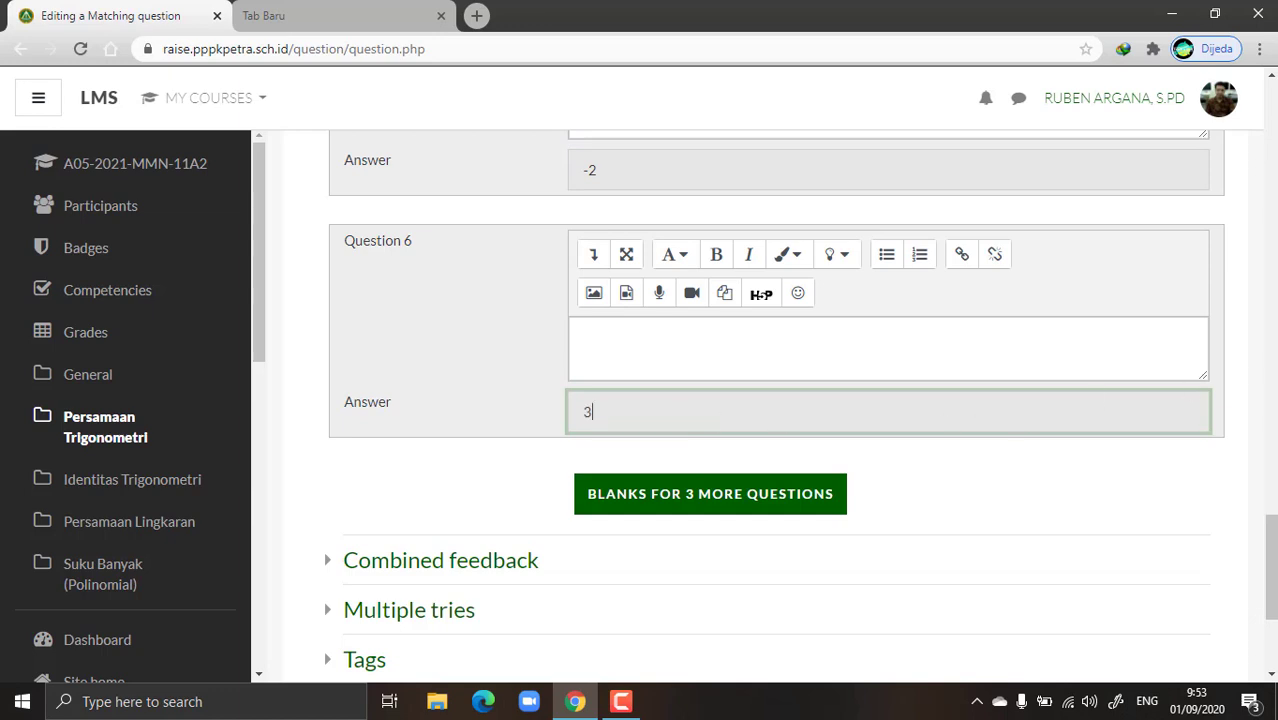
type("3")
Step: Save the matching question to the quiz
scroll(1183, 600, "down", 2)
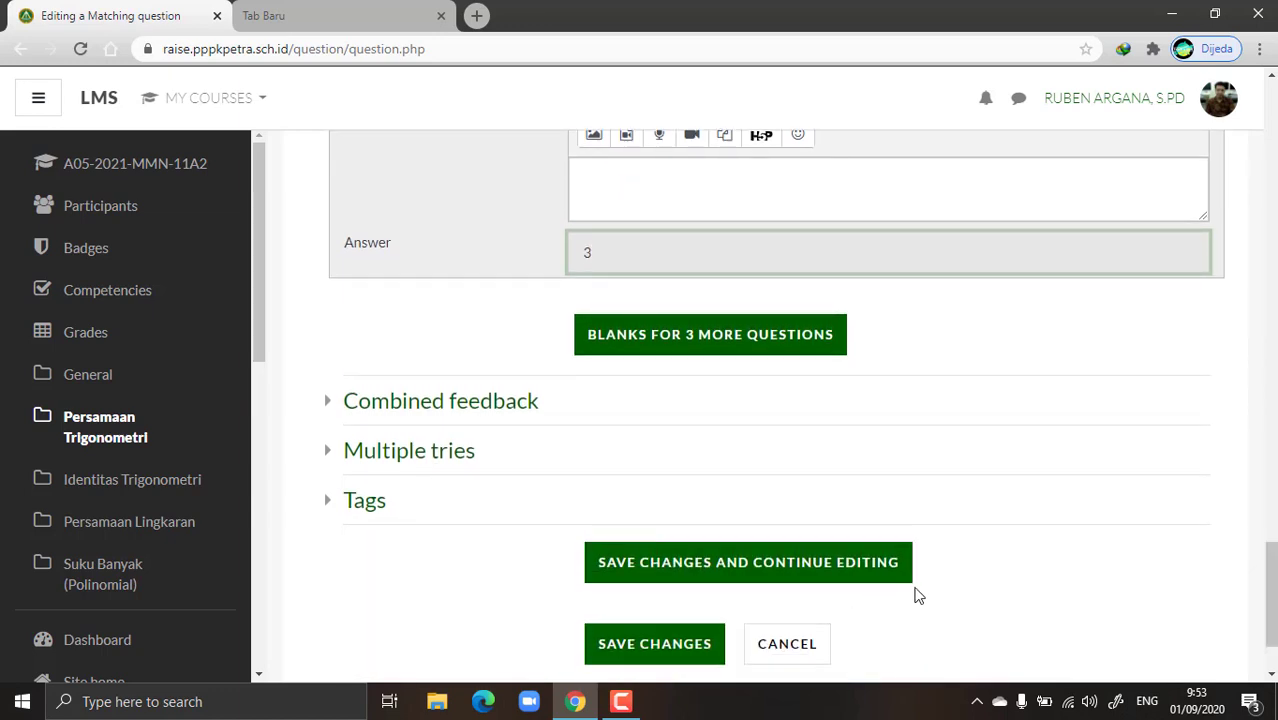
left_click_drag(1268, 595, 1268, 662)
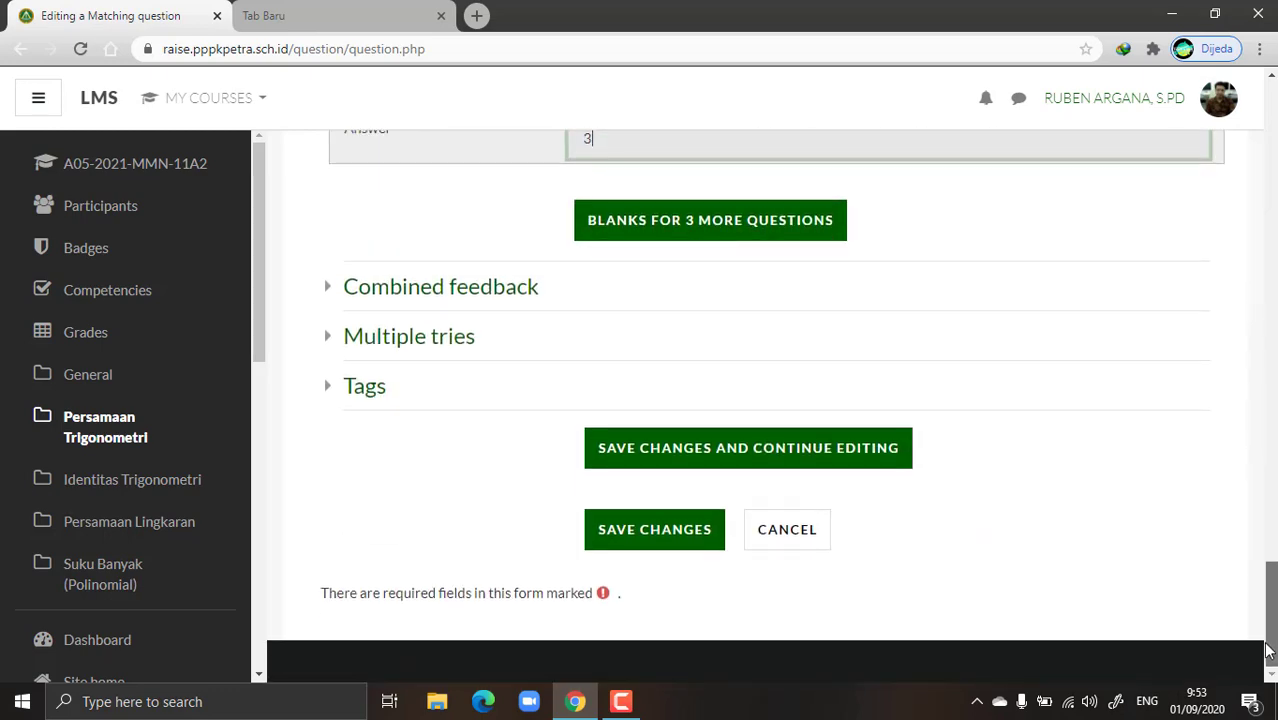
left_click(630, 540)
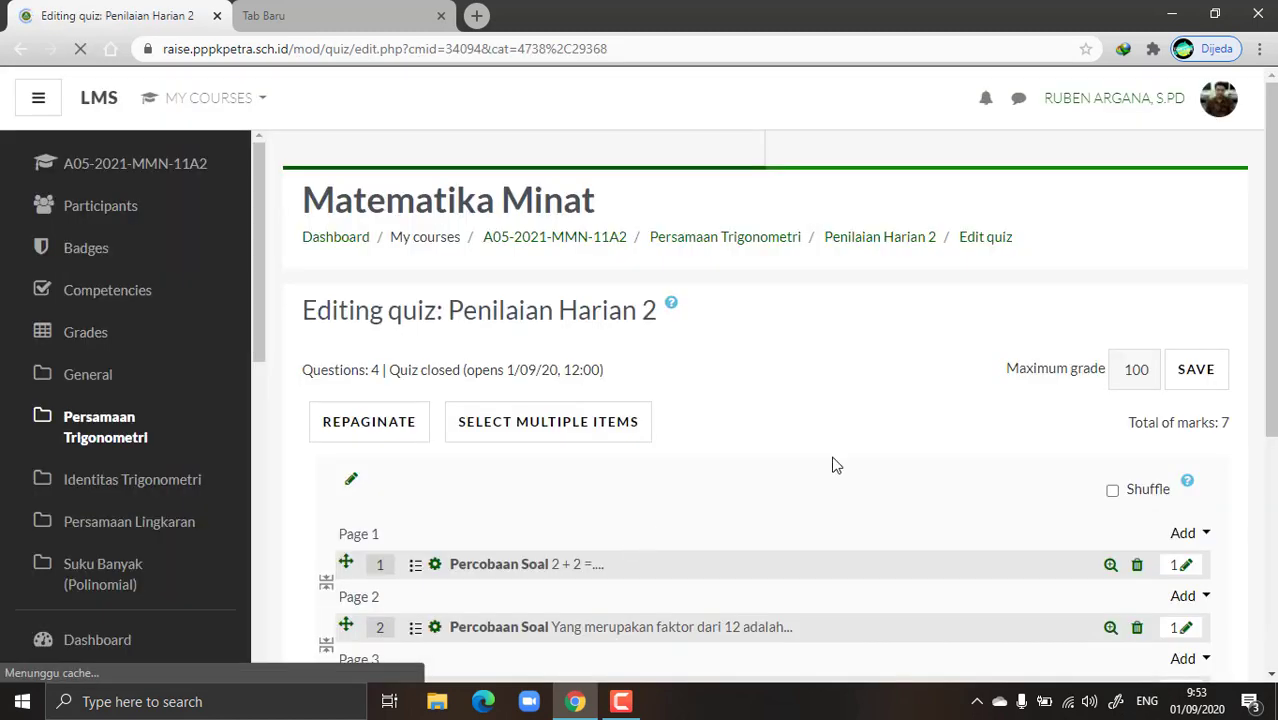
Step: Preview the matching question, match 12-5 with 7, 10-1 with 9, 2+4 with 6 and 8:2 with 4, and close the preview
left_click_drag(1270, 299, 1270, 465)
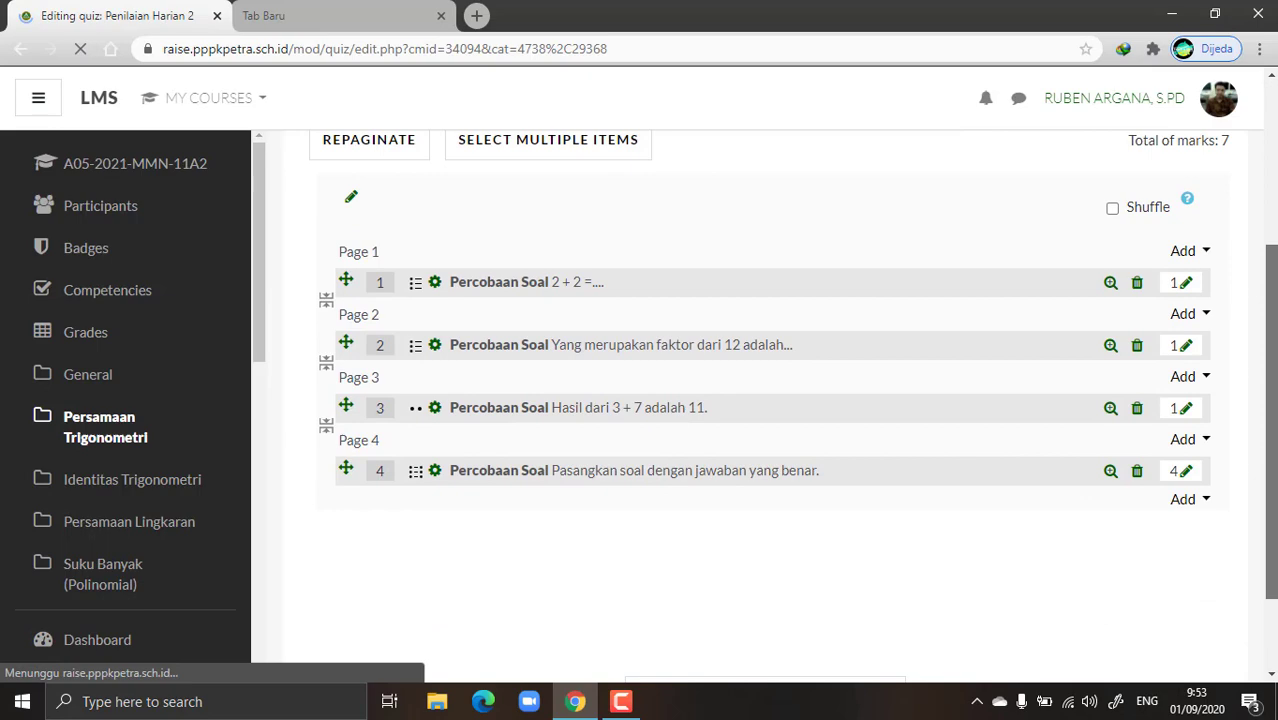
left_click(1109, 472)
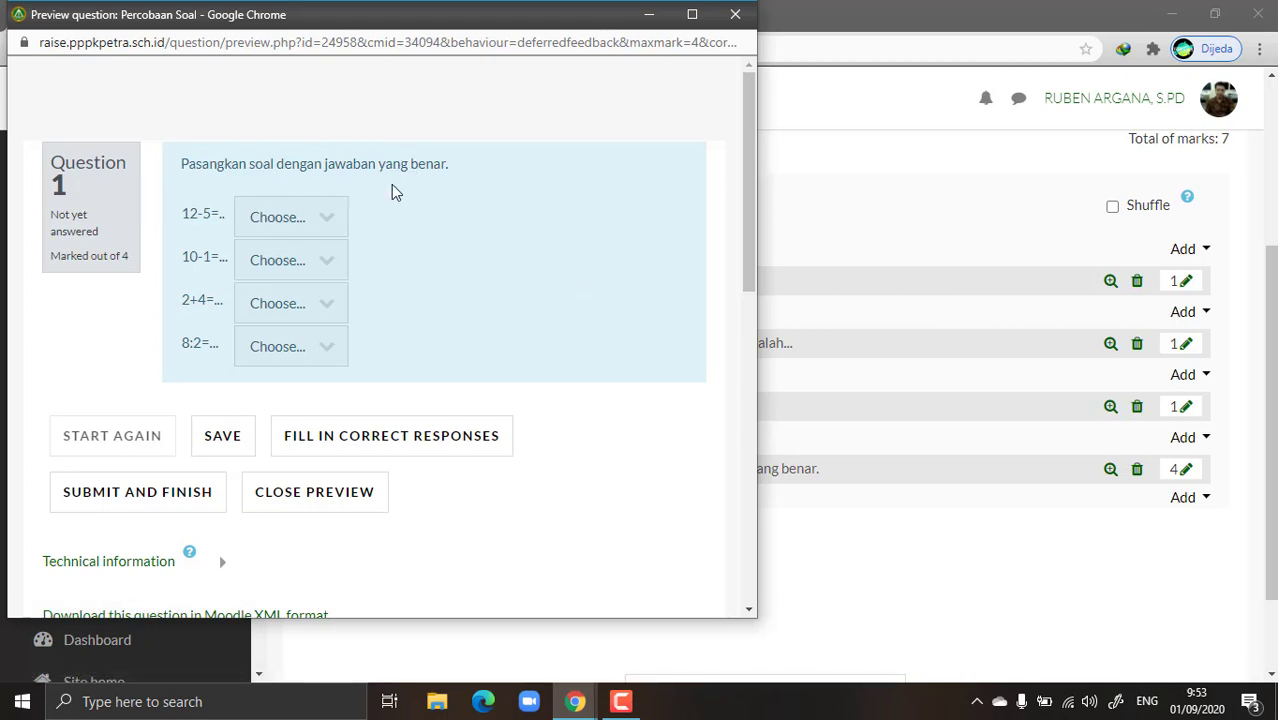
left_click(322, 218)
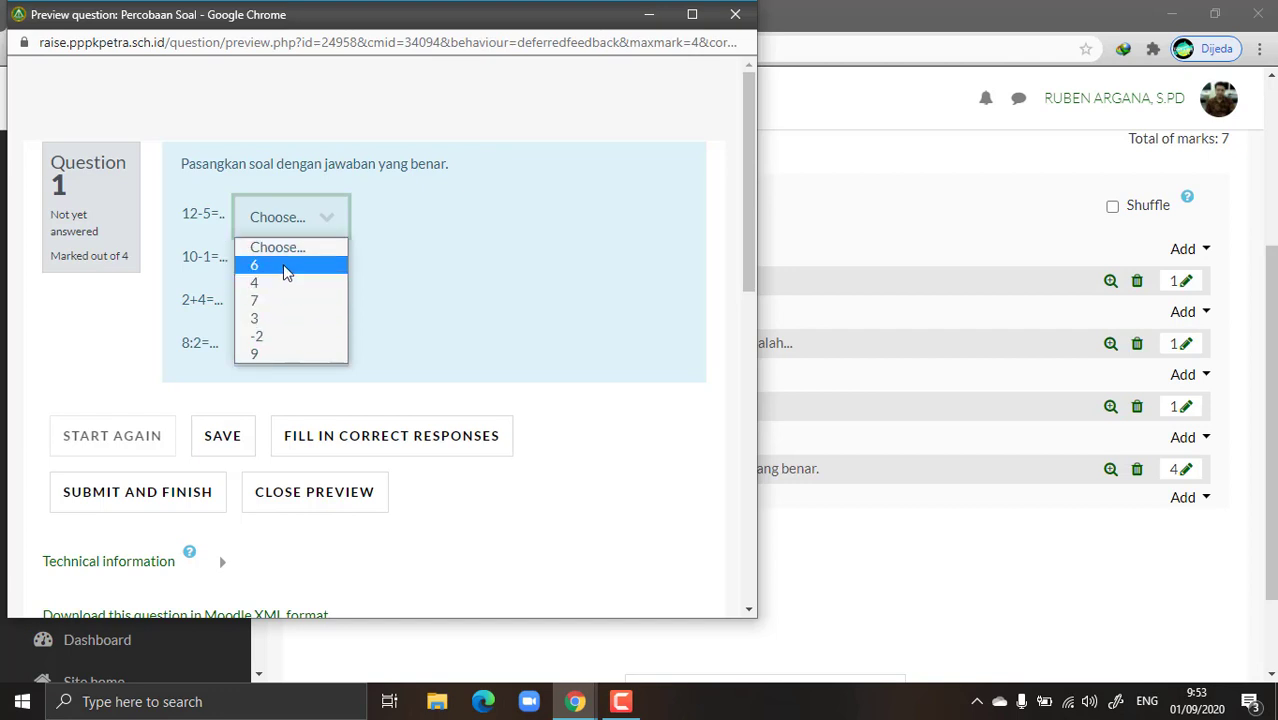
left_click(283, 299)
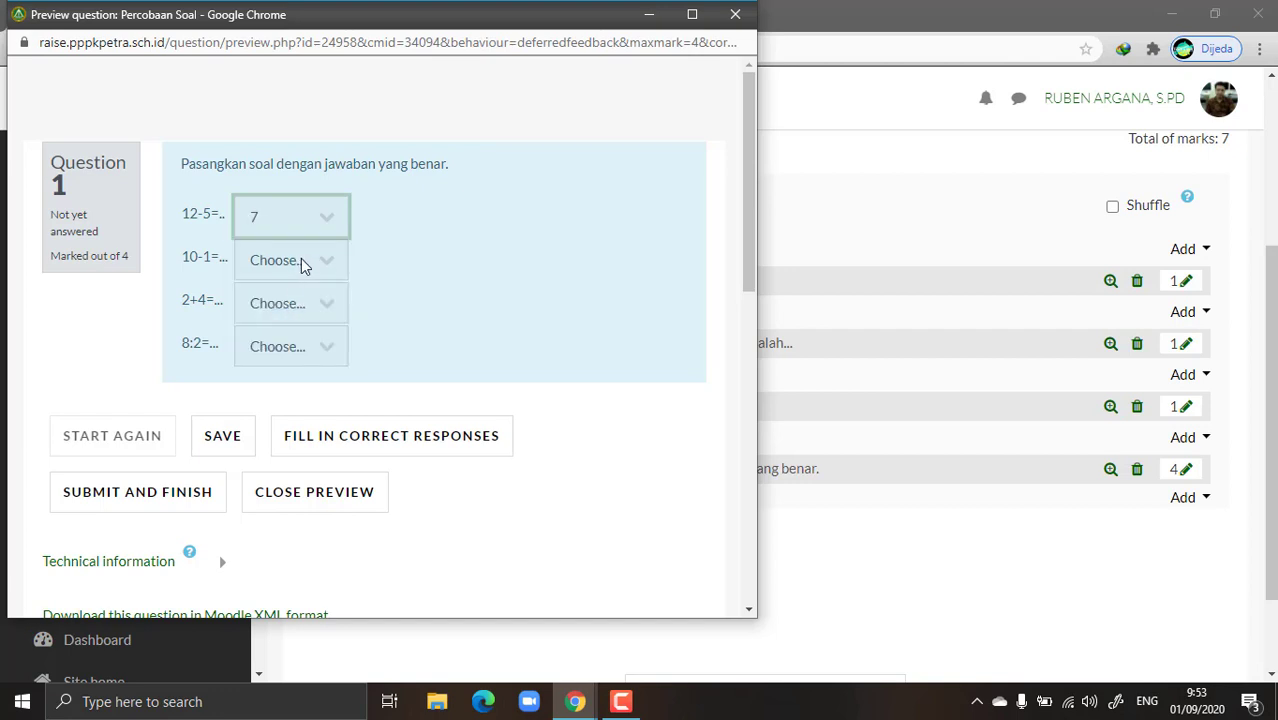
left_click(301, 260)
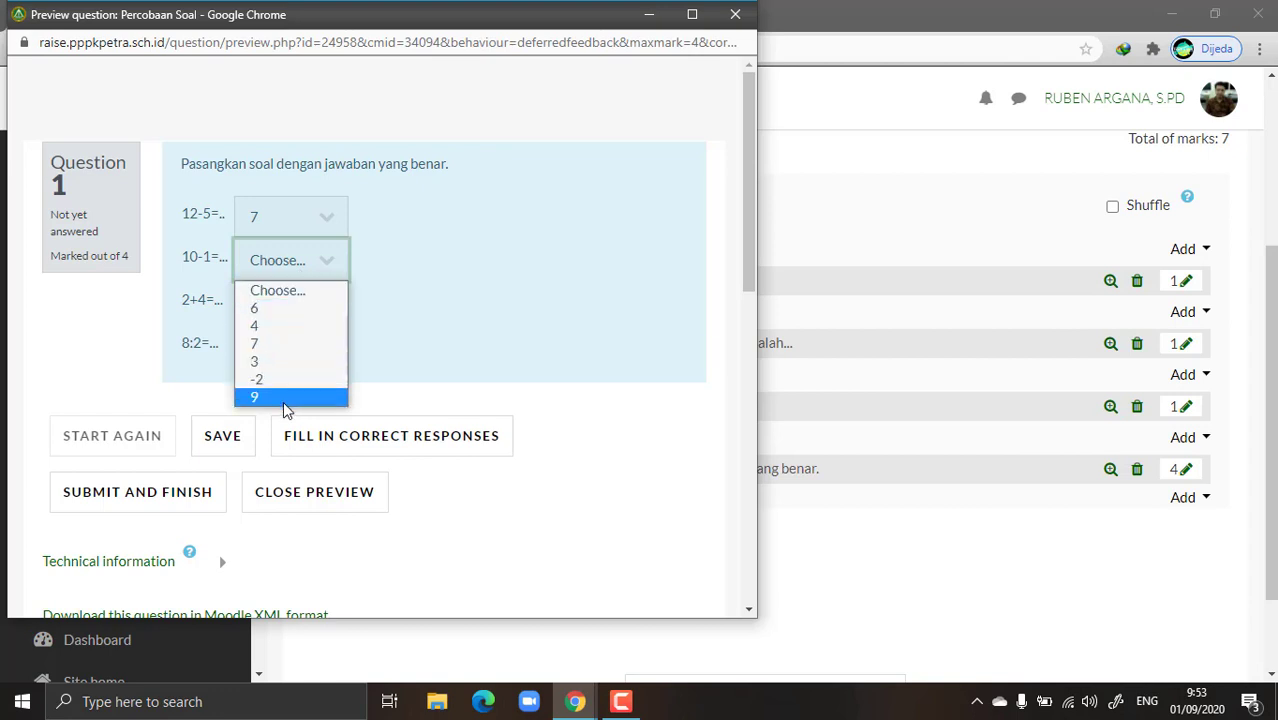
left_click(283, 398)
left_click(315, 303)
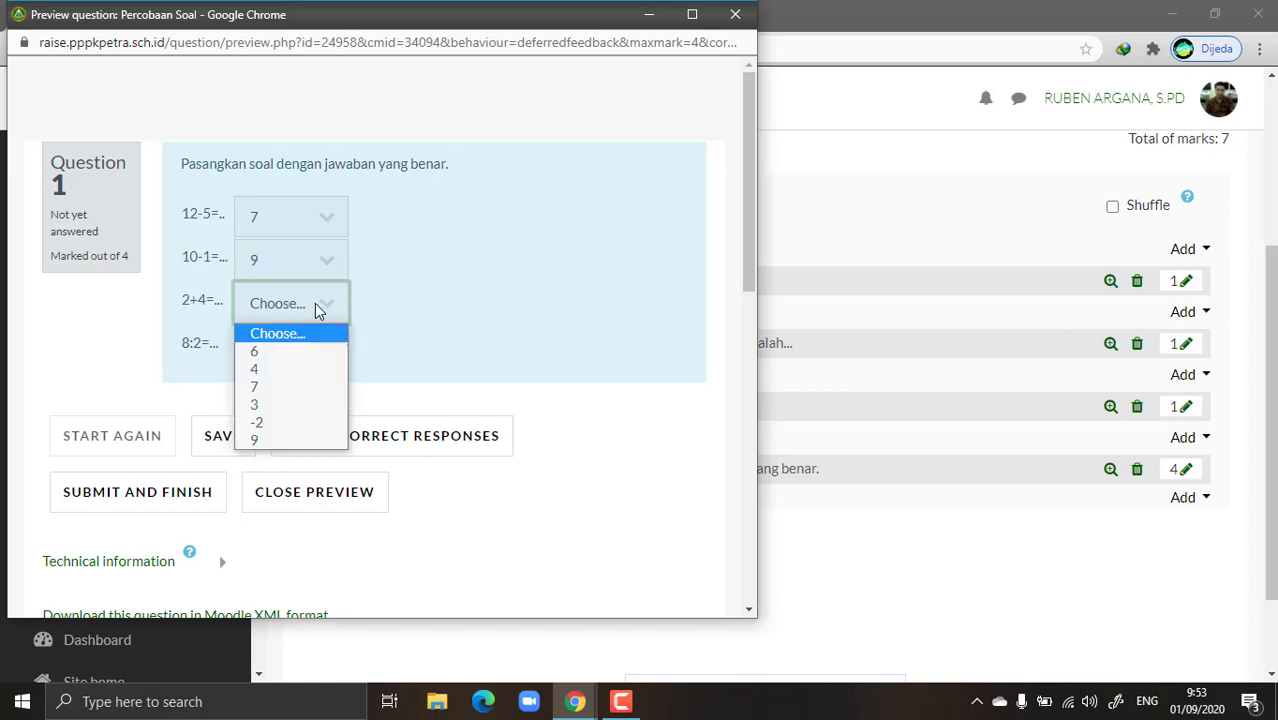
left_click(289, 352)
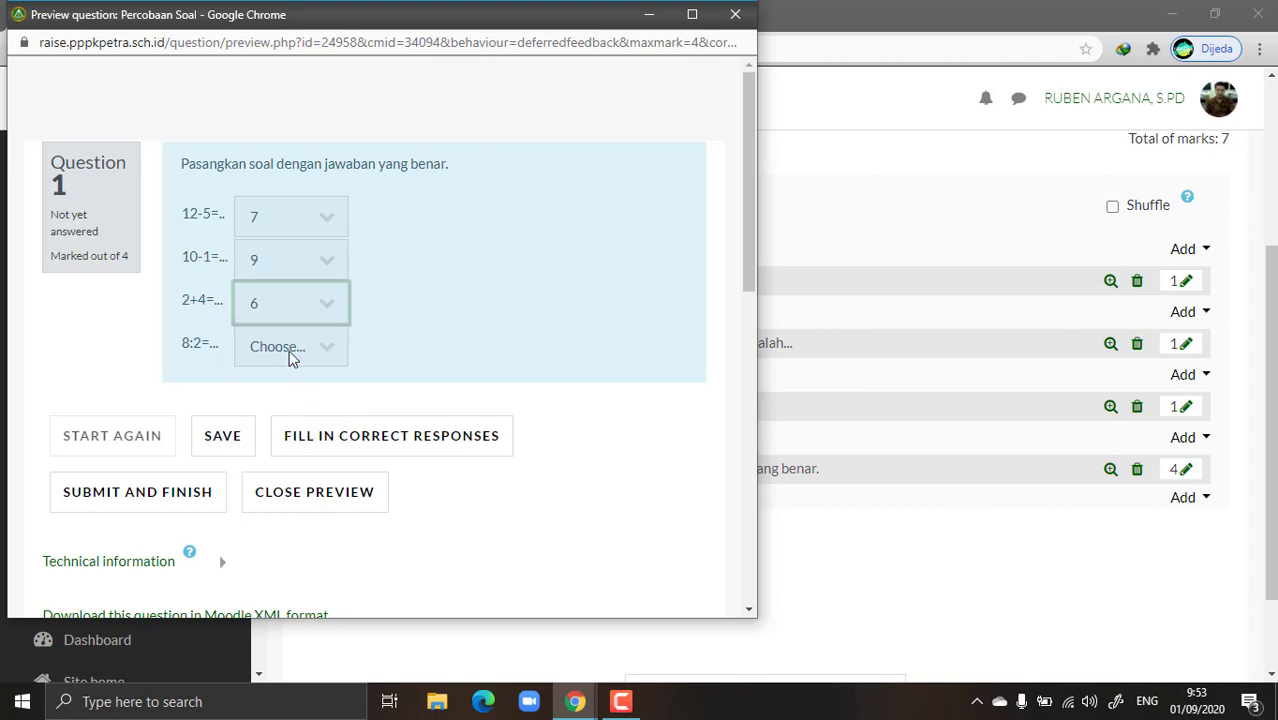
left_click(311, 346)
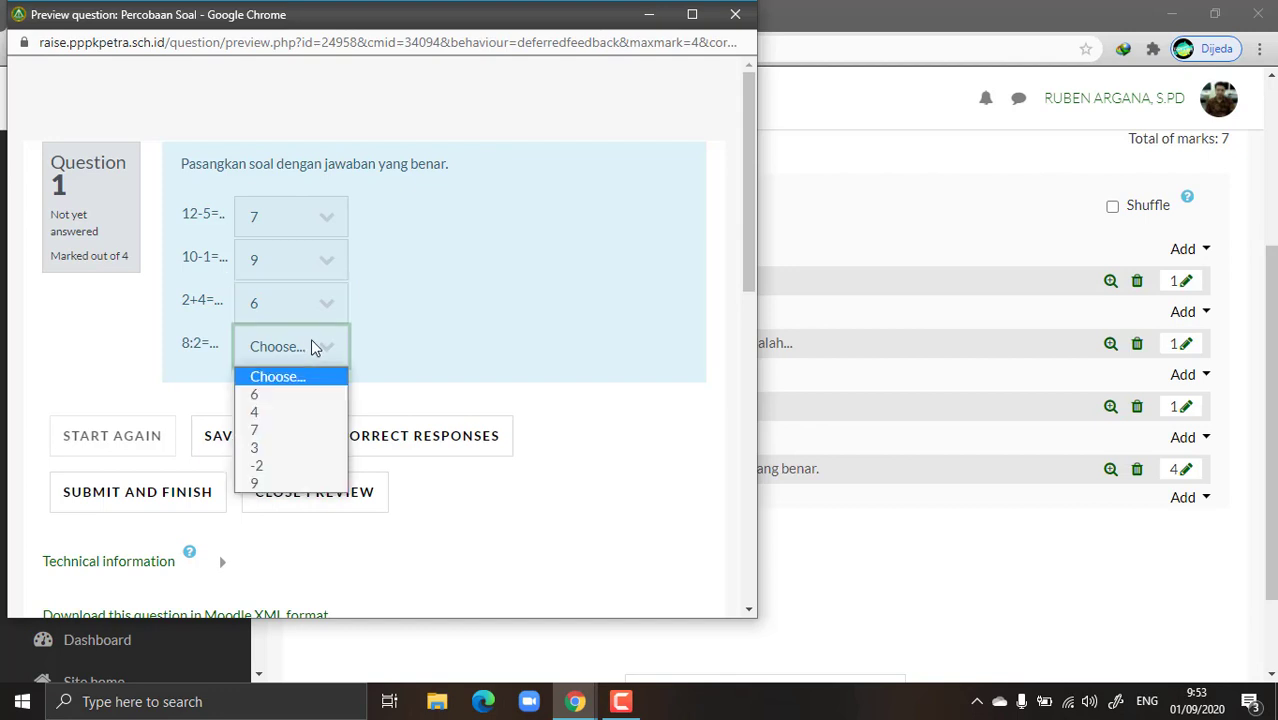
left_click(288, 410)
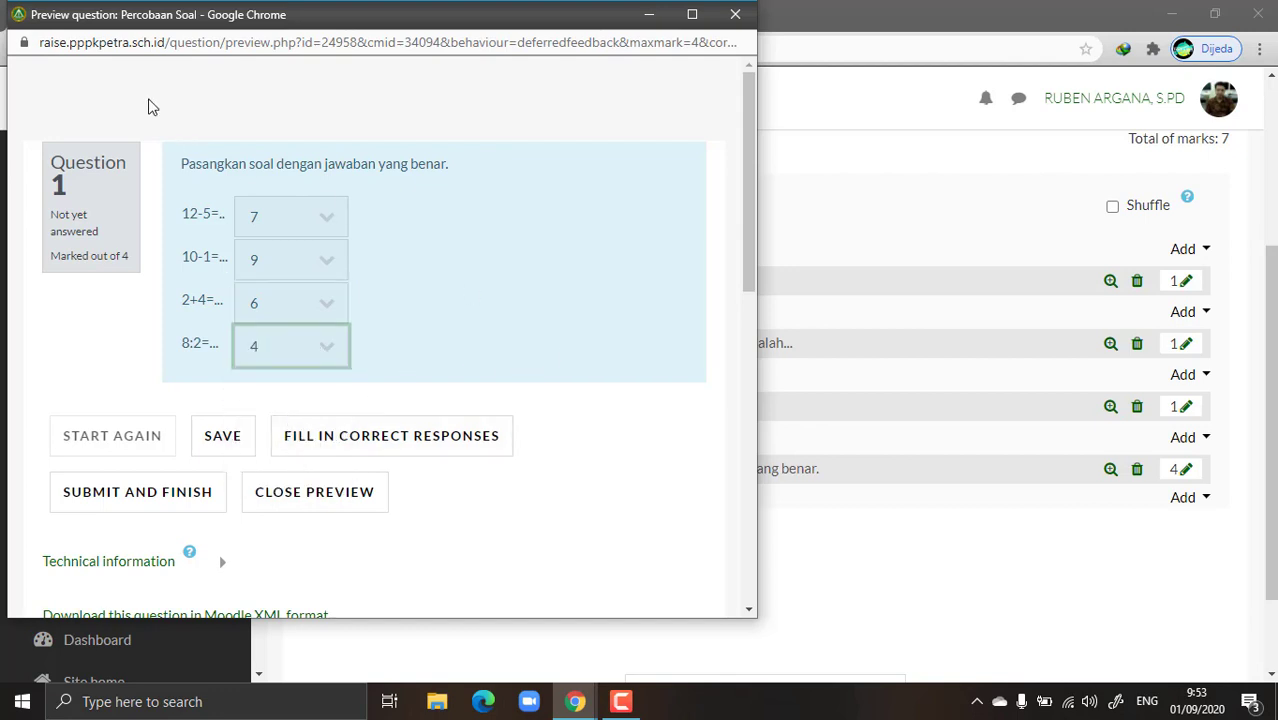
left_click(734, 15)
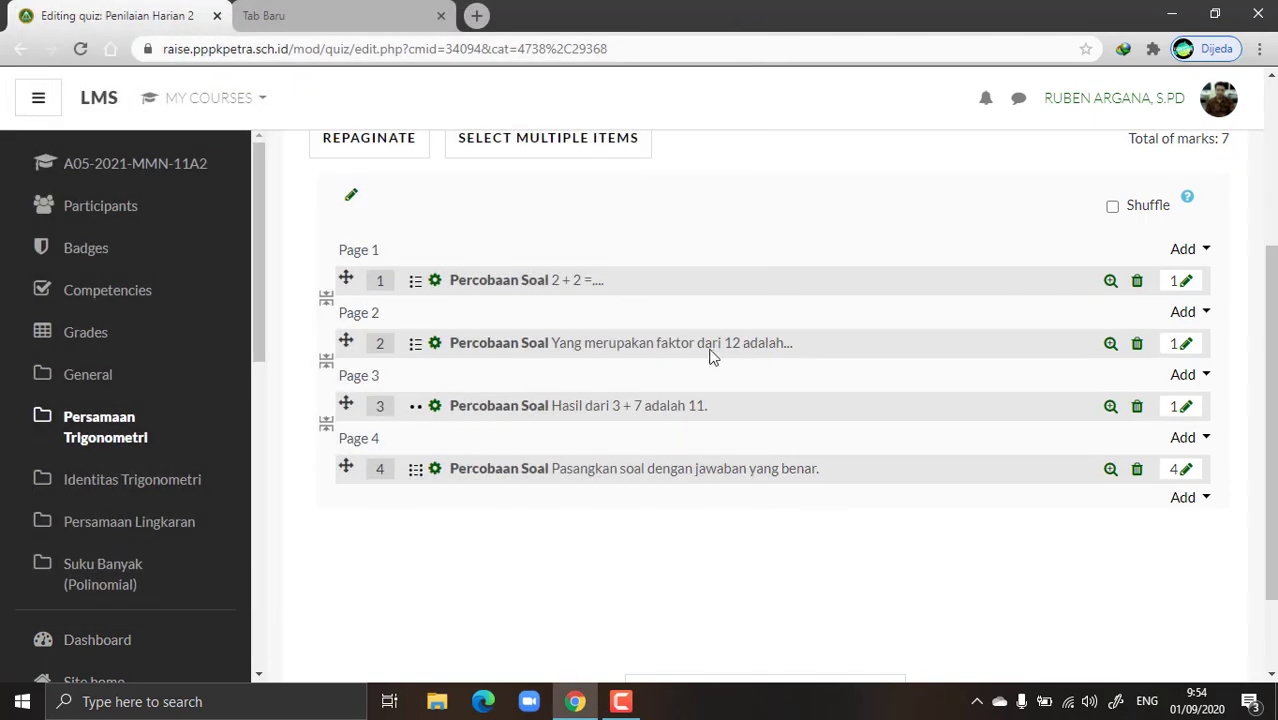
Step: Add a new Short answer question at the end of the quiz
left_click(1193, 503)
left_click(1095, 528)
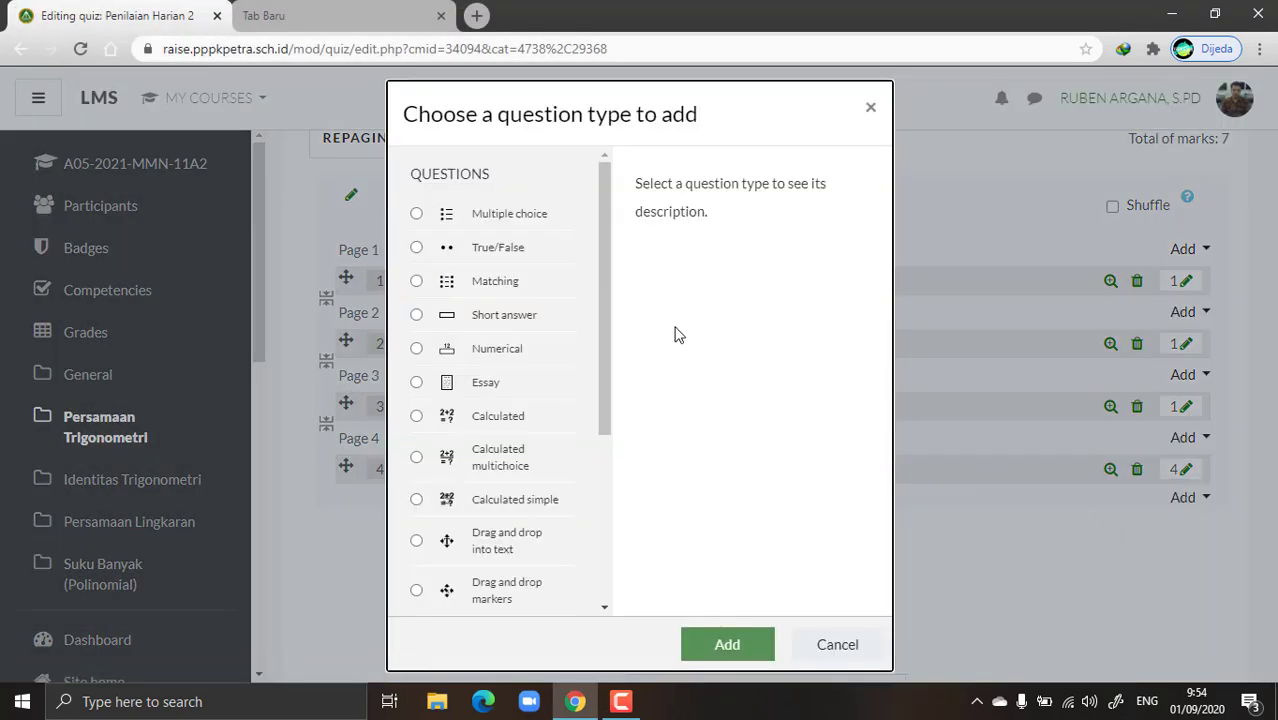
left_click(476, 318)
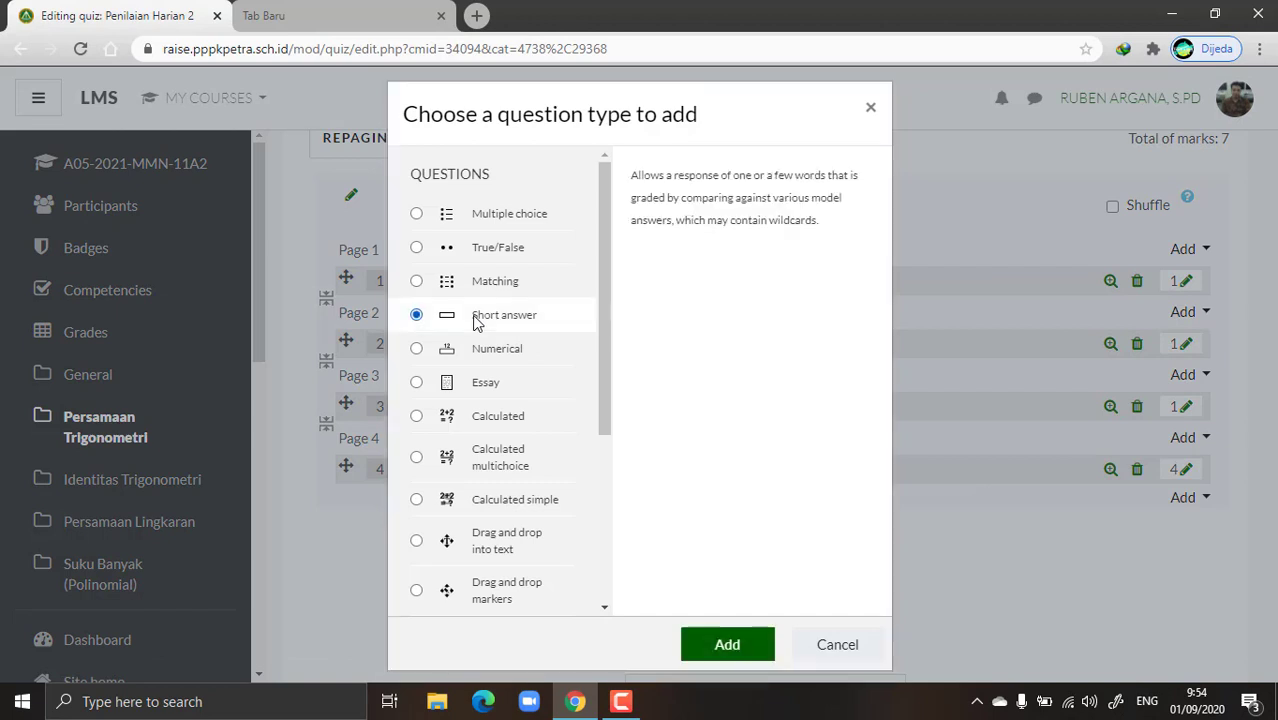
left_click(720, 655)
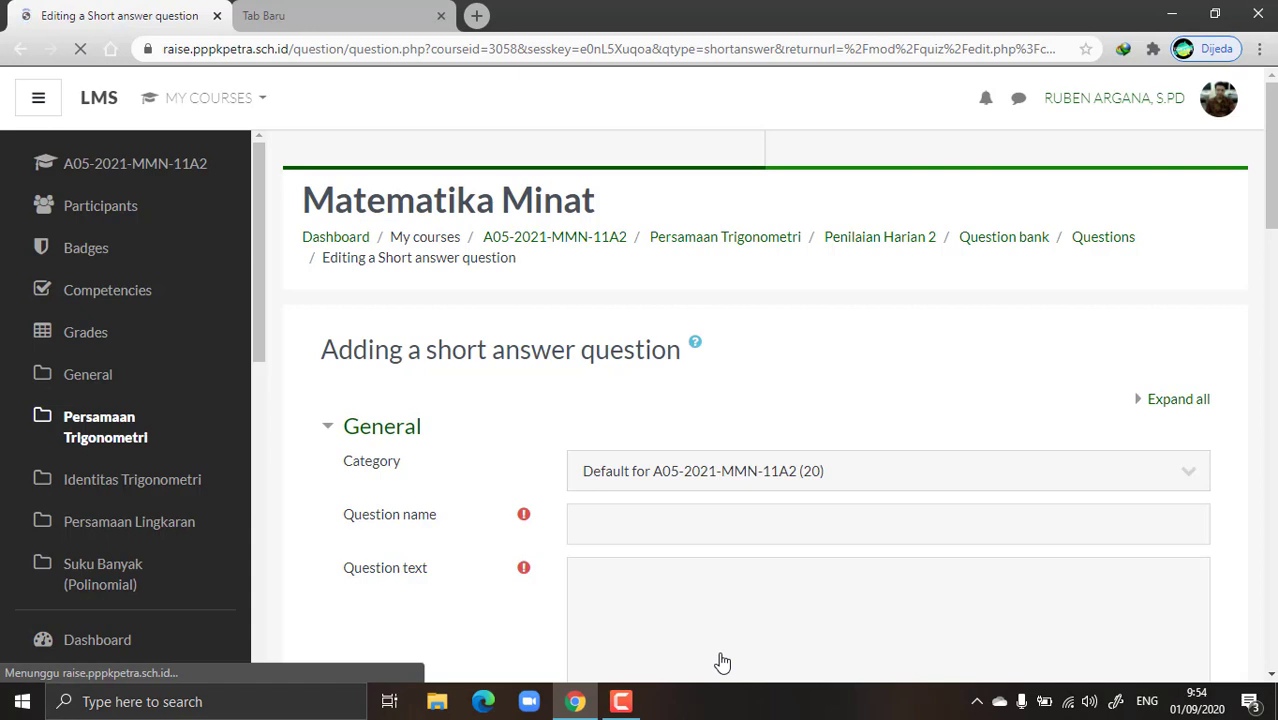
Step: Name the short answer question "Percobaan Soal"
left_click(633, 514)
type("Per")
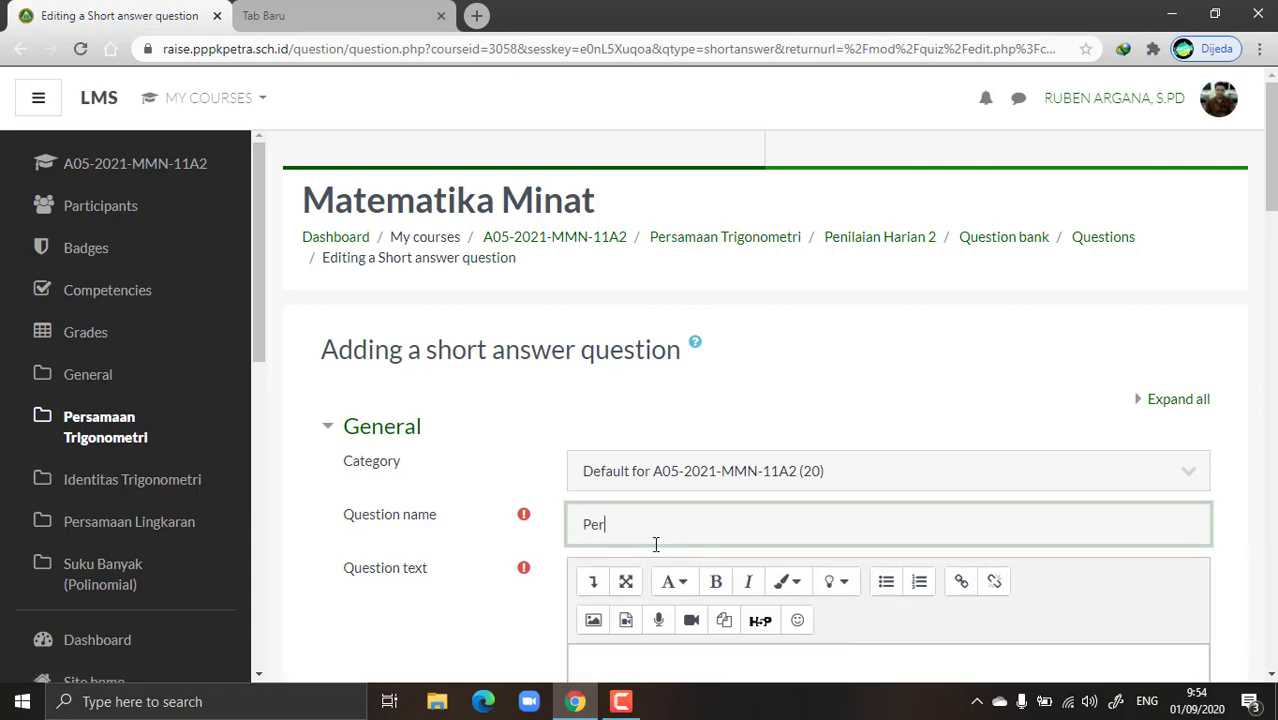
type("cobaan Soal")
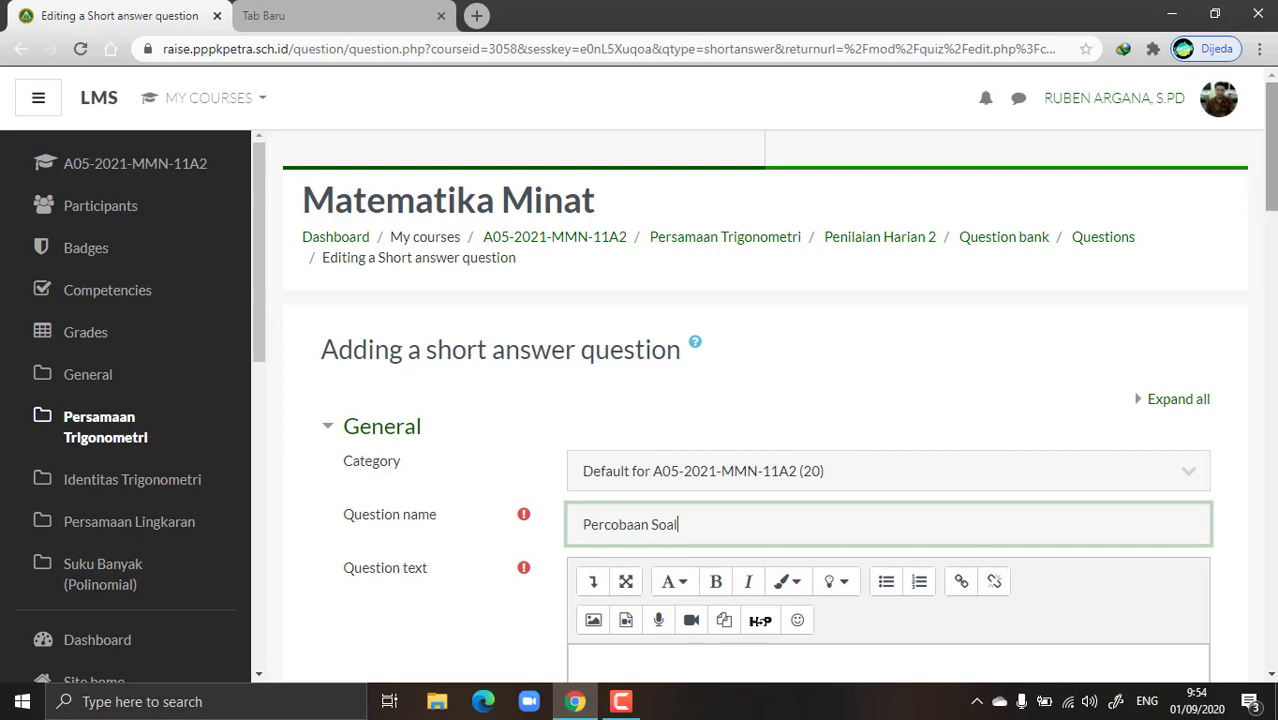
Step: Start the question text with "Hasil dari" and show the text editor's additional formatting tools
scroll(919, 290, "down", 4)
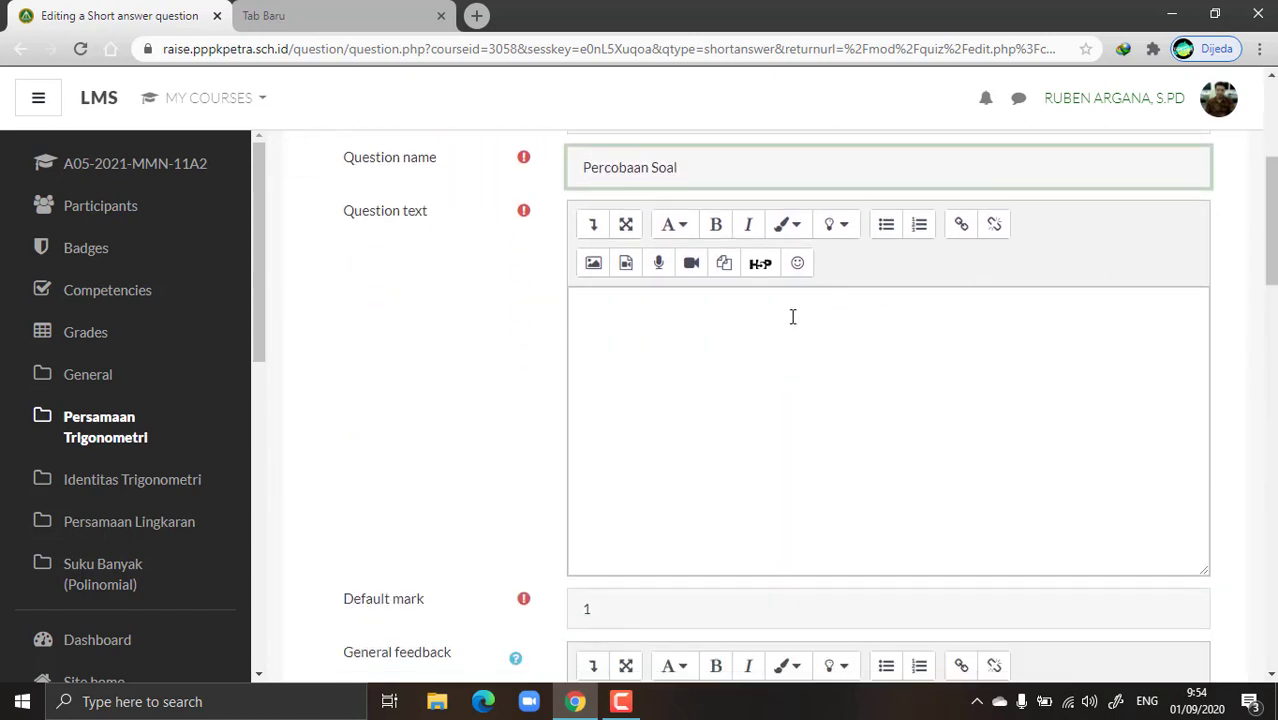
left_click(768, 321)
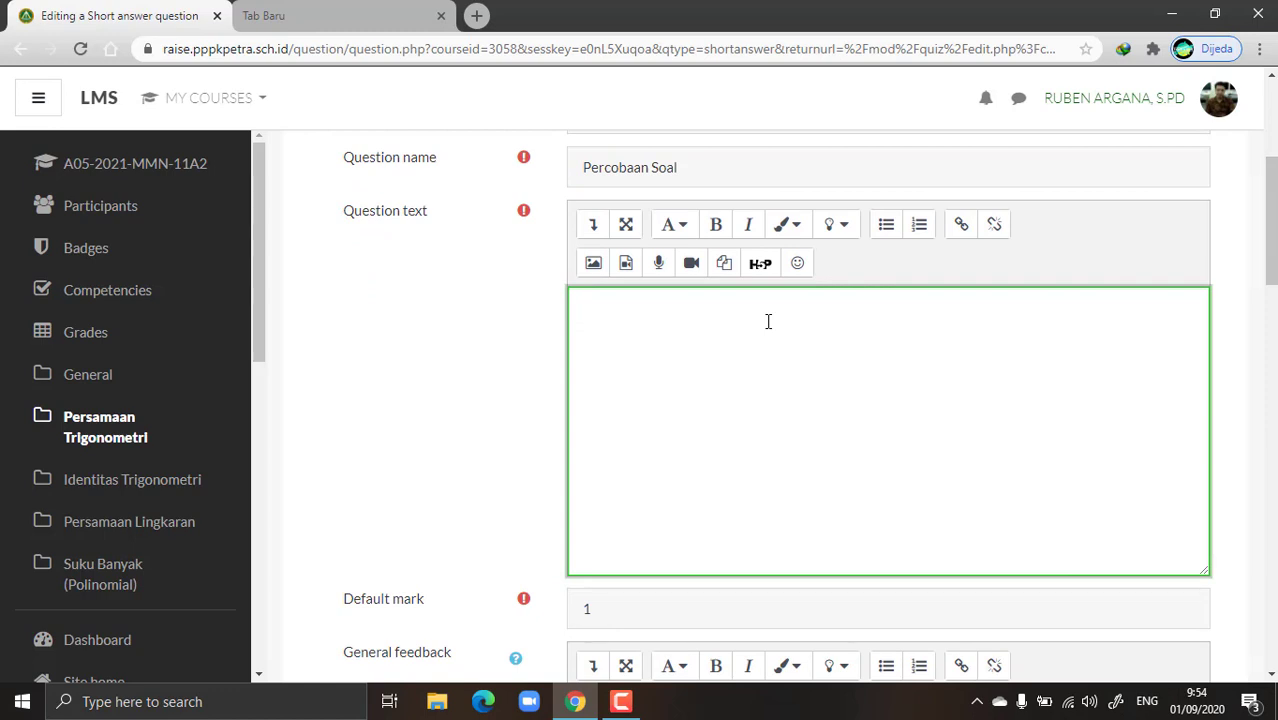
type("Hasil dari 2")
left_click(594, 228)
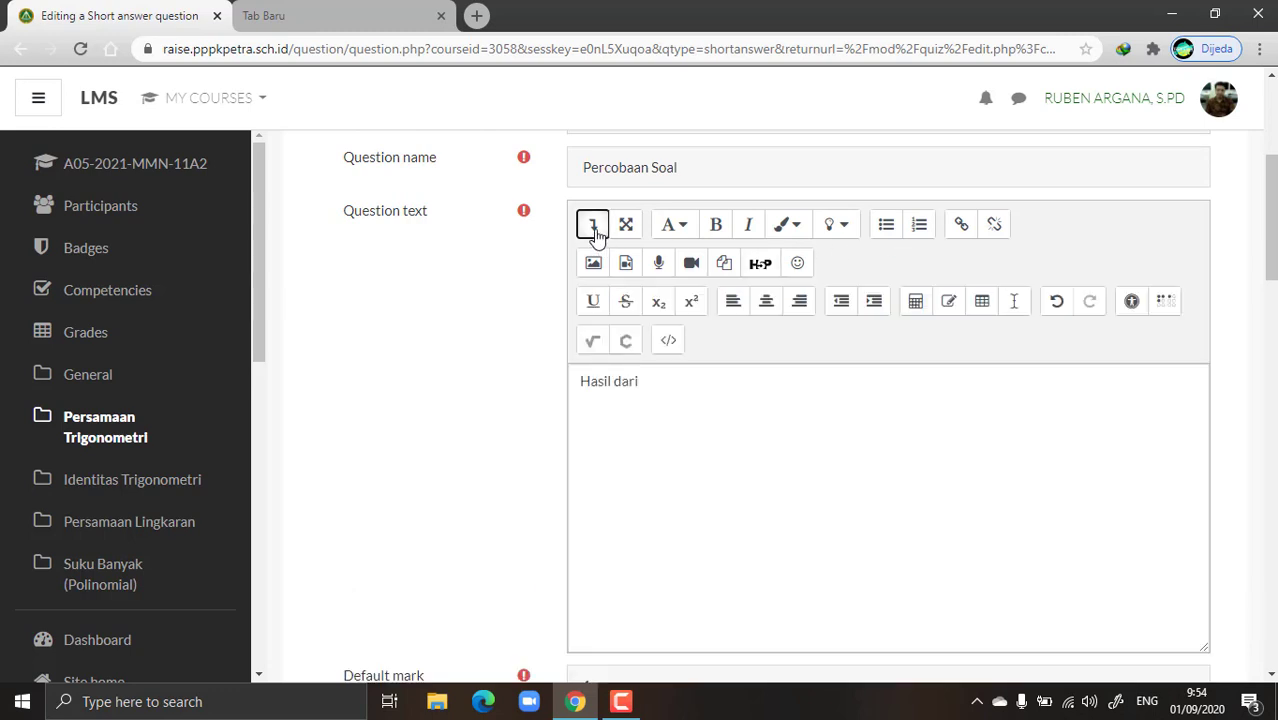
left_click(673, 383)
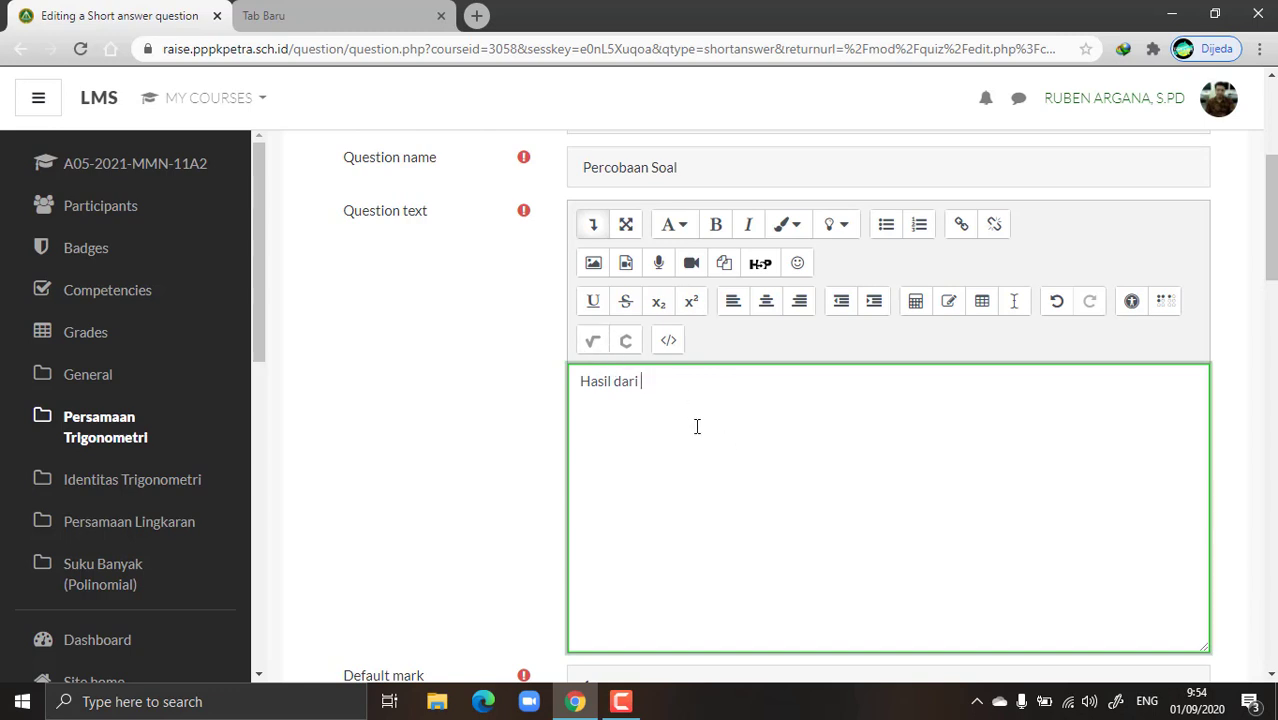
Step: Compose the MathType equation 2.sin² 30² to follow "Hasil dari" in the question text
left_click(593, 340)
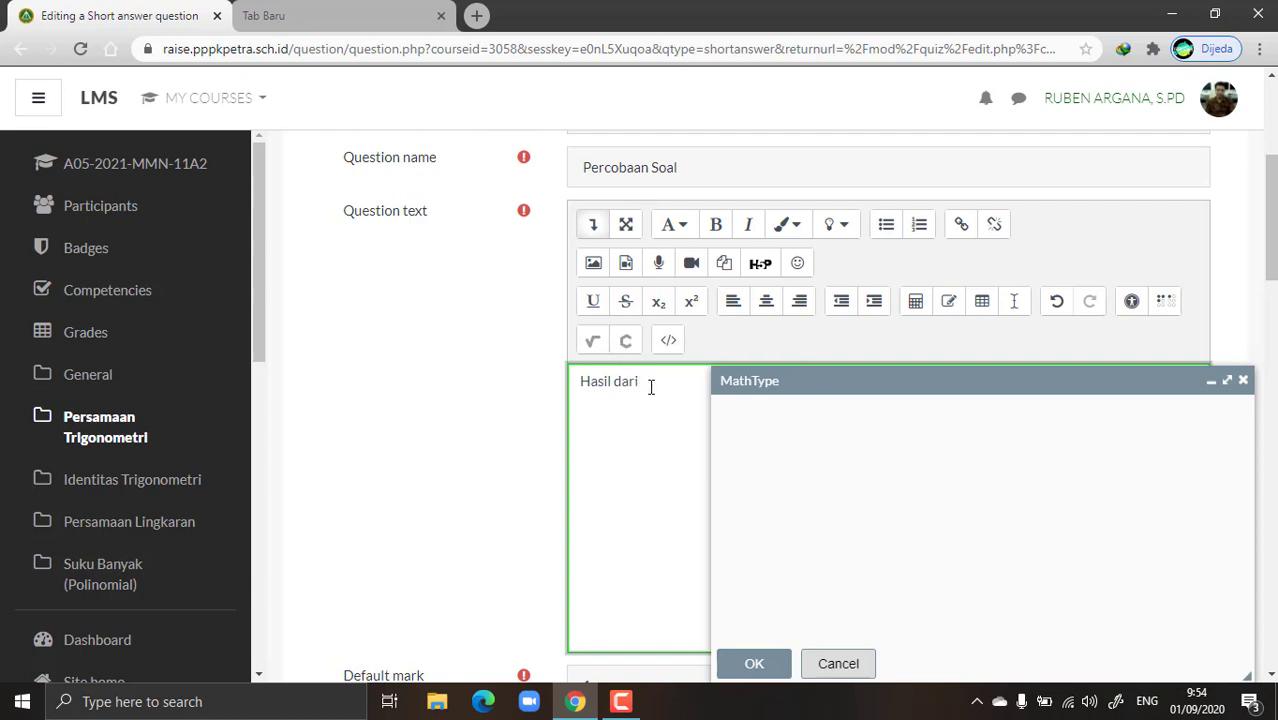
type("2")
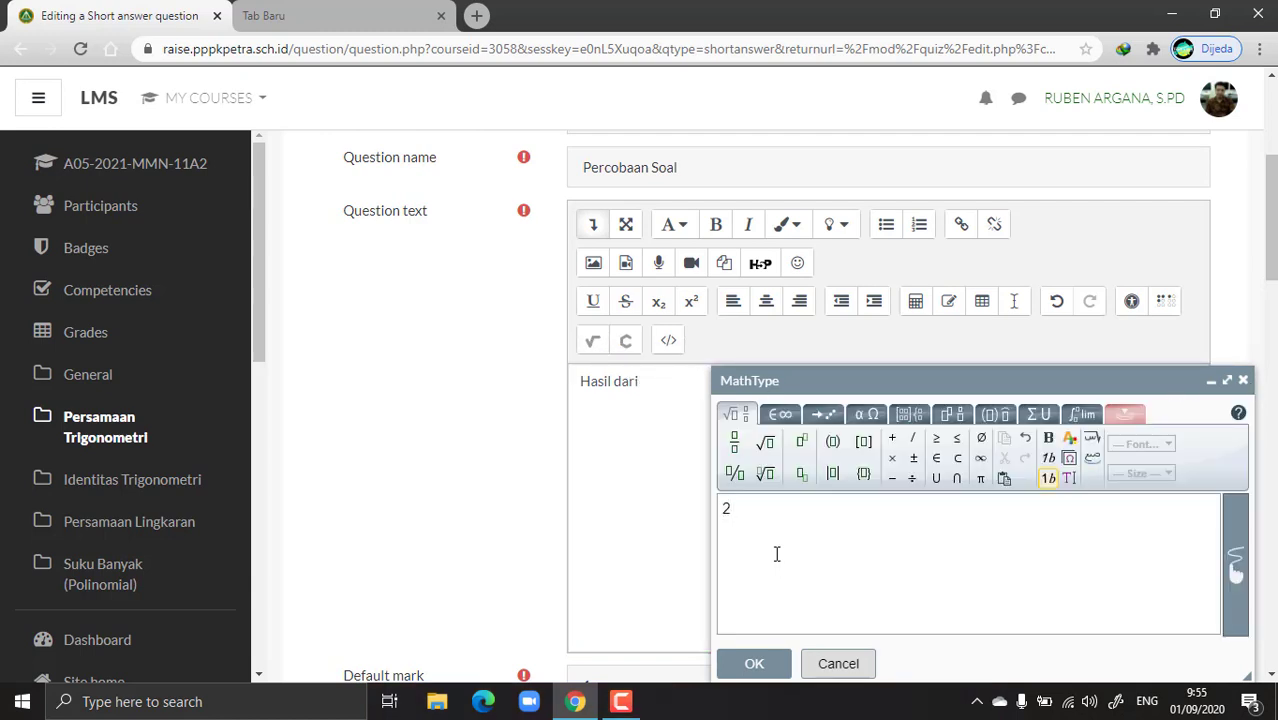
type(".")
left_click(801, 441)
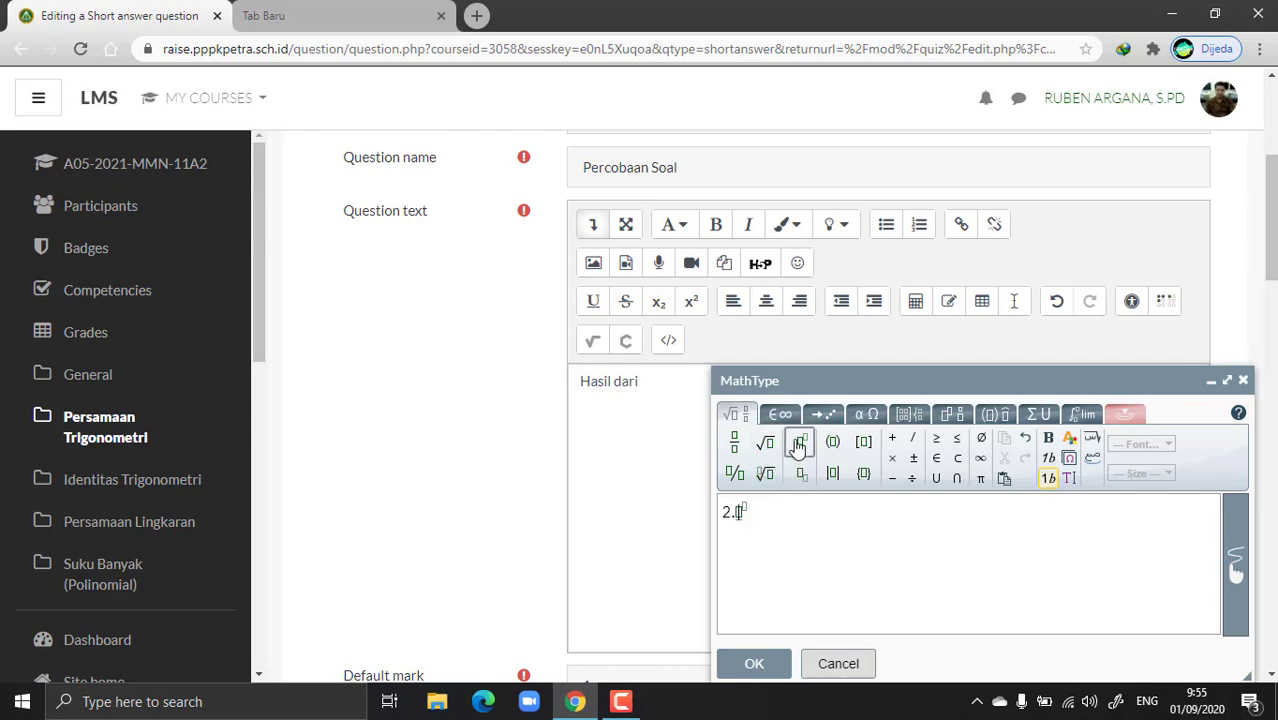
type("sin")
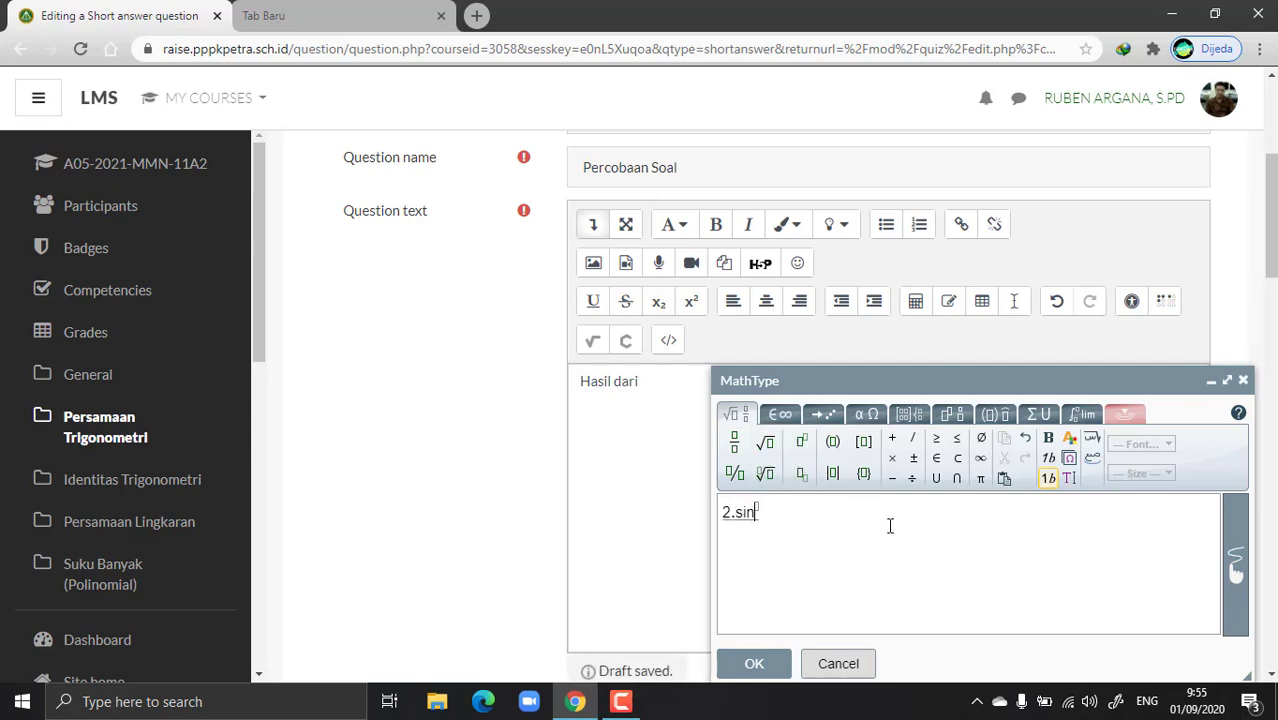
type("2")
left_click(801, 442)
type("30²")
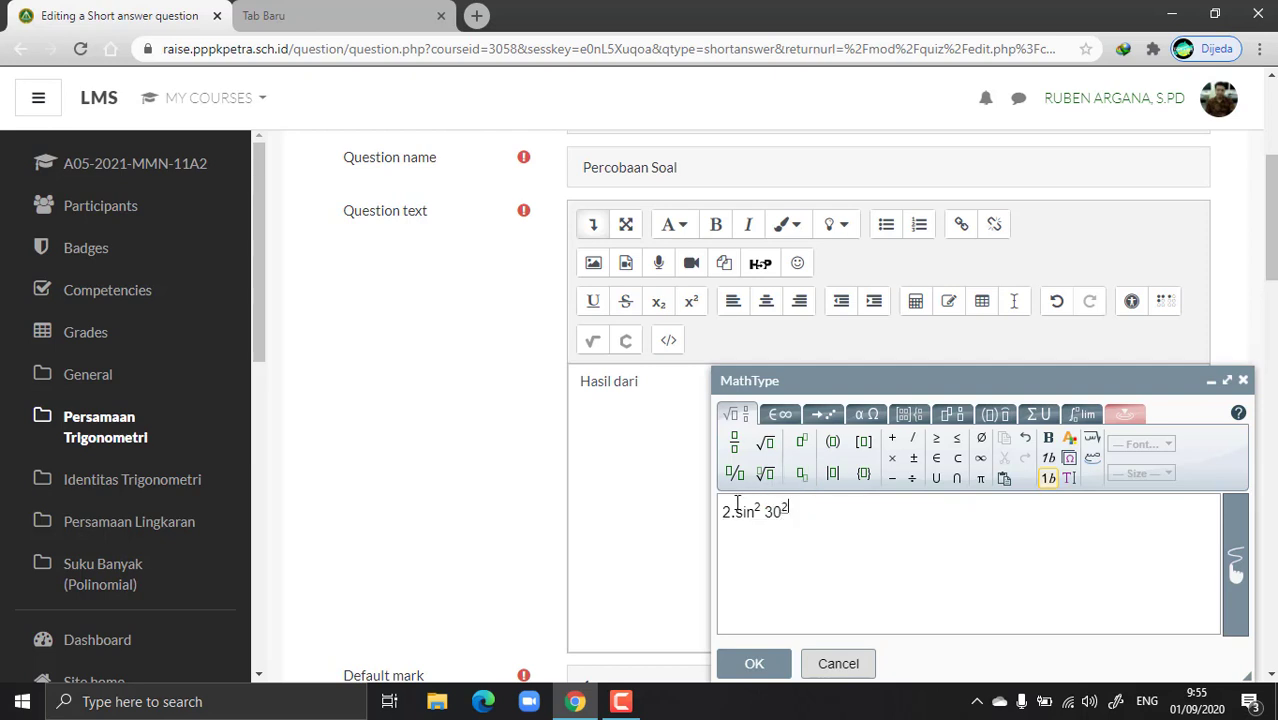
Step: Change the equation to "4.sin² 30° = ..." and insert it into the question text
key("BackSpace")
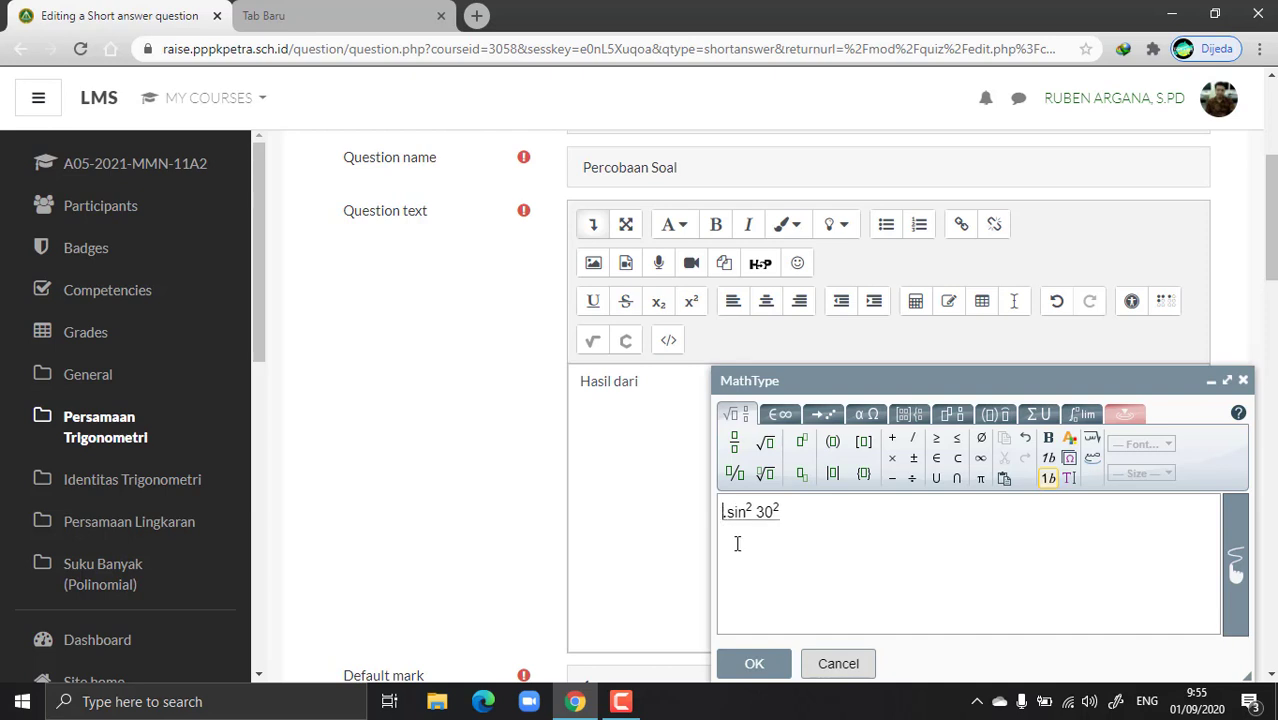
type("4.")
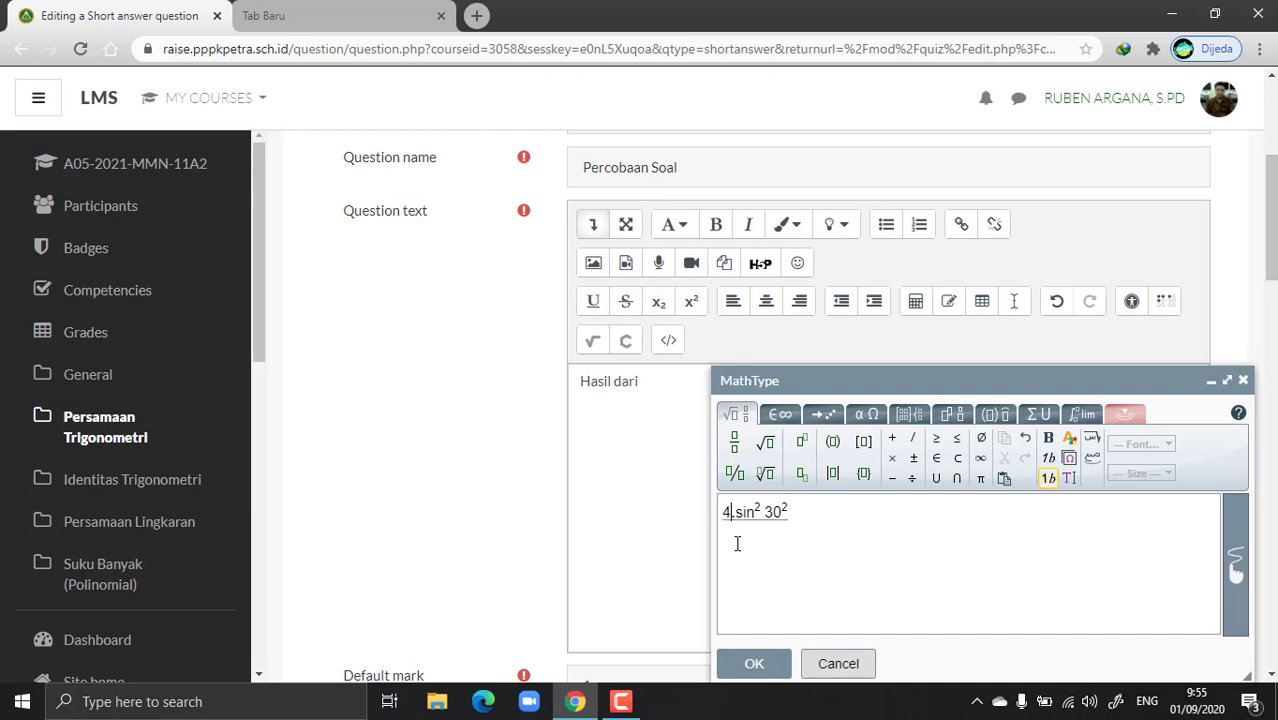
left_click(784, 504)
key("Right")
type("= ...")
left_click(753, 668)
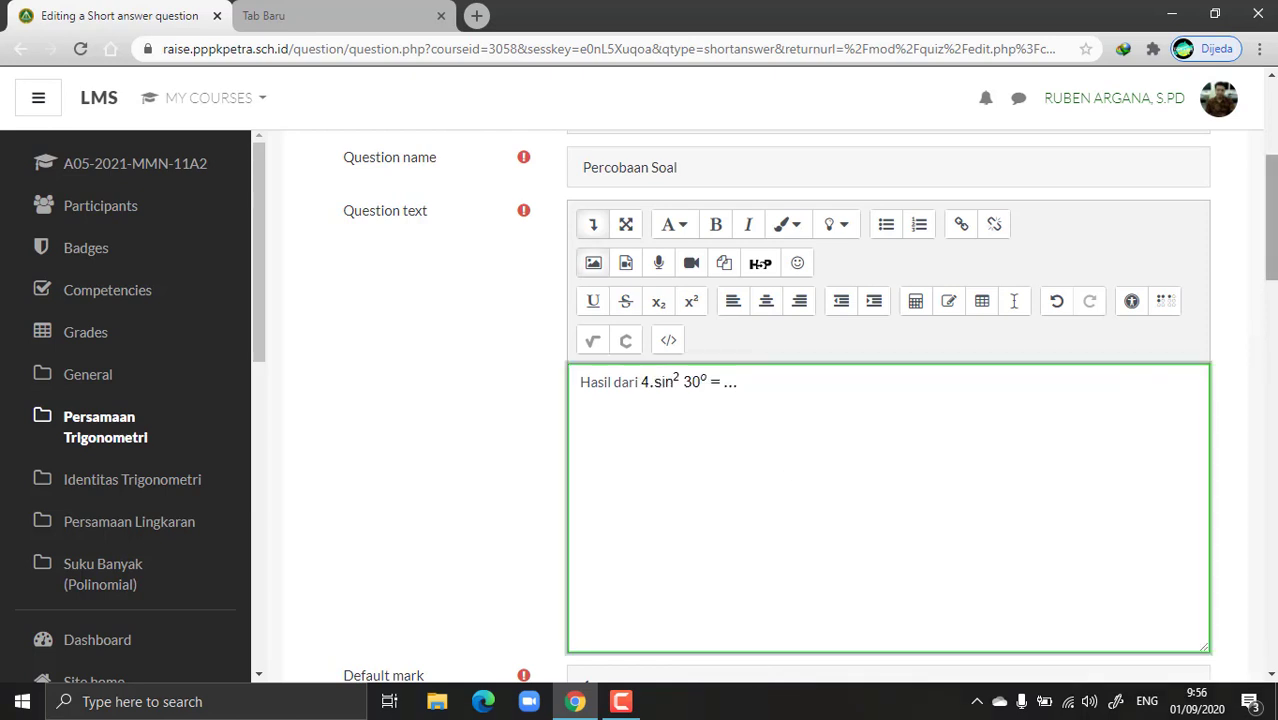
Step: Set the short answer question's case sensitivity to "Yes, case must match"
scroll(1268, 250, "down", 3)
left_click_drag(1271, 304, 1271, 376)
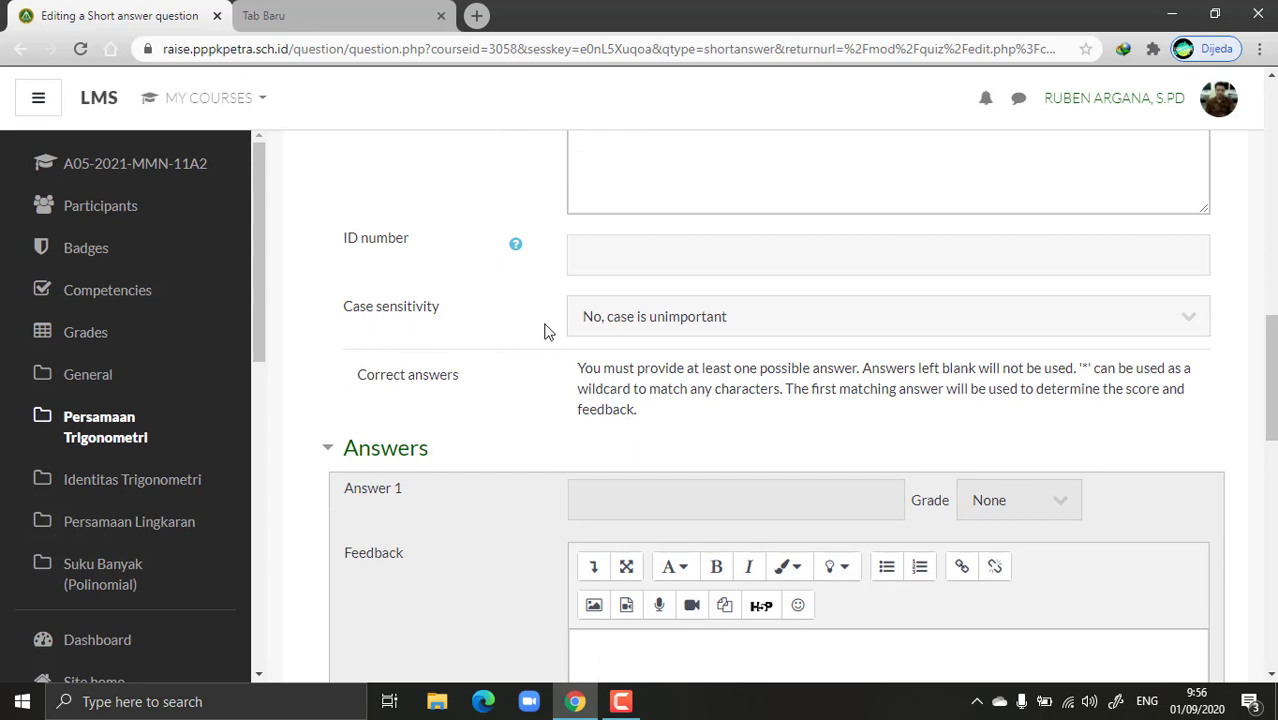
left_click(714, 318)
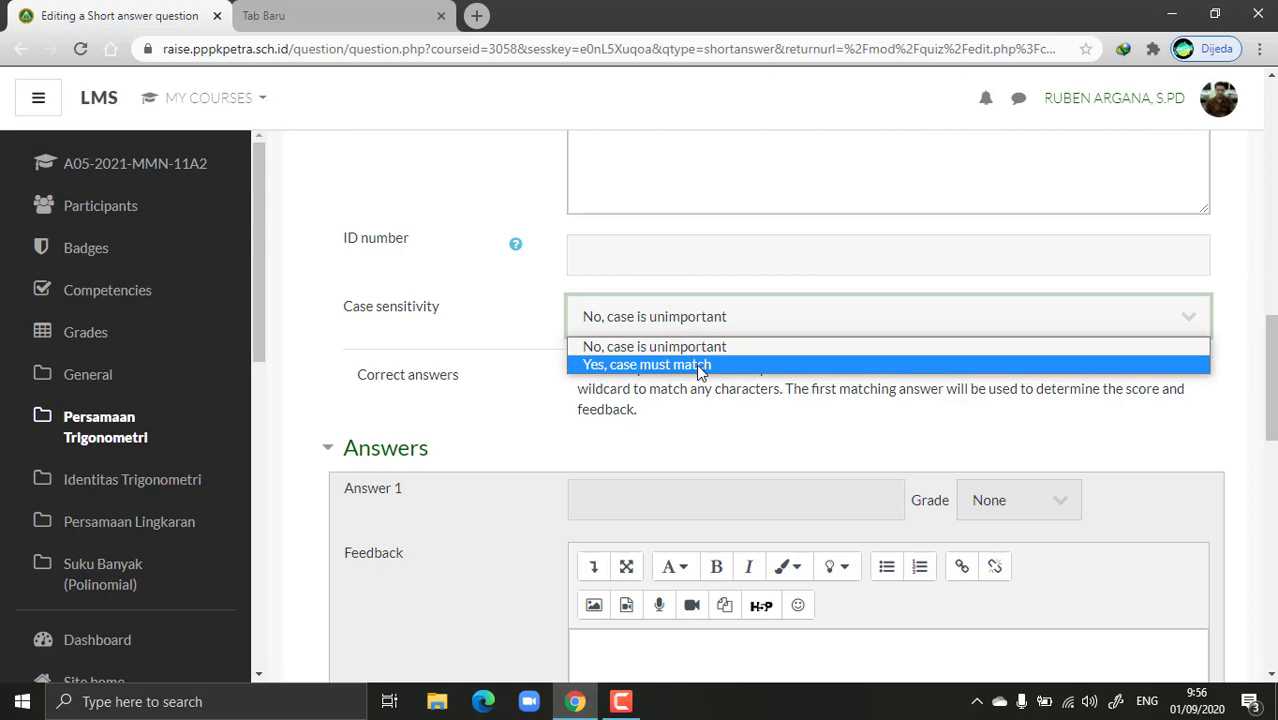
left_click(701, 366)
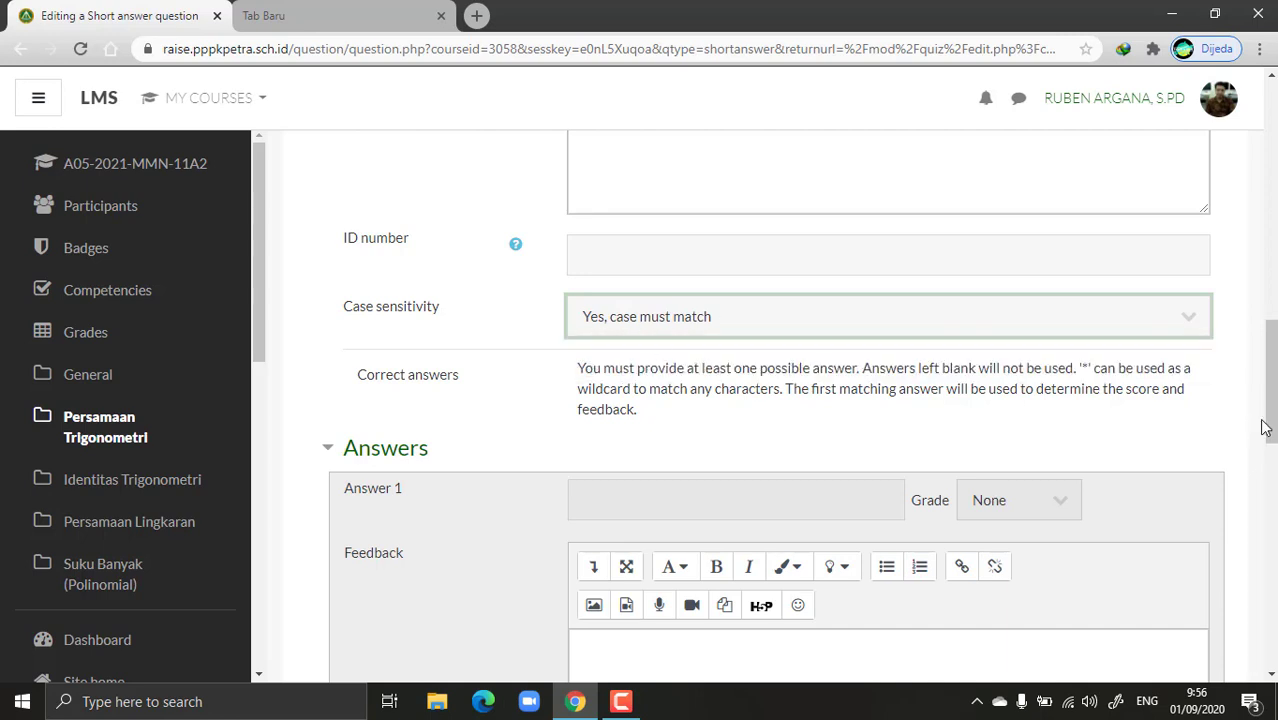
Step: Enter 1 as Answer 1 with a 100% grade and save the short answer question
left_click_drag(1272, 422, 1272, 427)
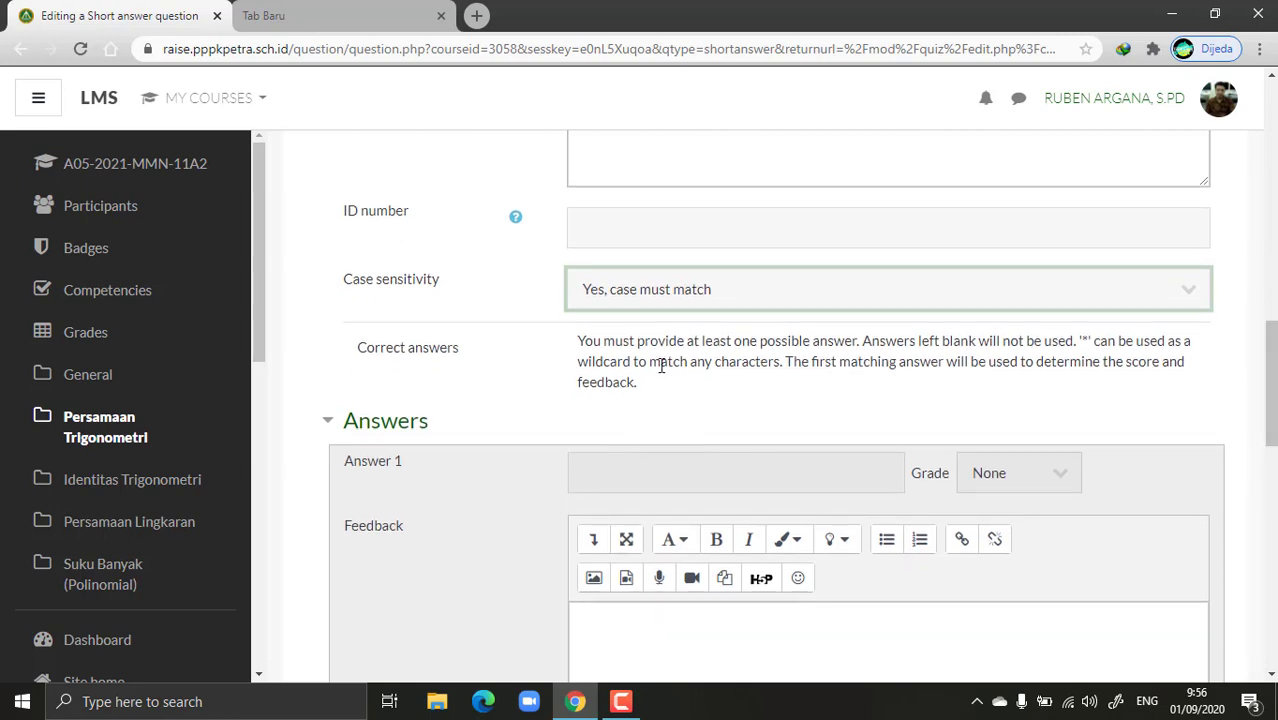
left_click_drag(1272, 395, 1272, 424)
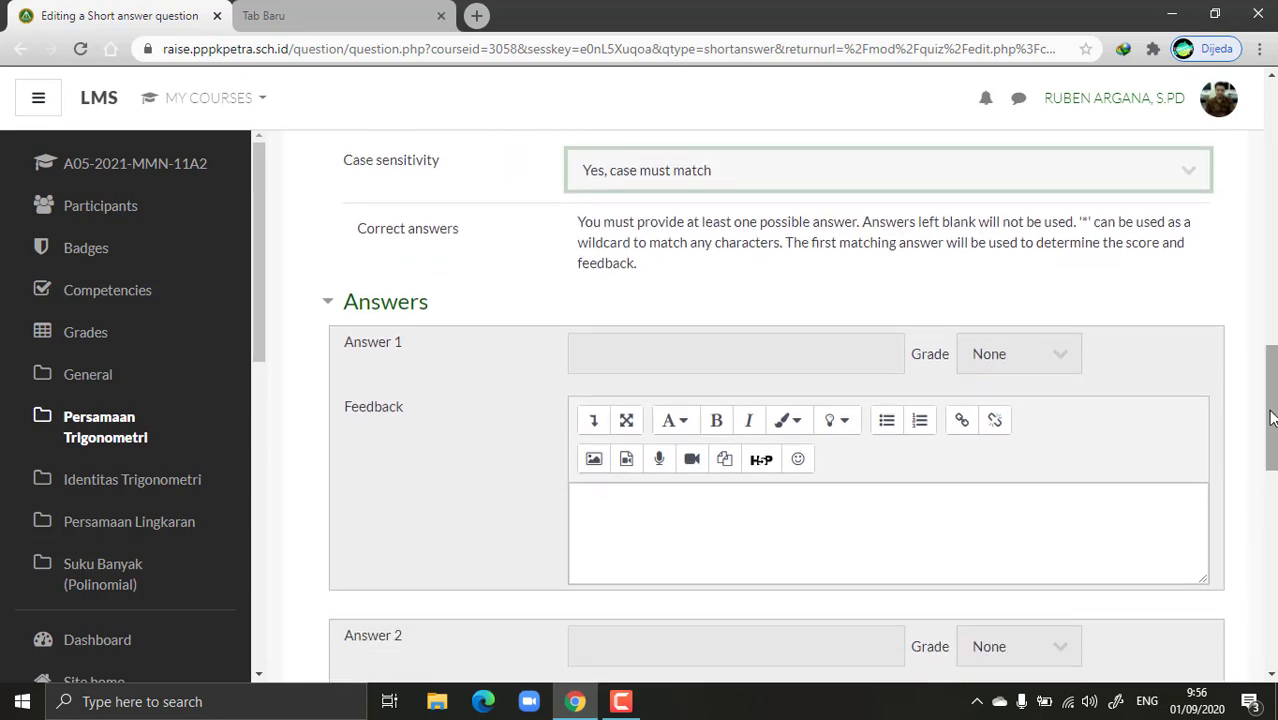
left_click(751, 358)
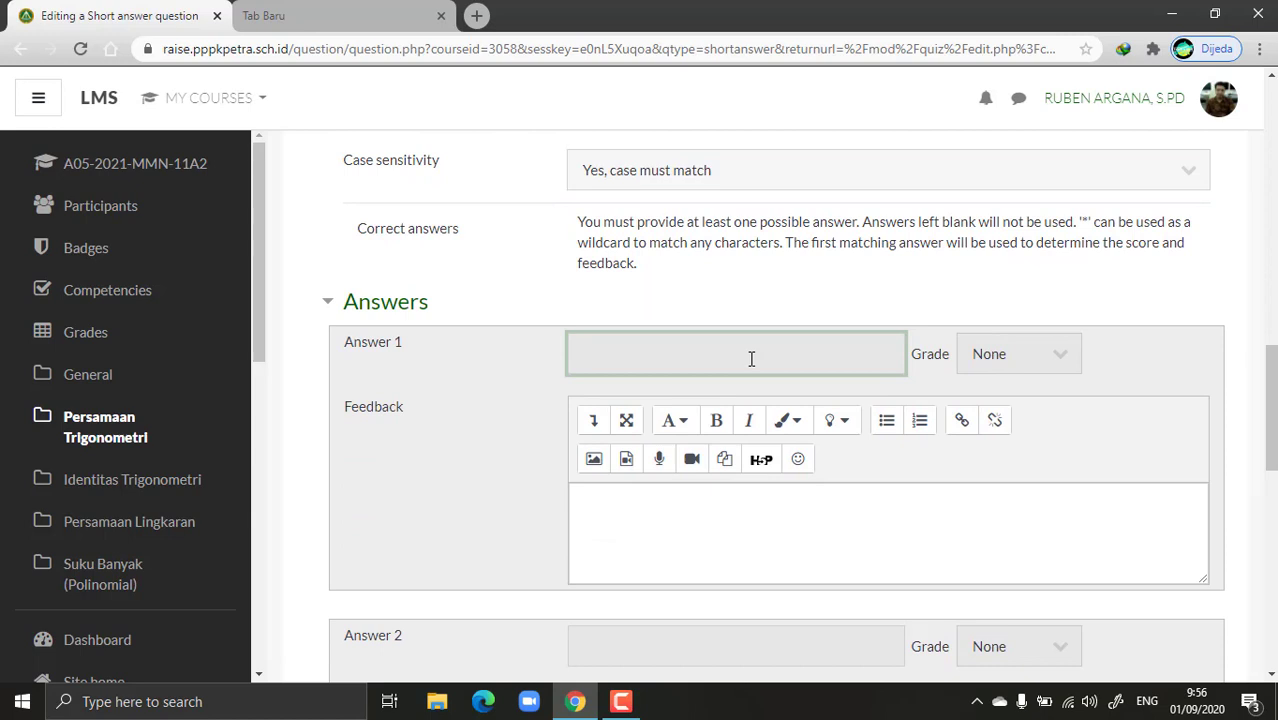
left_click(1045, 354)
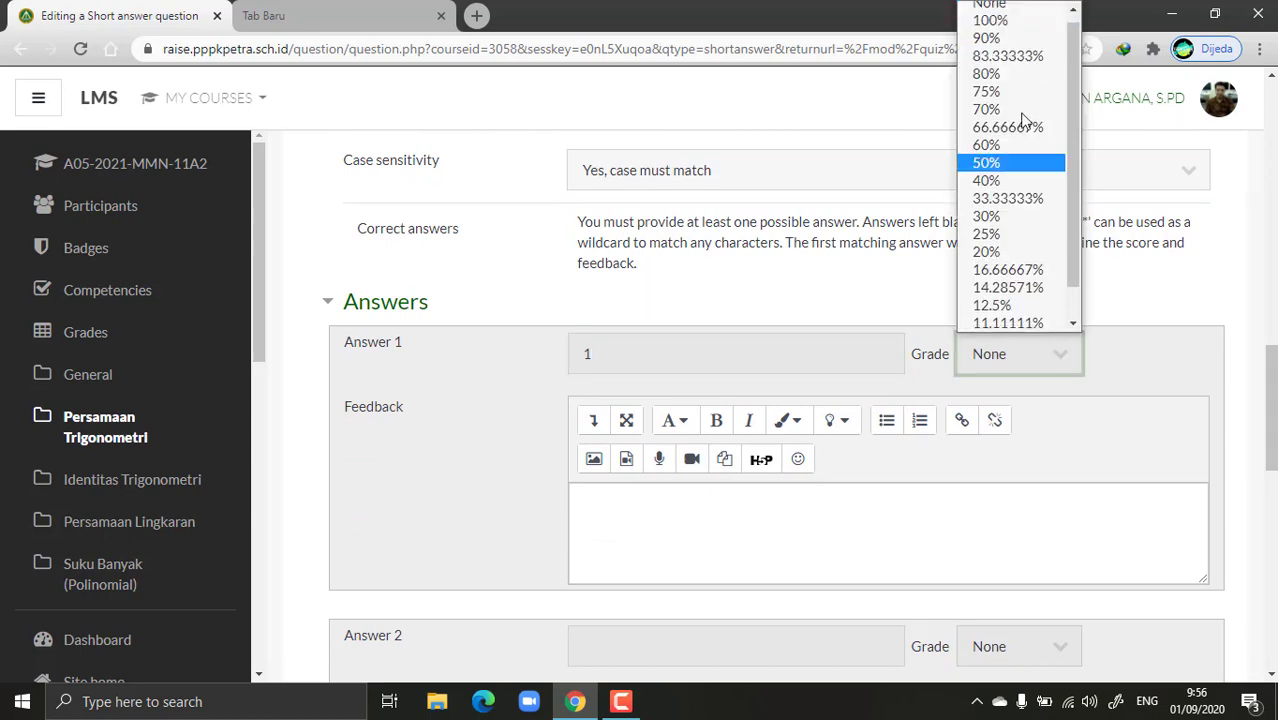
left_click(1010, 21)
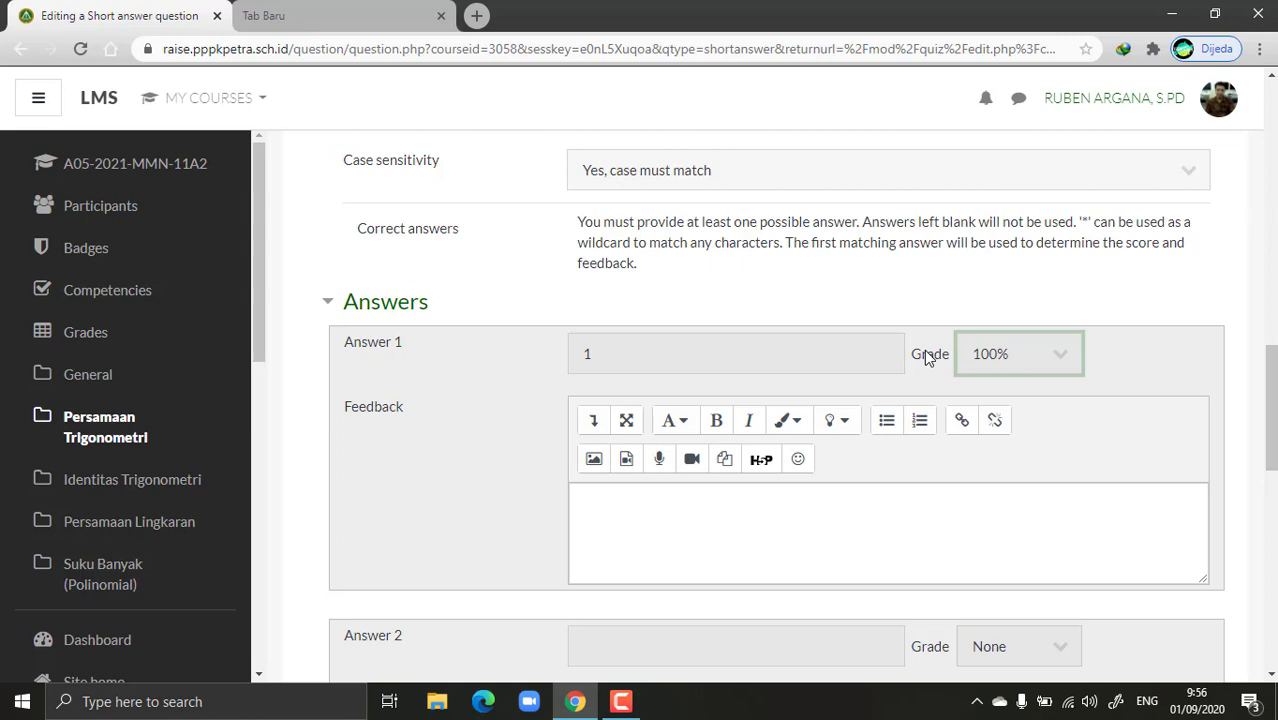
left_click_drag(1271, 385, 1271, 601)
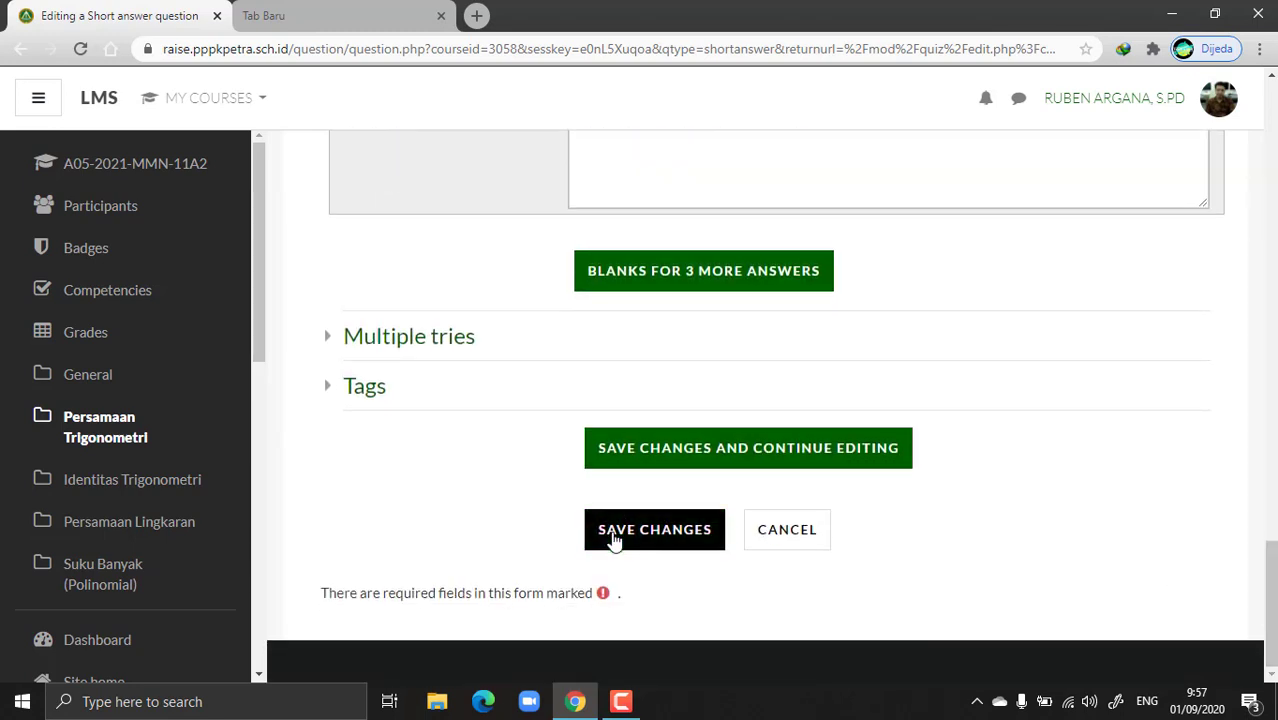
left_click(614, 538)
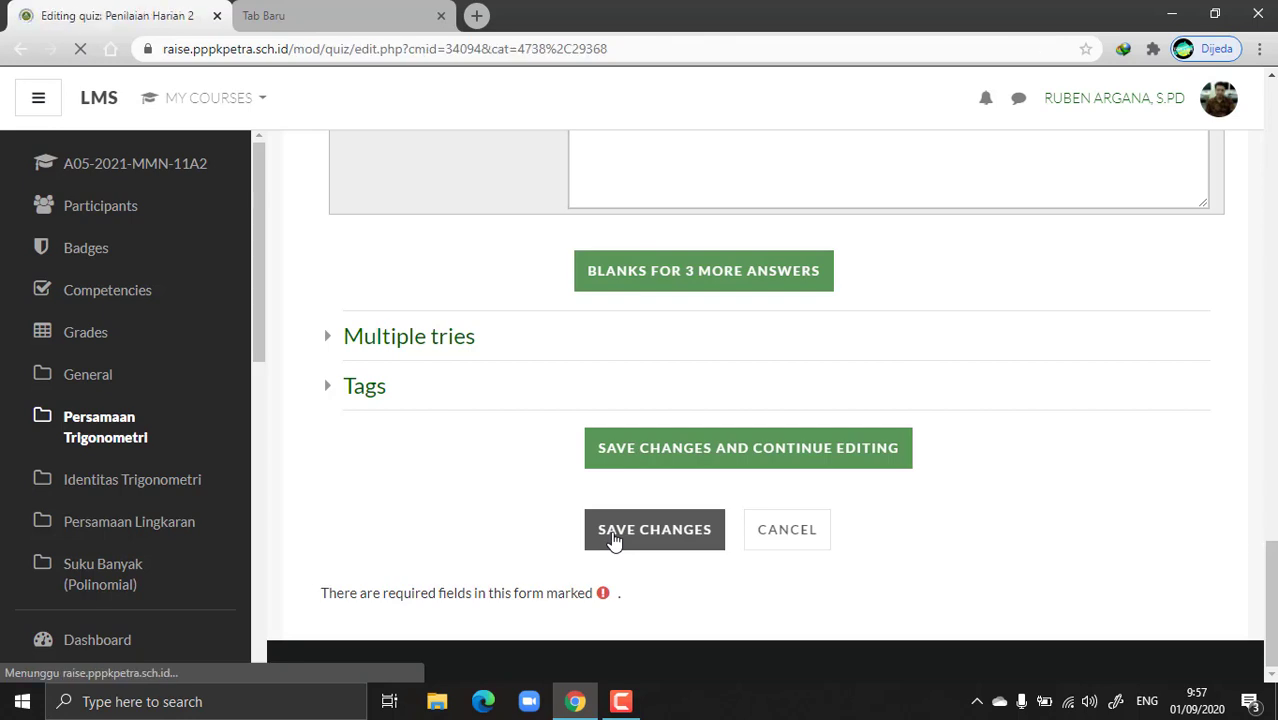
Step: Preview the short answer question on page 5, enter 1 as the answer, and close the preview
left_click_drag(1271, 300, 1271, 477)
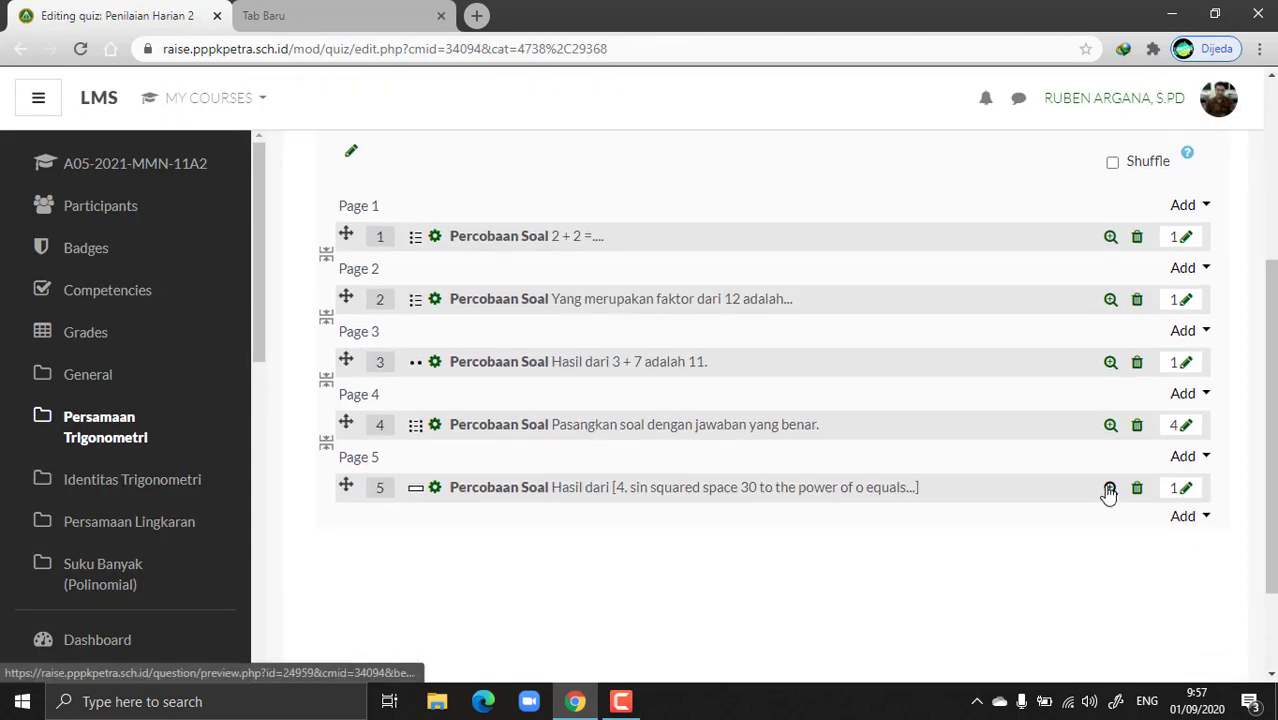
left_click(1110, 488)
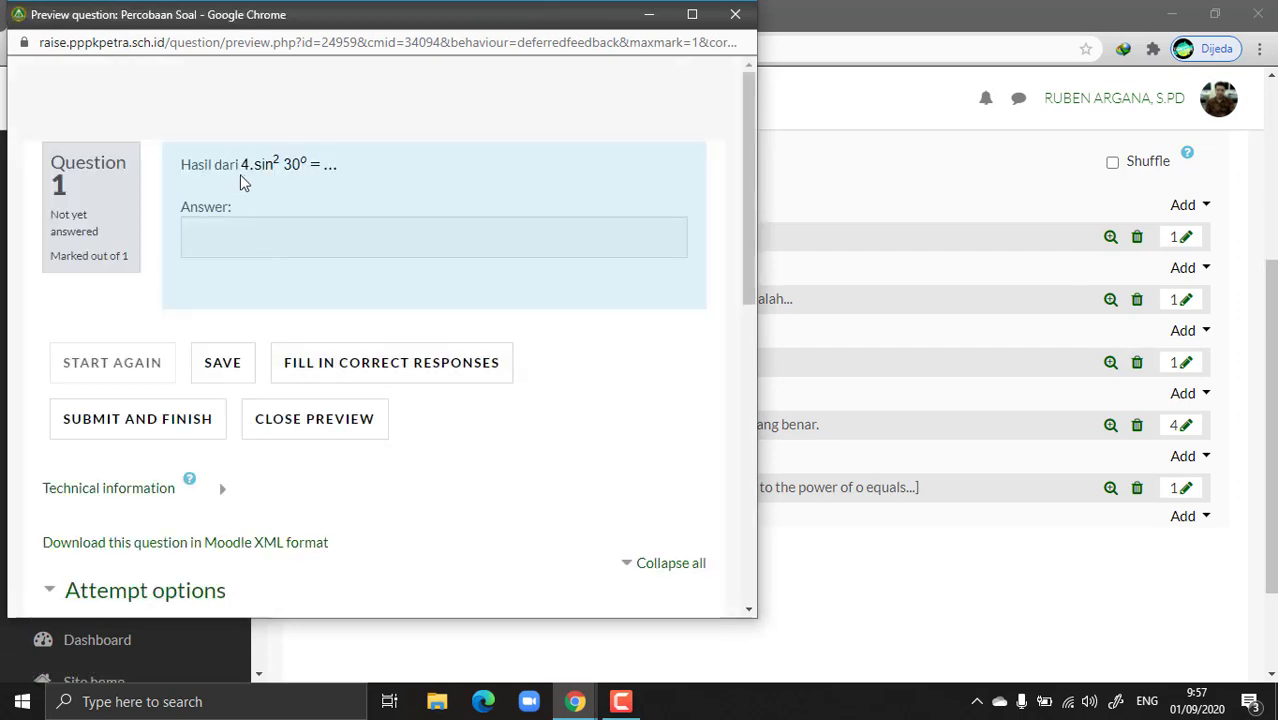
left_click(316, 238)
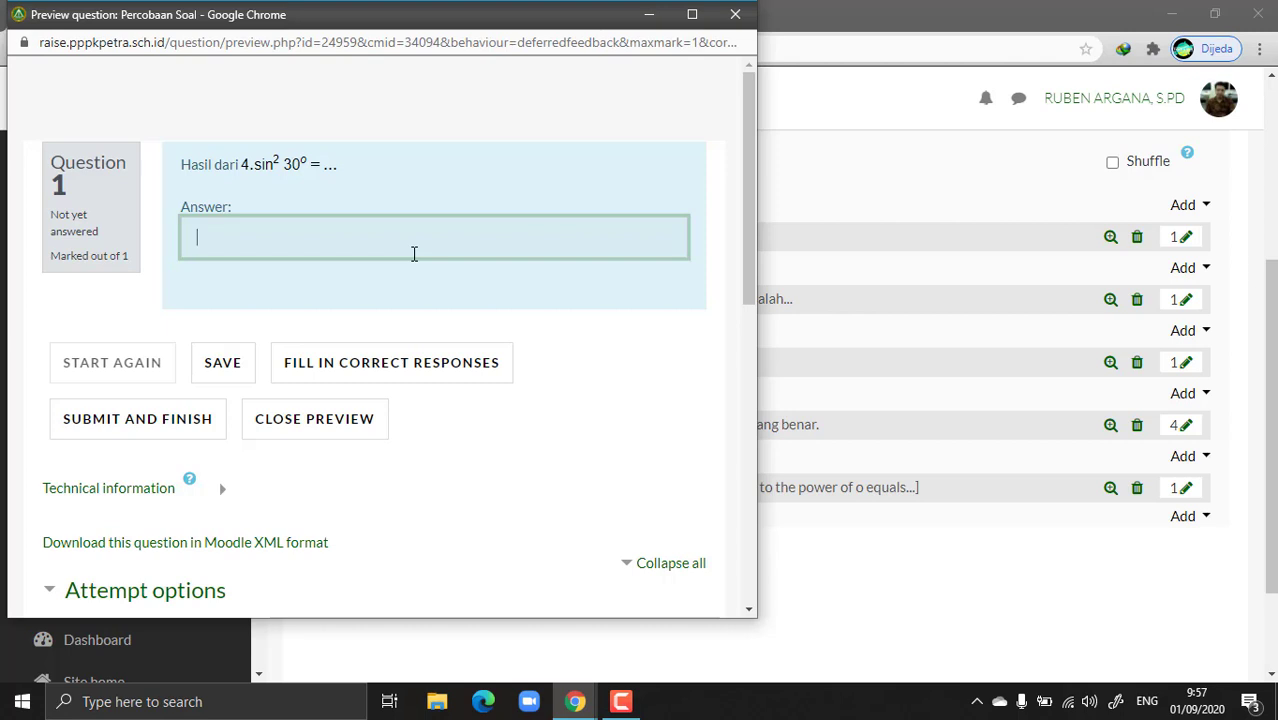
type("1")
type("1")
left_click(735, 15)
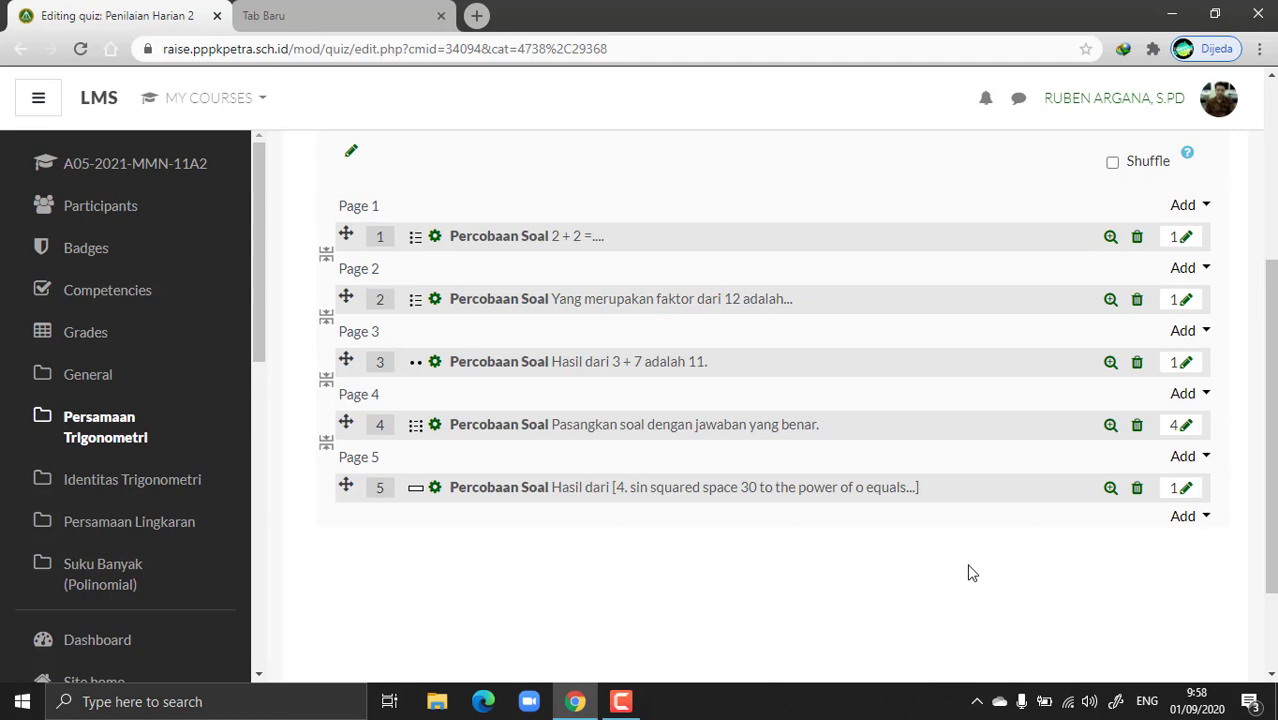
Step: Add a new Essay question at the end of the quiz
left_click(1194, 521)
left_click(1100, 550)
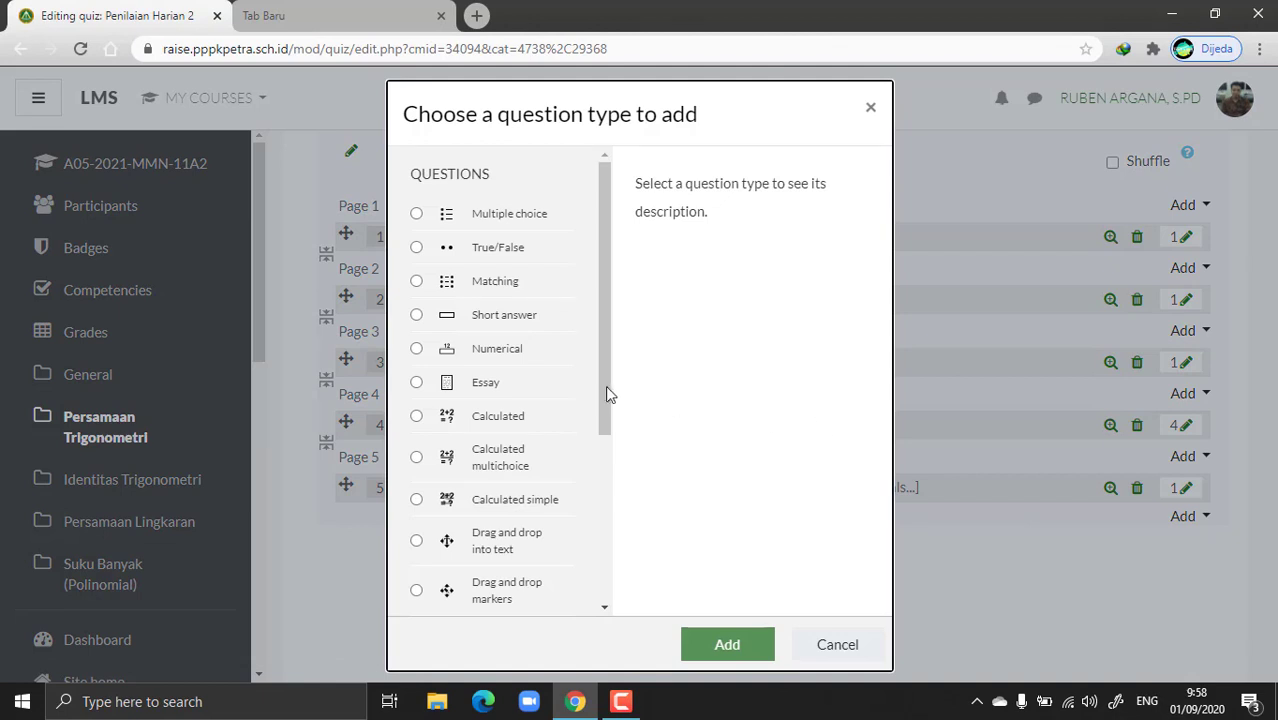
left_click_drag(603, 390, 600, 408)
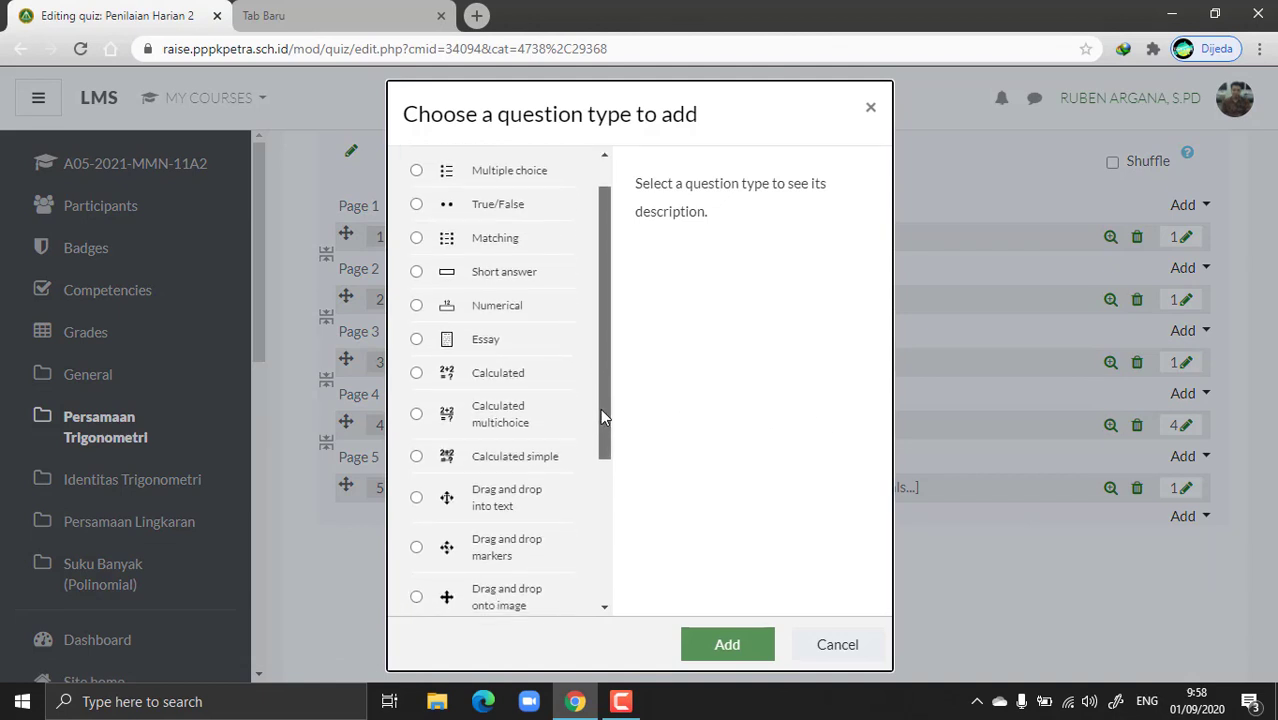
left_click(455, 342)
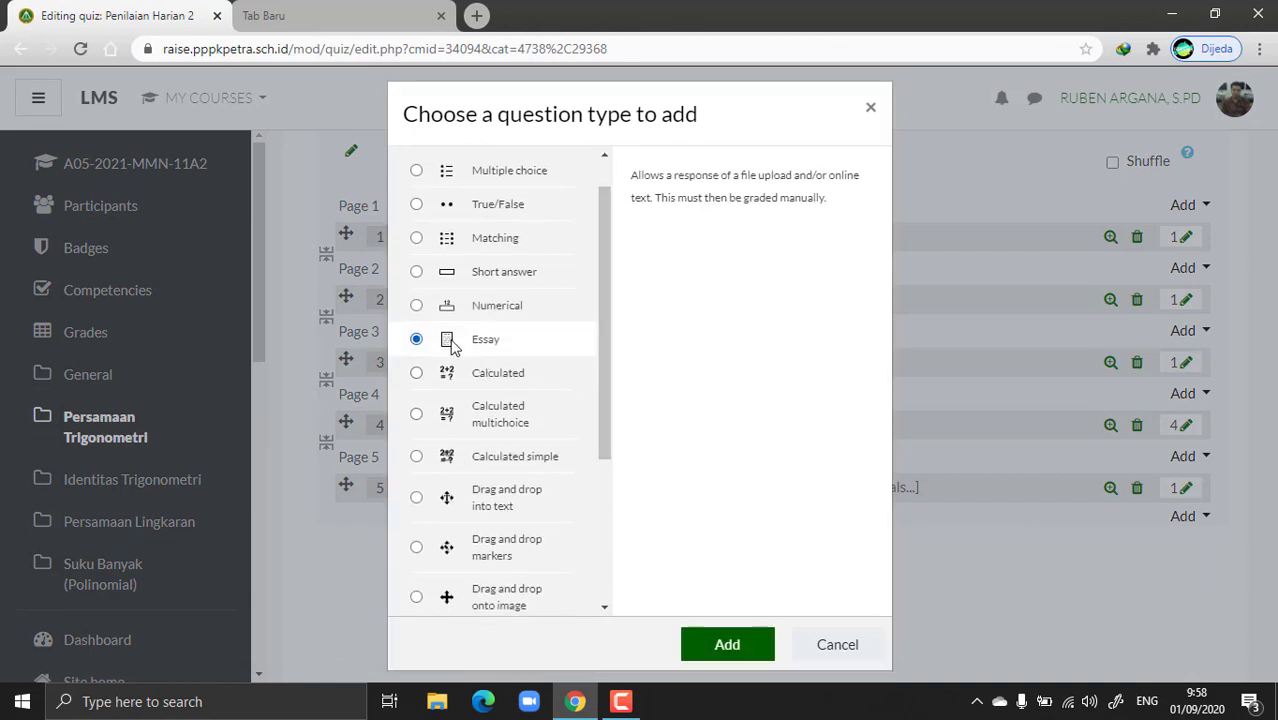
left_click(720, 645)
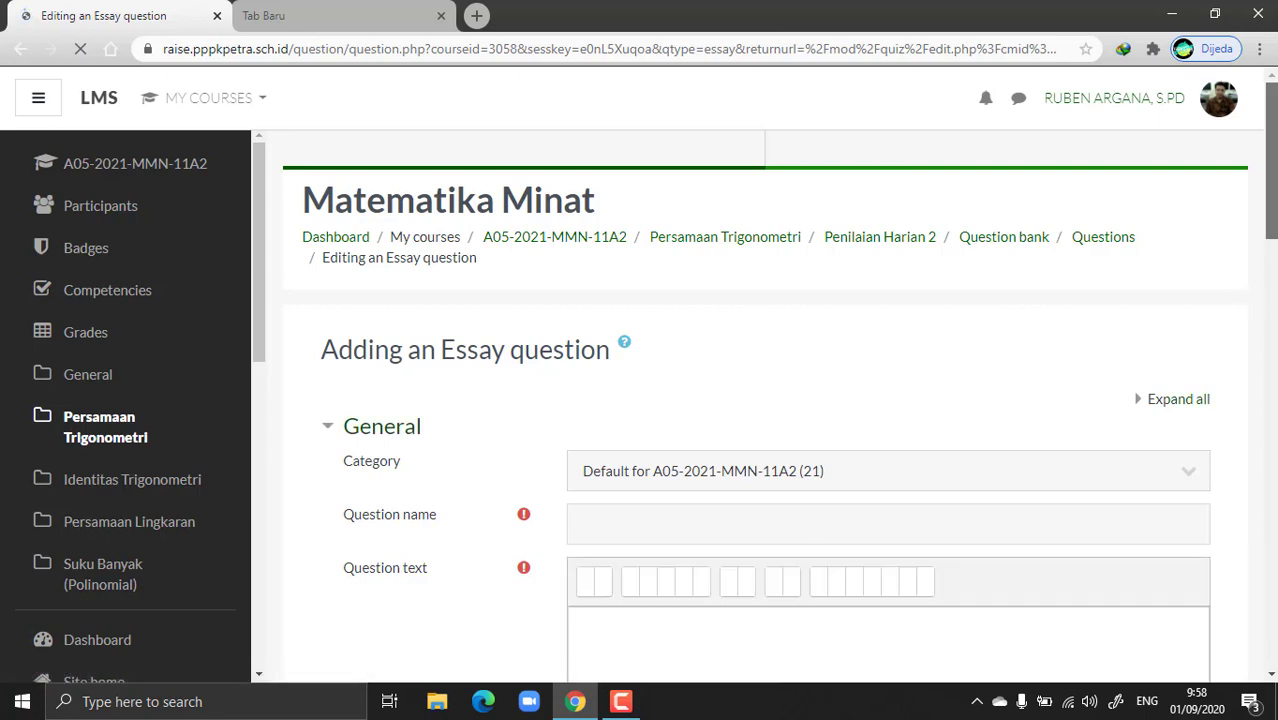
Step: Name the essay question "Percobaan Soal" and enter "Deskripsikan tentang dirimu!" as its question text
scroll(658, 421, "down", 2)
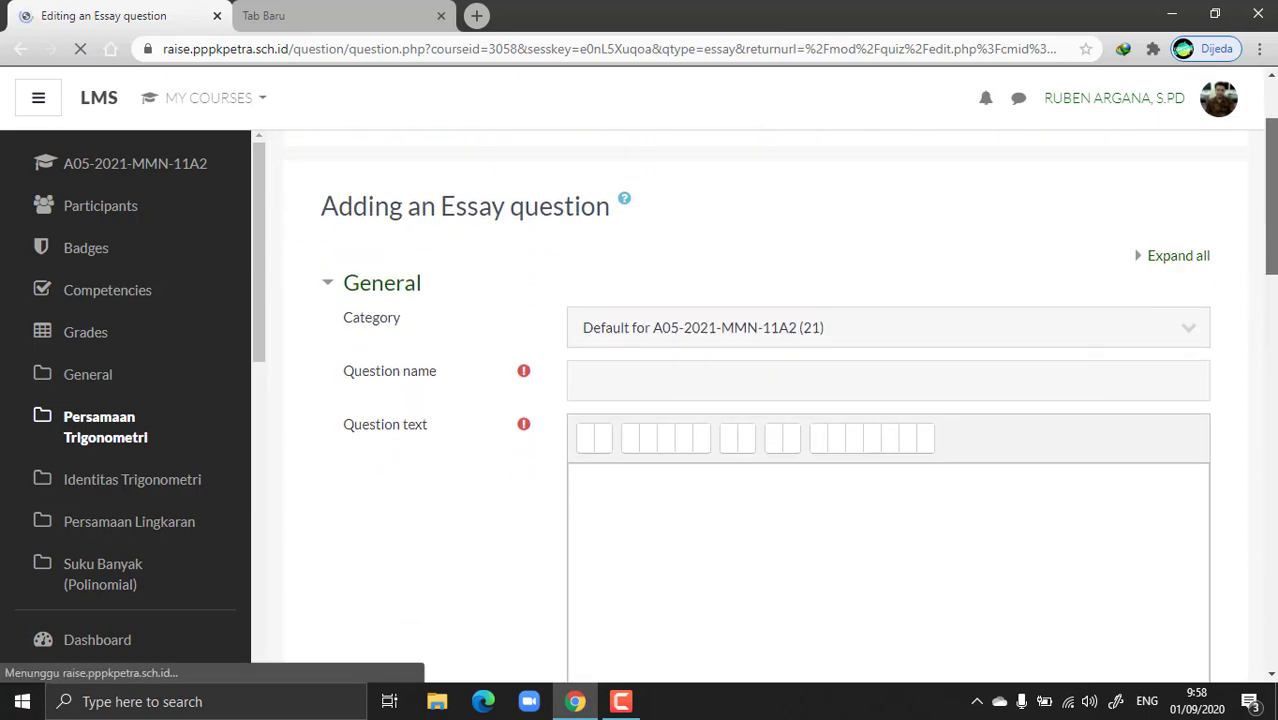
left_click(619, 388)
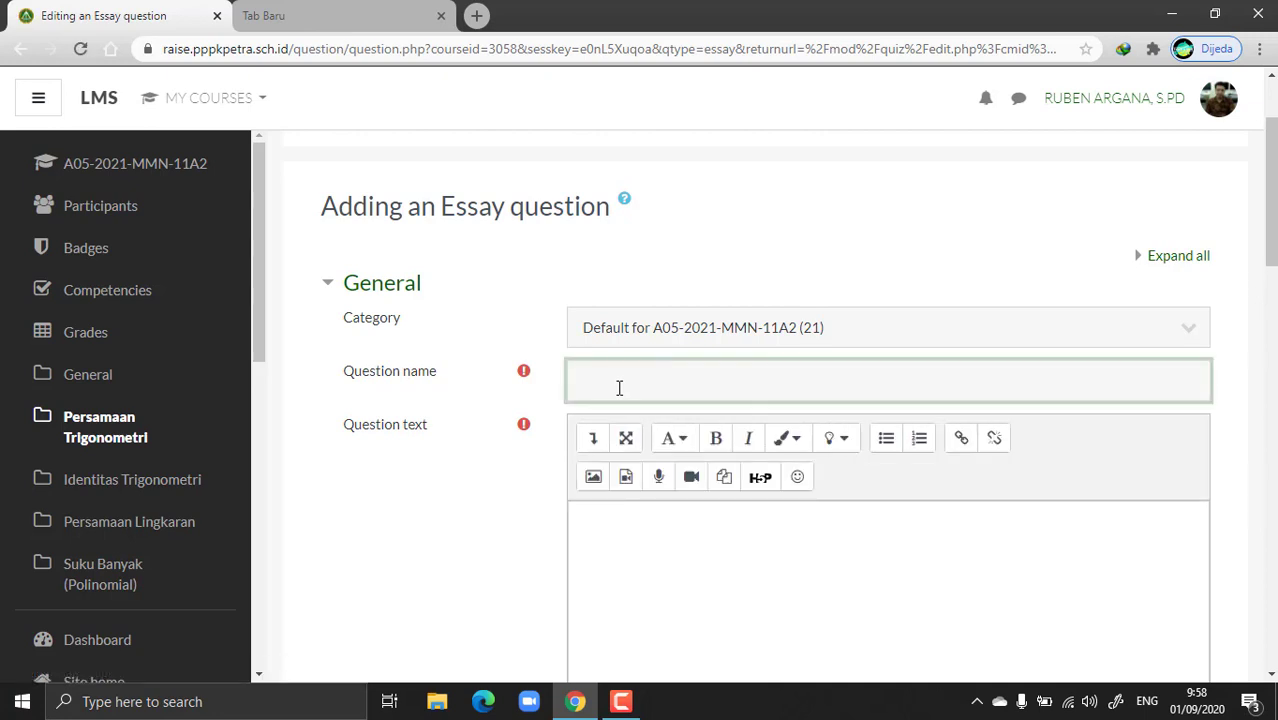
type("Percobaan Soal")
scroll(721, 374, "down", 2)
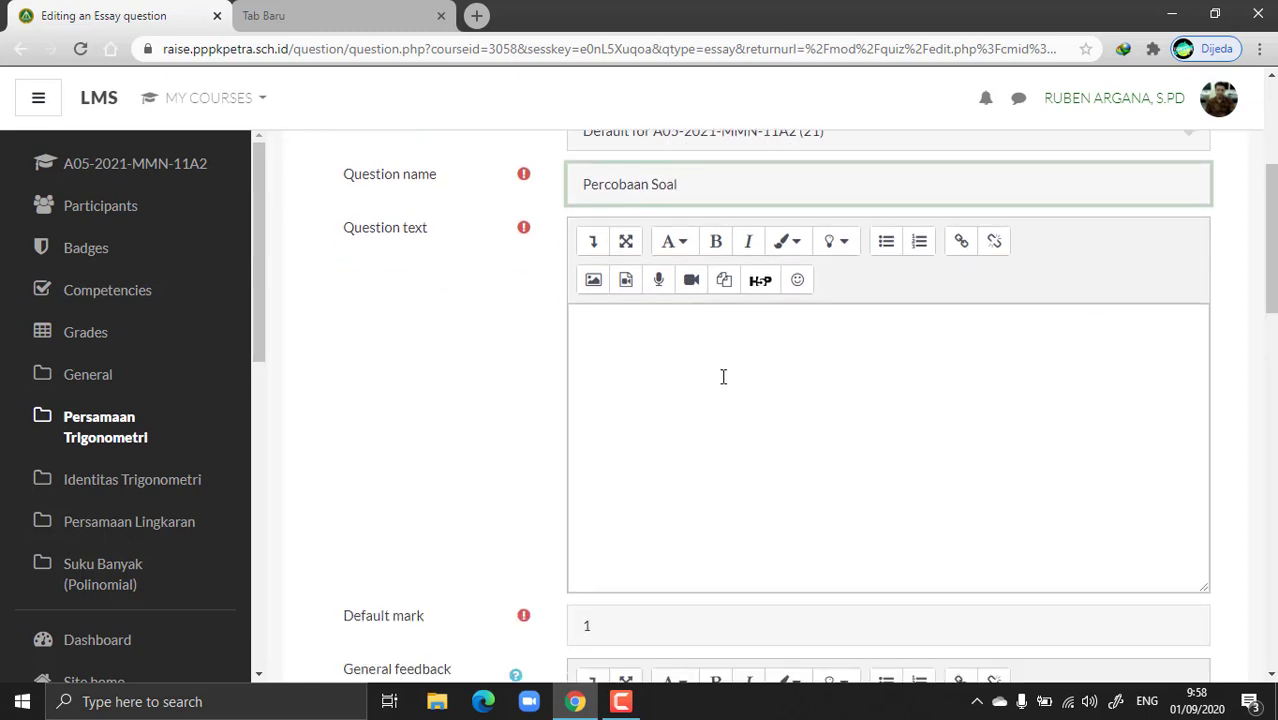
left_click(721, 374)
type("Deskripsikan tentang dirimu!")
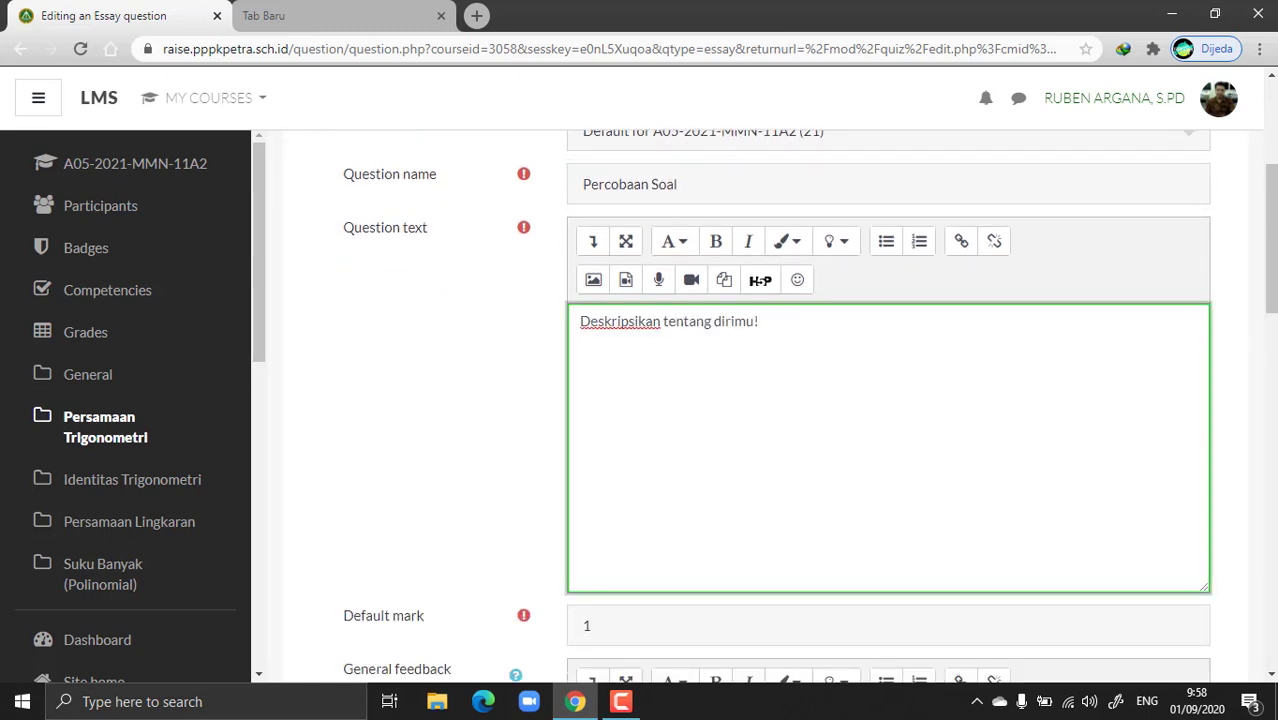
Step: Set the essay question's default mark to 2
scroll(721, 374, "down", 2)
scroll(724, 354, "down", 1)
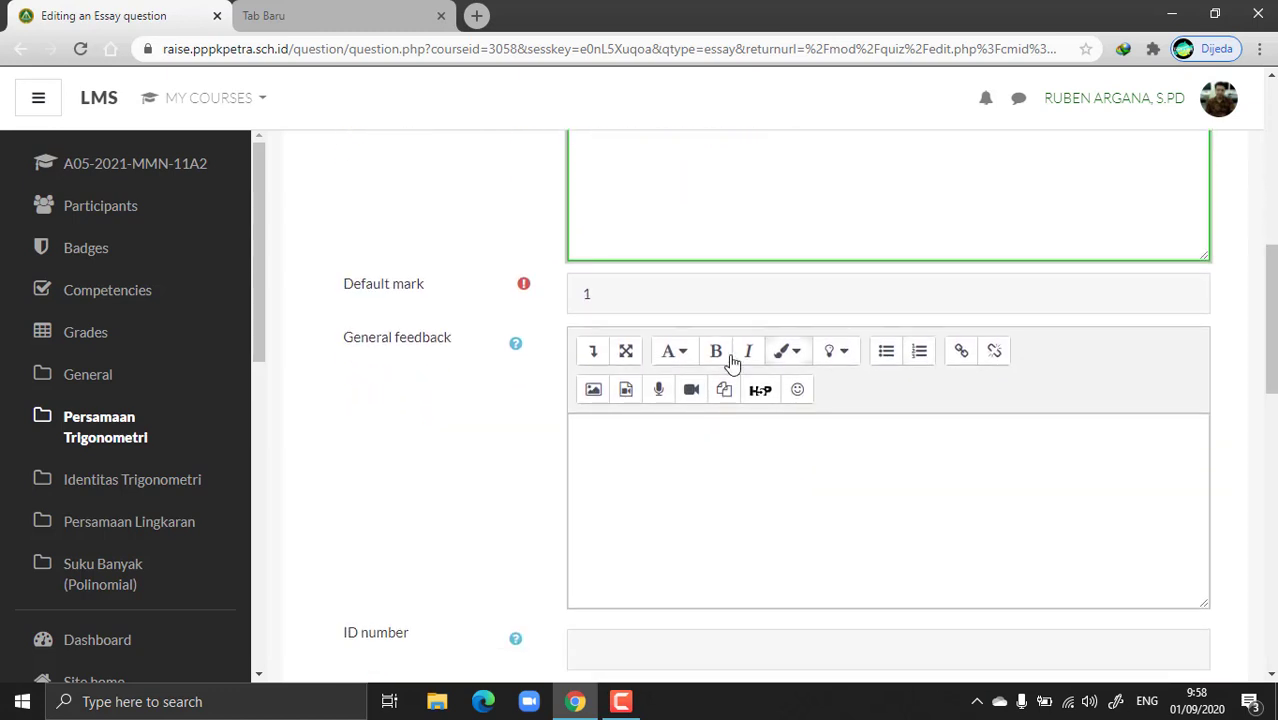
left_click(639, 300)
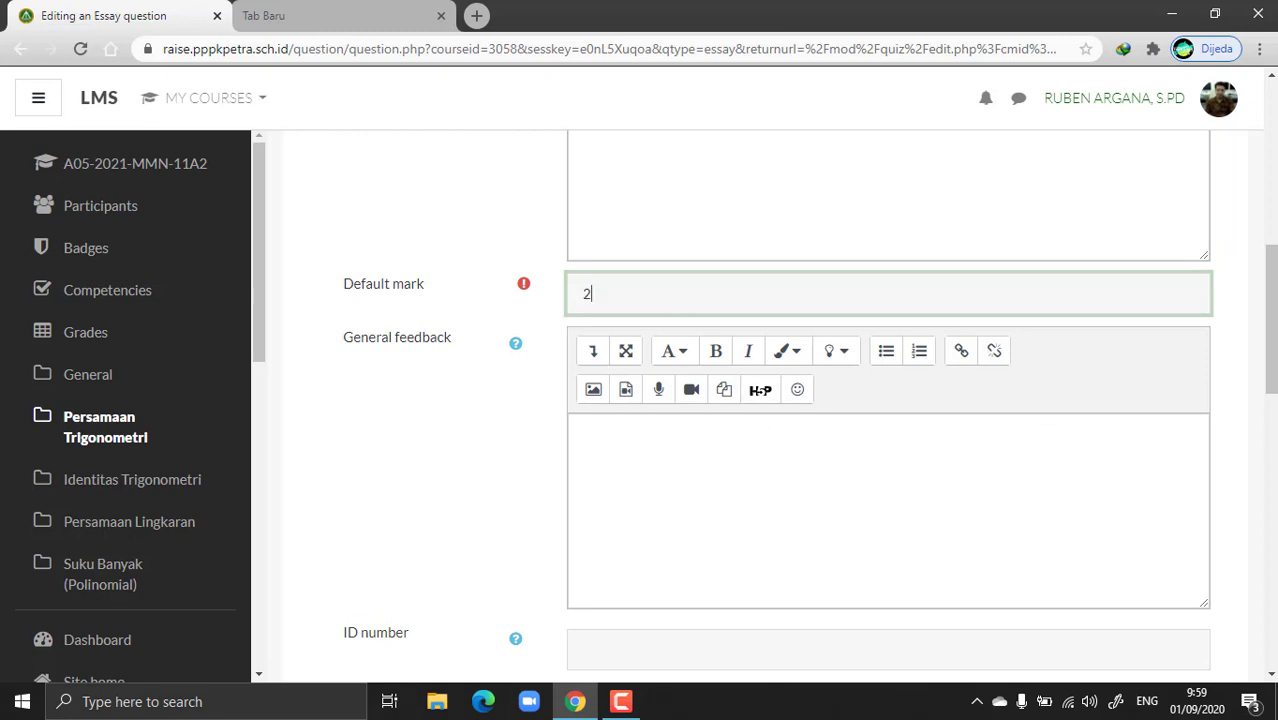
Step: Set the essay response's input box size to 40 lines
scroll(1270, 340, "down", 1)
scroll(790, 410, "down", 3)
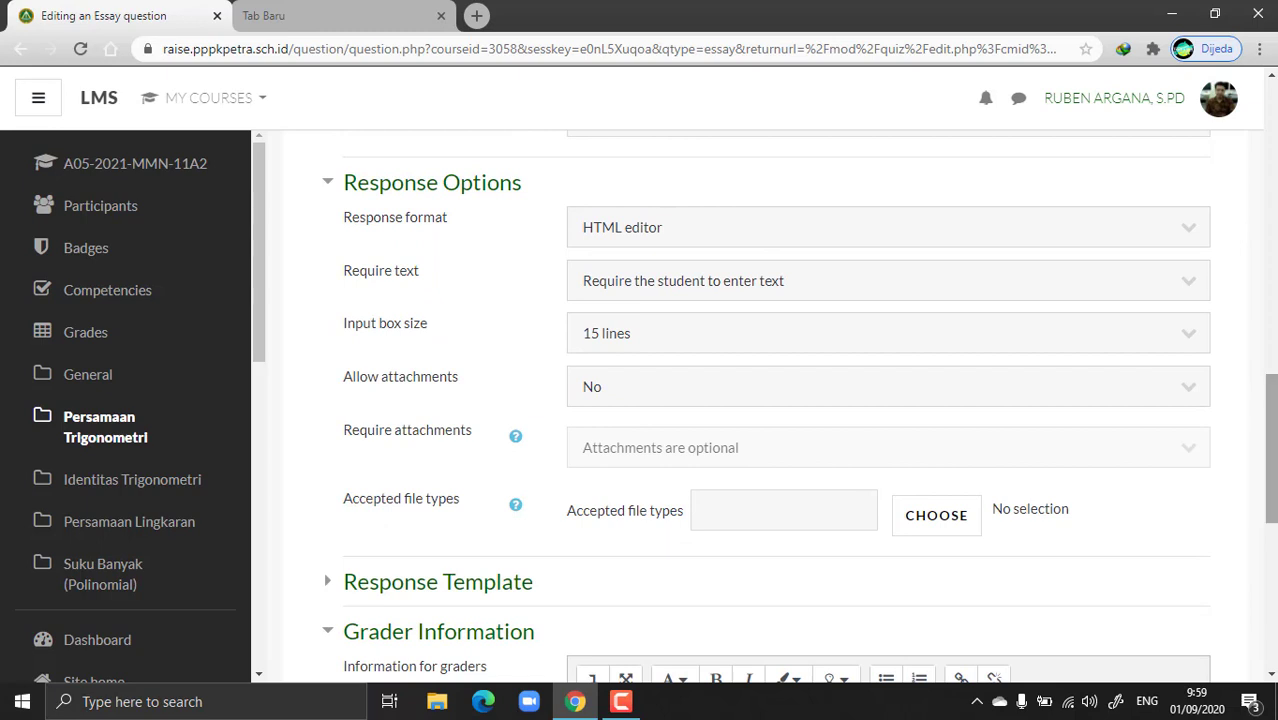
scroll(760, 400, "up", 1)
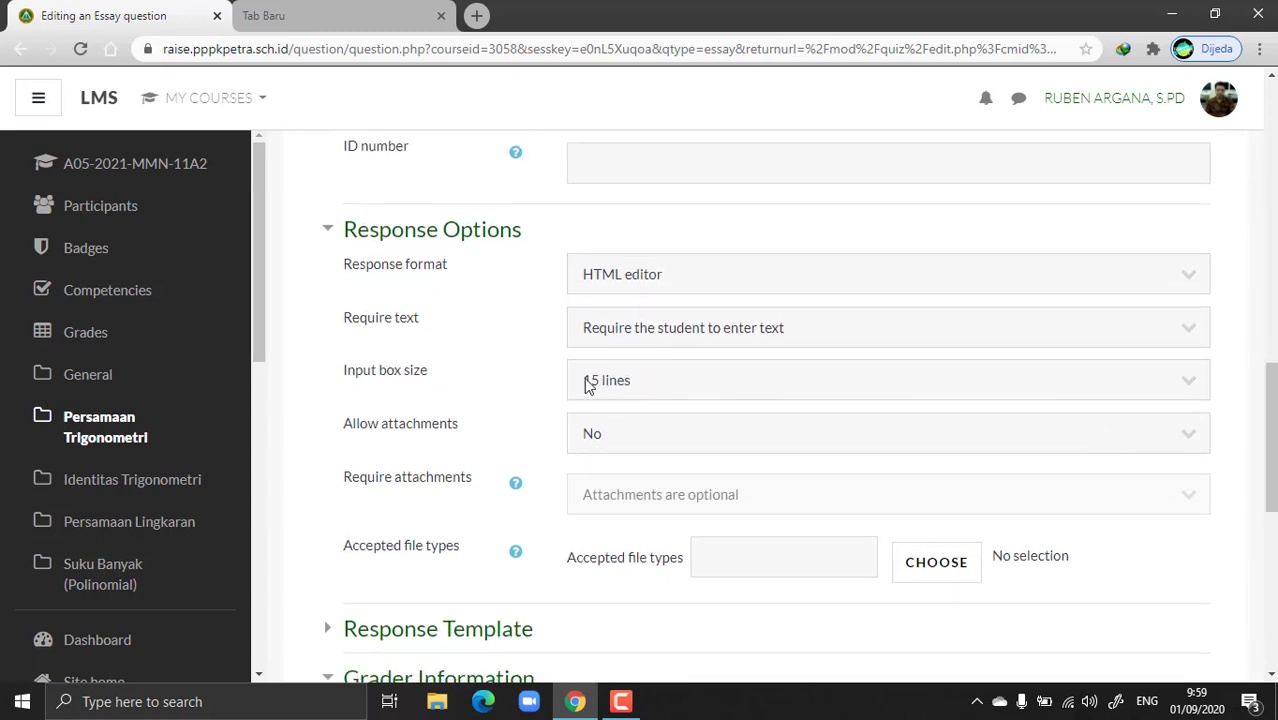
left_click(682, 390)
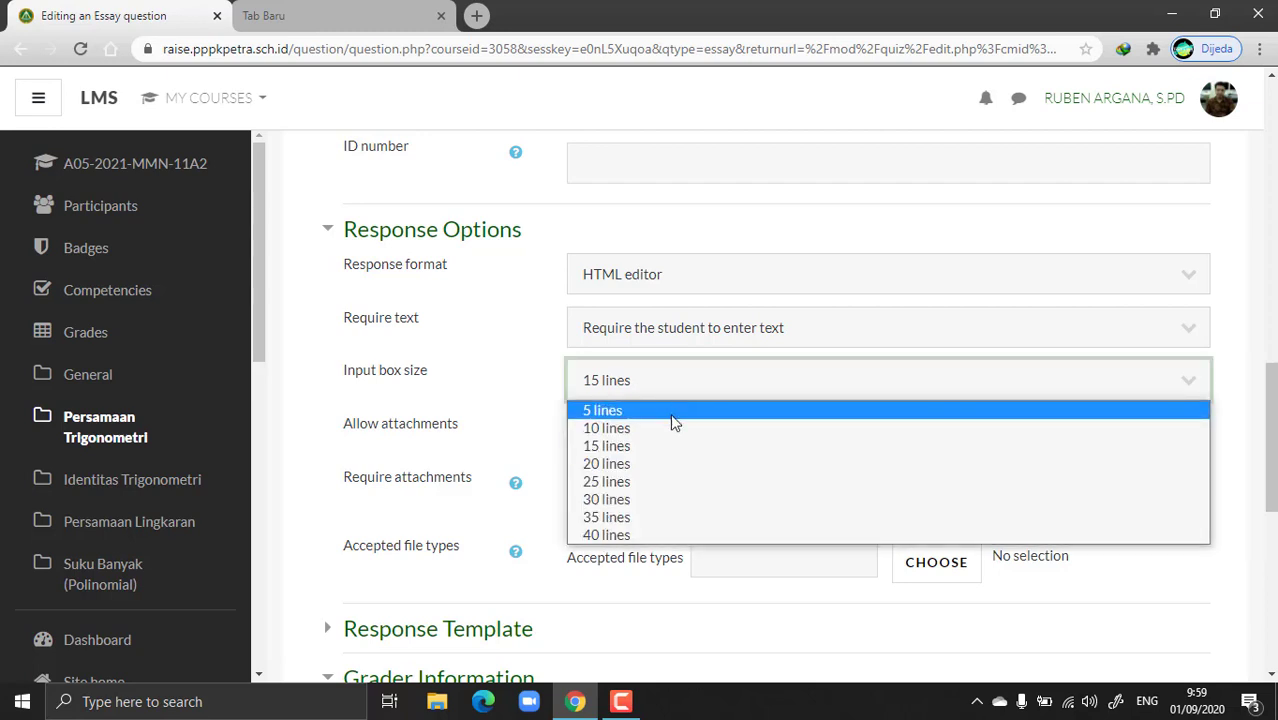
left_click(643, 535)
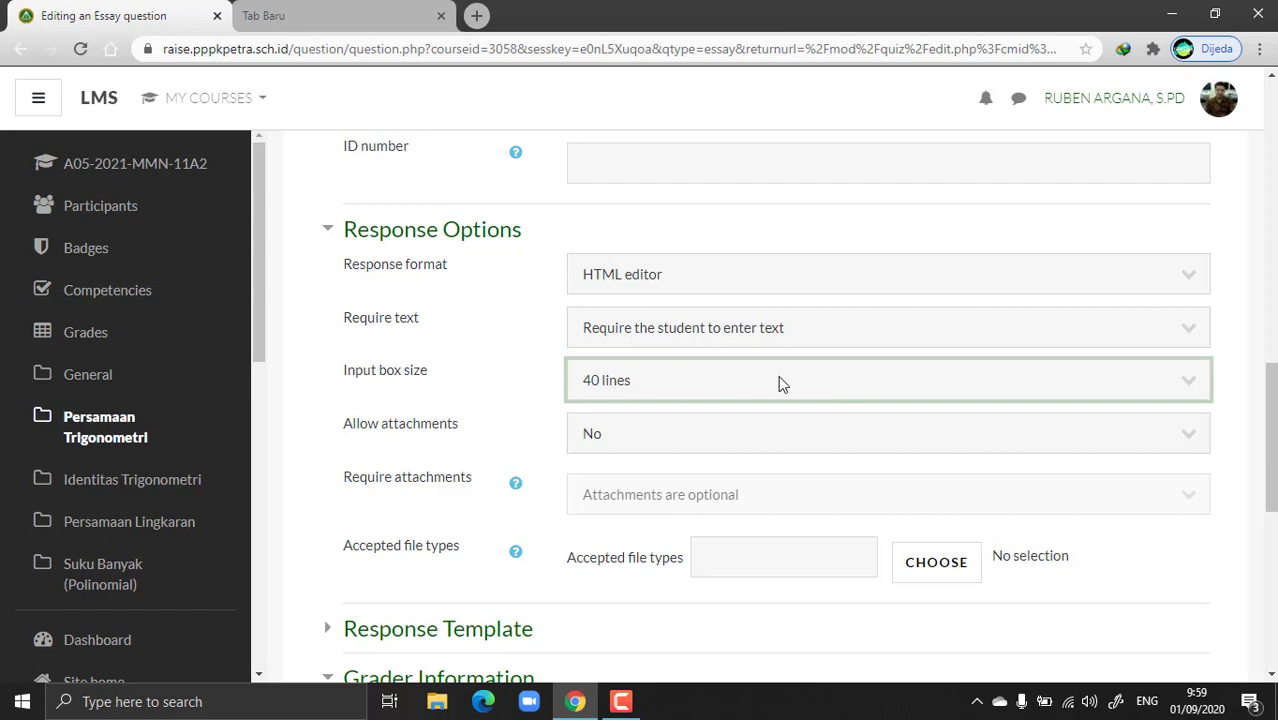
Step: Try allowing 1 attachment for the essay response, and set the attachment option back to No
left_click(648, 444)
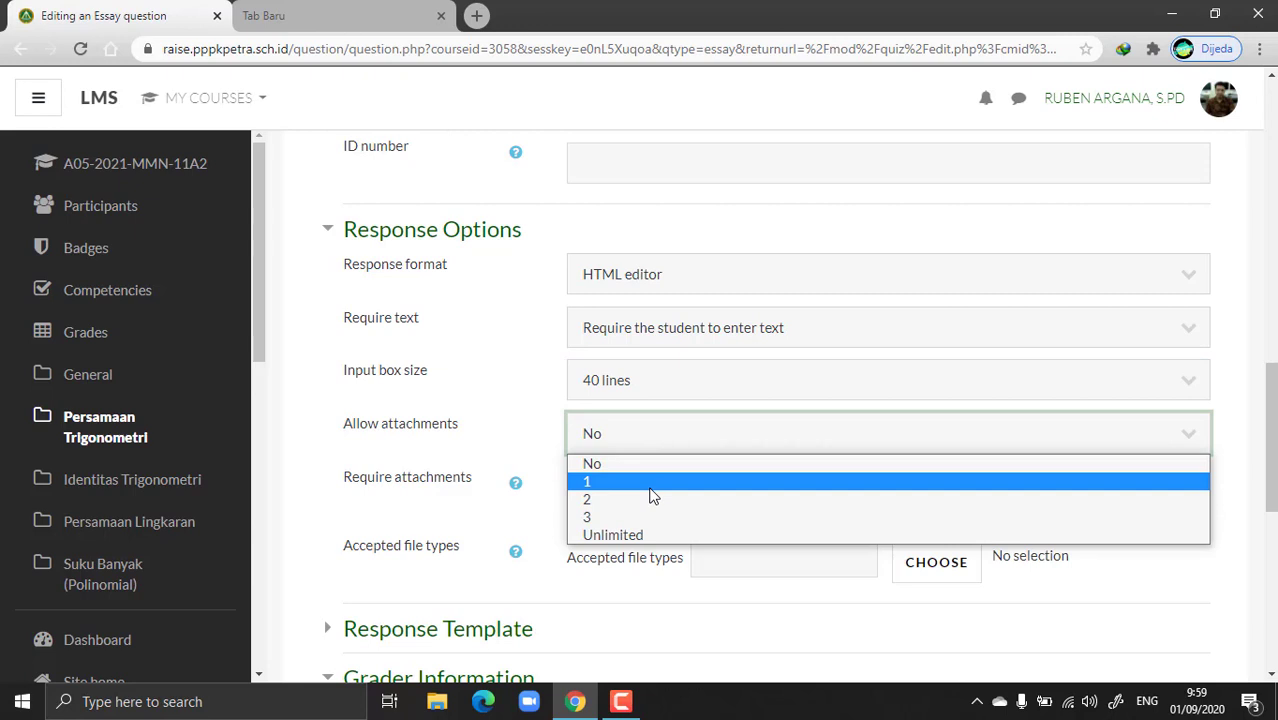
left_click(650, 489)
left_click(722, 450)
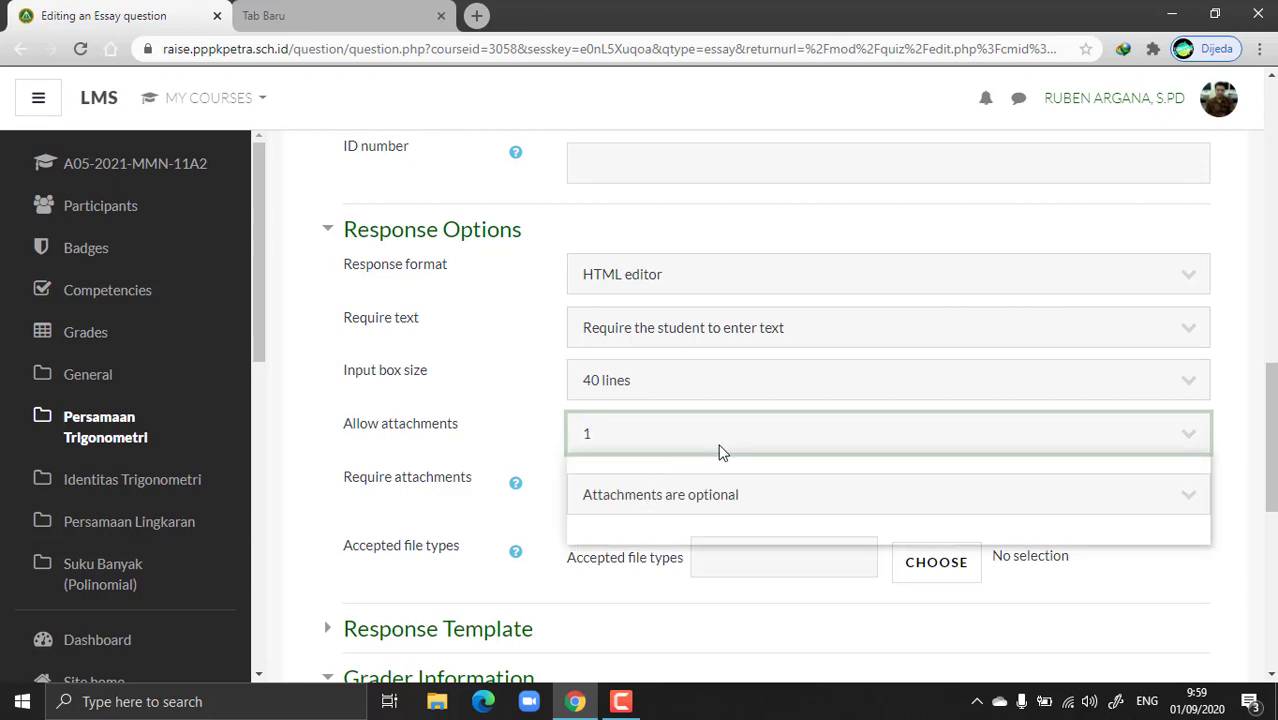
left_click(699, 465)
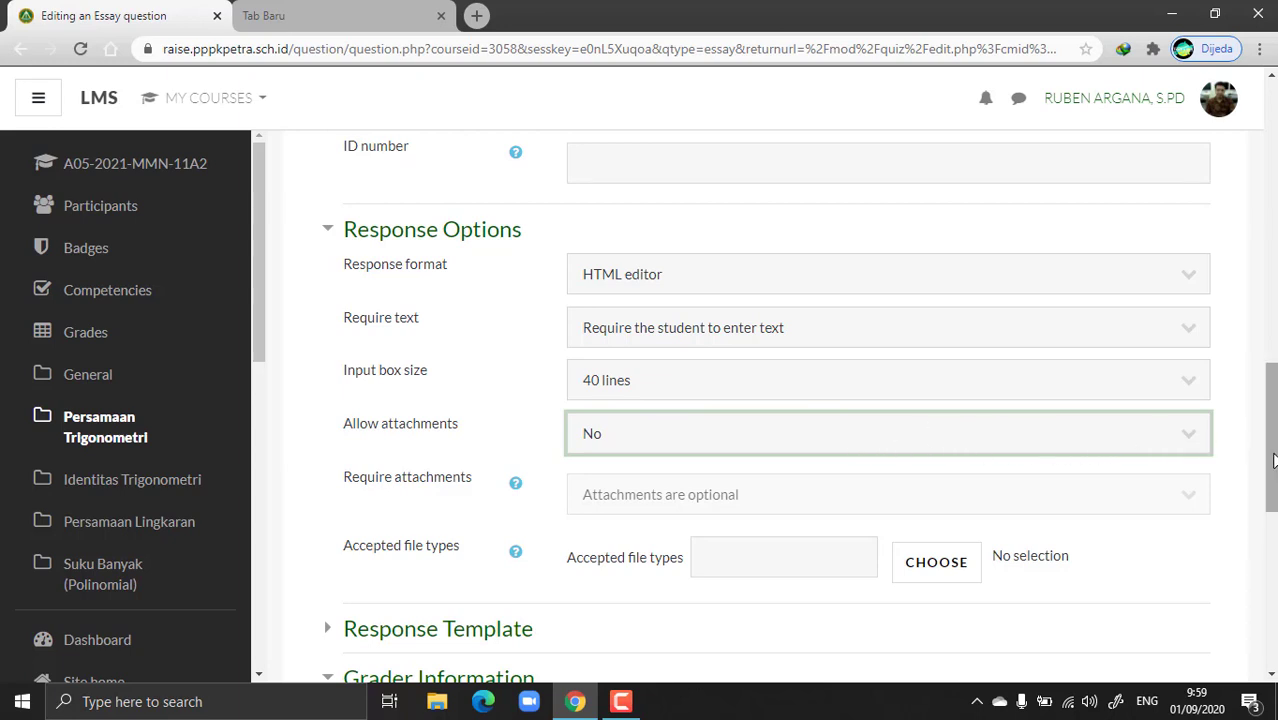
Step: Expand the essay's response template section and look through it and the grader information
left_click_drag(1272, 470, 1272, 487)
scroll(1272, 487, "down", 3)
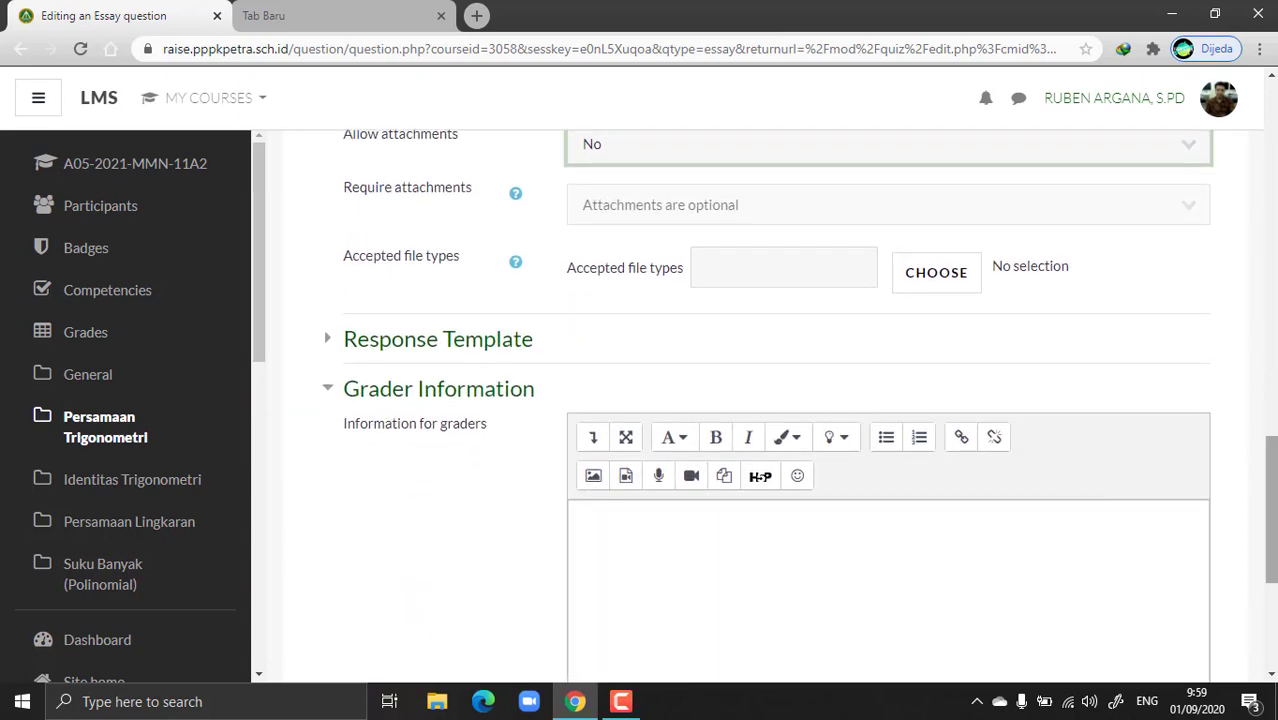
left_click(411, 357)
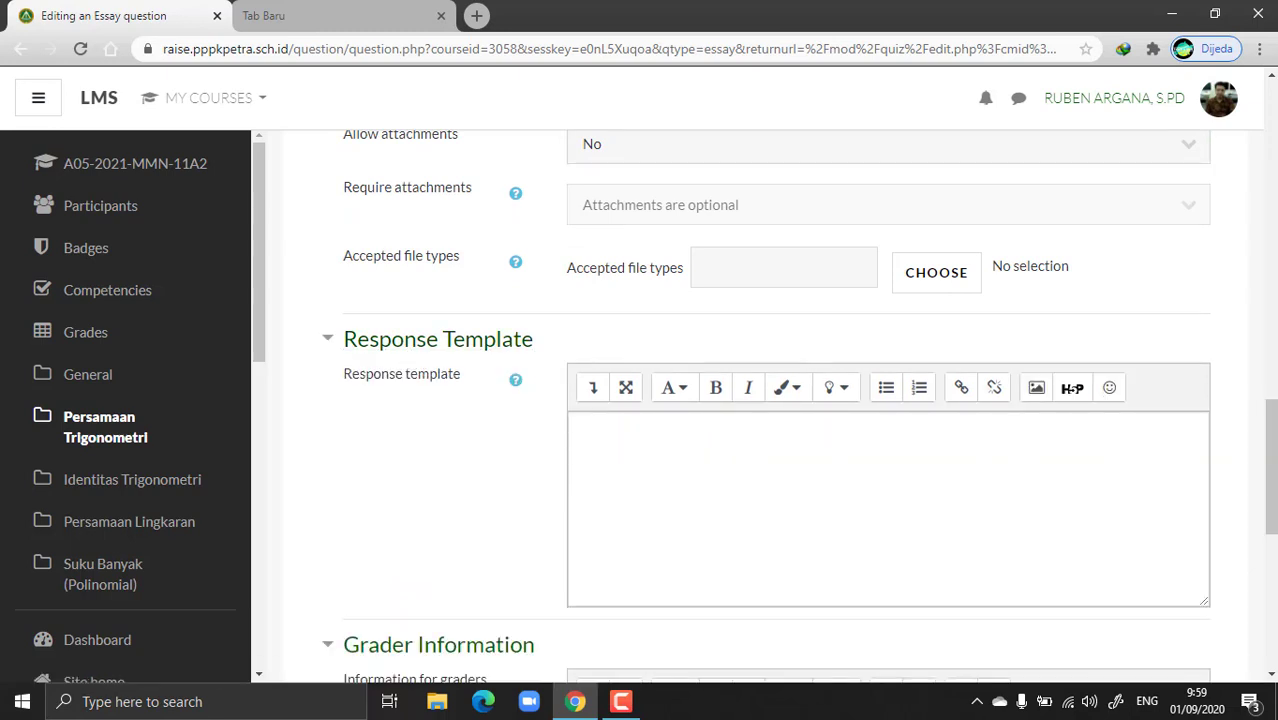
scroll(1270, 465, "down", 4)
scroll(1270, 550, "down", 2)
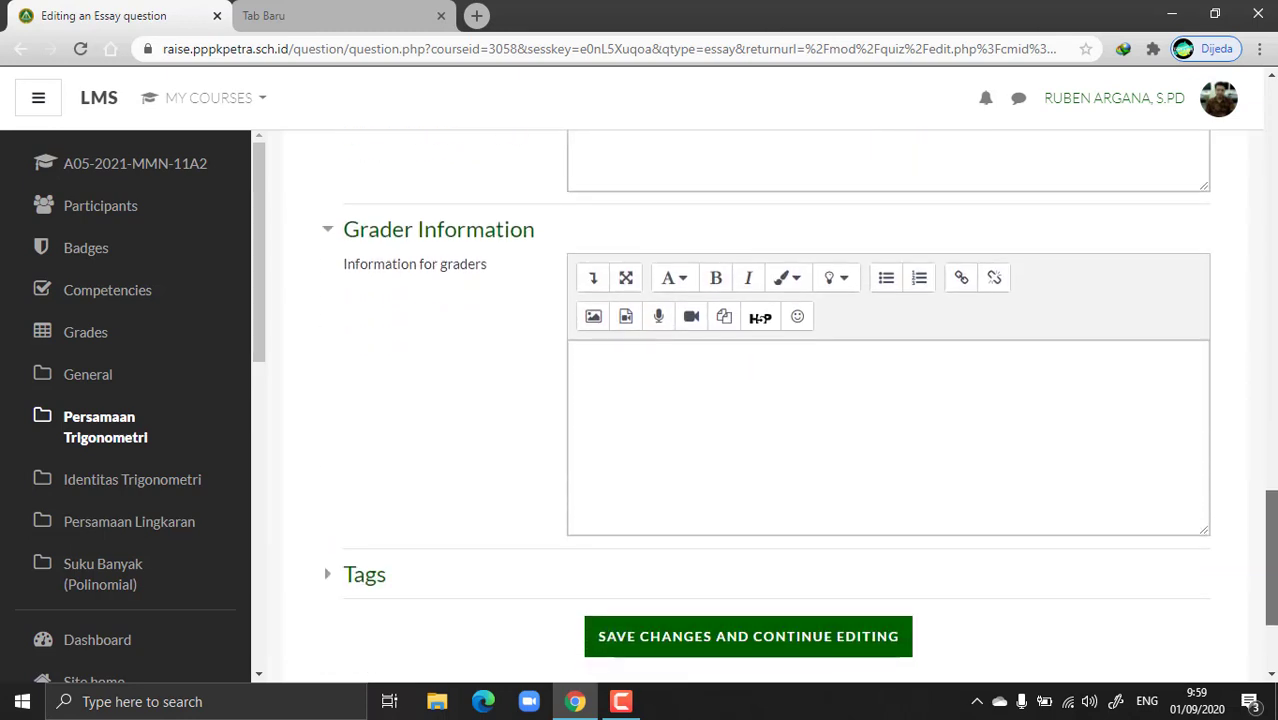
left_click_drag(1277, 602, 1277, 600)
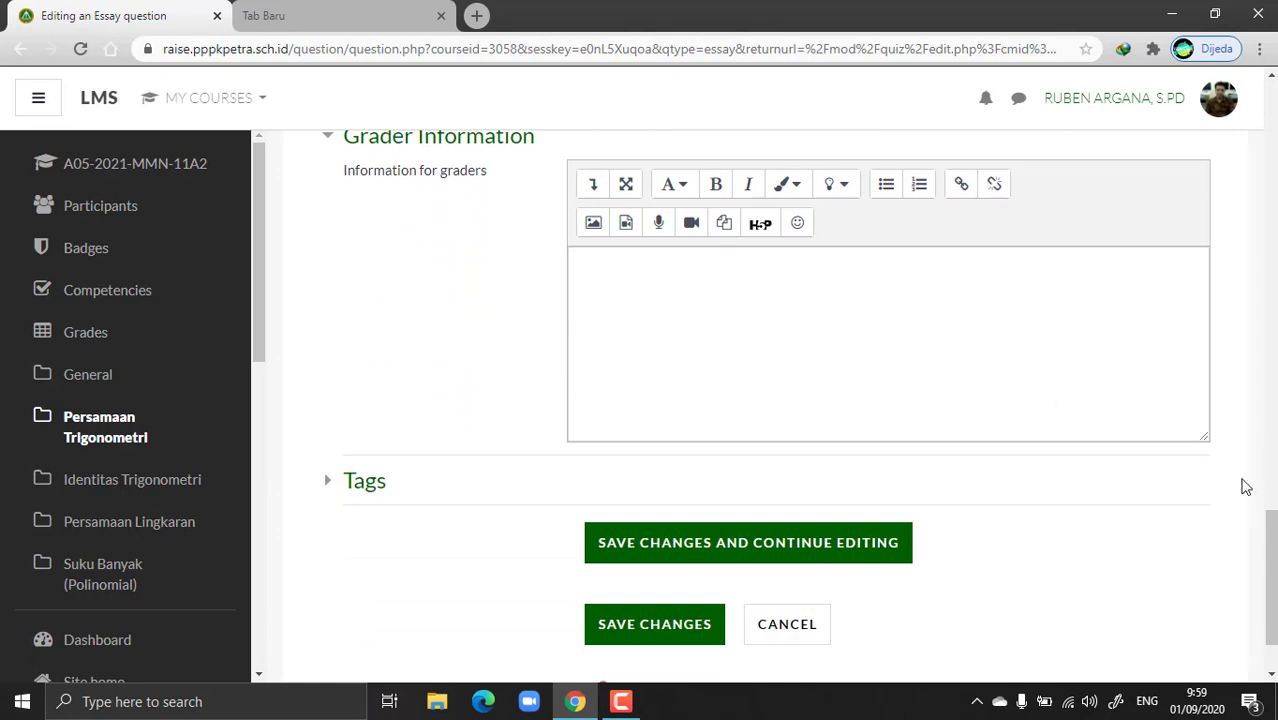
Step: Save the essay question and open a preview of it from the quiz's question list
mouse_move(1273, 592)
left_mouse_down()
mouse_move(1273, 560)
mouse_move(1272, 614)
left_mouse_up()
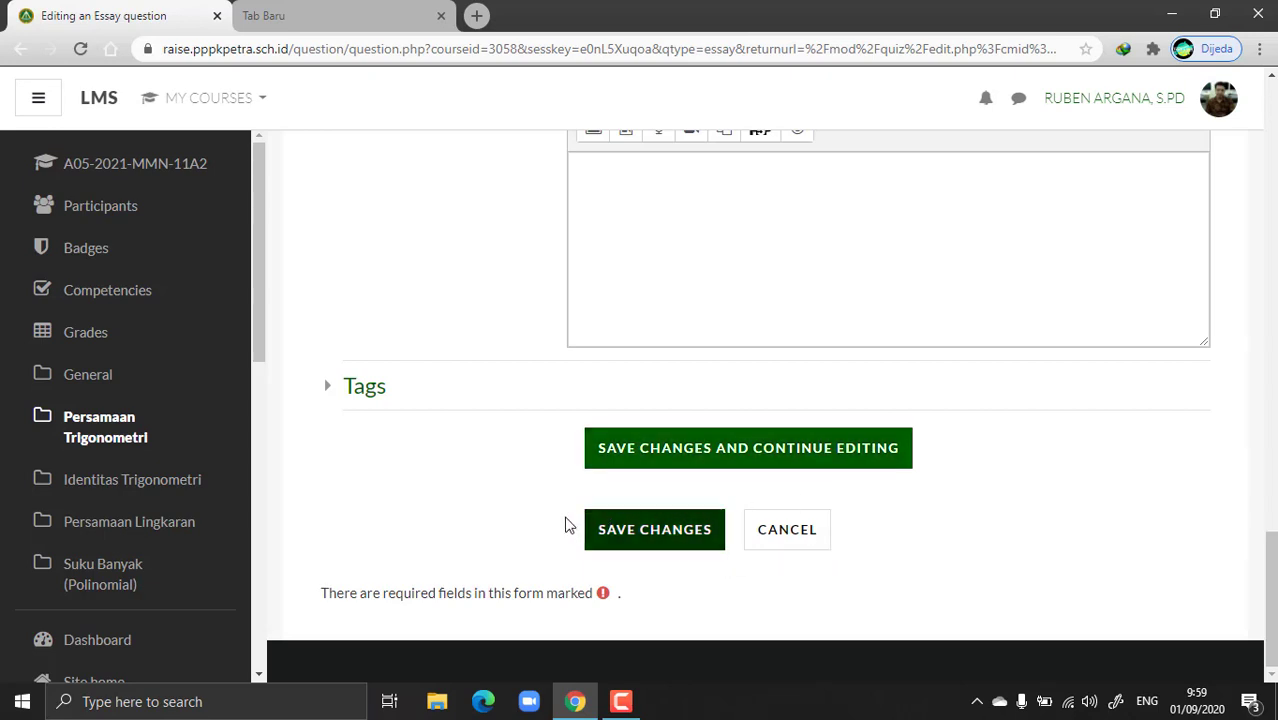
left_click(637, 529)
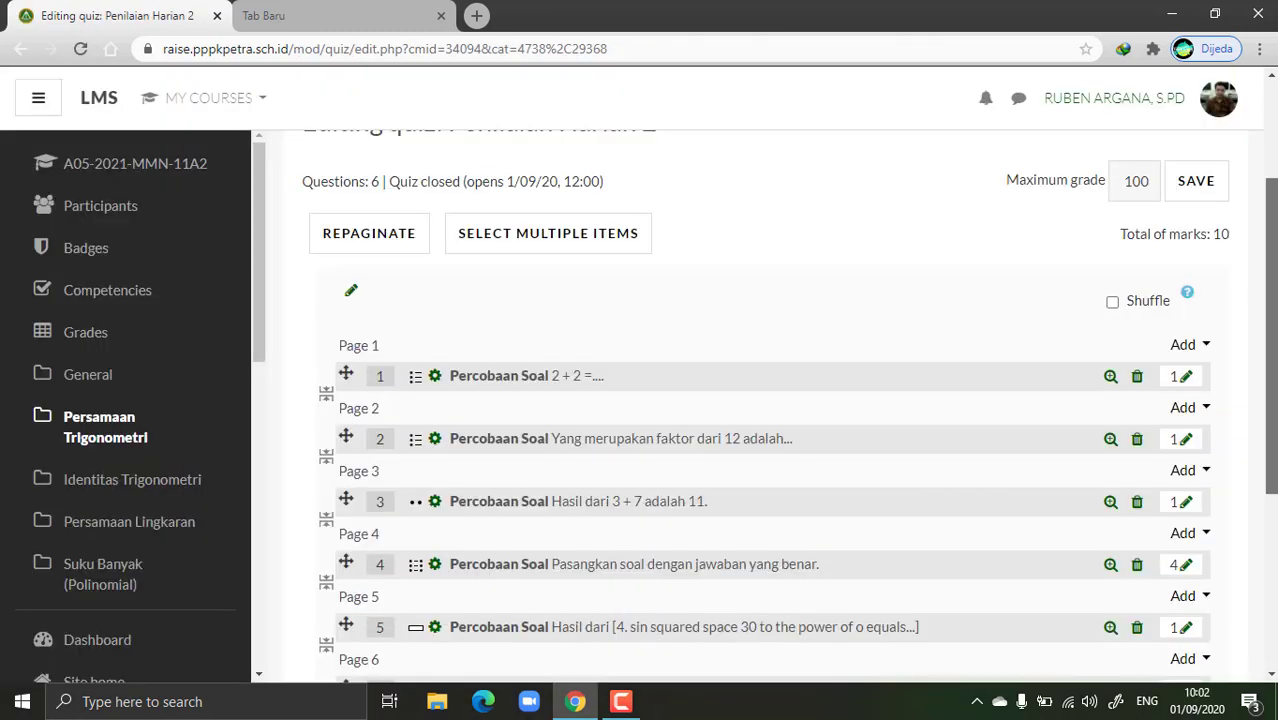
scroll(1235, 486, "down", 3)
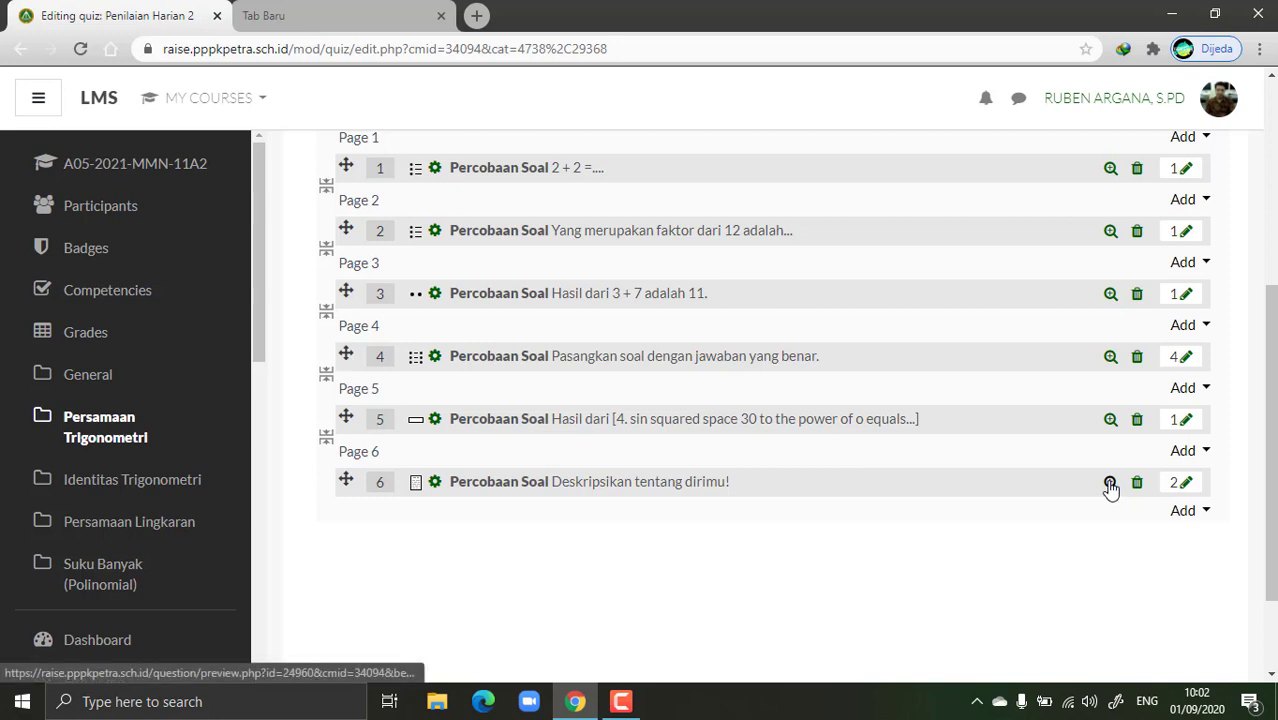
left_click(1111, 485)
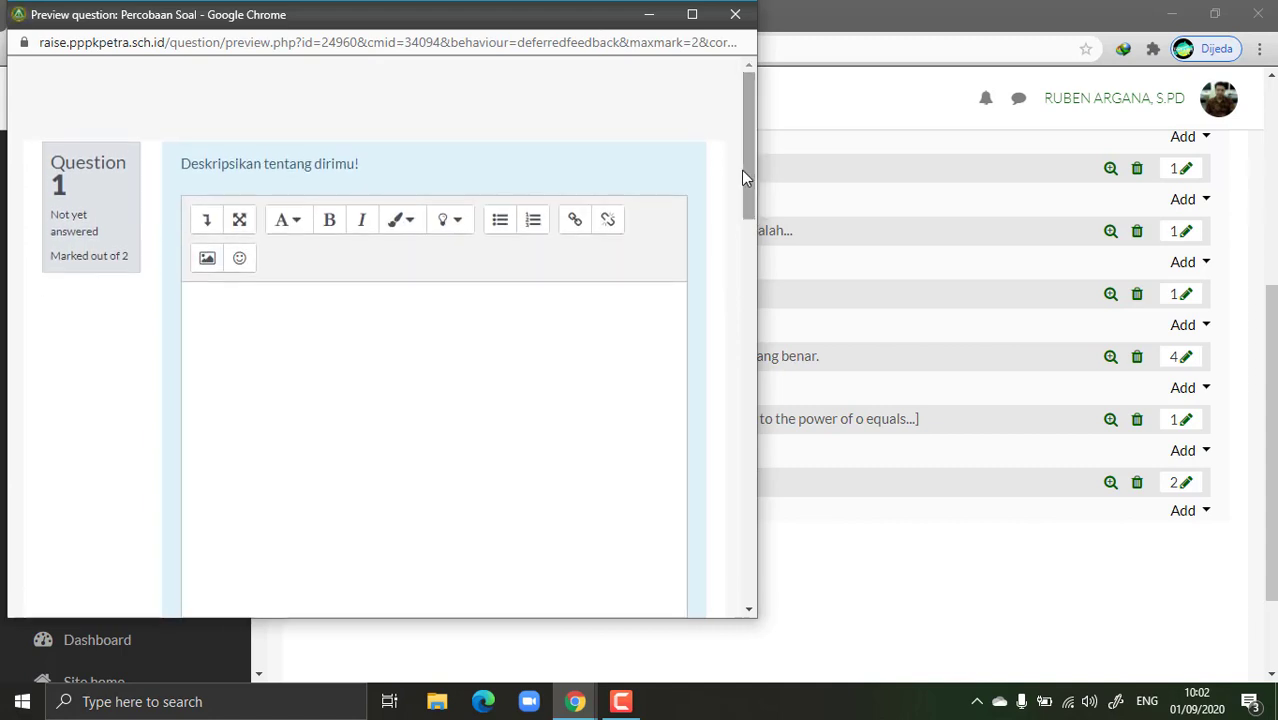
Step: Try the answer box in the essay preview with the sample text "nccsajnscnjcs cjacac cjsancja" and close the preview
left_click(349, 328)
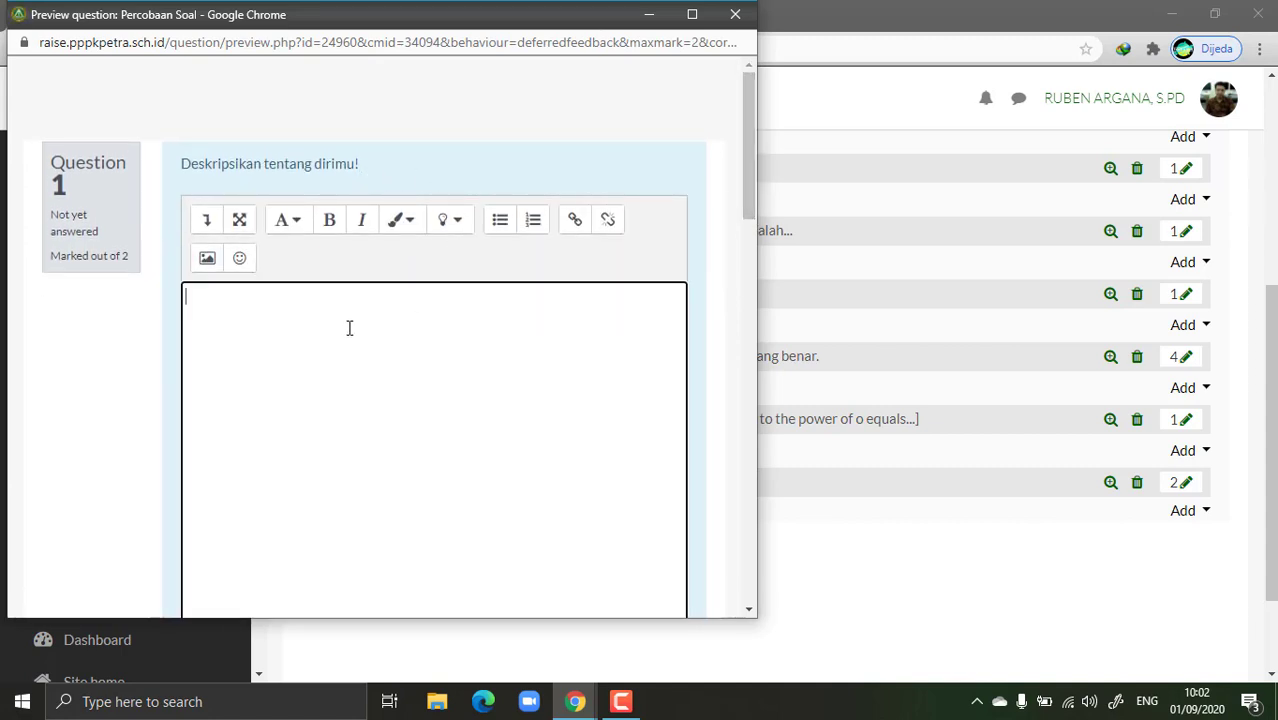
type("nccsajnscnjcs ")
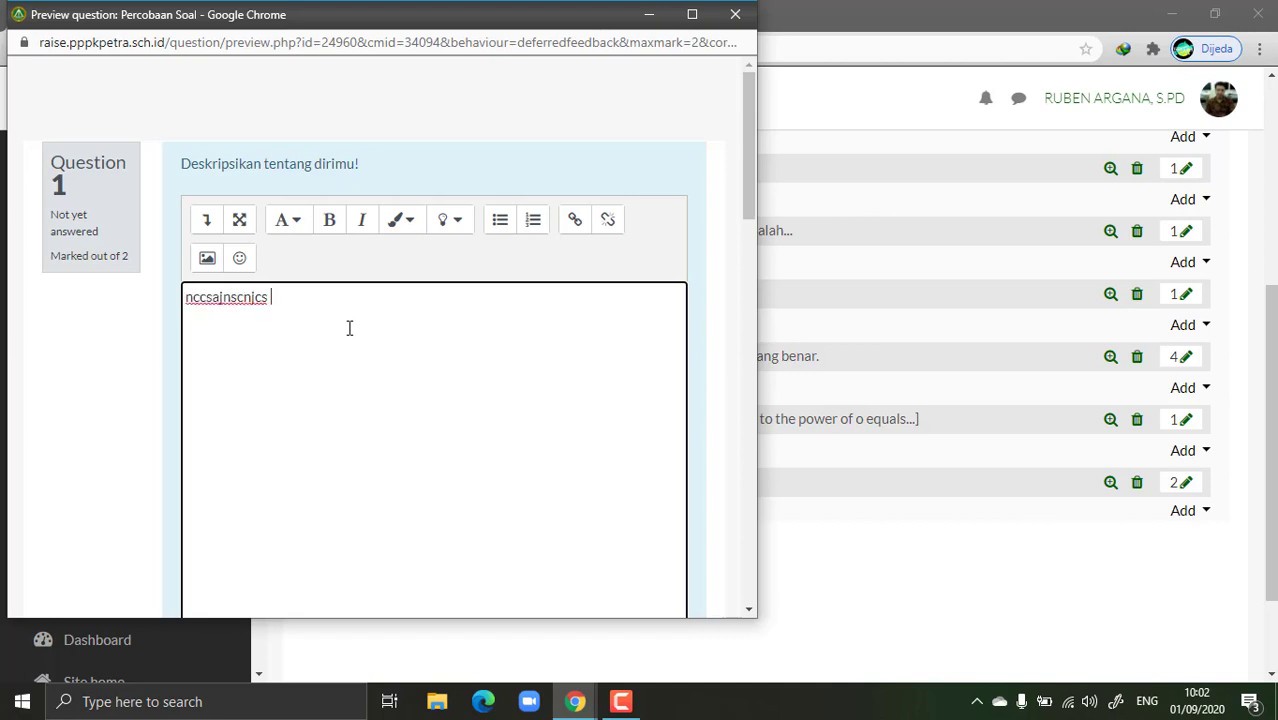
type("cjacac cjsancja")
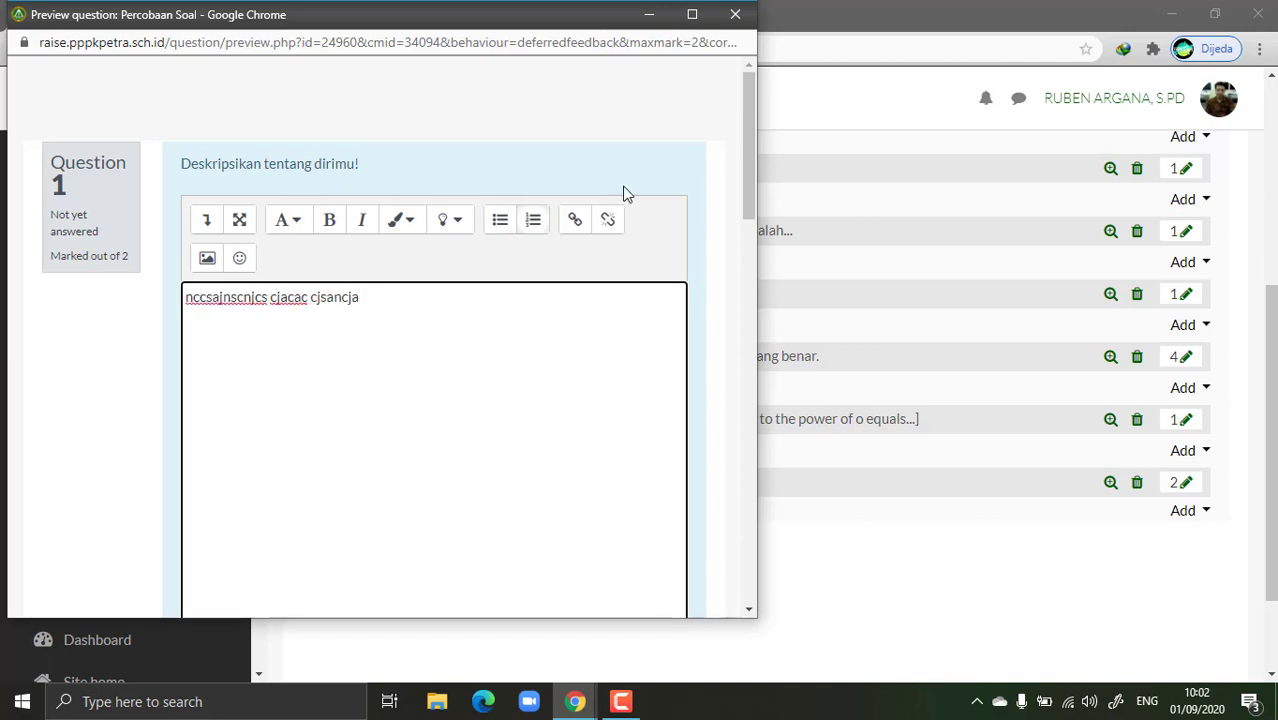
left_click_drag(746, 178, 722, 163)
left_click(735, 14)
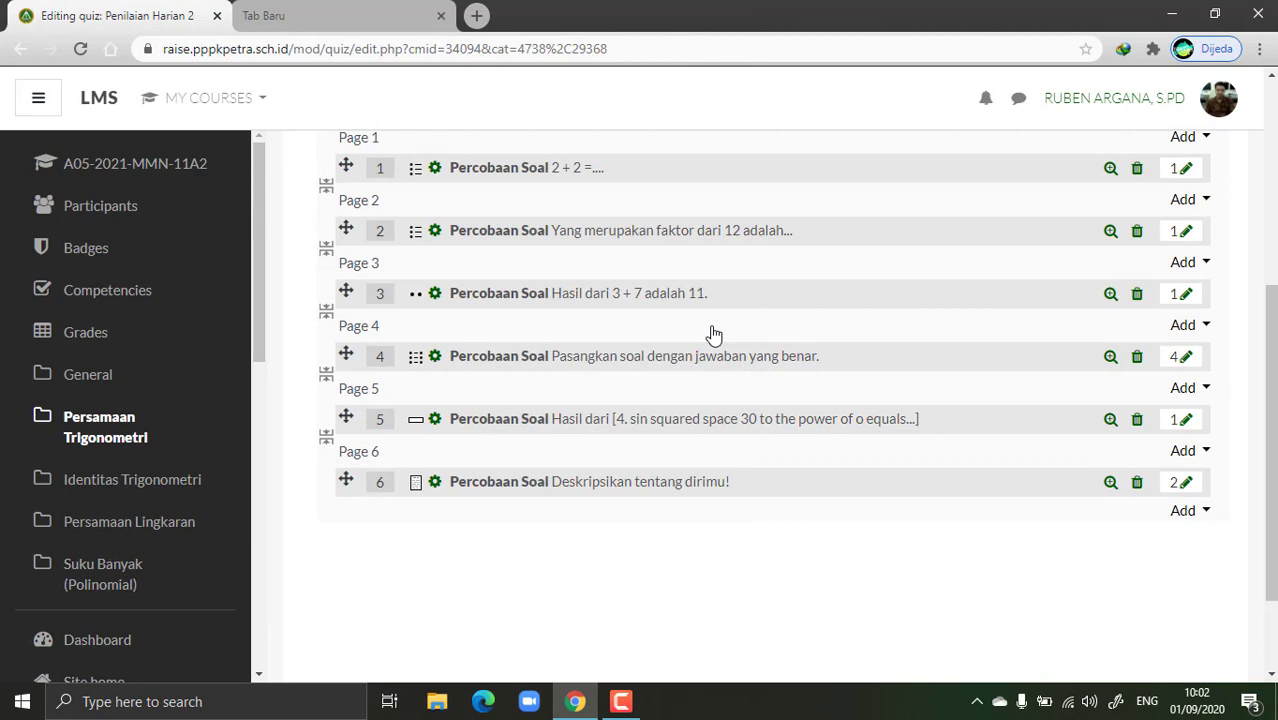
Step: Read the help for the Shuffle option and enable shuffling of the quiz's questions
left_click_drag(1272, 441, 1272, 237)
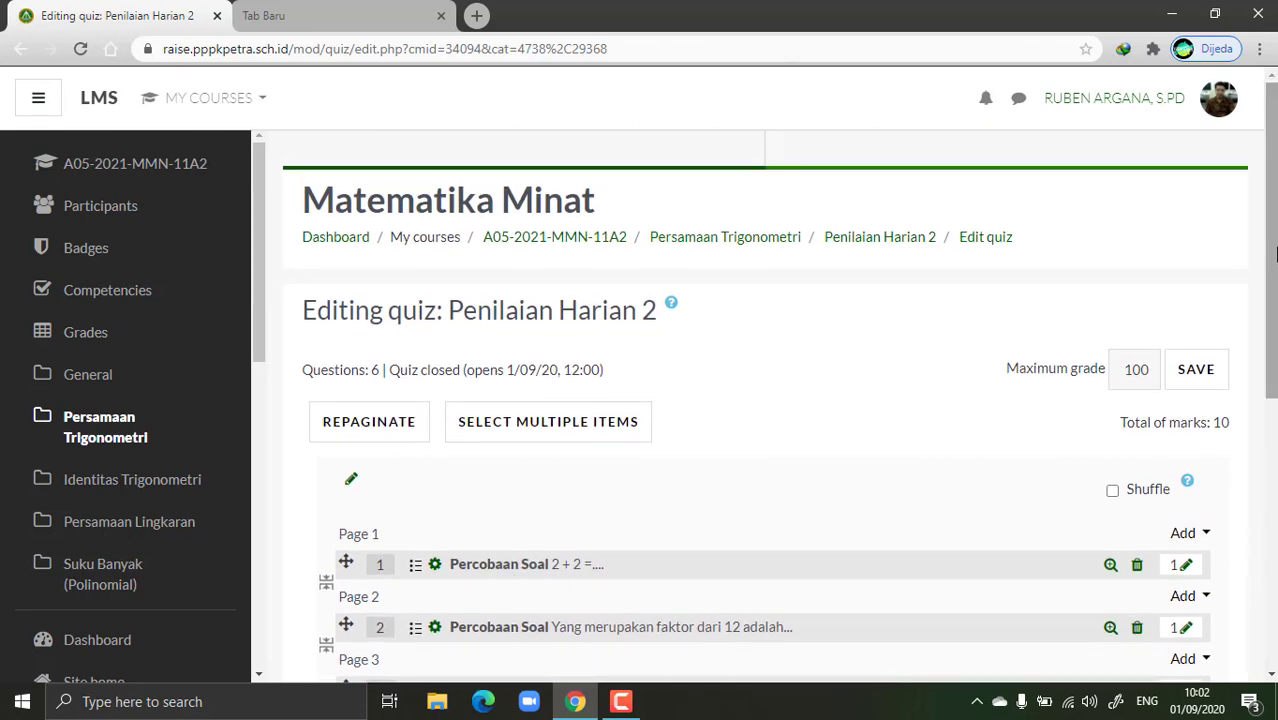
left_click_drag(1273, 259, 1272, 368)
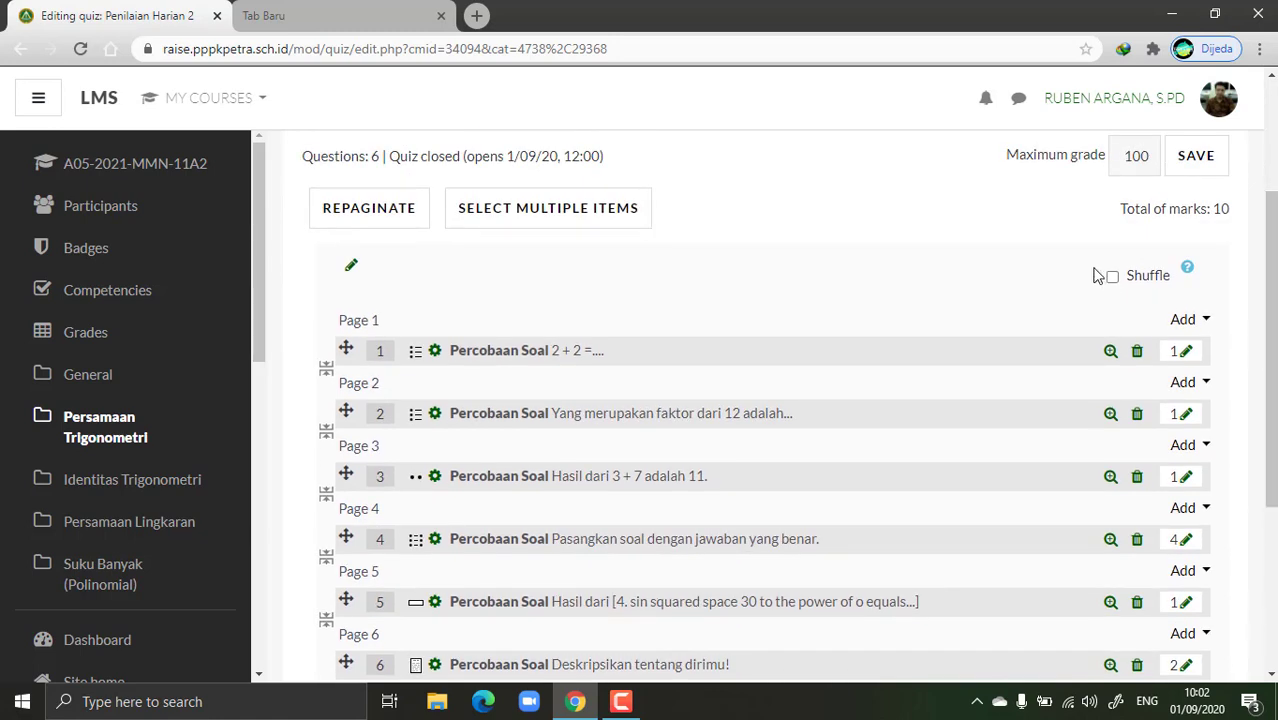
left_click(1188, 274)
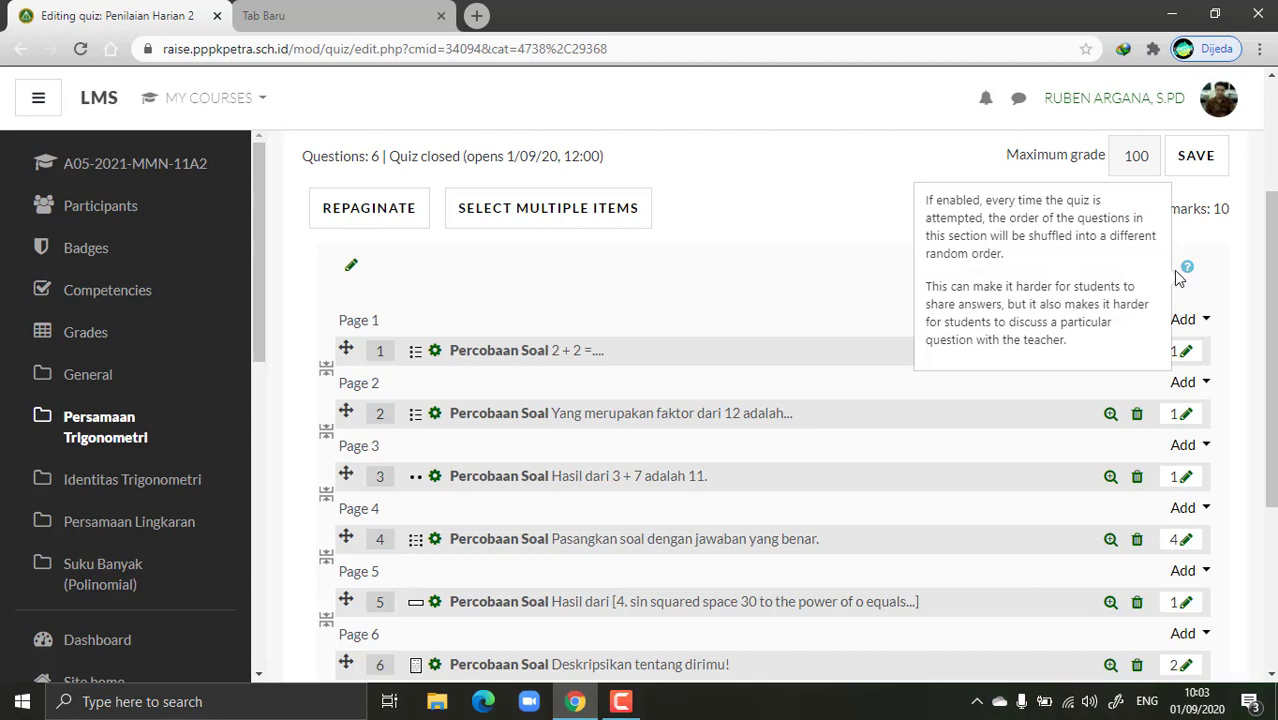
left_click(1228, 280)
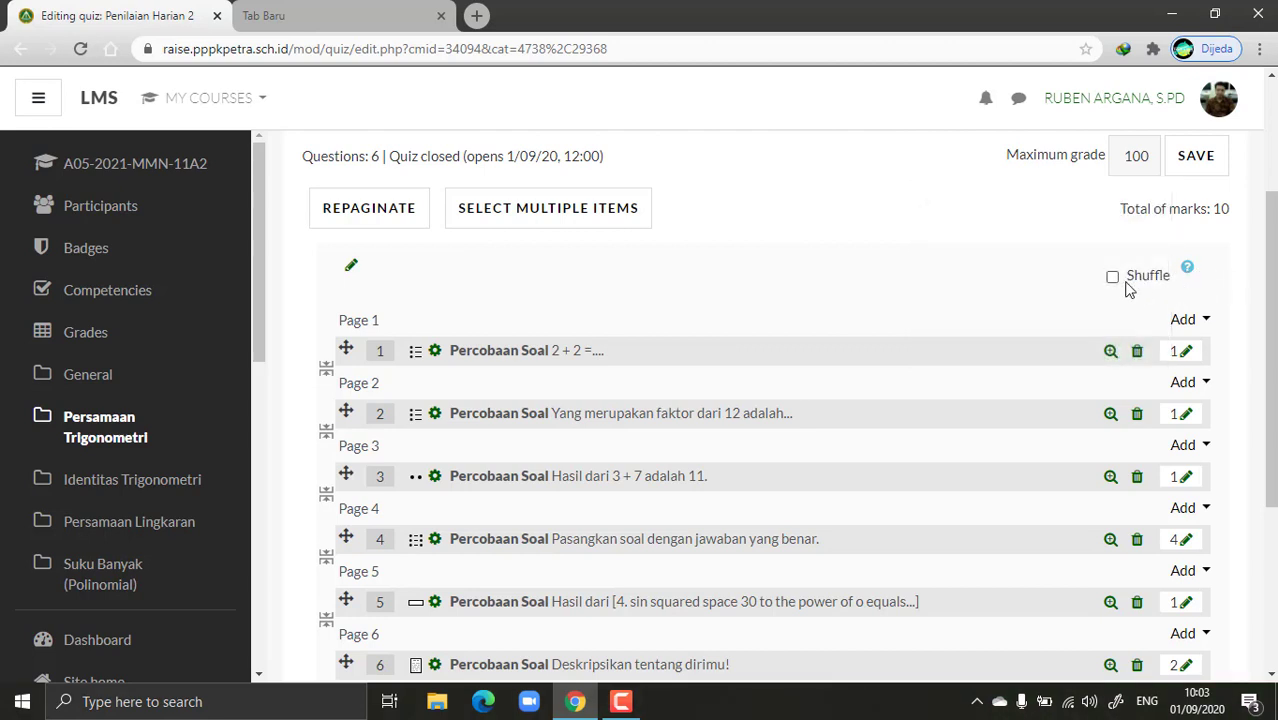
left_click(1112, 279)
Step: Return to the A05-2021-MMN-11A2 course page and open the Penilaian Harian 2 quiz
left_click_drag(1270, 316, 1272, 193)
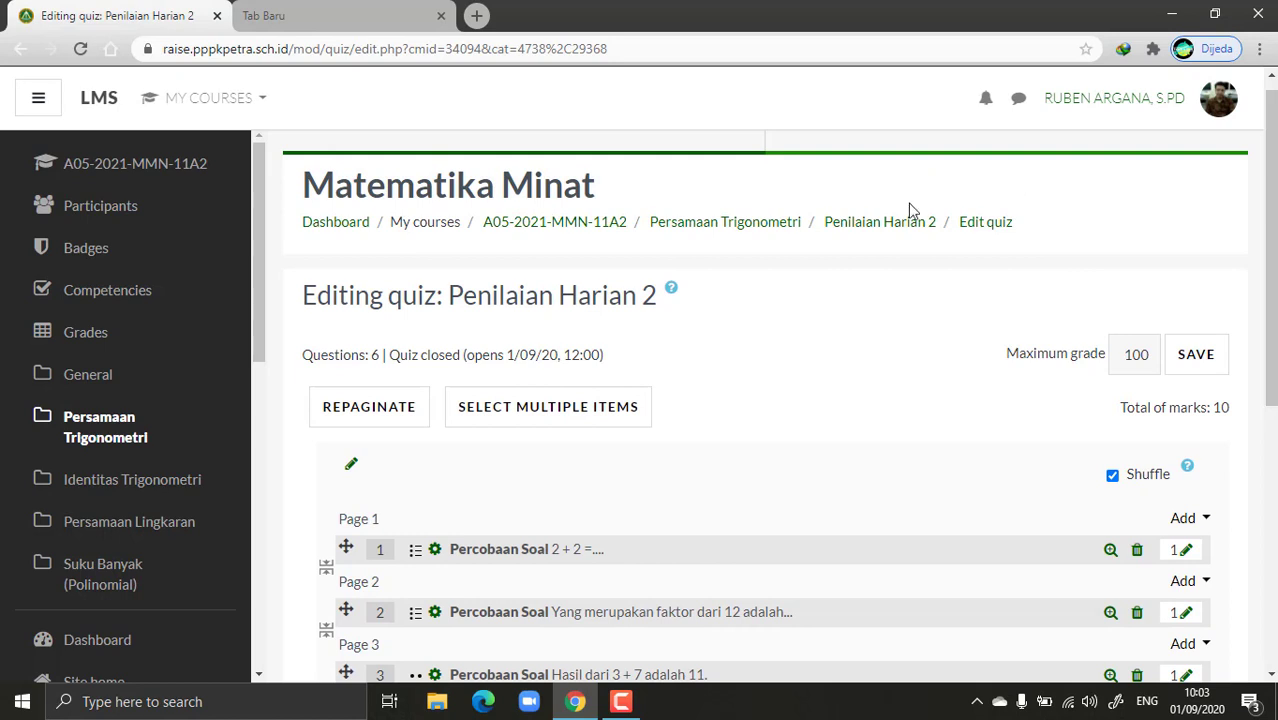
left_click(552, 225)
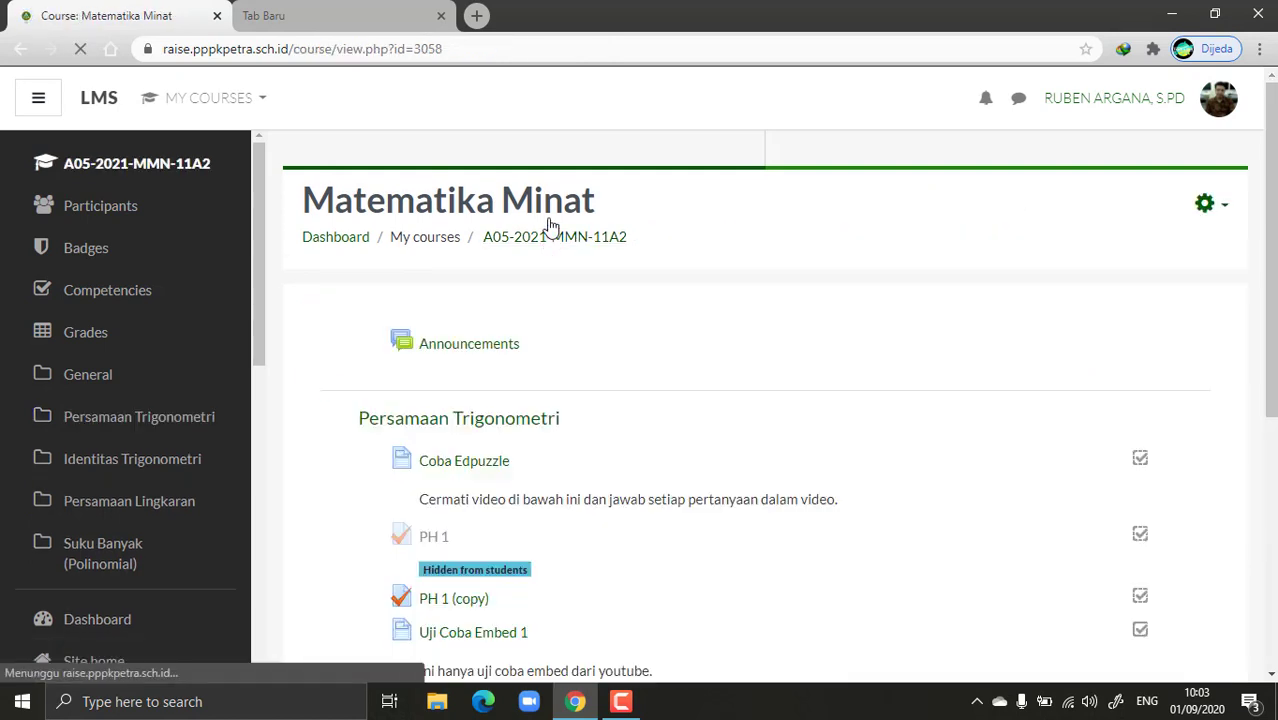
scroll(926, 426, "down", 3)
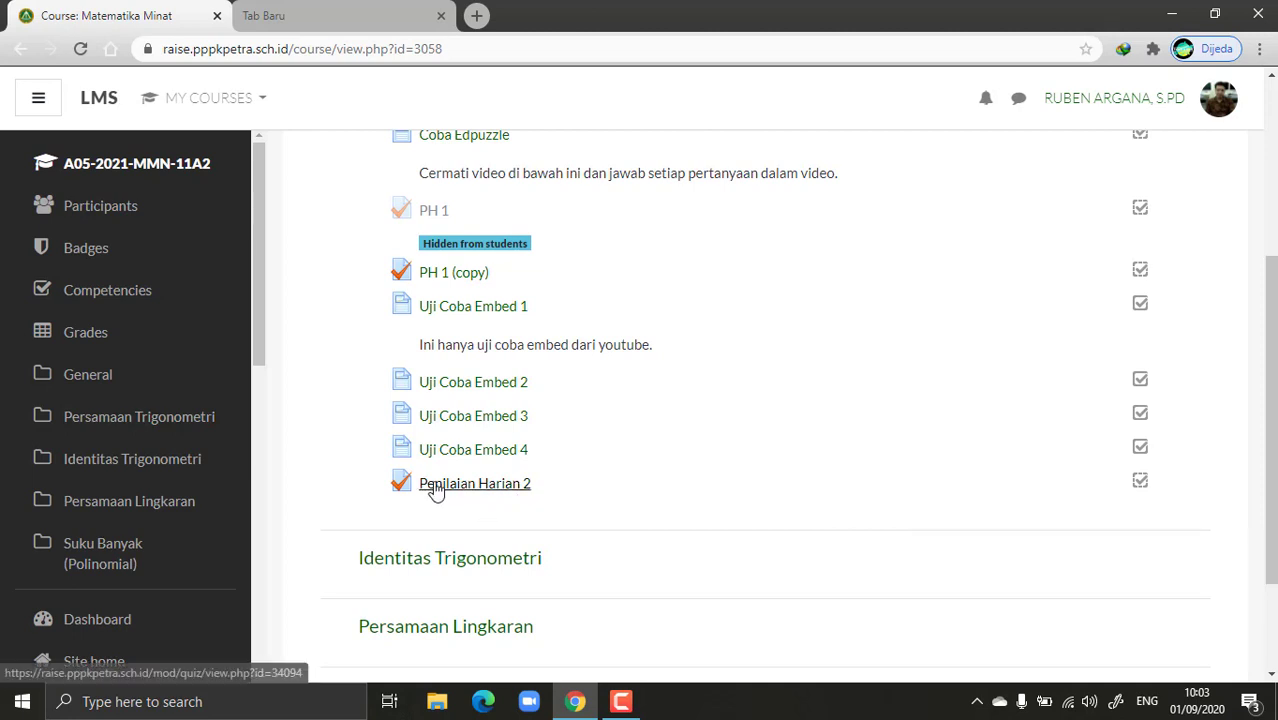
left_click(500, 488)
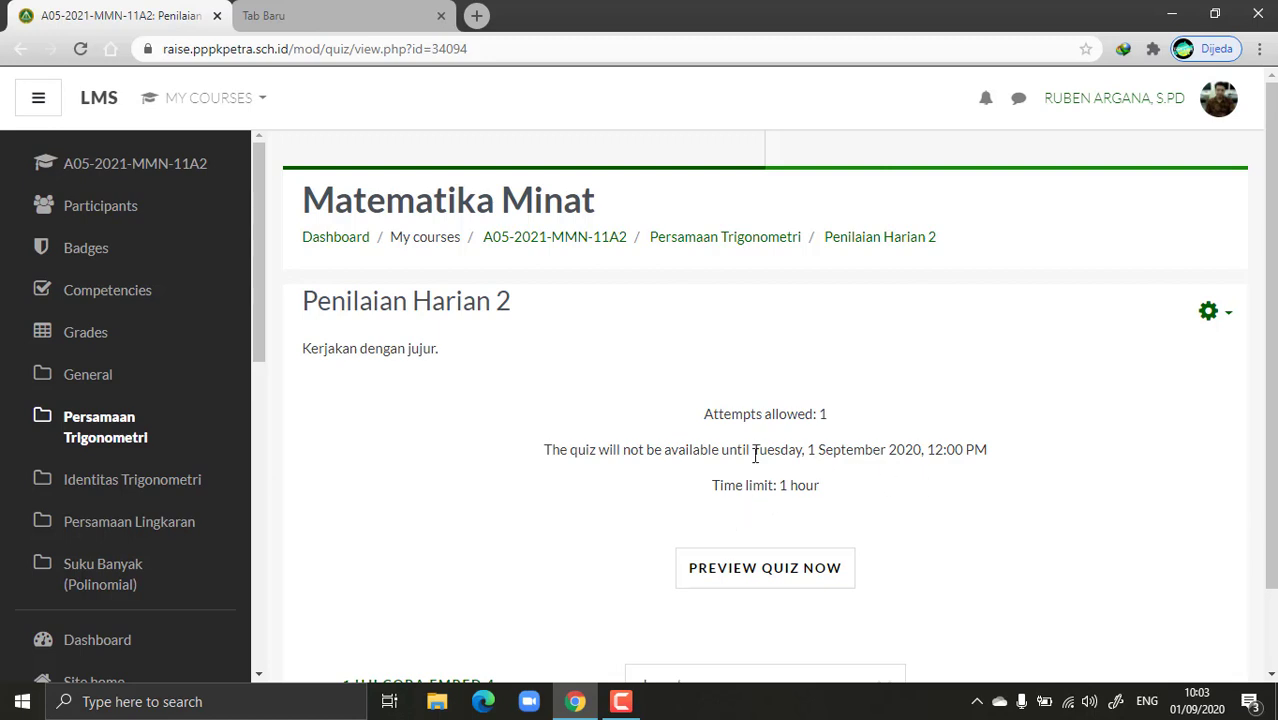
Step: Start a preview attempt of the quiz and answer the question on 4.sin² 30° with 1
left_click(744, 572)
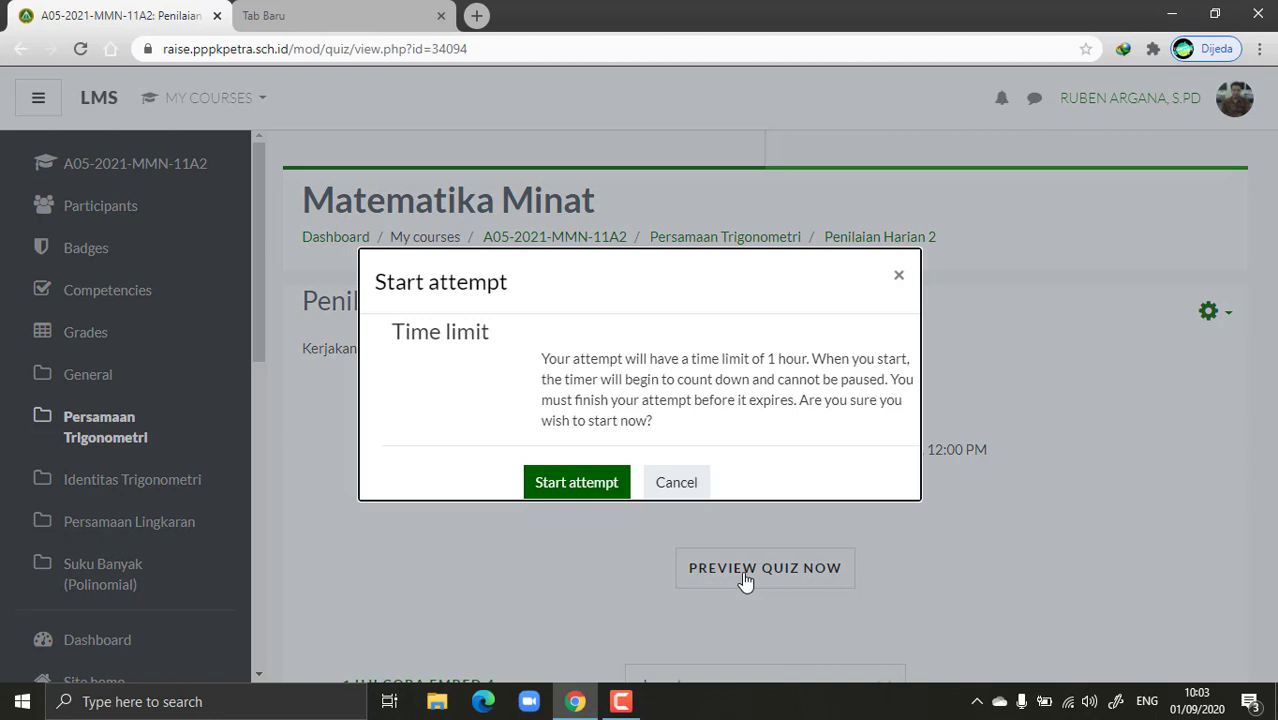
left_click(570, 488)
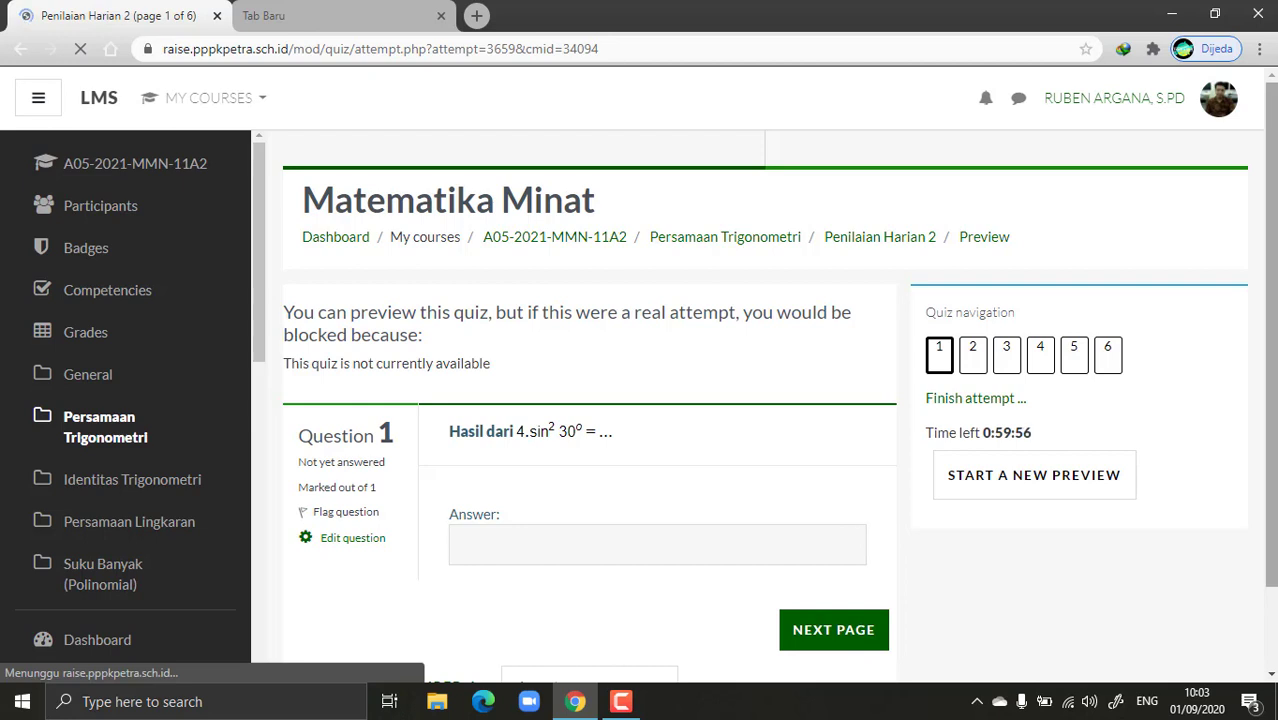
scroll(797, 343, "down", 1)
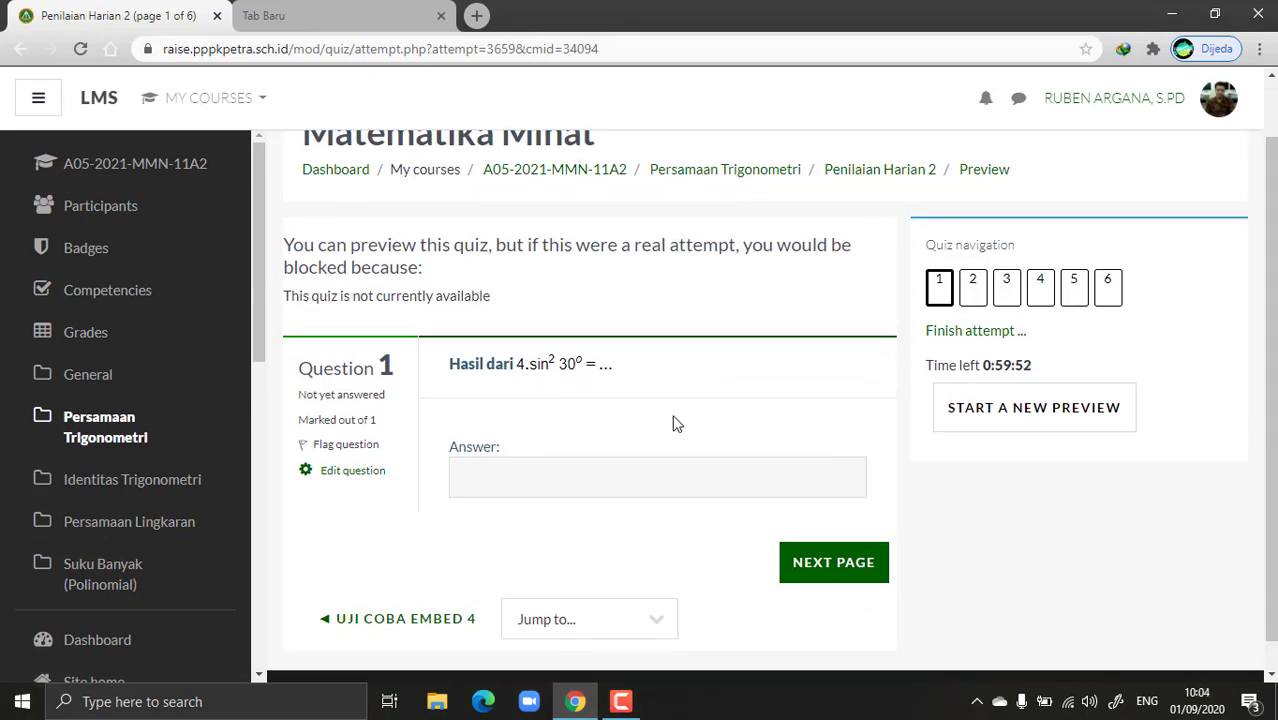
left_click(508, 466)
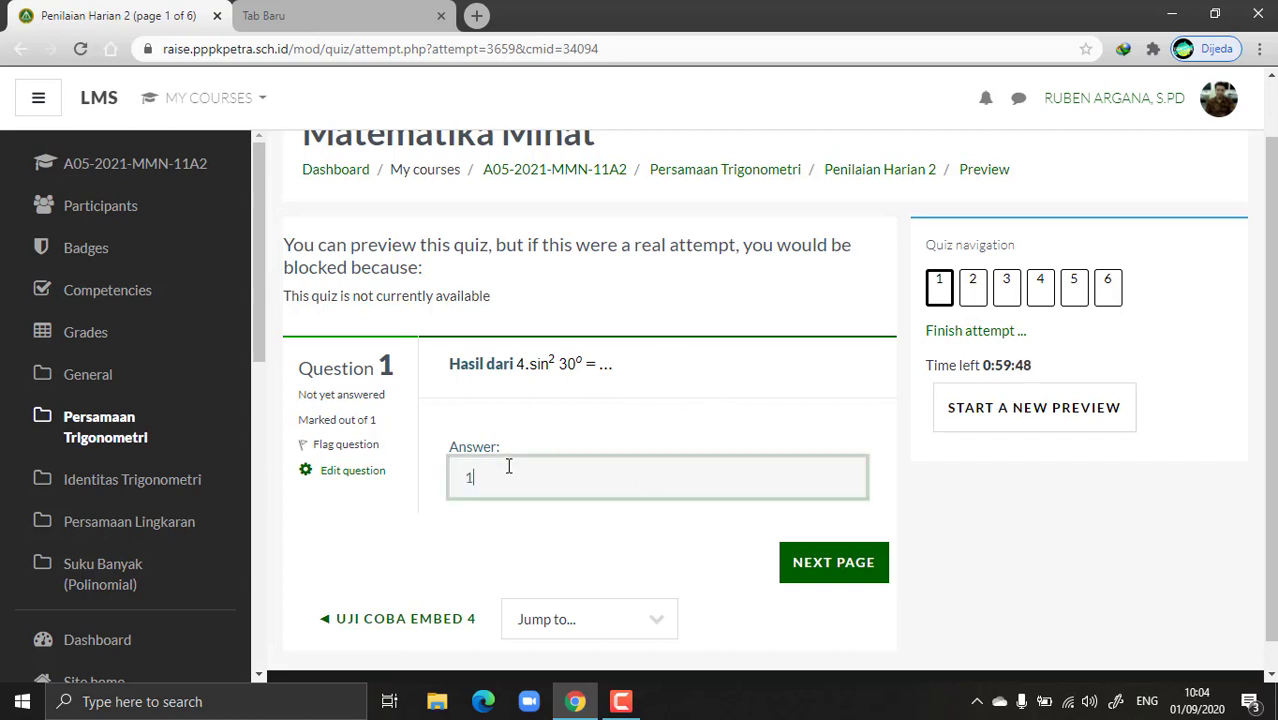
left_click(815, 566)
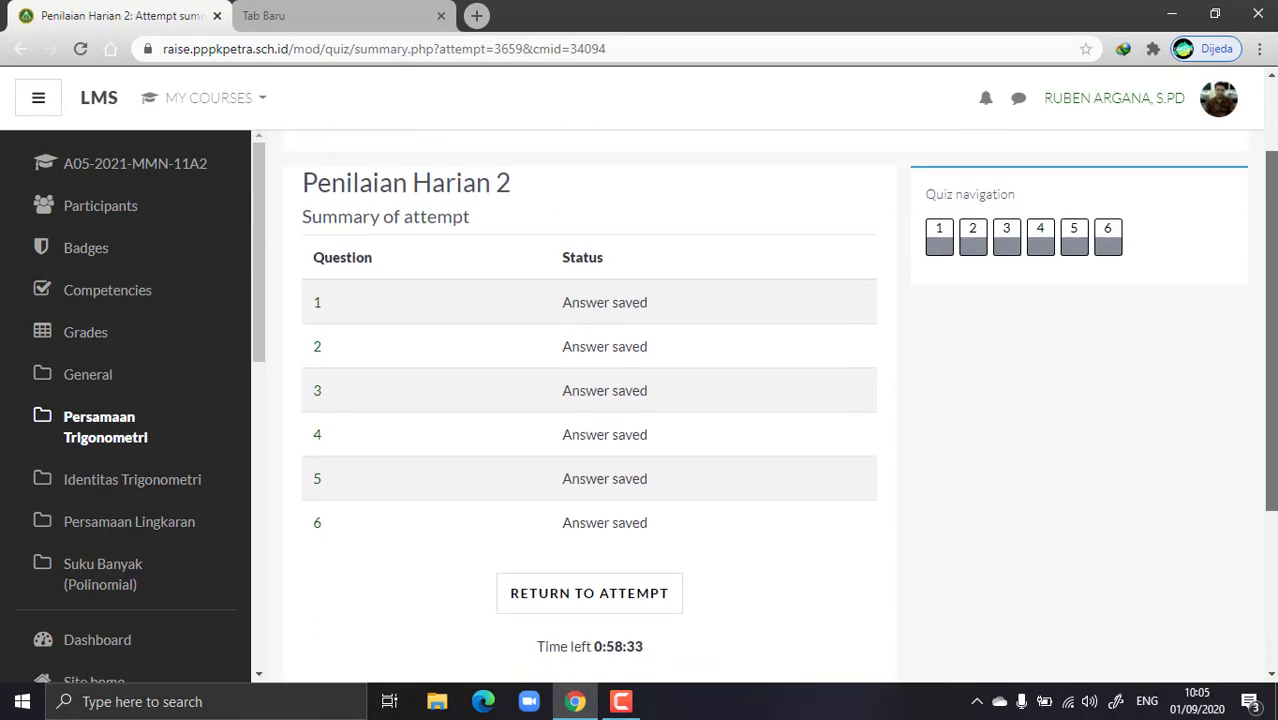
Step: Check the attempt summary, submit all answers to finish the attempt, and review the summary of previous attempts
scroll(640, 400, "down", 2)
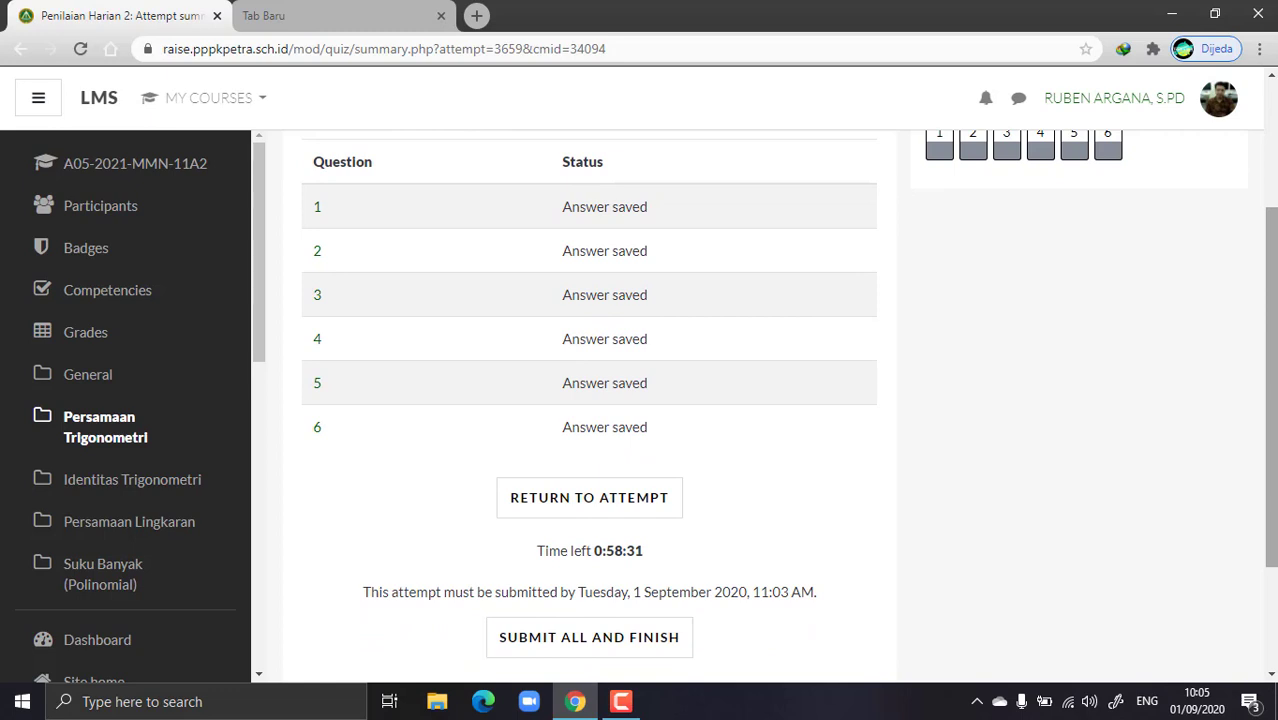
left_click_drag(1273, 434, 1275, 362)
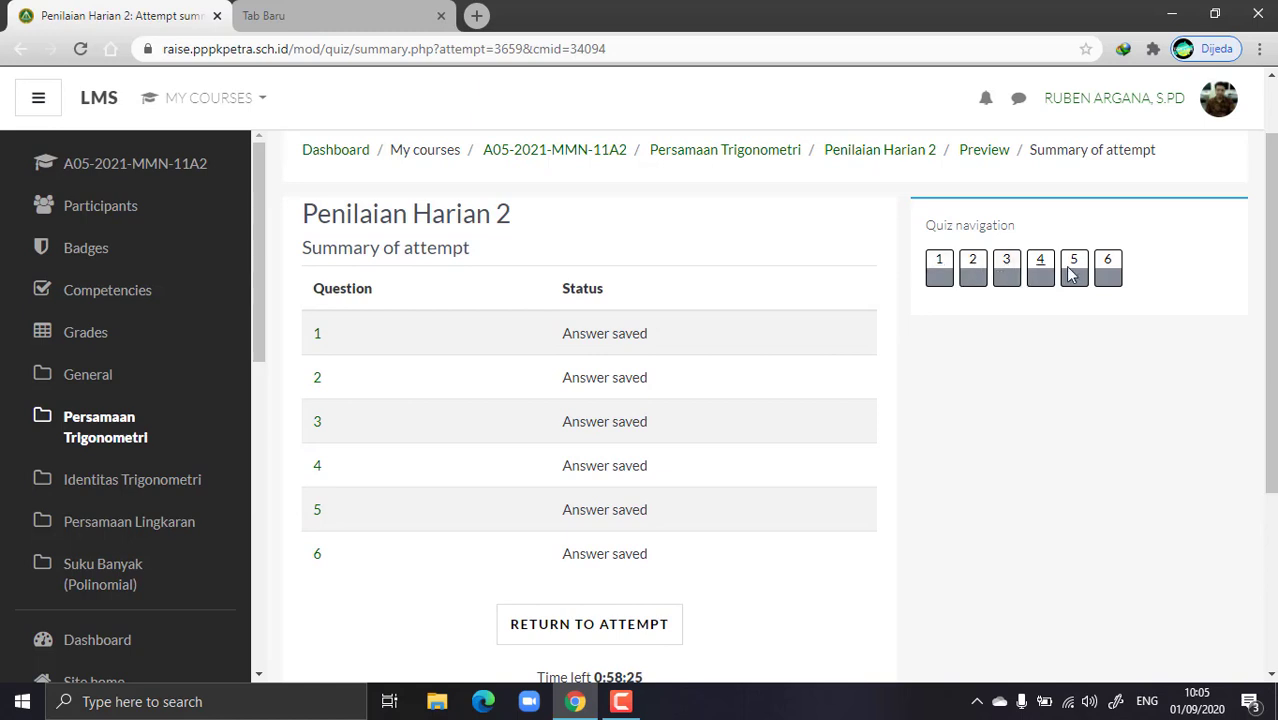
left_click_drag(1272, 306, 1272, 486)
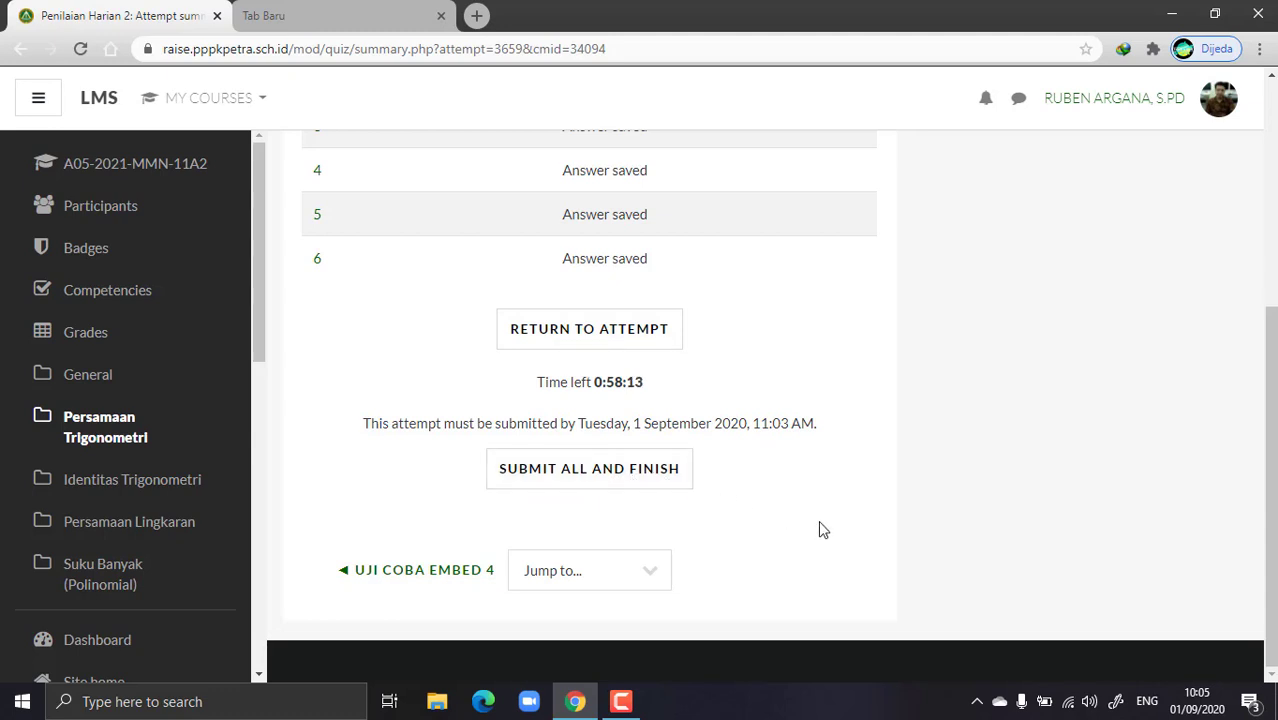
left_click(582, 480)
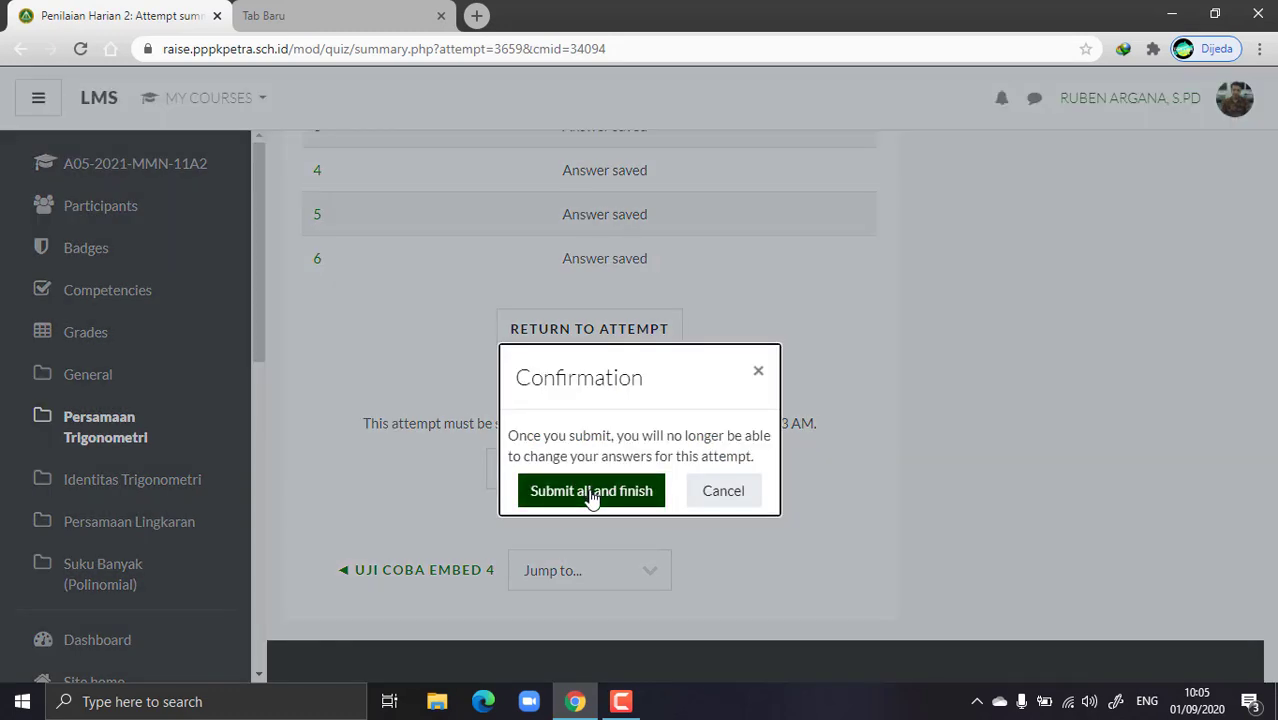
left_click(591, 493)
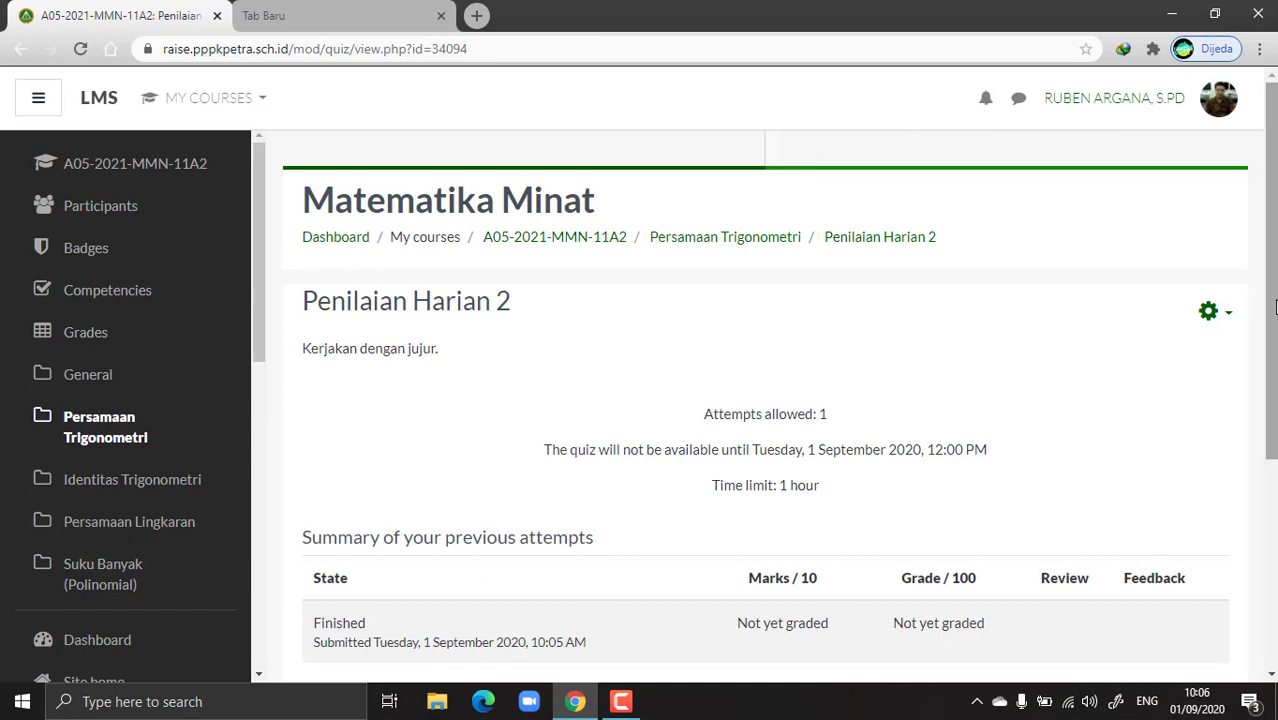
scroll(1275, 307, "down", 2)
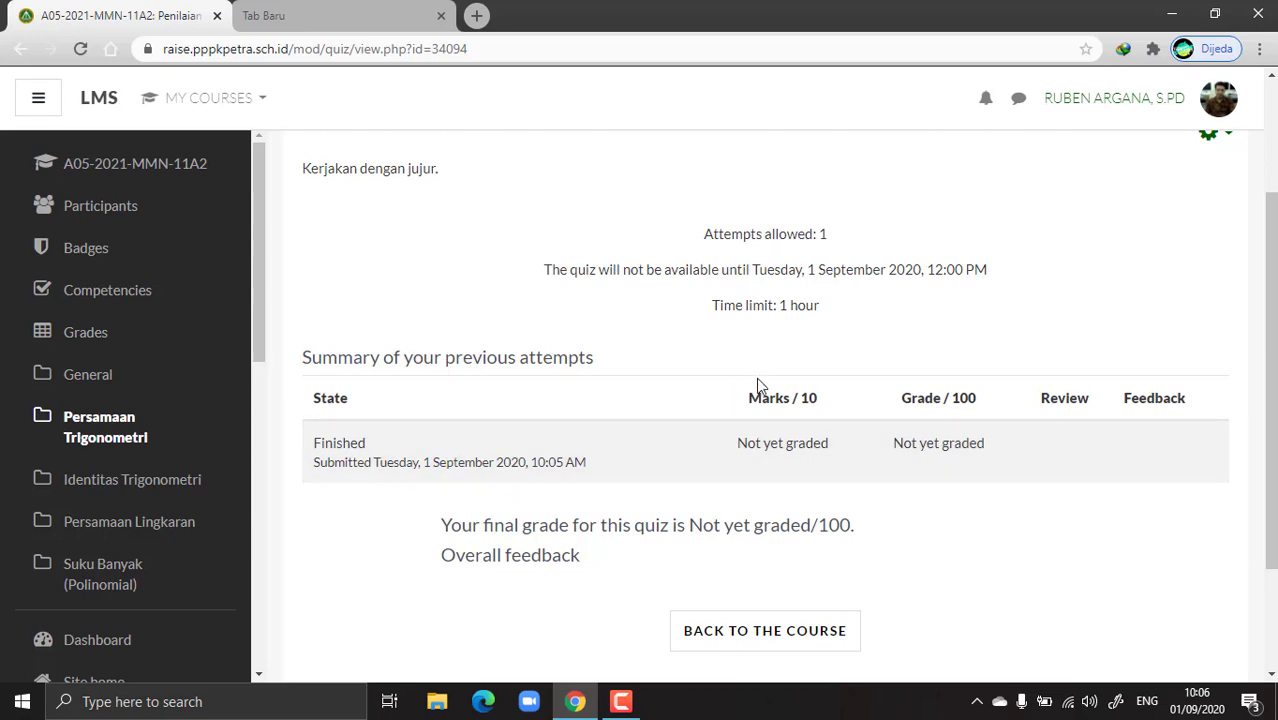
scroll(782, 405, "up", 2)
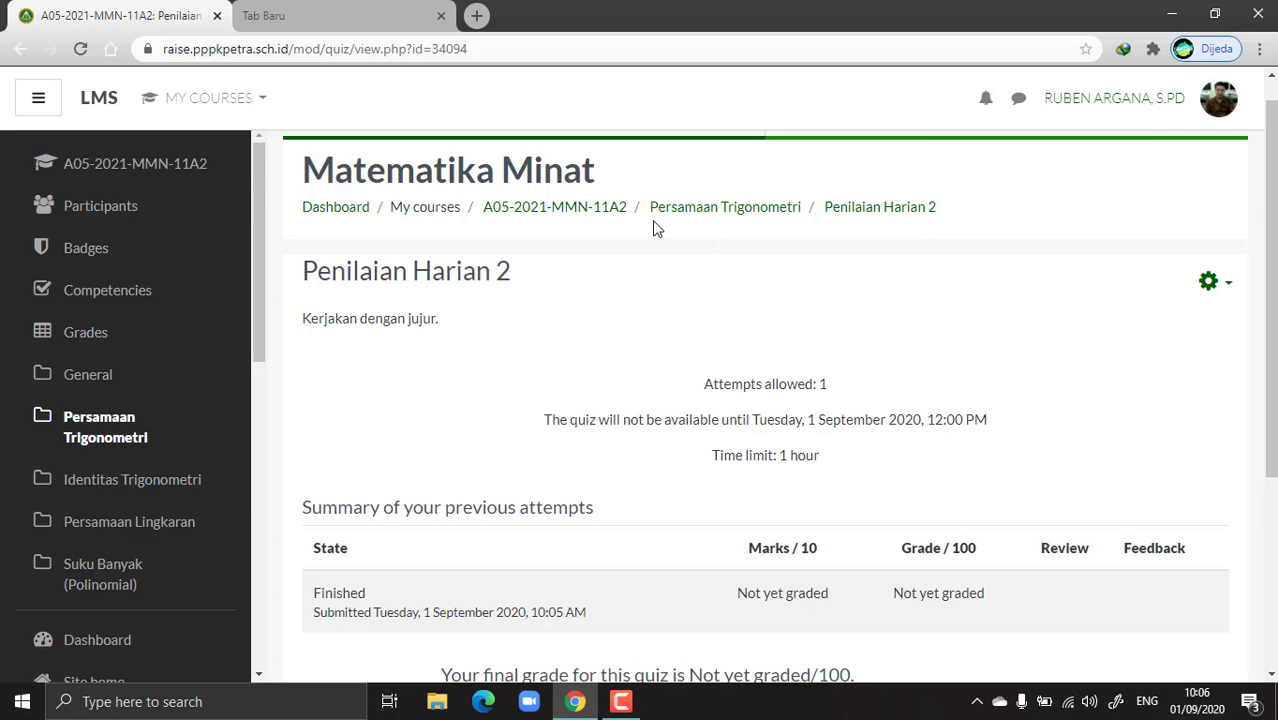
Step: Return to the A05-2021-MMN-11A2 course page and turn on editing for the course
left_click(543, 210)
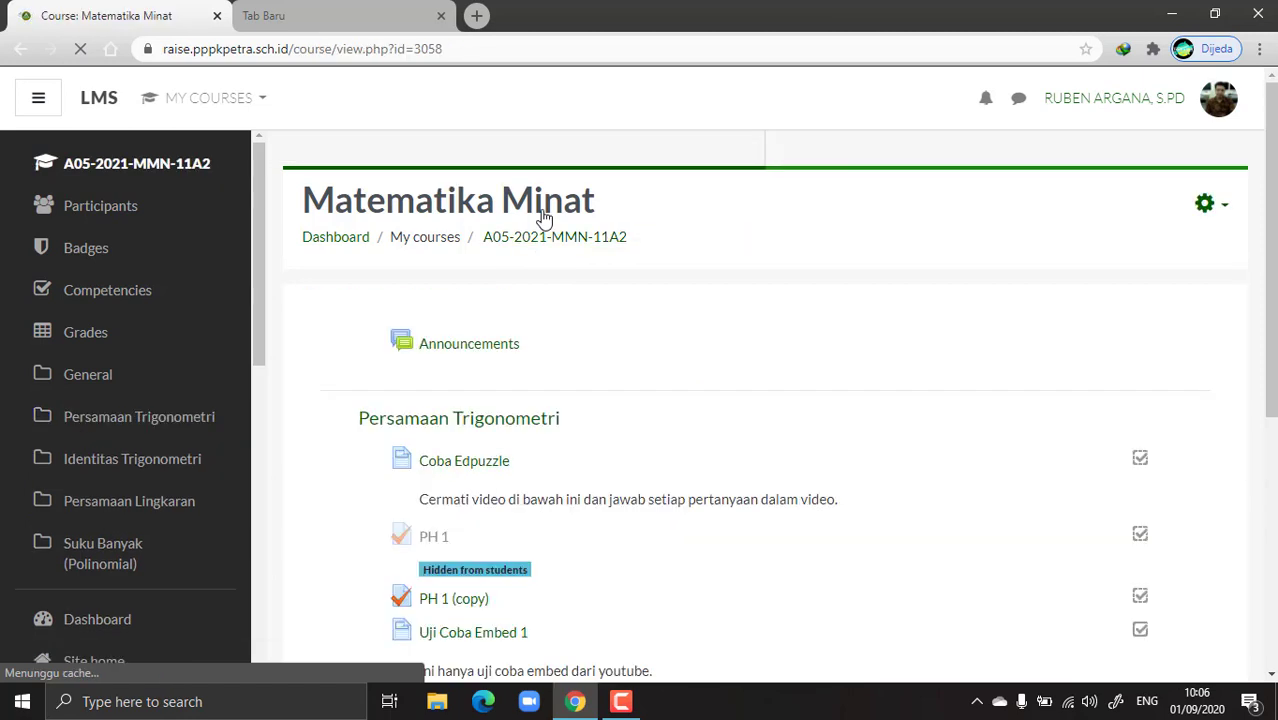
scroll(1270, 290, "down", 2)
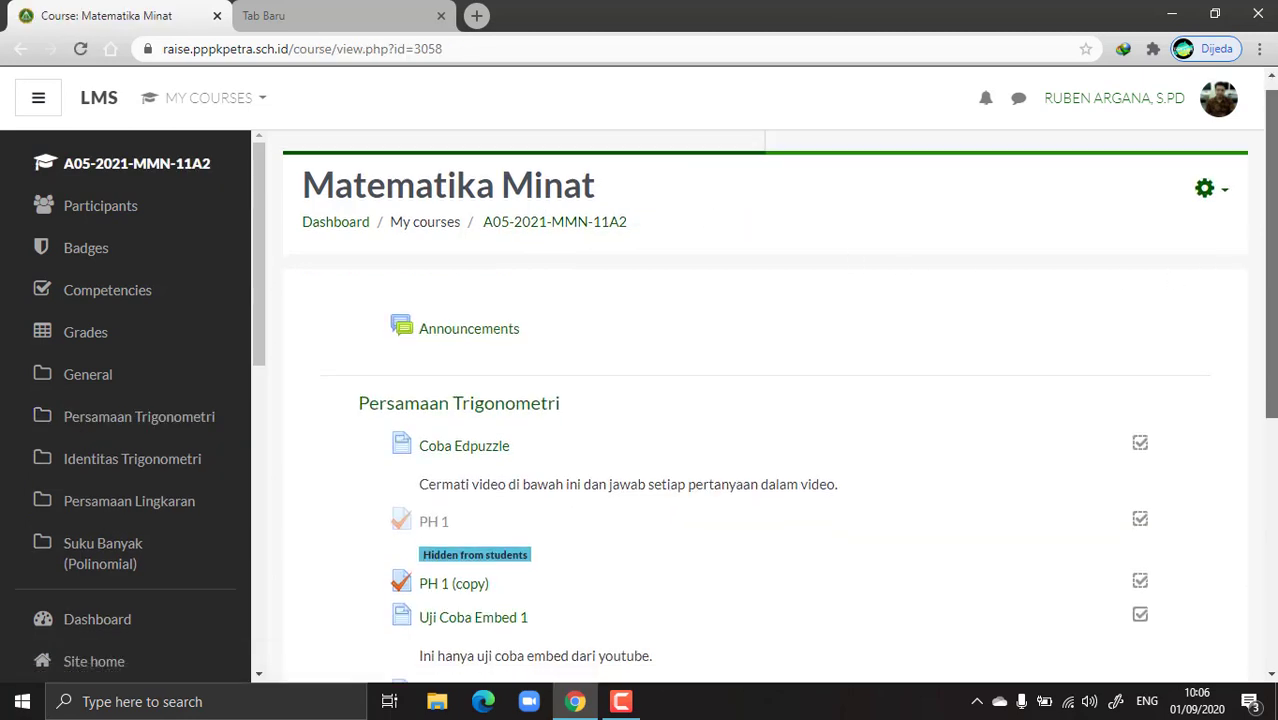
scroll(1270, 290, "down", 1)
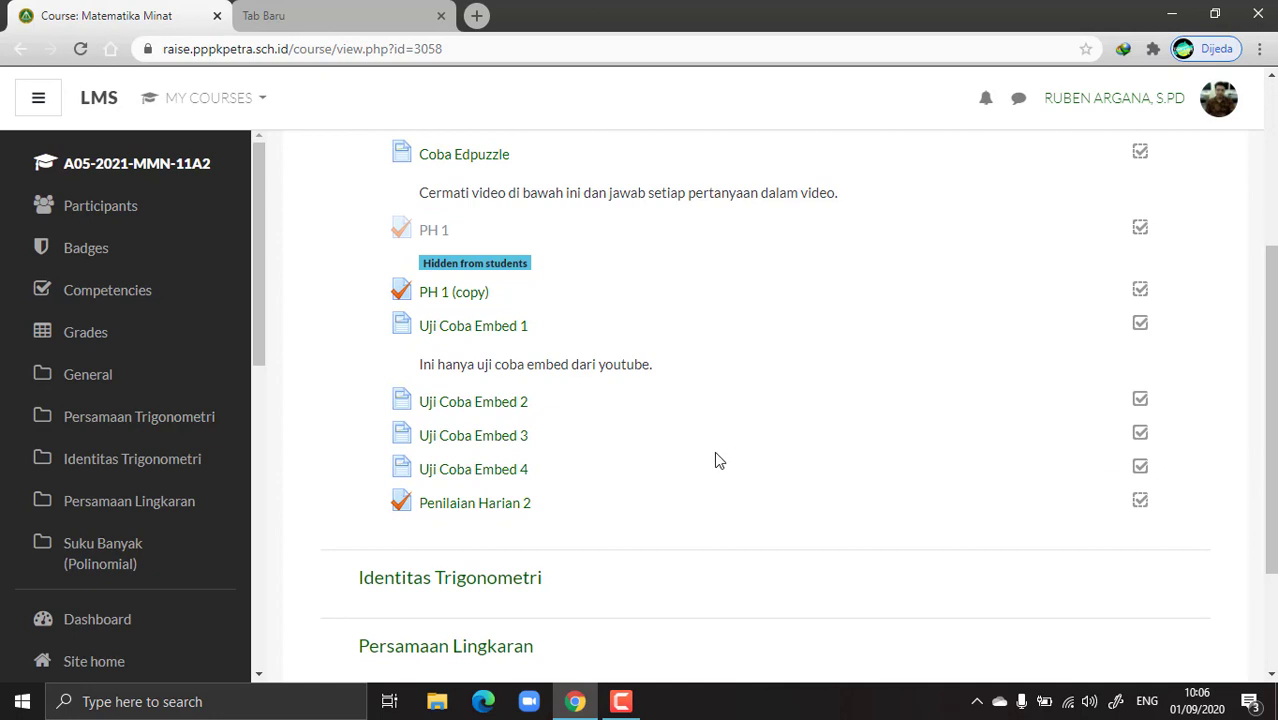
scroll(1270, 300, "up", 3)
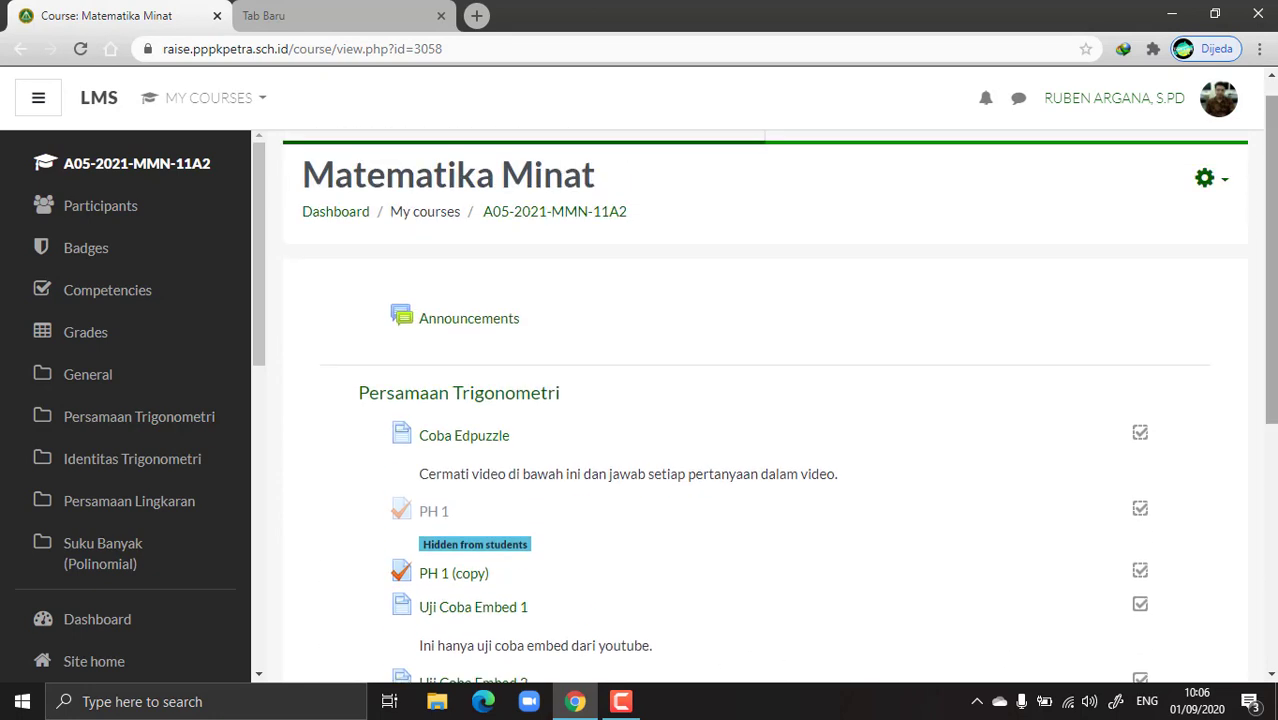
left_click(1226, 185)
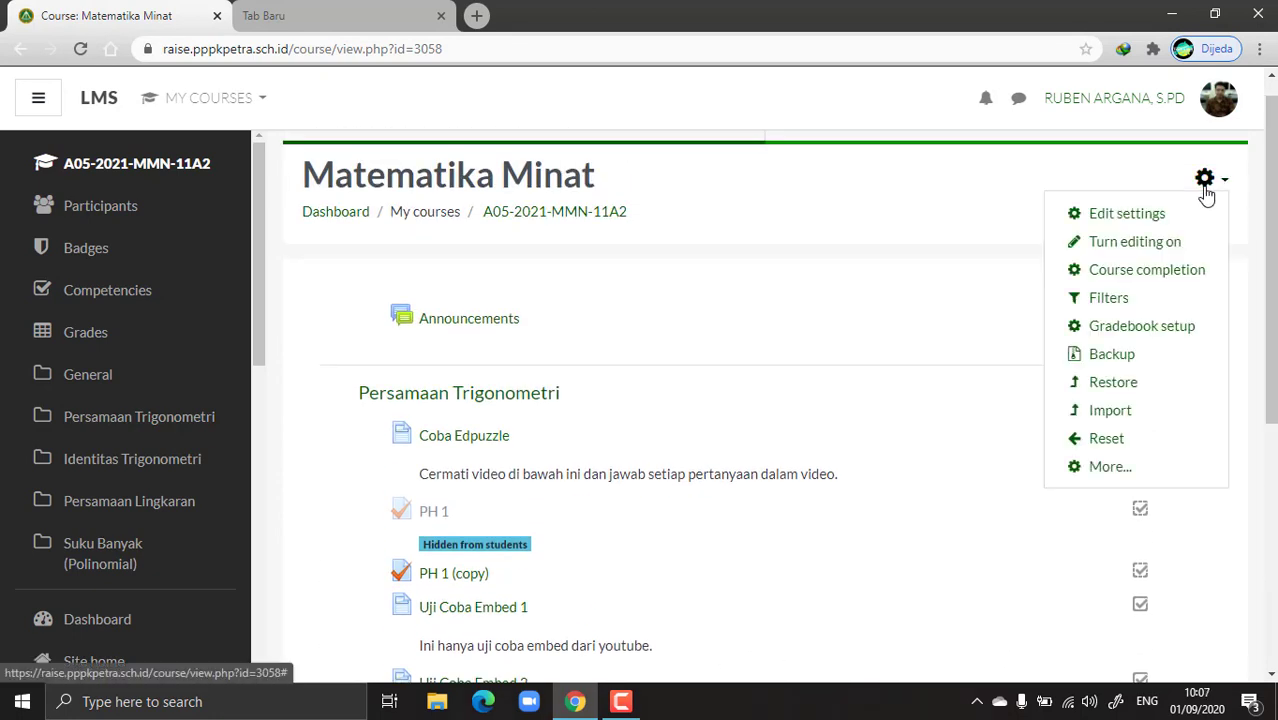
left_click(1124, 243)
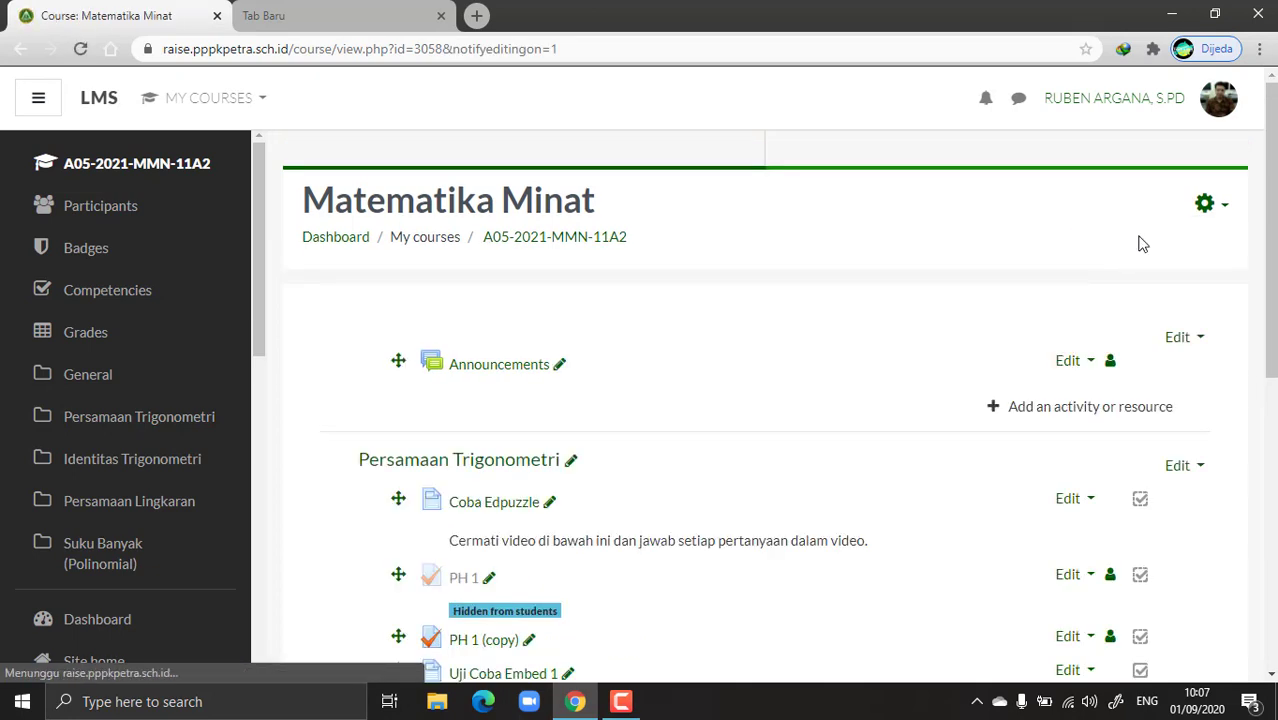
scroll(1143, 244, "down", 4)
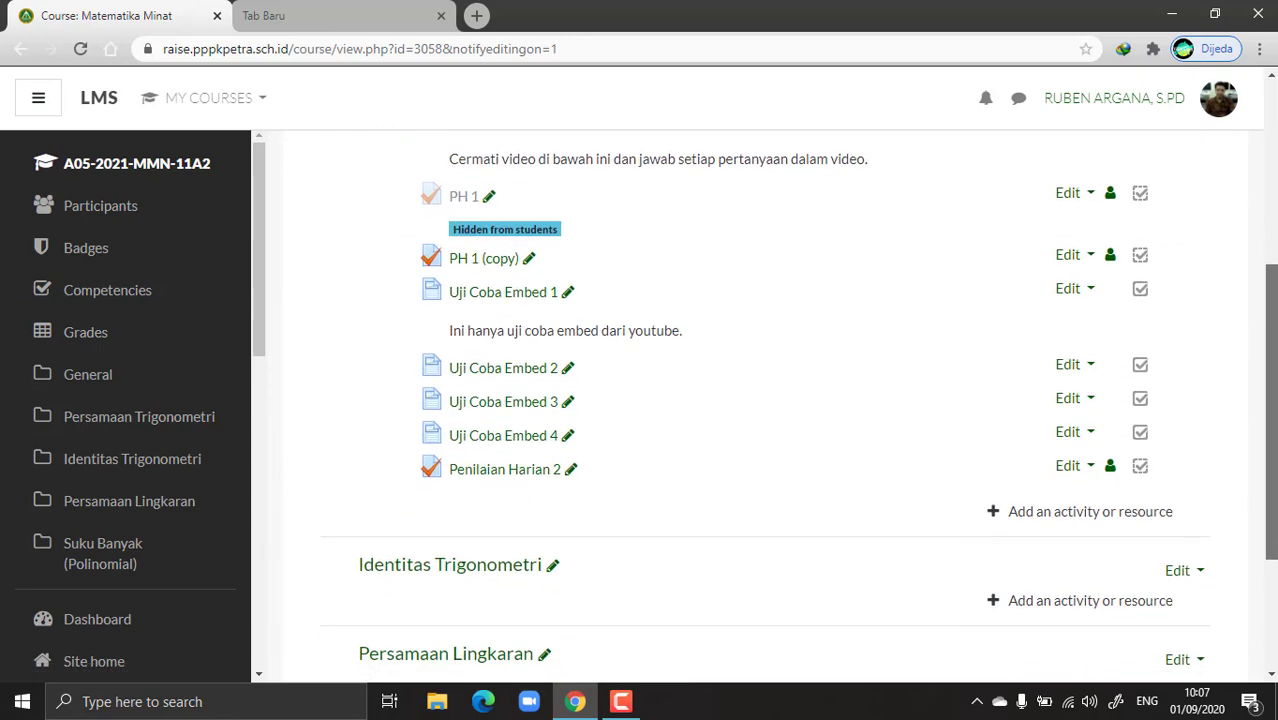
Step: Hide the Penilaian Harian 2 quiz from students and show it again
left_click(1079, 470)
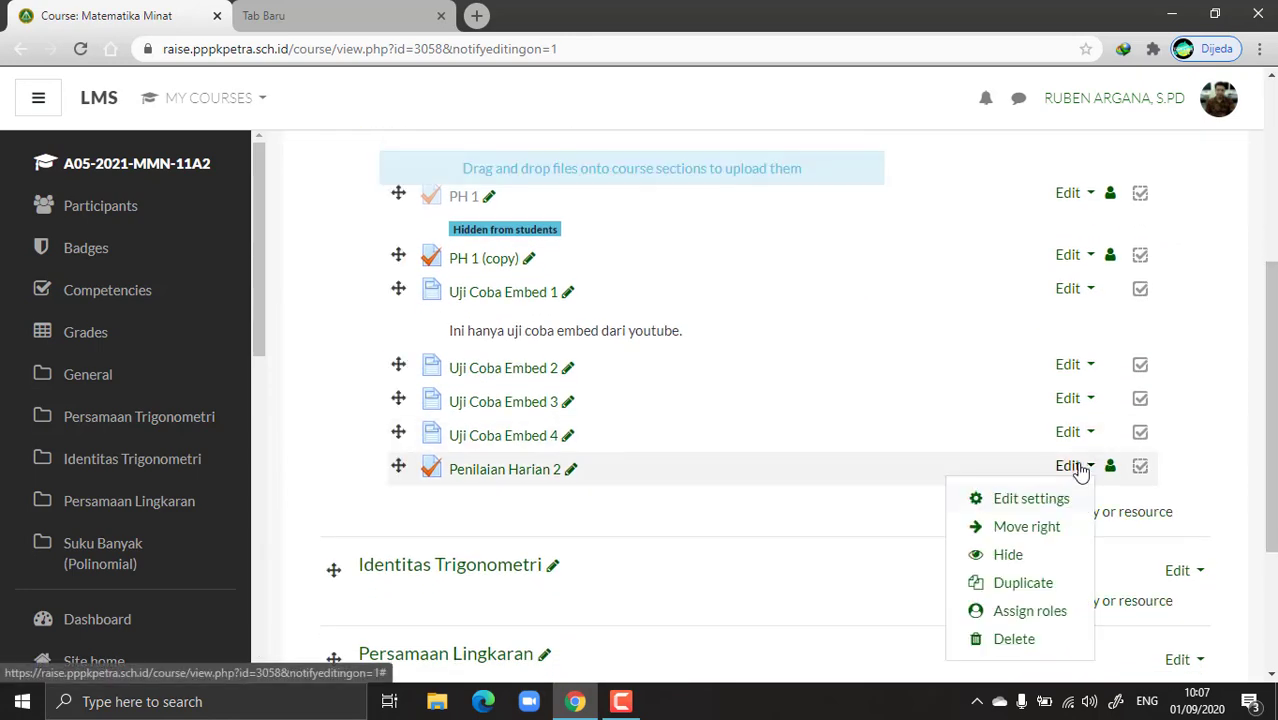
left_click(1003, 561)
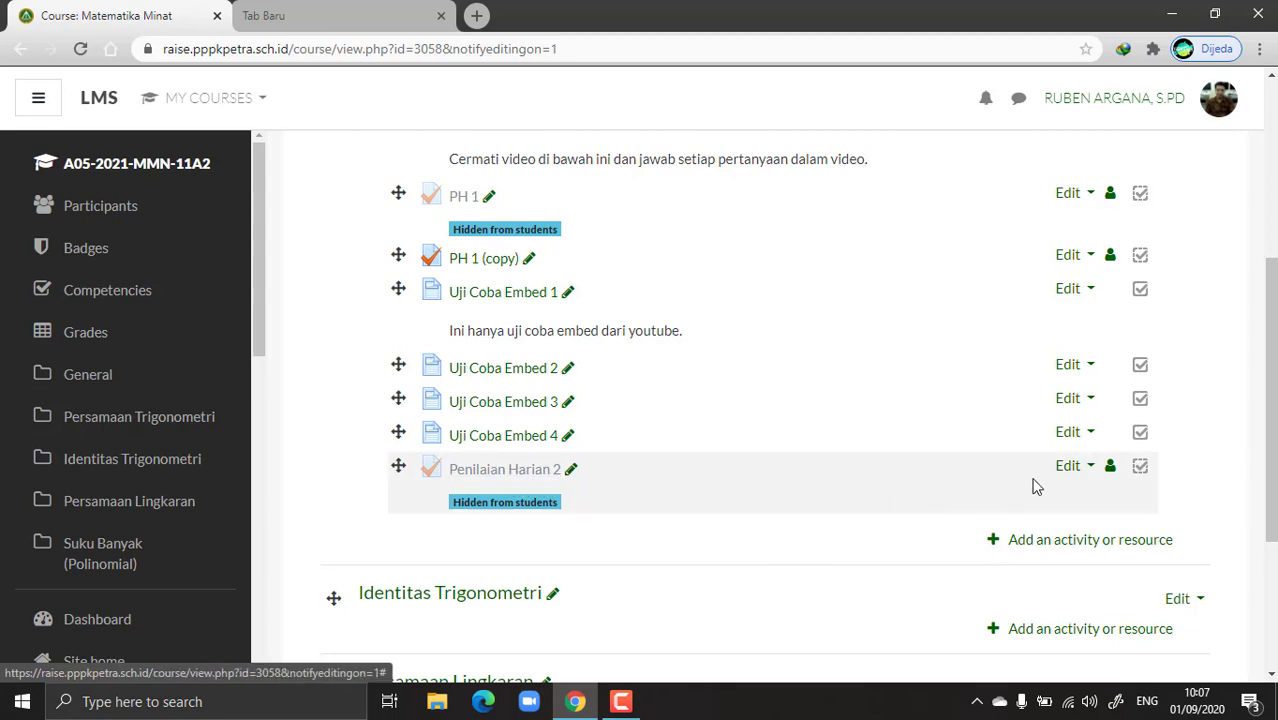
left_click(1078, 478)
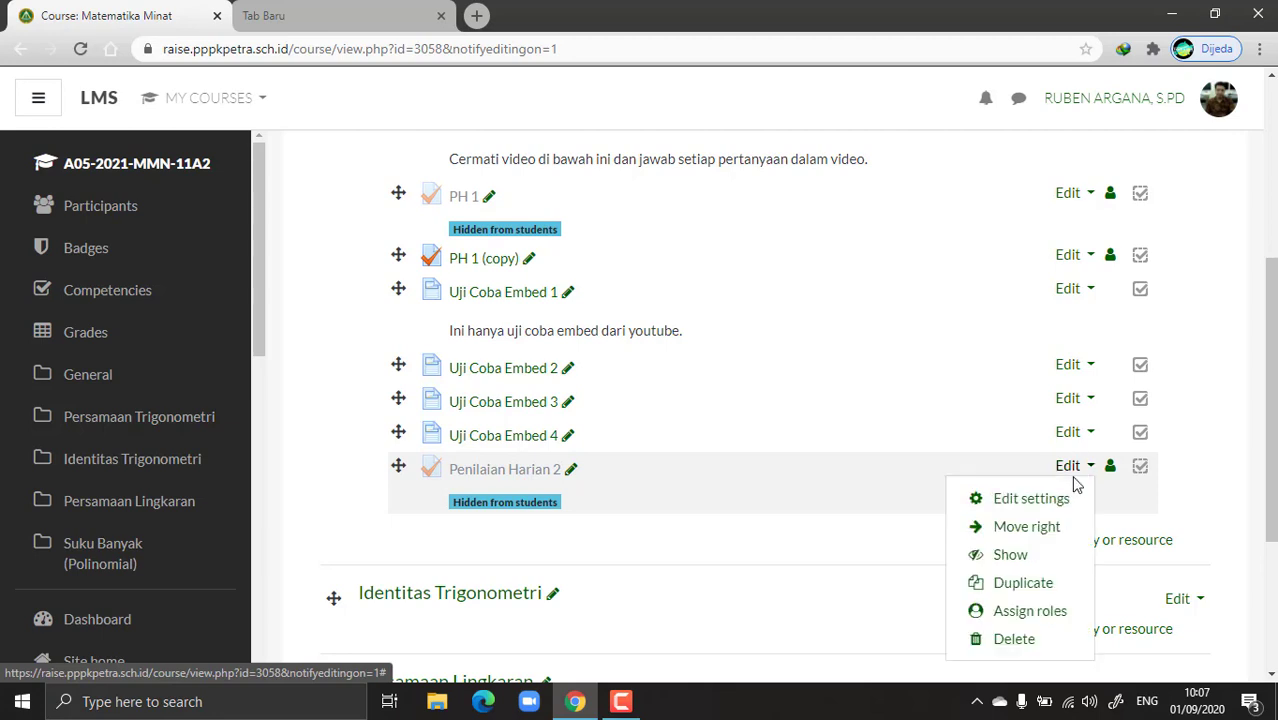
left_click(998, 556)
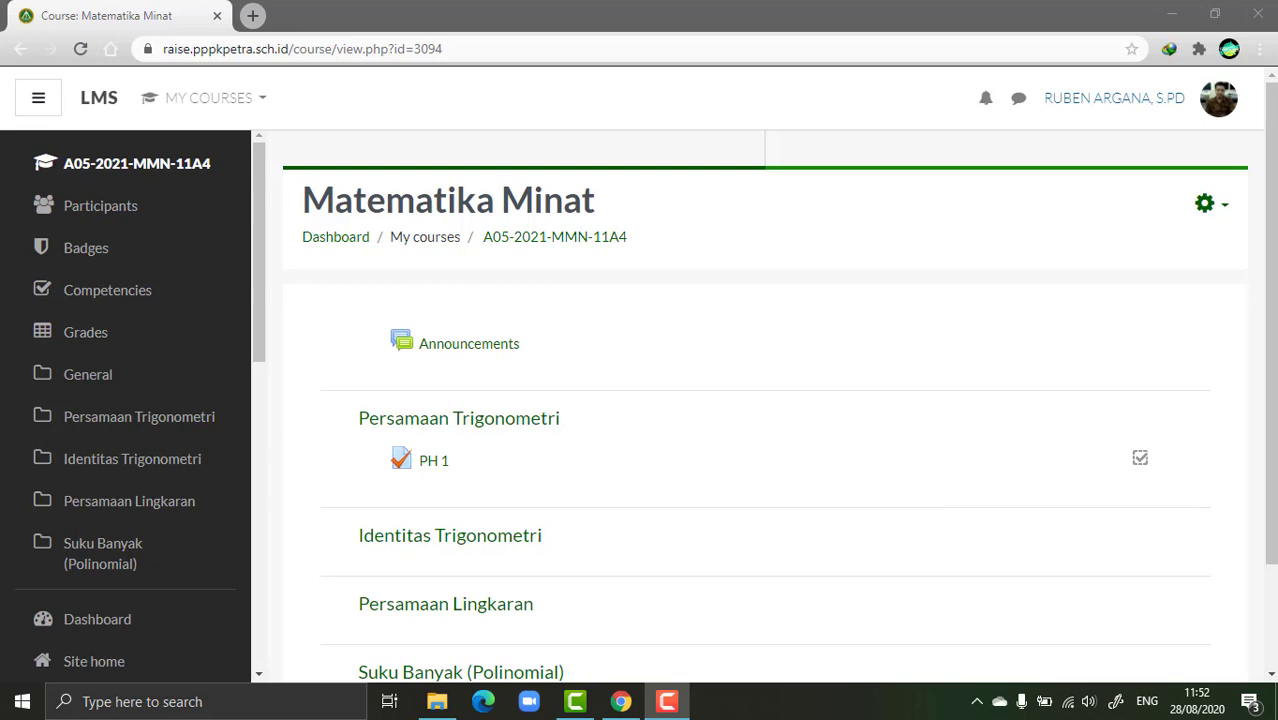
Step: Open the PH 1 quiz in the A05-2021-MMN-11A4 course and open the report of its attempts
scroll(941, 400, "down", 1)
scroll(527, 417, "up", 2)
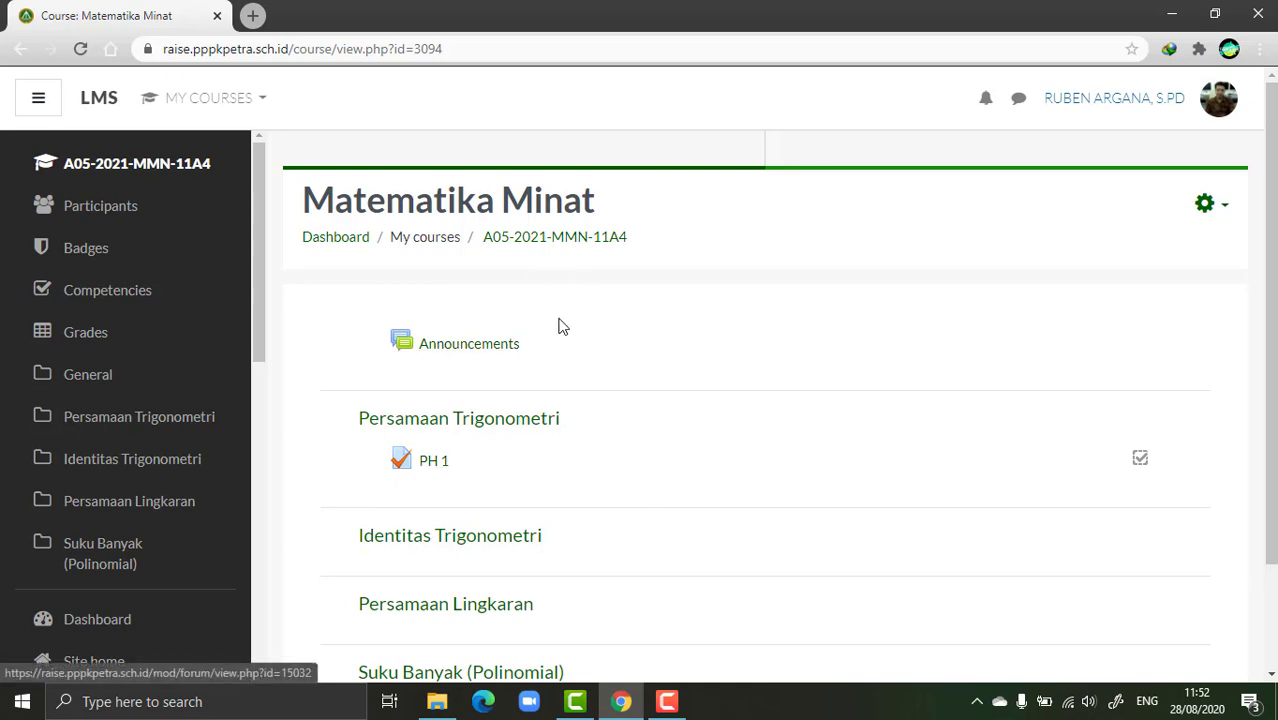
left_click(430, 465)
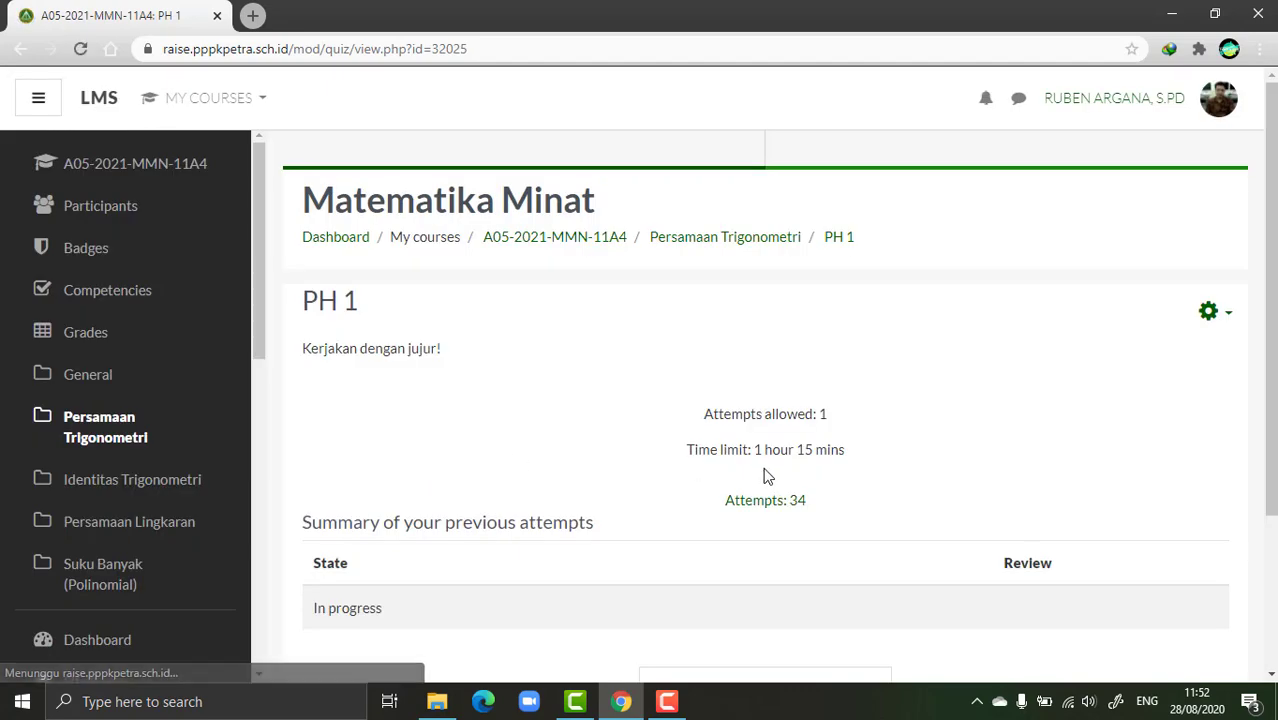
left_click_drag(1272, 300, 1272, 393)
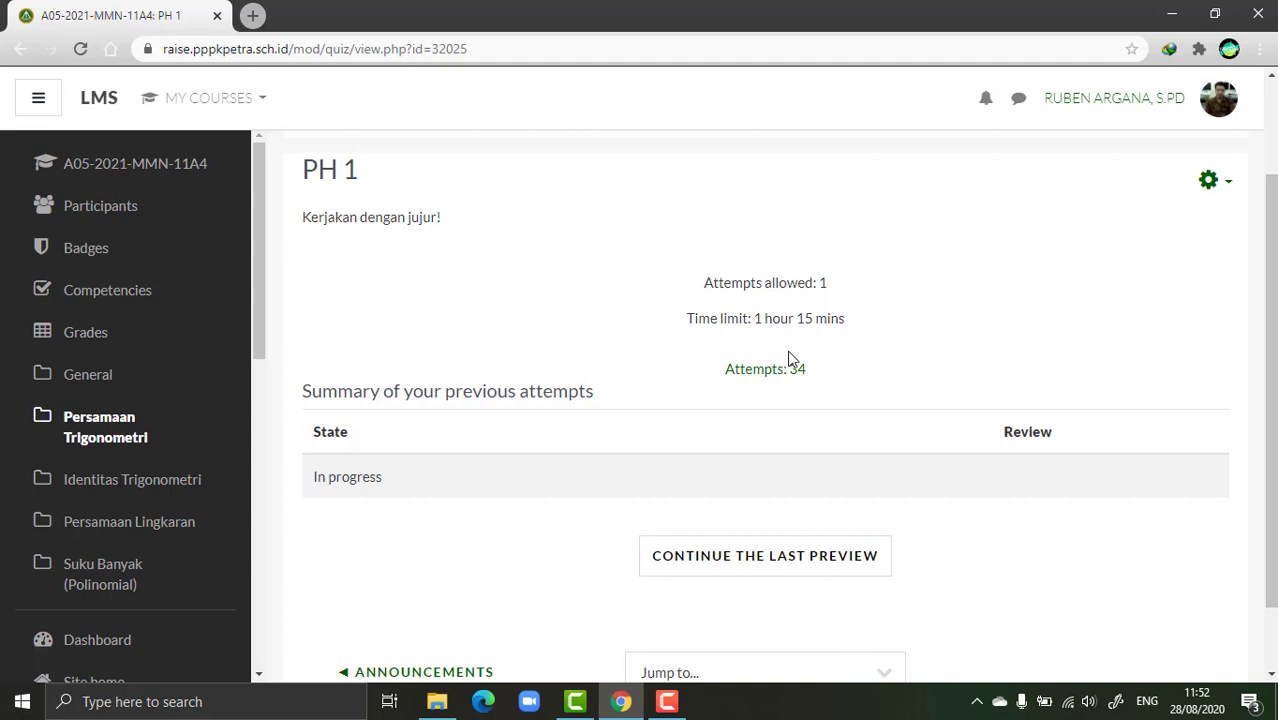
left_click(777, 379)
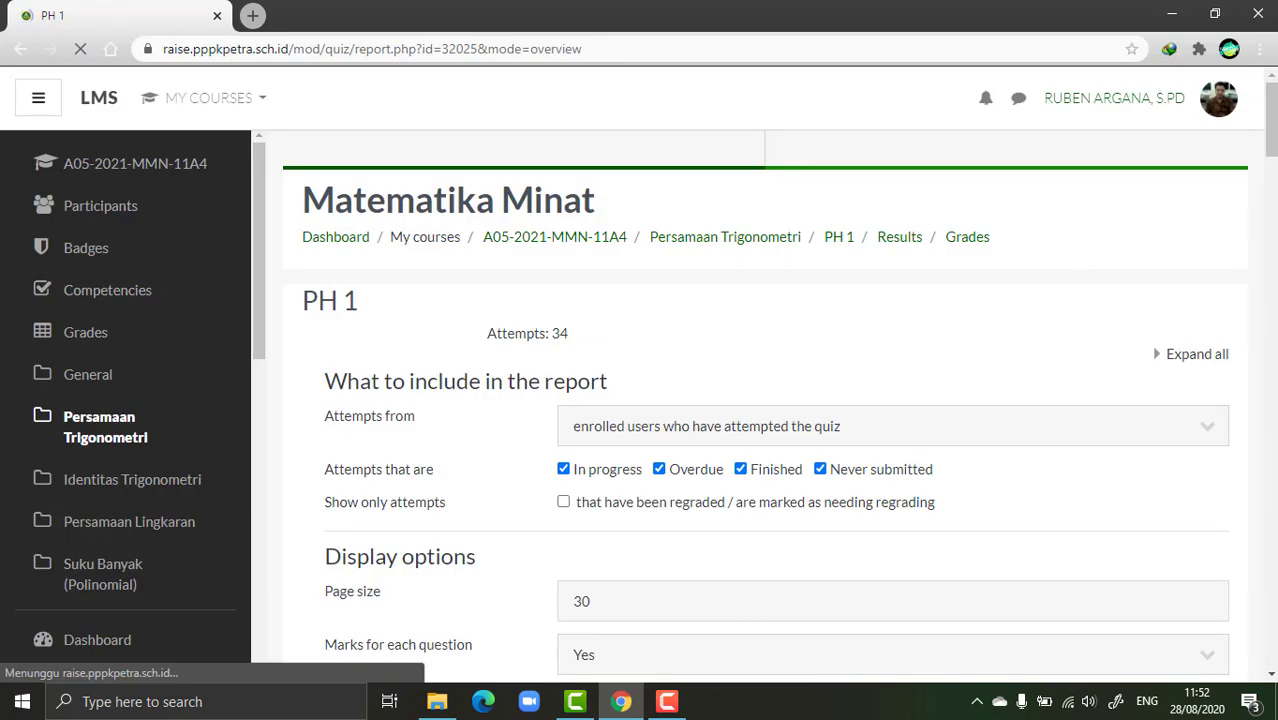
Step: Examine each student's state, completion time, grade and marks per question in the PH 1 attempts table
scroll(1275, 172, "down", 8)
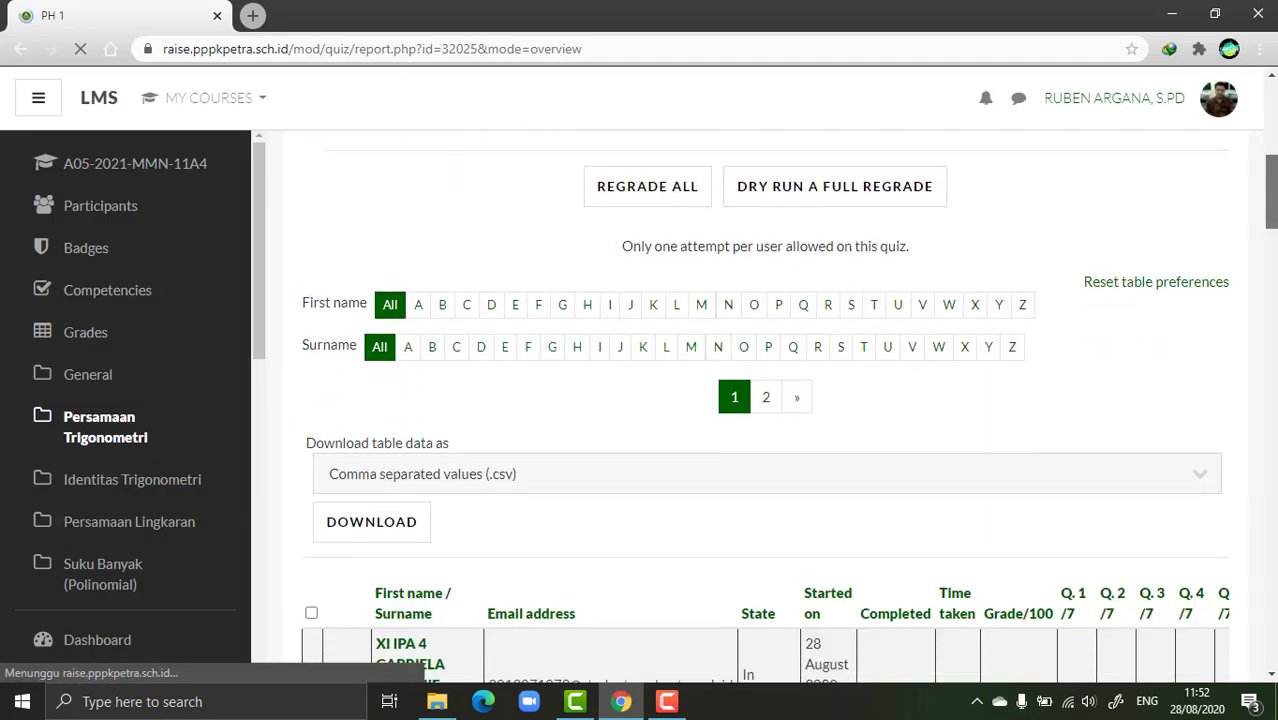
scroll(765, 407, "down", 2)
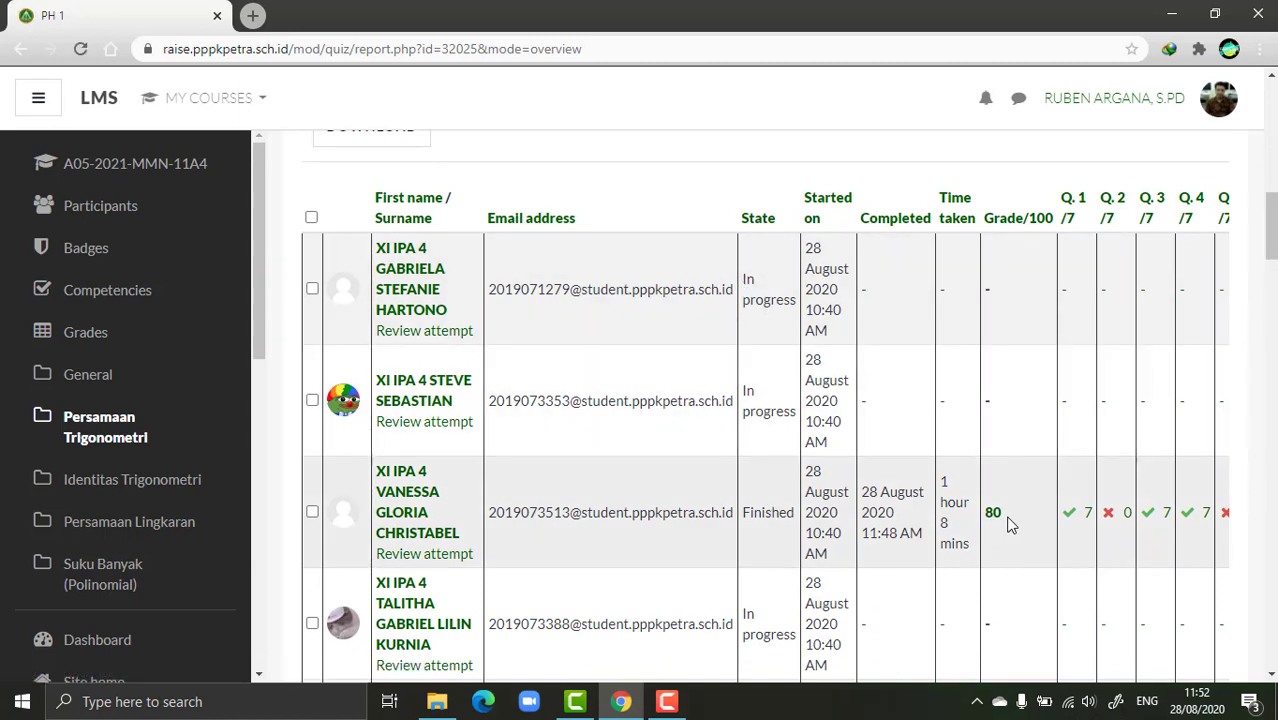
scroll(1038, 430, "right", 6)
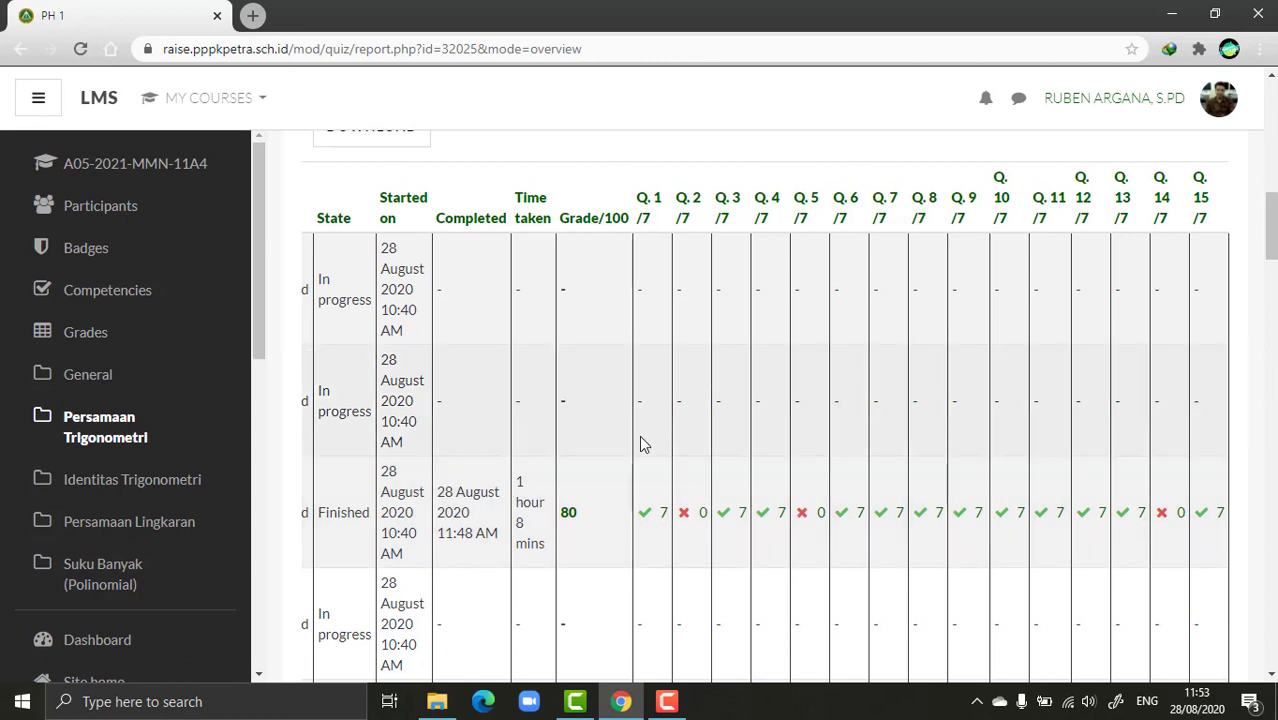
scroll(643, 444, "left", 3)
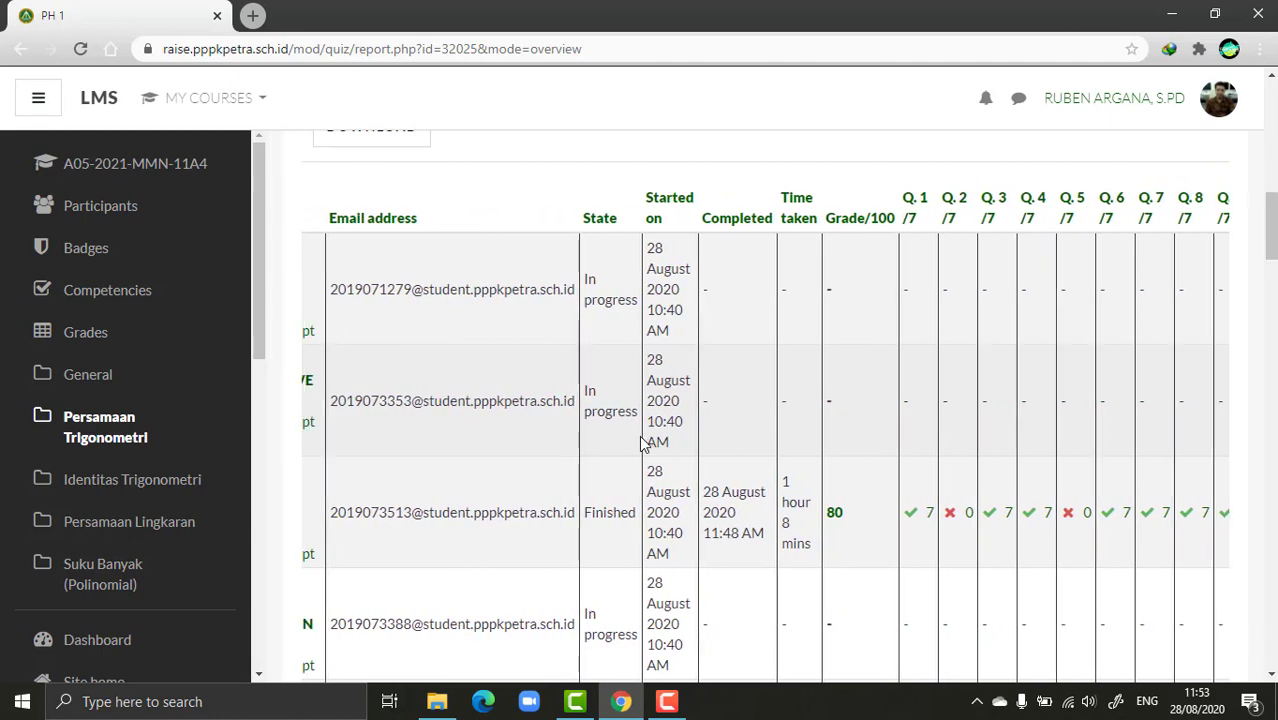
scroll(641, 444, "left", 3)
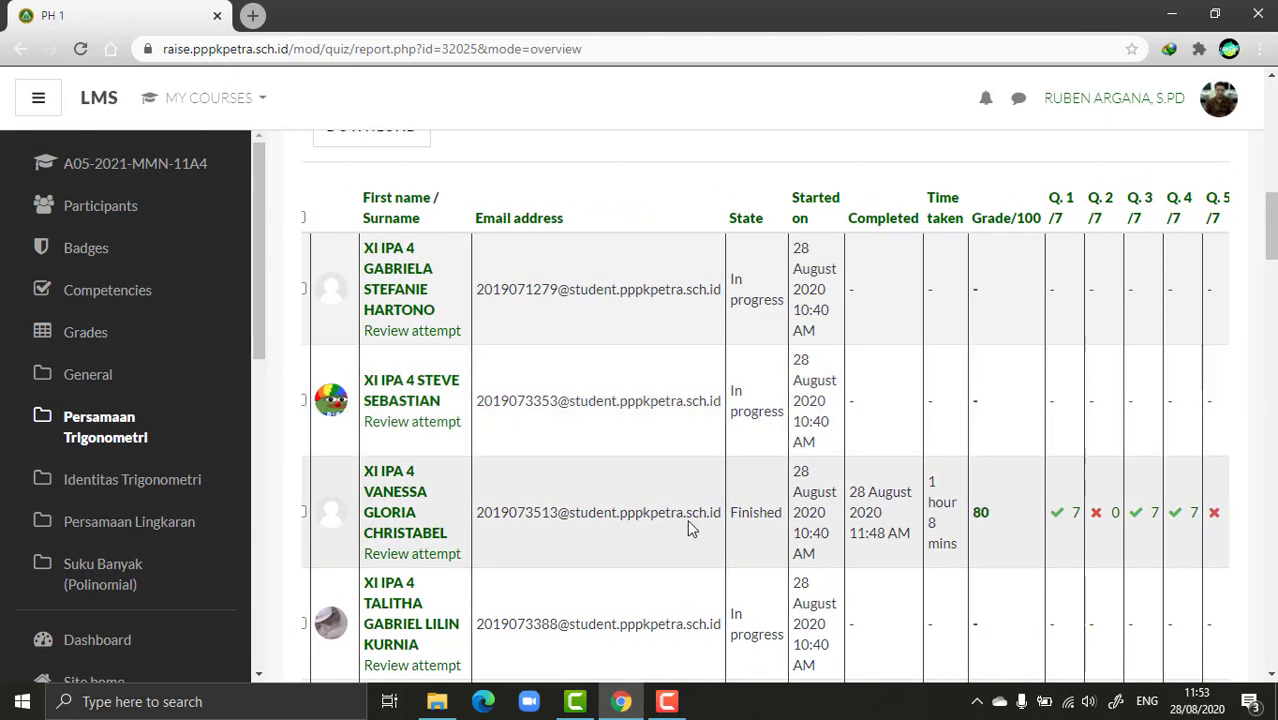
scroll(688, 527, "right", 2)
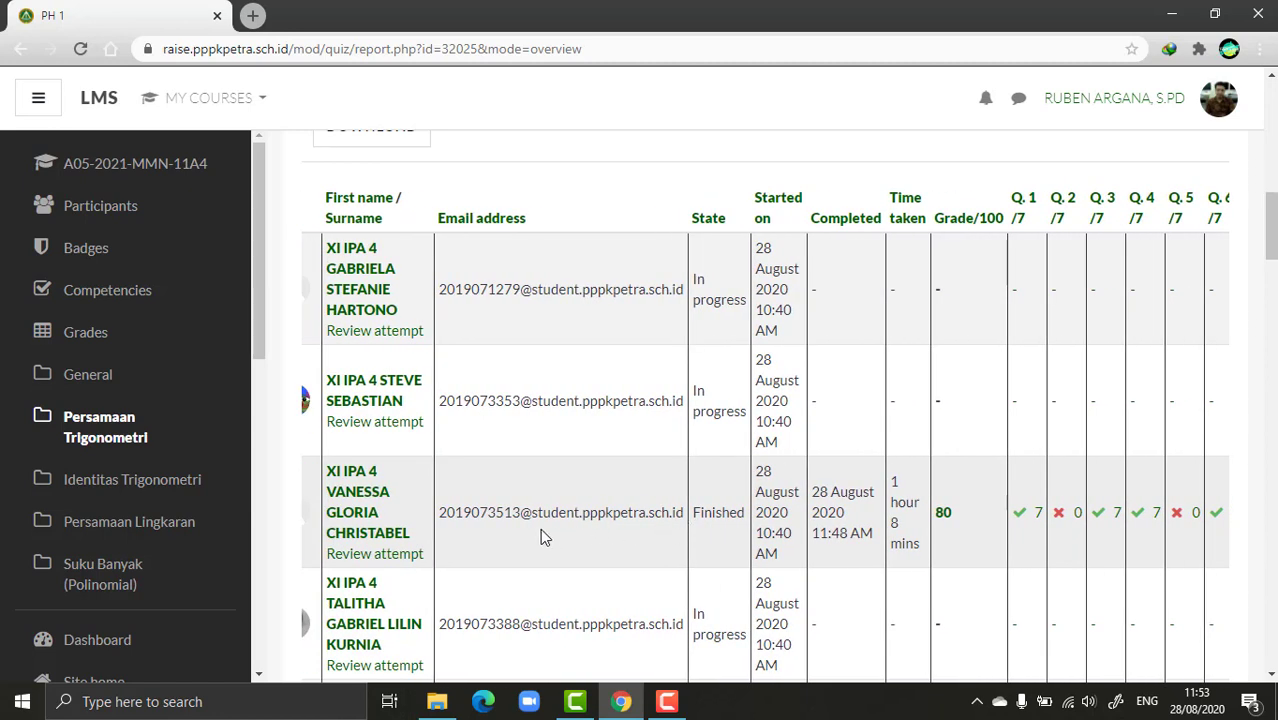
scroll(517, 546, "down", 3)
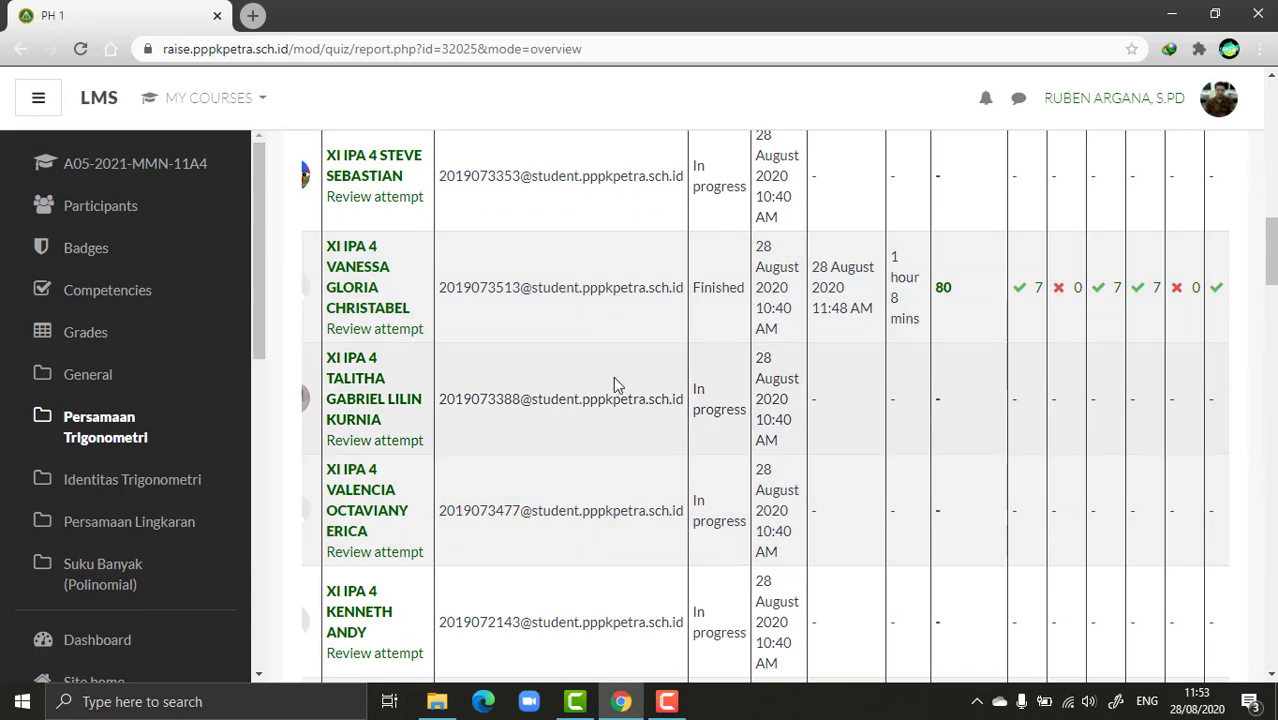
scroll(613, 378, "down", 2)
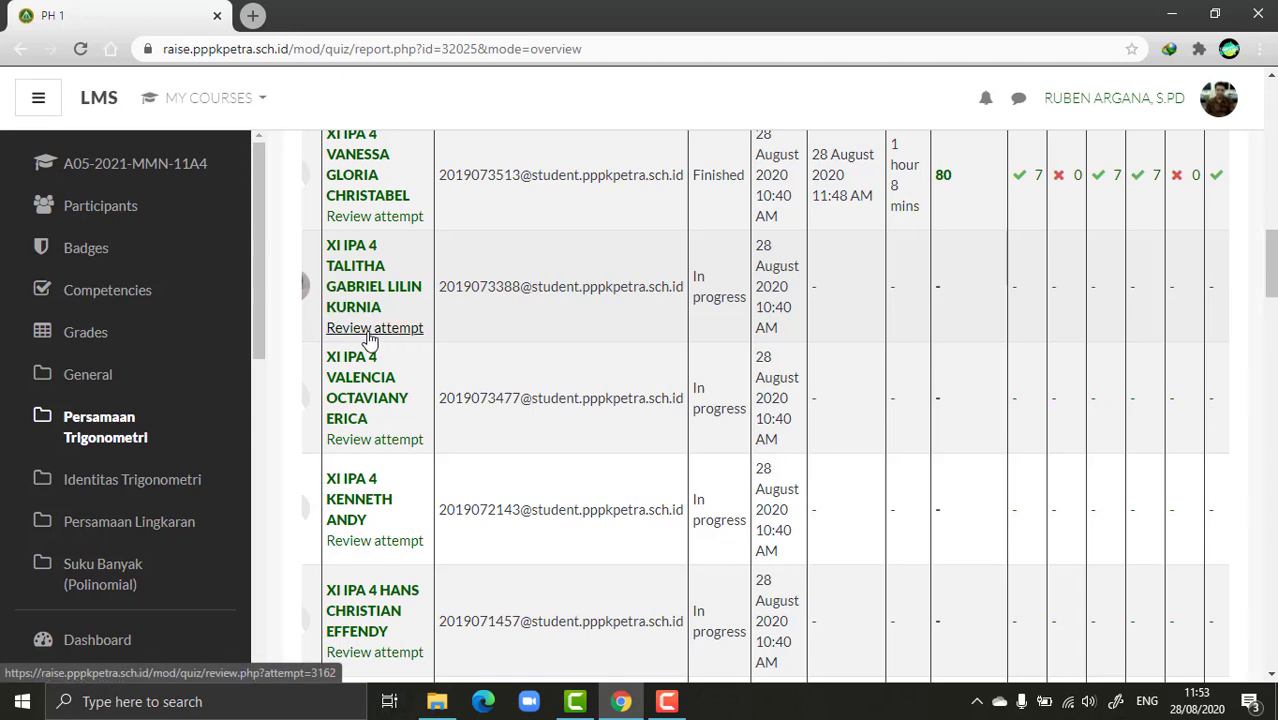
Step: Review several individual students' PH 1 attempts one by one, returning to the attempts report after each
left_click(370, 341)
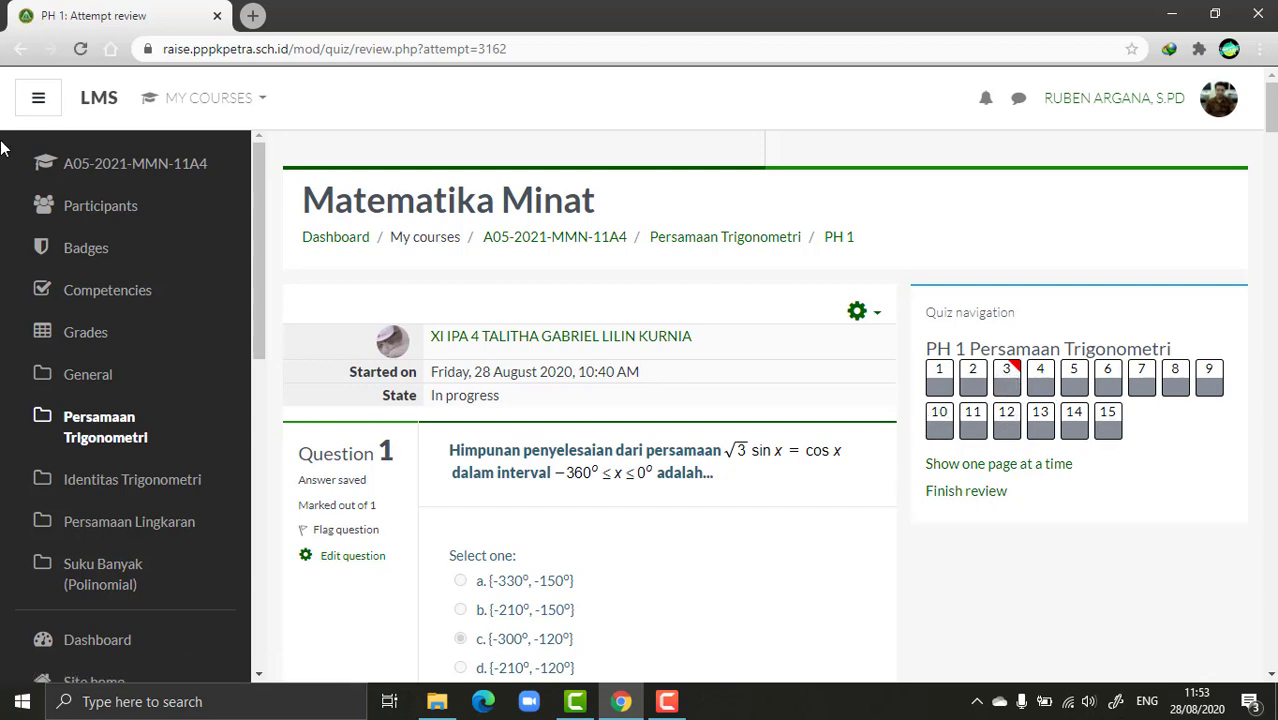
left_click(18, 50)
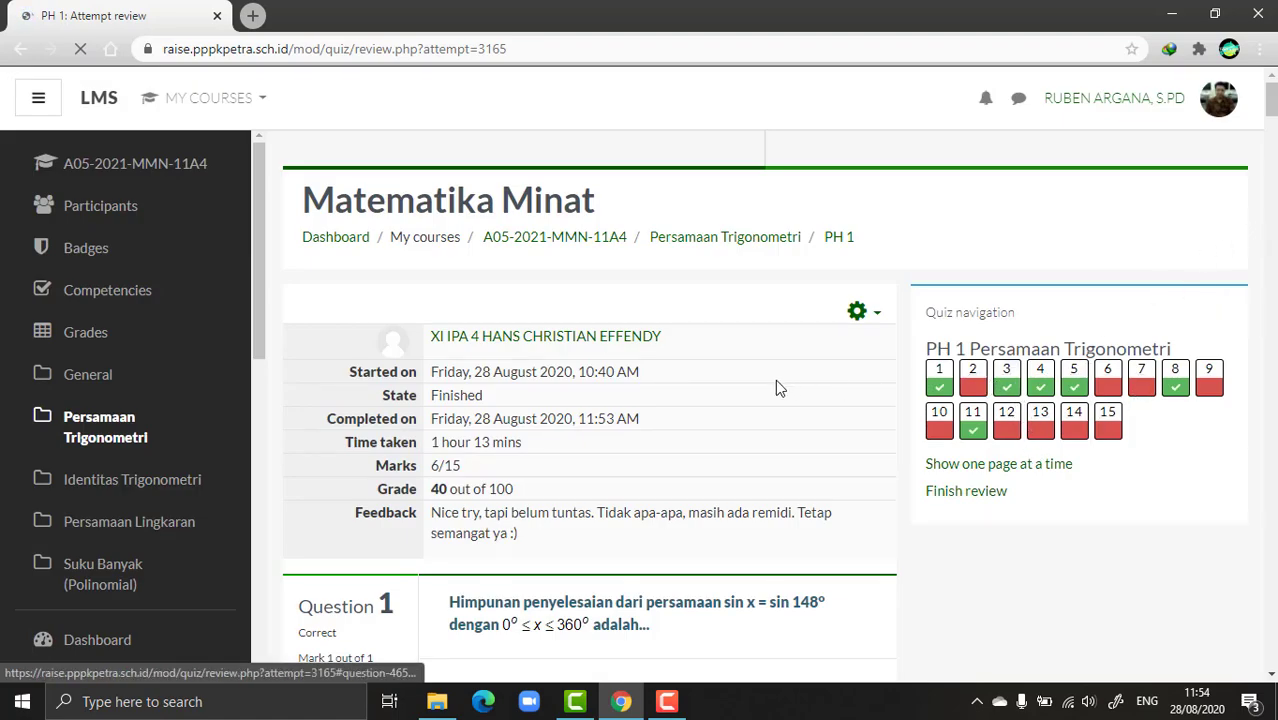
left_click(19, 52)
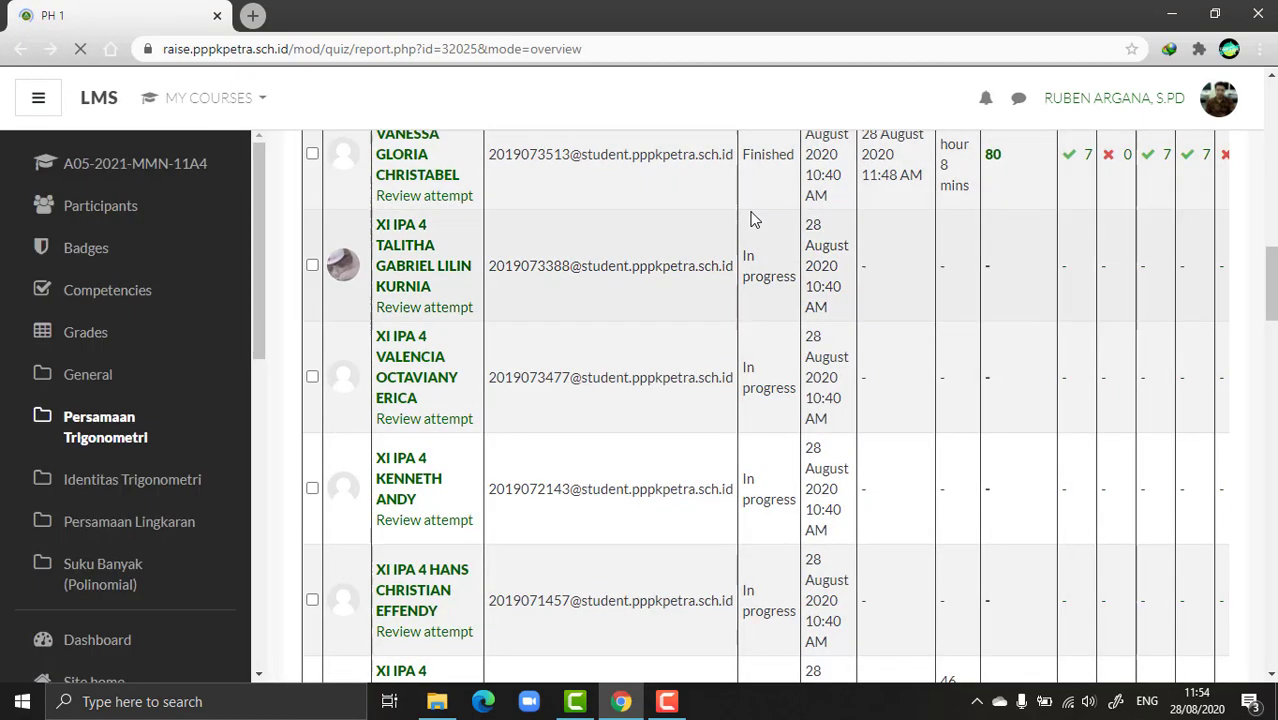
scroll(490, 388, "down", 6)
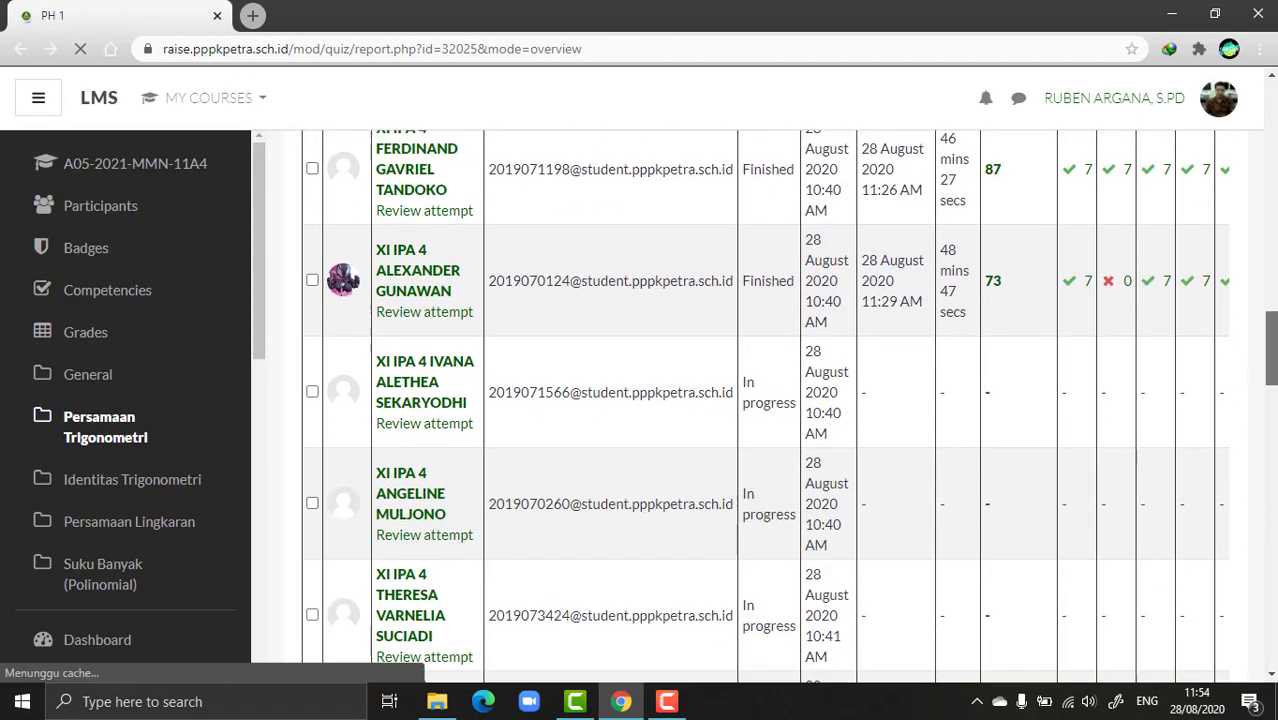
left_click(440, 393)
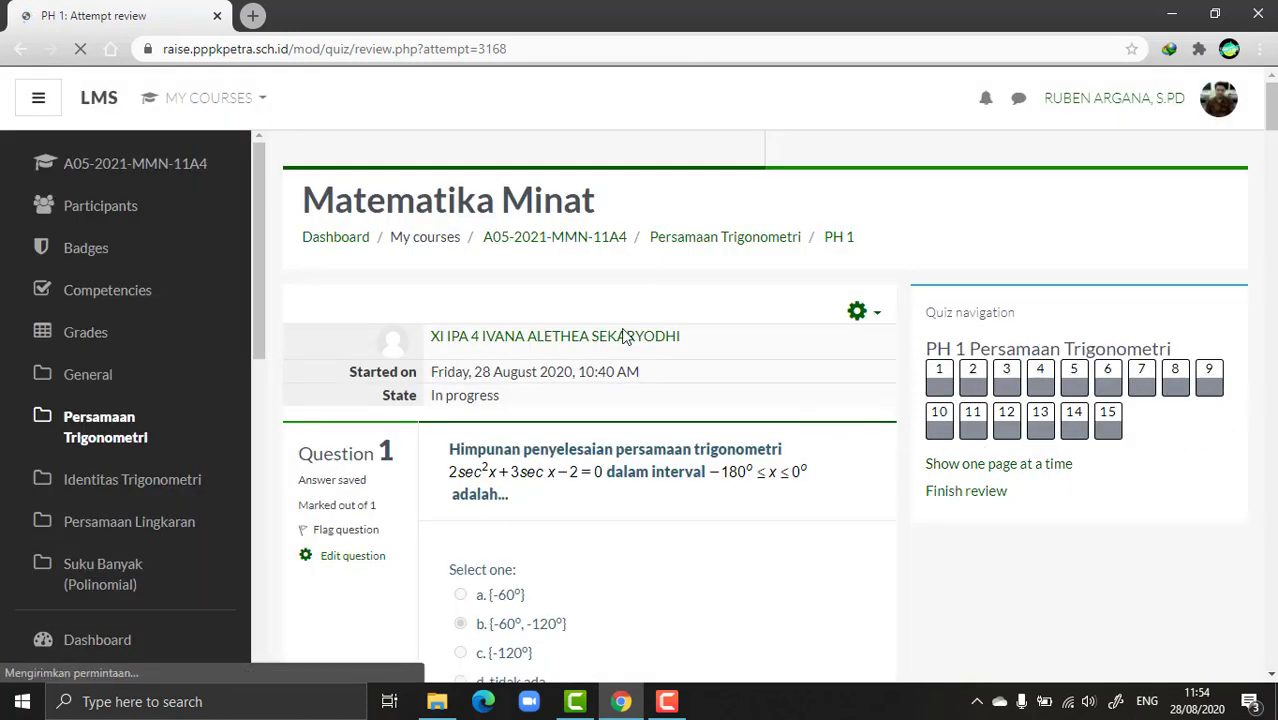
left_click(20, 49)
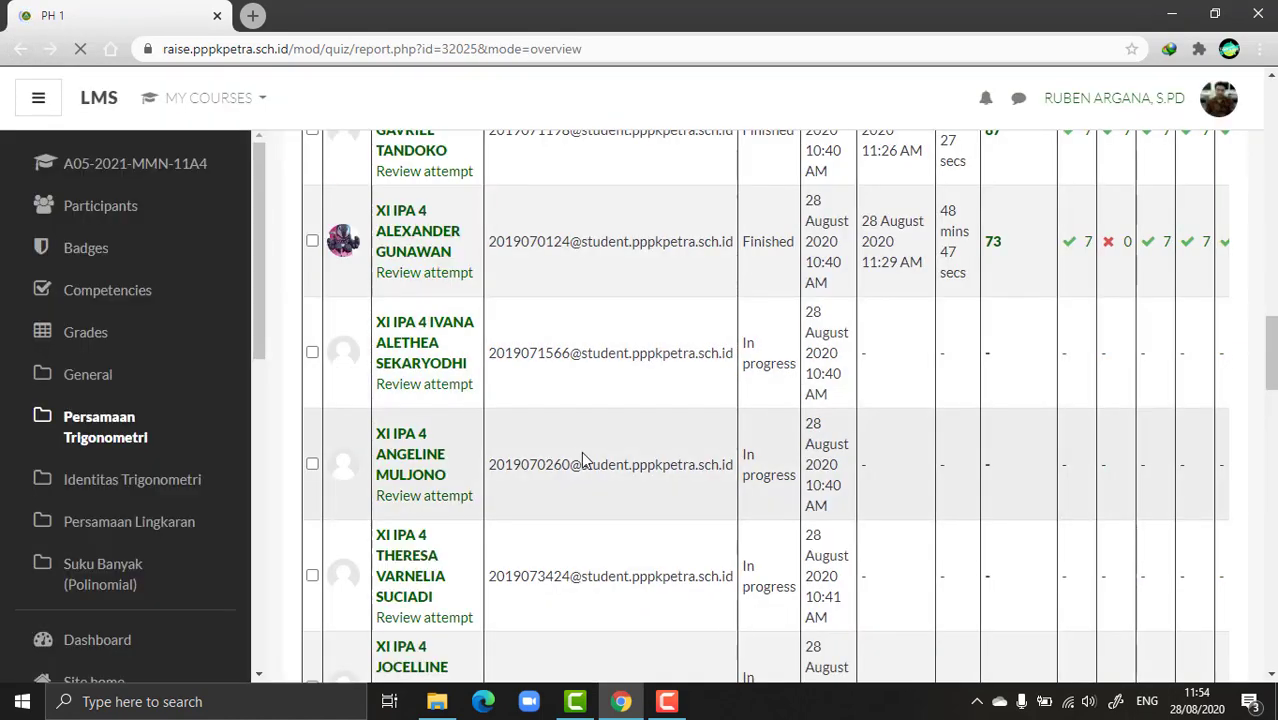
Step: Open the review of the last attempt listed on the first page of the PH 1 report
left_click(458, 617)
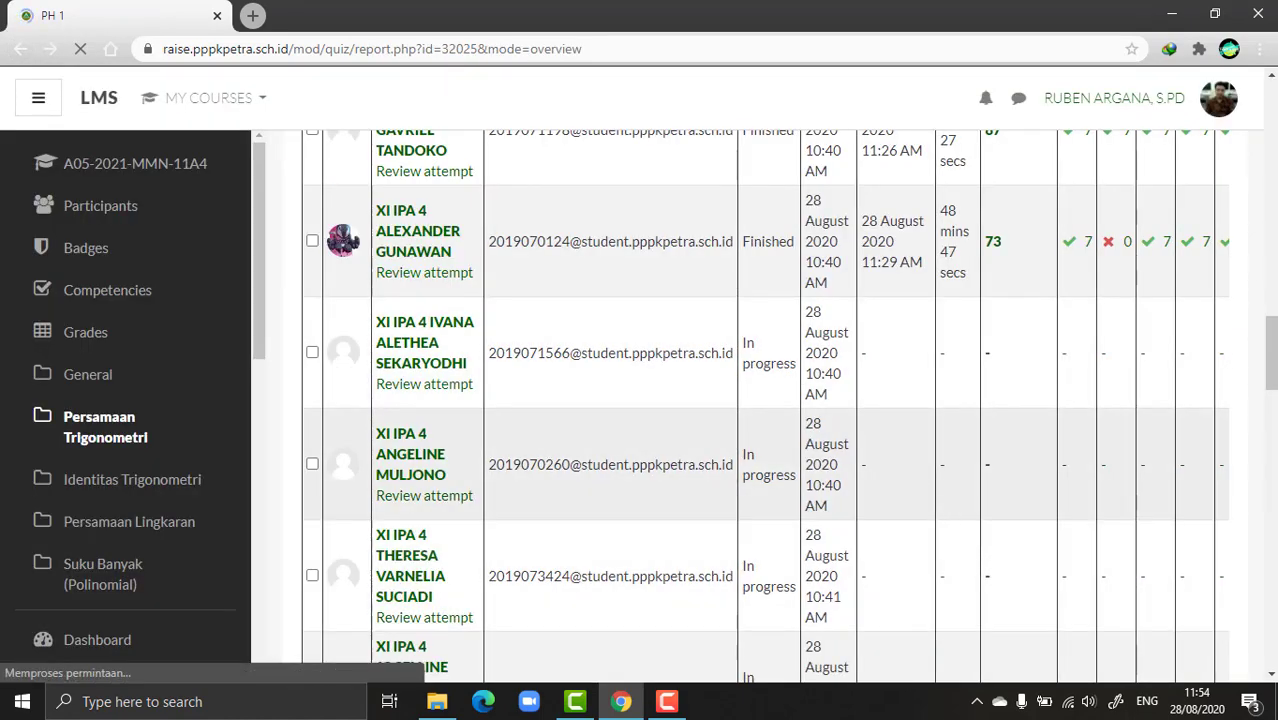
scroll(765, 407, "down", 12)
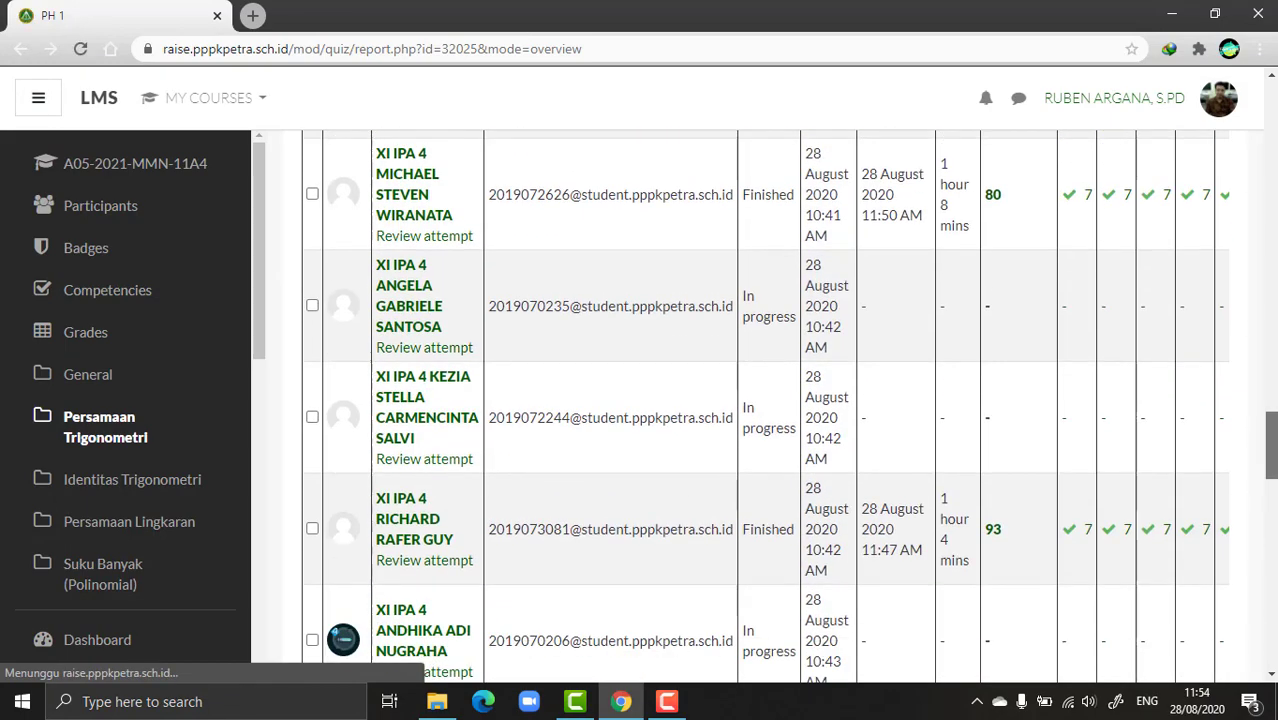
scroll(765, 407, "down", 6)
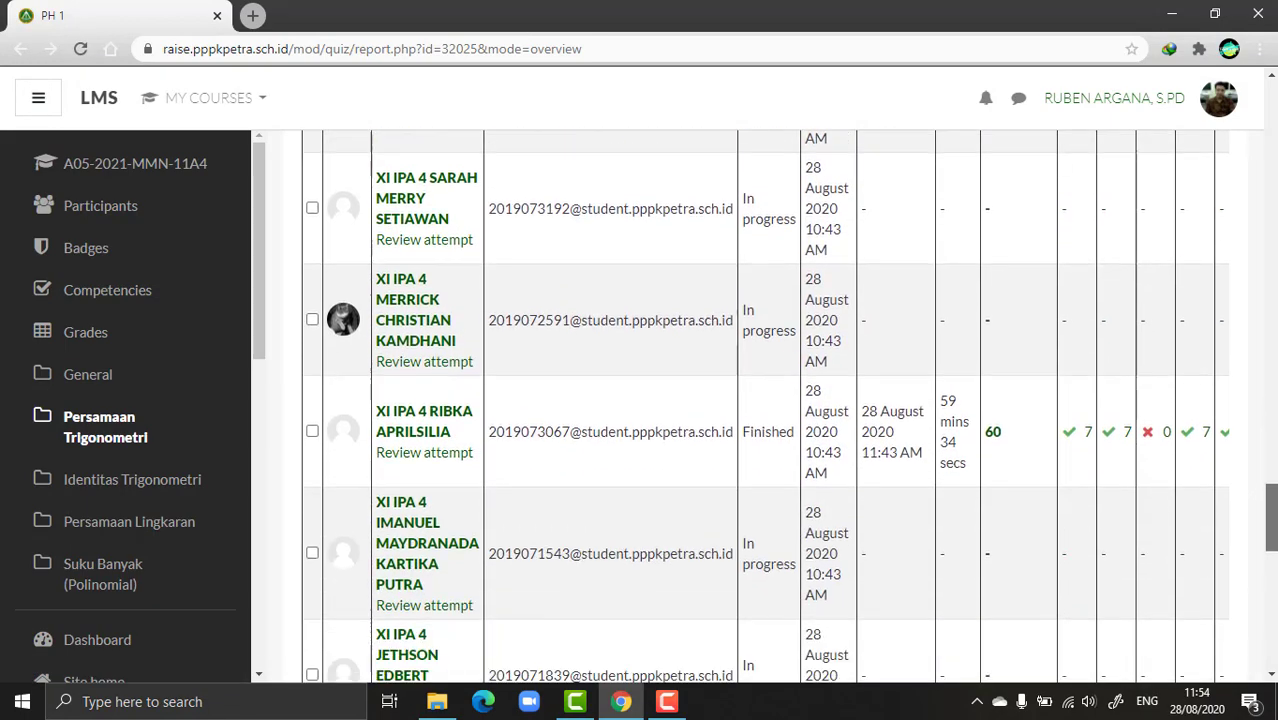
scroll(608, 543, "down", 3)
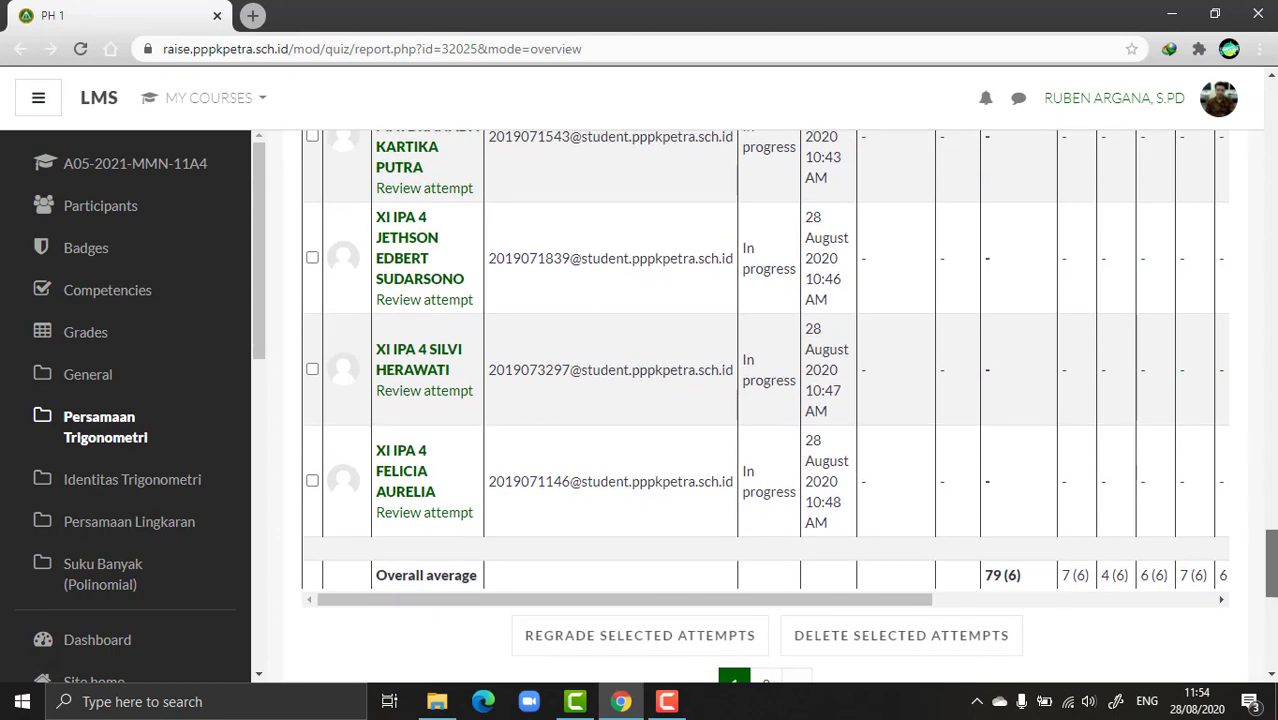
left_click(438, 521)
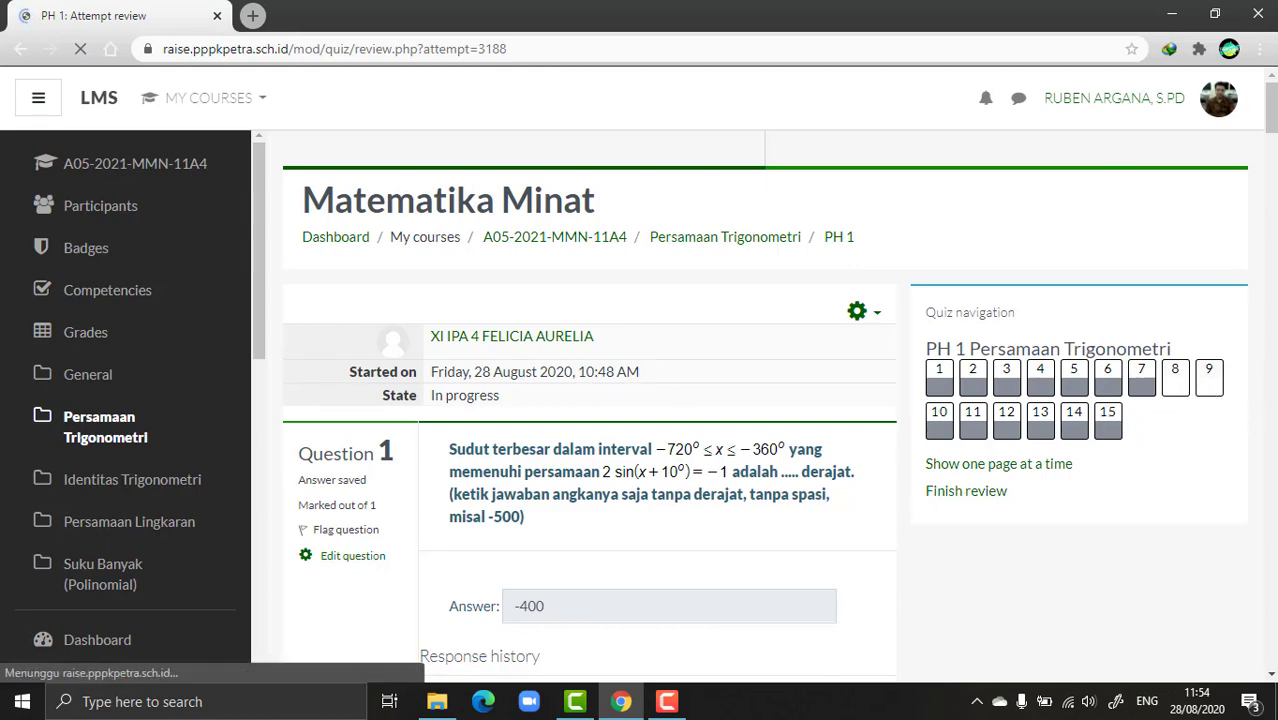
Step: Examine the saved answers and response history of the questions in this student's attempt
scroll(917, 145, "down", 4)
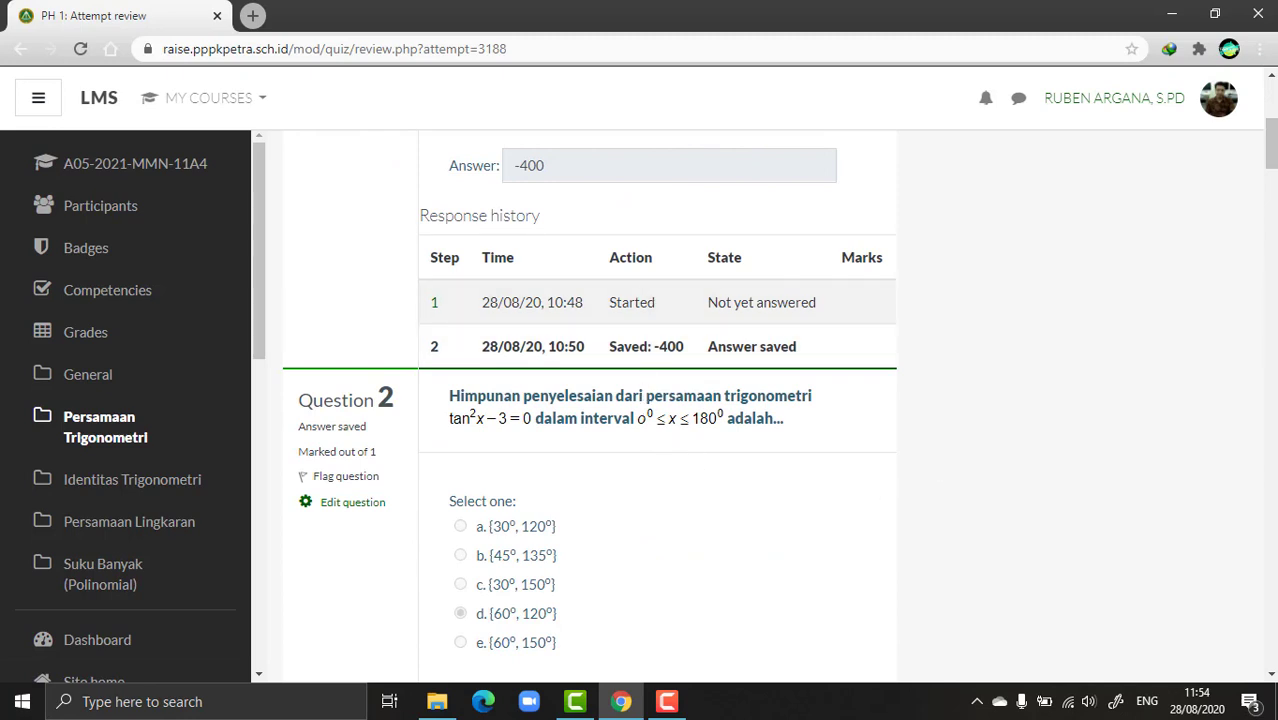
scroll(1275, 230, "up", 1)
scroll(1275, 230, "down", 4)
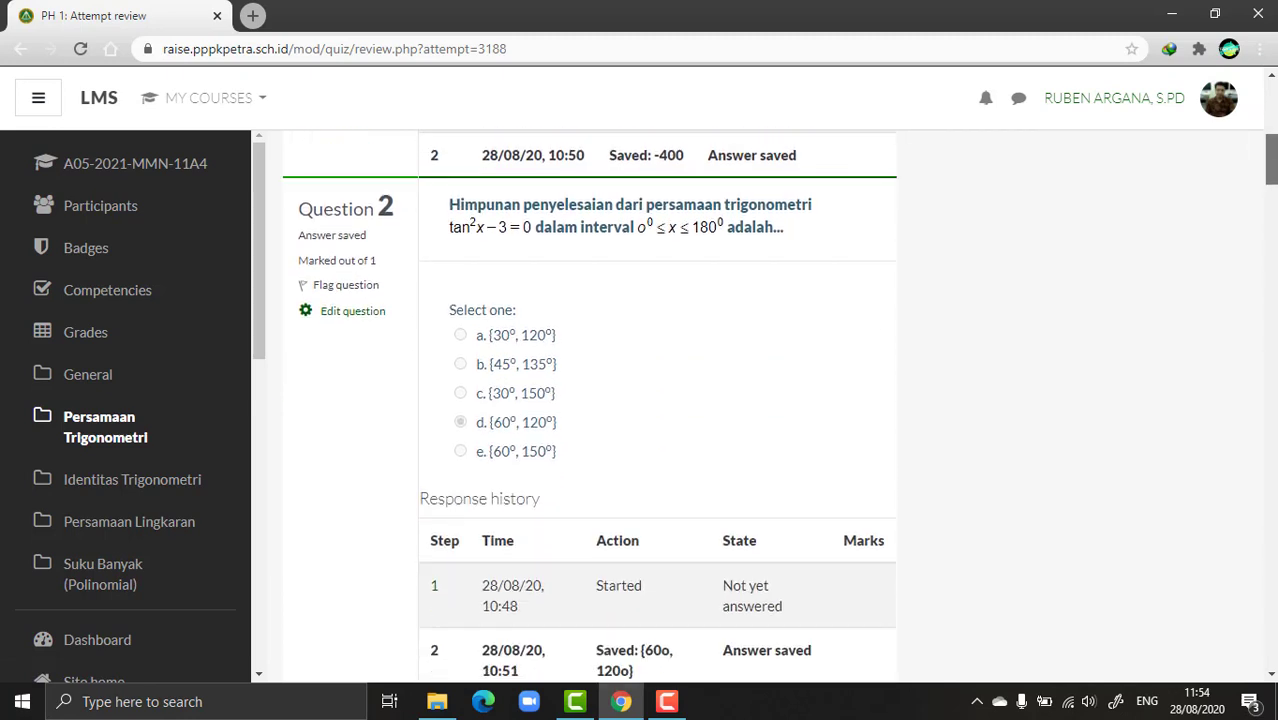
scroll(1275, 230, "down", 8)
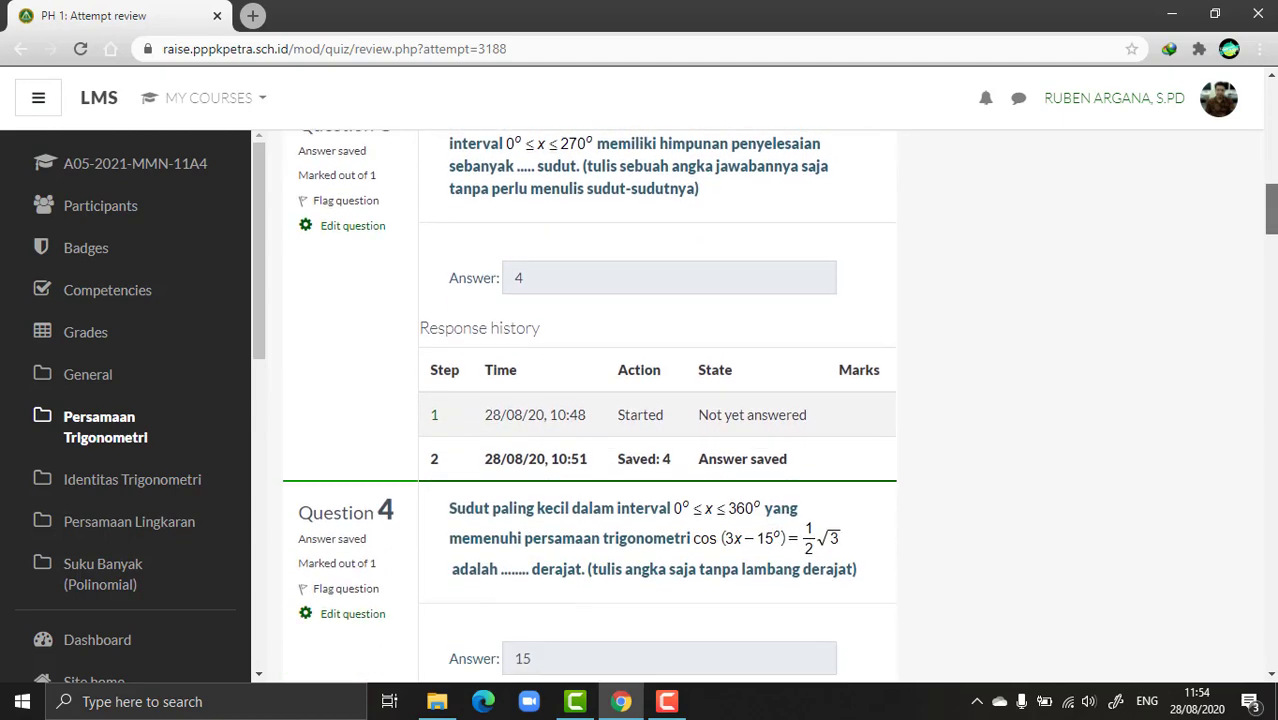
scroll(1275, 230, "down", 1)
scroll(1275, 230, "up", 1)
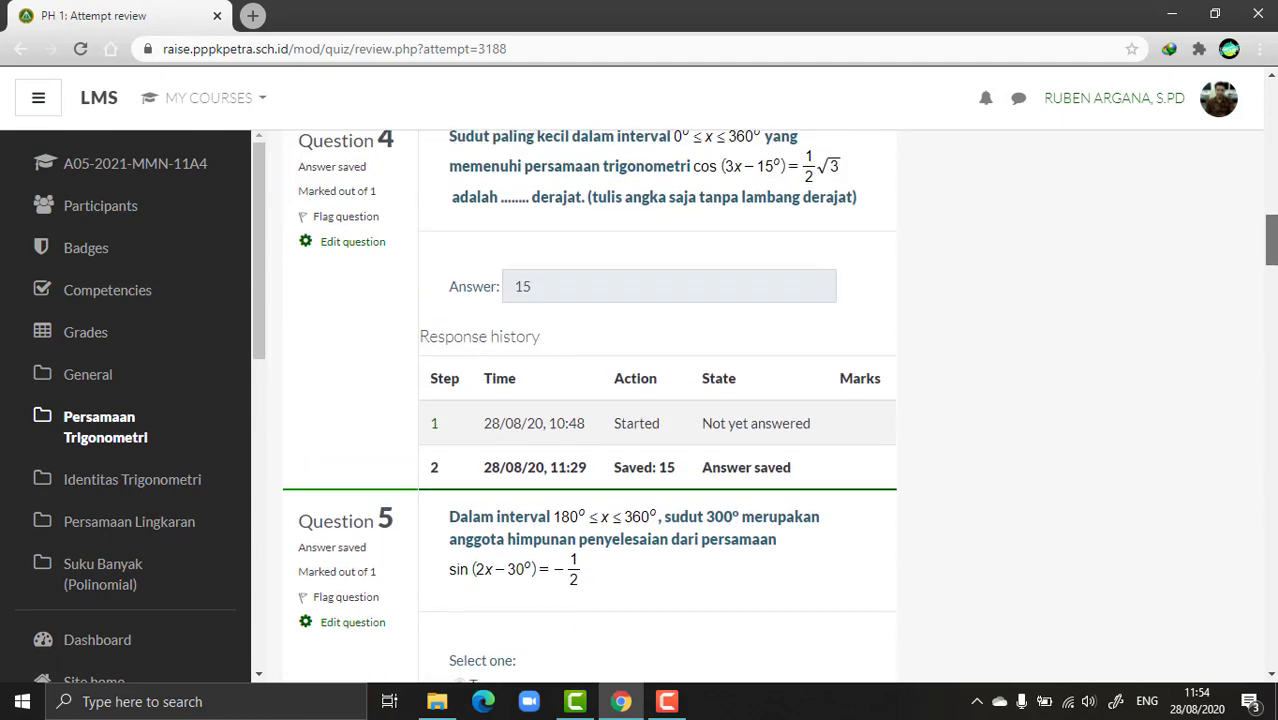
left_click_drag(1275, 230, 1275, 105)
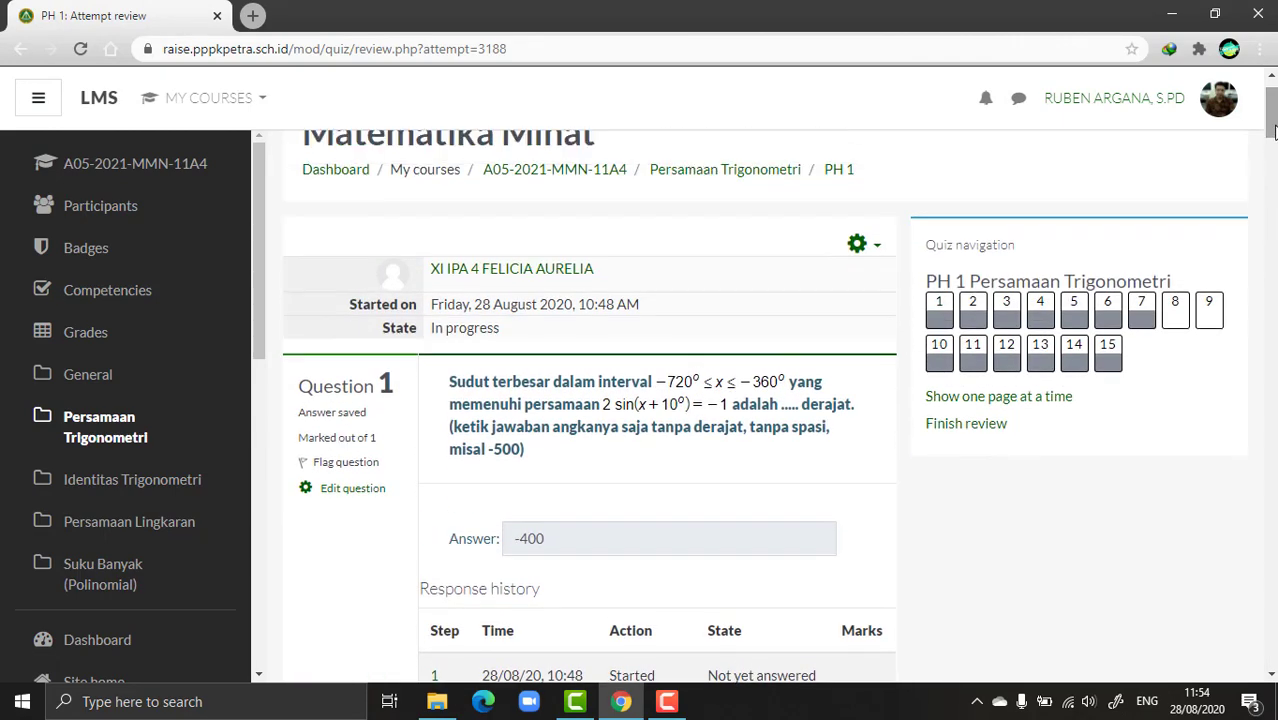
Step: Return to the PH 1 attempts report and look back over the students' states and grades
left_click(19, 50)
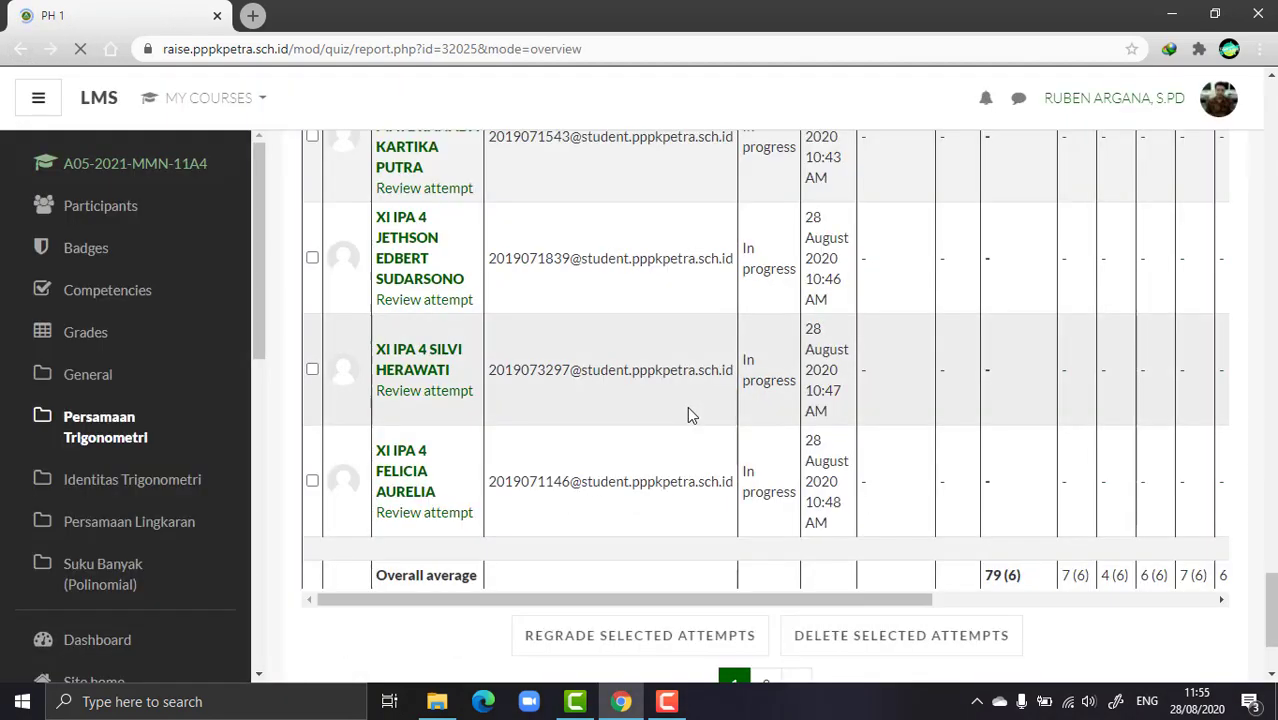
scroll(993, 281, "up", 8)
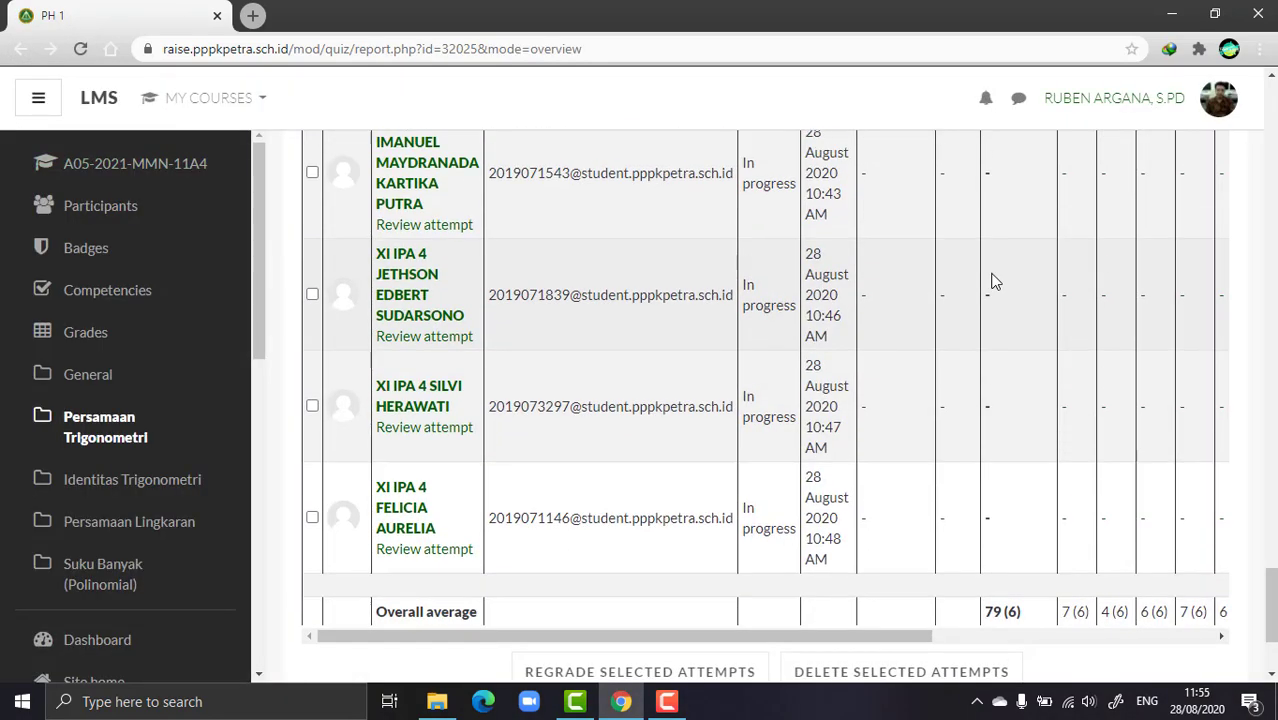
scroll(993, 281, "up", 3)
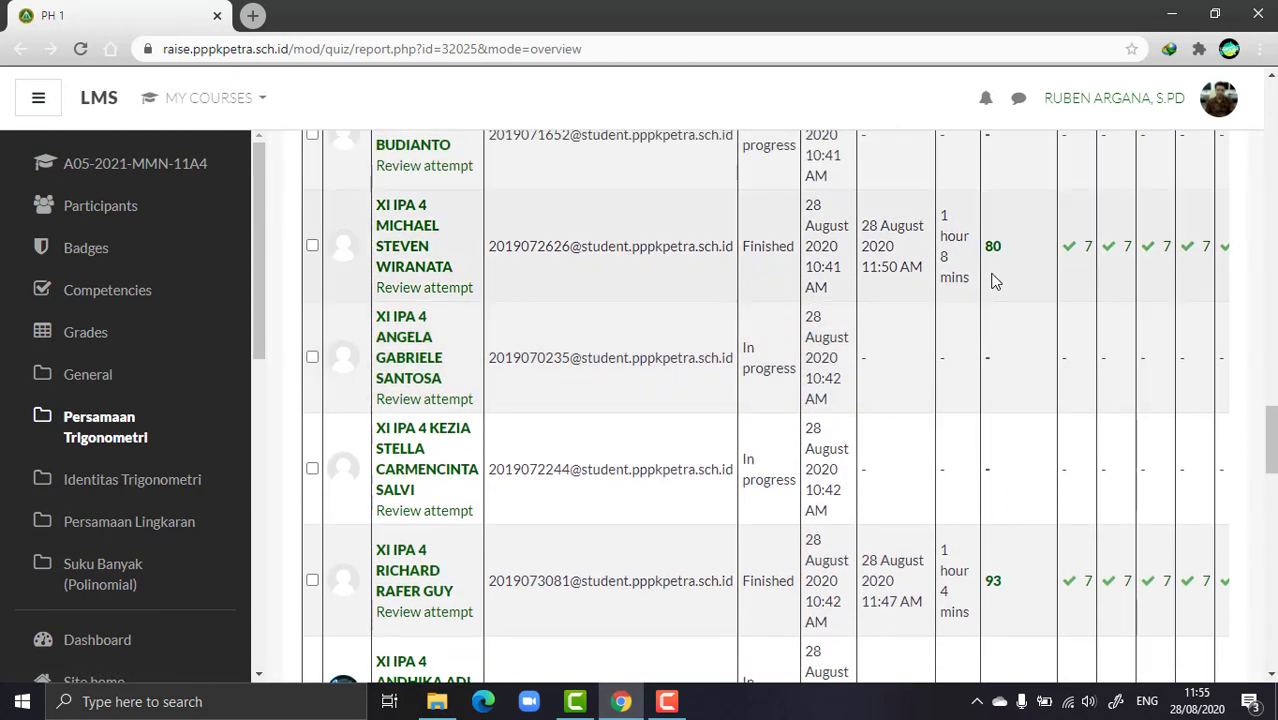
Step: Open the question review of an incorrect answer in the attempt graded 80 and examine the student's response and its history
scroll(993, 281, "right", 4)
scroll(993, 281, "up", 4)
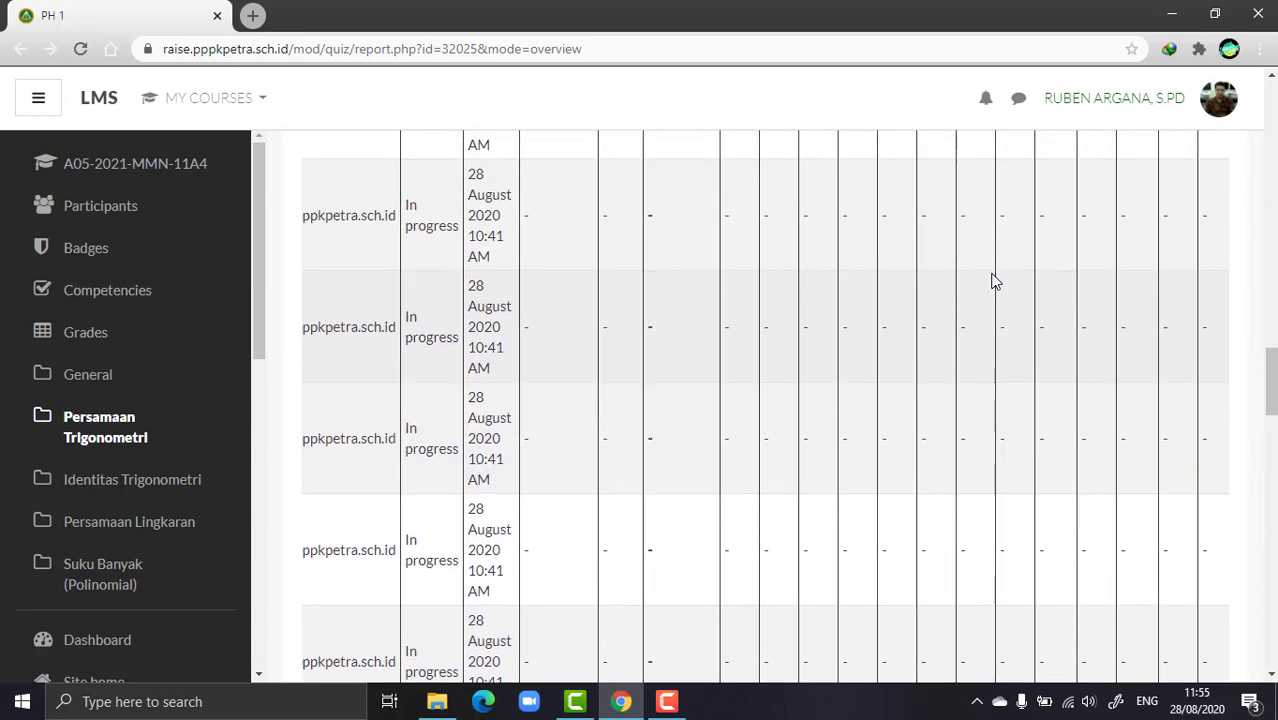
scroll(993, 281, "down", 4)
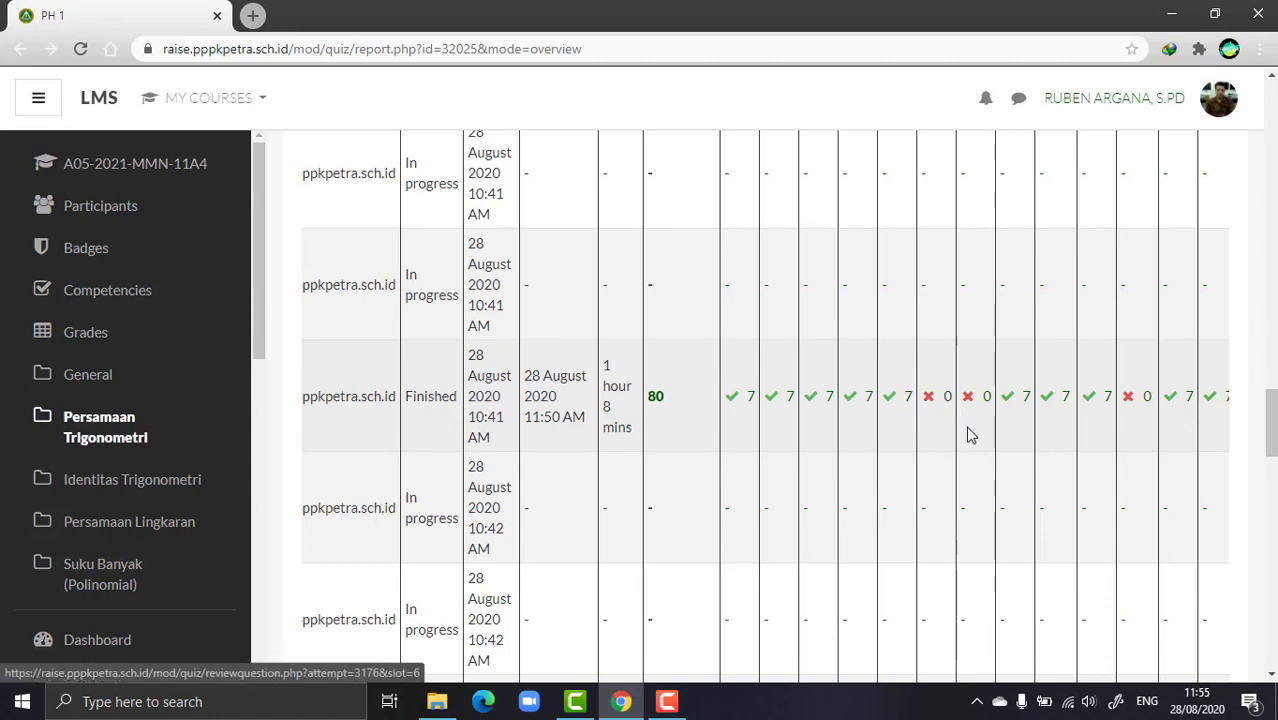
left_click(948, 400)
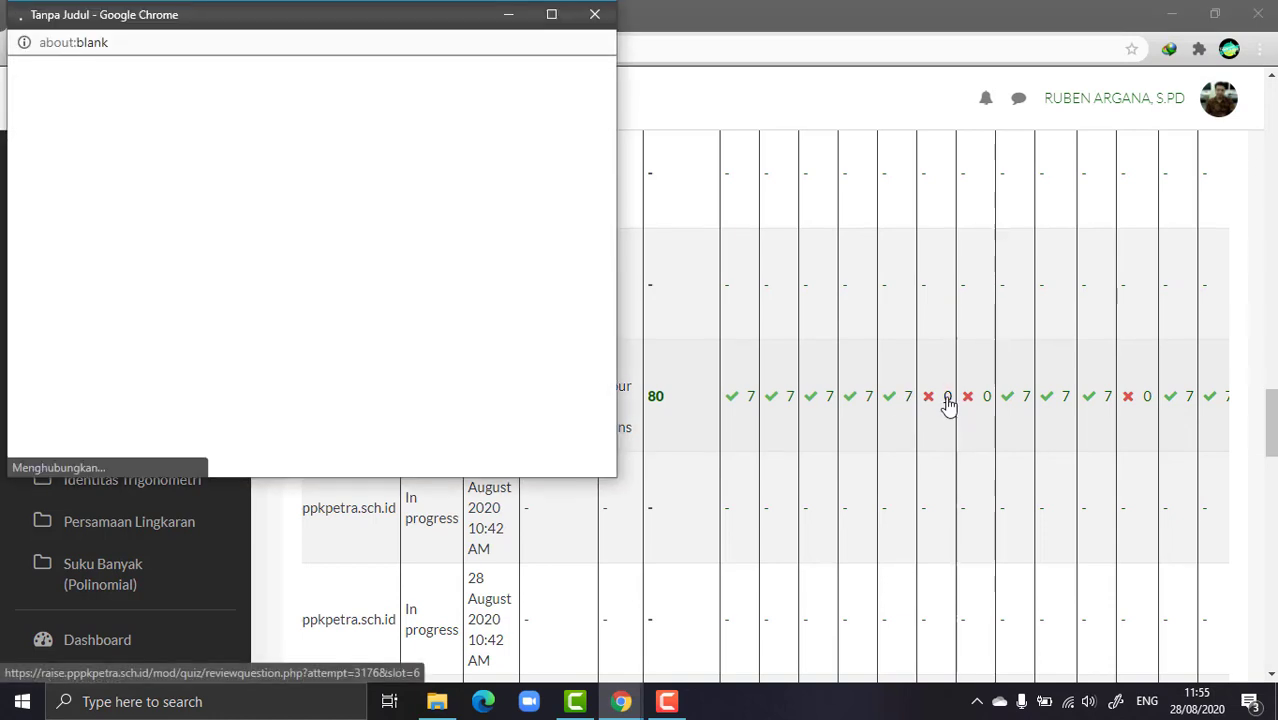
left_click(595, 14)
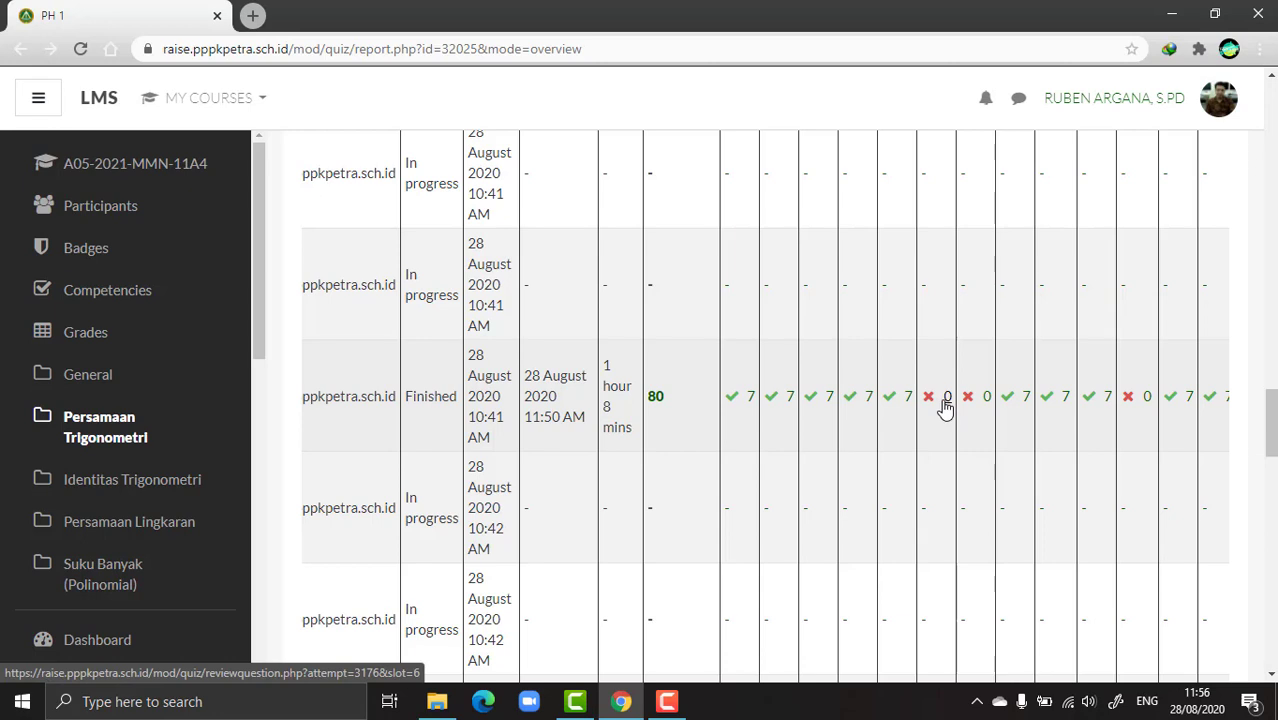
left_click(985, 405)
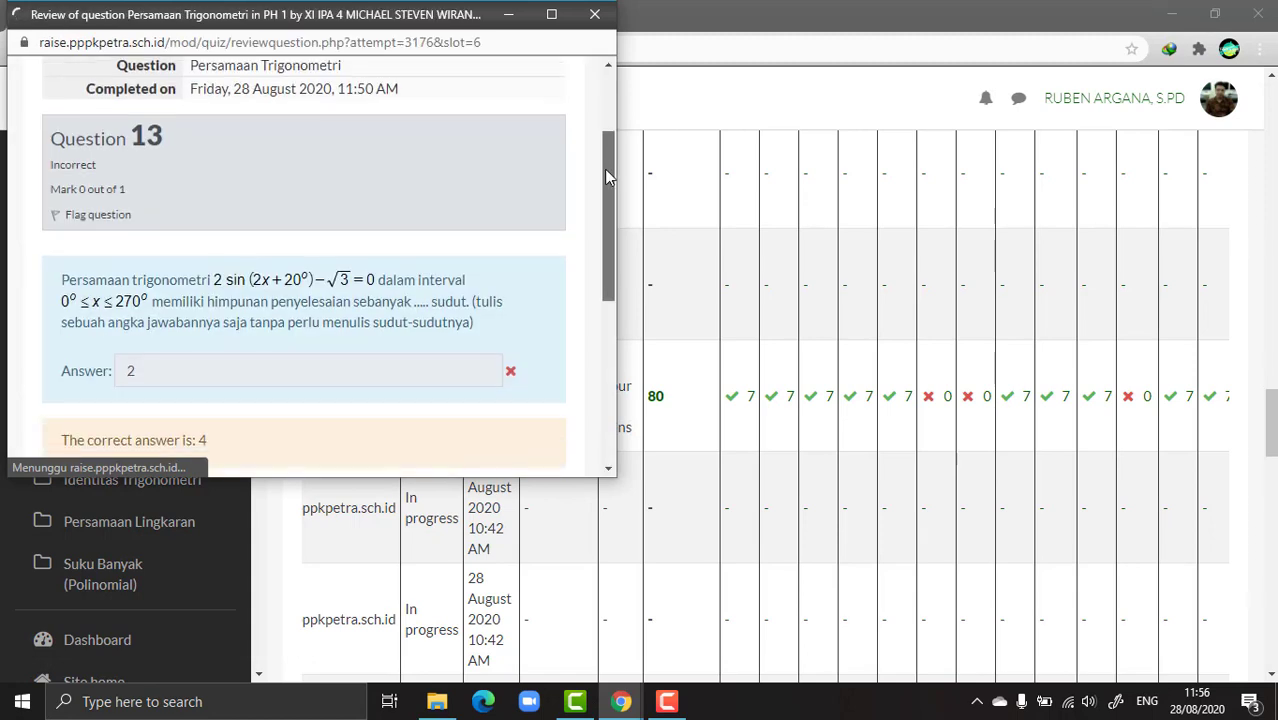
left_click_drag(604, 169, 607, 204)
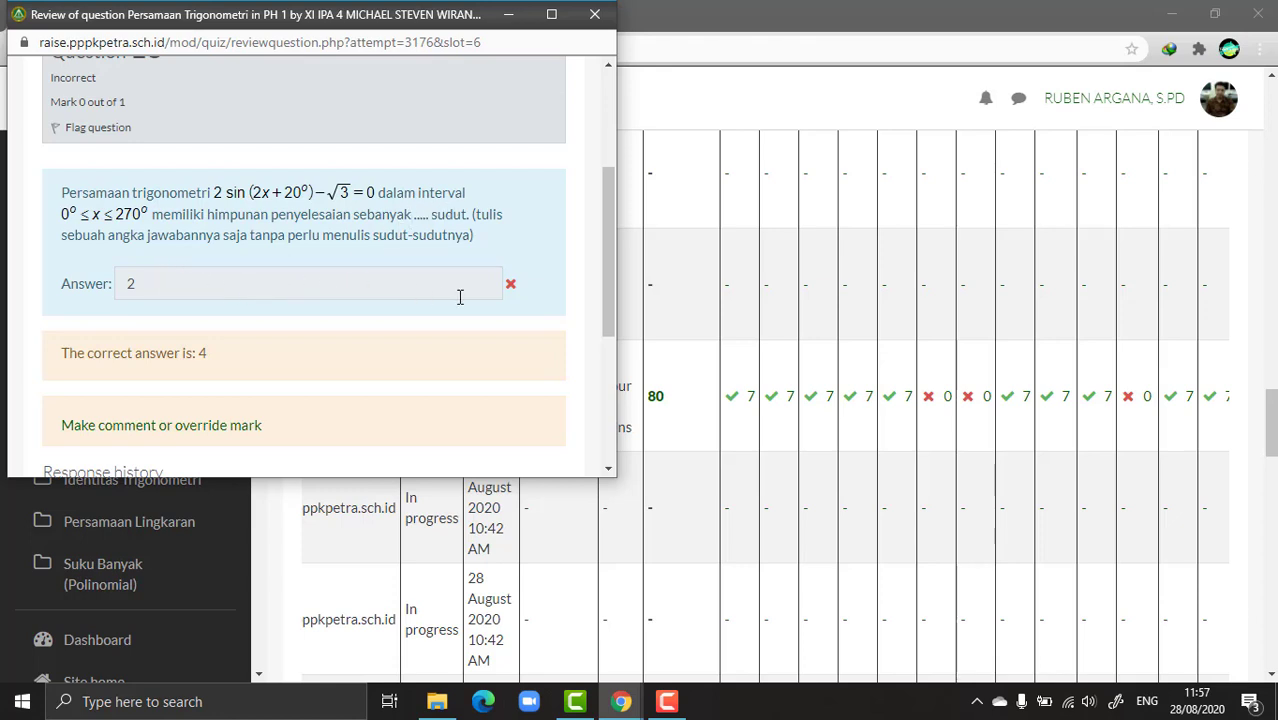
left_click_drag(607, 300, 608, 354)
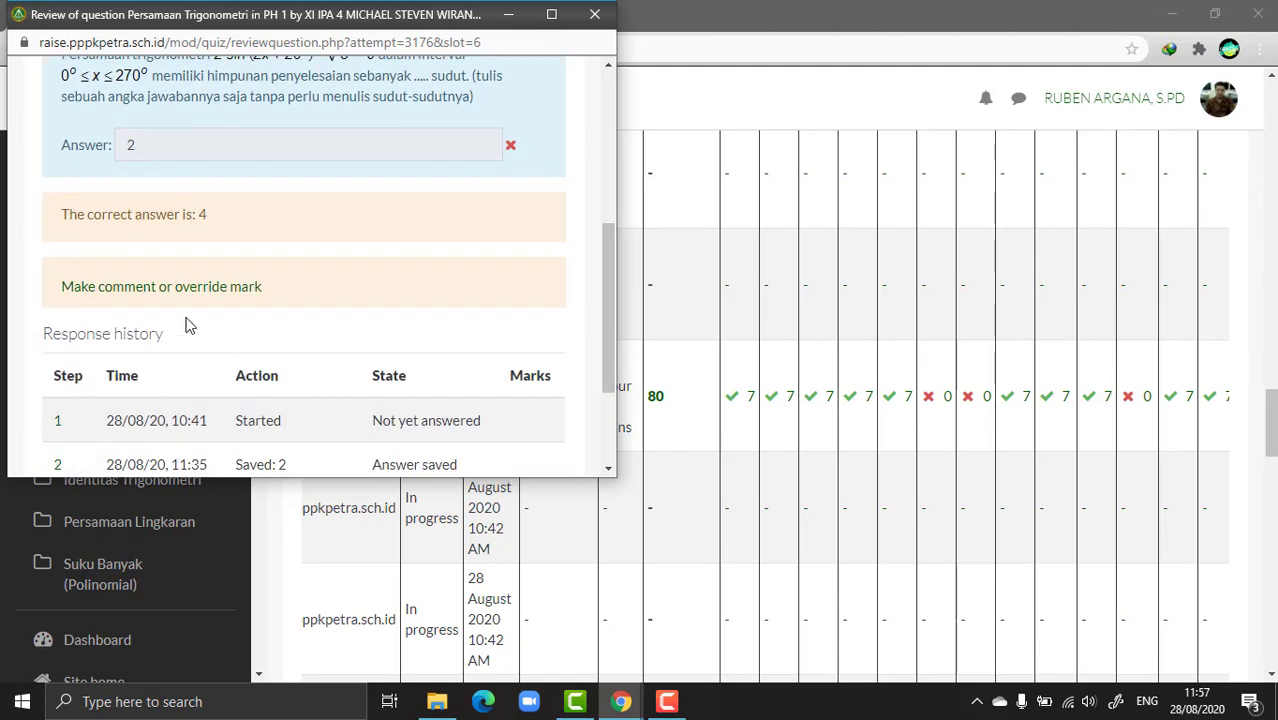
Step: Open the question's mark override form, enter a mark of 1, and close the grading and review windows without saving
left_click(140, 290)
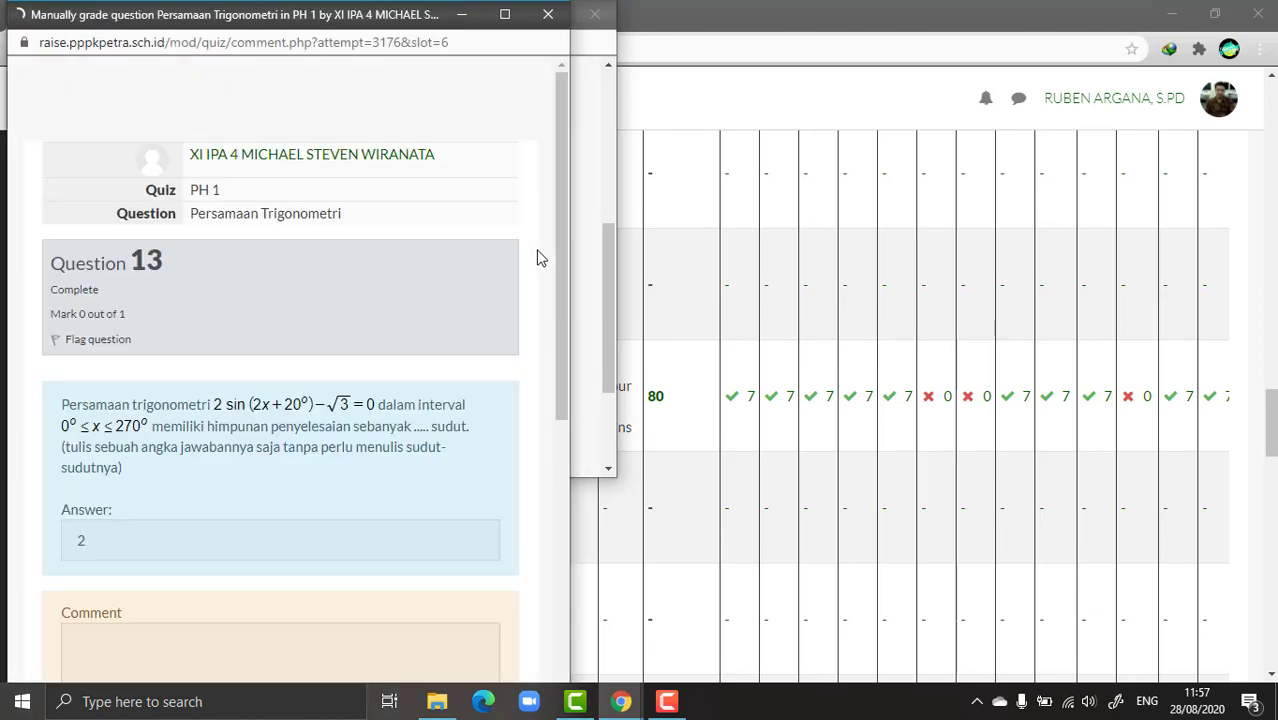
left_click_drag(566, 247, 480, 455)
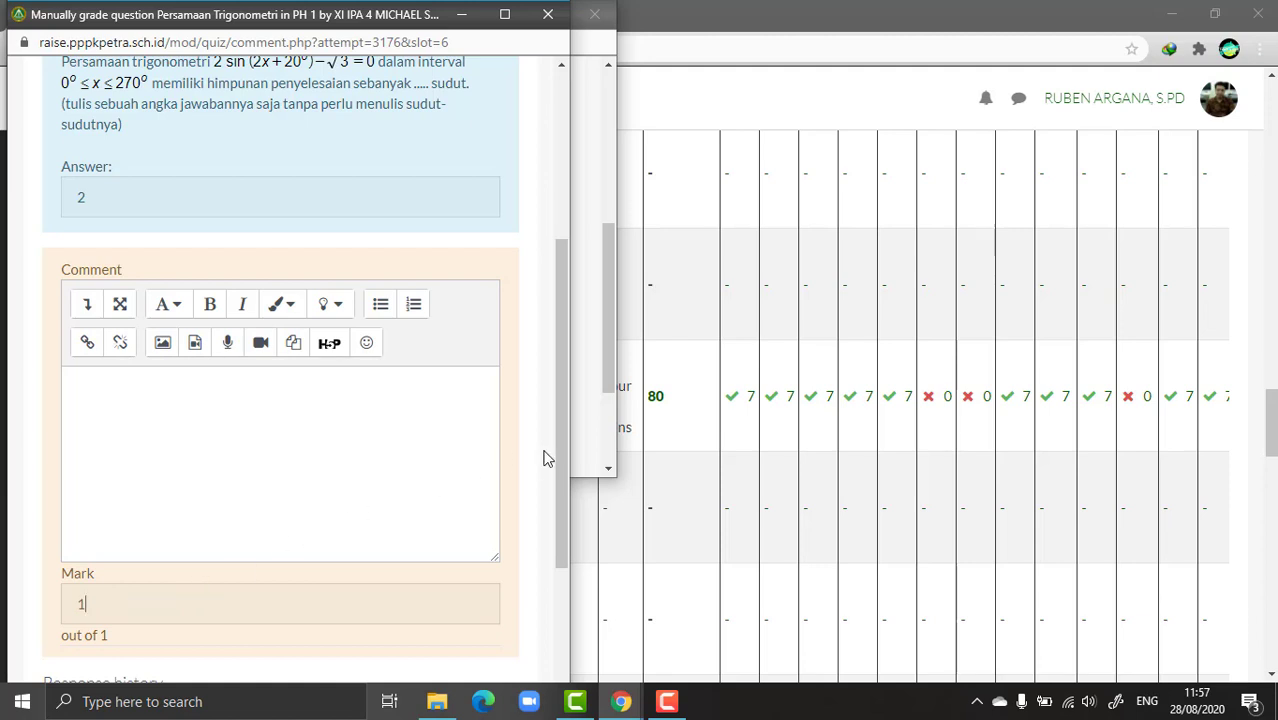
left_click_drag(559, 462, 556, 622)
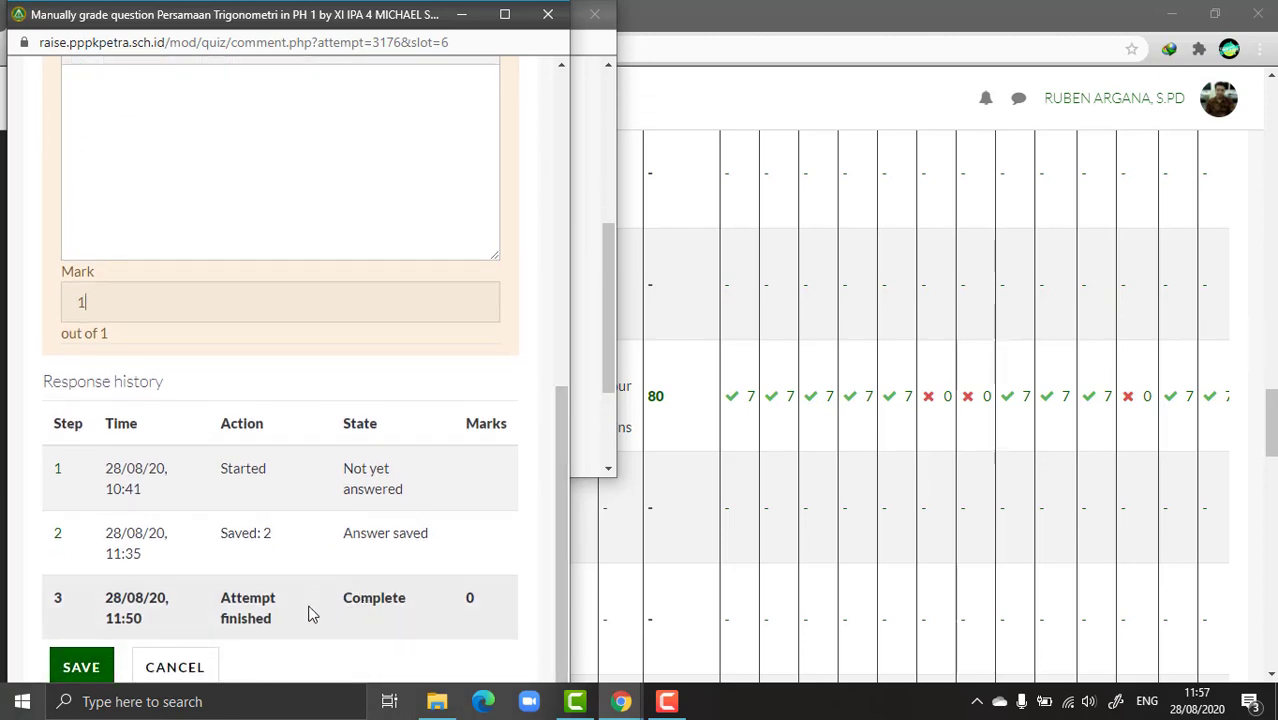
left_click_drag(550, 585, 462, 522)
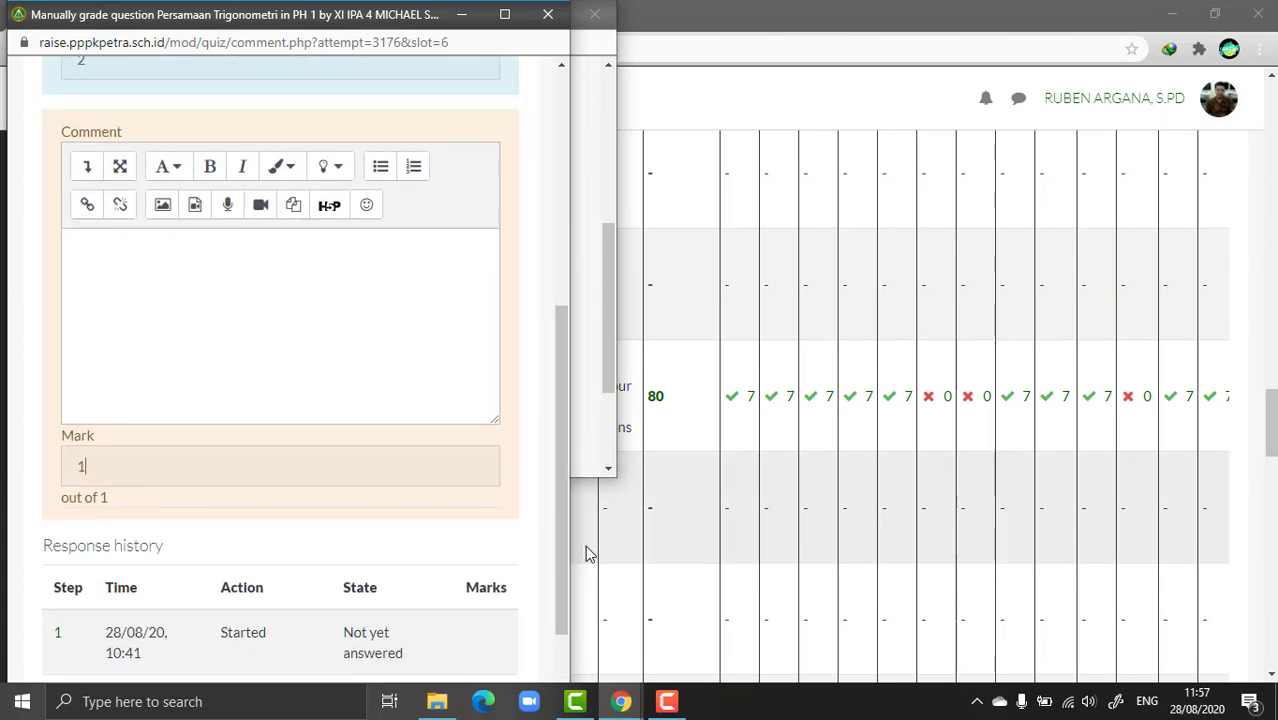
left_click_drag(564, 544, 575, 264)
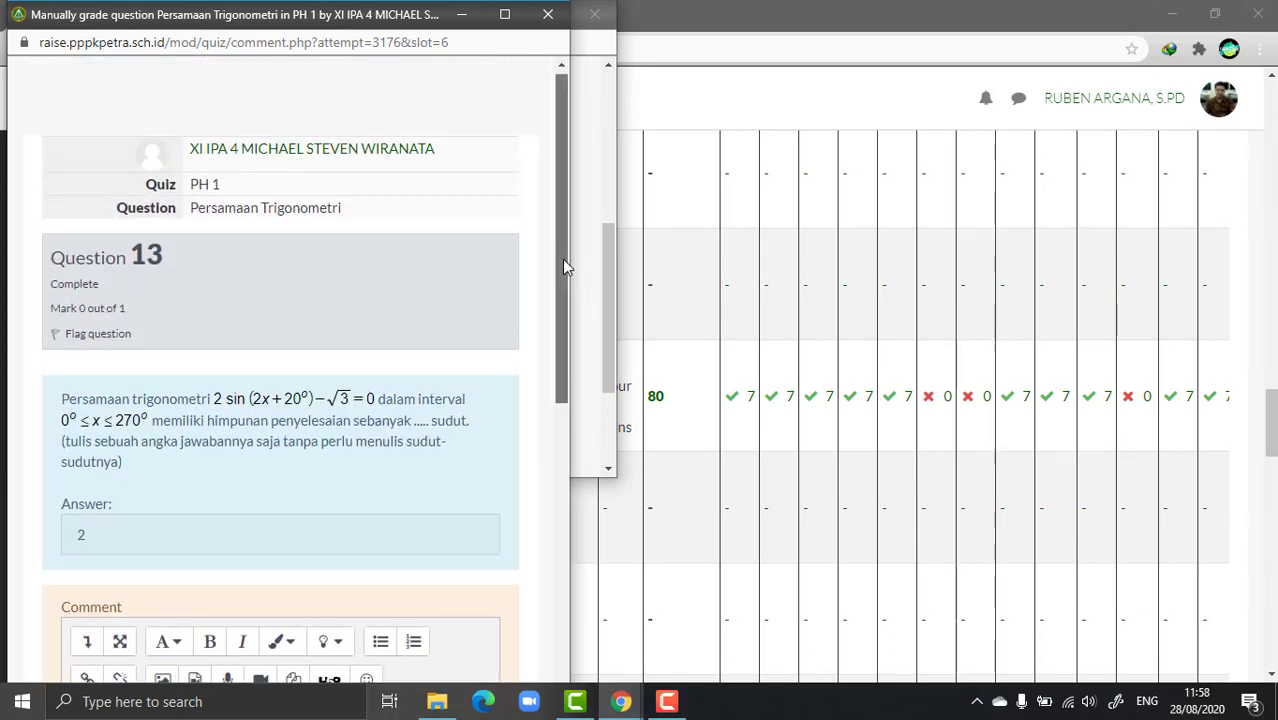
left_click(548, 16)
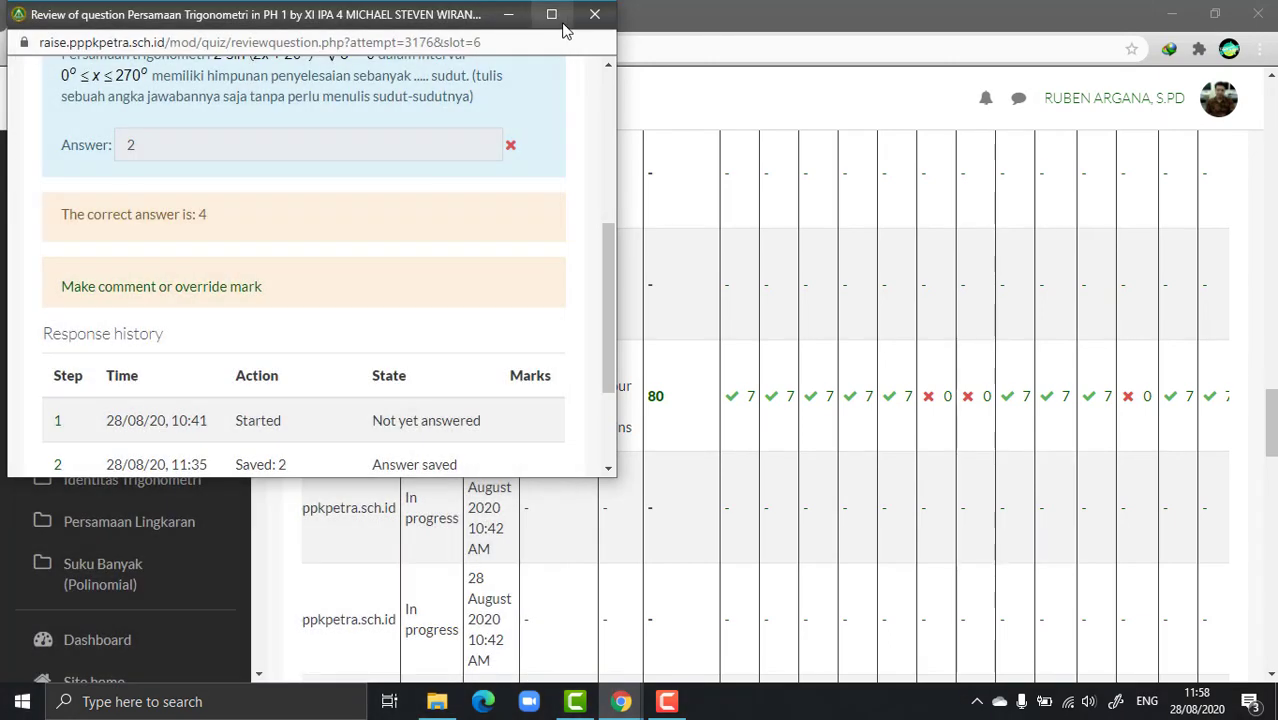
left_click(603, 20)
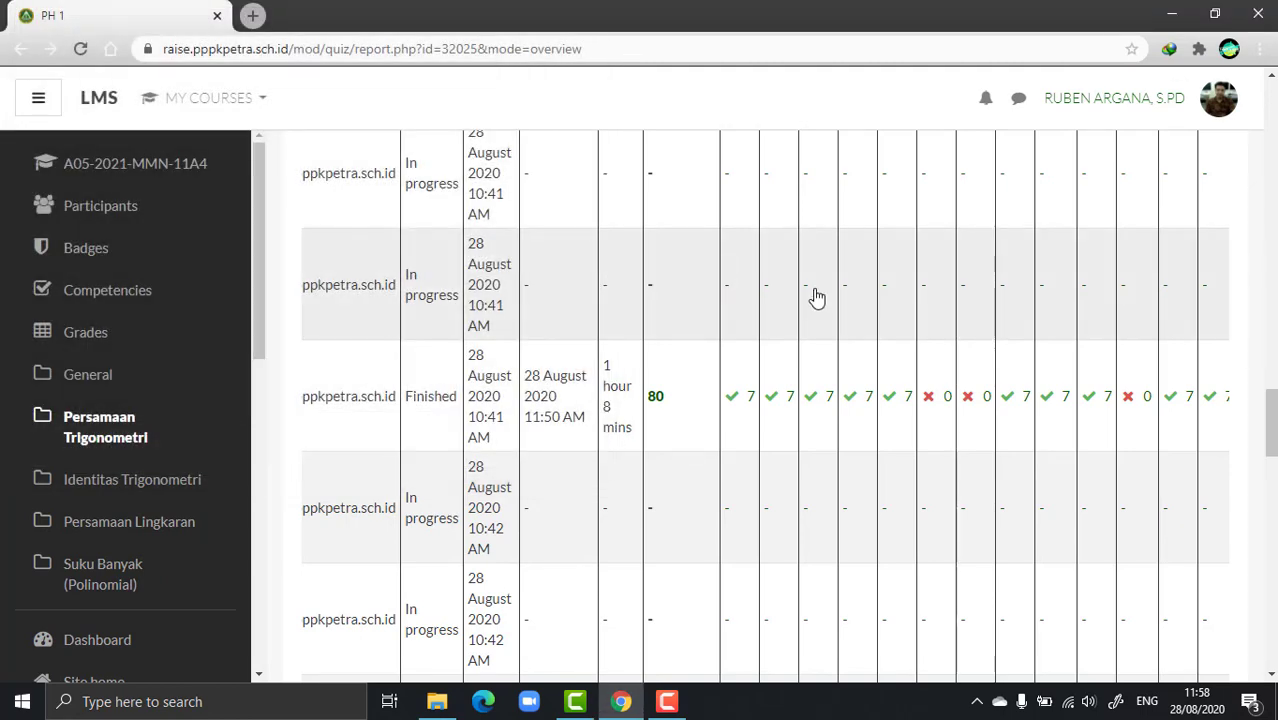
Step: Look over the chart of students achieving each grade range and return to the start of the attempts table
left_click_drag(1270, 430, 1270, 633)
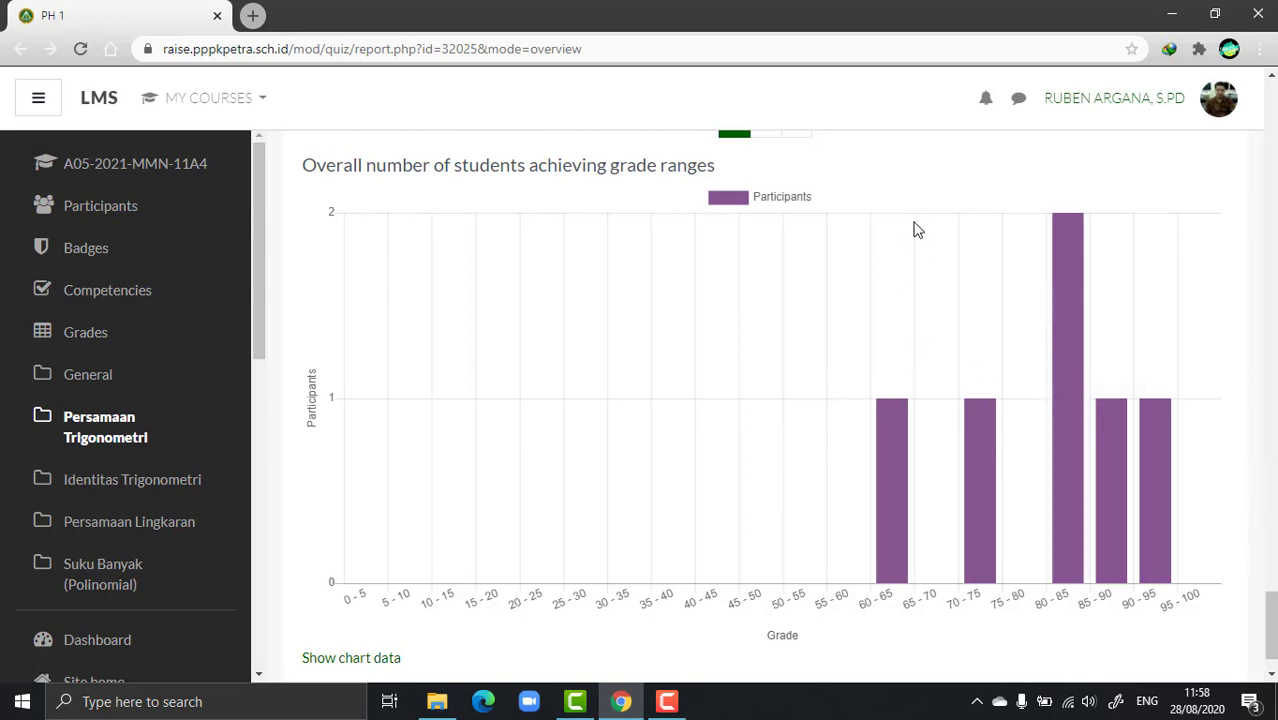
scroll(917, 203, "up", 1)
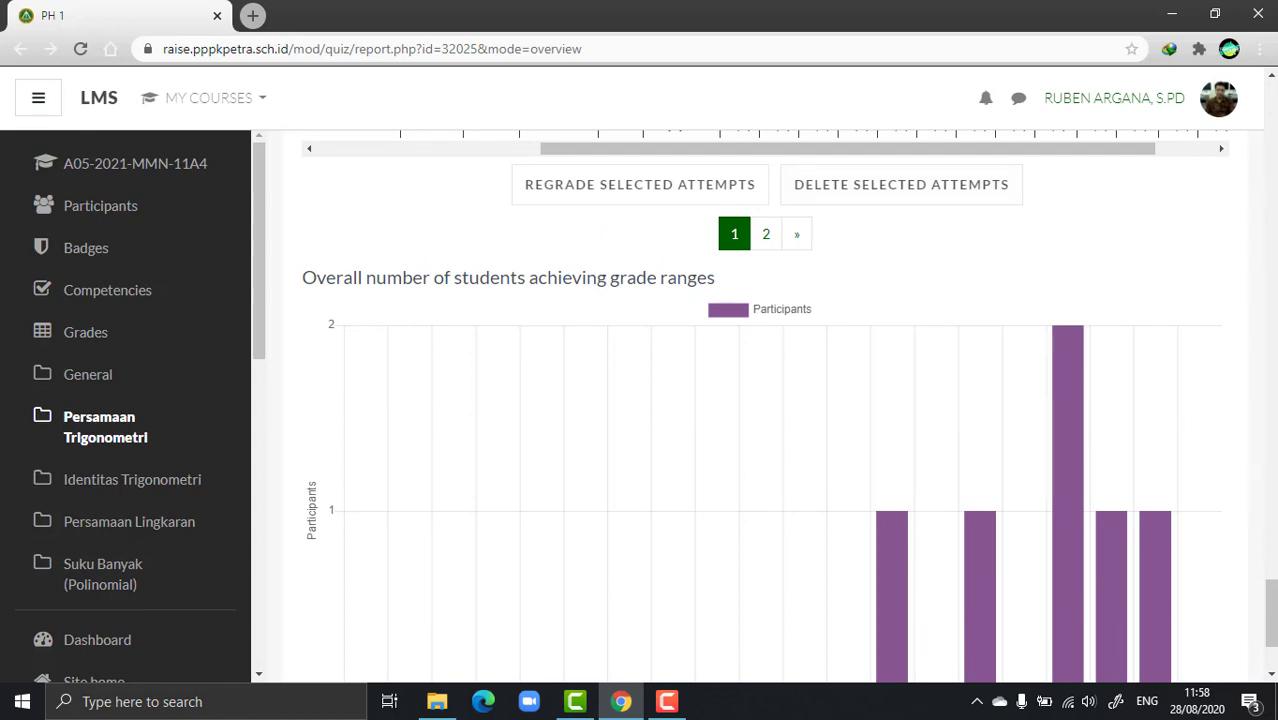
left_click_drag(1272, 612, 1272, 469)
scroll(692, 254, "up", 10)
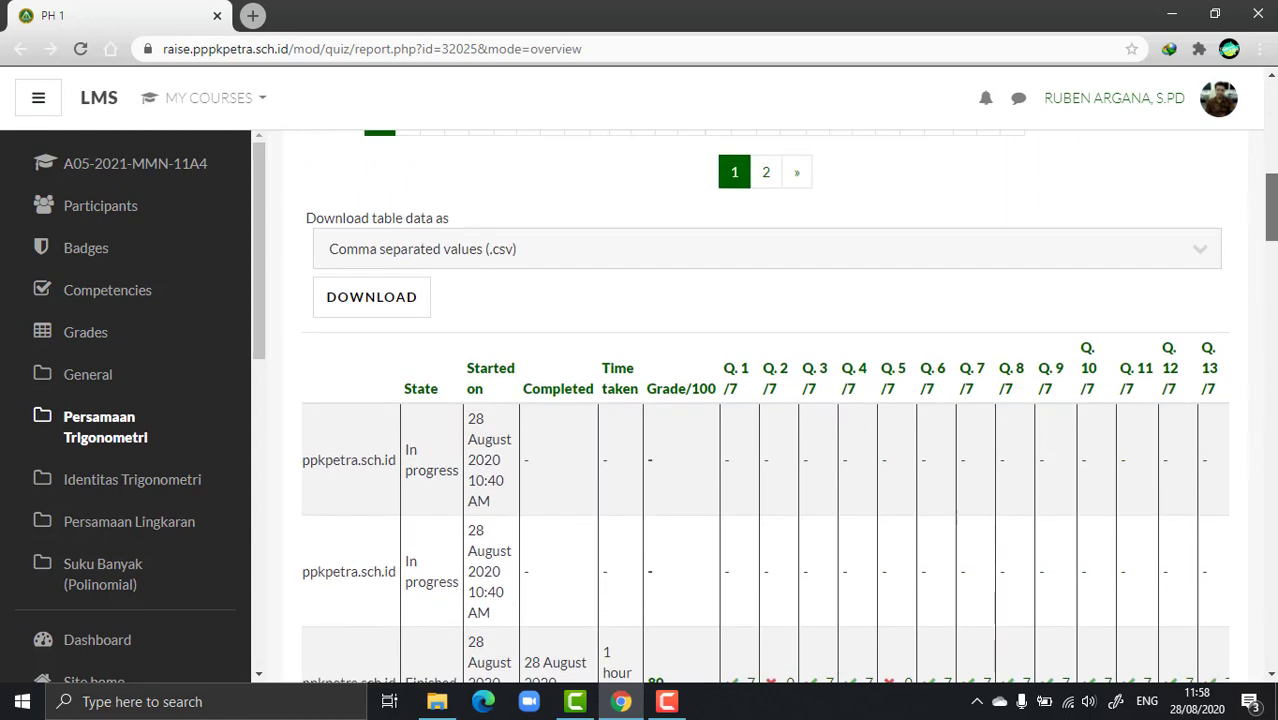
Step: Download the PH 1 attempts table data in Microsoft Excel (.xlsx) format
left_click_drag(689, 254, 575, 367)
left_click(512, 360)
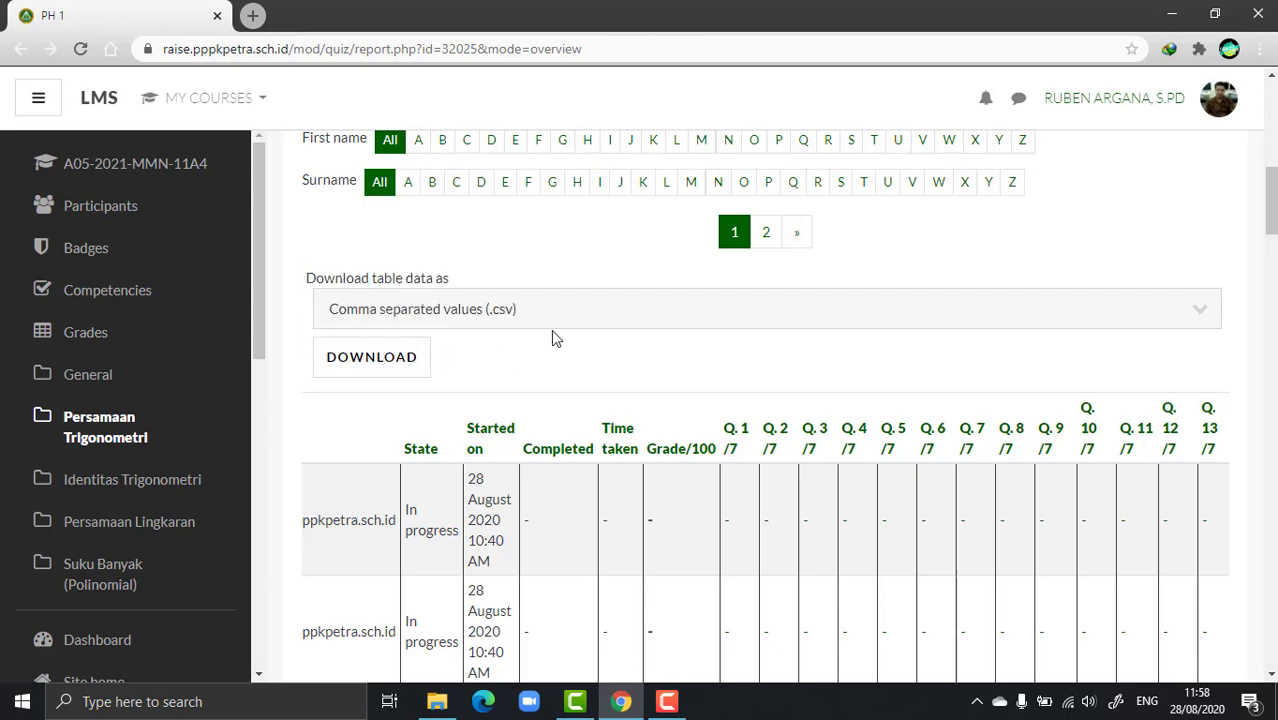
left_click(535, 311)
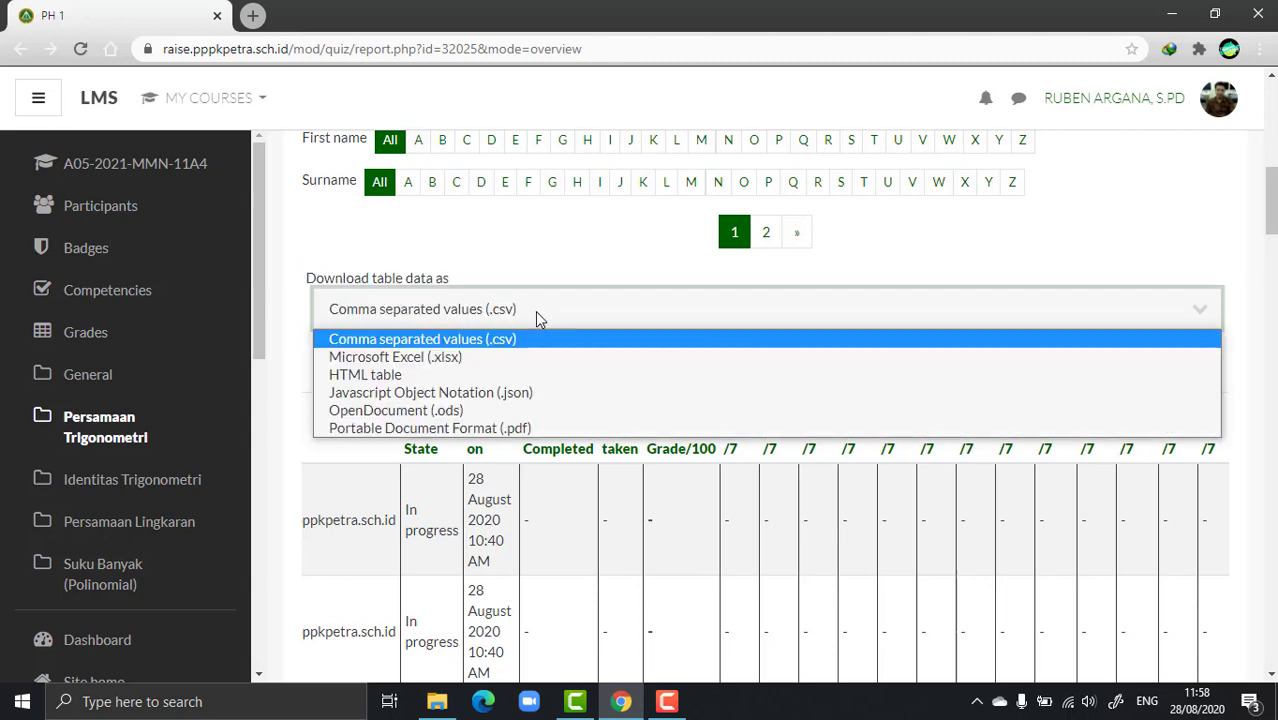
left_click(434, 360)
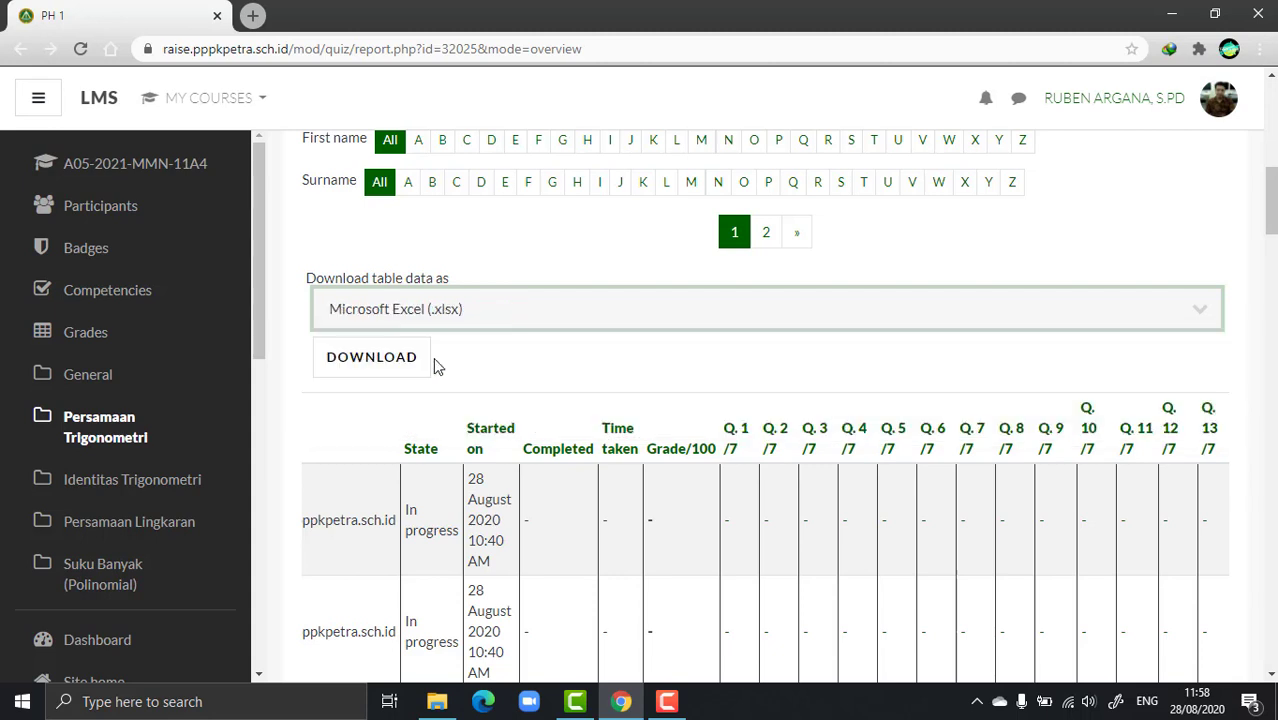
left_click(362, 365)
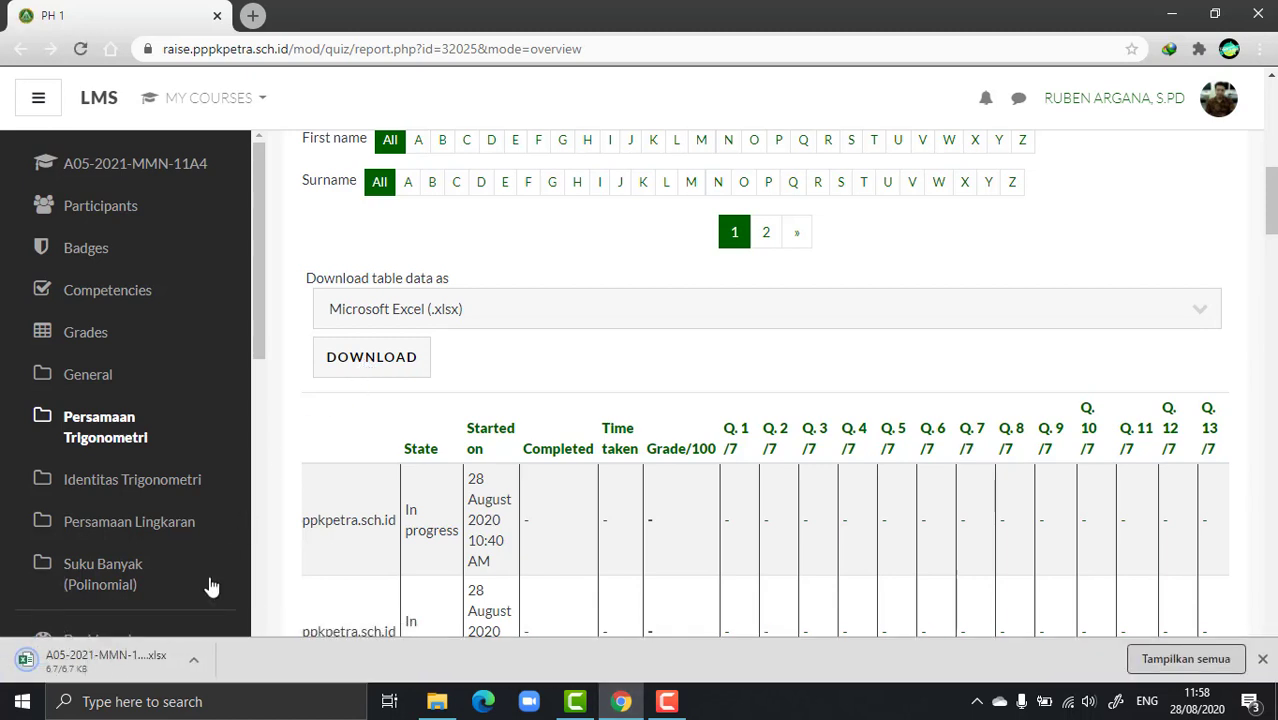
Step: Open the browser's download list and show the newest PH 1 grades file in its folder
left_click(144, 651)
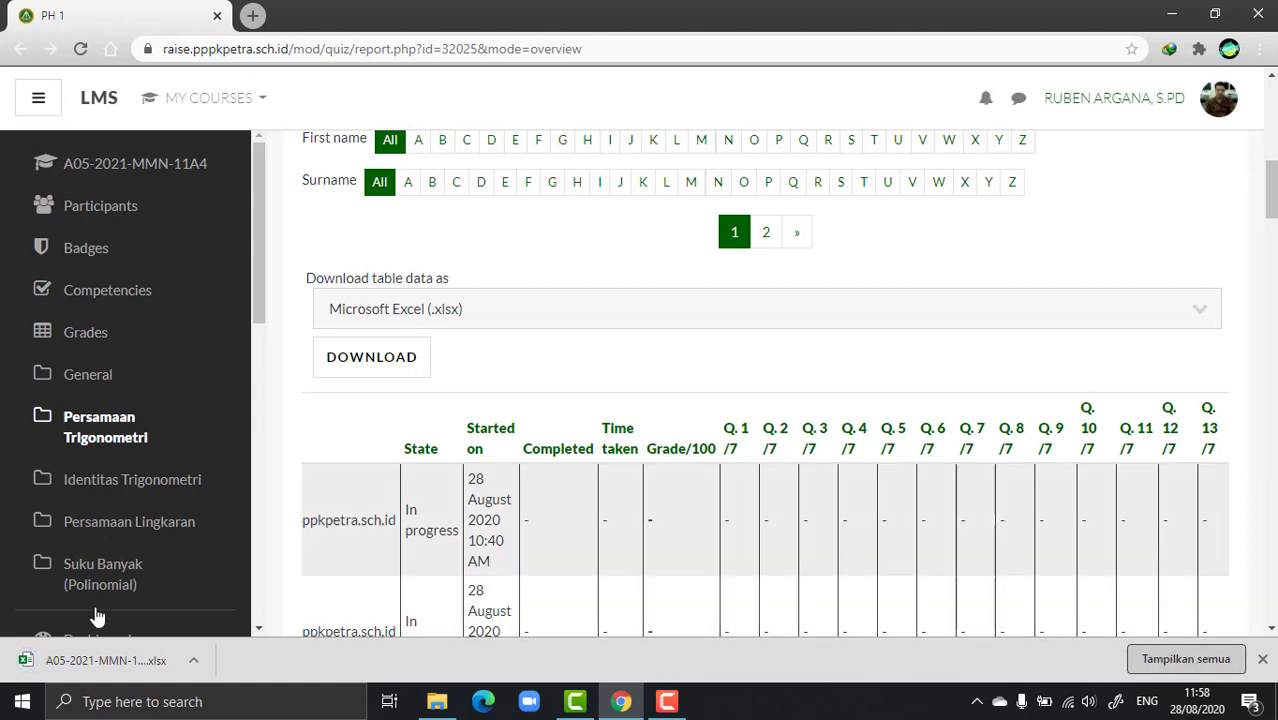
left_click(1186, 659)
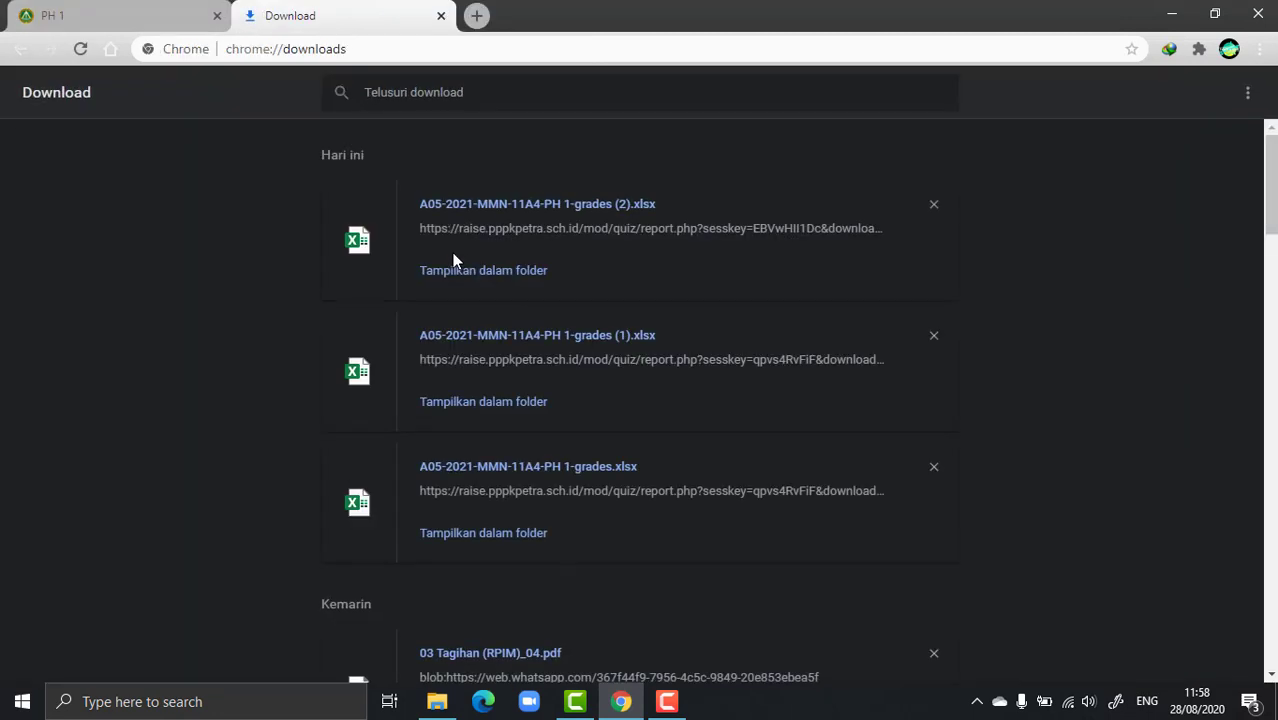
left_click(466, 280)
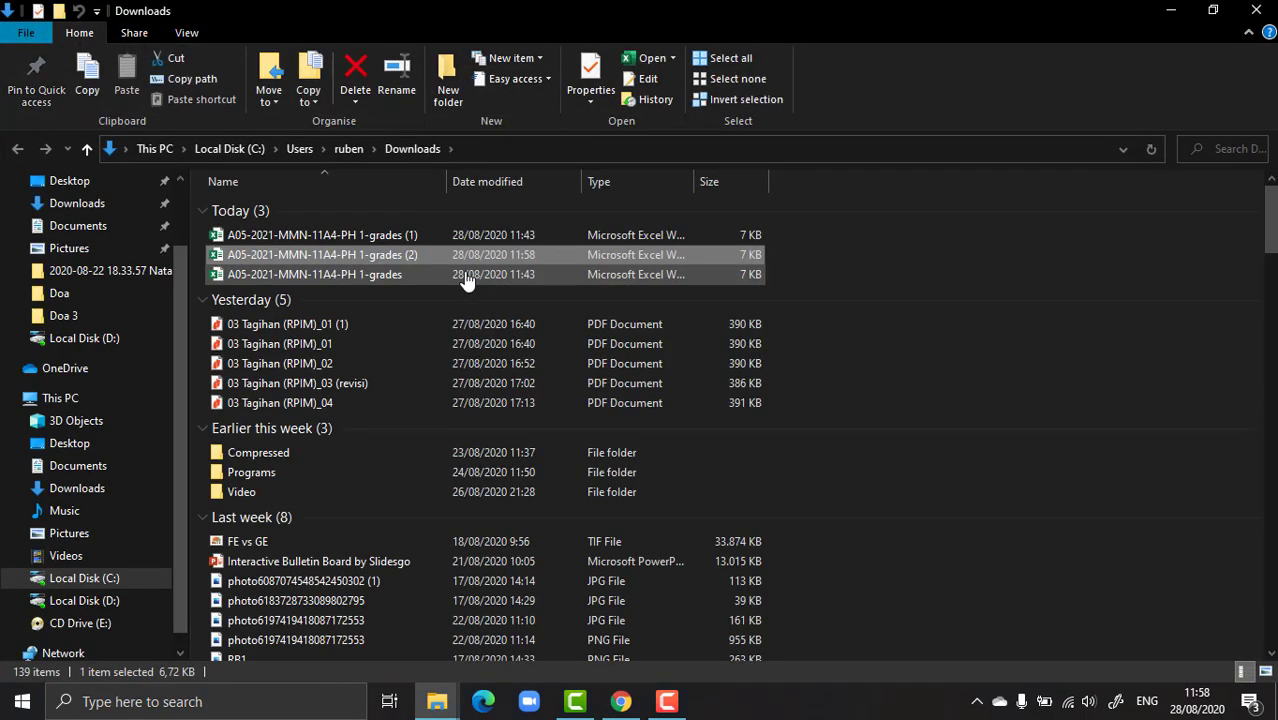
Step: Check the file properties of A05-2021-MMN-11A4-PH 1-grades (1) and close them
left_click(345, 236)
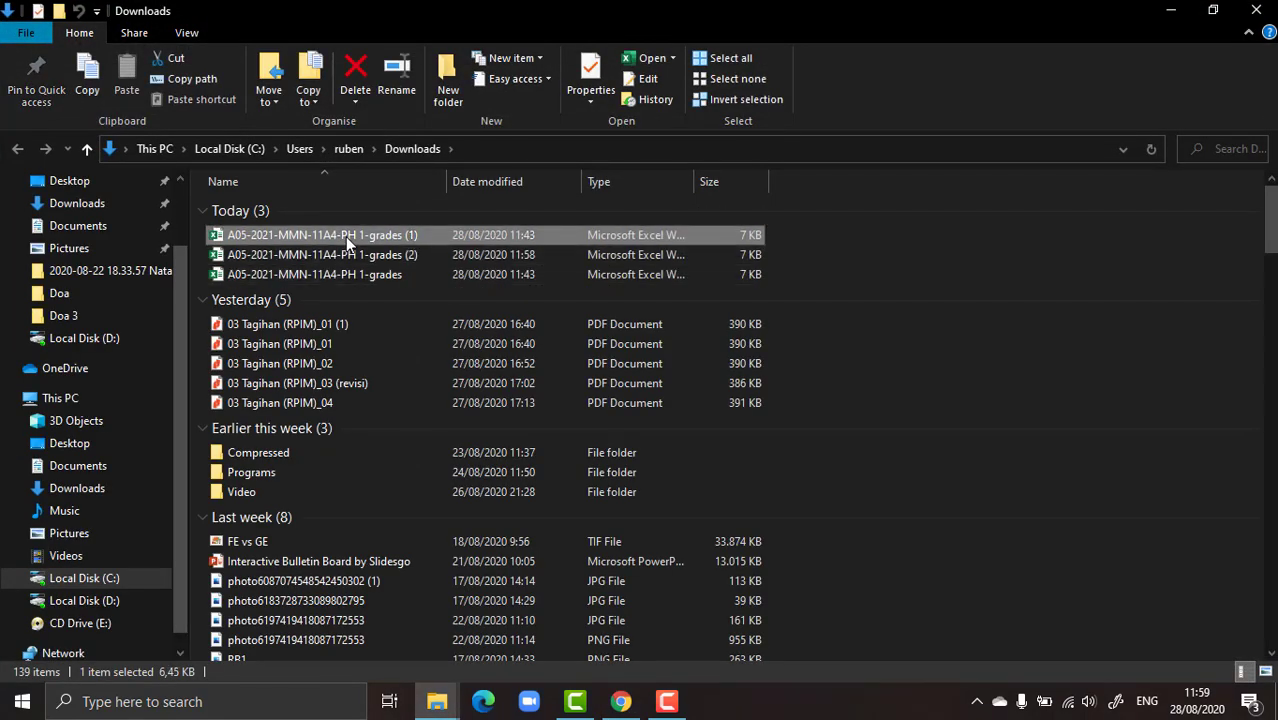
right_click(345, 237)
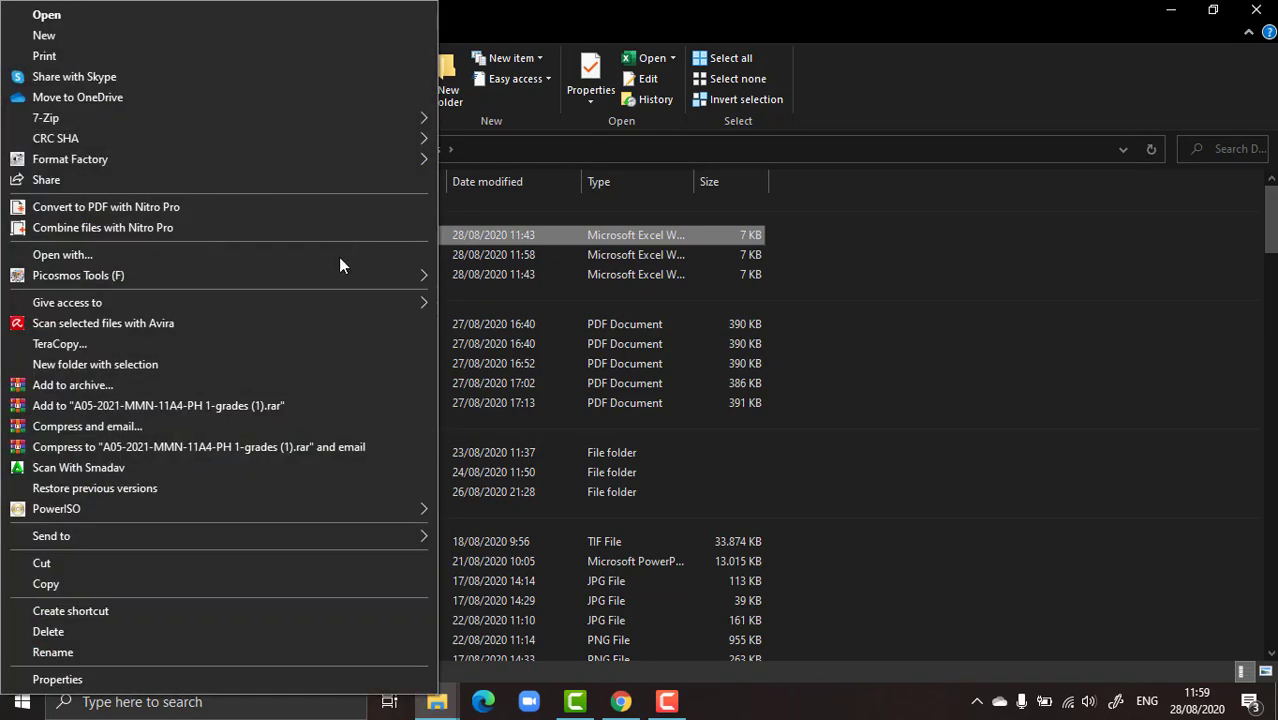
left_click(229, 680)
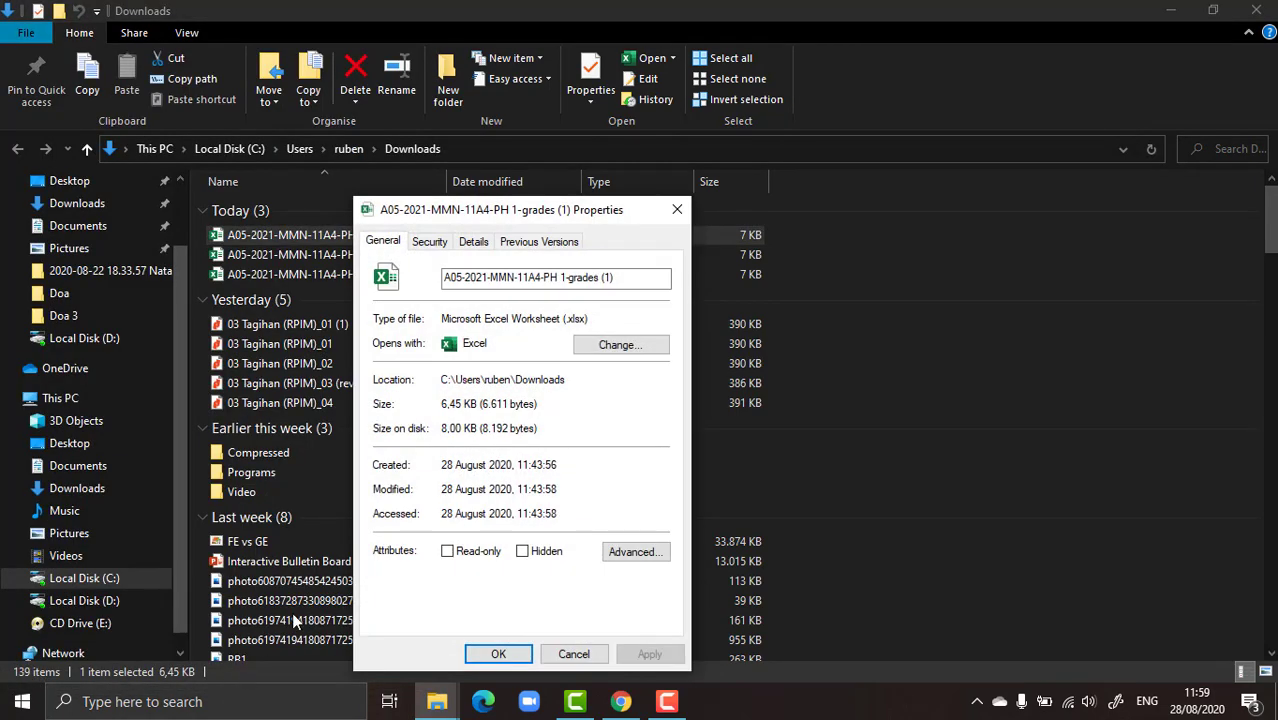
left_click(677, 209)
Step: Unblock the file A05-2021-MMN-11A4-PH 1-grades (2) in its properties and apply the change
right_click(413, 254)
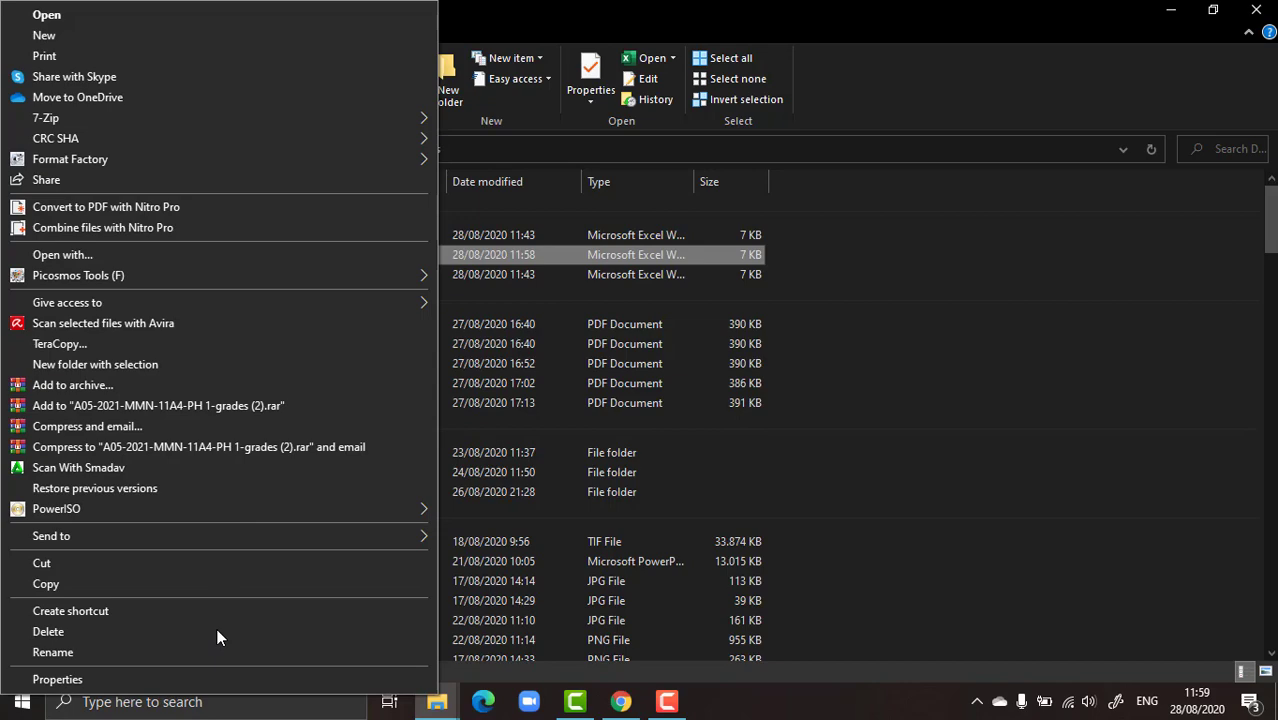
left_click(205, 682)
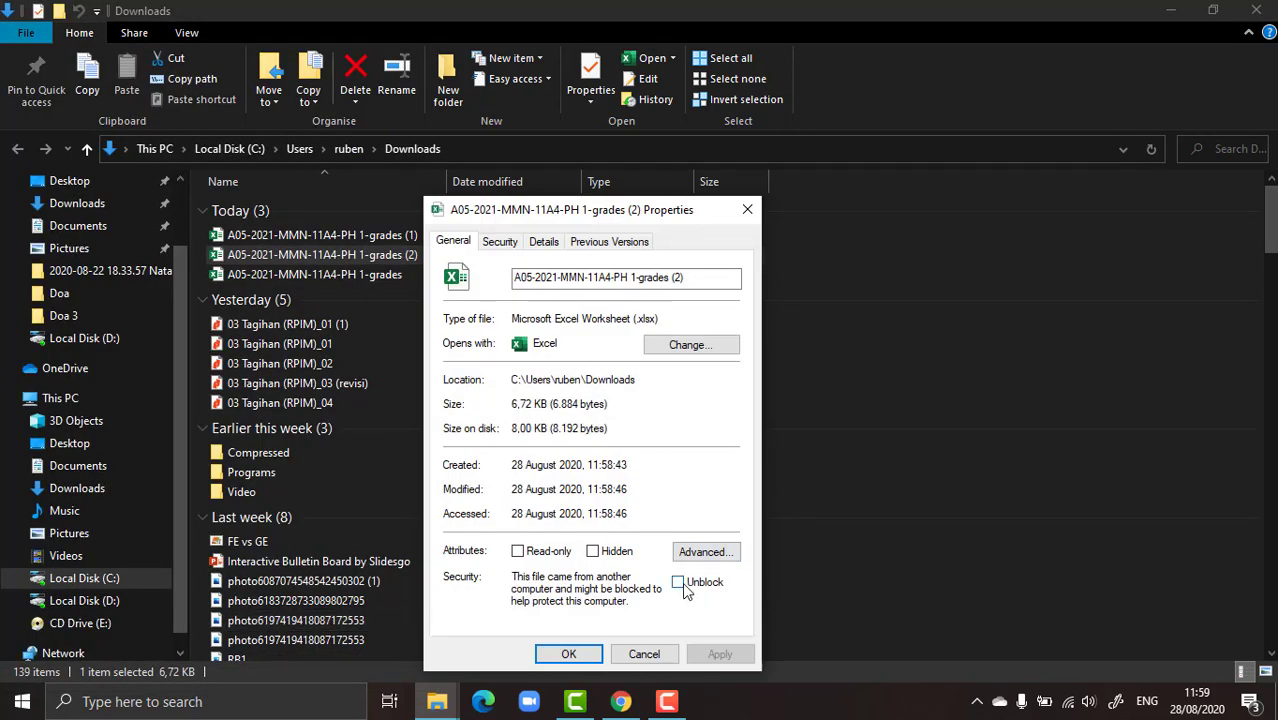
left_click(679, 583)
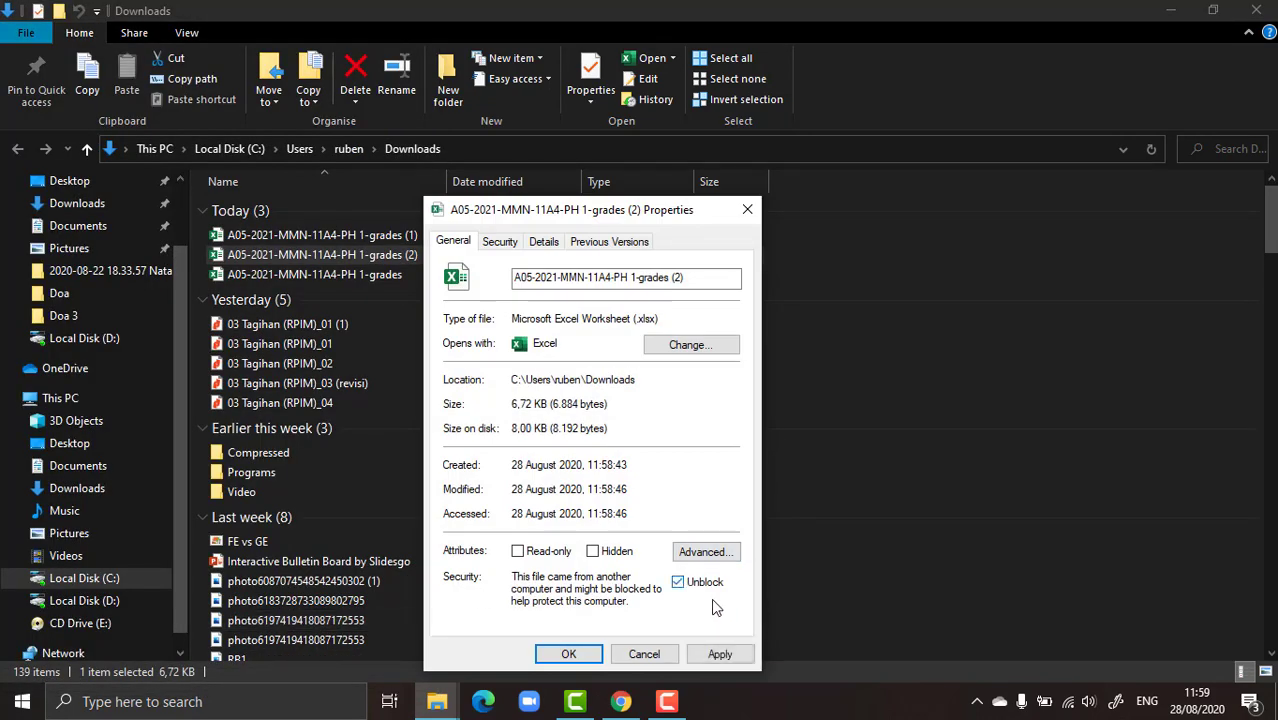
left_click(720, 654)
left_click(568, 654)
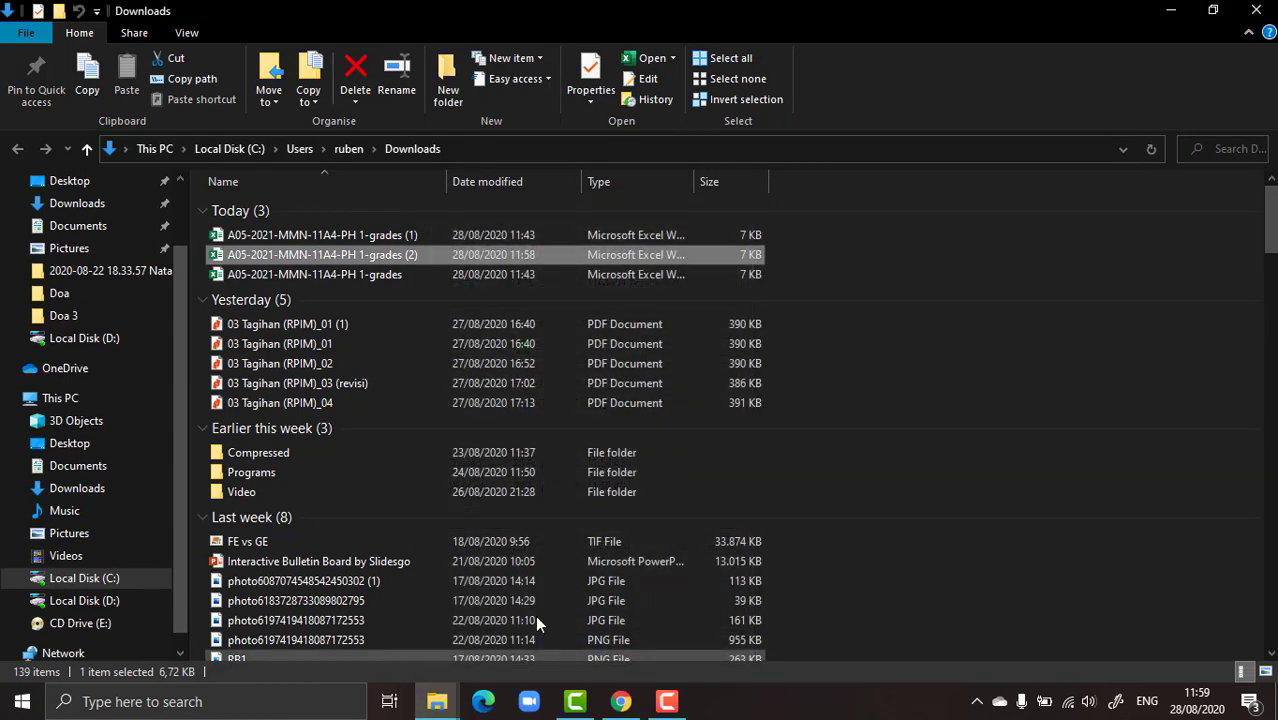
Step: Open A05-2021-MMN-11A4-PH 1-grades (2) in Excel, go down the Grade/100 column, and return to the Downloads folder
double_click(320, 256)
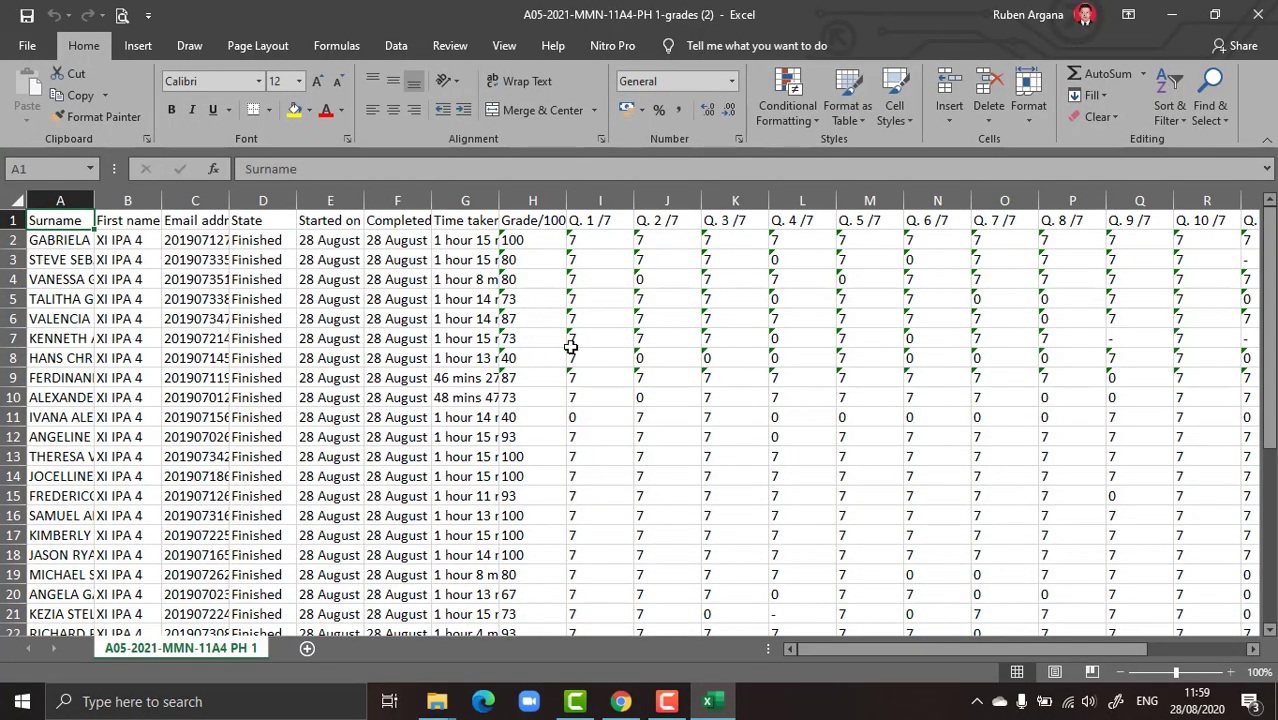
left_click(520, 240)
key("Down")
key("Down")
key("Down")
key("Down")
key("Down")
key("Down")
key("Down")
key("Down")
key("Down")
key("Down")
key("Down")
key("Down")
key("Down")
key("Down")
key("Down")
key("Down")
key("Down")
key("Down")
key("Down")
key("Down")
key("Down")
key("Down")
key("Down")
key("Down")
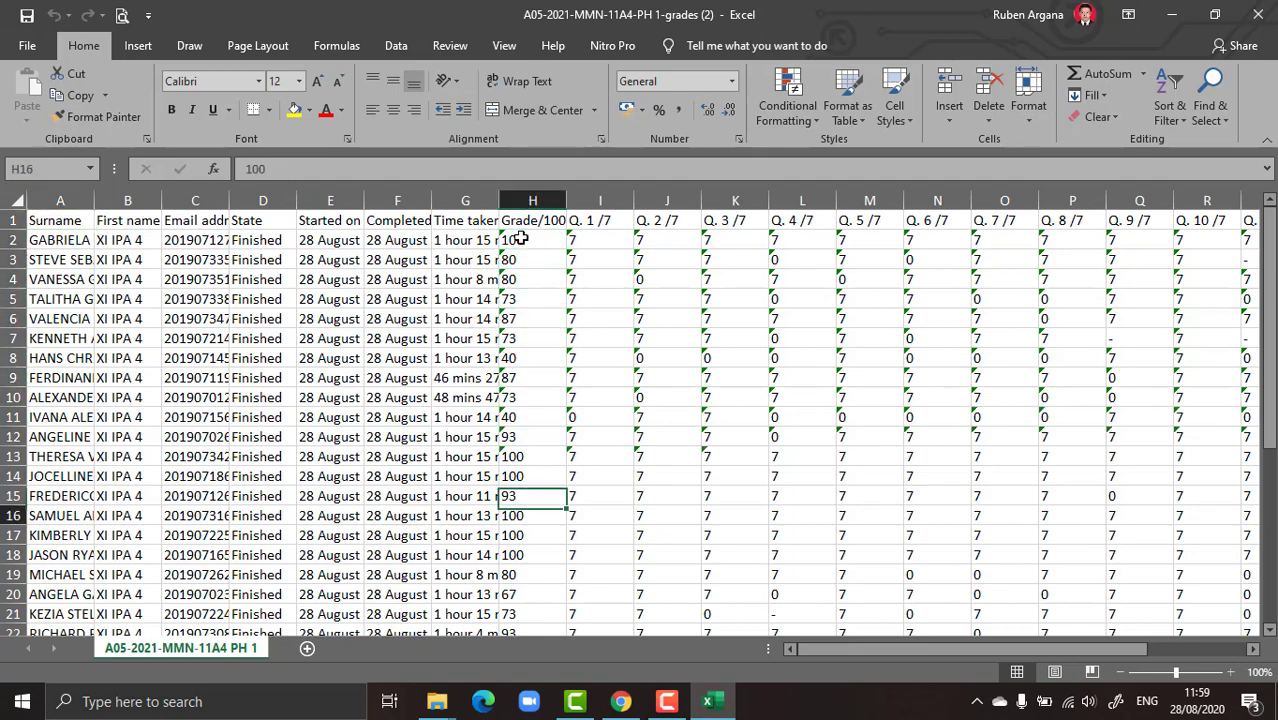
key("alt+Tab")
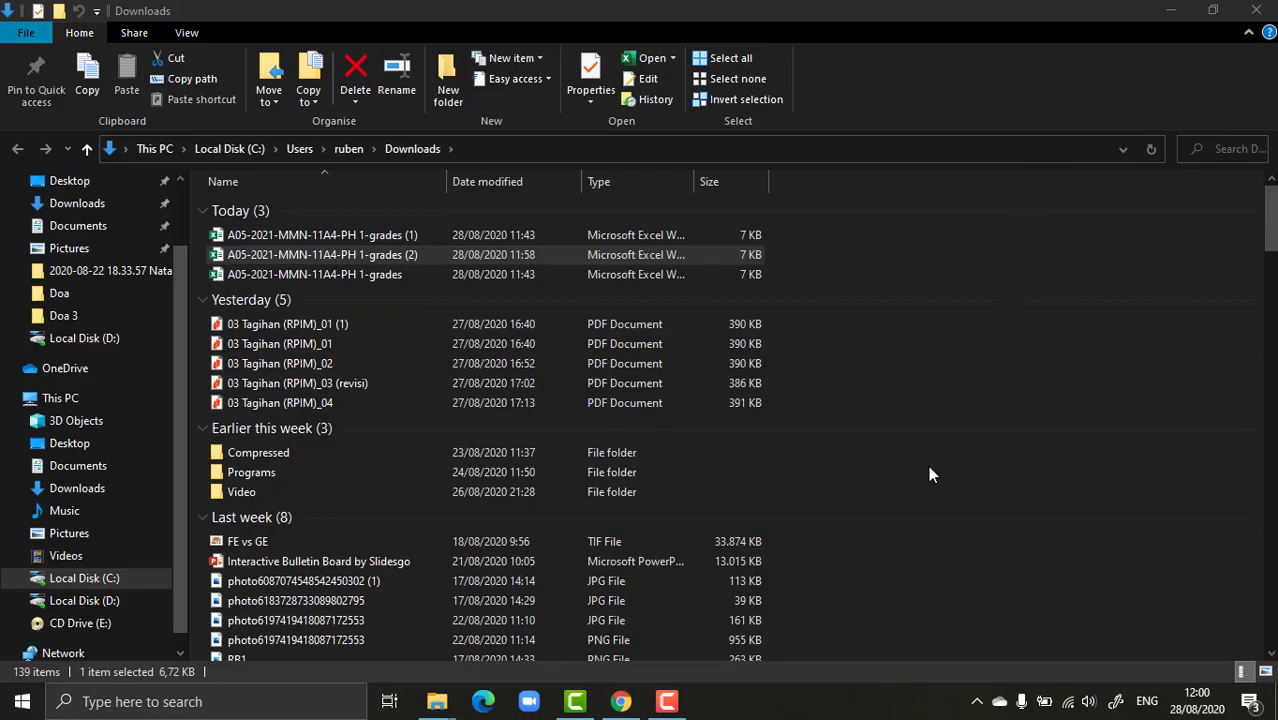
left_click(663, 701)
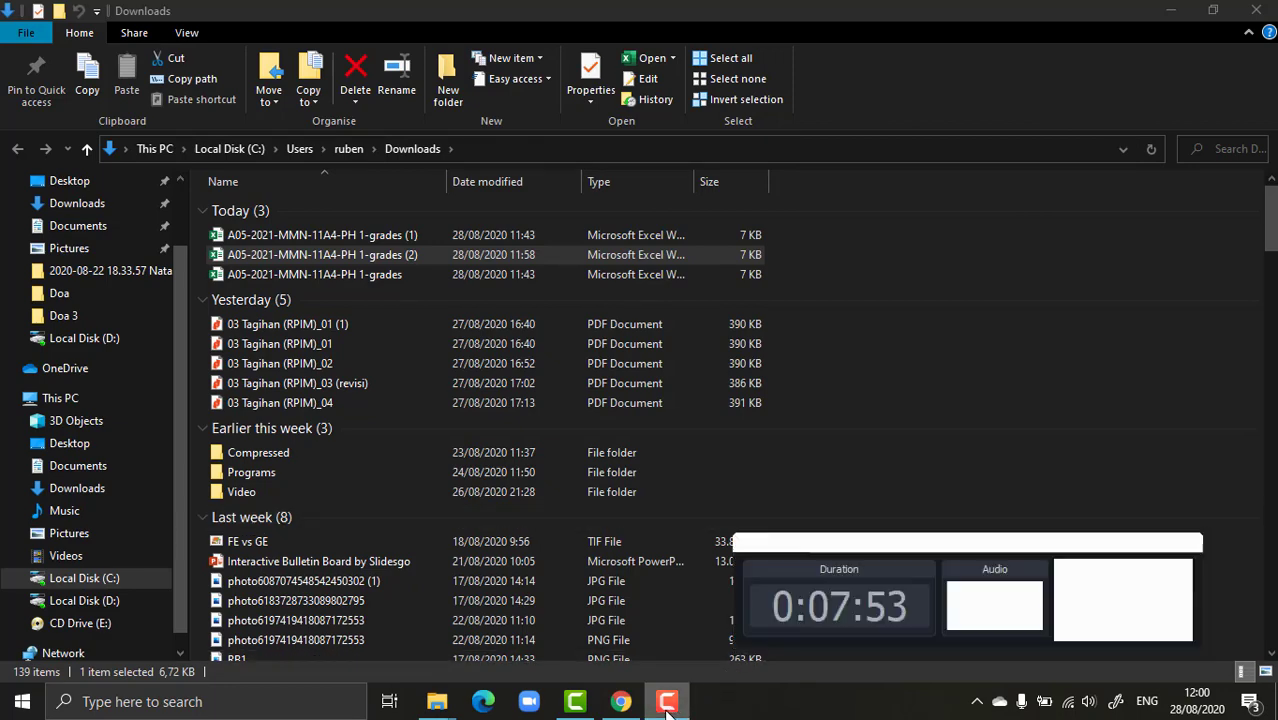
left_click(663, 701)
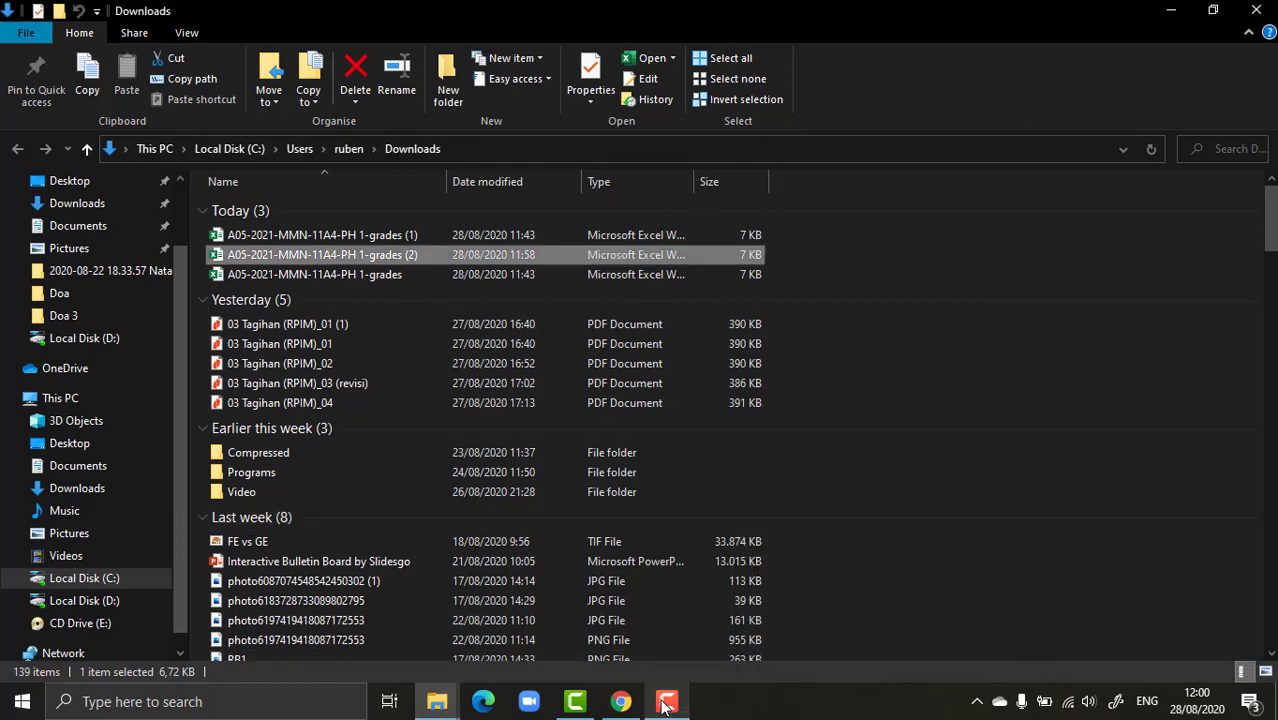
left_click(575, 701)
left_click(666, 701)
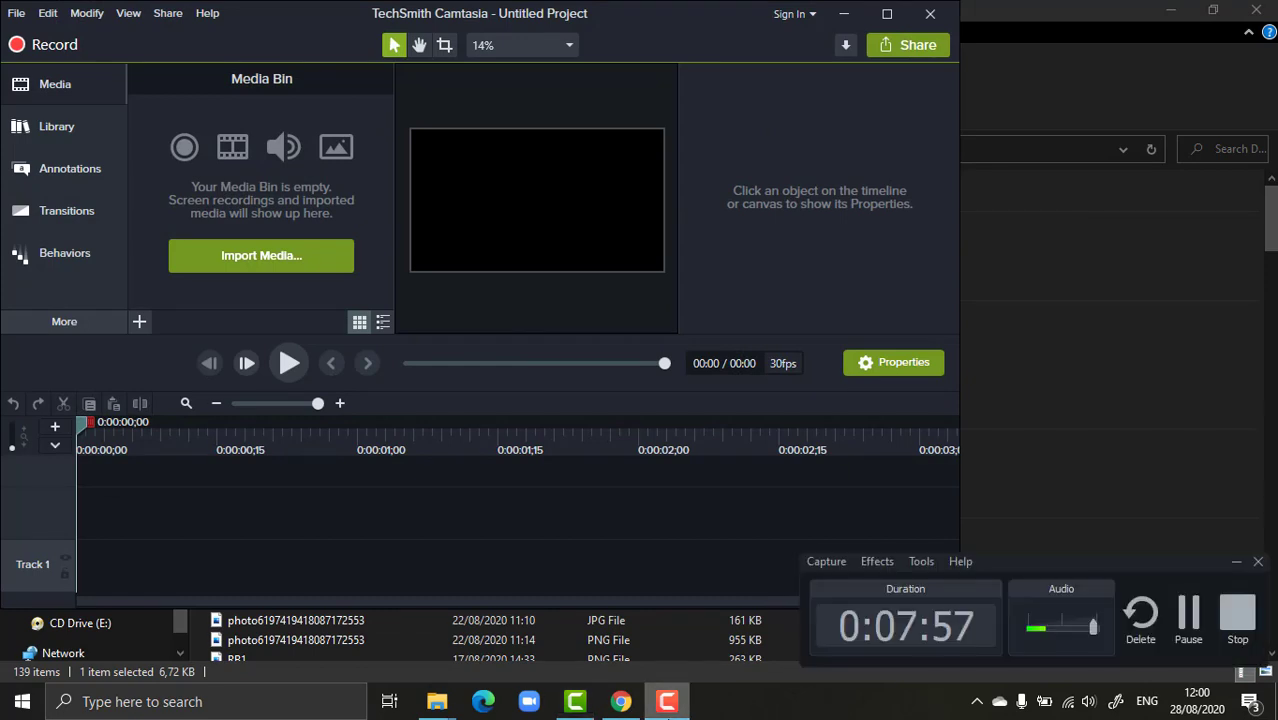
Step: Switch back to Chrome and return to the PH 1 attempts report
left_click(621, 701)
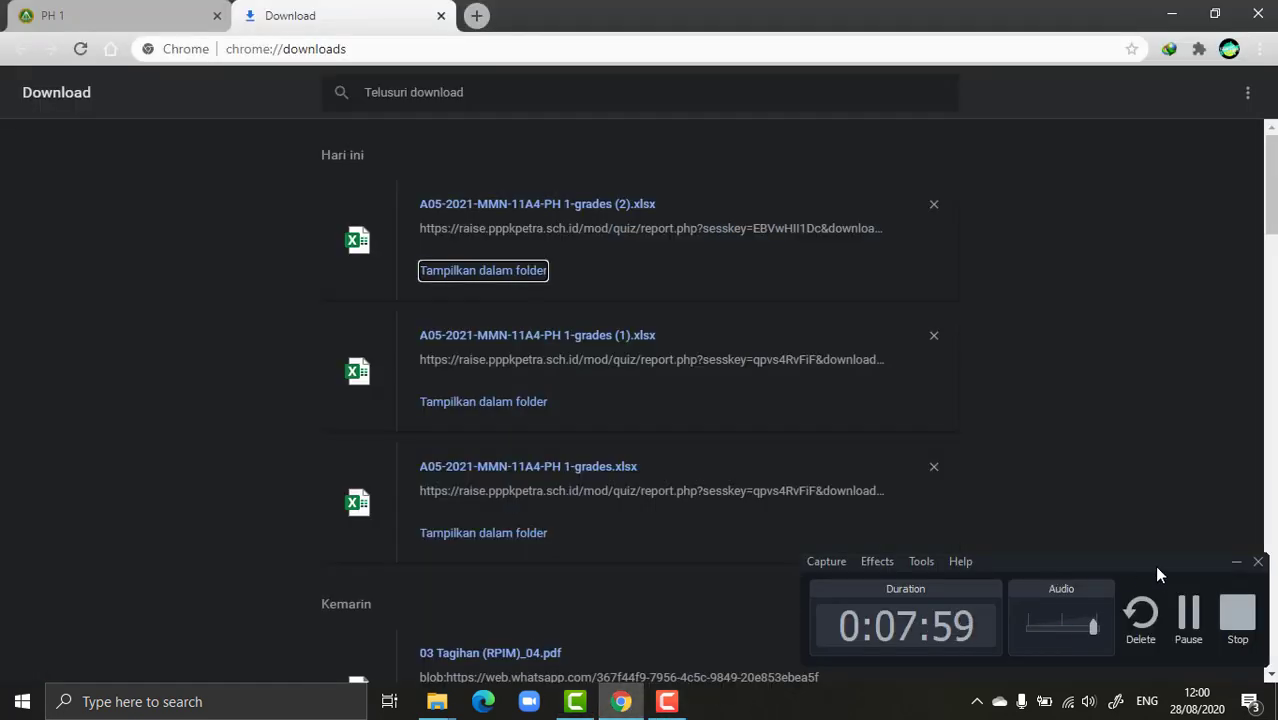
left_click(1238, 563)
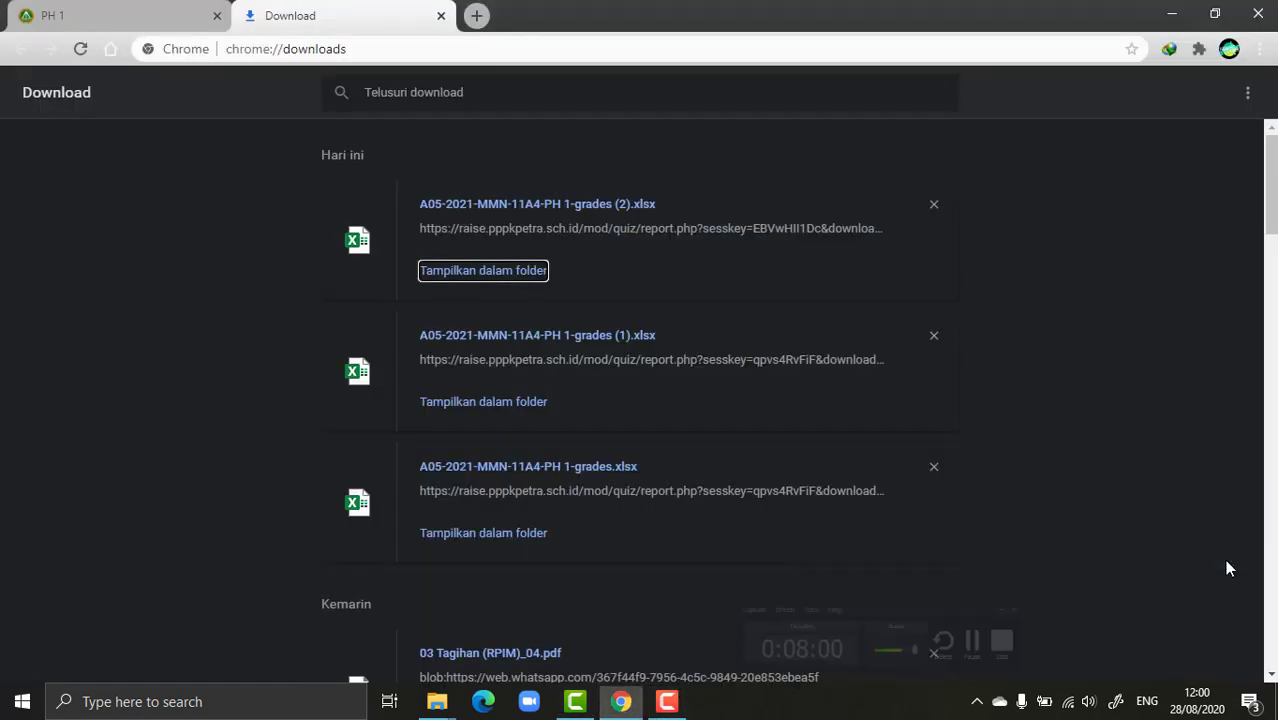
left_click(111, 9)
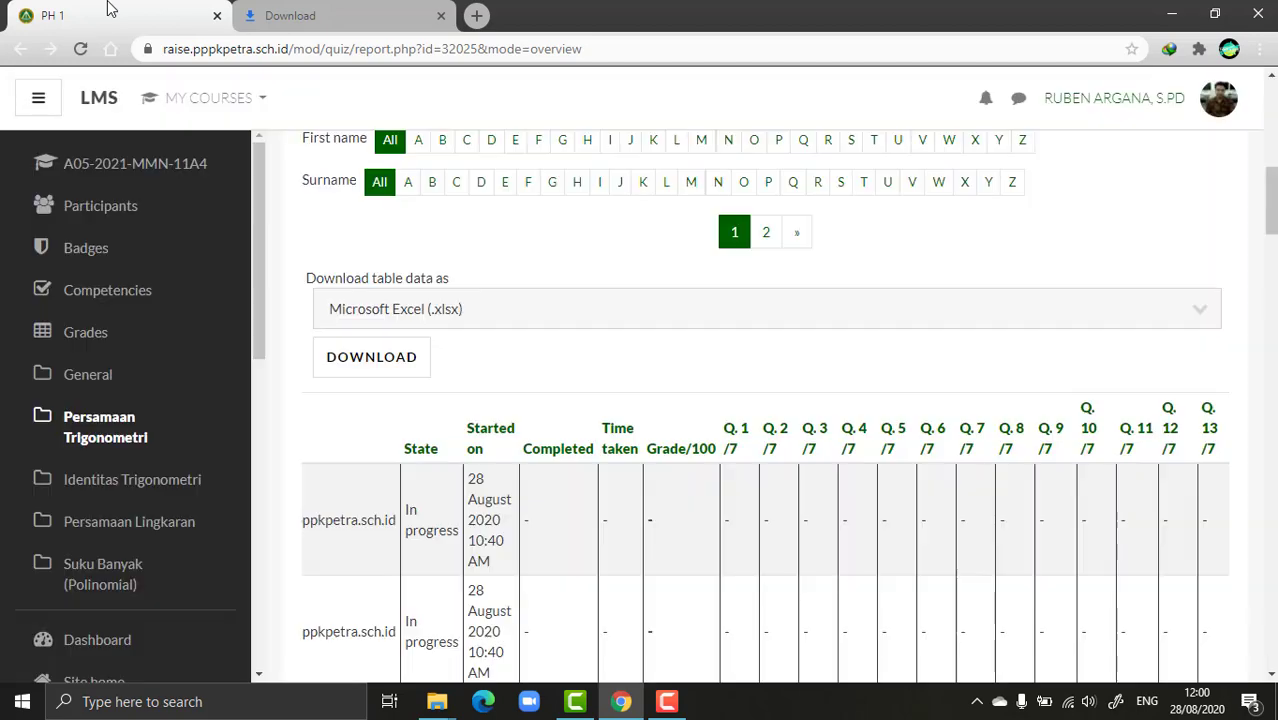